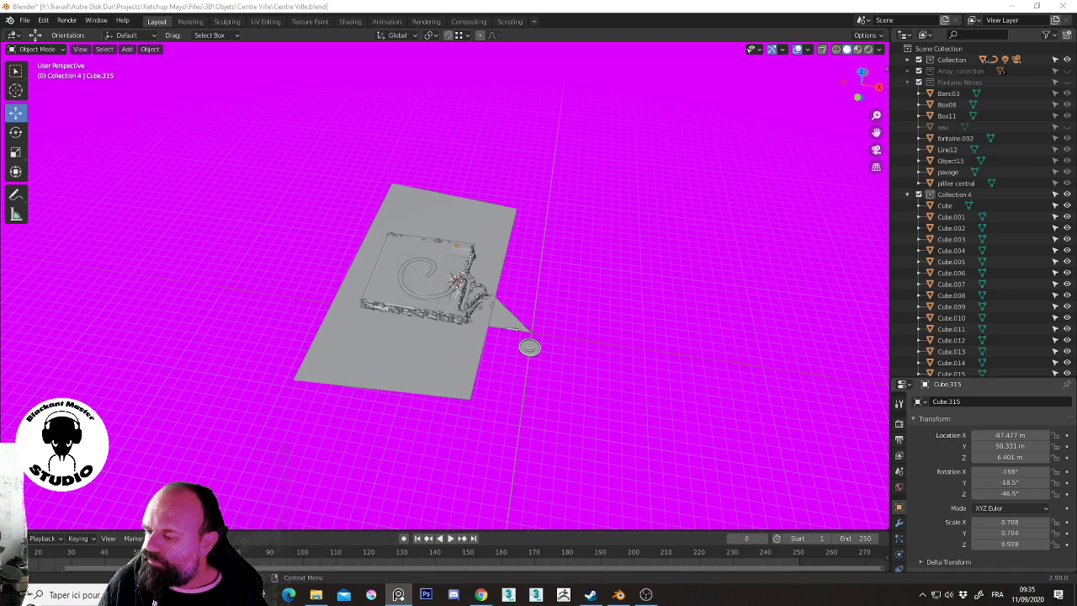
Change the viewport background from magenta to the default Theme grey and orbit the terrain
{"action": "key", "text": "alt+Tab"}
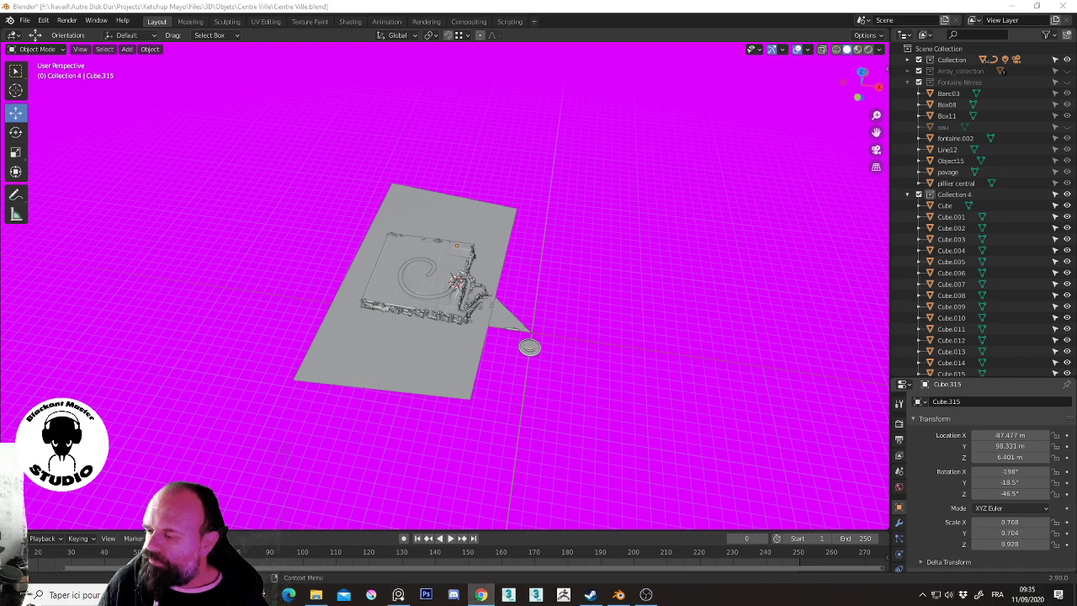
{"action": "key", "text": "alt+Tab"}
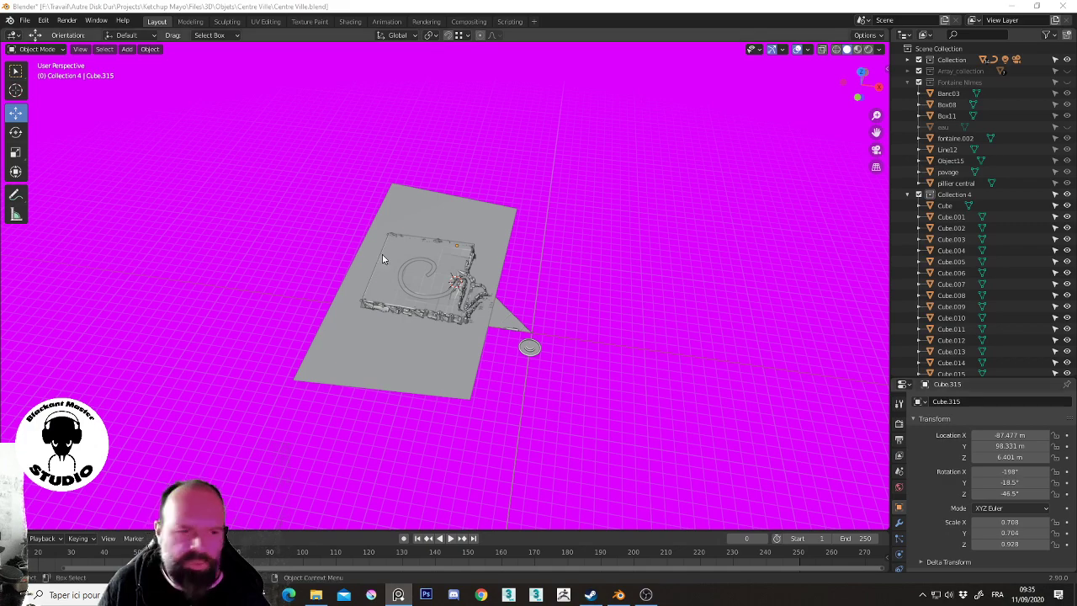
{"action": "left_click", "coordinate": [879, 51]}
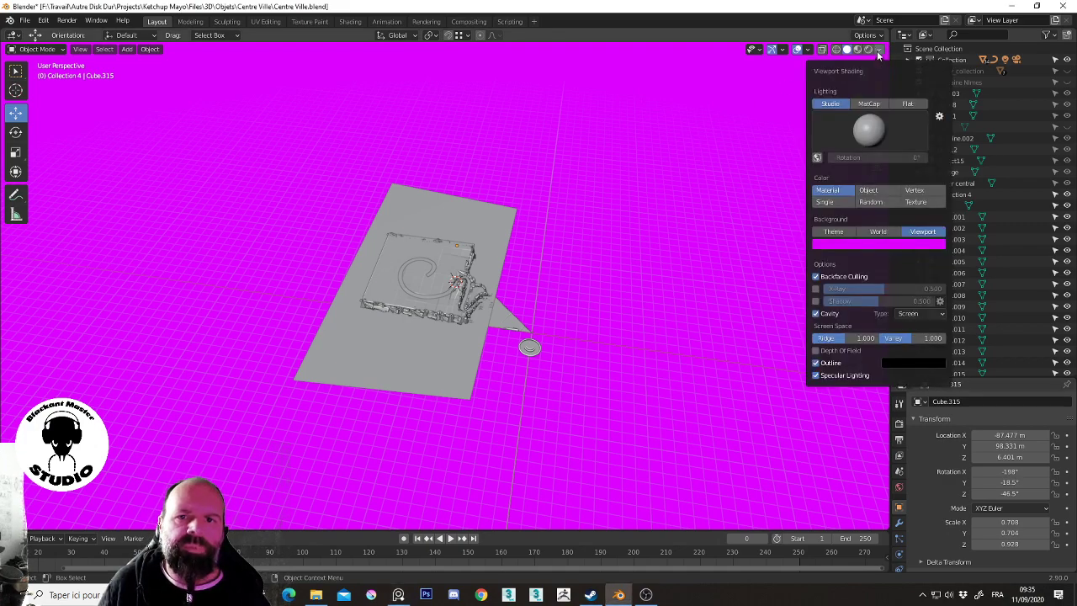
{"action": "left_click", "coordinate": [833, 231]}
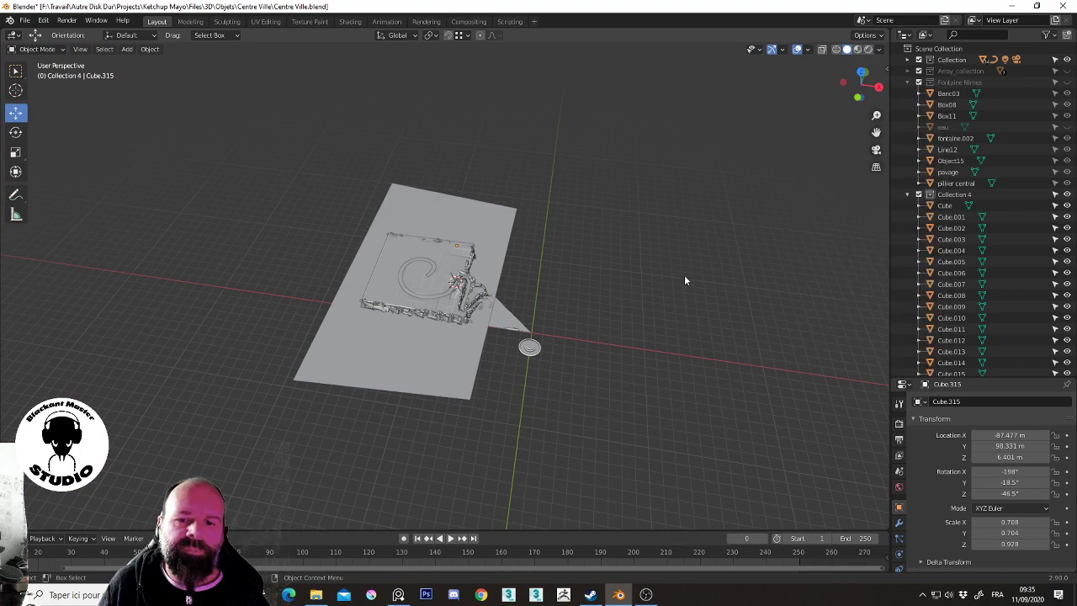
{"action": "mouse_move", "coordinate": [684, 274]}
{"action": "middle_mouse_down"}
{"action": "mouse_move", "coordinate": [538, 231]}
{"action": "mouse_move", "coordinate": [584, 258]}
{"action": "middle_mouse_up"}
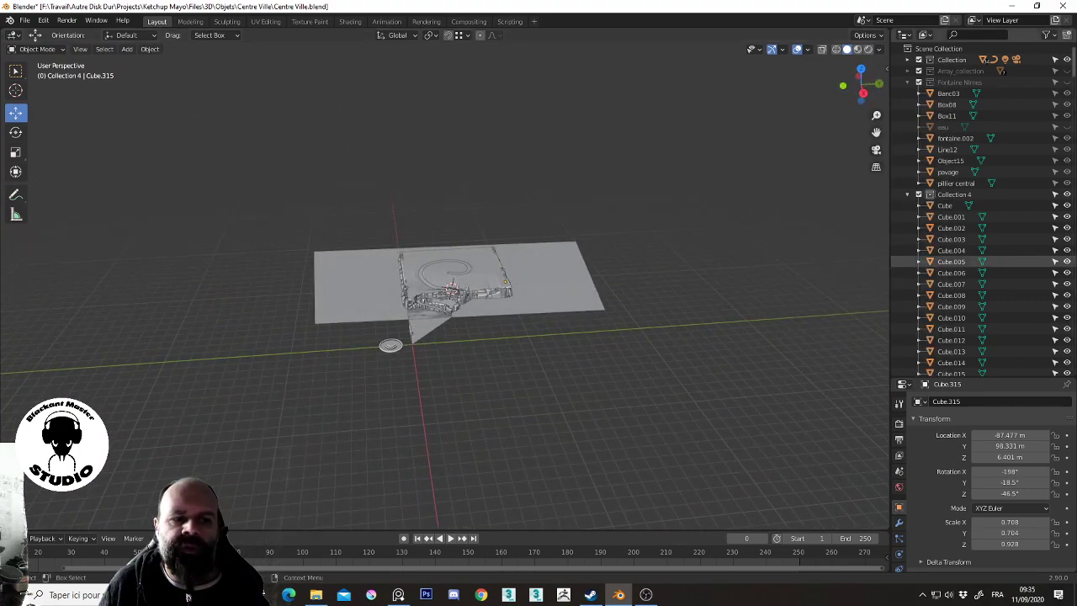
{"action": "key", "text": "alt+Tab"}
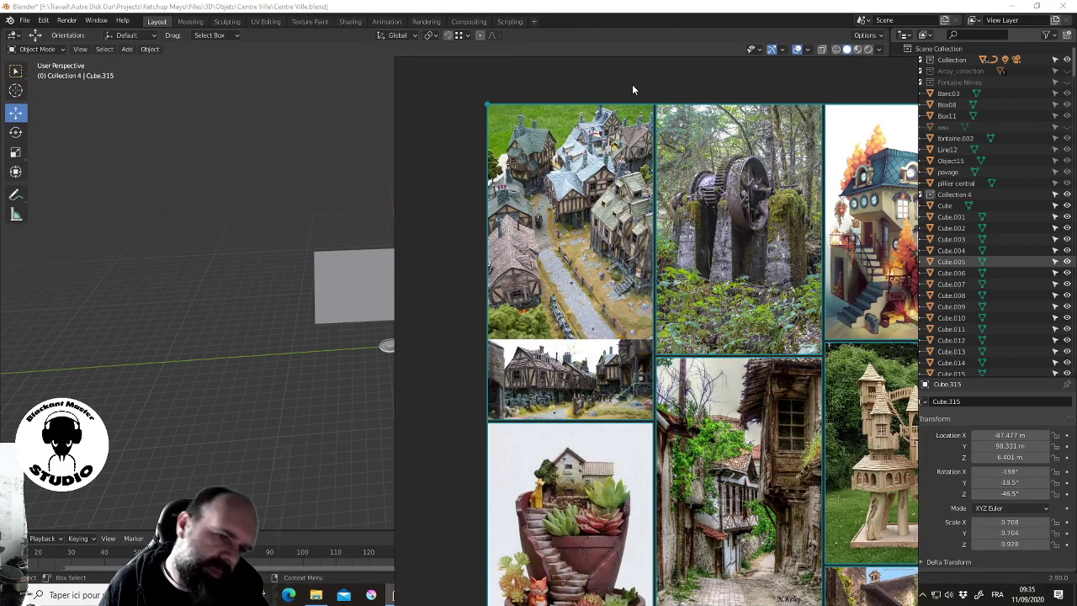
{"action": "mouse_move", "coordinate": [619, 78]}
{"action": "middle_mouse_down"}
{"action": "mouse_move", "coordinate": [777, 118]}
{"action": "mouse_move", "coordinate": [921, 74]}
{"action": "mouse_move", "coordinate": [508, 72]}
{"action": "middle_mouse_up"}
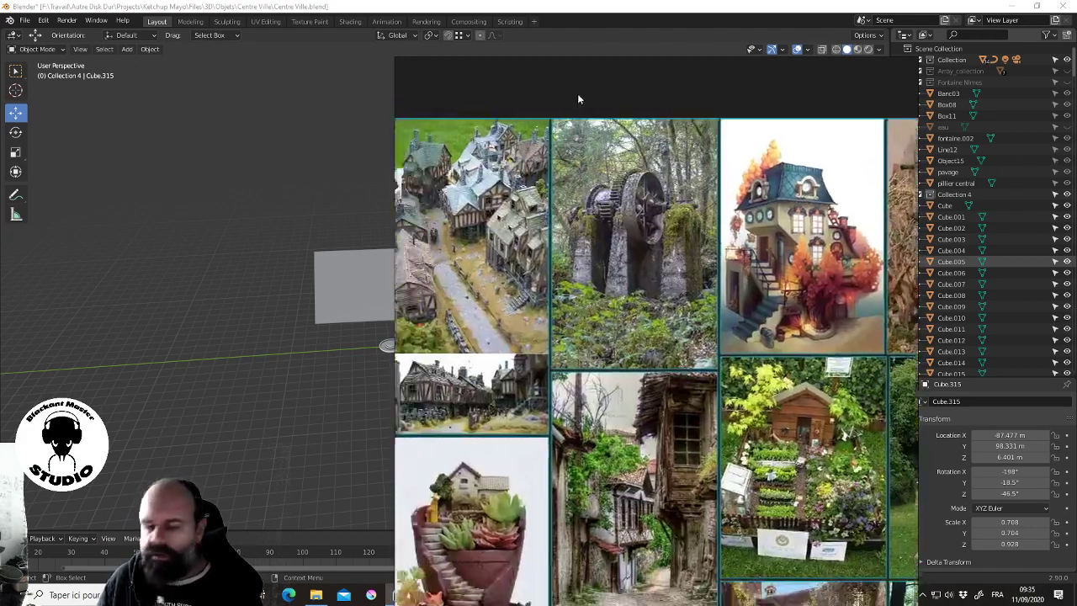
{"action": "middle_click_drag", "start_coordinate": [577, 94], "coordinate": [556, 60]}
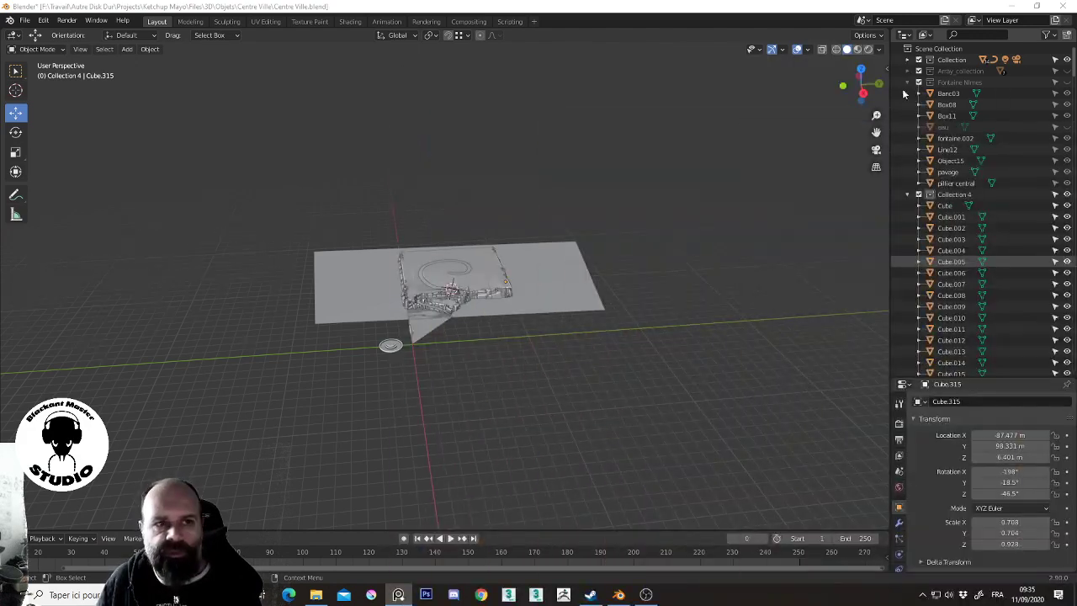
Orbit around the model to inspect the rocky front wall from several angles
{"action": "scroll", "coordinate": [412, 214], "scroll_direction": "up", "scroll_amount": 2}
{"action": "scroll", "coordinate": [399, 215], "scroll_direction": "up", "scroll_amount": 2}
{"action": "mouse_move", "coordinate": [399, 222]}
{"action": "middle_mouse_down"}
{"action": "mouse_move", "coordinate": [539, 200]}
{"action": "mouse_move", "coordinate": [517, 251]}
{"action": "mouse_move", "coordinate": [506, 200]}
{"action": "mouse_move", "coordinate": [485, 179]}
{"action": "mouse_move", "coordinate": [532, 174]}
{"action": "mouse_move", "coordinate": [522, 189]}
{"action": "middle_mouse_up"}
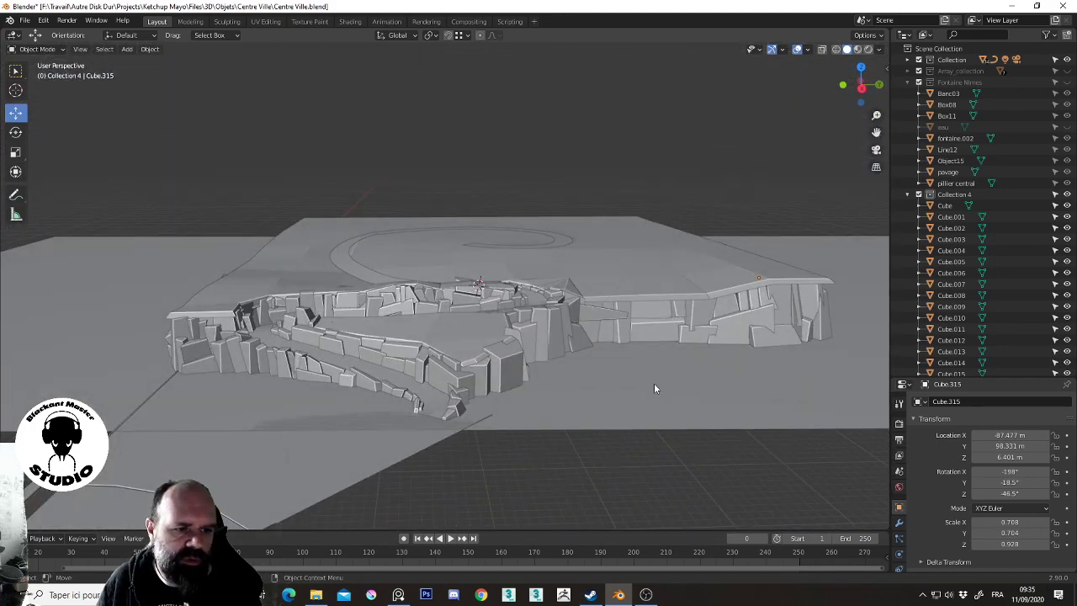
{"action": "mouse_move", "coordinate": [654, 389]}
{"action": "middle_mouse_down"}
{"action": "mouse_move", "coordinate": [601, 358]}
{"action": "mouse_move", "coordinate": [383, 301]}
{"action": "mouse_move", "coordinate": [499, 303]}
{"action": "middle_mouse_up"}
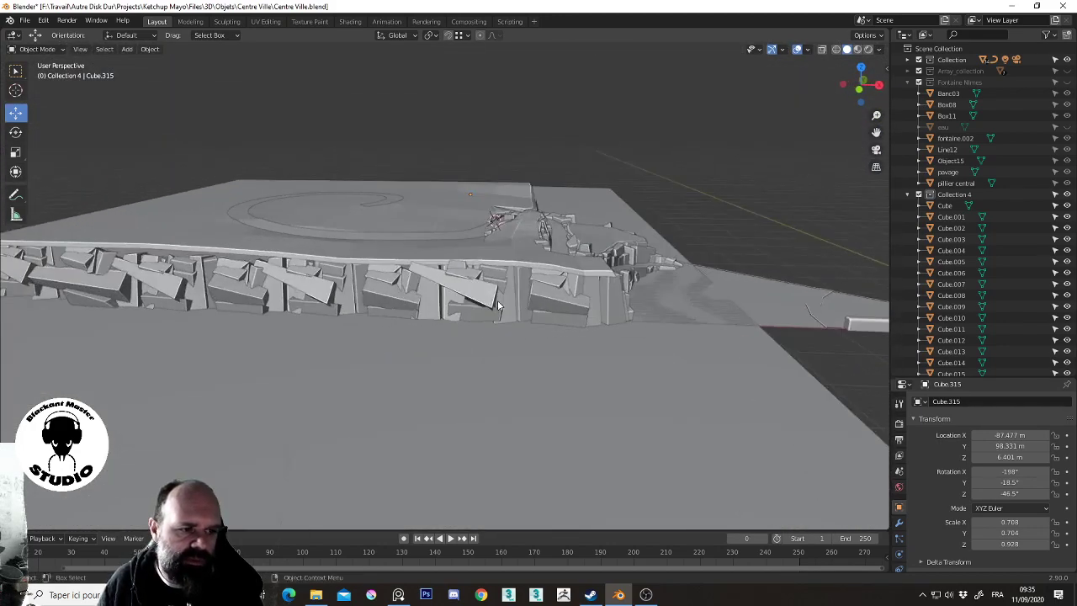
{"action": "middle_click_drag", "start_coordinate": [115, 266], "coordinate": [208, 301]}
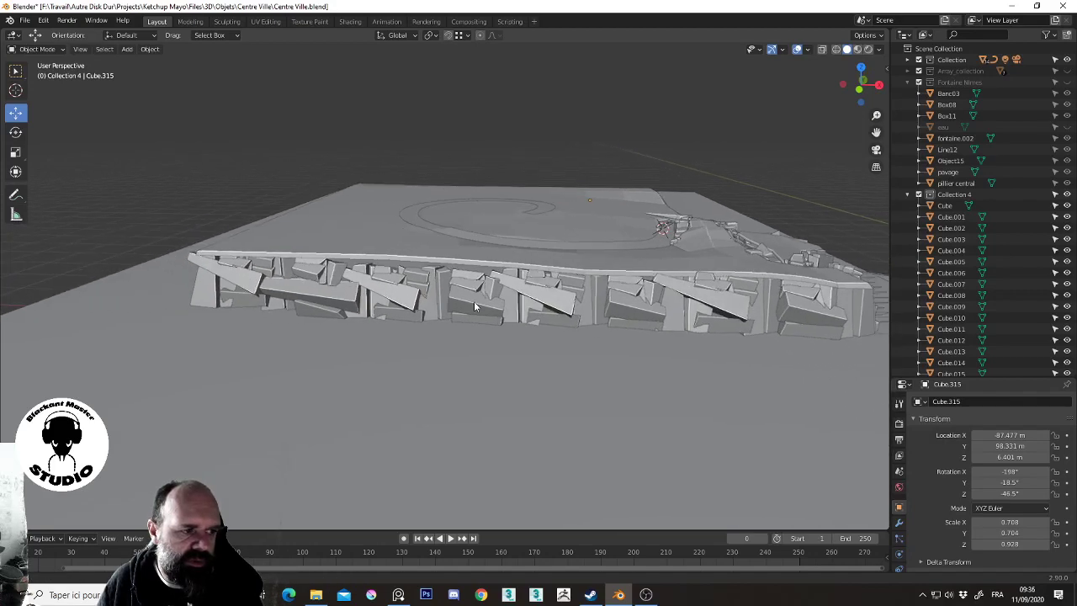
{"action": "middle_click_drag", "start_coordinate": [766, 307], "coordinate": [674, 299]}
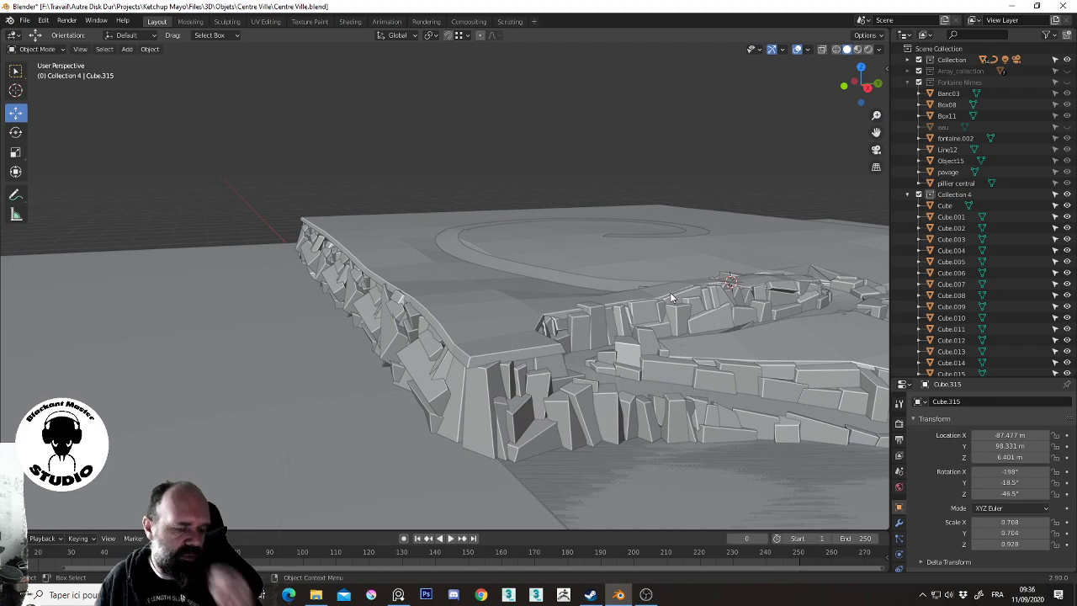
{"action": "mouse_move", "coordinate": [500, 335]}
{"action": "middle_mouse_down"}
{"action": "mouse_move", "coordinate": [569, 354]}
{"action": "mouse_move", "coordinate": [794, 355]}
{"action": "middle_mouse_up"}
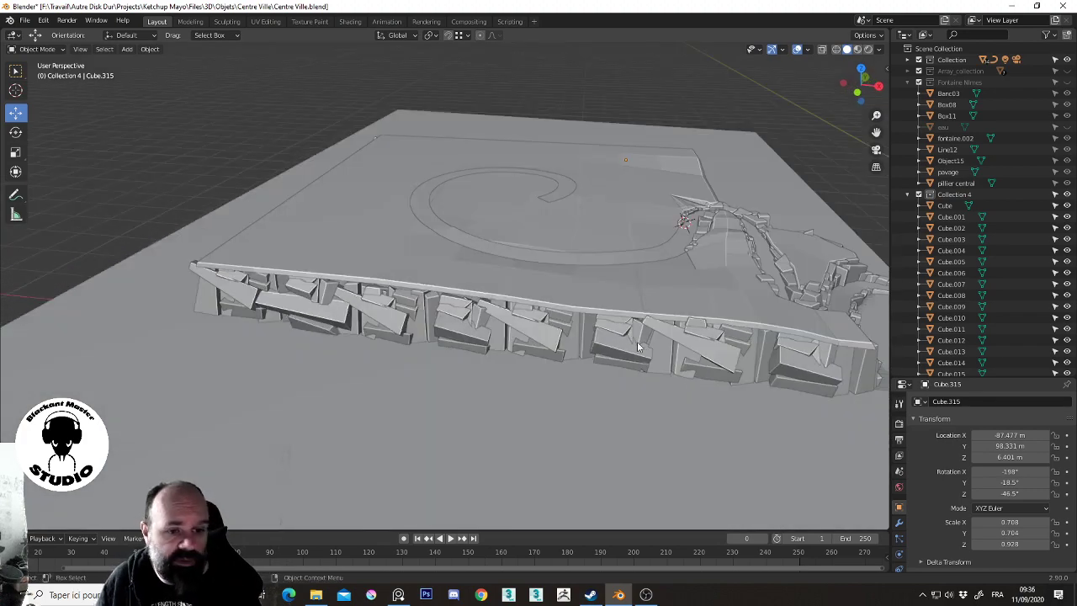
{"action": "middle_click_drag", "start_coordinate": [651, 338], "coordinate": [348, 323]}
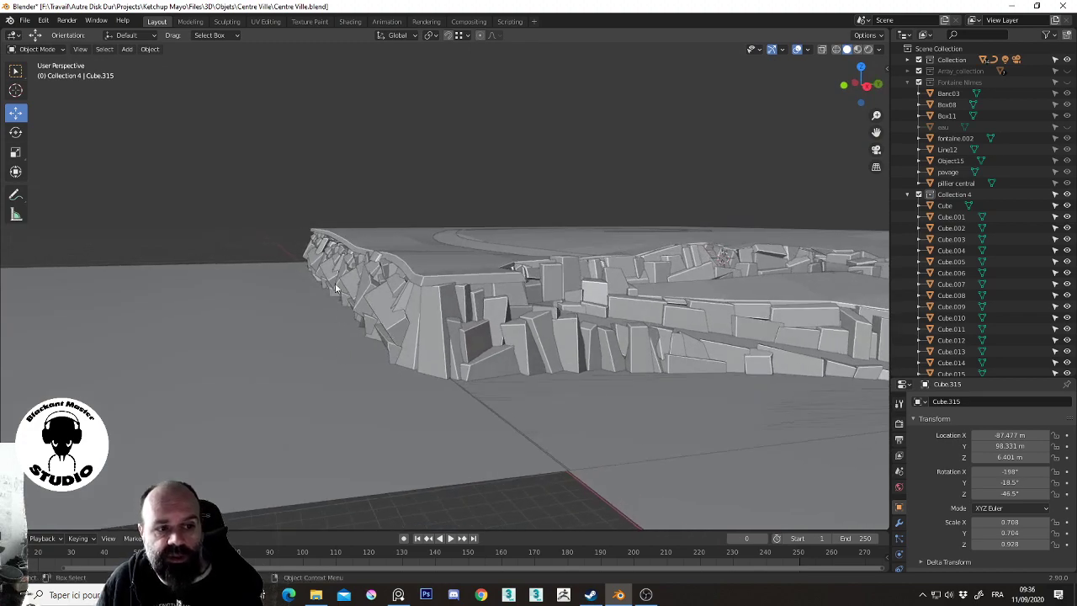
{"action": "middle_click_drag", "start_coordinate": [518, 305], "coordinate": [553, 328]}
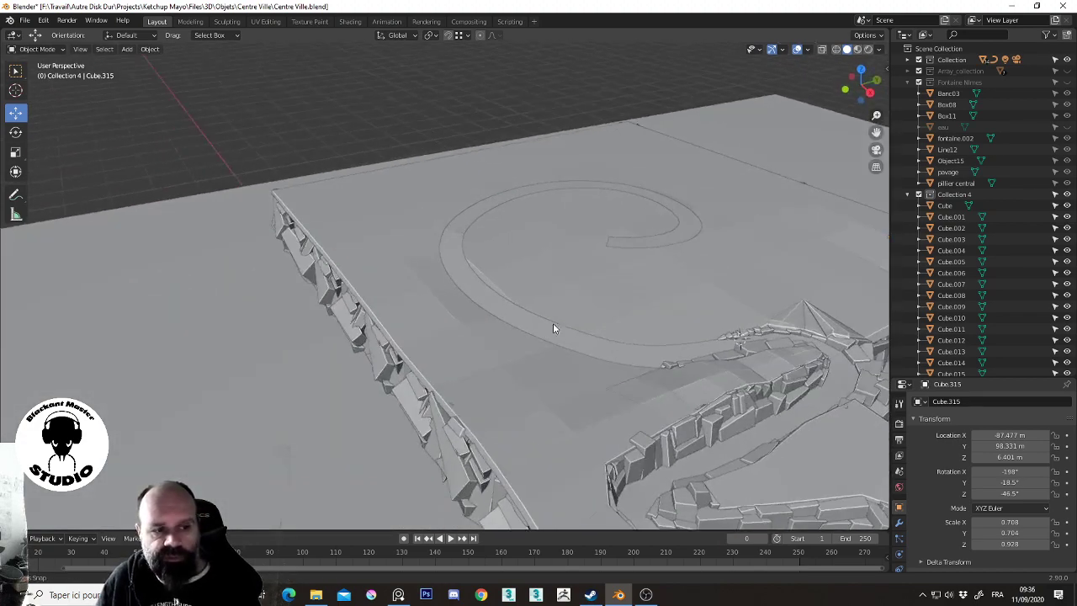
Orbit low around the platform's rocky edge and along the curving path
{"action": "scroll", "coordinate": [530, 370], "scroll_direction": "down", "scroll_amount": 4}
{"action": "scroll", "coordinate": [472, 391], "scroll_direction": "down", "scroll_amount": 4}
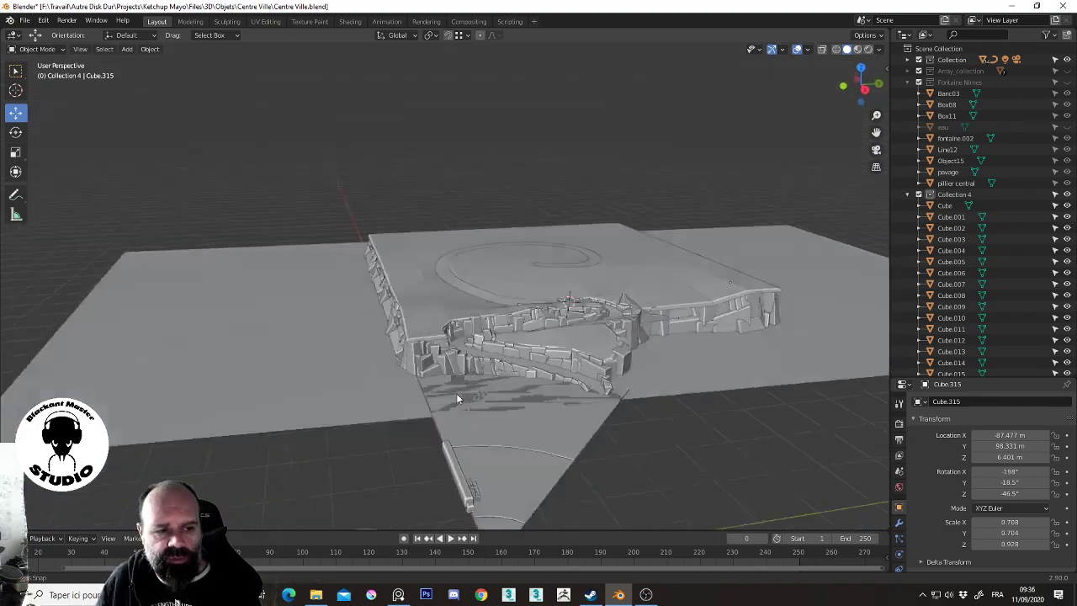
{"action": "middle_click_drag", "start_coordinate": [456, 393], "coordinate": [362, 391]}
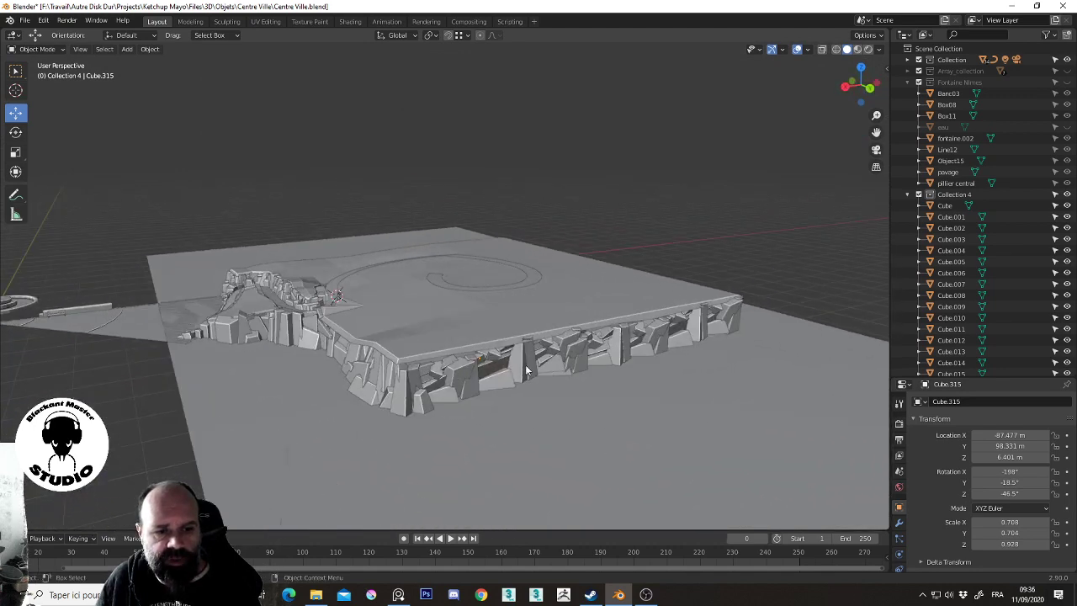
{"action": "middle_click_drag", "start_coordinate": [527, 371], "coordinate": [414, 339]}
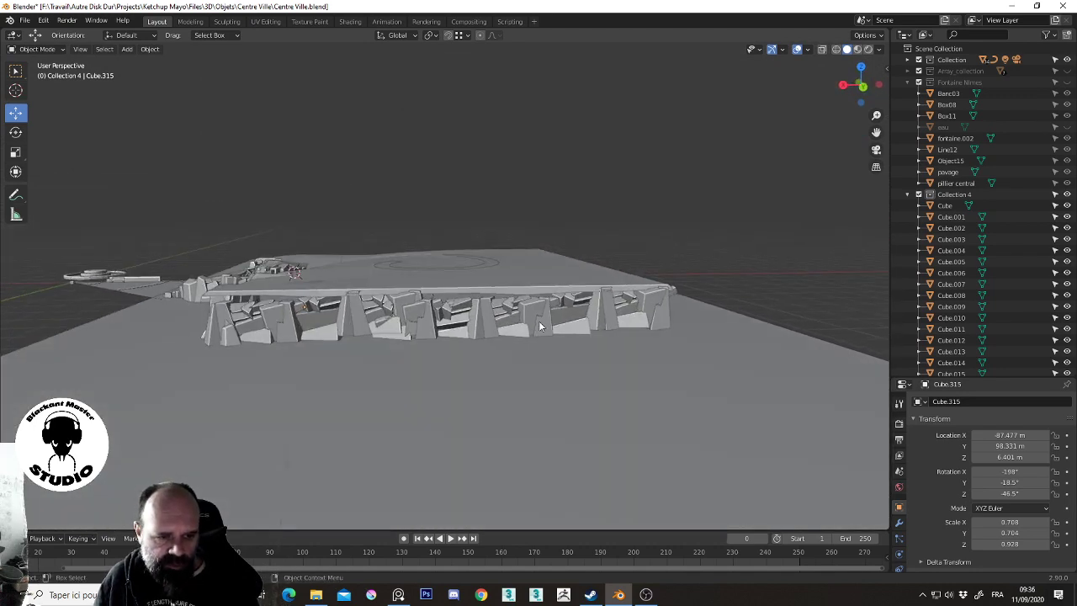
{"action": "mouse_move", "coordinate": [530, 337]}
{"action": "middle_mouse_down"}
{"action": "mouse_move", "coordinate": [668, 365]}
{"action": "mouse_move", "coordinate": [725, 359]}
{"action": "mouse_move", "coordinate": [630, 371]}
{"action": "middle_mouse_up"}
{"action": "mouse_move", "coordinate": [611, 412]}
{"action": "middle_mouse_down"}
{"action": "mouse_move", "coordinate": [587, 331]}
{"action": "mouse_move", "coordinate": [585, 345]}
{"action": "mouse_move", "coordinate": [437, 335]}
{"action": "middle_mouse_up"}
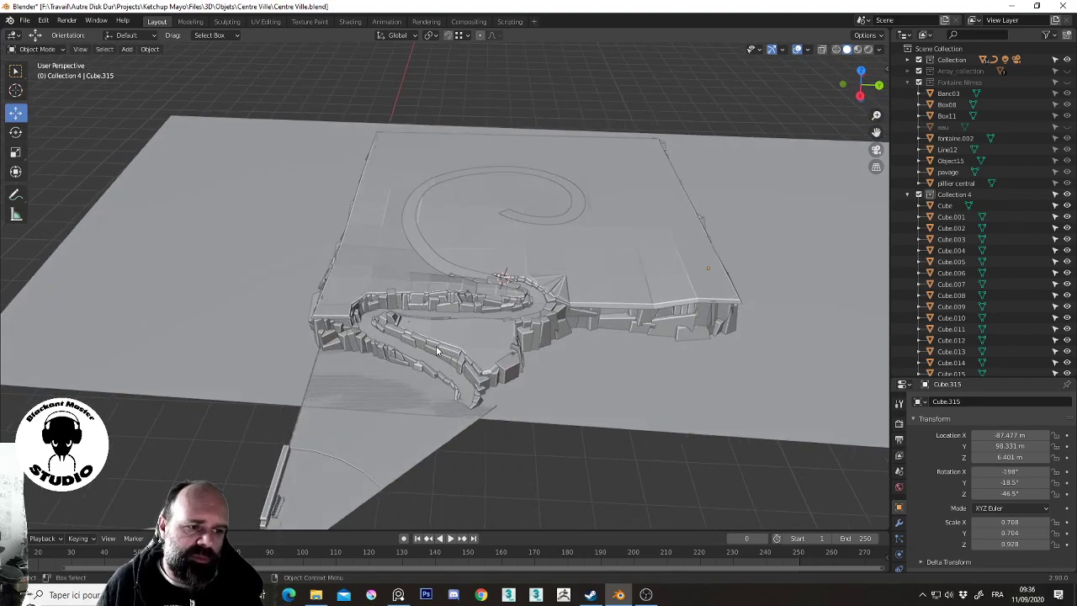
{"action": "scroll", "coordinate": [444, 354], "scroll_direction": "up", "scroll_amount": 2}
{"action": "scroll", "coordinate": [522, 320], "scroll_direction": "up", "scroll_amount": 2}
{"action": "scroll", "coordinate": [606, 286], "scroll_direction": "up", "scroll_amount": 2}
{"action": "mouse_move", "coordinate": [615, 280]}
{"action": "middle_mouse_down"}
{"action": "mouse_move", "coordinate": [589, 267]}
{"action": "mouse_move", "coordinate": [630, 257]}
{"action": "mouse_move", "coordinate": [645, 287]}
{"action": "mouse_move", "coordinate": [340, 182]}
{"action": "middle_mouse_up"}
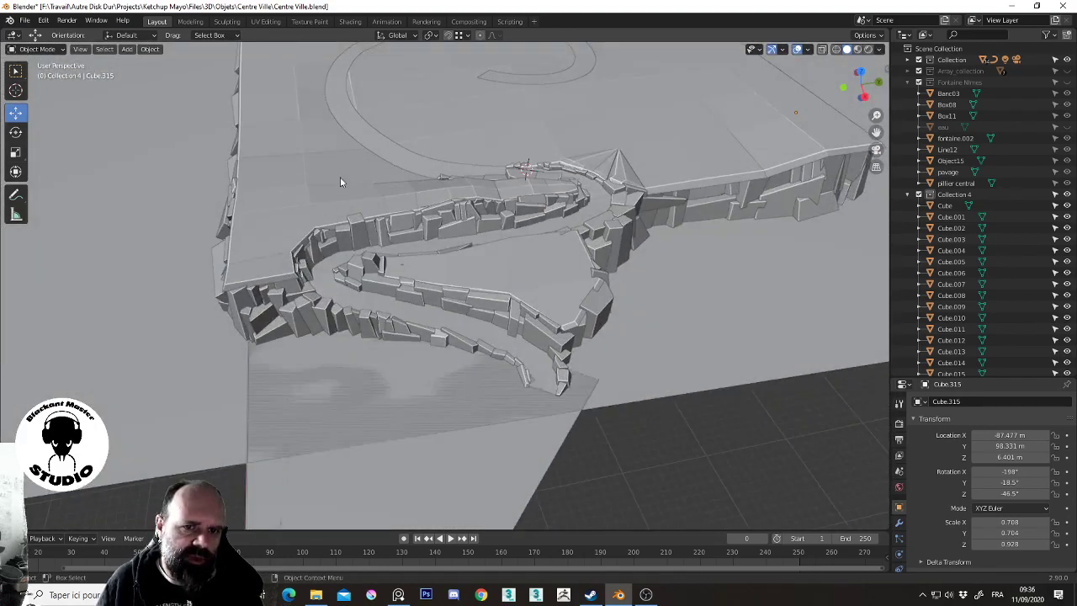
{"action": "mouse_move", "coordinate": [522, 335]}
{"action": "middle_mouse_down"}
{"action": "mouse_move", "coordinate": [422, 186]}
{"action": "mouse_move", "coordinate": [505, 197]}
{"action": "middle_mouse_up"}
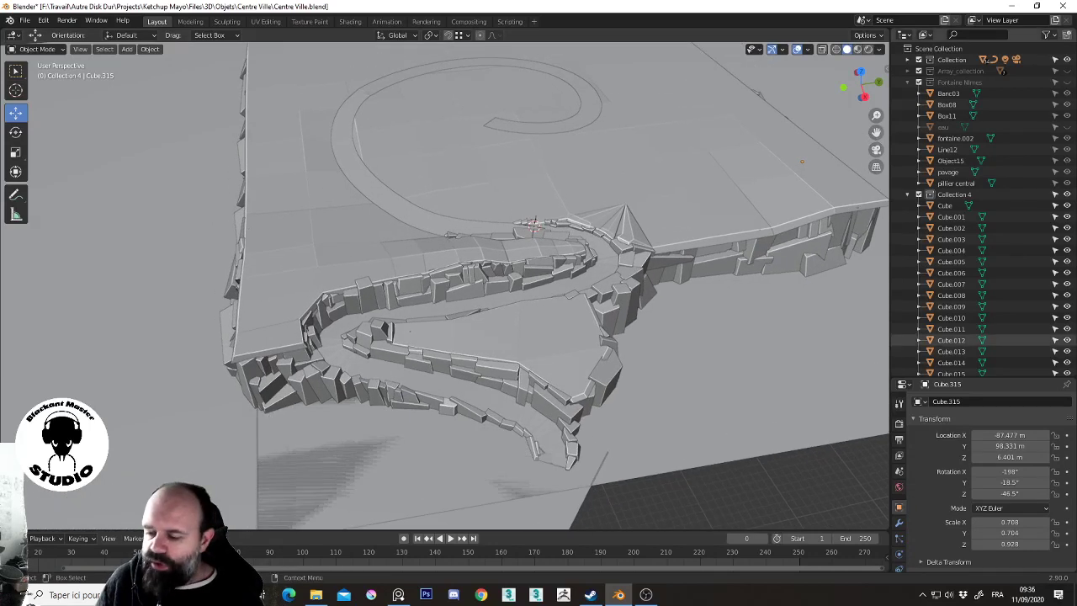
Zoom in on the spiral path near the ring, pull back to an overview, then bring up the Start menu
{"action": "scroll", "coordinate": [510, 441], "scroll_direction": "up", "scroll_amount": 2}
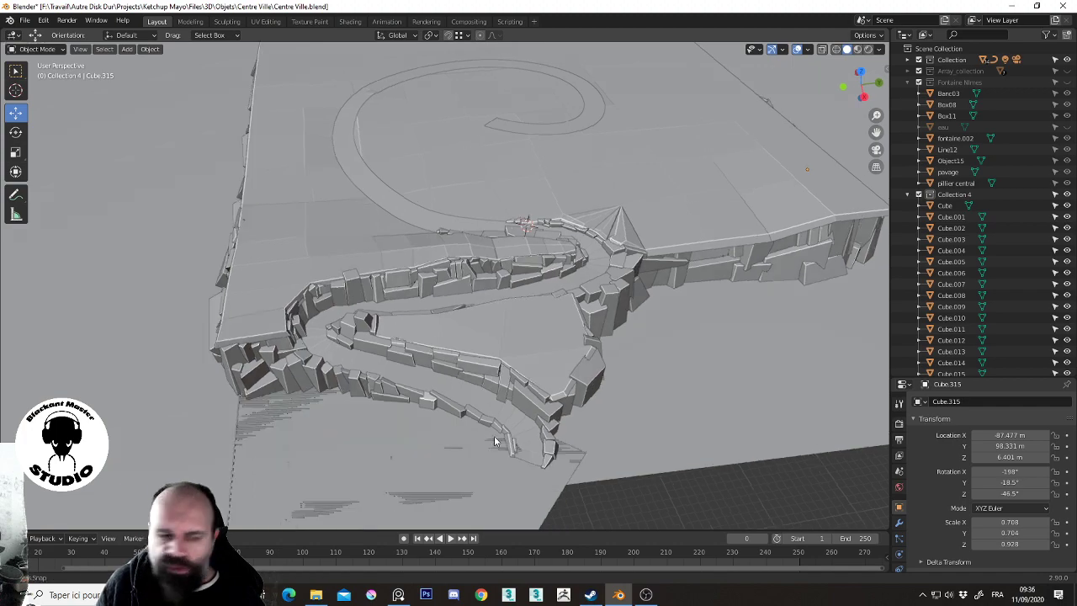
{"action": "scroll", "coordinate": [496, 438], "scroll_direction": "up", "scroll_amount": 2}
{"action": "scroll", "coordinate": [464, 433], "scroll_direction": "up", "scroll_amount": 1}
{"action": "scroll", "coordinate": [599, 331], "scroll_direction": "up", "scroll_amount": 3}
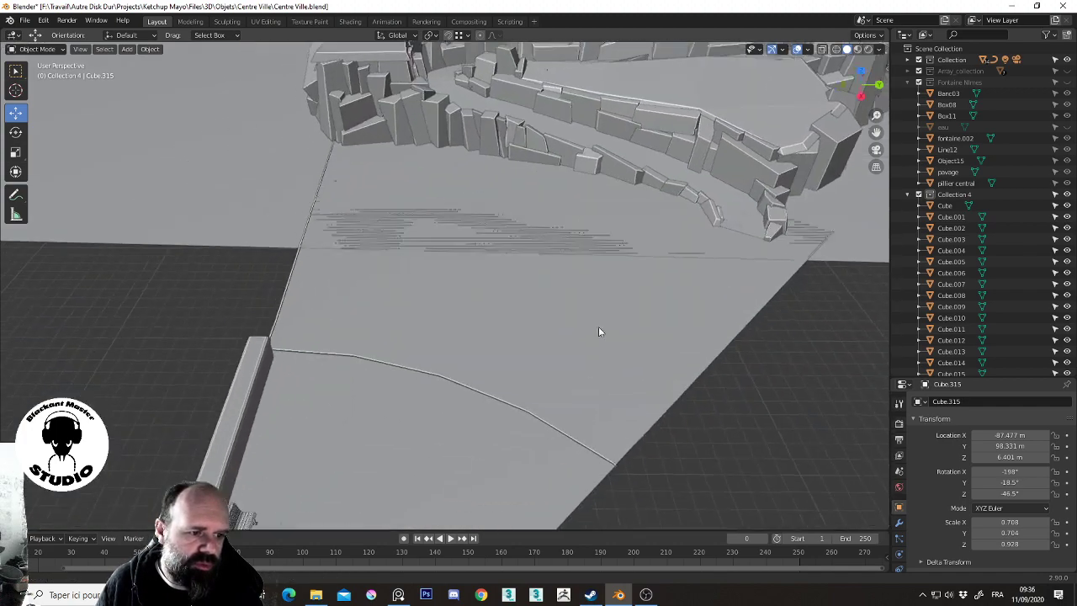
{"action": "scroll", "coordinate": [654, 238], "scroll_direction": "up", "scroll_amount": 3}
{"action": "scroll", "coordinate": [526, 318], "scroll_direction": "down", "scroll_amount": 5}
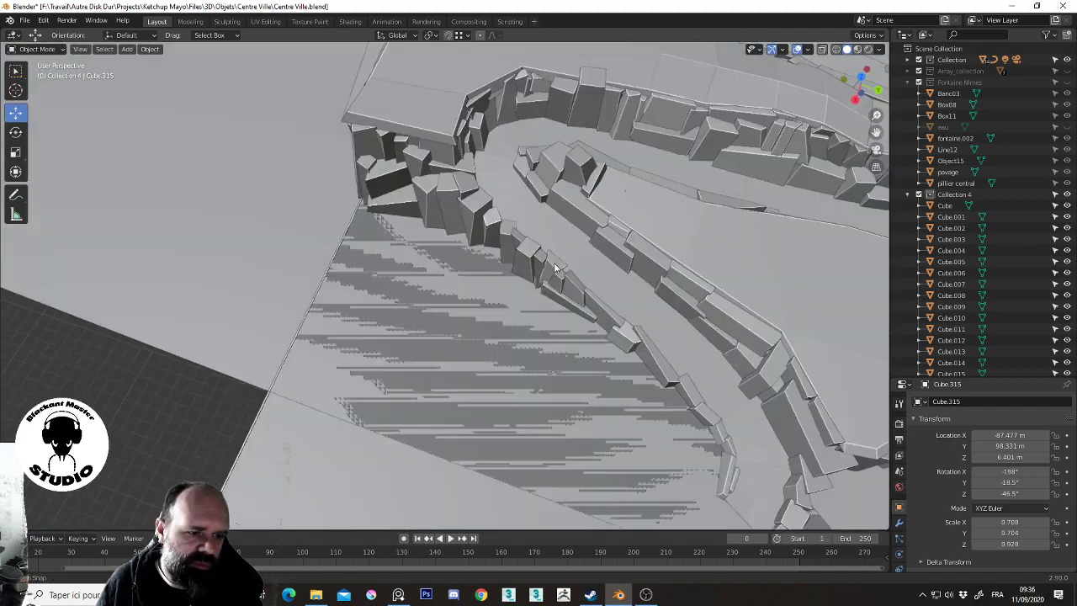
{"action": "middle_click_drag", "start_coordinate": [584, 363], "coordinate": [548, 341]}
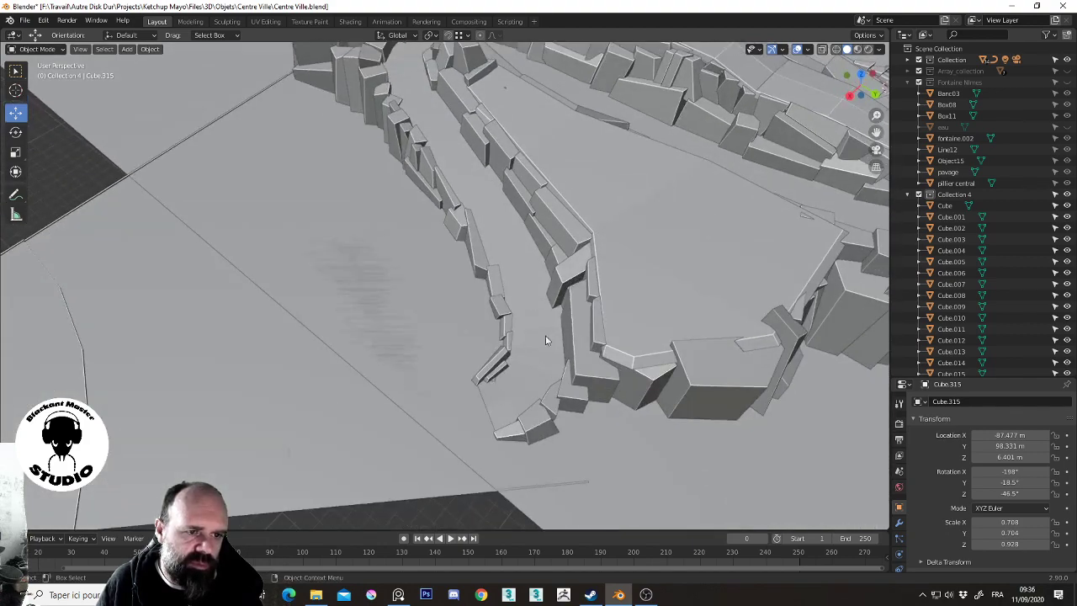
{"action": "scroll", "coordinate": [568, 166], "scroll_direction": "down", "scroll_amount": 3}
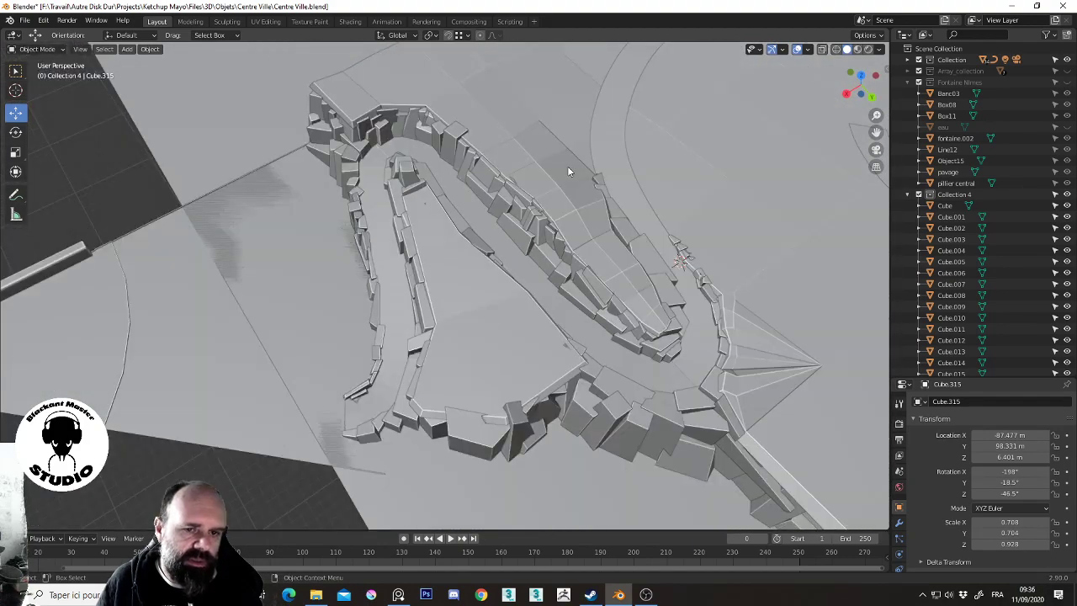
{"action": "scroll", "coordinate": [703, 238], "scroll_direction": "up", "scroll_amount": 2}
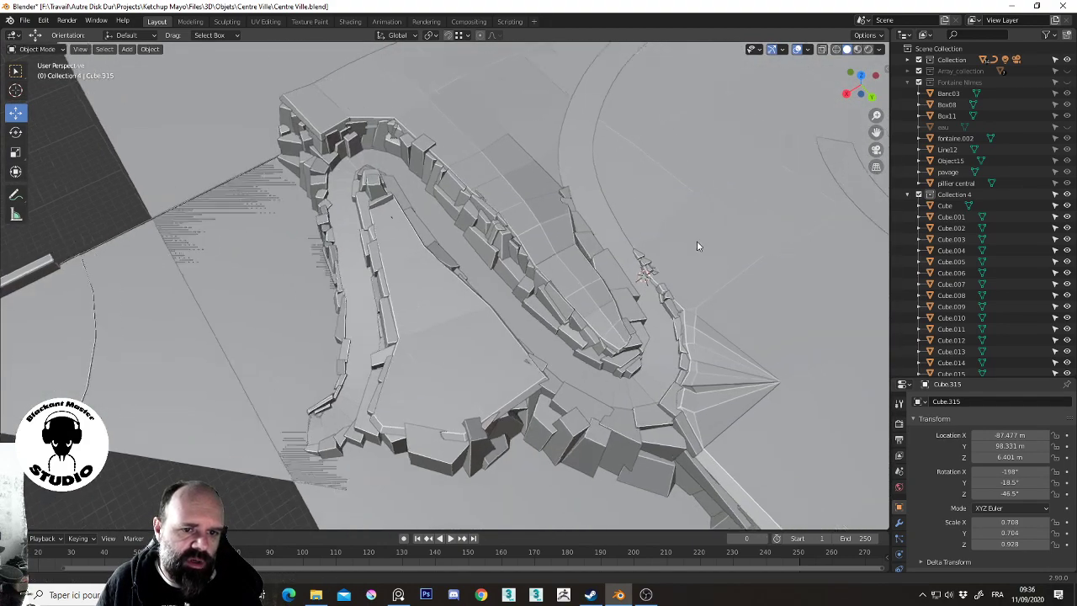
{"action": "scroll", "coordinate": [665, 269], "scroll_direction": "up", "scroll_amount": 3}
{"action": "middle_click_drag", "start_coordinate": [635, 303], "coordinate": [498, 244]}
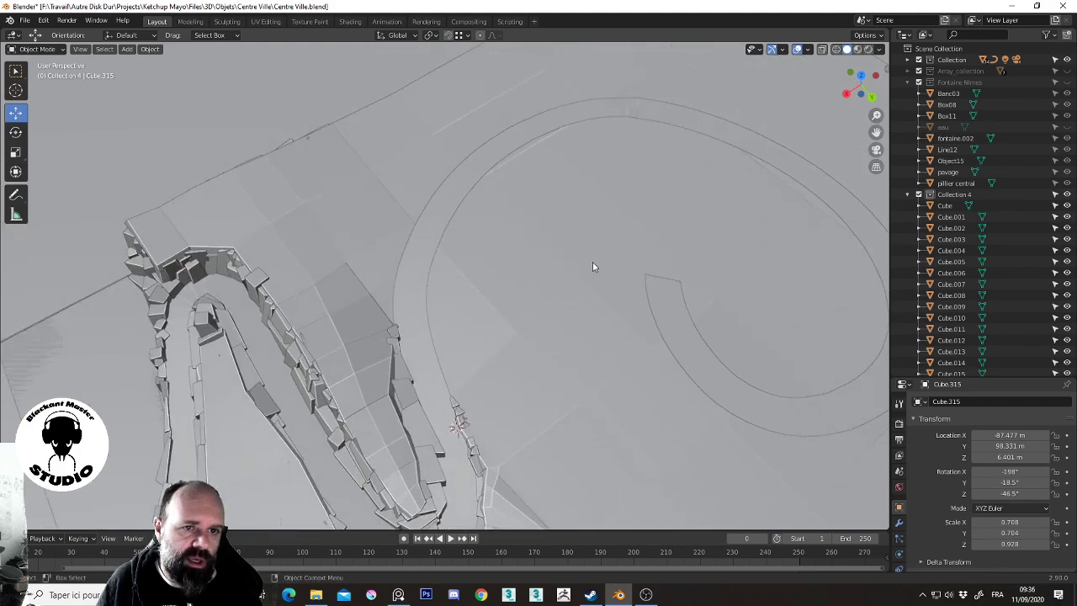
{"action": "scroll", "coordinate": [593, 266], "scroll_direction": "down", "scroll_amount": 4}
{"action": "middle_click_drag", "start_coordinate": [568, 286], "coordinate": [540, 382]}
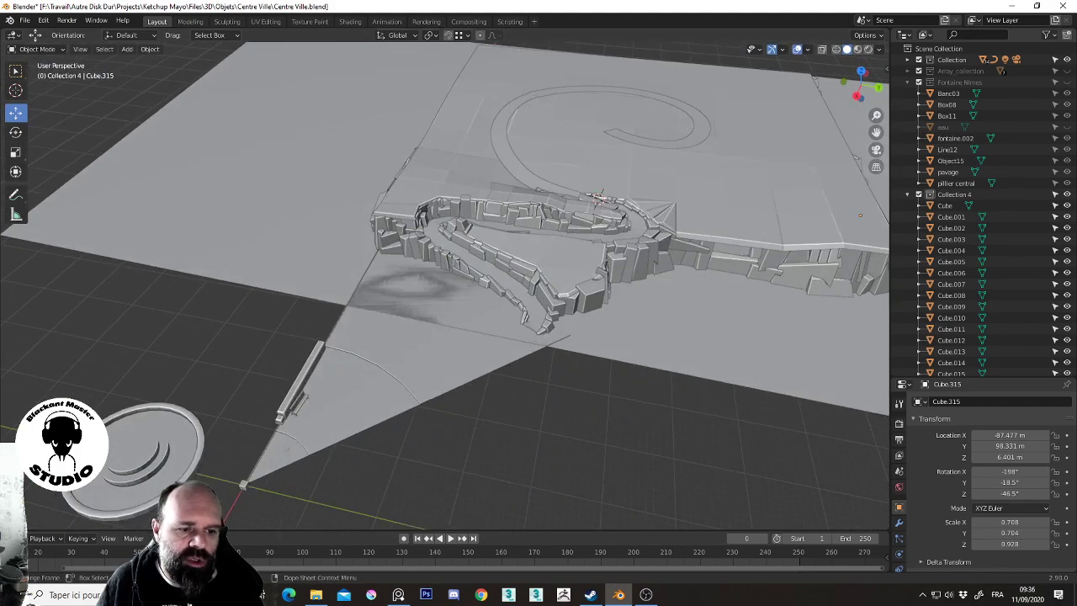
{"action": "key", "text": "super"}
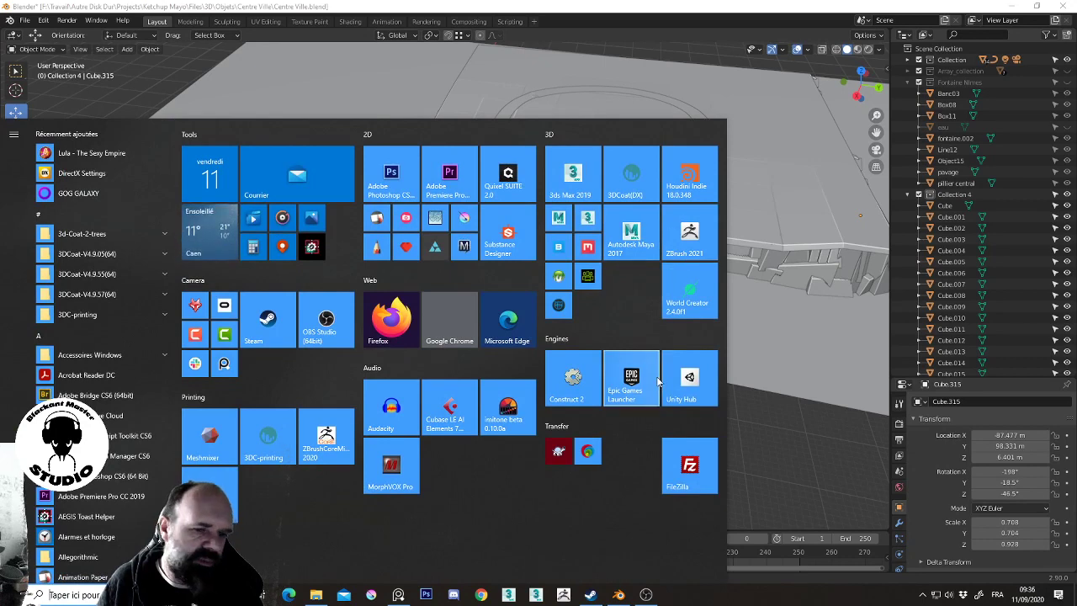
Dismiss the Start menu to return to the Blender viewport
{"action": "key", "text": "super"}
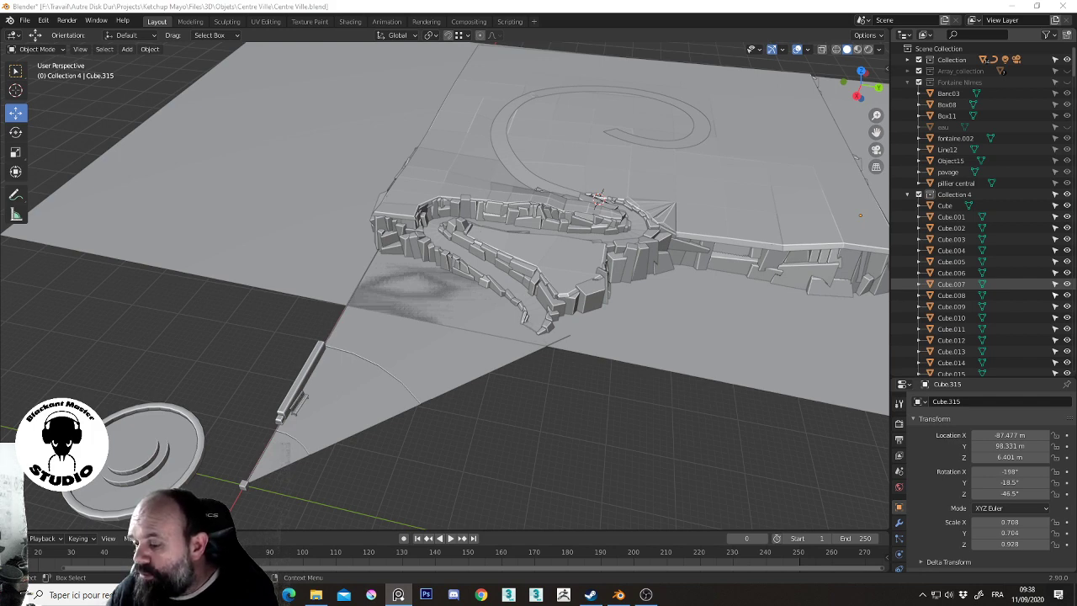
Bring the PureRef reference board up over Blender and zoom out across it
{"action": "left_click", "coordinate": [398, 594]}
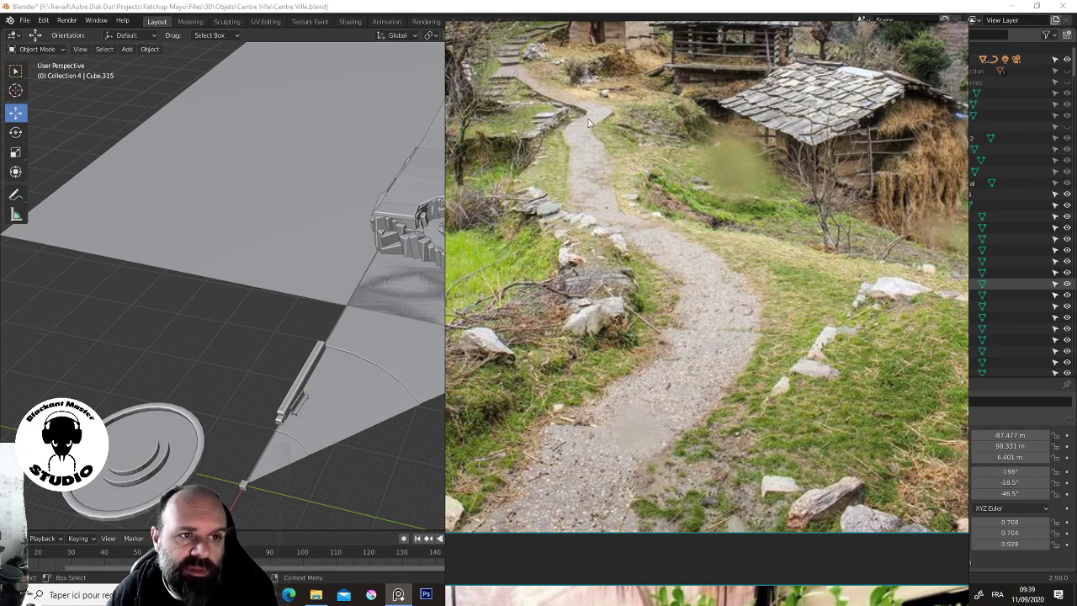
{"action": "scroll", "coordinate": [594, 135], "scroll_direction": "down", "scroll_amount": 1}
{"action": "scroll", "coordinate": [606, 176], "scroll_direction": "down", "scroll_amount": 2}
{"action": "scroll", "coordinate": [622, 236], "scroll_direction": "down", "scroll_amount": 2}
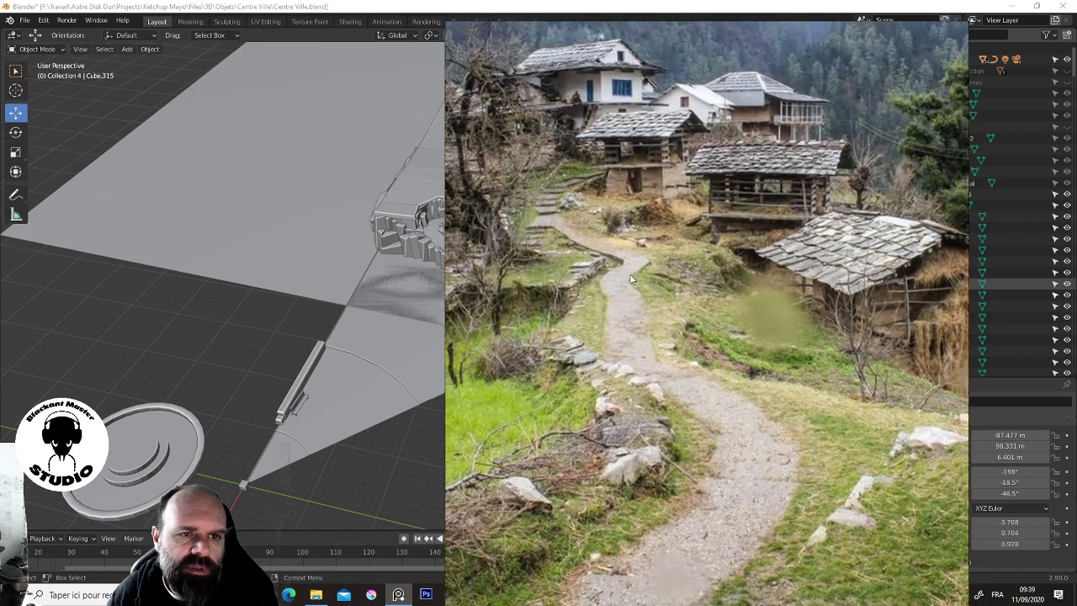
{"action": "scroll", "coordinate": [635, 278], "scroll_direction": "down", "scroll_amount": 2}
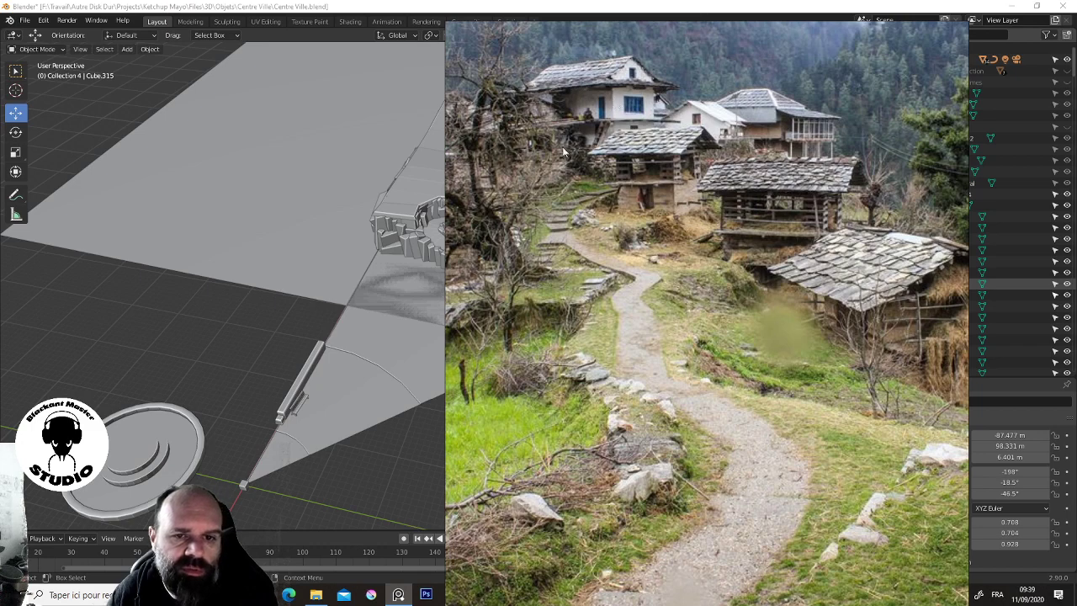
{"action": "left_click_drag", "start_coordinate": [570, 276], "coordinate": [533, 266]}
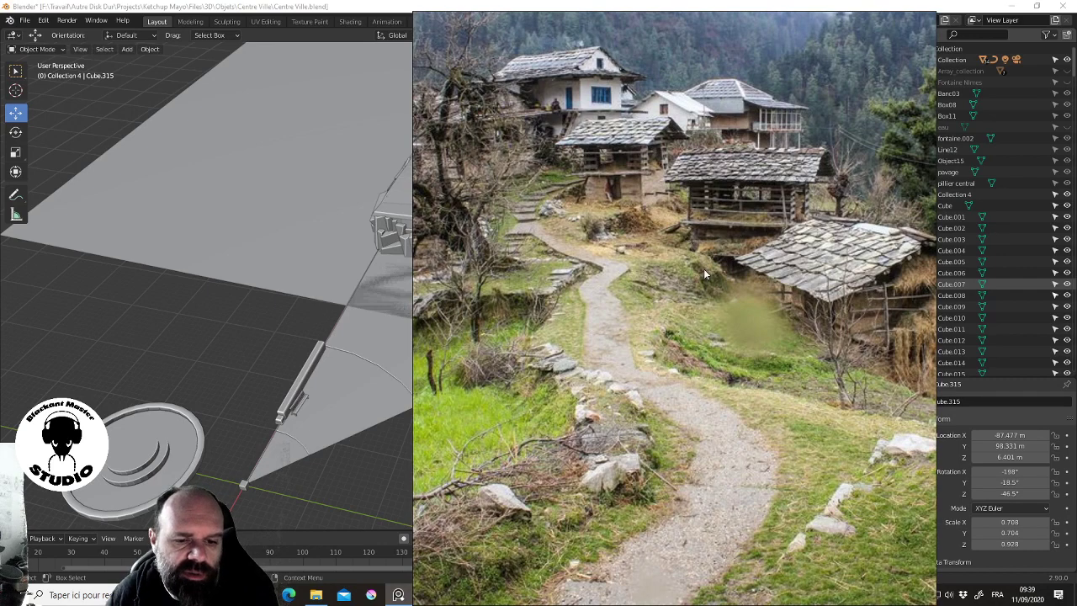
{"action": "scroll", "coordinate": [703, 269], "scroll_direction": "down", "scroll_amount": 1}
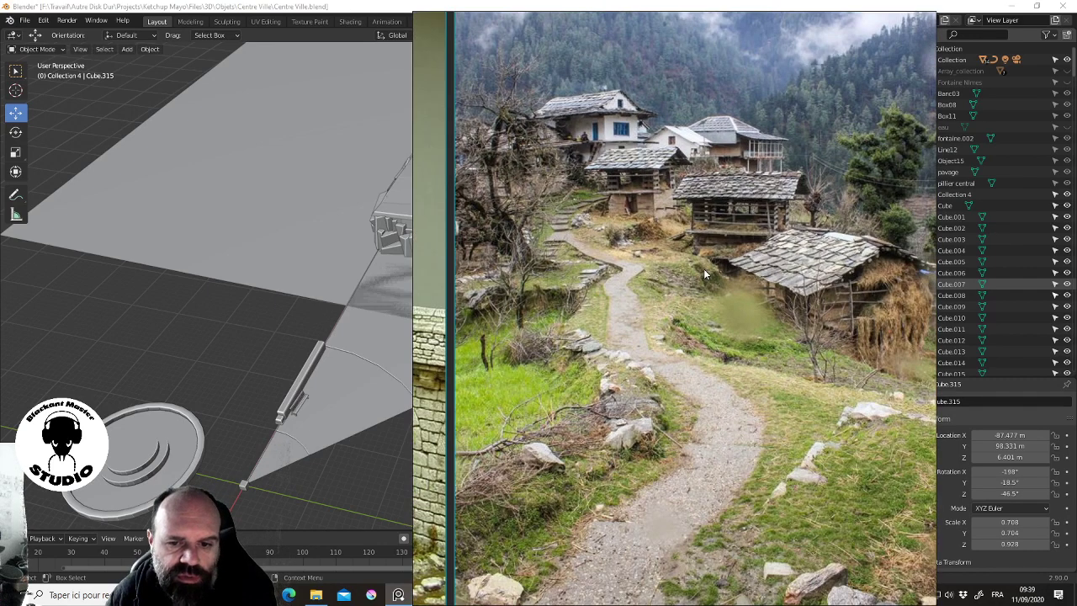
{"action": "scroll", "coordinate": [704, 268], "scroll_direction": "down", "scroll_amount": 1}
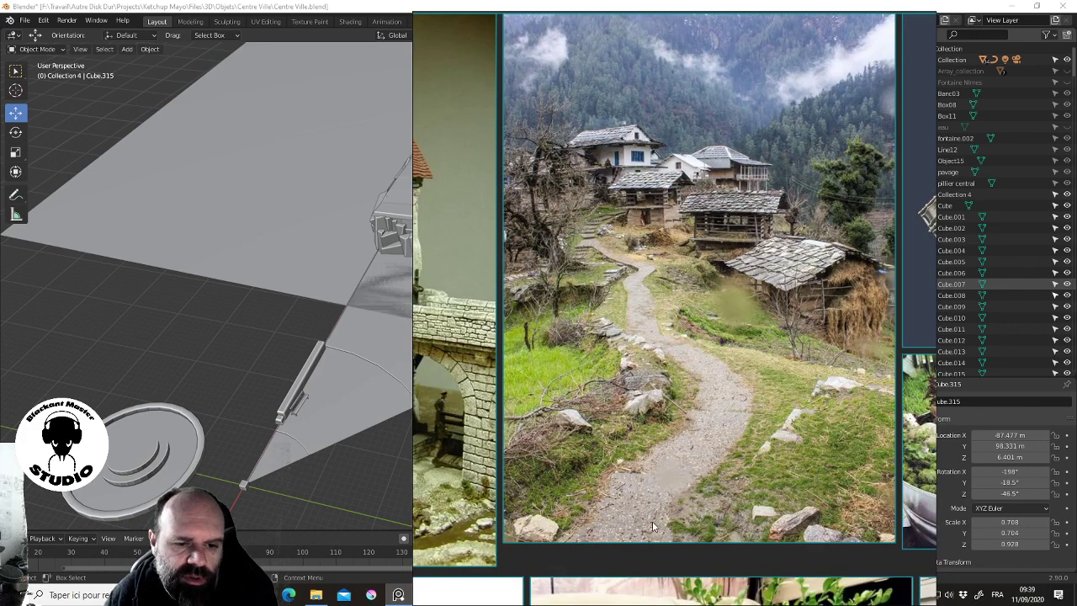
{"action": "scroll", "coordinate": [653, 526], "scroll_direction": "up", "scroll_amount": 2}
{"action": "scroll", "coordinate": [653, 526], "scroll_direction": "up", "scroll_amount": 1}
{"action": "scroll", "coordinate": [653, 527], "scroll_direction": "down", "scroll_amount": 1}
{"action": "scroll", "coordinate": [653, 527], "scroll_direction": "down", "scroll_amount": 1}
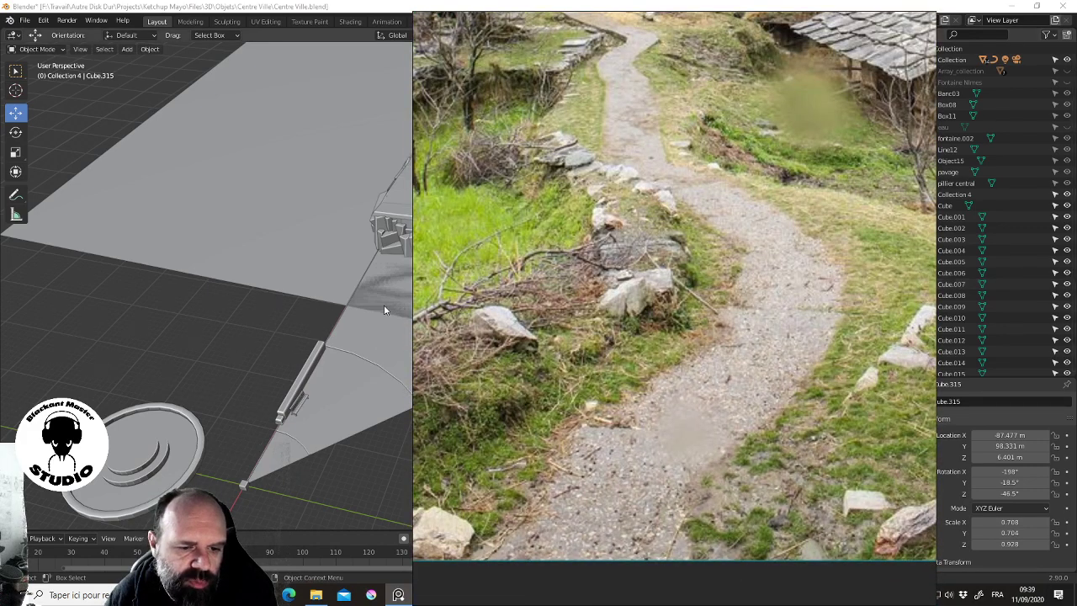
Orbit the Blender model in close on the walled path
{"action": "mouse_move", "coordinate": [366, 329]}
{"action": "middle_mouse_down"}
{"action": "mouse_move", "coordinate": [246, 335]}
{"action": "mouse_move", "coordinate": [295, 306]}
{"action": "middle_mouse_up"}
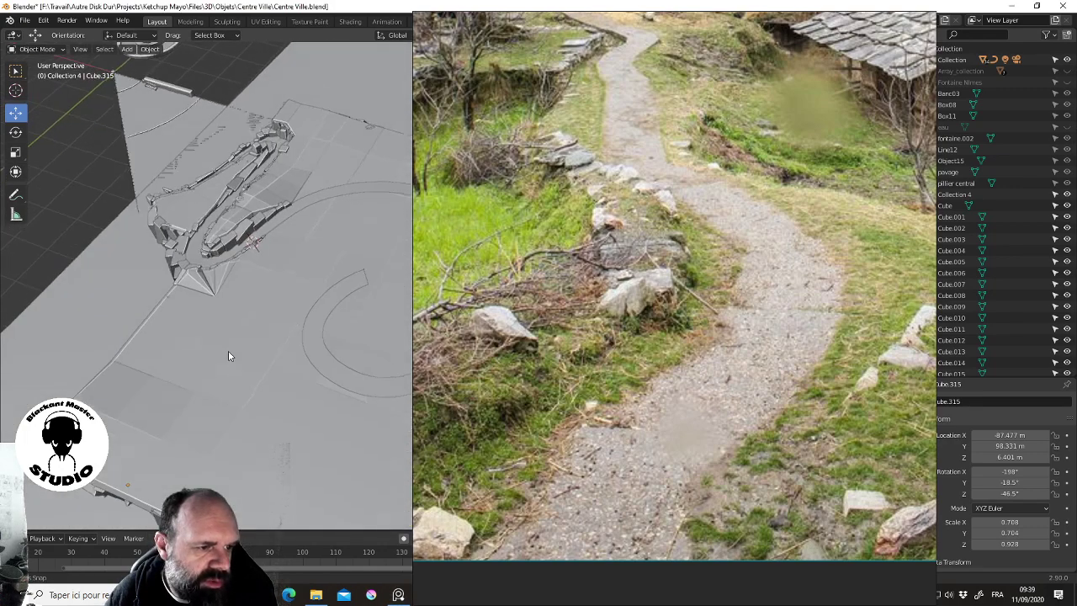
{"action": "mouse_move", "coordinate": [211, 229]}
{"action": "middle_mouse_down"}
{"action": "mouse_move", "coordinate": [226, 276]}
{"action": "mouse_move", "coordinate": [296, 252]}
{"action": "middle_mouse_up"}
{"action": "scroll", "coordinate": [225, 276], "scroll_direction": "up", "scroll_amount": 4}
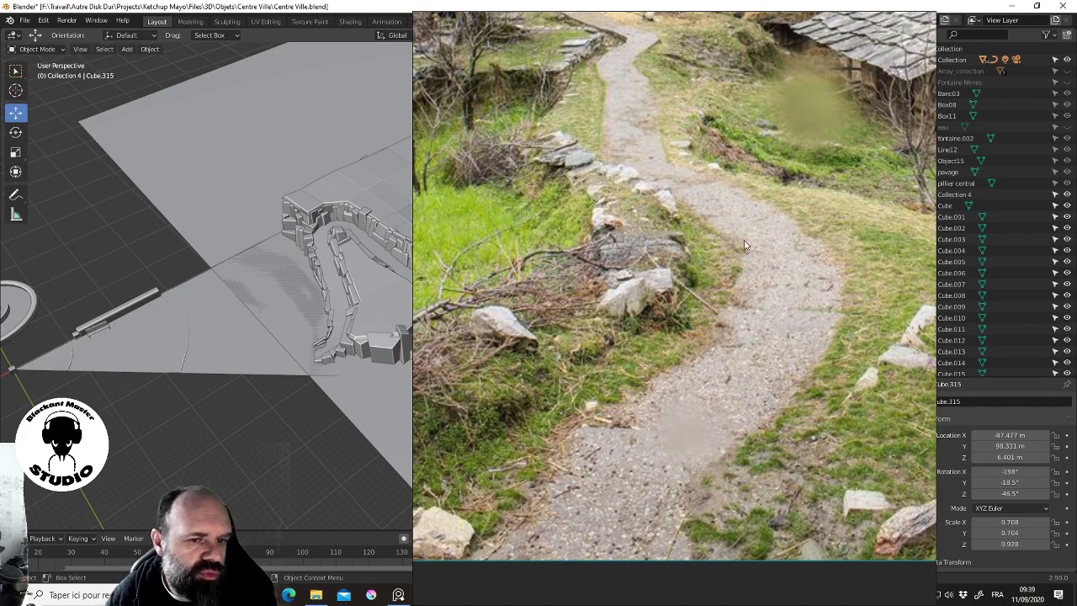
{"action": "scroll", "coordinate": [745, 250], "scroll_direction": "down", "scroll_amount": 2}
{"action": "scroll", "coordinate": [745, 250], "scroll_direction": "down", "scroll_amount": 1}
{"action": "scroll", "coordinate": [745, 250], "scroll_direction": "down", "scroll_amount": 2}
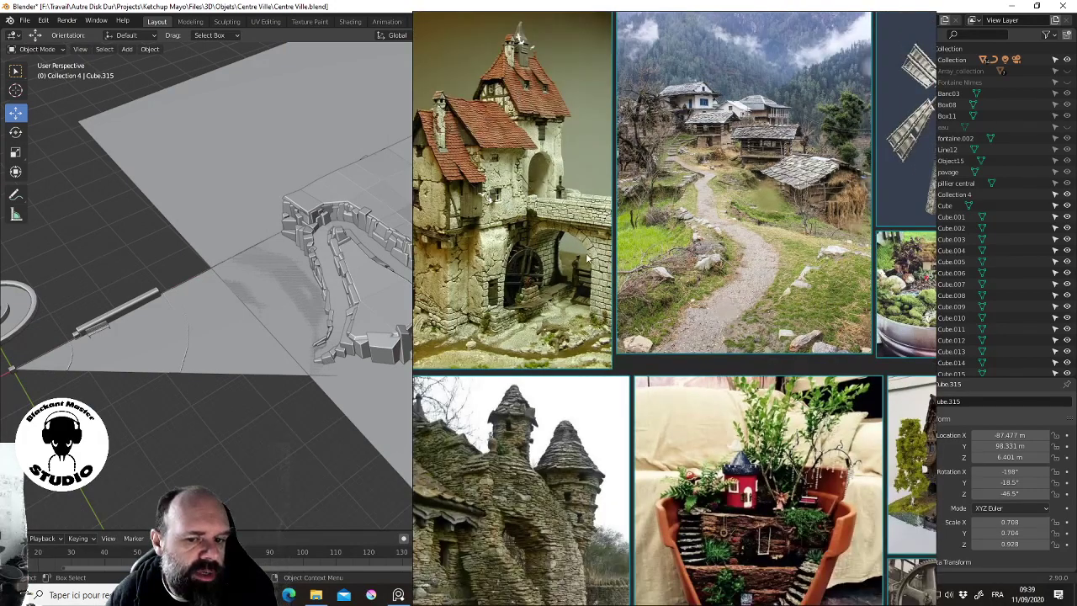
Pan the reference board across to the miniature timbered village photo
{"action": "left_click_drag", "start_coordinate": [760, 174], "coordinate": [795, 171]}
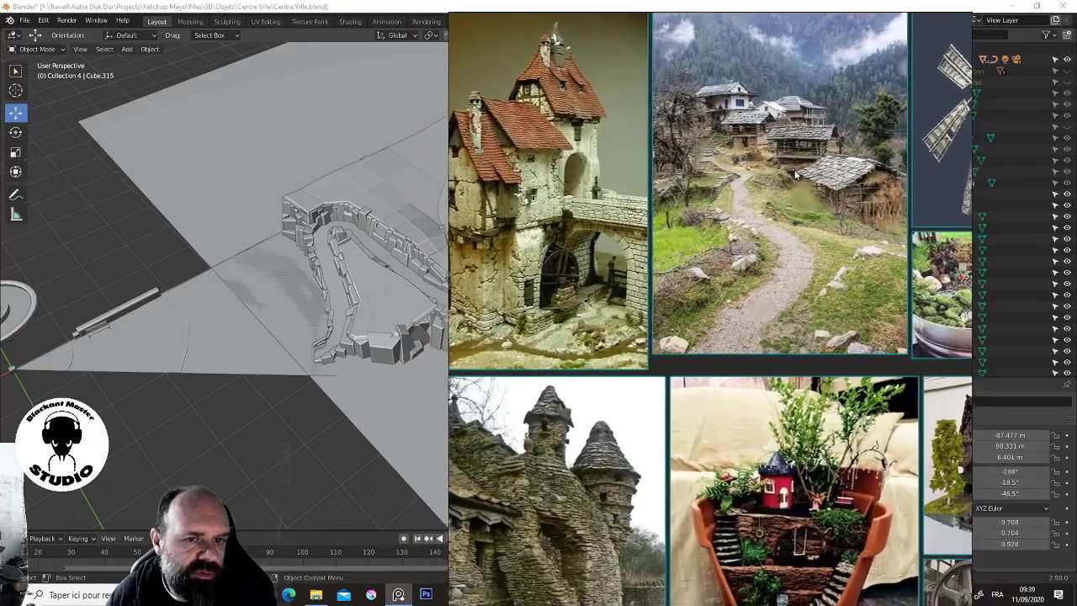
{"action": "middle_click_drag", "start_coordinate": [767, 199], "coordinate": [934, 244]}
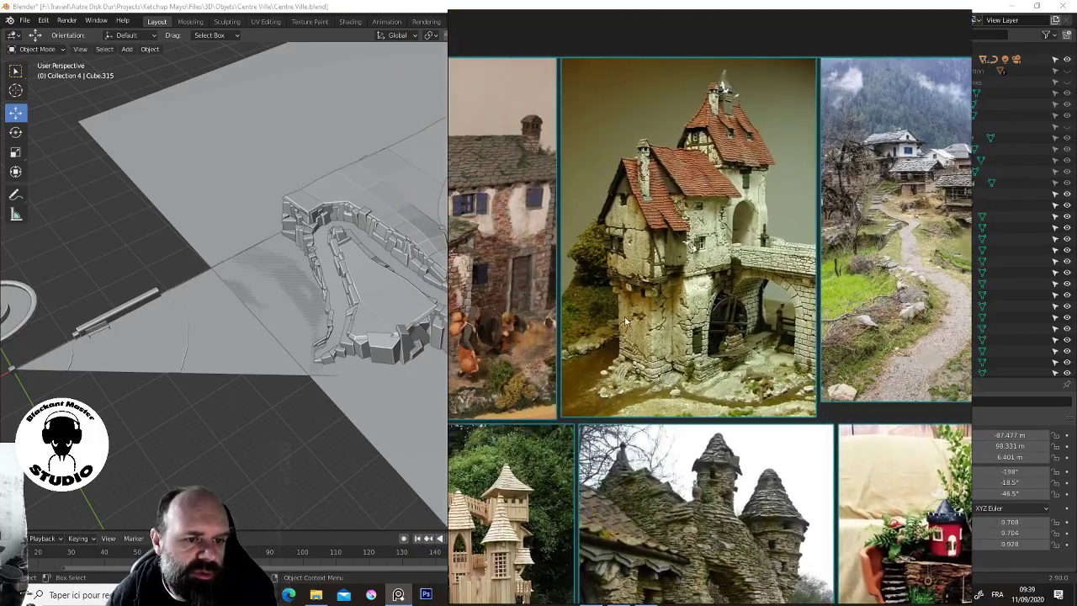
{"action": "middle_click_drag", "start_coordinate": [592, 349], "coordinate": [800, 317]}
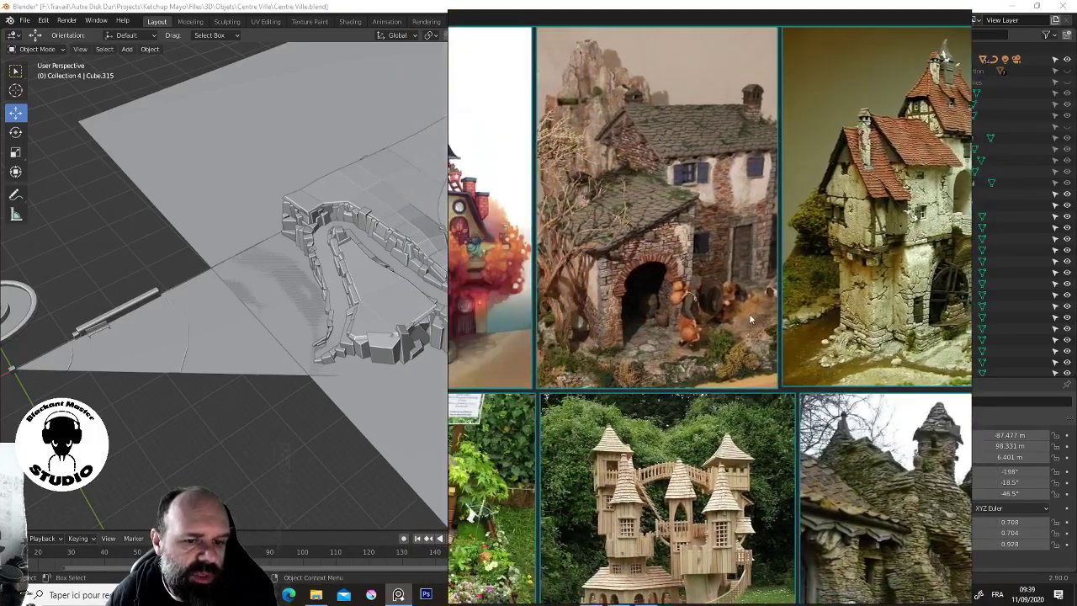
{"action": "middle_click_drag", "start_coordinate": [667, 289], "coordinate": [862, 317]}
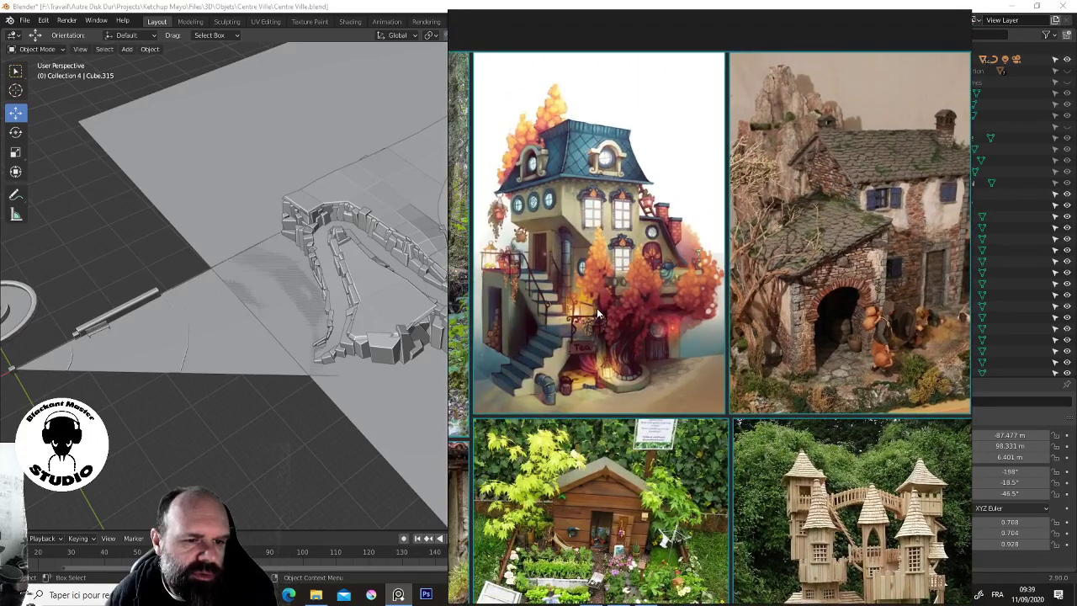
{"action": "mouse_move", "coordinate": [597, 308]}
{"action": "middle_mouse_down"}
{"action": "mouse_move", "coordinate": [823, 325]}
{"action": "mouse_move", "coordinate": [864, 340]}
{"action": "middle_mouse_up"}
{"action": "middle_click_drag", "start_coordinate": [581, 349], "coordinate": [810, 334]}
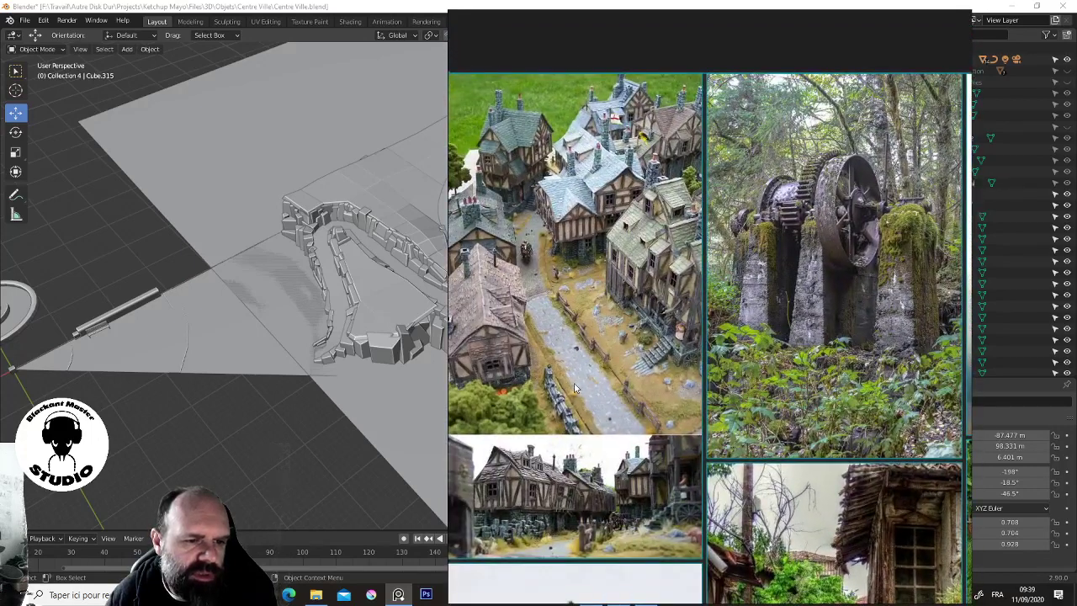
{"action": "middle_click_drag", "start_coordinate": [540, 366], "coordinate": [555, 332]}
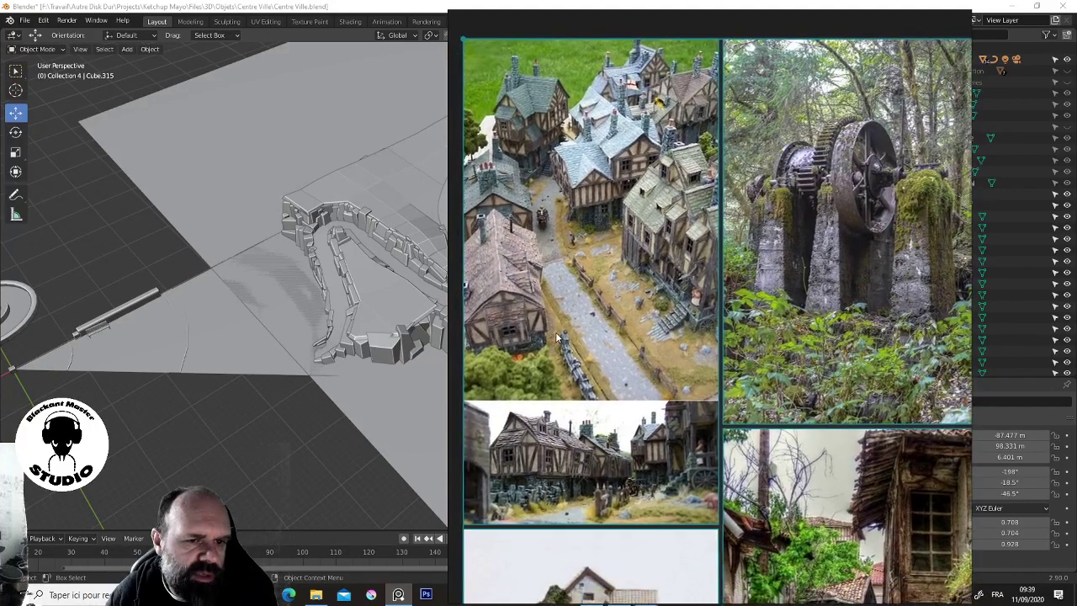
{"action": "scroll", "coordinate": [612, 382], "scroll_direction": "up", "scroll_amount": 5}
{"action": "scroll", "coordinate": [612, 374], "scroll_direction": "down", "scroll_amount": 3}
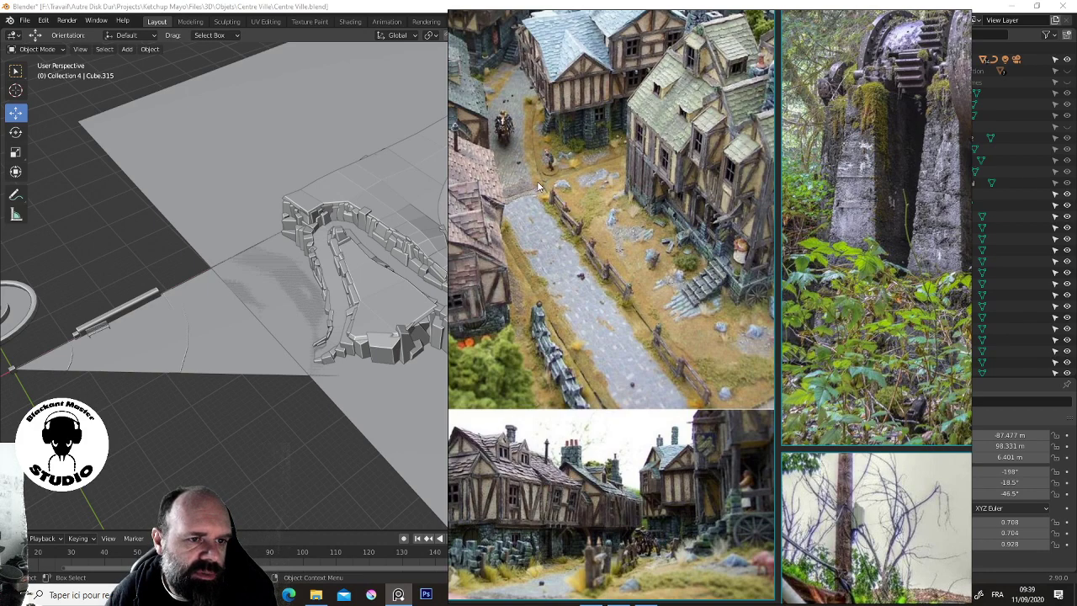
{"action": "scroll", "coordinate": [600, 133], "scroll_direction": "up", "scroll_amount": 3}
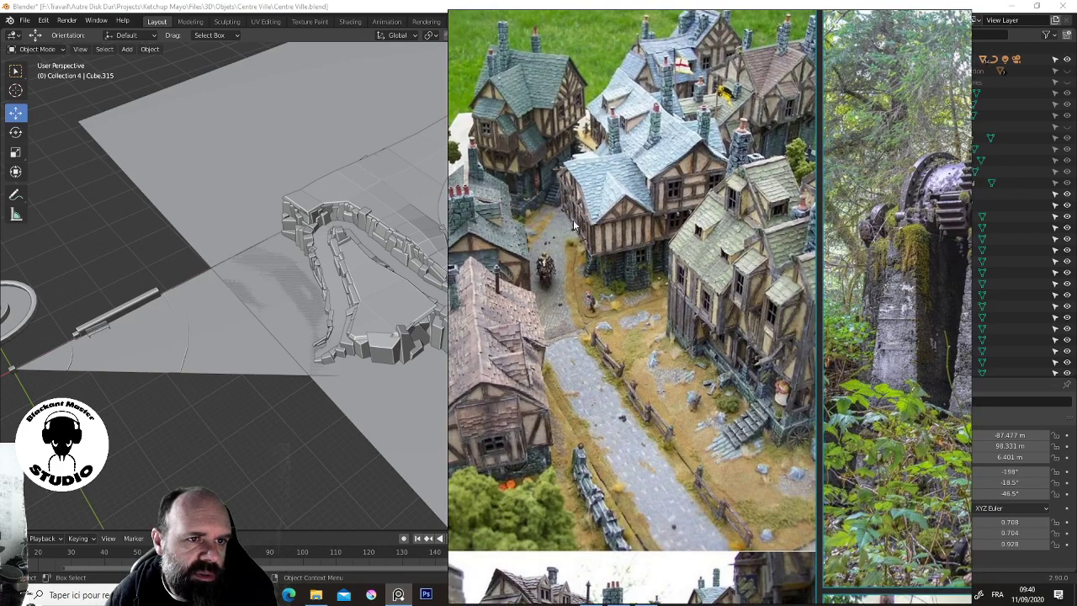
Pan to the street-level miniature village photo and the succulent pot image
{"action": "middle_click_drag", "start_coordinate": [669, 405], "coordinate": [637, 204]}
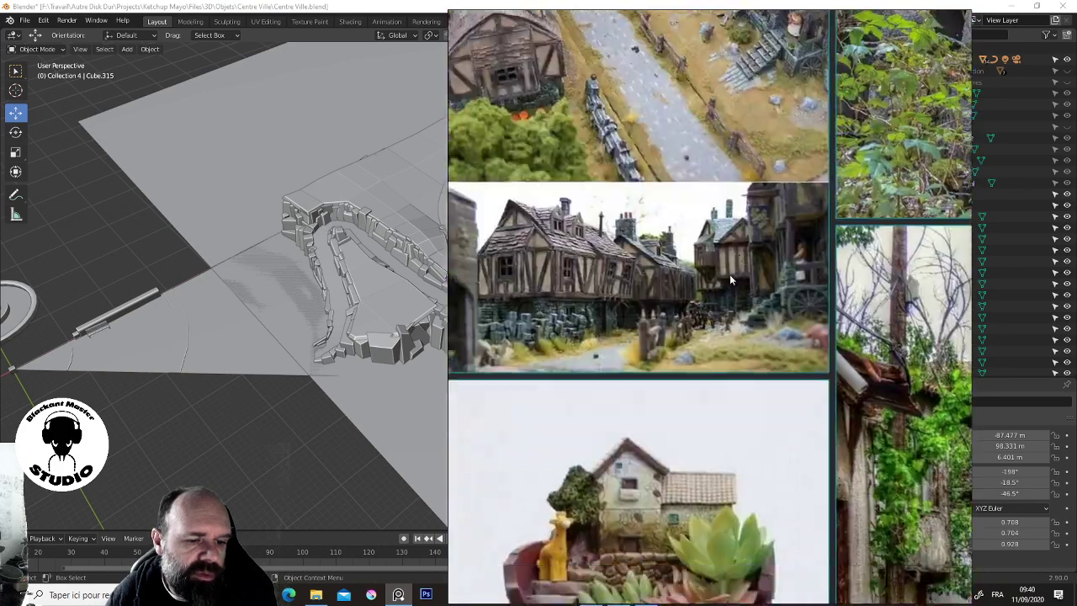
{"action": "middle_click_drag", "start_coordinate": [589, 530], "coordinate": [582, 355]}
{"action": "scroll", "coordinate": [583, 355], "scroll_direction": "up", "scroll_amount": 1}
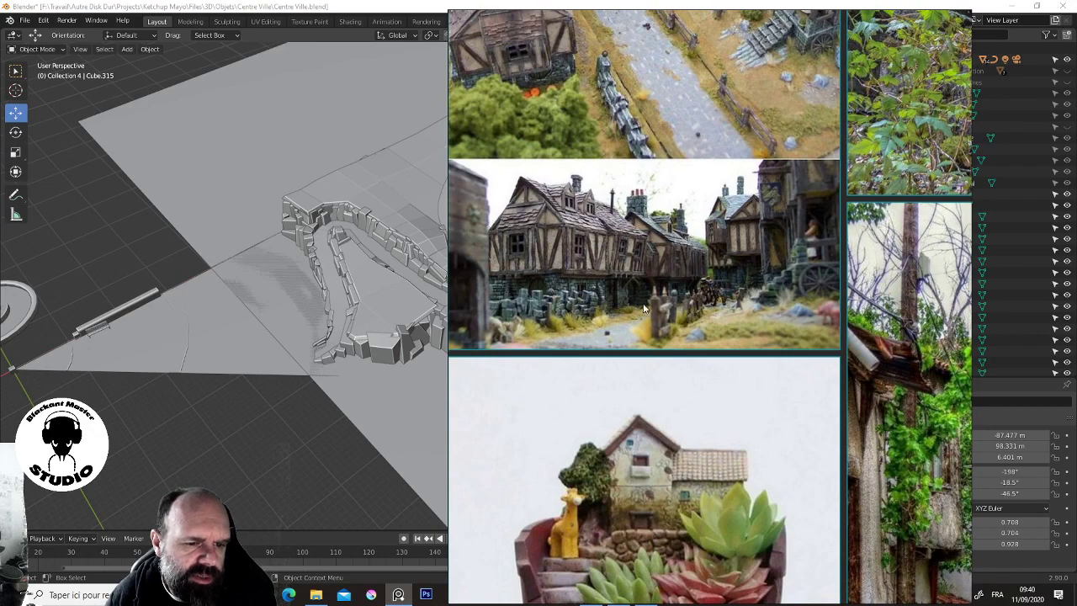
{"action": "middle_click_drag", "start_coordinate": [631, 303], "coordinate": [674, 464]}
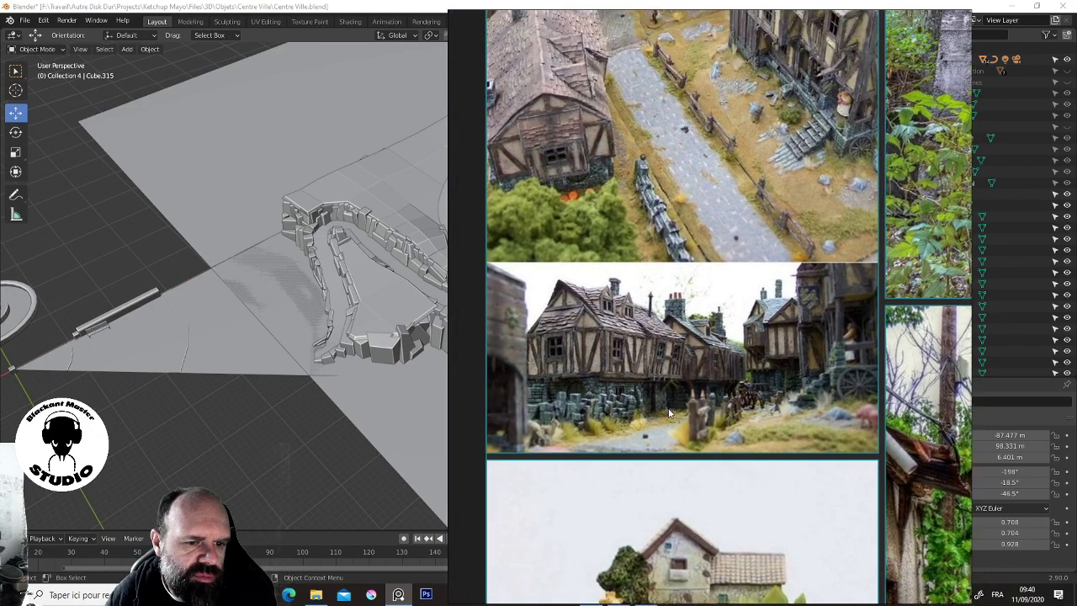
{"action": "scroll", "coordinate": [673, 463], "scroll_direction": "up", "scroll_amount": 2}
{"action": "scroll", "coordinate": [691, 458], "scroll_direction": "down", "scroll_amount": 2}
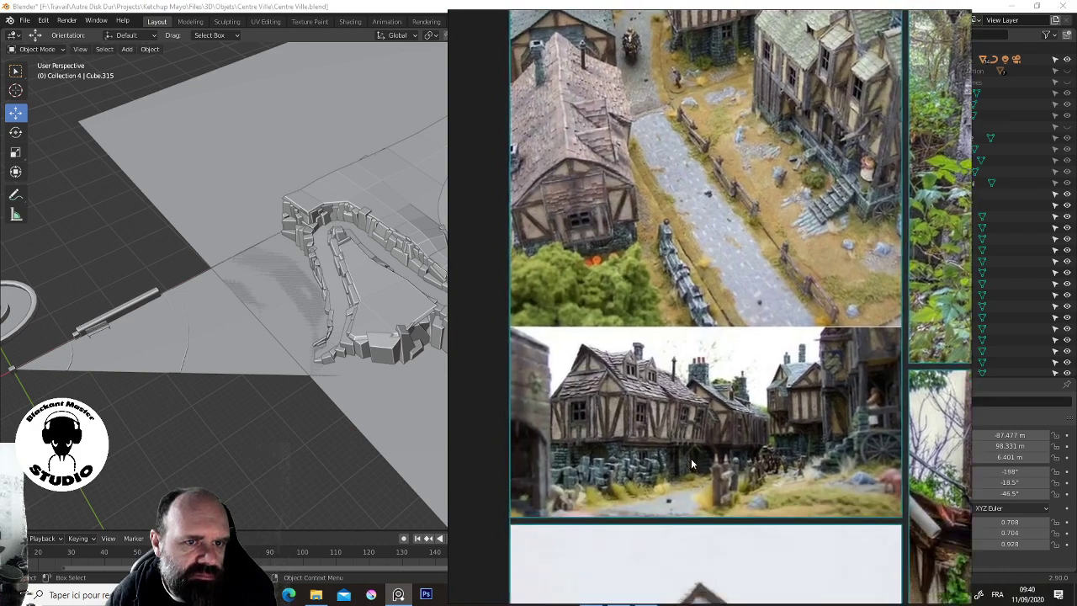
{"action": "scroll", "coordinate": [659, 291], "scroll_direction": "down", "scroll_amount": 2}
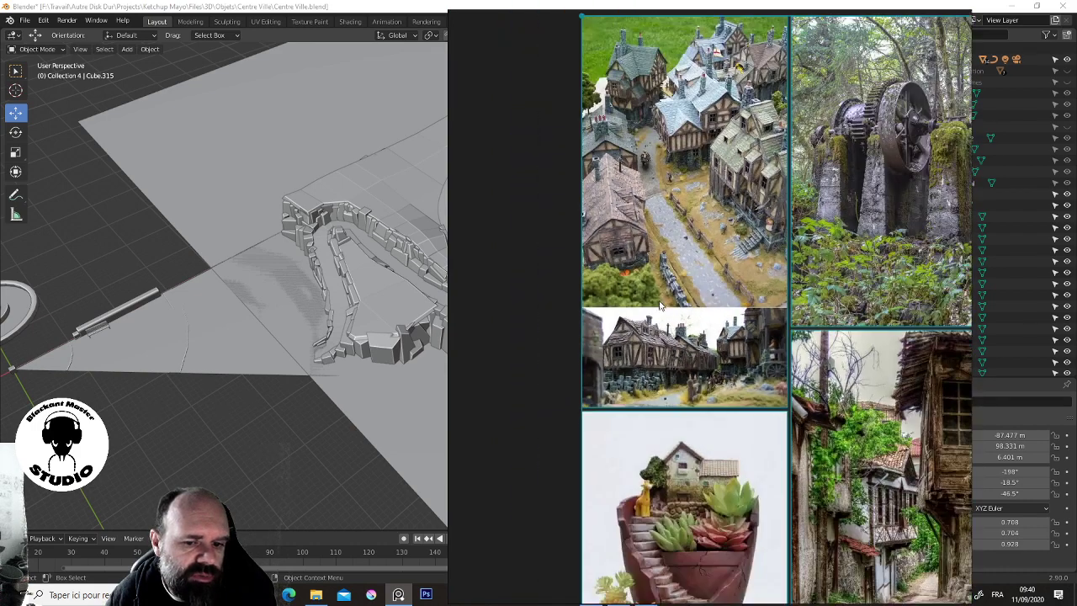
{"action": "middle_click_drag", "start_coordinate": [739, 568], "coordinate": [646, 328]}
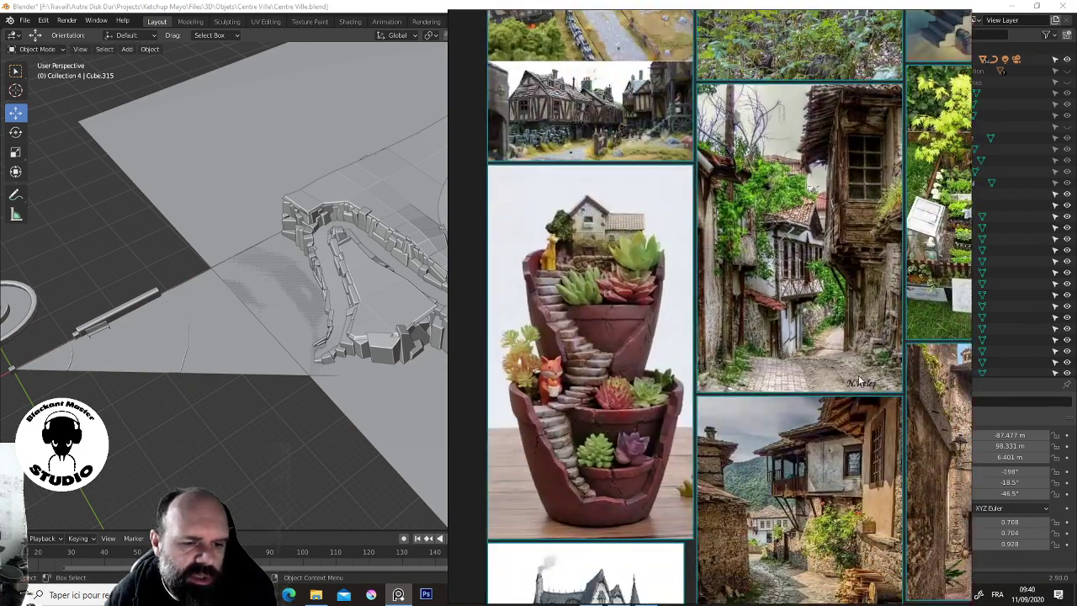
{"action": "scroll", "coordinate": [905, 373], "scroll_direction": "up", "scroll_amount": 3}
{"action": "scroll", "coordinate": [727, 378], "scroll_direction": "down", "scroll_amount": 1}
{"action": "scroll", "coordinate": [727, 379], "scroll_direction": "down", "scroll_amount": 1}
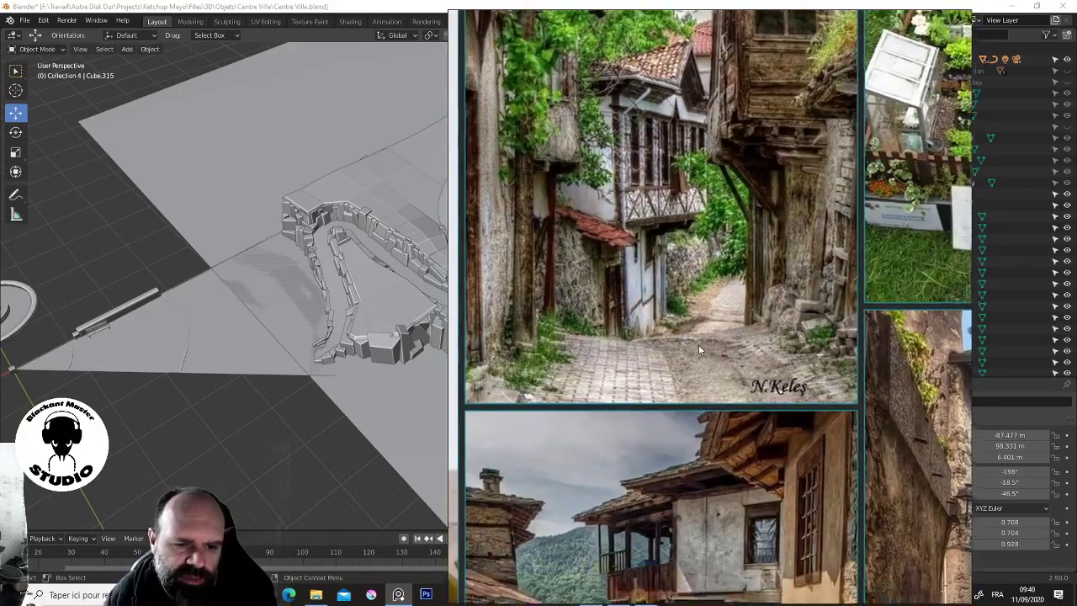
{"action": "scroll", "coordinate": [722, 345], "scroll_direction": "up", "scroll_amount": 2}
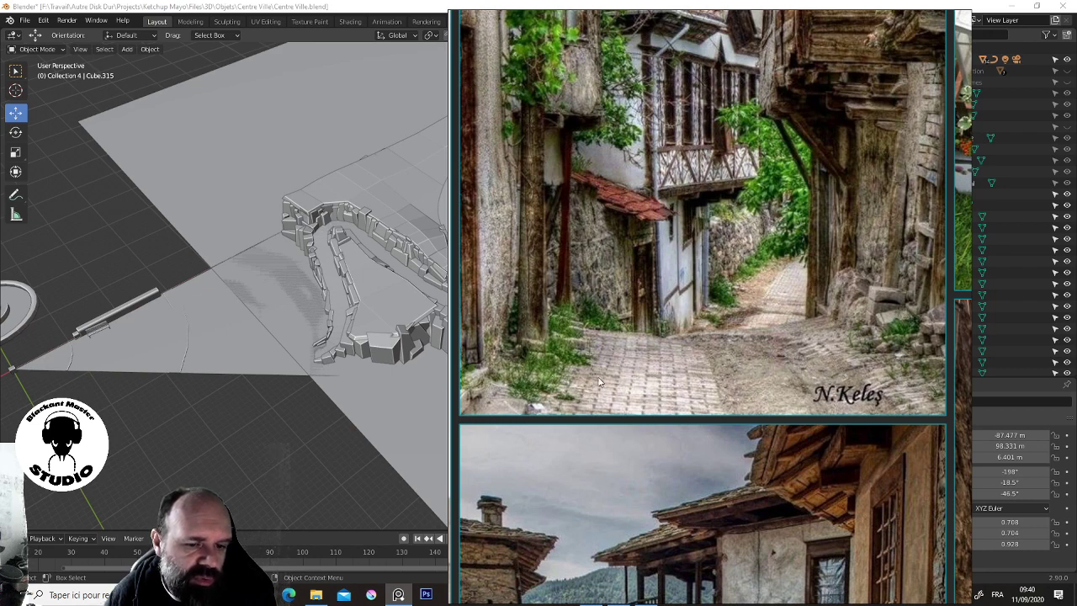
Zoom out to survey the board, then back in on the cobbled alley photos
{"action": "scroll", "coordinate": [744, 203], "scroll_direction": "down", "scroll_amount": 2}
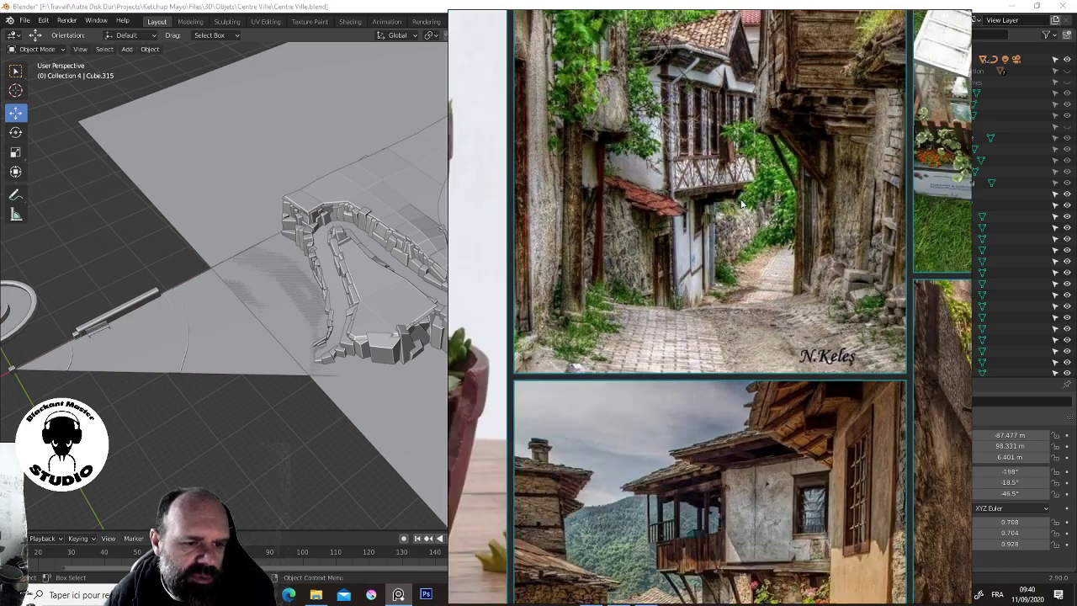
{"action": "scroll", "coordinate": [744, 207], "scroll_direction": "down", "scroll_amount": 2}
{"action": "scroll", "coordinate": [724, 202], "scroll_direction": "down", "scroll_amount": 2}
{"action": "scroll", "coordinate": [702, 198], "scroll_direction": "down", "scroll_amount": 2}
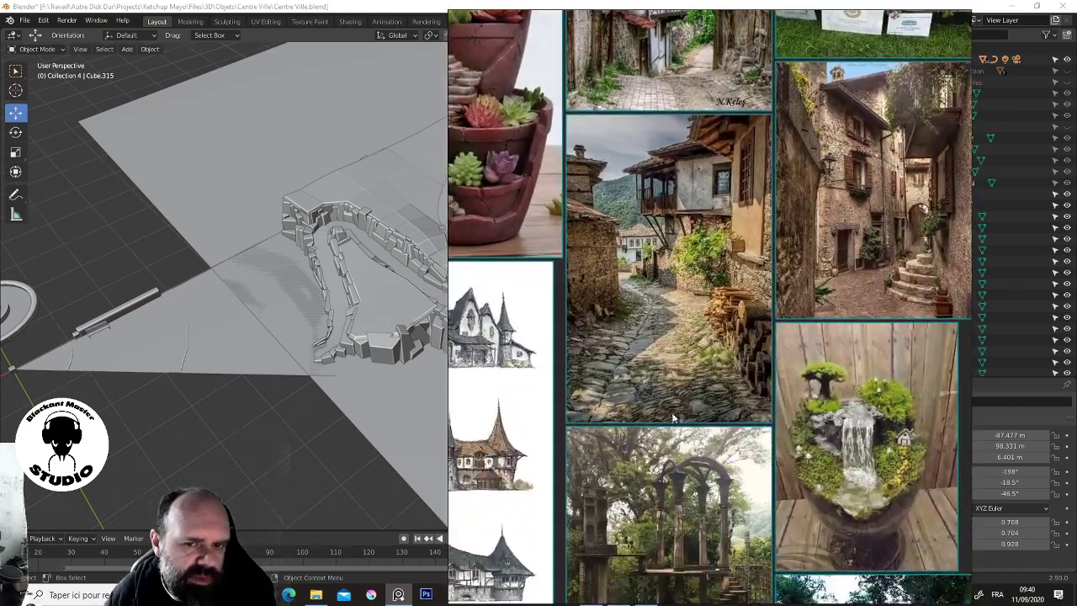
{"action": "scroll", "coordinate": [673, 417], "scroll_direction": "up", "scroll_amount": 1}
{"action": "scroll", "coordinate": [707, 417], "scroll_direction": "up", "scroll_amount": 2}
{"action": "scroll", "coordinate": [748, 419], "scroll_direction": "up", "scroll_amount": 2}
{"action": "scroll", "coordinate": [748, 418], "scroll_direction": "up", "scroll_amount": 2}
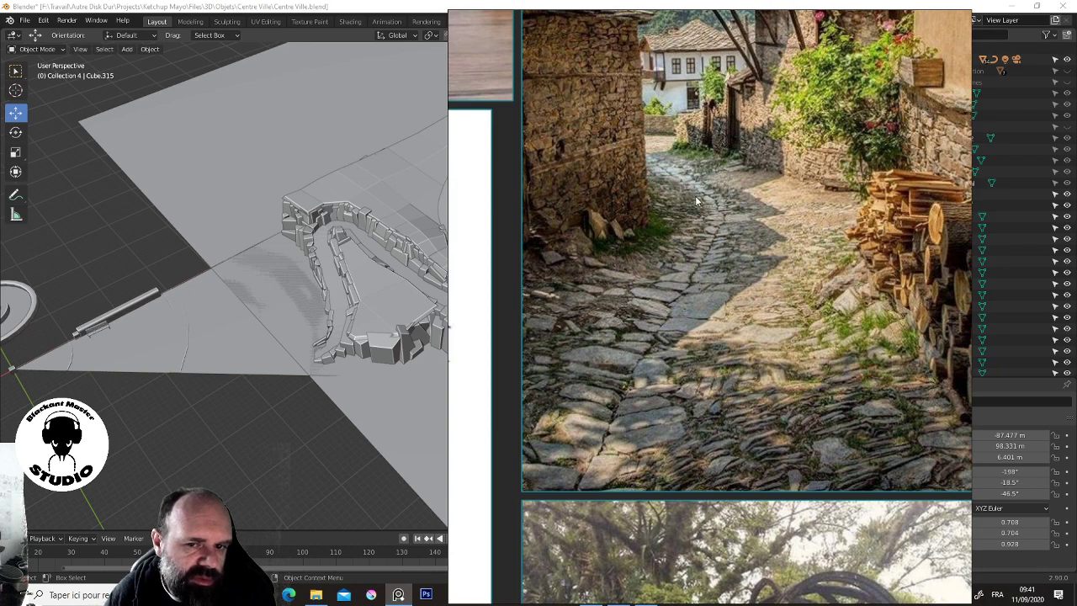
Shift down to the narrow grey-paved village street photo and the board's bottom edge
{"action": "scroll", "coordinate": [698, 187], "scroll_direction": "down", "scroll_amount": 1}
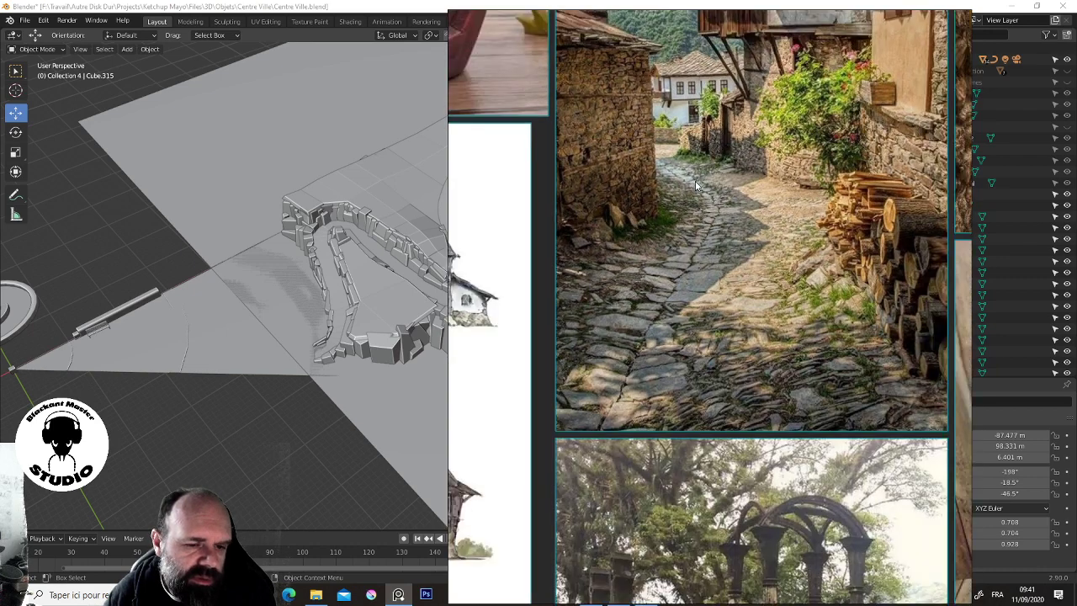
{"action": "scroll", "coordinate": [698, 187], "scroll_direction": "down", "scroll_amount": 2}
{"action": "mouse_move", "coordinate": [744, 522]}
{"action": "middle_mouse_down"}
{"action": "mouse_move", "coordinate": [691, 422]}
{"action": "mouse_move", "coordinate": [751, 418]}
{"action": "middle_mouse_up"}
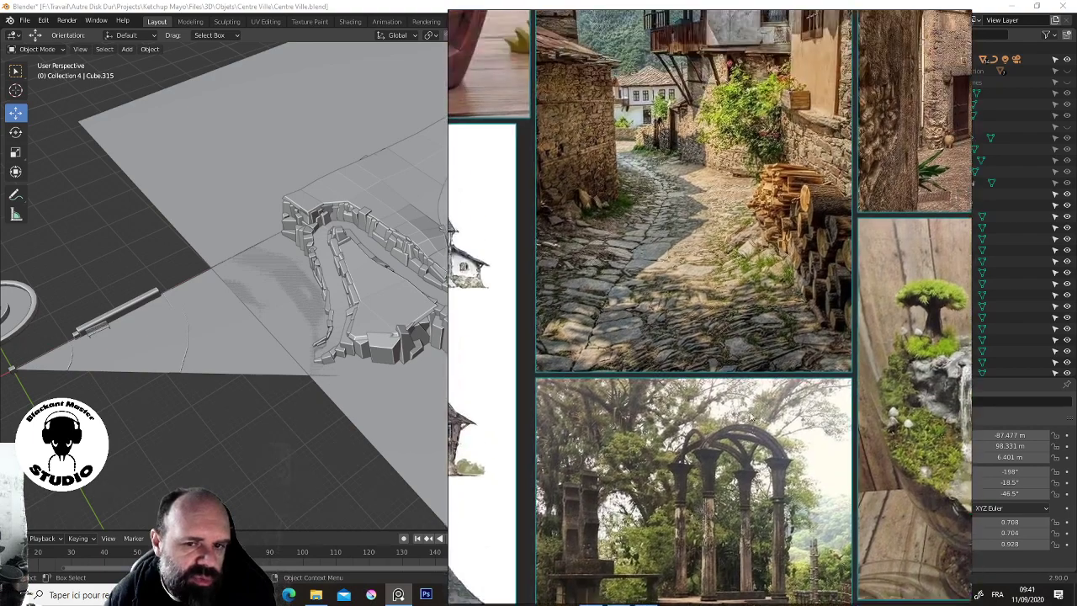
{"action": "scroll", "coordinate": [716, 307], "scroll_direction": "down", "scroll_amount": 2}
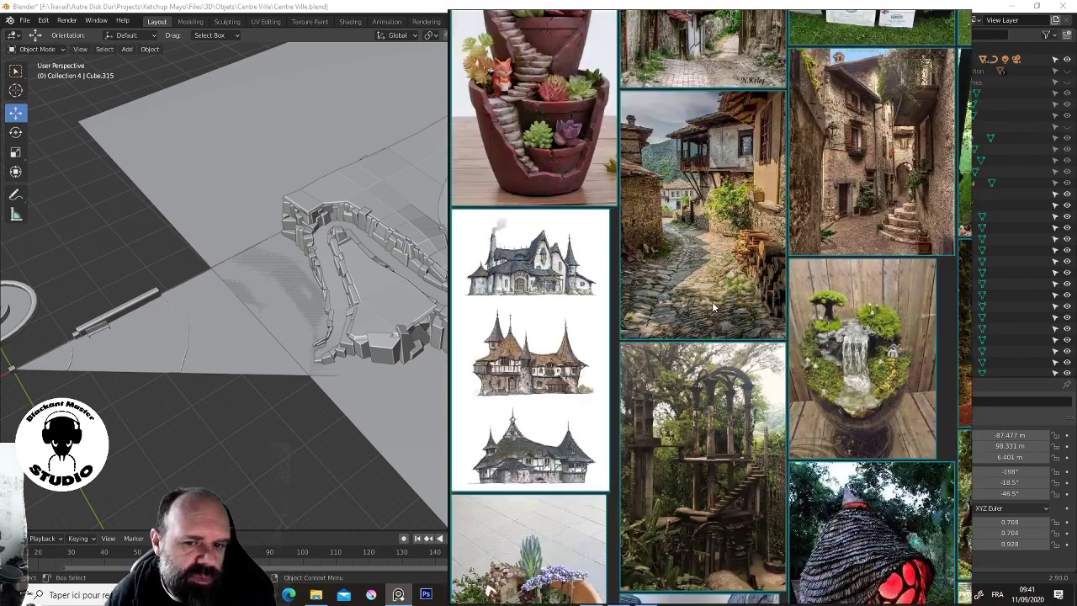
{"action": "scroll", "coordinate": [873, 208], "scroll_direction": "up", "scroll_amount": 3}
{"action": "scroll", "coordinate": [873, 208], "scroll_direction": "up", "scroll_amount": 2}
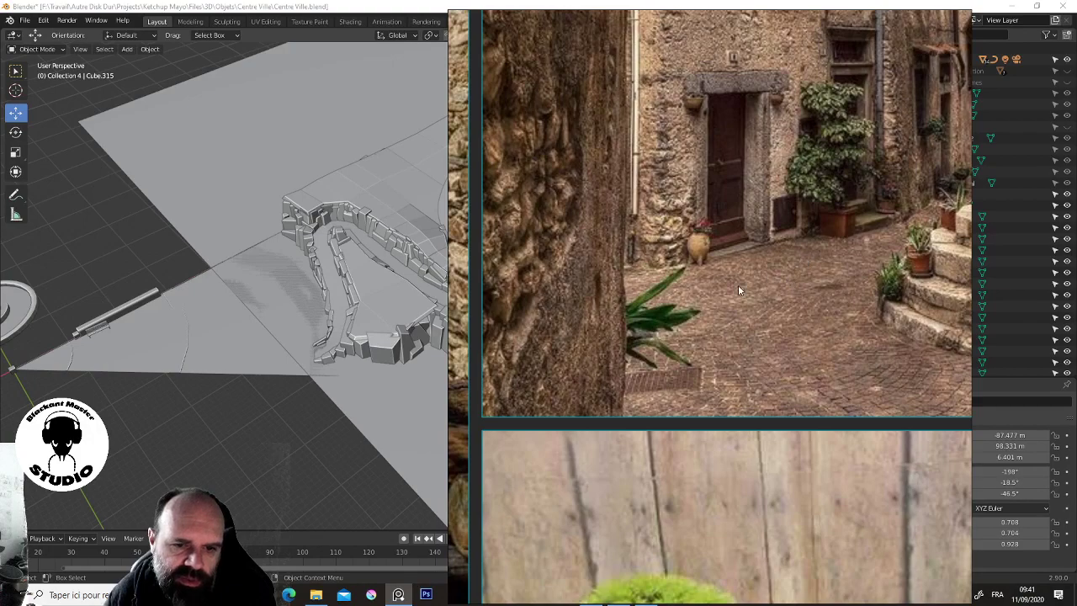
{"action": "scroll", "coordinate": [738, 290], "scroll_direction": "down", "scroll_amount": 2}
{"action": "scroll", "coordinate": [796, 176], "scroll_direction": "down", "scroll_amount": 1}
{"action": "scroll", "coordinate": [629, 270], "scroll_direction": "up", "scroll_amount": 1}
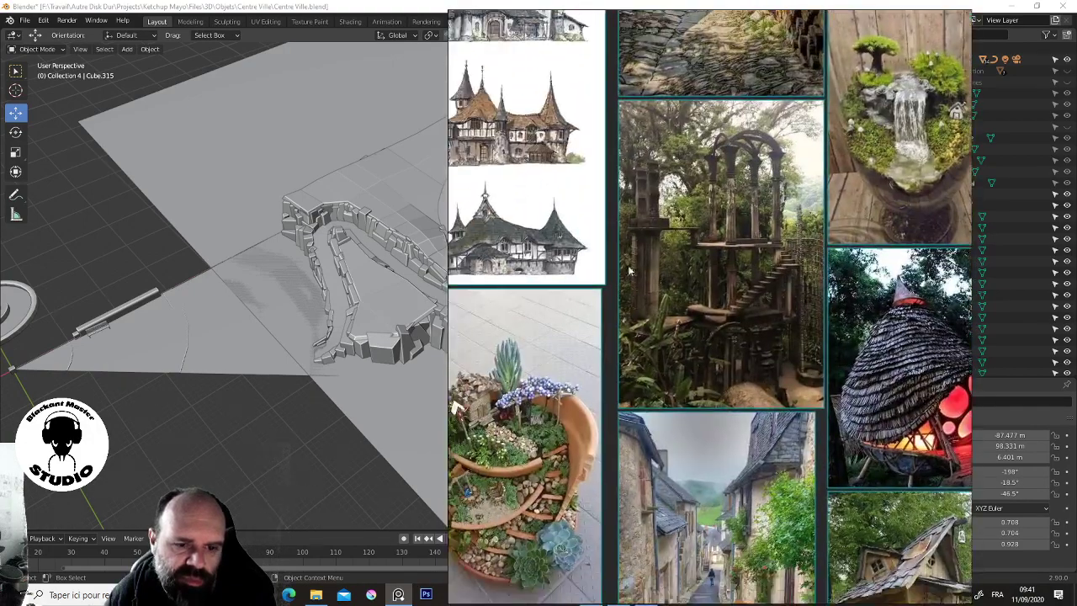
{"action": "scroll", "coordinate": [644, 302], "scroll_direction": "down", "scroll_amount": 3}
Enlarge the paved village-street photo to fill the view and centre it
{"action": "scroll", "coordinate": [655, 282], "scroll_direction": "down", "scroll_amount": 2}
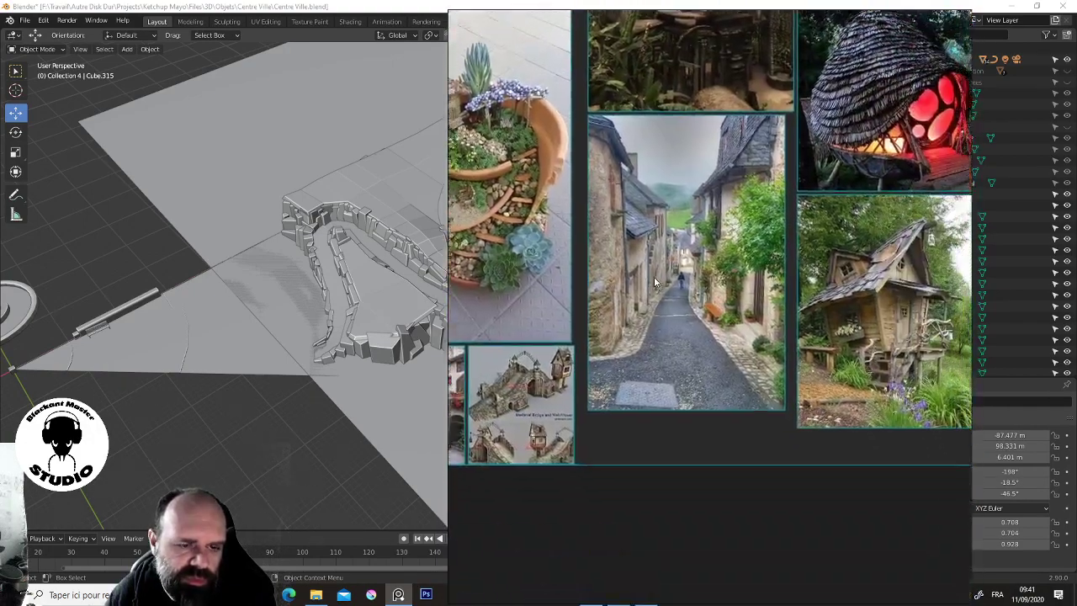
{"action": "double_click", "coordinate": [655, 282]}
{"action": "middle_click_drag", "start_coordinate": [749, 467], "coordinate": [715, 371]}
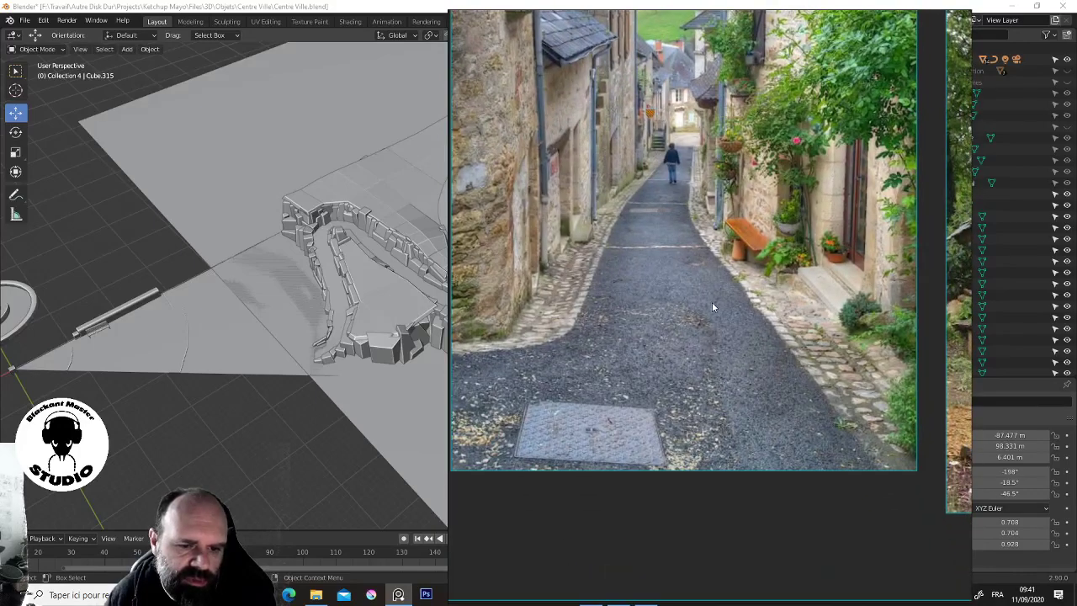
{"action": "middle_click_drag", "start_coordinate": [711, 307], "coordinate": [736, 334]}
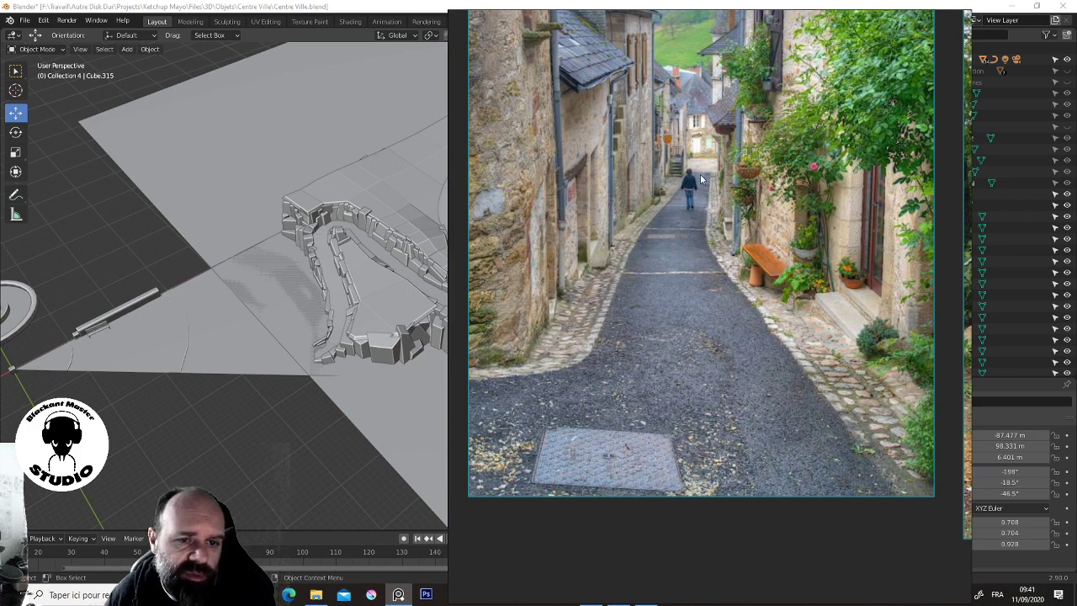
Zoom in on the crooked house and mossy stone-bridge photos
{"action": "scroll", "coordinate": [702, 328], "scroll_direction": "down", "scroll_amount": 2}
{"action": "scroll", "coordinate": [704, 252], "scroll_direction": "down", "scroll_amount": 4}
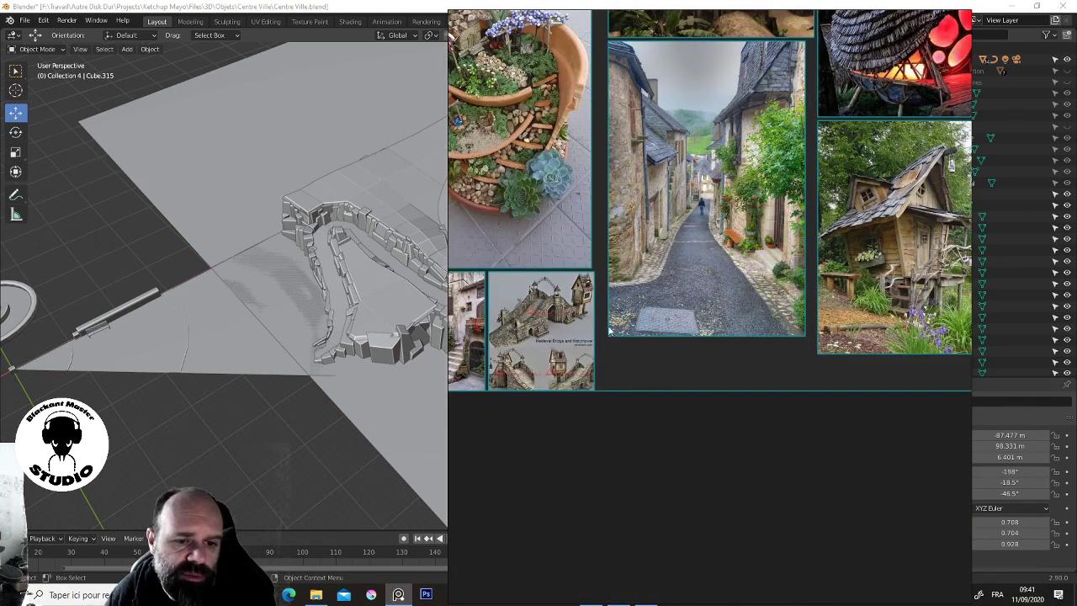
{"action": "middle_click_drag", "start_coordinate": [610, 331], "coordinate": [663, 409]}
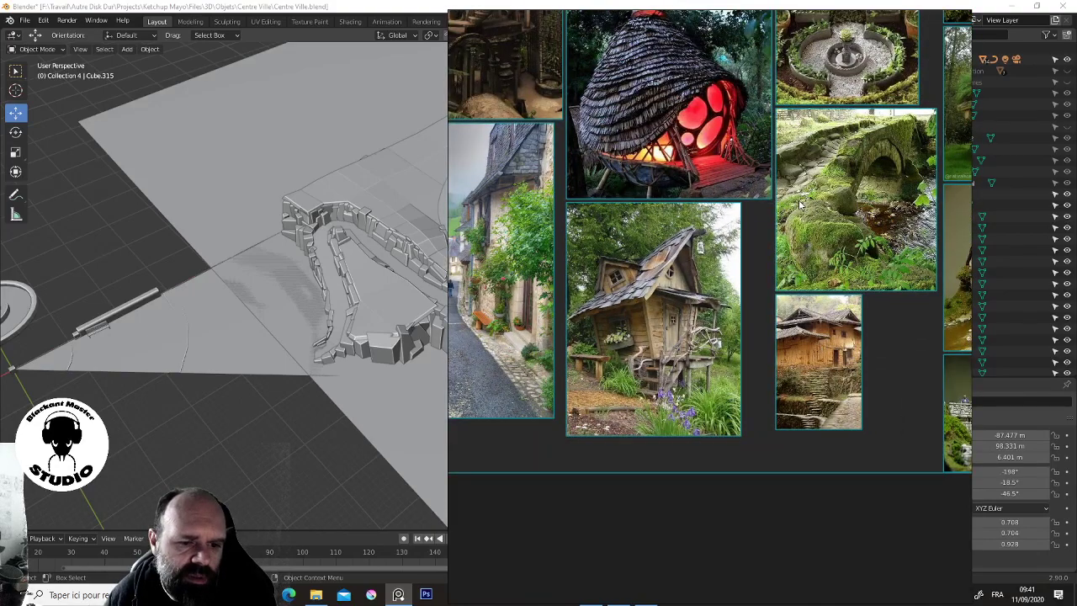
{"action": "middle_click_drag", "start_coordinate": [801, 206], "coordinate": [613, 277]}
{"action": "scroll", "coordinate": [616, 286], "scroll_direction": "up", "scroll_amount": 3}
{"action": "scroll", "coordinate": [617, 313], "scroll_direction": "up", "scroll_amount": 2}
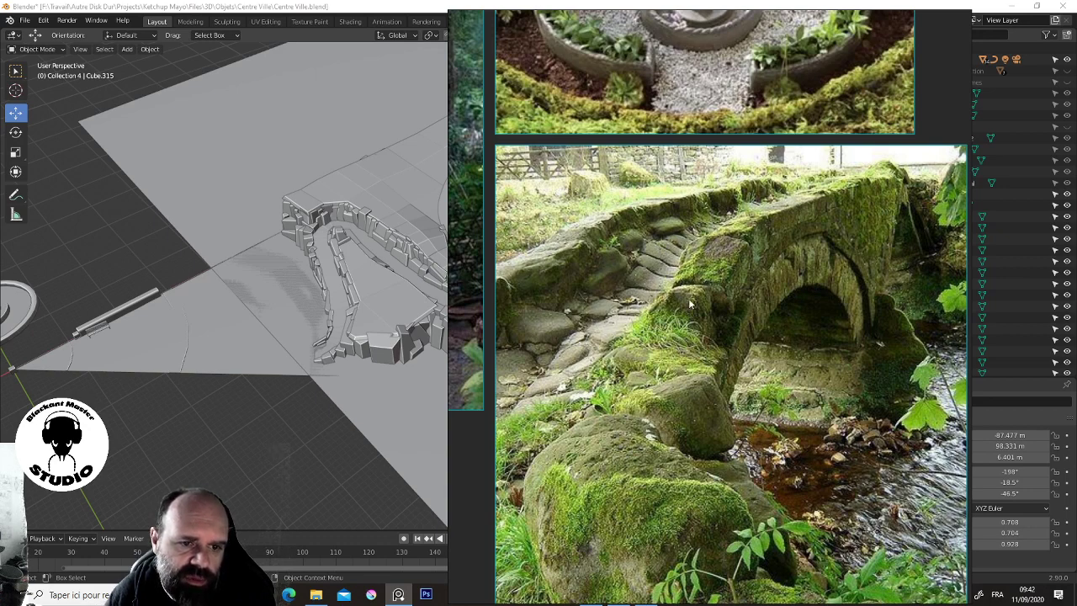
Pull back and reposition the board to show the miniature stone-bridge models
{"action": "scroll", "coordinate": [689, 304], "scroll_direction": "down", "scroll_amount": 2}
{"action": "scroll", "coordinate": [681, 304], "scroll_direction": "down", "scroll_amount": 2}
{"action": "middle_click_drag", "start_coordinate": [679, 341], "coordinate": [671, 292]}
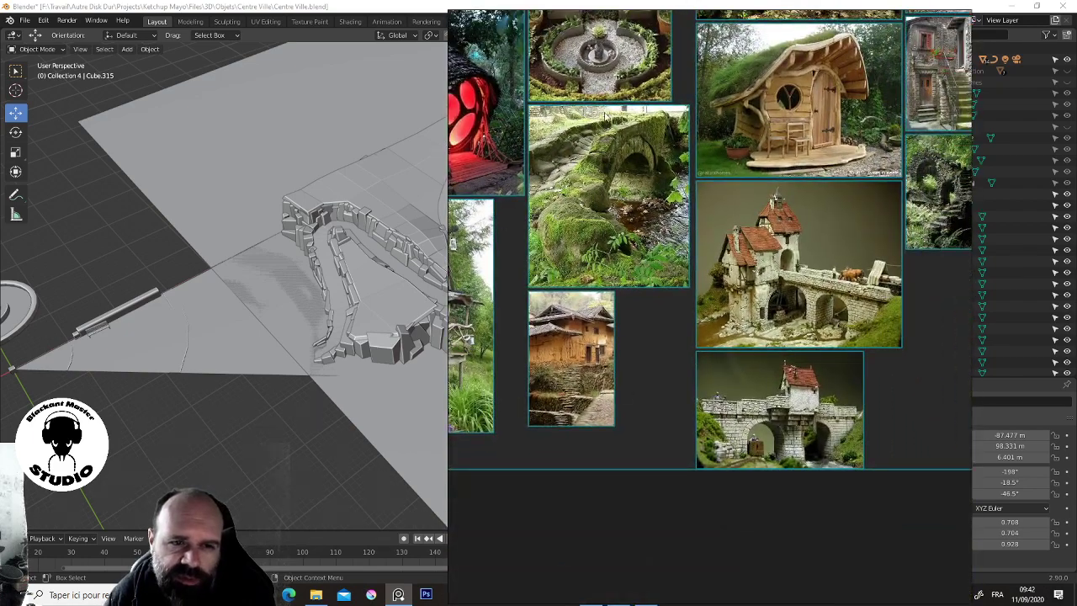
Zoom through the fairy-garden references, stepping back from the arch photo to the image grid
{"action": "scroll", "coordinate": [844, 469], "scroll_direction": "up", "scroll_amount": 2}
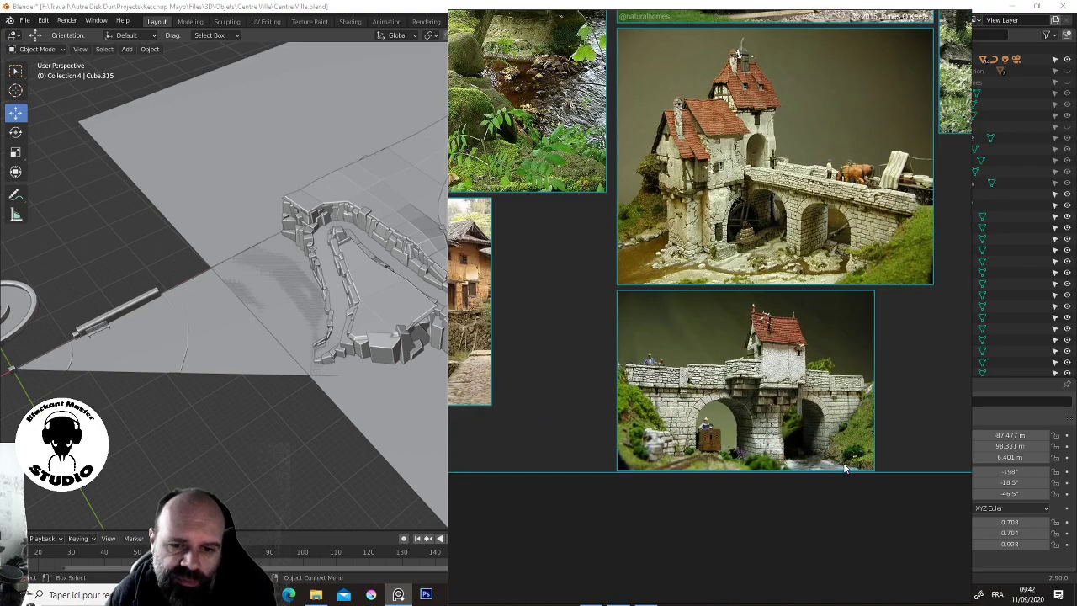
{"action": "scroll", "coordinate": [703, 262], "scroll_direction": "down", "scroll_amount": 2}
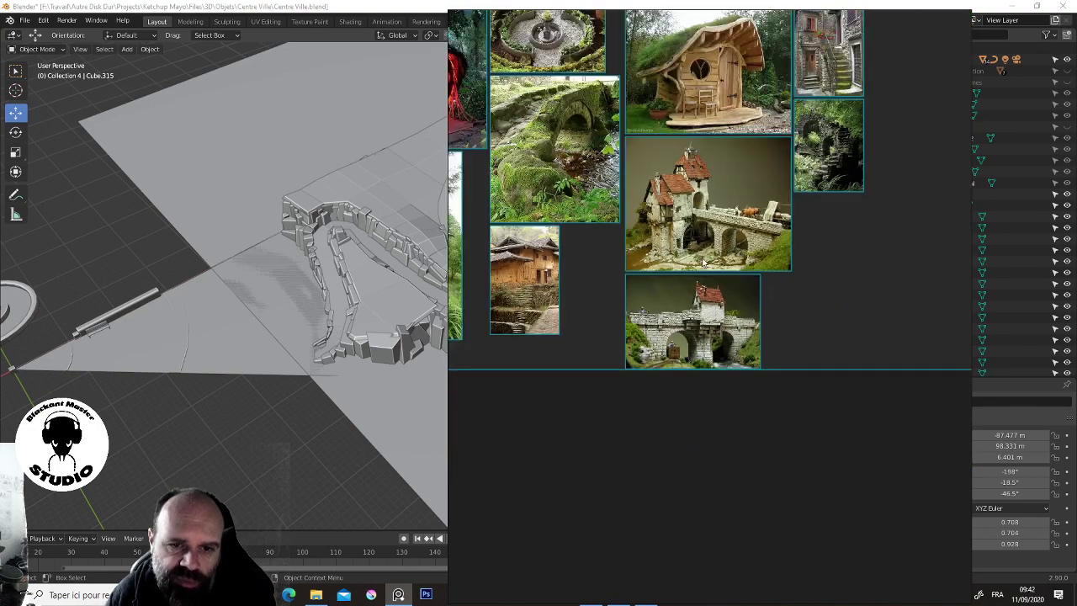
{"action": "scroll", "coordinate": [703, 262], "scroll_direction": "up", "scroll_amount": 3}
{"action": "scroll", "coordinate": [741, 269], "scroll_direction": "up", "scroll_amount": 1}
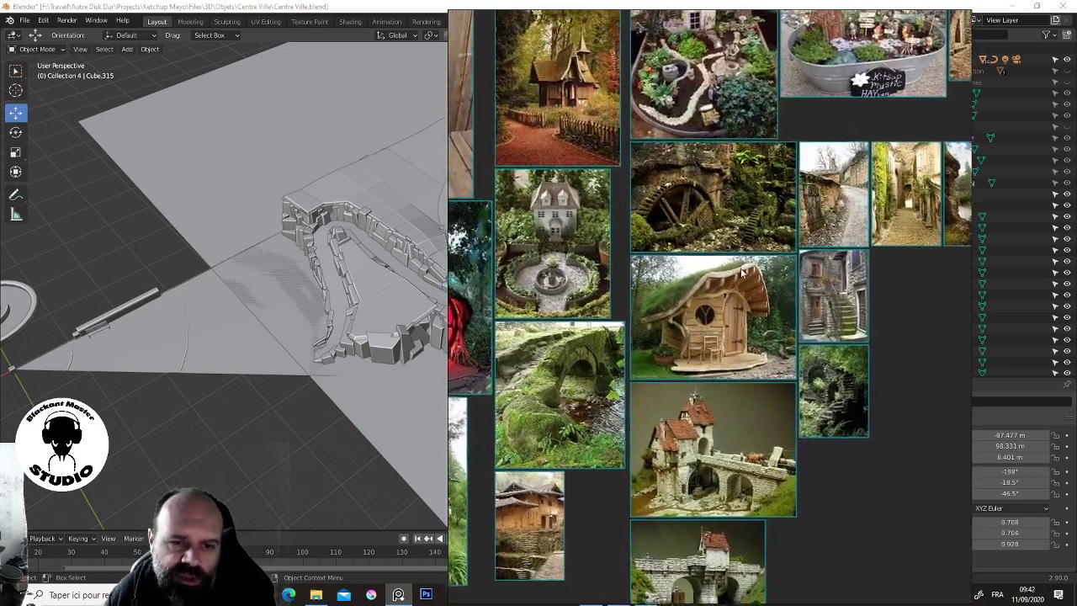
{"action": "scroll", "coordinate": [741, 271], "scroll_direction": "up", "scroll_amount": 2}
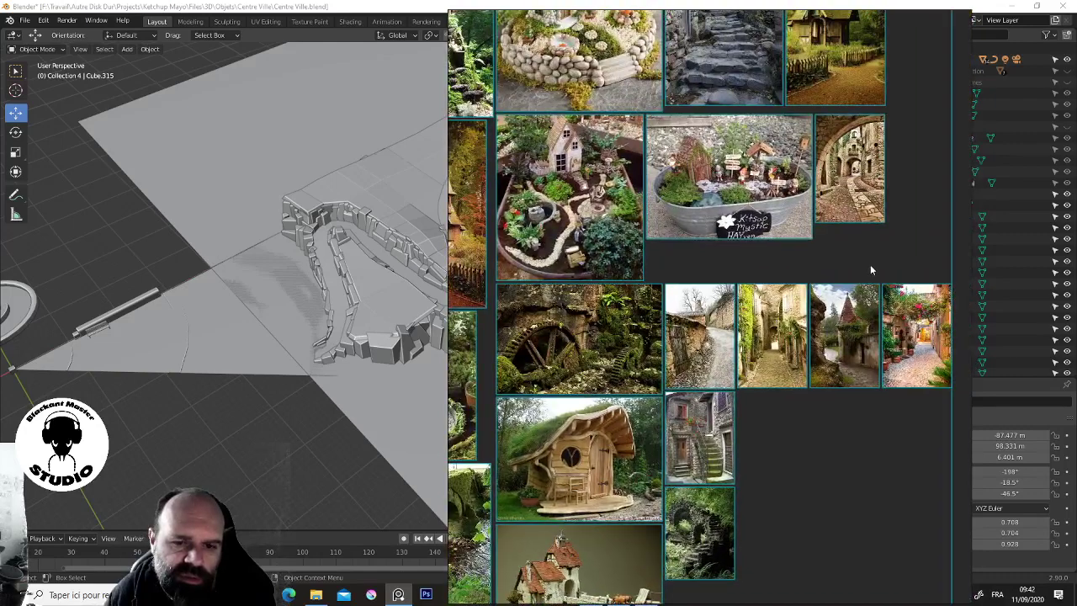
{"action": "scroll", "coordinate": [848, 228], "scroll_direction": "up", "scroll_amount": 1}
{"action": "scroll", "coordinate": [848, 229], "scroll_direction": "up", "scroll_amount": 1}
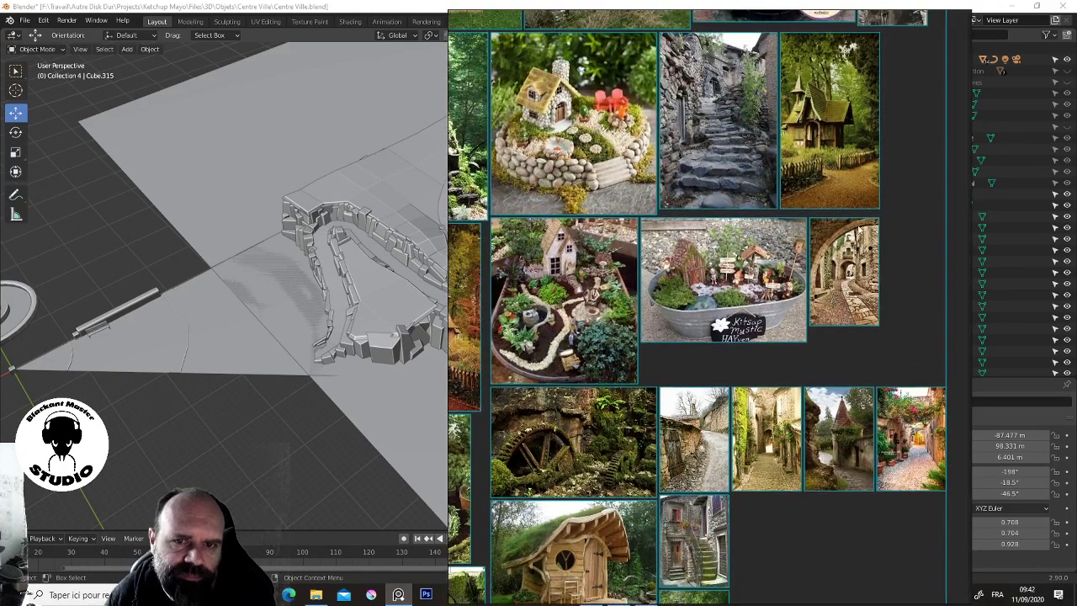
{"action": "scroll", "coordinate": [830, 313], "scroll_direction": "up", "scroll_amount": 1}
{"action": "scroll", "coordinate": [889, 296], "scroll_direction": "up", "scroll_amount": 3}
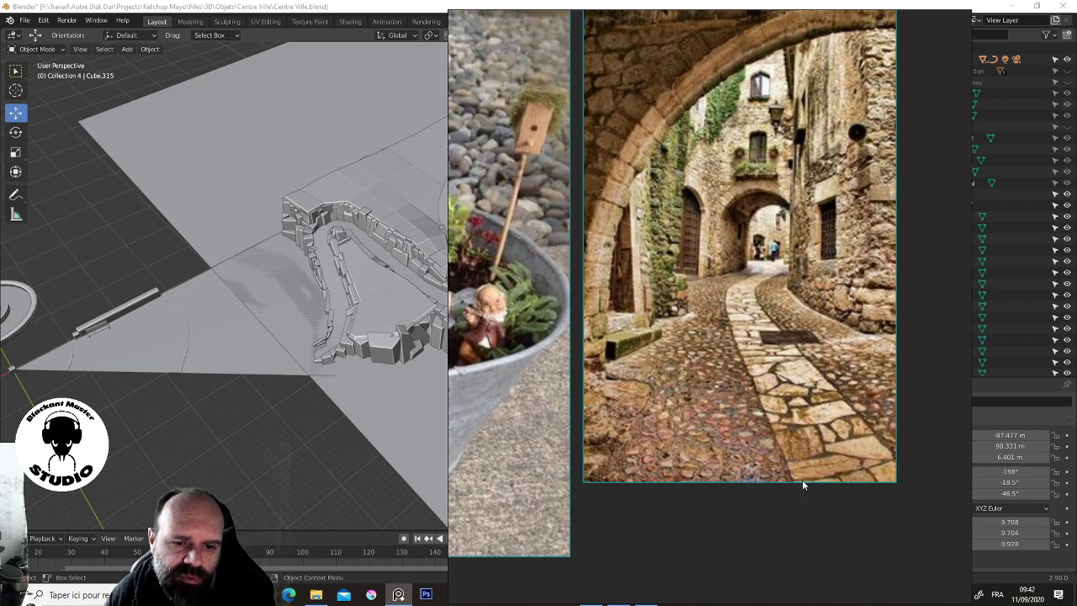
{"action": "double_click", "coordinate": [747, 223]}
{"action": "scroll", "coordinate": [783, 177], "scroll_direction": "up", "scroll_amount": 2}
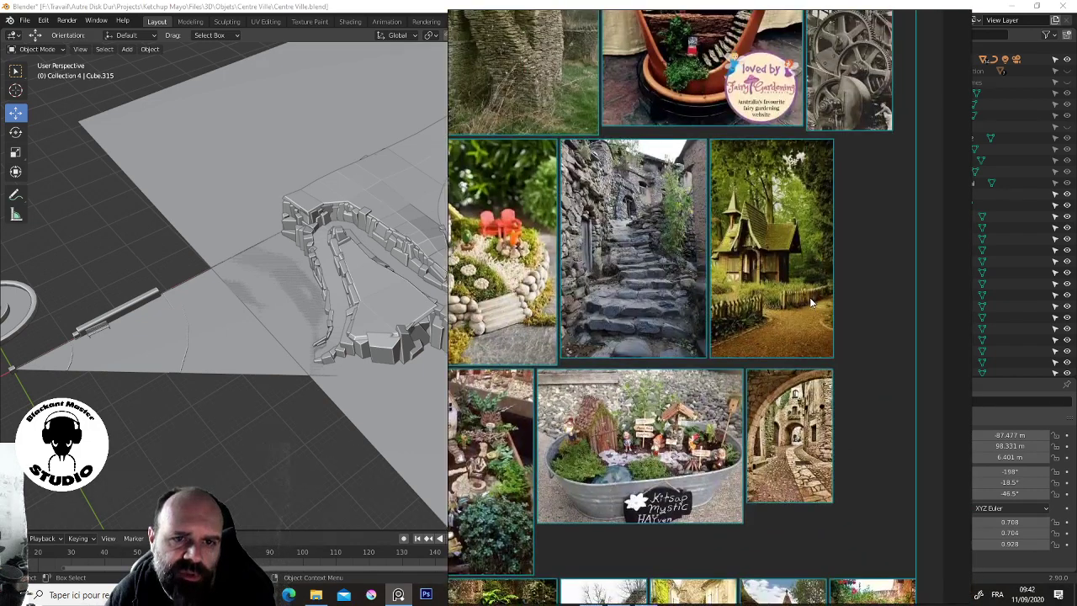
{"action": "scroll", "coordinate": [791, 159], "scroll_direction": "up", "scroll_amount": 2}
{"action": "scroll", "coordinate": [791, 158], "scroll_direction": "up", "scroll_amount": 2}
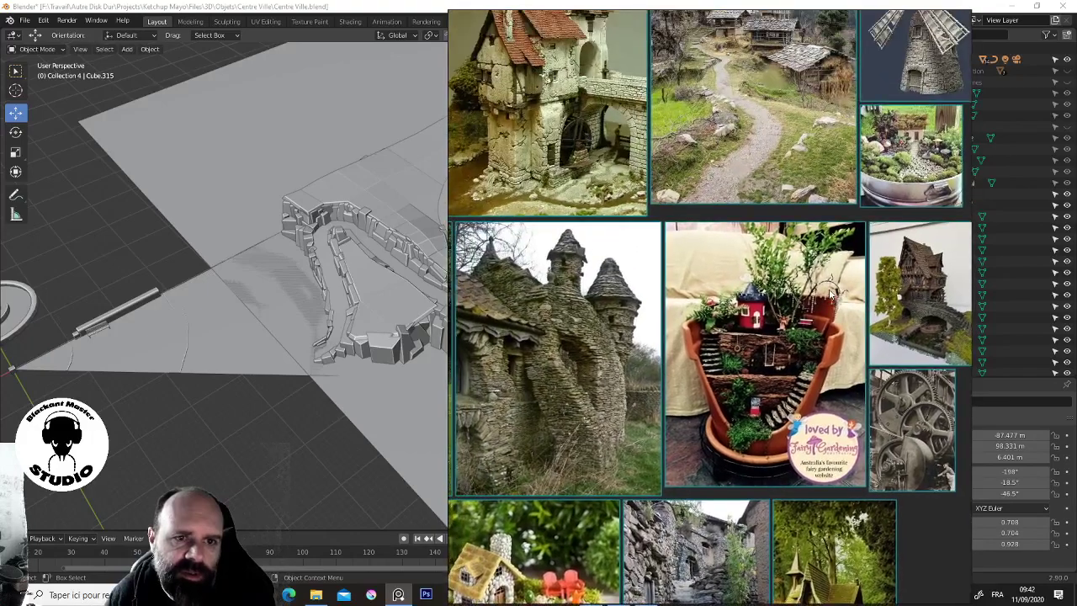
{"action": "scroll", "coordinate": [791, 159], "scroll_direction": "up", "scroll_amount": 2}
Pan across the windmill, village-path, stone-stair and forest-house reference images
{"action": "middle_click_drag", "start_coordinate": [819, 339], "coordinate": [783, 437]}
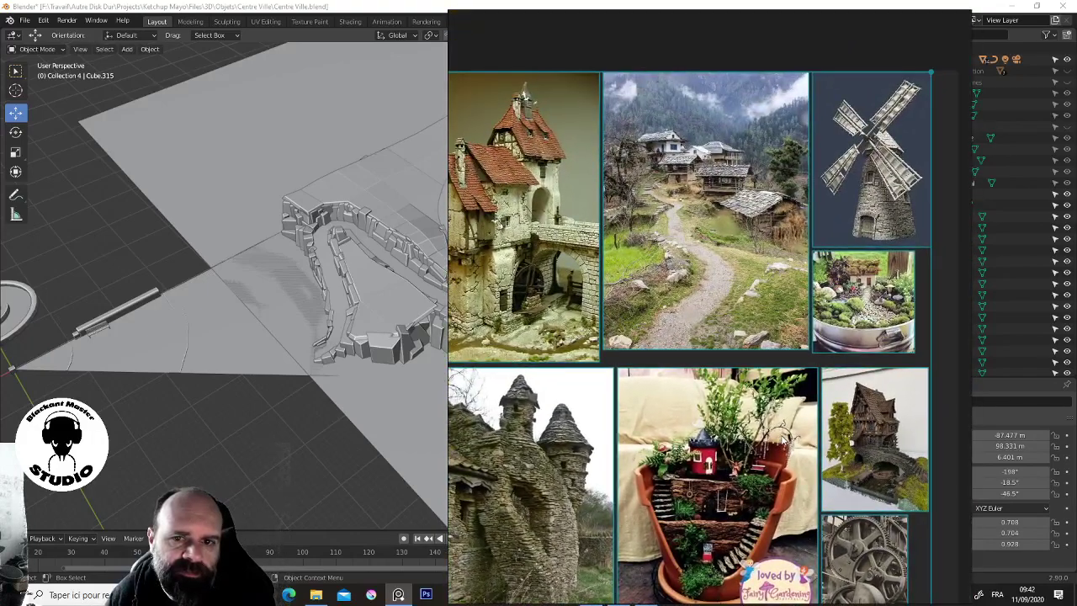
{"action": "scroll", "coordinate": [783, 437], "scroll_direction": "down", "scroll_amount": 1}
{"action": "scroll", "coordinate": [770, 404], "scroll_direction": "down", "scroll_amount": 3}
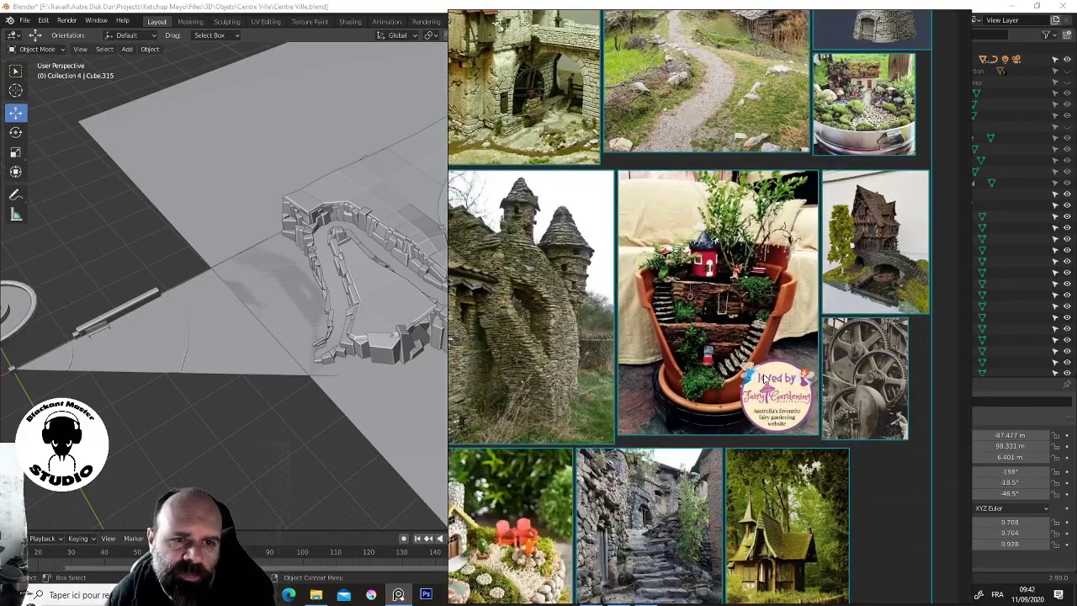
{"action": "scroll", "coordinate": [913, 256], "scroll_direction": "up", "scroll_amount": 5}
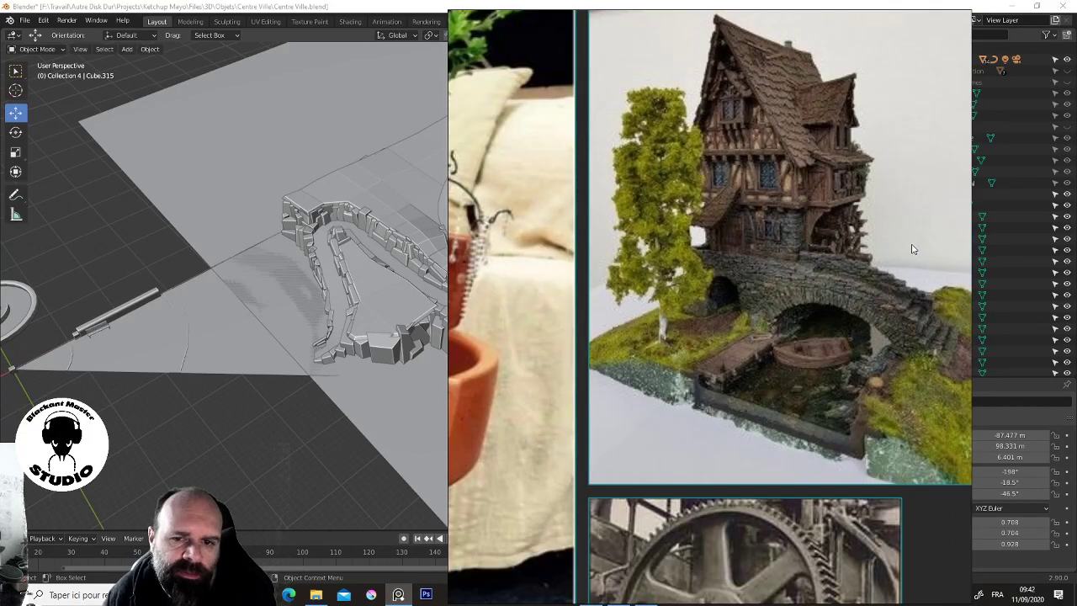
{"action": "scroll", "coordinate": [783, 333], "scroll_direction": "down", "scroll_amount": 2}
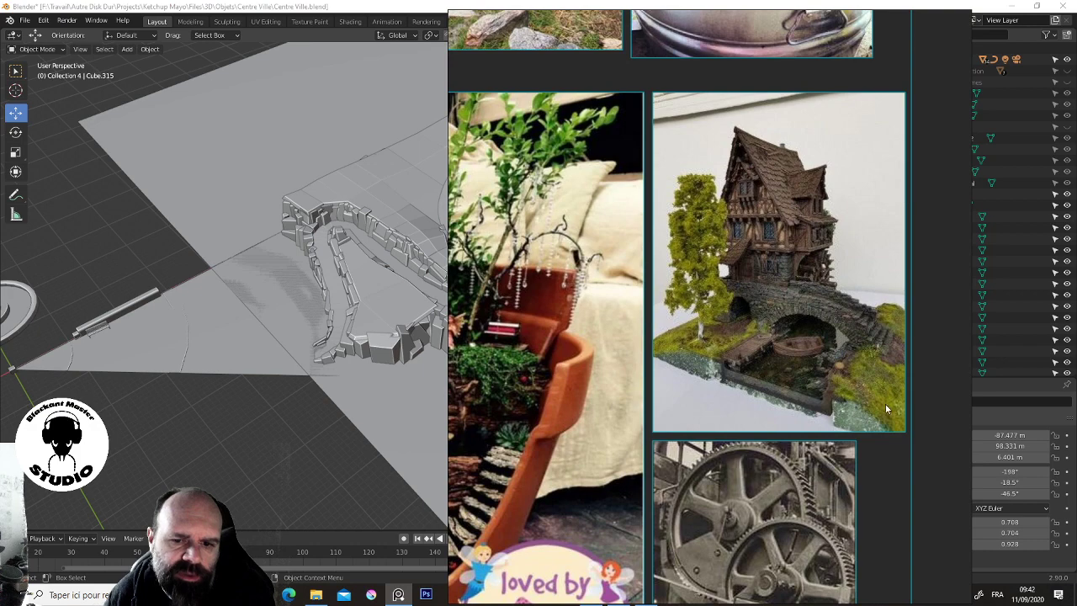
{"action": "scroll", "coordinate": [886, 403], "scroll_direction": "down", "scroll_amount": 1}
{"action": "scroll", "coordinate": [883, 372], "scroll_direction": "down", "scroll_amount": 2}
{"action": "scroll", "coordinate": [856, 384], "scroll_direction": "down", "scroll_amount": 1}
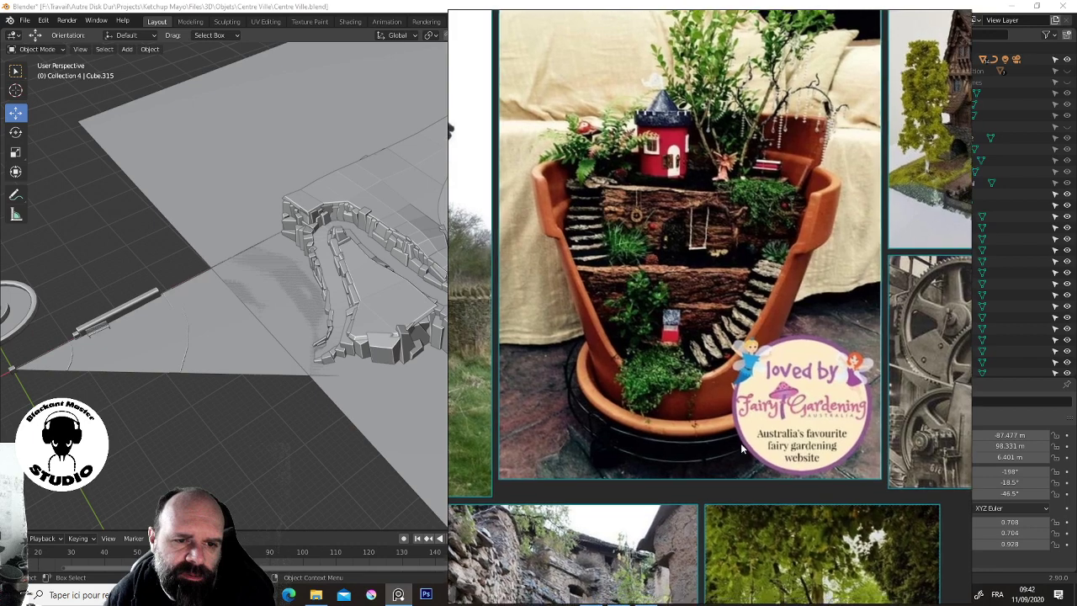
{"action": "middle_click_drag", "start_coordinate": [741, 443], "coordinate": [737, 261]}
{"action": "scroll", "coordinate": [753, 387], "scroll_direction": "down", "scroll_amount": 2}
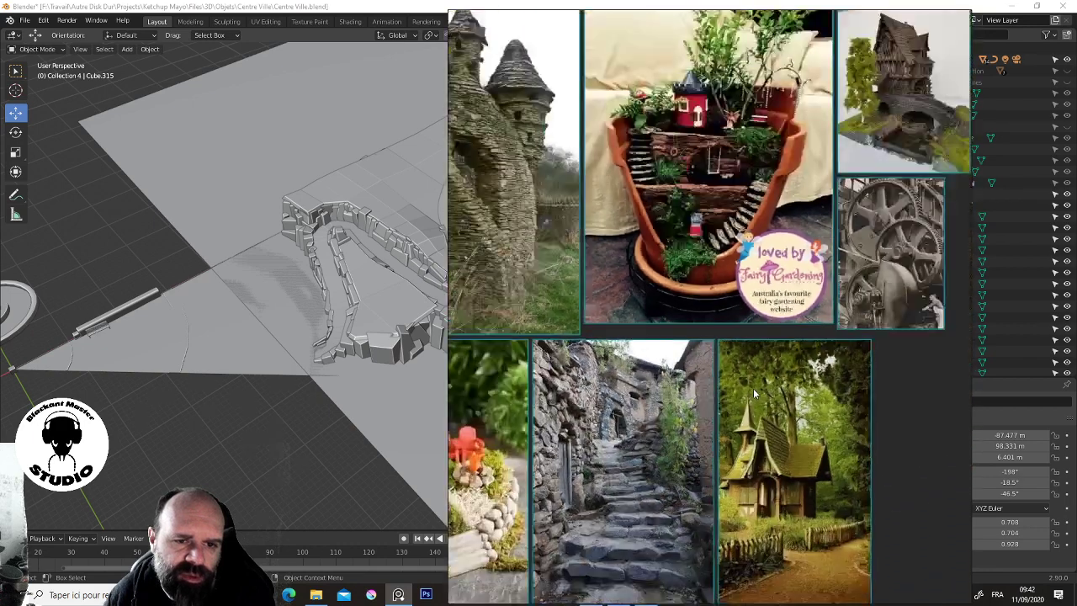
{"action": "scroll", "coordinate": [753, 388], "scroll_direction": "down", "scroll_amount": 1}
{"action": "scroll", "coordinate": [643, 342], "scroll_direction": "up", "scroll_amount": 2}
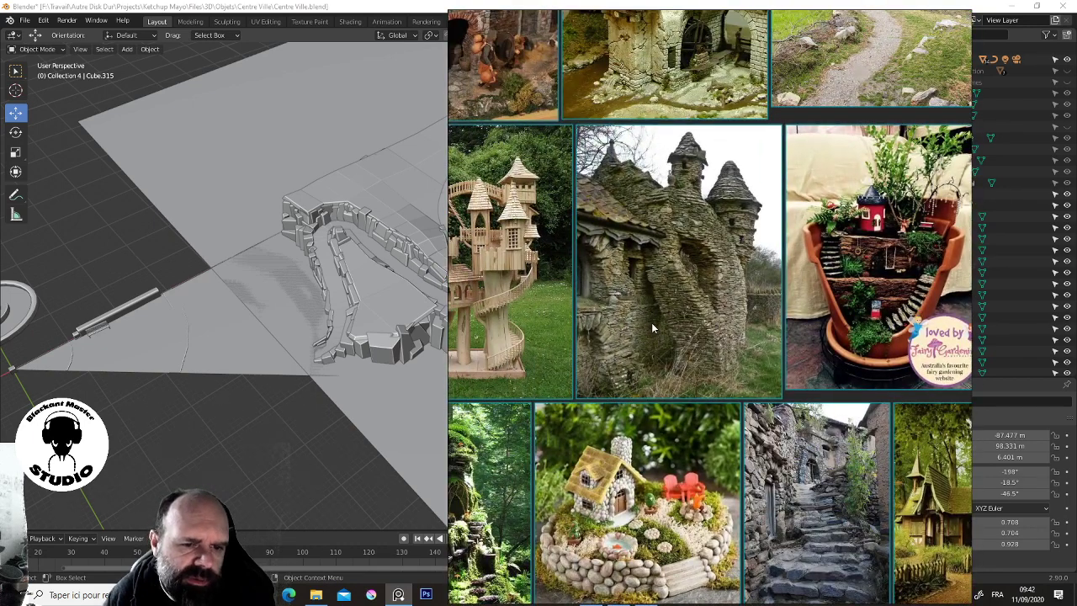
Pan past the wooden tree-castle model and garden row to centre the forest-house photo
{"action": "middle_click_drag", "start_coordinate": [658, 358], "coordinate": [747, 307]}
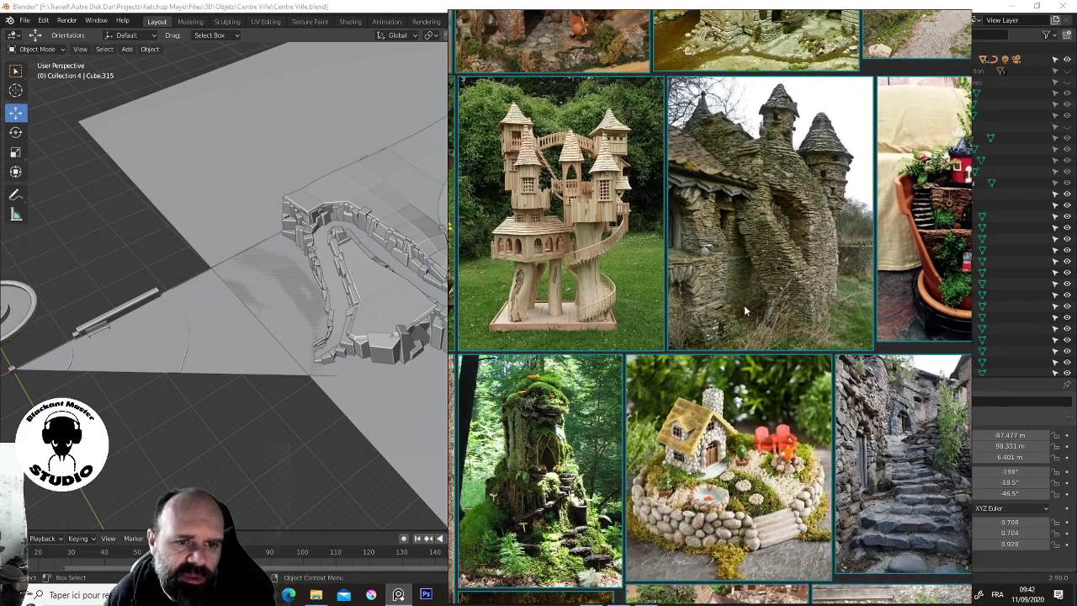
{"action": "scroll", "coordinate": [747, 452], "scroll_direction": "down", "scroll_amount": 2}
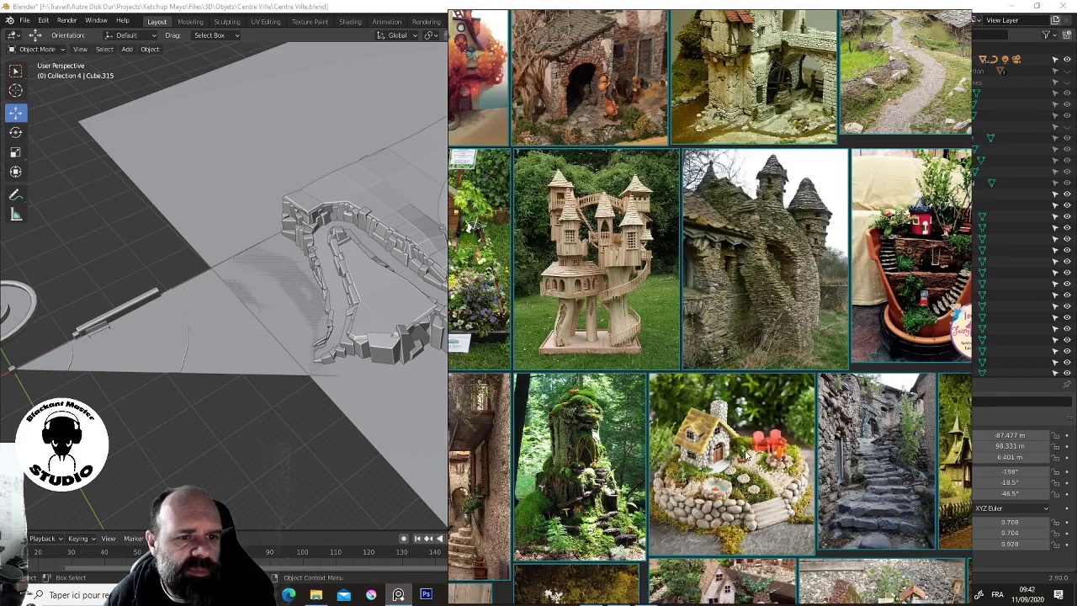
{"action": "middle_click_drag", "start_coordinate": [747, 452], "coordinate": [699, 217]}
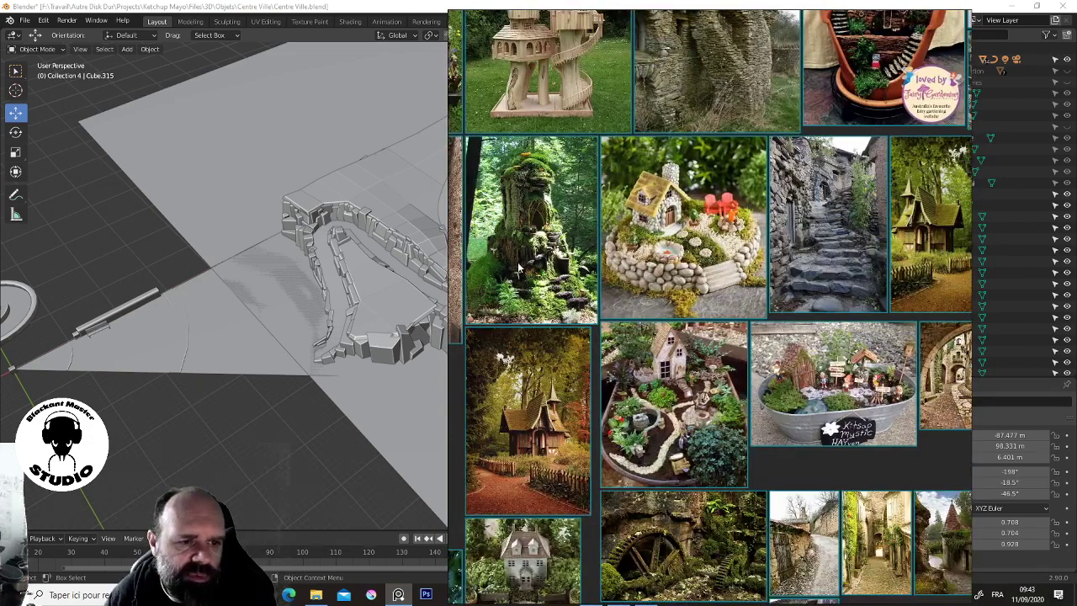
{"action": "scroll", "coordinate": [522, 262], "scroll_direction": "up", "scroll_amount": 3}
{"action": "scroll", "coordinate": [522, 263], "scroll_direction": "down", "scroll_amount": 3}
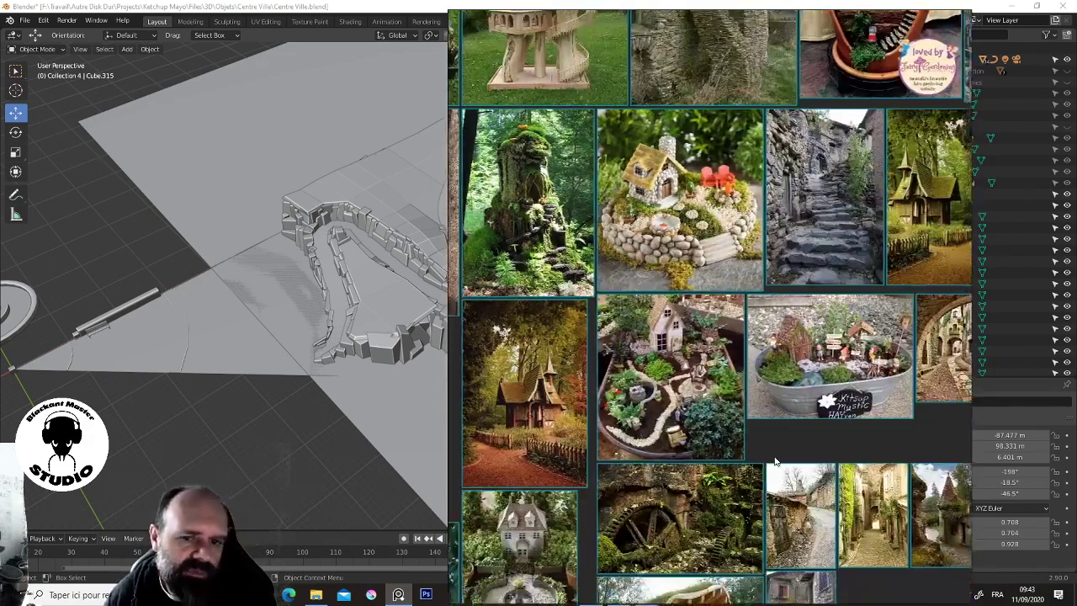
{"action": "middle_click_drag", "start_coordinate": [776, 461], "coordinate": [858, 319]}
Zoom out to show the forest cottage, terrarium waterfall, cone hut and water-wheel mill together
{"action": "scroll", "coordinate": [774, 286], "scroll_direction": "up", "scroll_amount": 3}
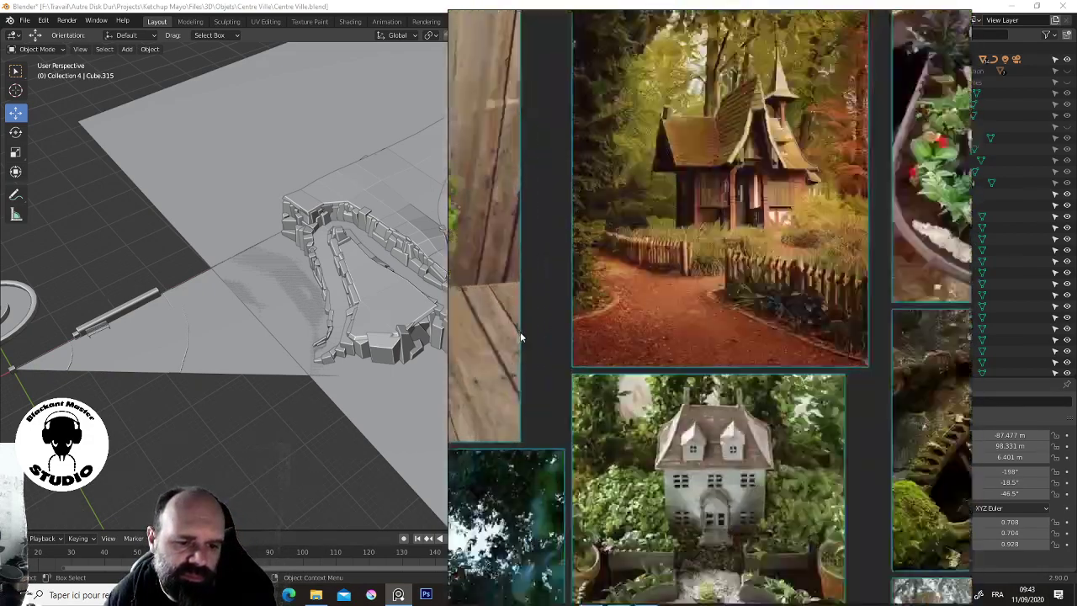
{"action": "scroll", "coordinate": [774, 286], "scroll_direction": "up", "scroll_amount": 2}
{"action": "scroll", "coordinate": [792, 298], "scroll_direction": "up", "scroll_amount": 1}
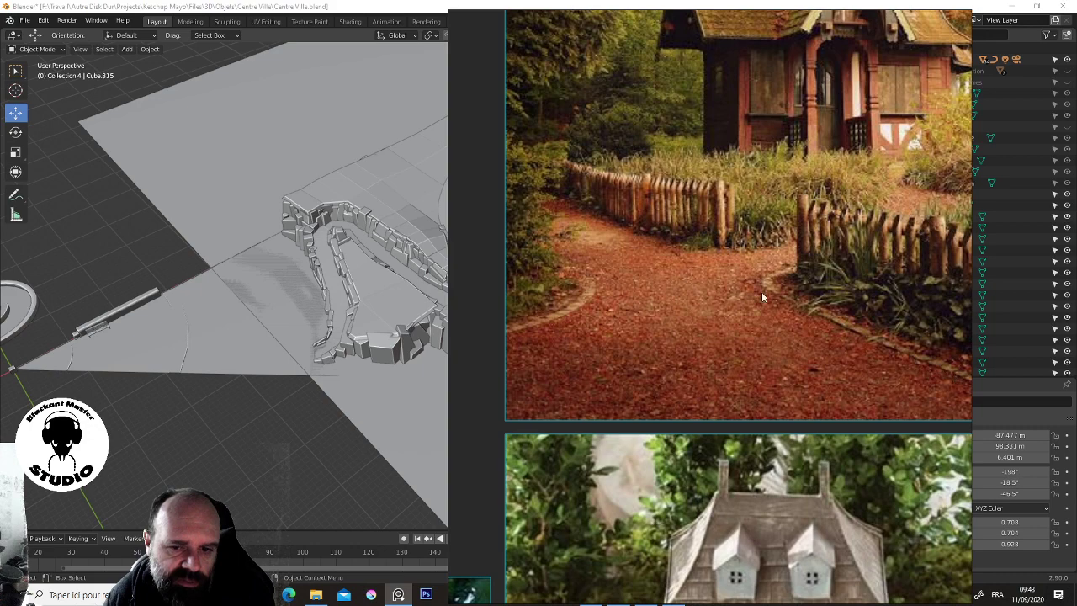
{"action": "scroll", "coordinate": [671, 278], "scroll_direction": "down", "scroll_amount": 1}
{"action": "scroll", "coordinate": [739, 196], "scroll_direction": "down", "scroll_amount": 1}
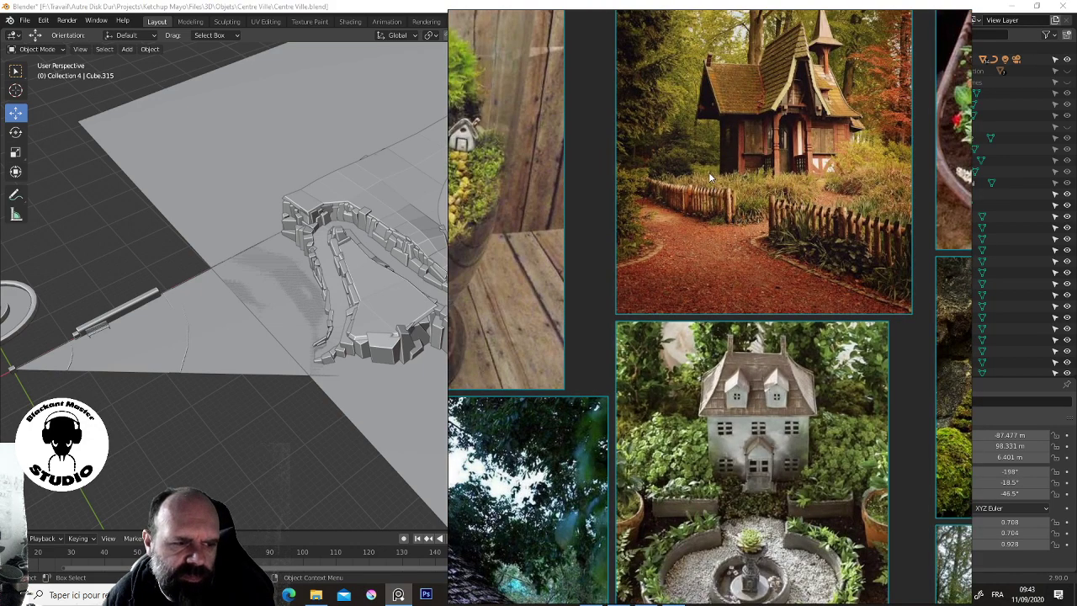
{"action": "scroll", "coordinate": [709, 175], "scroll_direction": "down", "scroll_amount": 1}
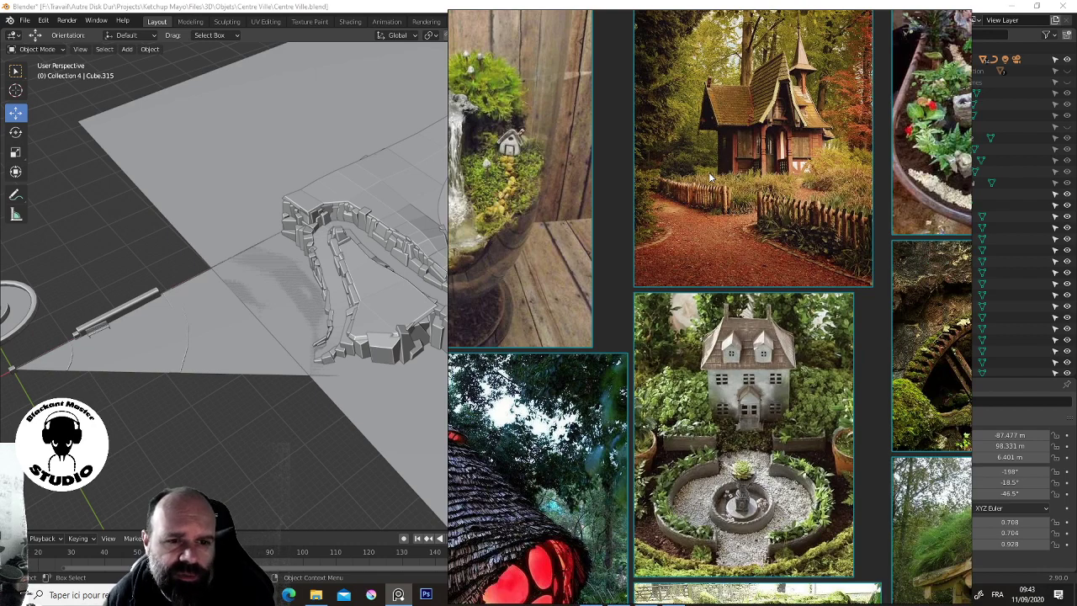
{"action": "scroll", "coordinate": [709, 175], "scroll_direction": "down", "scroll_amount": 1}
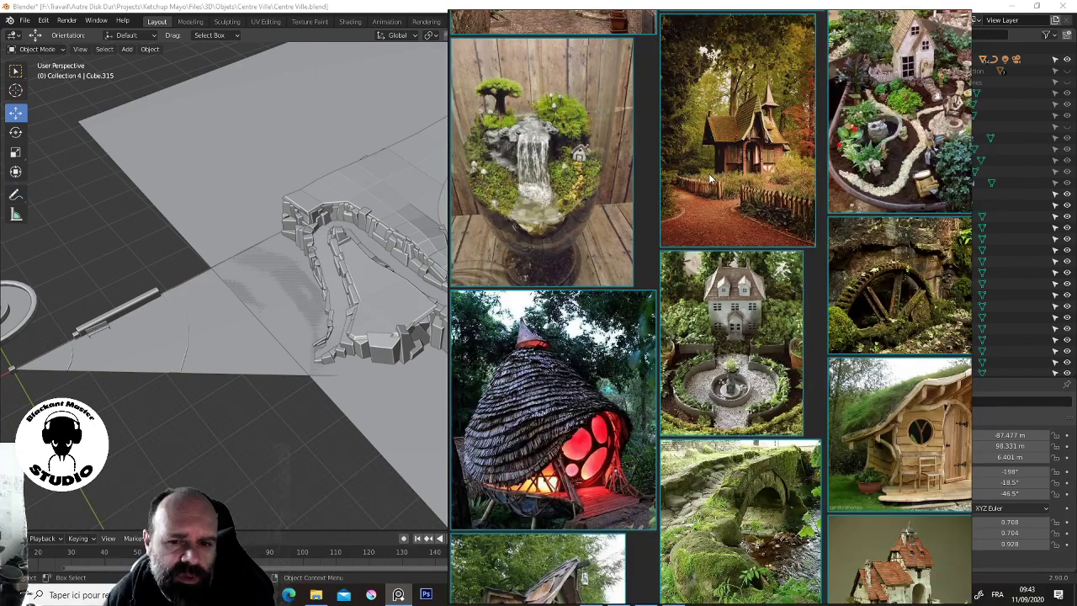
Select the walled path object, enter Edit Mode, and orbit around its tiled path and walls
{"action": "left_click", "coordinate": [333, 286]}
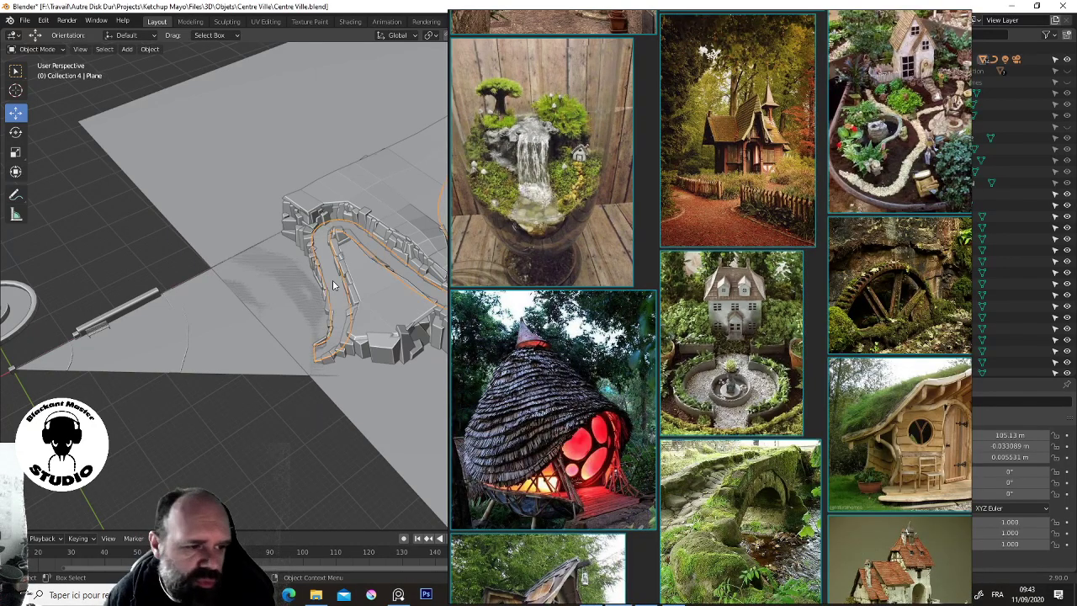
{"action": "scroll", "coordinate": [331, 339], "scroll_direction": "up", "scroll_amount": 2}
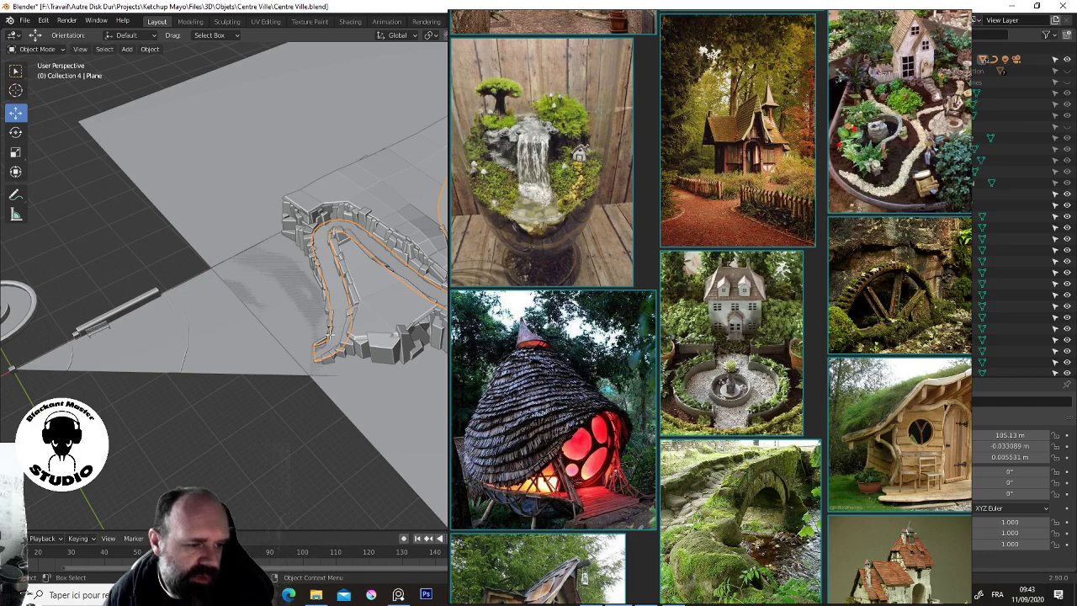
{"action": "key", "text": "Tab"}
{"action": "scroll", "coordinate": [312, 313], "scroll_direction": "up", "scroll_amount": 3}
{"action": "mouse_move", "coordinate": [312, 313]}
{"action": "middle_mouse_down"}
{"action": "mouse_move", "coordinate": [218, 386]}
{"action": "mouse_move", "coordinate": [228, 382]}
{"action": "middle_mouse_up"}
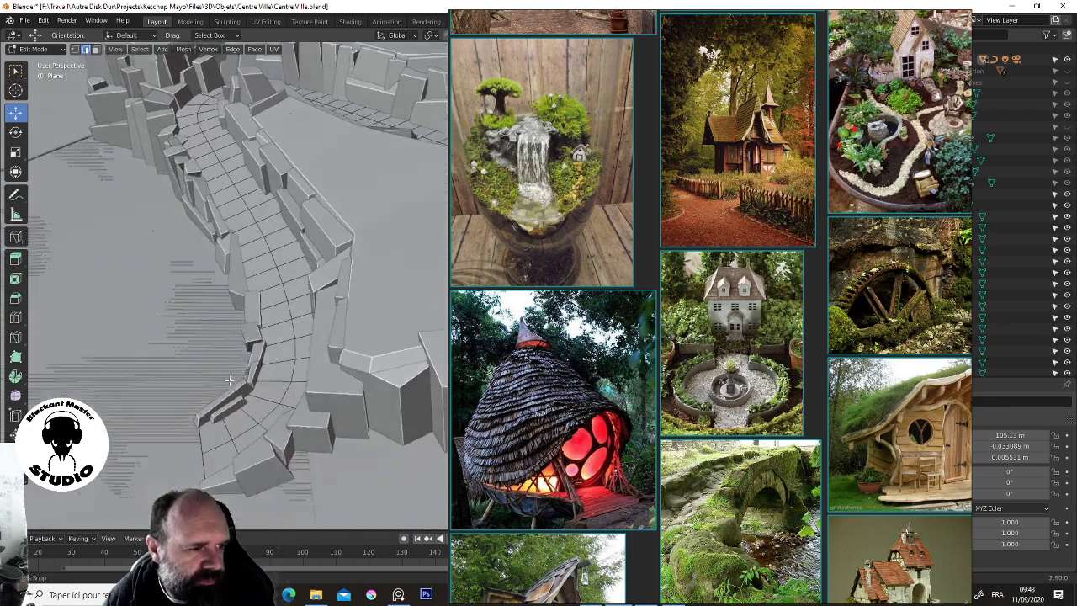
{"action": "middle_click_drag", "start_coordinate": [234, 427], "coordinate": [266, 412]}
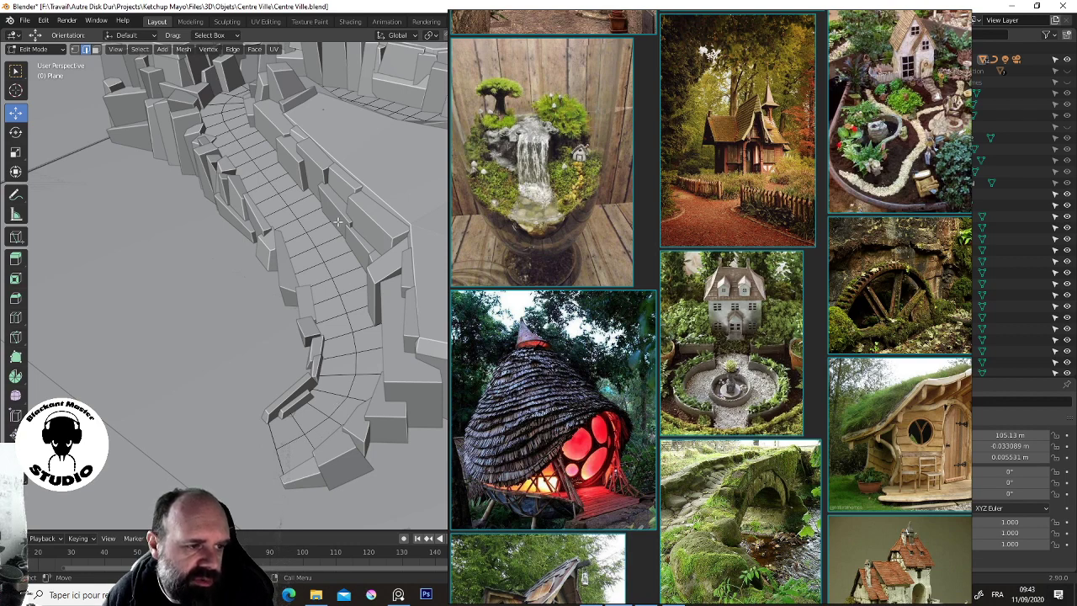
{"action": "middle_click_drag", "start_coordinate": [337, 221], "coordinate": [340, 221]}
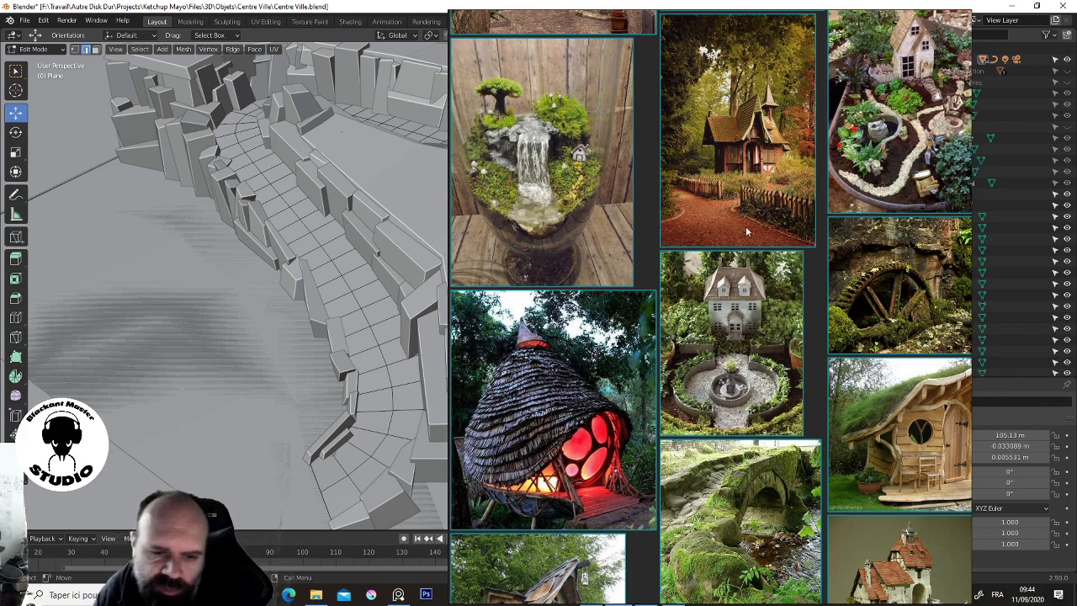
Pan toward the castle-bridge photo and repack the reference images into a tighter layout
{"action": "scroll", "coordinate": [720, 219], "scroll_direction": "down", "scroll_amount": 1}
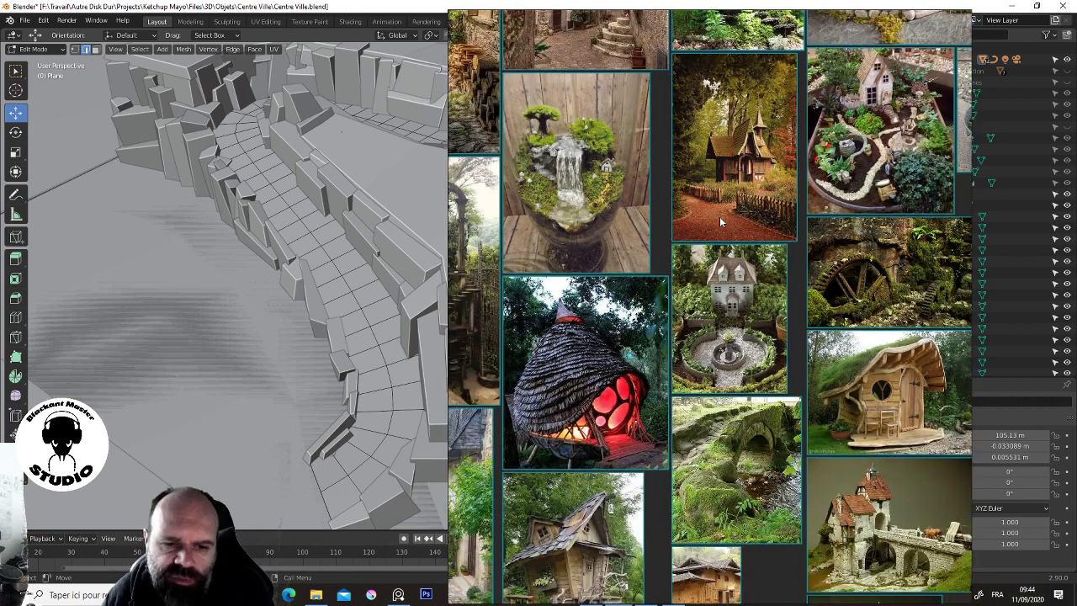
{"action": "scroll", "coordinate": [731, 318], "scroll_direction": "down", "scroll_amount": 1}
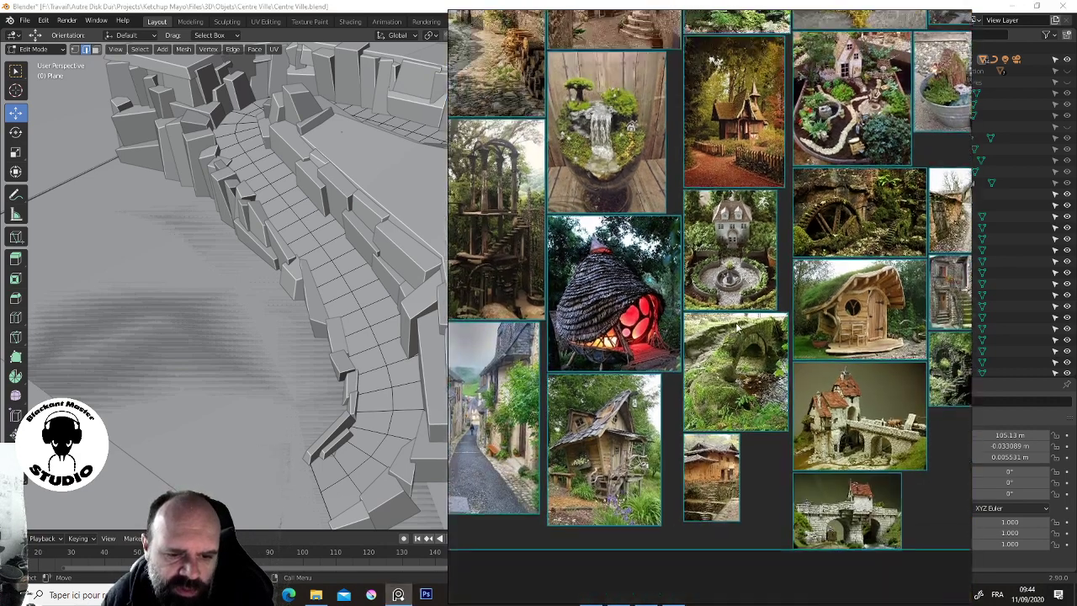
{"action": "scroll", "coordinate": [737, 328], "scroll_direction": "down", "scroll_amount": 3}
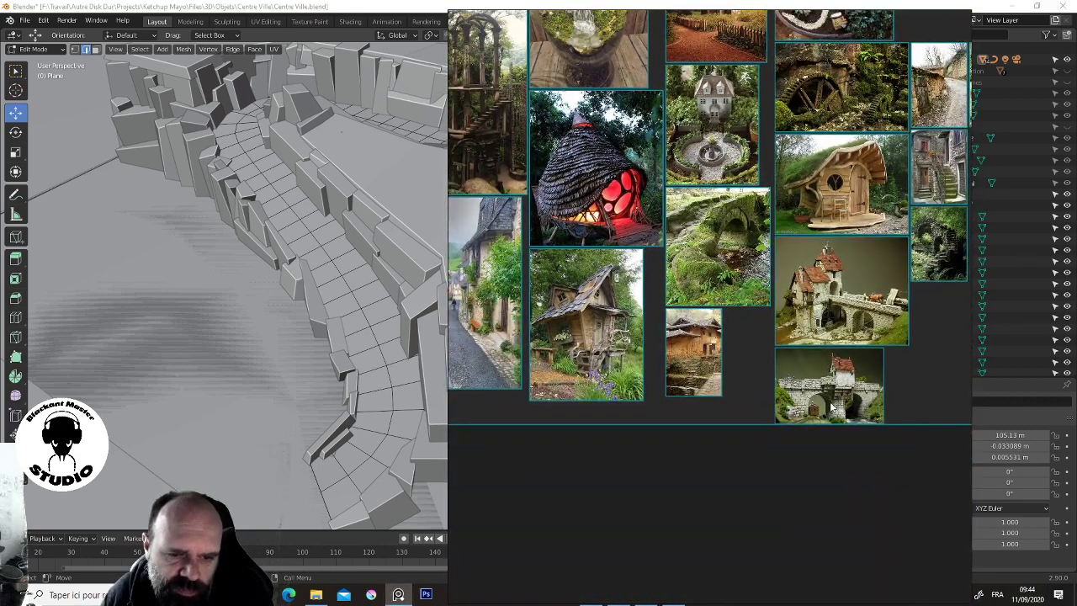
{"action": "mouse_move", "coordinate": [582, 365]}
{"action": "middle_mouse_down"}
{"action": "mouse_move", "coordinate": [610, 402]}
{"action": "mouse_move", "coordinate": [530, 366]}
{"action": "middle_mouse_up"}
{"action": "middle_click_drag", "start_coordinate": [749, 292], "coordinate": [727, 318]}
{"action": "scroll", "coordinate": [687, 282], "scroll_direction": "up", "scroll_amount": 4}
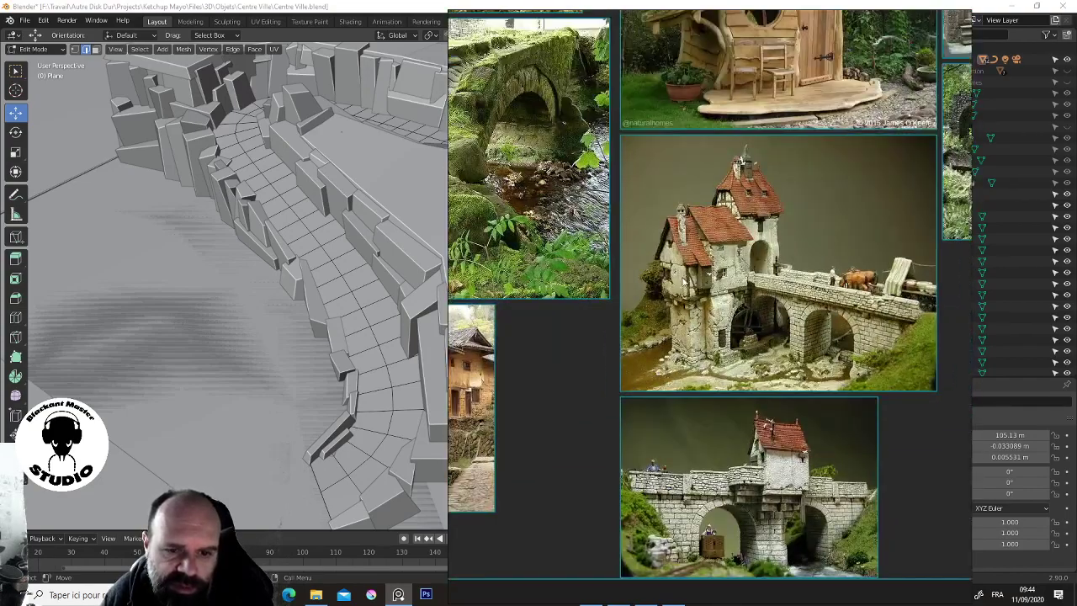
{"action": "scroll", "coordinate": [682, 288], "scroll_direction": "down", "scroll_amount": 5}
{"action": "key", "text": "ctrl+p"}
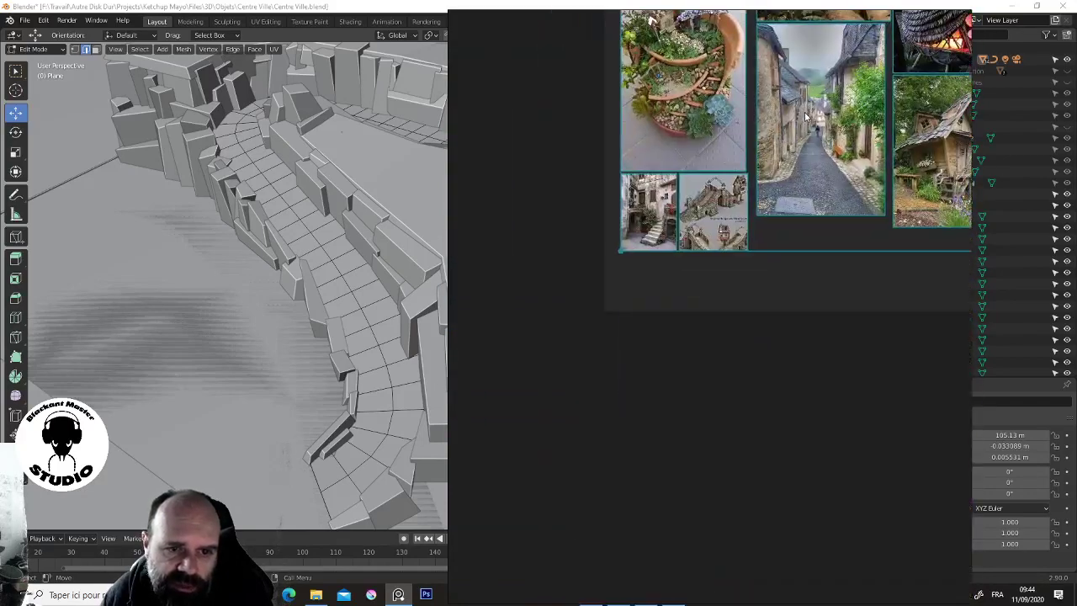
Move the village-street photo below the collage and look over the bridge image
{"action": "left_click_drag", "start_coordinate": [805, 116], "coordinate": [725, 483]}
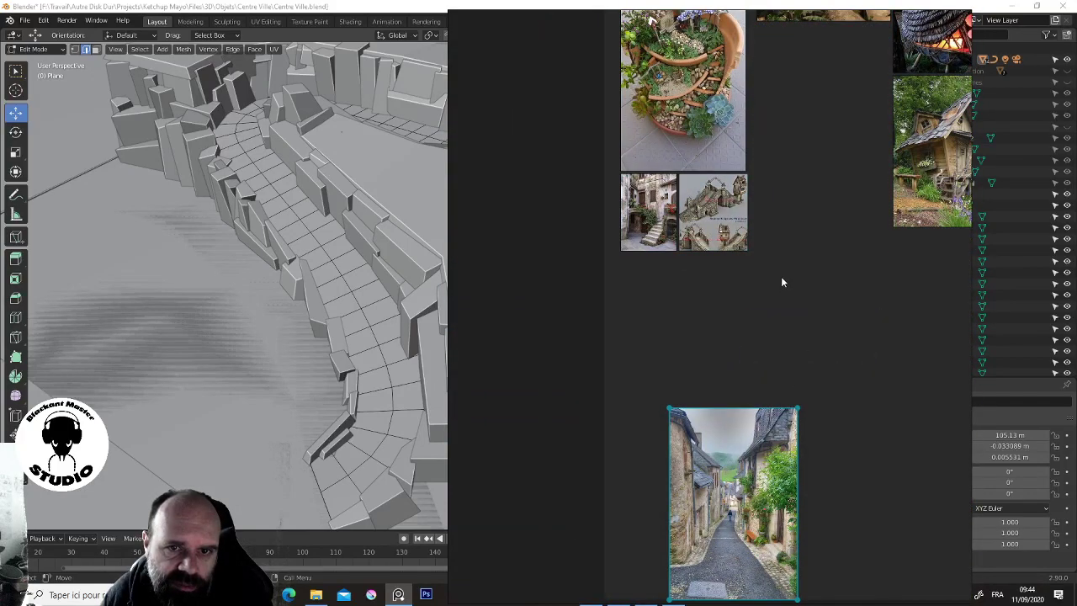
{"action": "scroll", "coordinate": [650, 372], "scroll_direction": "up", "scroll_amount": 3}
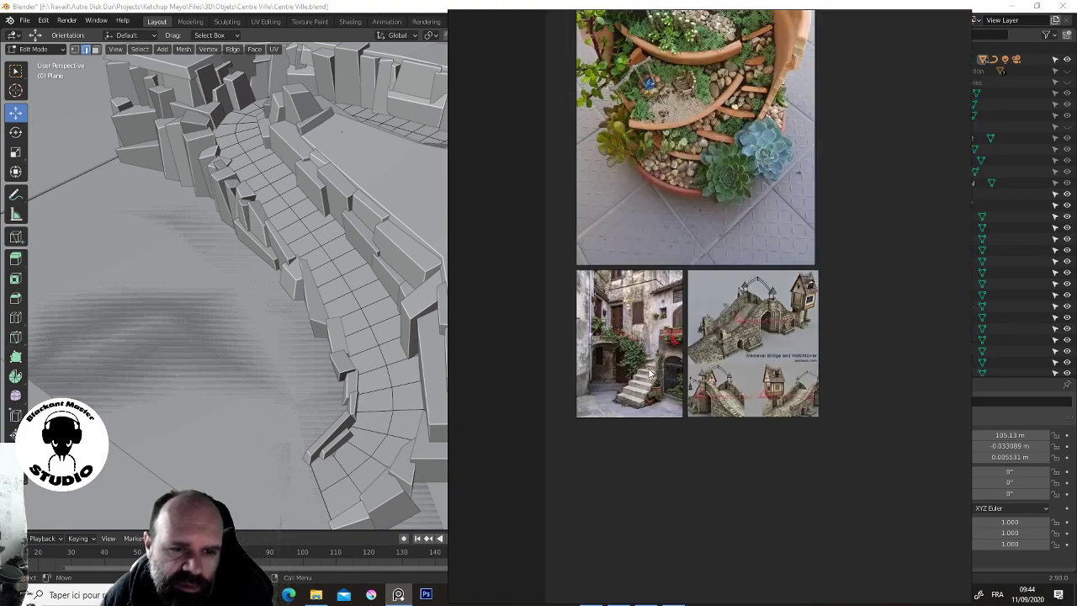
{"action": "scroll", "coordinate": [623, 396], "scroll_direction": "up", "scroll_amount": 4}
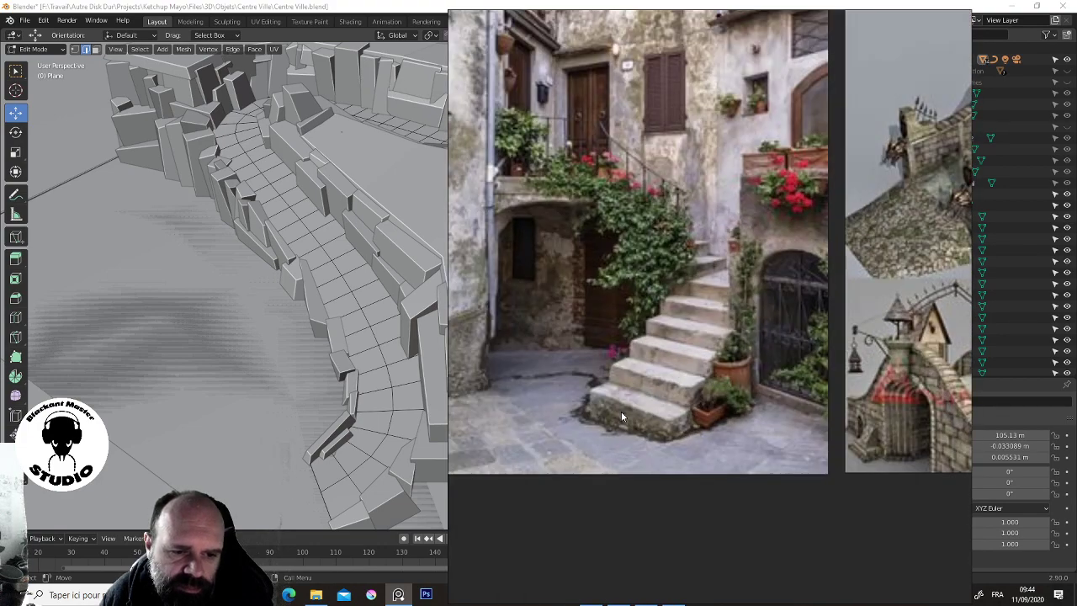
{"action": "scroll", "coordinate": [621, 415], "scroll_direction": "down", "scroll_amount": 4}
{"action": "scroll", "coordinate": [621, 414], "scroll_direction": "down", "scroll_amount": 1}
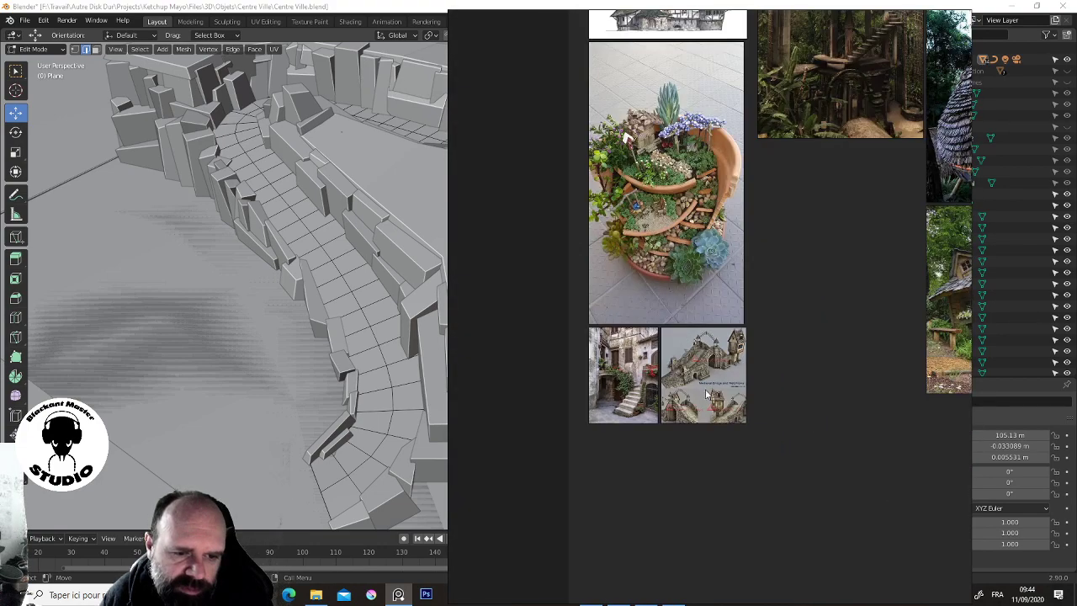
{"action": "scroll", "coordinate": [707, 337], "scroll_direction": "up", "scroll_amount": 4}
{"action": "middle_click_drag", "start_coordinate": [707, 450], "coordinate": [709, 318]}
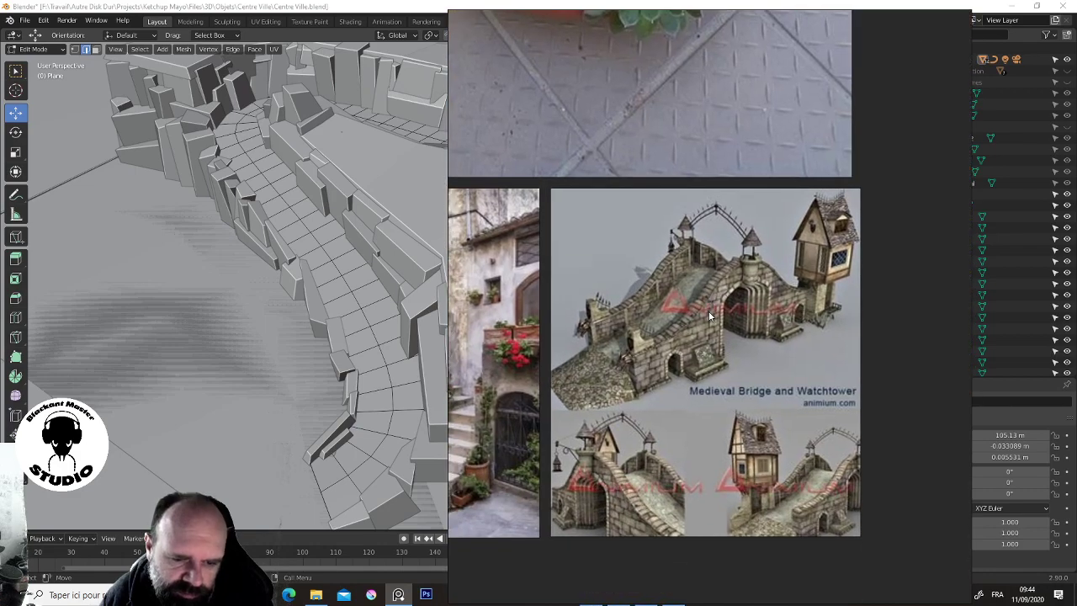
{"action": "scroll", "coordinate": [673, 366], "scroll_direction": "down", "scroll_amount": 1}
{"action": "scroll", "coordinate": [699, 395], "scroll_direction": "down", "scroll_amount": 3}
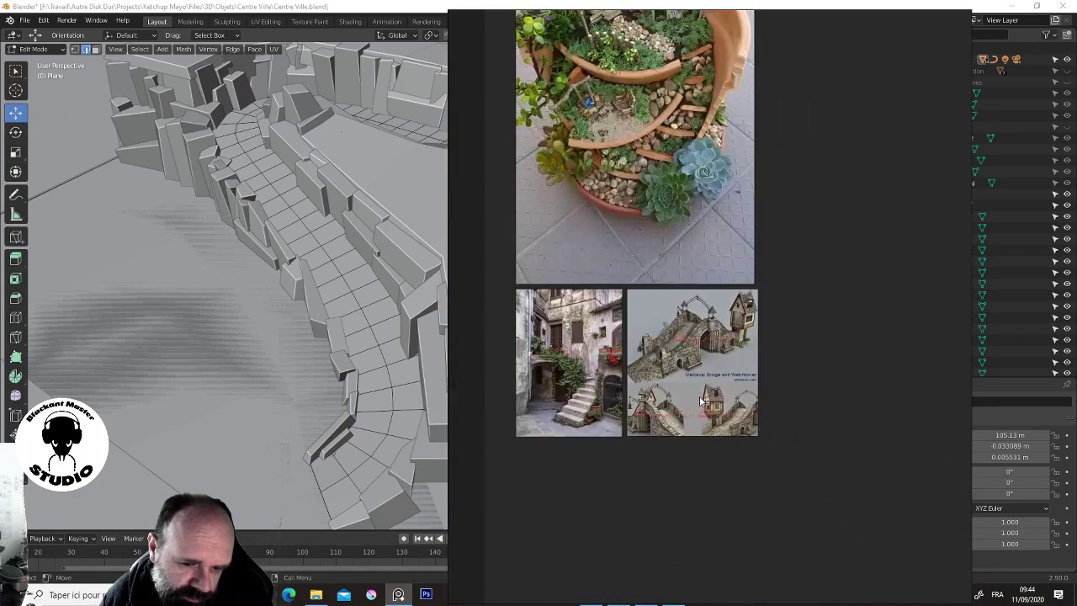
{"action": "scroll", "coordinate": [700, 395], "scroll_direction": "down", "scroll_amount": 1}
{"action": "scroll", "coordinate": [777, 197], "scroll_direction": "down", "scroll_amount": 1}
{"action": "mouse_move", "coordinate": [776, 197]}
{"action": "middle_mouse_down"}
{"action": "mouse_move", "coordinate": [723, 207]}
{"action": "mouse_move", "coordinate": [712, 140]}
{"action": "middle_mouse_up"}
Move the bridge, stairway, flower-pot and treehouse photos into the new group, enlarging the treehouse
{"action": "left_click_drag", "start_coordinate": [665, 284], "coordinate": [775, 453]}
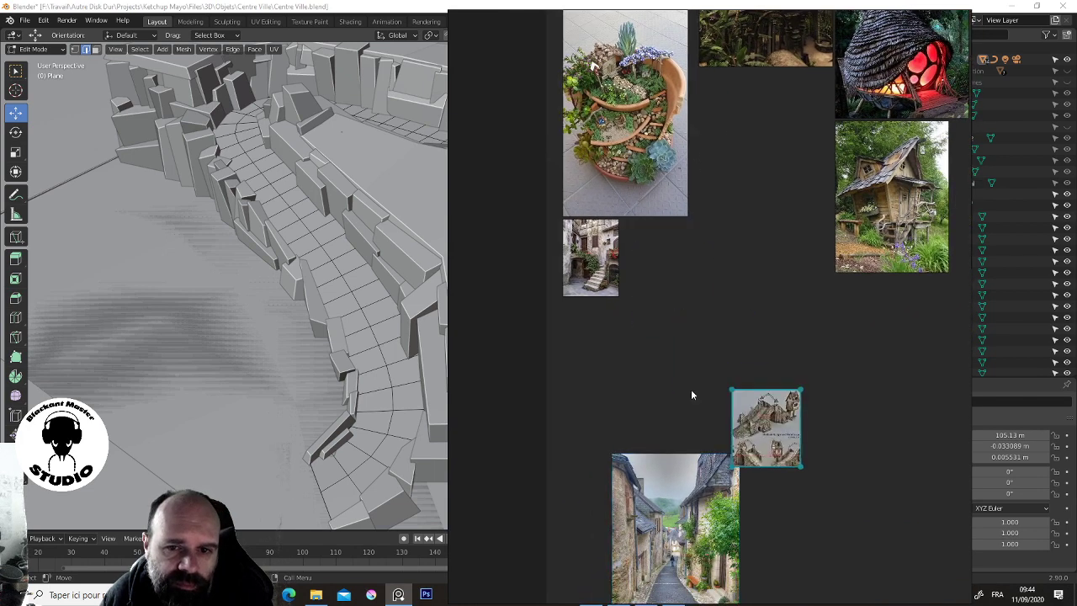
{"action": "left_click", "coordinate": [588, 272]}
{"action": "left_click_drag", "start_coordinate": [587, 272], "coordinate": [588, 442]}
{"action": "left_click_drag", "start_coordinate": [648, 158], "coordinate": [654, 436]}
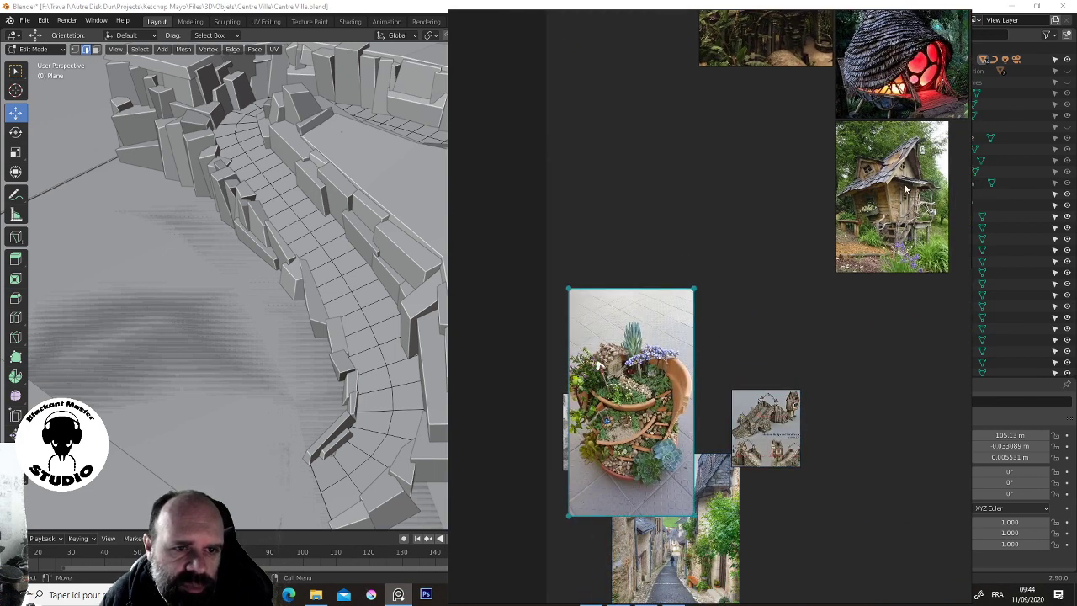
{"action": "left_click_drag", "start_coordinate": [906, 190], "coordinate": [833, 221]}
{"action": "double_click", "coordinate": [823, 287]}
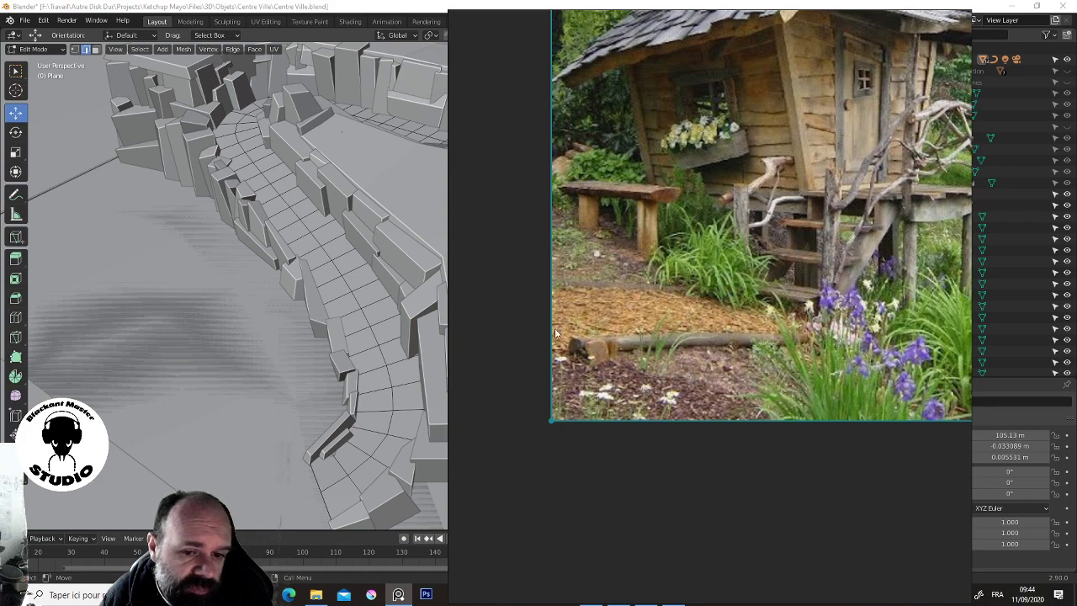
Move the treehouse, hillside-house, stone-bridge and tower-house photos down to the lower group
{"action": "scroll", "coordinate": [720, 295], "scroll_direction": "down", "scroll_amount": 4}
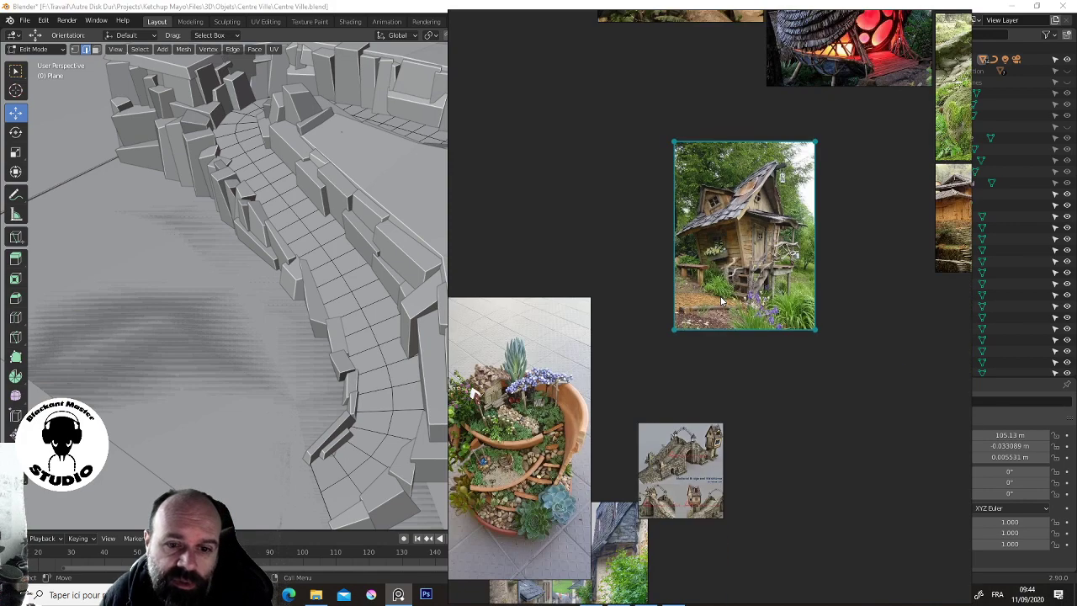
{"action": "left_click_drag", "start_coordinate": [721, 300], "coordinate": [689, 493]}
{"action": "middle_click_drag", "start_coordinate": [863, 321], "coordinate": [627, 395]}
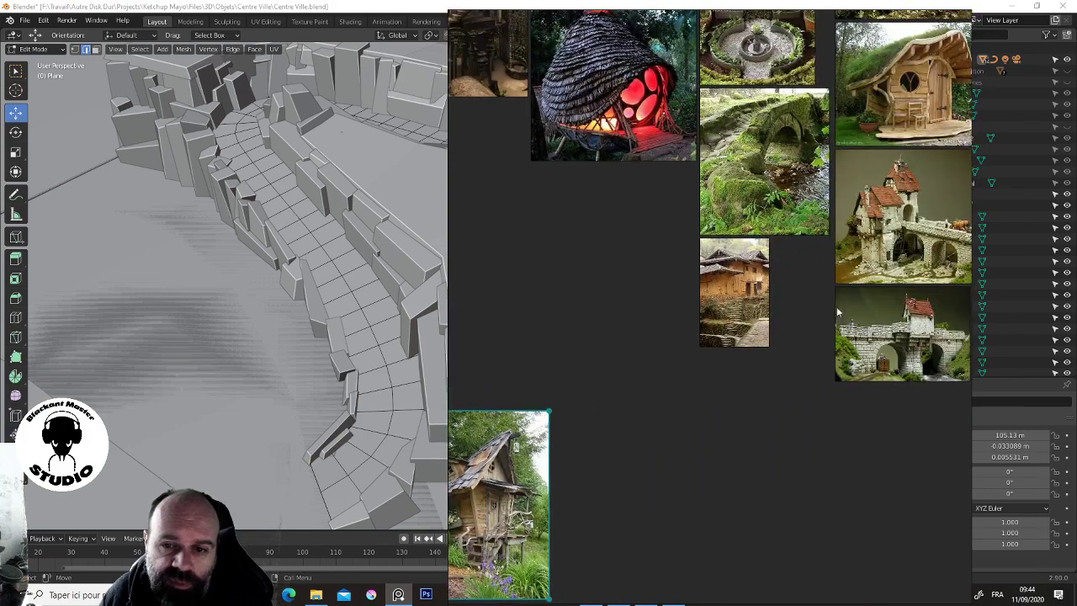
{"action": "scroll", "coordinate": [754, 311], "scroll_direction": "up", "scroll_amount": 5}
{"action": "scroll", "coordinate": [753, 306], "scroll_direction": "down", "scroll_amount": 5}
{"action": "left_click_drag", "start_coordinate": [753, 305], "coordinate": [589, 503]}
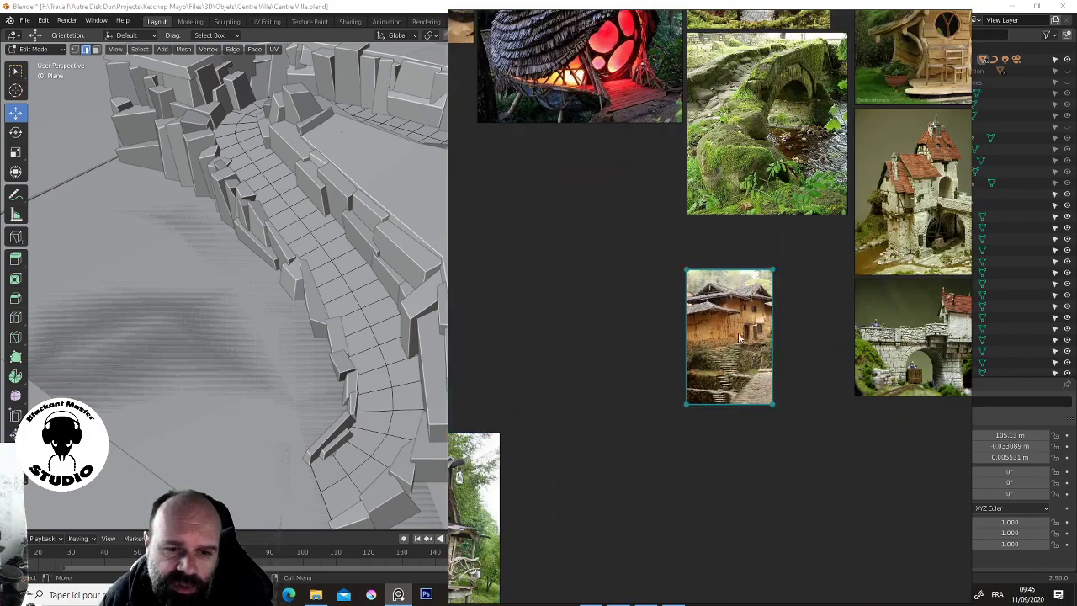
{"action": "middle_click_drag", "start_coordinate": [859, 410], "coordinate": [705, 410]}
{"action": "left_click_drag", "start_coordinate": [758, 336], "coordinate": [613, 536]}
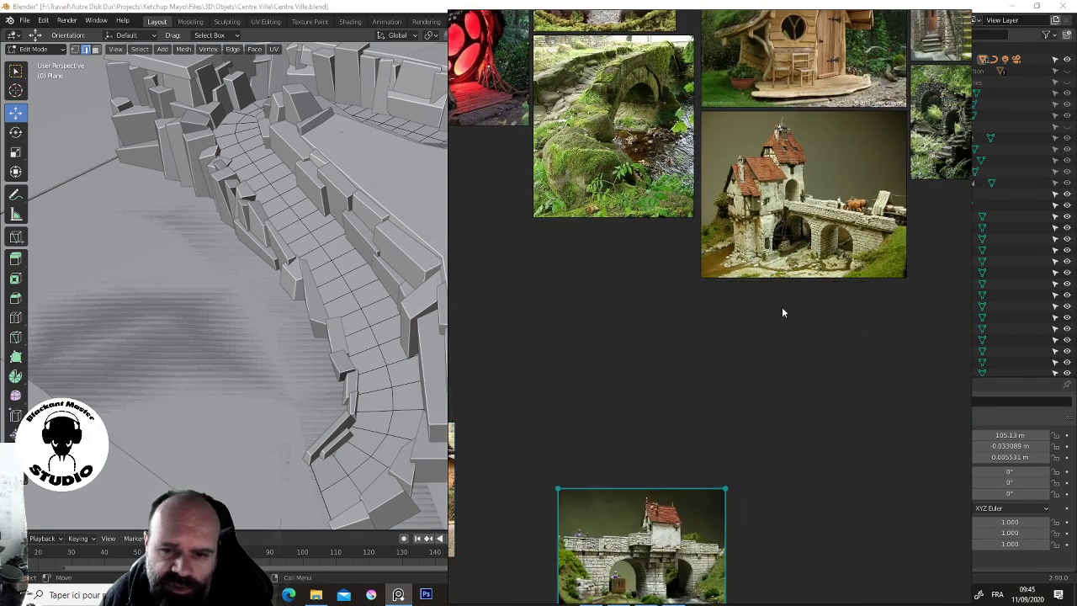
{"action": "mouse_move", "coordinate": [801, 195]}
{"action": "left_mouse_down"}
{"action": "mouse_move", "coordinate": [787, 291]}
{"action": "mouse_move", "coordinate": [736, 395]}
{"action": "left_mouse_up"}
{"action": "left_click_drag", "start_coordinate": [645, 81], "coordinate": [616, 372]}
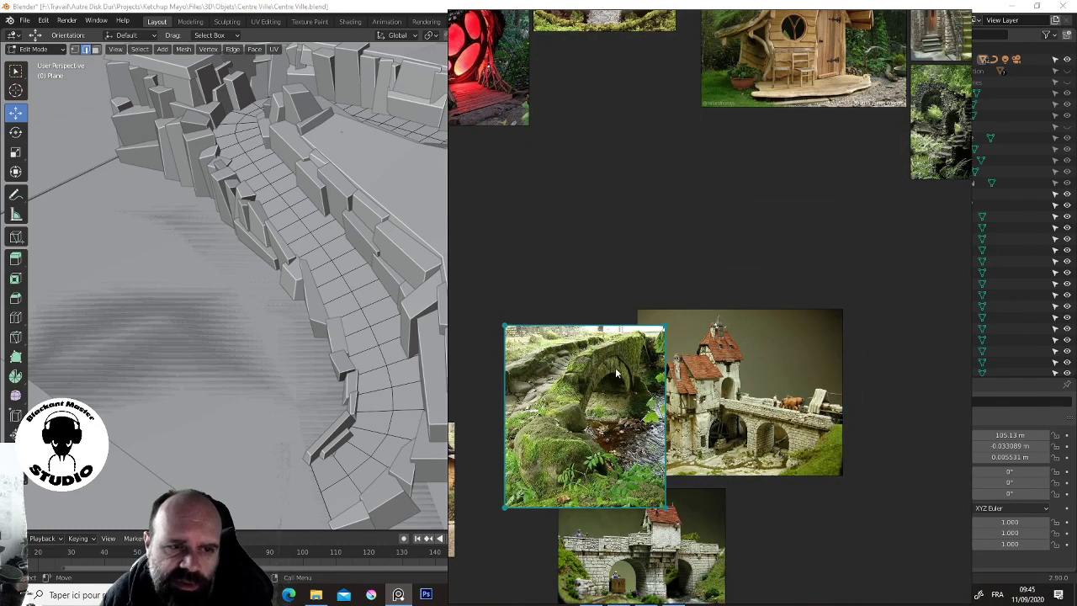
{"action": "left_click_drag", "start_coordinate": [769, 341], "coordinate": [669, 435]}
Place the mossy-stairs, tower-house and hobbit-house photos at the bottom of the board
{"action": "middle_click_drag", "start_coordinate": [863, 200], "coordinate": [654, 295]}
{"action": "mouse_move", "coordinate": [779, 181]}
{"action": "left_mouse_down"}
{"action": "mouse_move", "coordinate": [769, 222]}
{"action": "mouse_move", "coordinate": [614, 420]}
{"action": "left_mouse_up"}
{"action": "left_click_drag", "start_coordinate": [755, 112], "coordinate": [610, 415]}
{"action": "left_click_drag", "start_coordinate": [682, 197], "coordinate": [660, 502]}
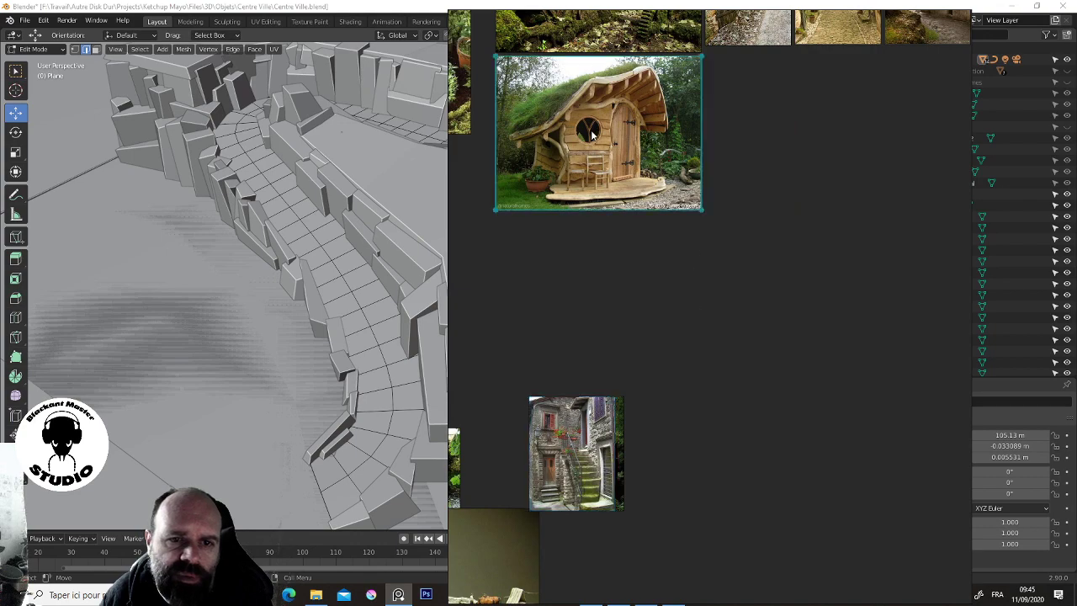
{"action": "middle_click_drag", "start_coordinate": [658, 225], "coordinate": [871, 321]}
{"action": "scroll", "coordinate": [804, 293], "scroll_direction": "down", "scroll_amount": 2}
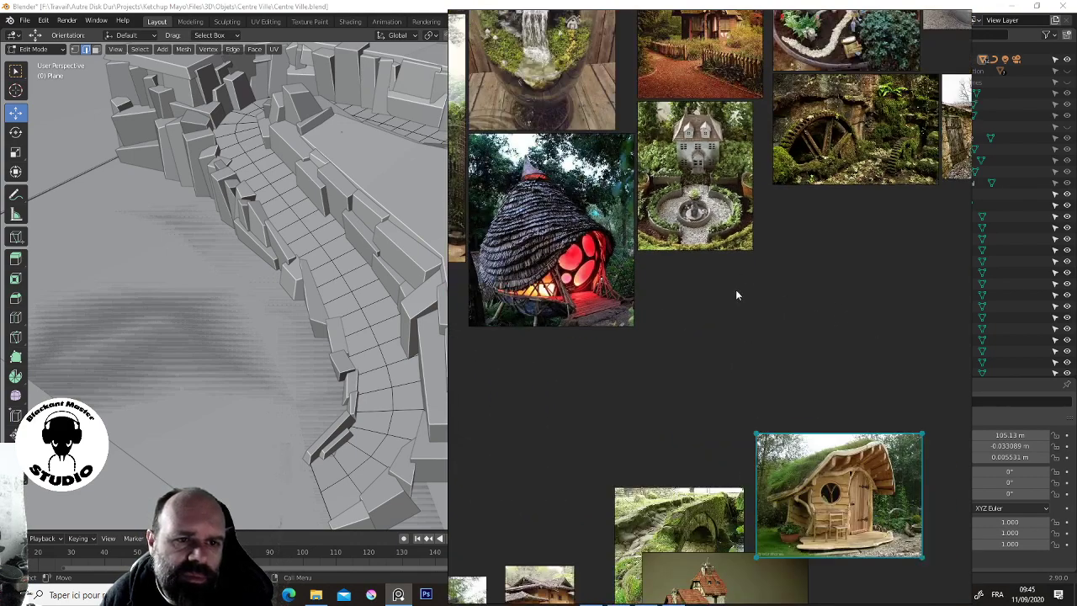
{"action": "scroll", "coordinate": [712, 194], "scroll_direction": "up", "scroll_amount": 5}
{"action": "scroll", "coordinate": [651, 267], "scroll_direction": "up", "scroll_amount": 3}
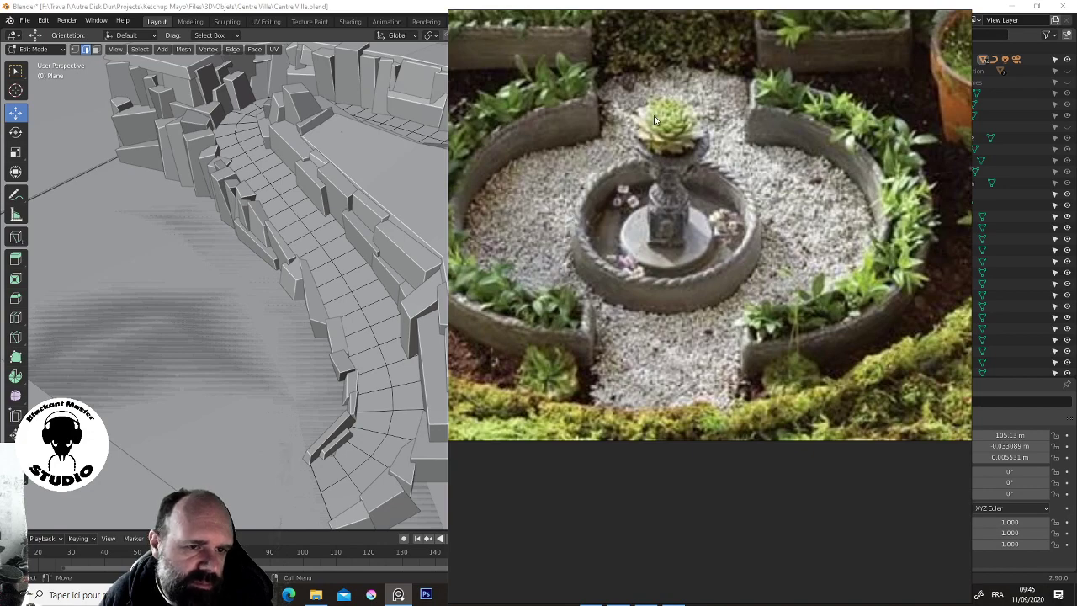
{"action": "scroll", "coordinate": [734, 210], "scroll_direction": "down", "scroll_amount": 5}
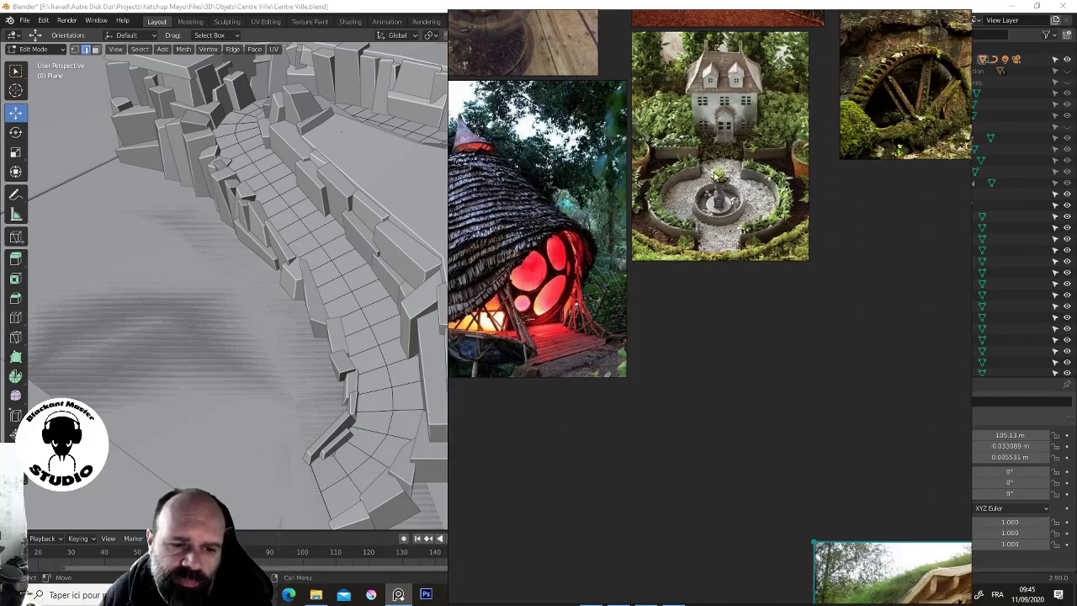
Move the fountain-garden, red-lit hut and tall tree-house photos into the lower group
{"action": "left_click_drag", "start_coordinate": [722, 97], "coordinate": [782, 455]}
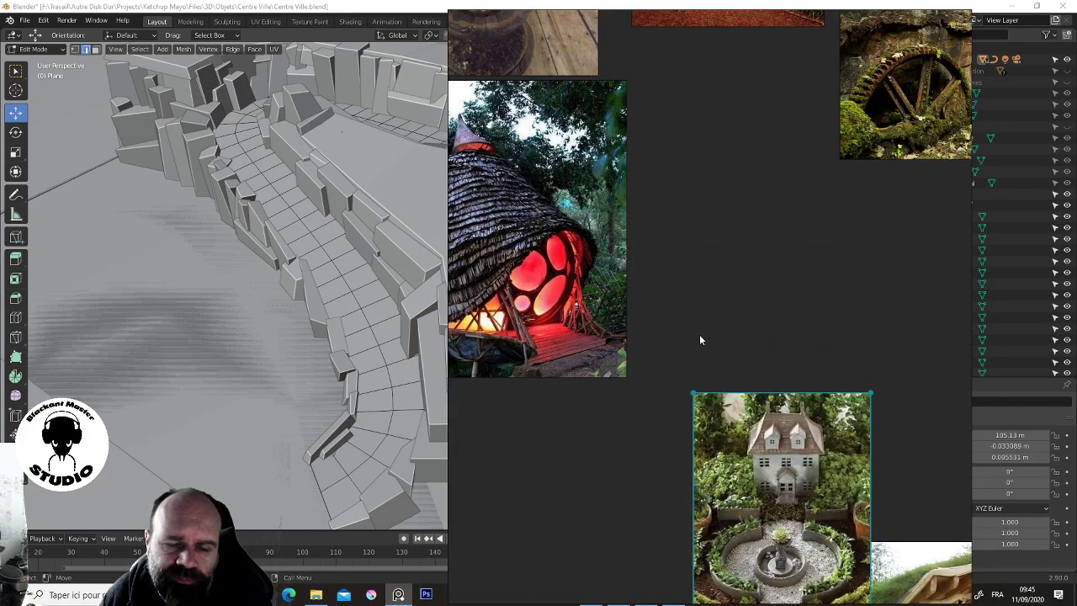
{"action": "middle_click_drag", "start_coordinate": [718, 307], "coordinate": [763, 174]}
{"action": "scroll", "coordinate": [858, 413], "scroll_direction": "up", "scroll_amount": 3}
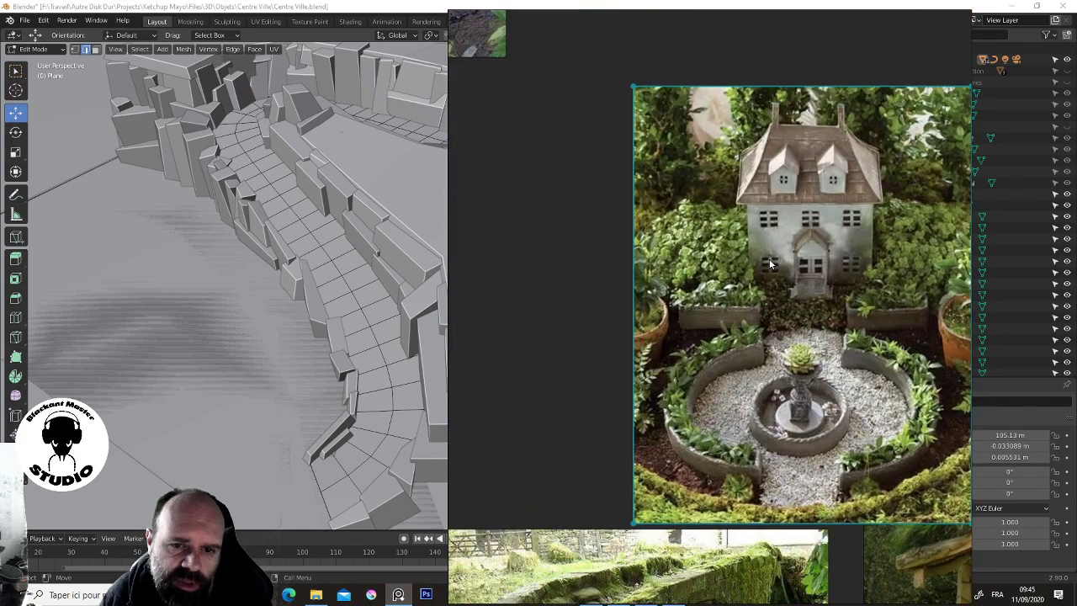
{"action": "scroll", "coordinate": [791, 285], "scroll_direction": "down", "scroll_amount": 3}
{"action": "scroll", "coordinate": [790, 300], "scroll_direction": "down", "scroll_amount": 2}
{"action": "left_click_drag", "start_coordinate": [791, 336], "coordinate": [704, 374]}
{"action": "left_click_drag", "start_coordinate": [671, 204], "coordinate": [606, 454]}
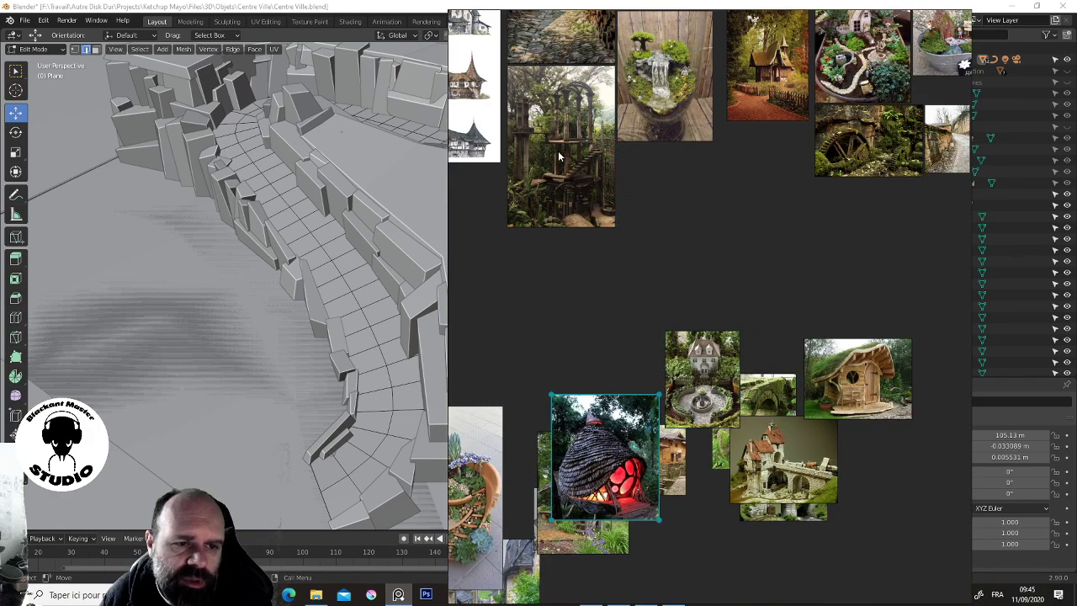
{"action": "mouse_move", "coordinate": [560, 156]}
{"action": "left_mouse_down"}
{"action": "mouse_move", "coordinate": [553, 353]}
{"action": "mouse_move", "coordinate": [568, 331]}
{"action": "left_mouse_up"}
Add the house-sketches image and terrarium photo to the bottom cluster
{"action": "scroll", "coordinate": [567, 331], "scroll_direction": "up", "scroll_amount": 5}
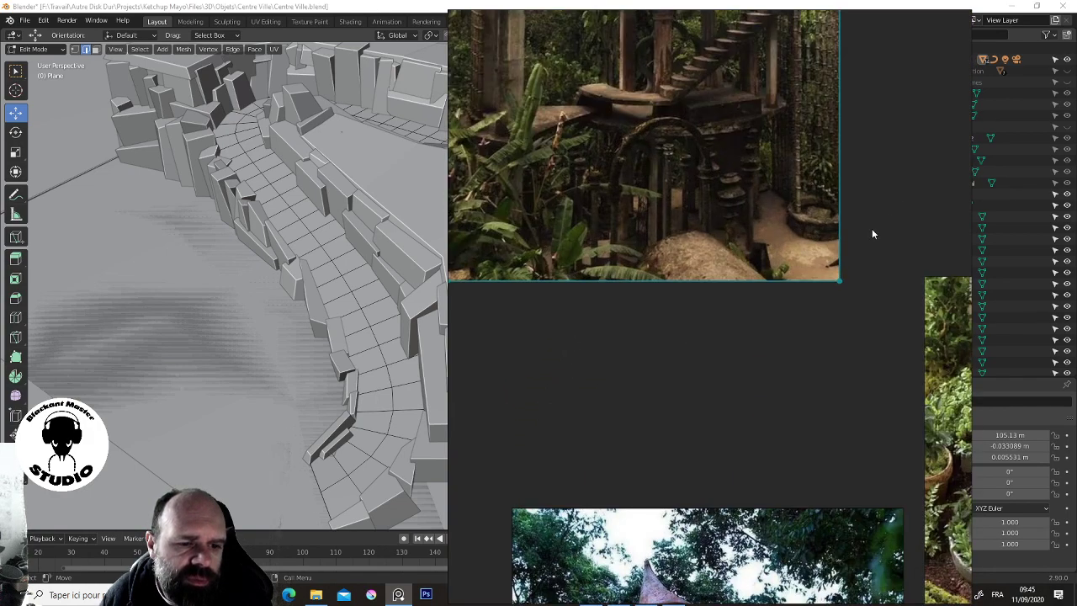
{"action": "mouse_move", "coordinate": [813, 242]}
{"action": "middle_mouse_down"}
{"action": "mouse_move", "coordinate": [859, 338]}
{"action": "mouse_move", "coordinate": [863, 379]}
{"action": "middle_mouse_up"}
{"action": "scroll", "coordinate": [863, 379], "scroll_direction": "down", "scroll_amount": 5}
{"action": "left_click_drag", "start_coordinate": [844, 313], "coordinate": [784, 476]}
{"action": "left_click_drag", "start_coordinate": [693, 128], "coordinate": [685, 461]}
{"action": "mouse_move", "coordinate": [842, 163]}
{"action": "left_mouse_down"}
{"action": "mouse_move", "coordinate": [790, 362]}
{"action": "mouse_move", "coordinate": [712, 539]}
{"action": "left_mouse_up"}
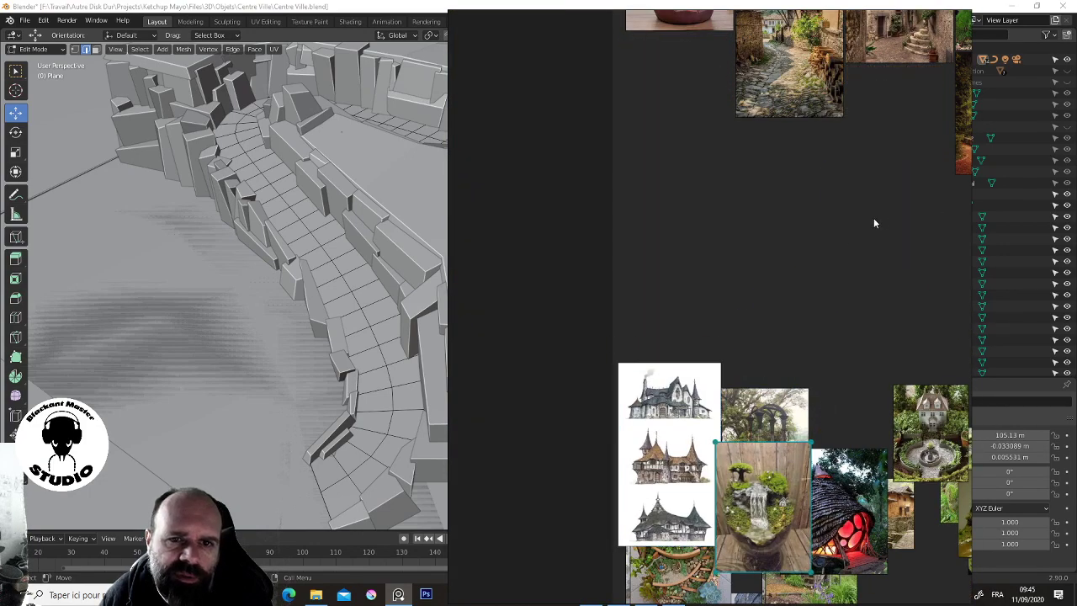
Shift the forest-cabin and water-wheel photos left and drop the fairy-garden photo into the lower group
{"action": "middle_click_drag", "start_coordinate": [889, 185], "coordinate": [674, 305]}
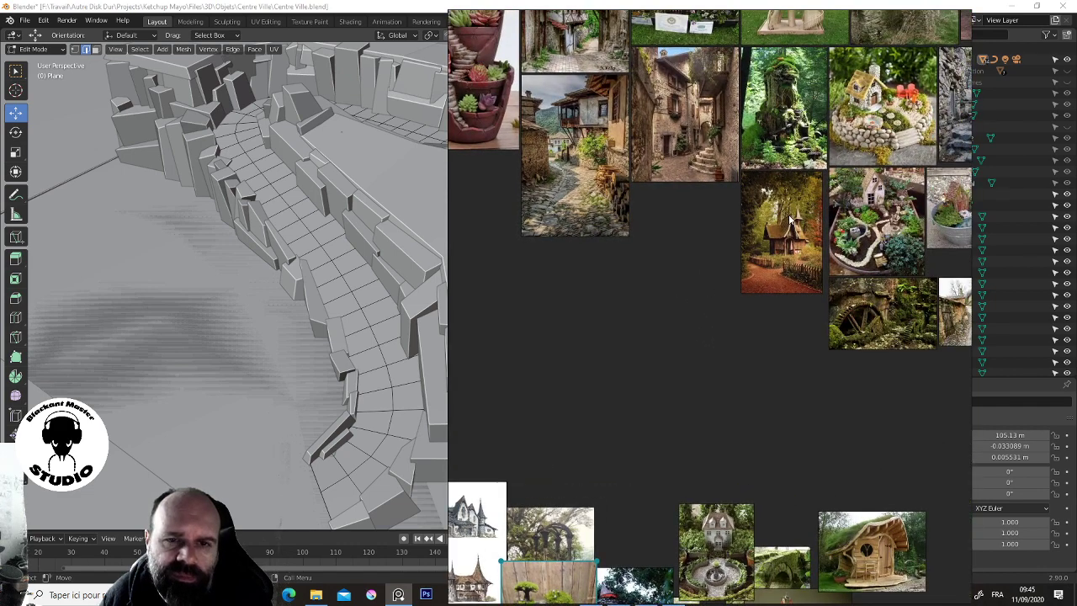
{"action": "mouse_move", "coordinate": [789, 220]}
{"action": "left_mouse_down"}
{"action": "mouse_move", "coordinate": [670, 312]}
{"action": "mouse_move", "coordinate": [612, 271]}
{"action": "left_mouse_up"}
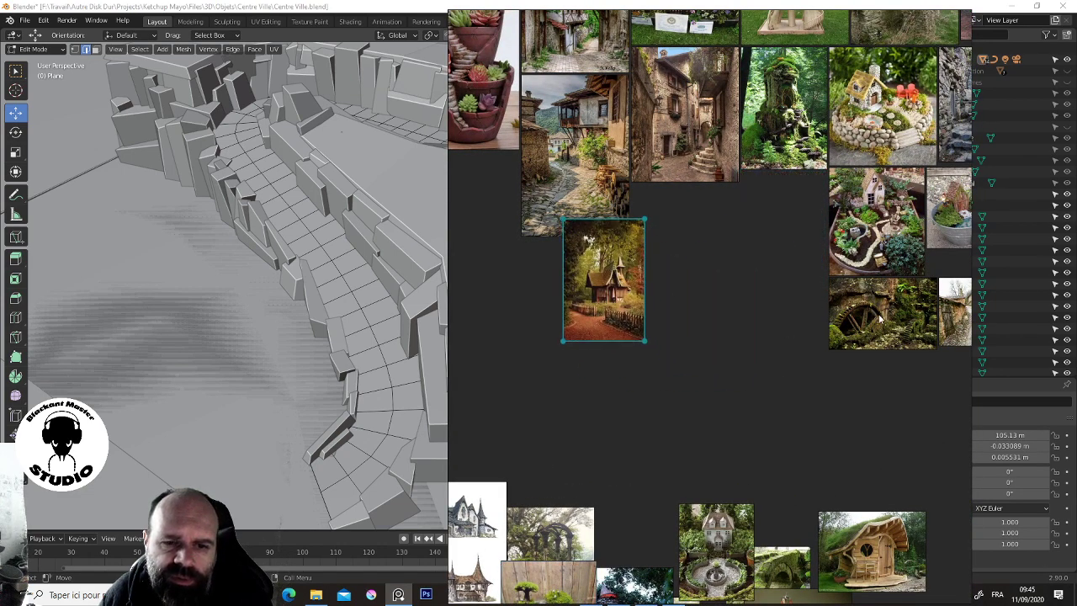
{"action": "mouse_move", "coordinate": [902, 325]}
{"action": "left_mouse_down"}
{"action": "mouse_move", "coordinate": [876, 347]}
{"action": "mouse_move", "coordinate": [765, 337]}
{"action": "mouse_move", "coordinate": [741, 486]}
{"action": "left_mouse_up"}
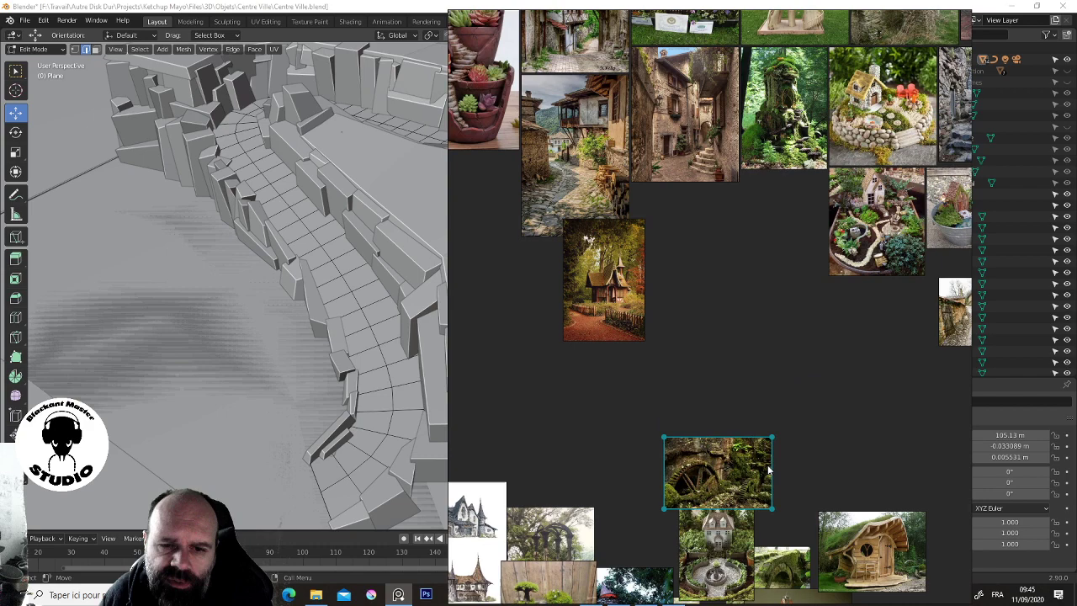
{"action": "double_click", "coordinate": [905, 229]}
{"action": "scroll", "coordinate": [724, 353], "scroll_direction": "up", "scroll_amount": 5}
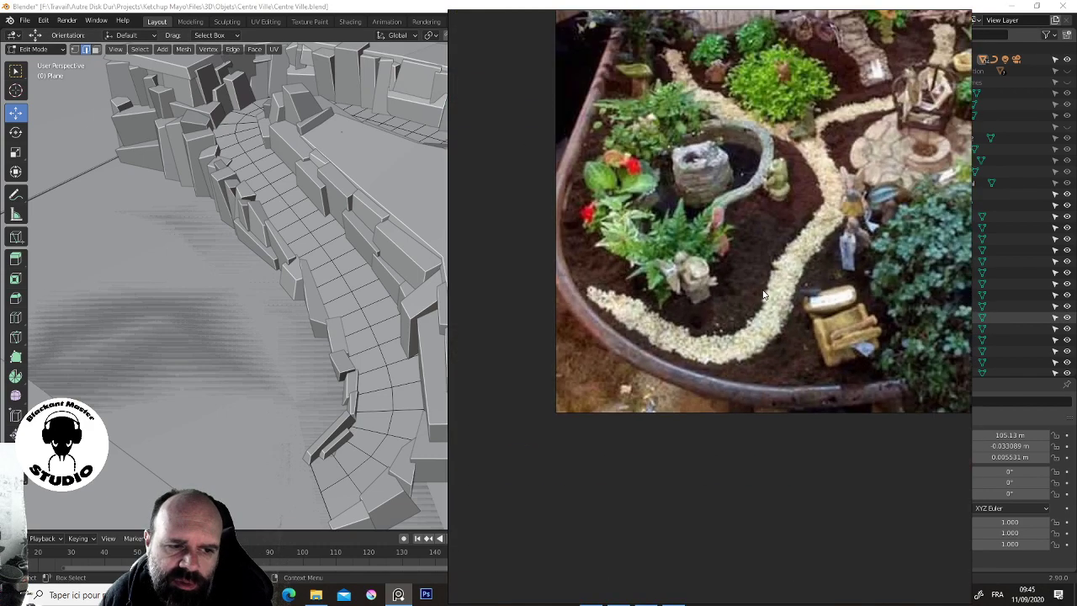
{"action": "scroll", "coordinate": [765, 300], "scroll_direction": "down", "scroll_amount": 3}
{"action": "scroll", "coordinate": [742, 231], "scroll_direction": "up", "scroll_amount": 1}
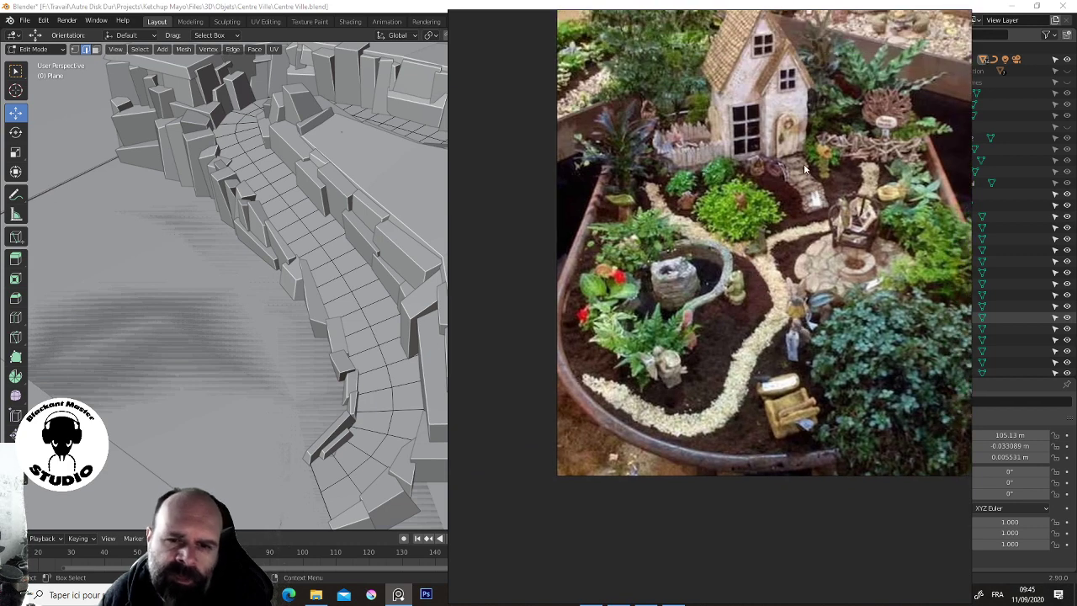
{"action": "scroll", "coordinate": [804, 165], "scroll_direction": "down", "scroll_amount": 2}
{"action": "scroll", "coordinate": [805, 165], "scroll_direction": "down", "scroll_amount": 2}
{"action": "left_click_drag", "start_coordinate": [804, 165], "coordinate": [688, 505]}
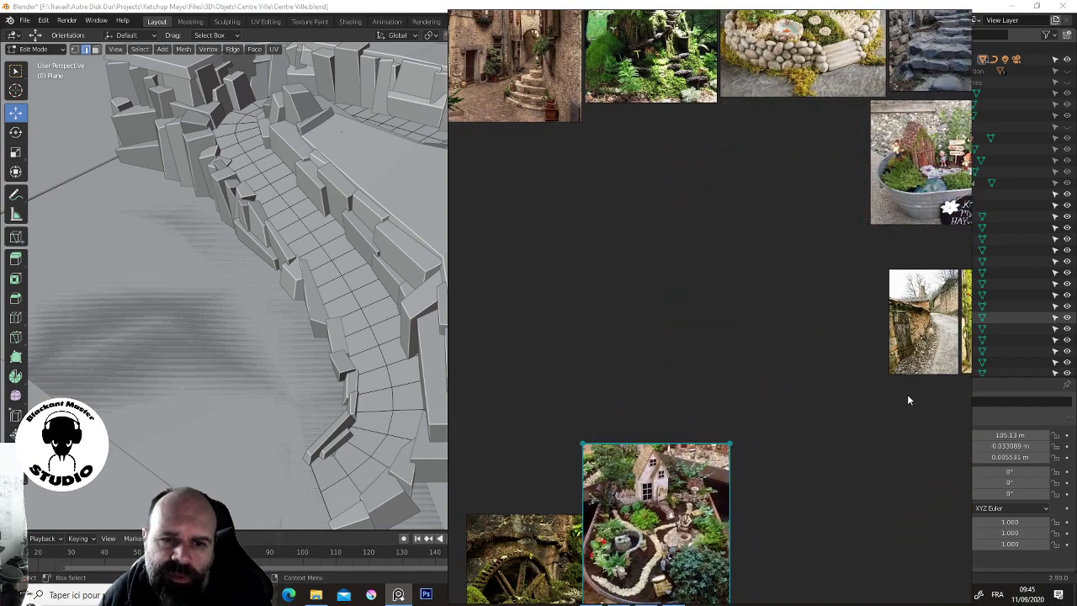
Bring the stone-lane photo to the centre, inspect it, then move it left
{"action": "left_click_drag", "start_coordinate": [920, 348], "coordinate": [686, 299]}
{"action": "scroll", "coordinate": [680, 304], "scroll_direction": "up", "scroll_amount": 3}
{"action": "scroll", "coordinate": [683, 287], "scroll_direction": "up", "scroll_amount": 2}
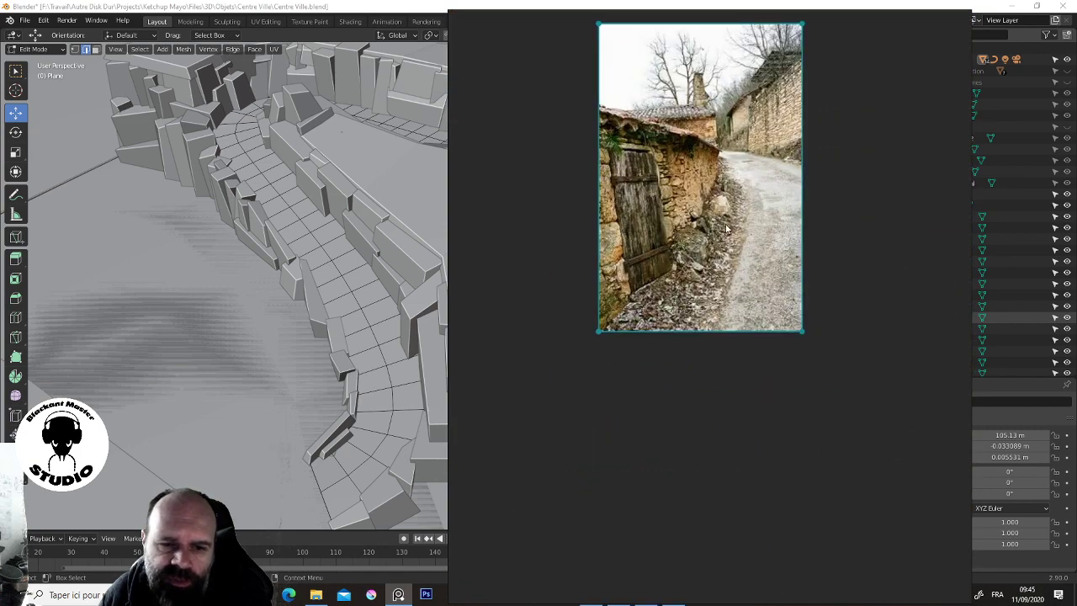
{"action": "left_click_drag", "start_coordinate": [727, 227], "coordinate": [734, 324]}
{"action": "scroll", "coordinate": [761, 330], "scroll_direction": "up", "scroll_amount": 3}
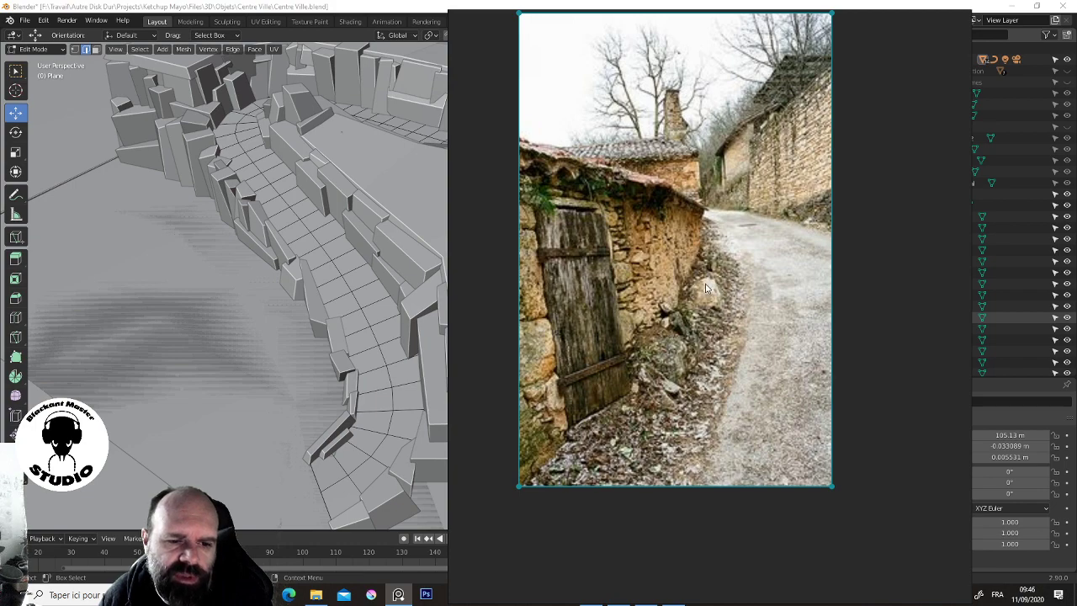
{"action": "scroll", "coordinate": [707, 288], "scroll_direction": "down", "scroll_amount": 5}
{"action": "left_click_drag", "start_coordinate": [707, 293], "coordinate": [568, 315]}
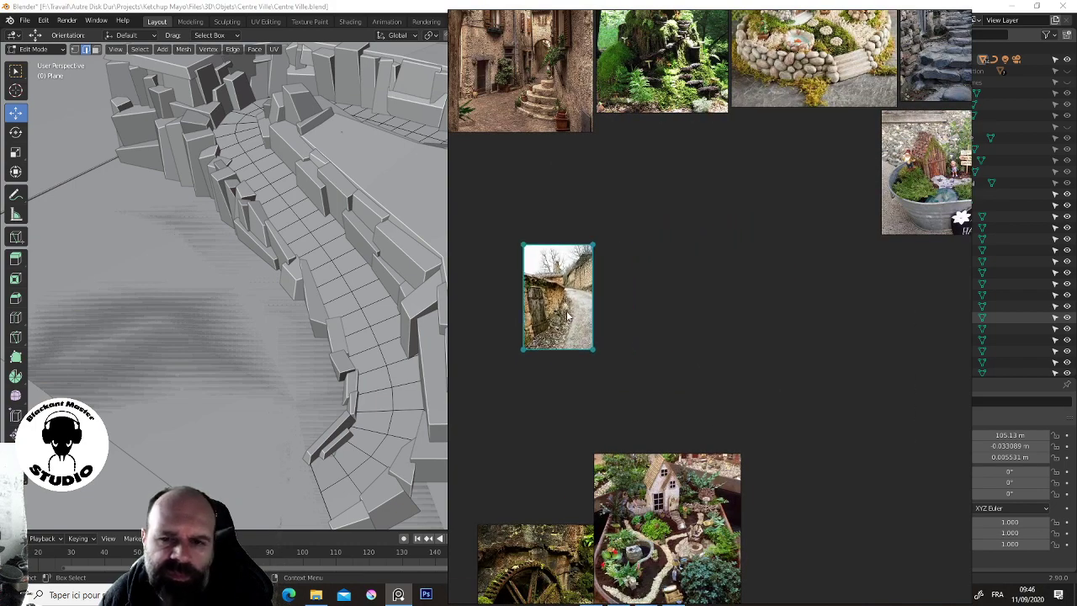
{"action": "scroll", "coordinate": [716, 234], "scroll_direction": "up", "scroll_amount": 2}
{"action": "scroll", "coordinate": [727, 181], "scroll_direction": "up", "scroll_amount": 2}
{"action": "scroll", "coordinate": [734, 178], "scroll_direction": "up", "scroll_amount": 2}
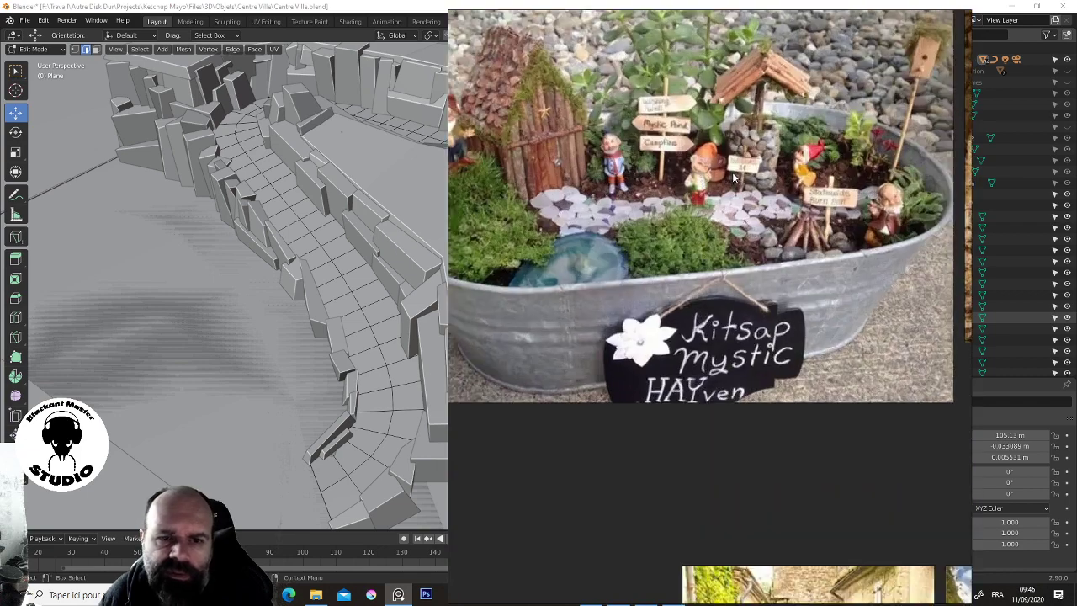
{"action": "scroll", "coordinate": [837, 199], "scroll_direction": "down", "scroll_amount": 5}
Delete the garden-tub photo and zoom over the rearranged village-alley photos
{"action": "left_click", "coordinate": [837, 199]}
{"action": "key", "text": "Delete"}
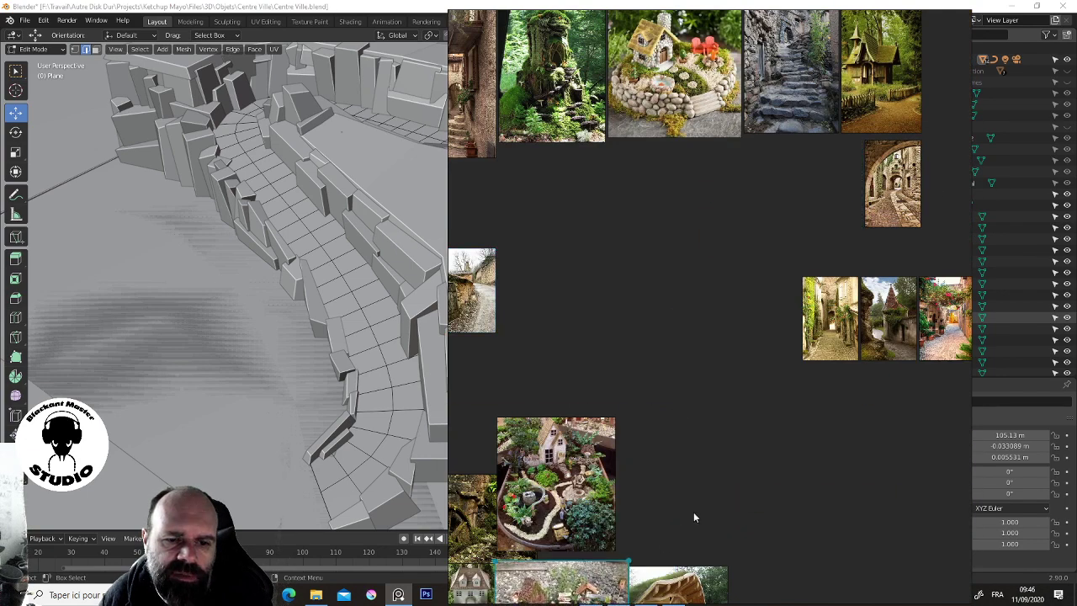
{"action": "scroll", "coordinate": [814, 336], "scroll_direction": "up", "scroll_amount": 2}
{"action": "scroll", "coordinate": [815, 337], "scroll_direction": "up", "scroll_amount": 2}
{"action": "scroll", "coordinate": [769, 345], "scroll_direction": "up", "scroll_amount": 2}
{"action": "scroll", "coordinate": [769, 345], "scroll_direction": "up", "scroll_amount": 1}
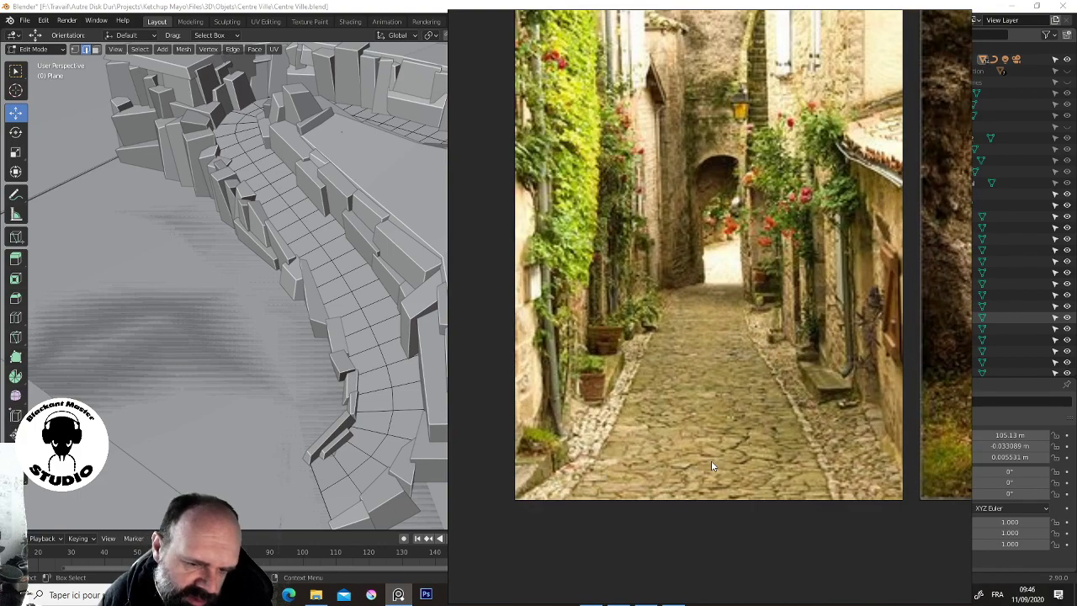
{"action": "scroll", "coordinate": [711, 465], "scroll_direction": "up", "scroll_amount": 2}
{"action": "scroll", "coordinate": [711, 460], "scroll_direction": "down", "scroll_amount": 2}
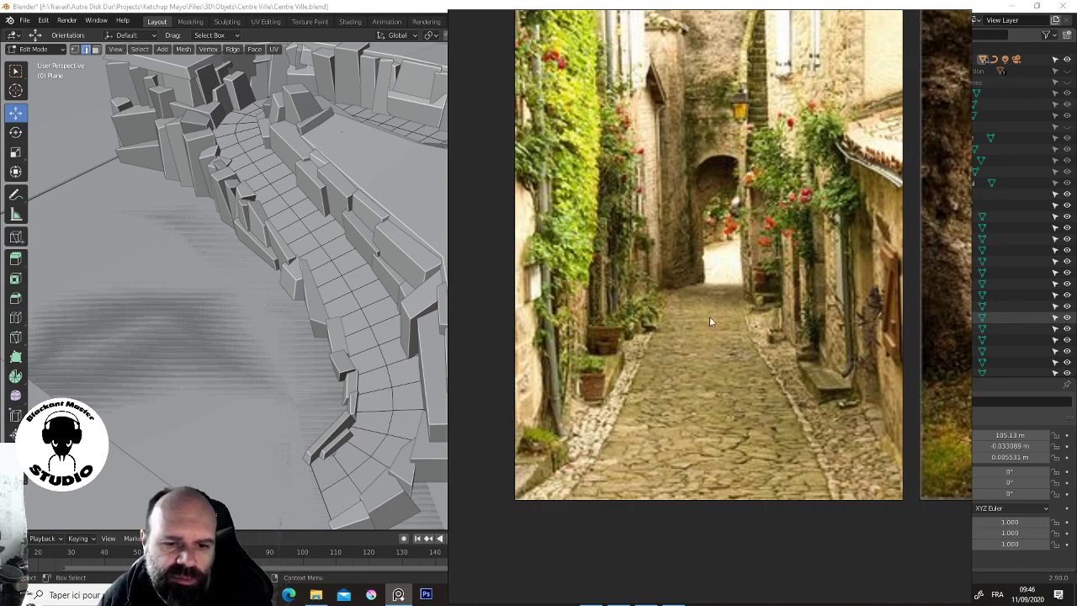
{"action": "scroll", "coordinate": [709, 318], "scroll_direction": "down", "scroll_amount": 5}
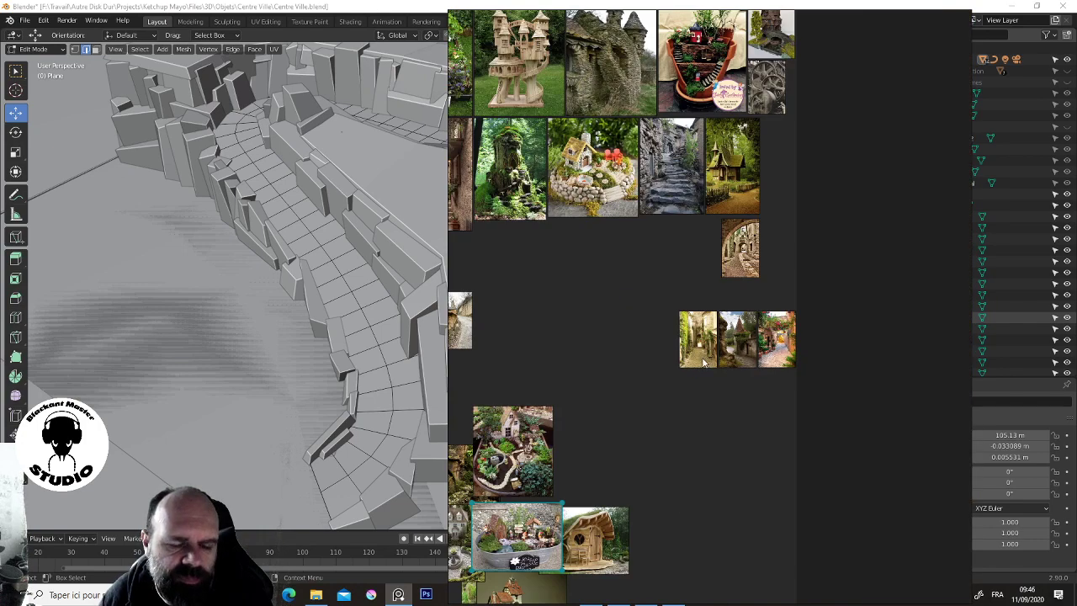
{"action": "scroll", "coordinate": [704, 360], "scroll_direction": "up", "scroll_amount": 3}
{"action": "scroll", "coordinate": [704, 360], "scroll_direction": "up", "scroll_amount": 2}
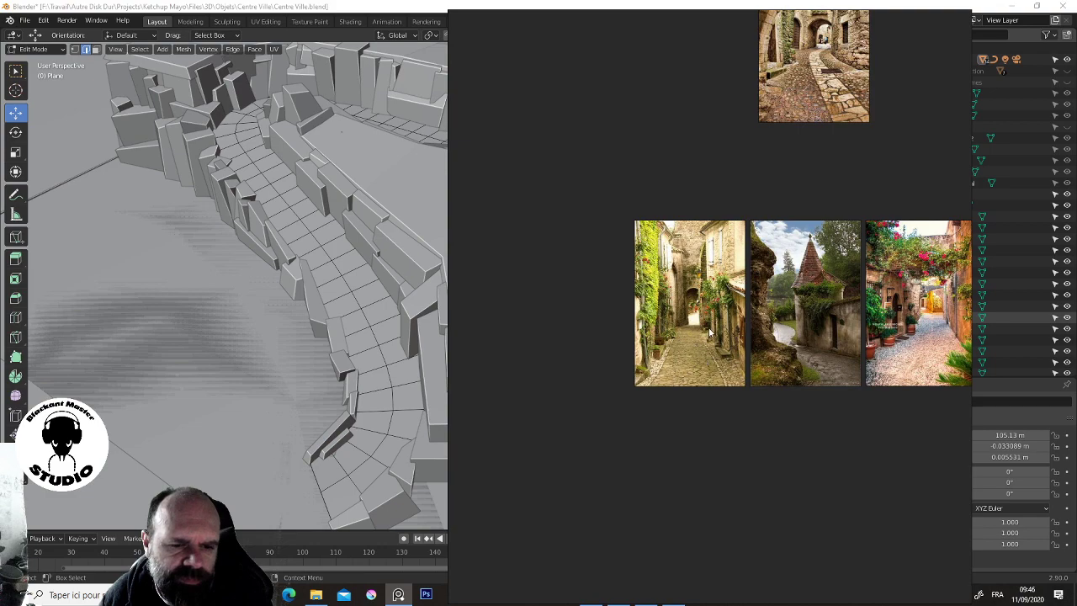
{"action": "mouse_move", "coordinate": [316, 244]}
{"action": "middle_mouse_down"}
{"action": "mouse_move", "coordinate": [302, 229]}
{"action": "mouse_move", "coordinate": [134, 309]}
{"action": "middle_mouse_up"}
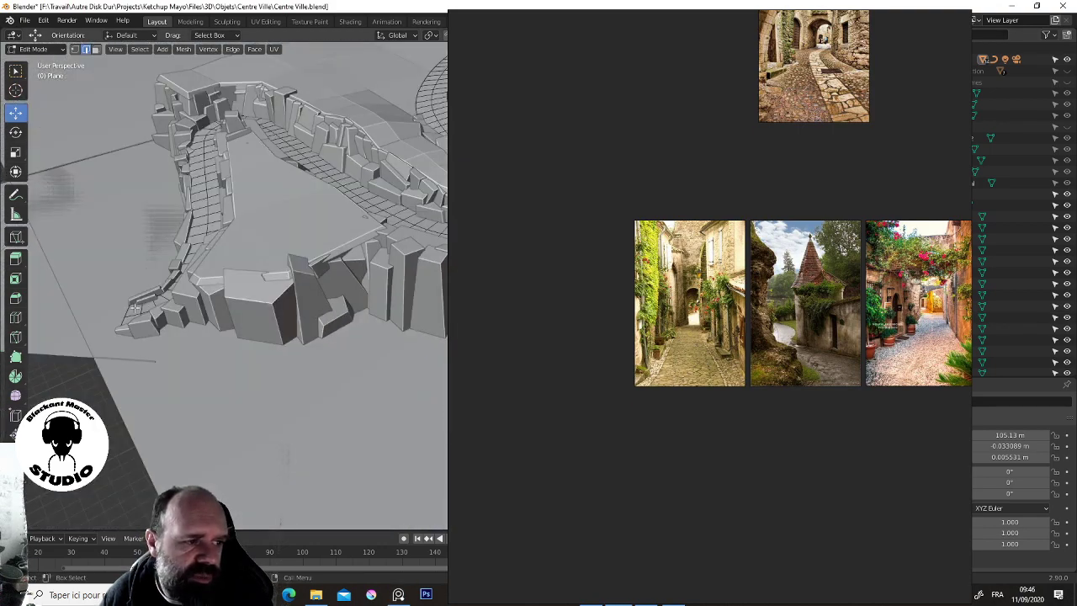
Orbit over the winding street, frame the curved path strip, then fit the ivy alley photo in PureRef
{"action": "middle_click_drag", "start_coordinate": [262, 126], "coordinate": [341, 187]}
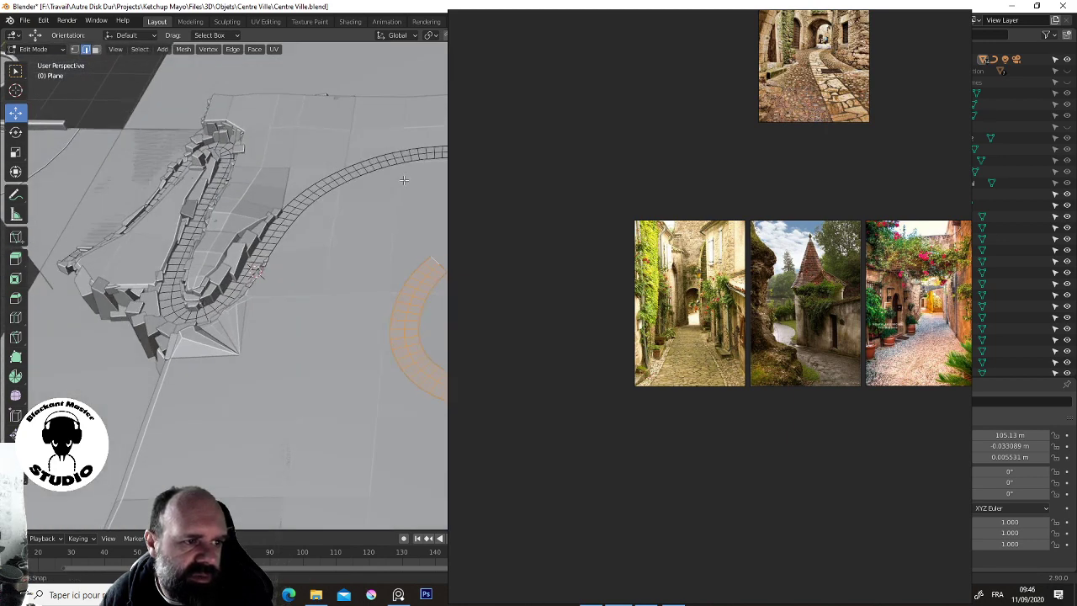
{"action": "key", "text": "KP_Decimal"}
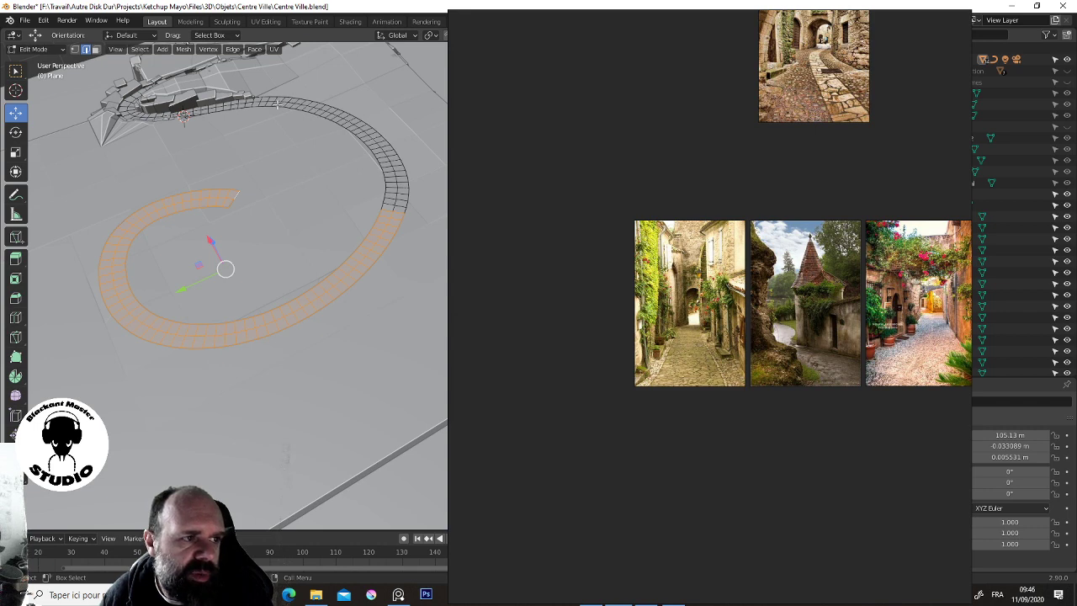
{"action": "middle_click_drag", "start_coordinate": [223, 189], "coordinate": [330, 169]}
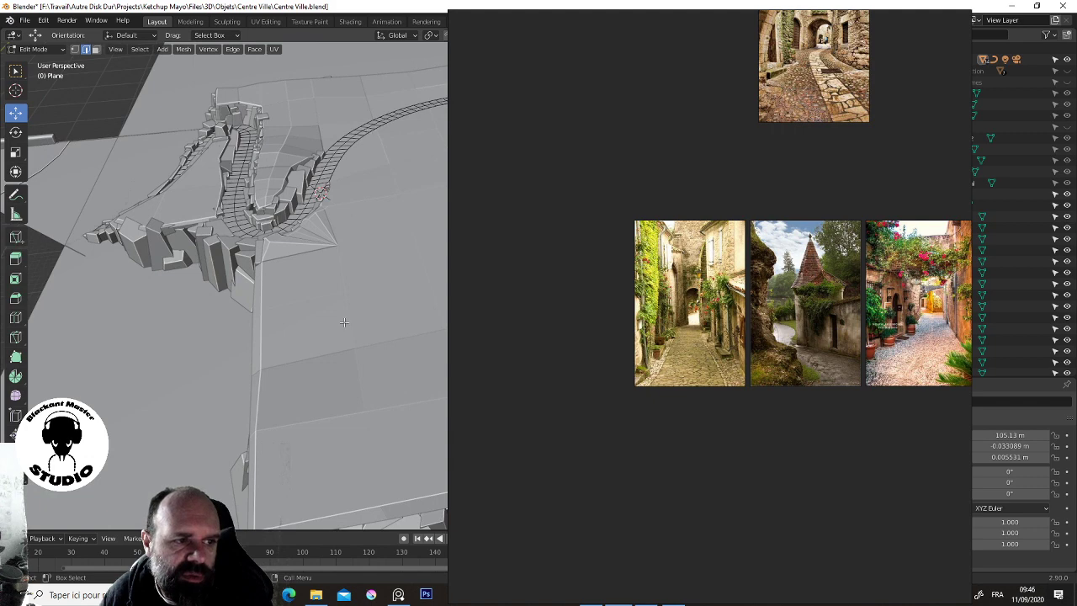
{"action": "double_click", "coordinate": [706, 338]}
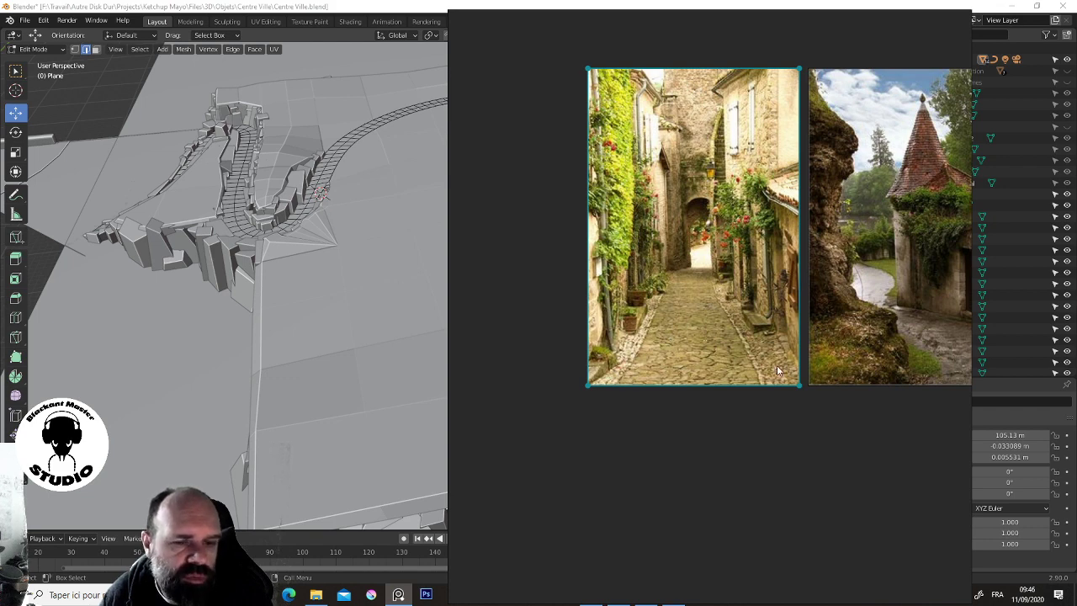
Shift the ivy alley photo left and the tower photo down-left on the board
{"action": "scroll", "coordinate": [752, 241], "scroll_direction": "down", "scroll_amount": 5}
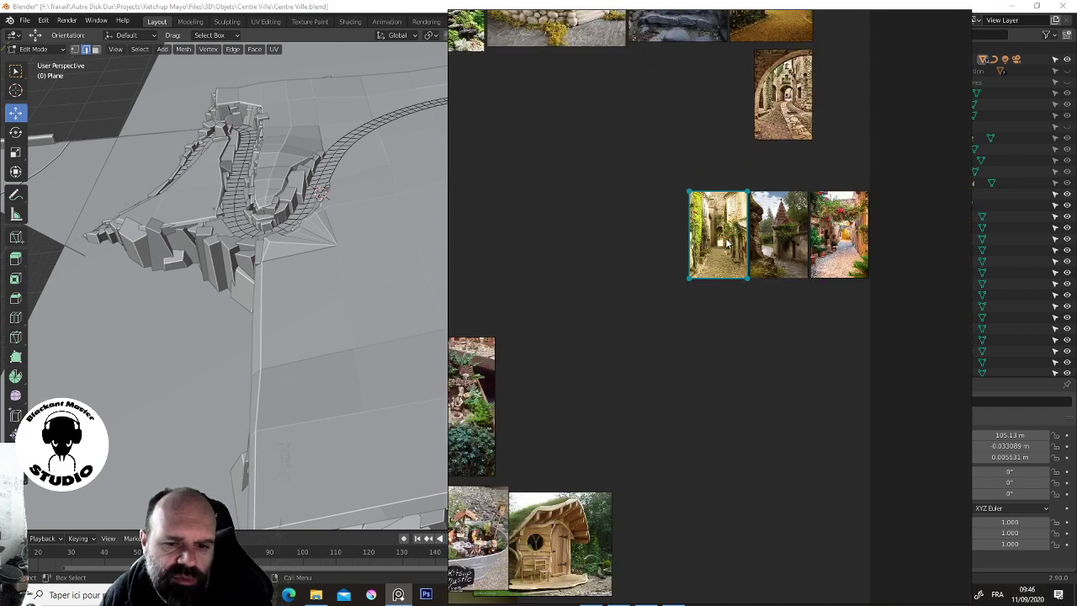
{"action": "middle_click_drag", "start_coordinate": [732, 252], "coordinate": [857, 260]}
{"action": "mouse_move", "coordinate": [857, 253]}
{"action": "left_mouse_down"}
{"action": "mouse_move", "coordinate": [569, 253]}
{"action": "mouse_move", "coordinate": [523, 206]}
{"action": "left_mouse_up"}
{"action": "scroll", "coordinate": [923, 245], "scroll_direction": "up", "scroll_amount": 5}
{"action": "scroll", "coordinate": [923, 246], "scroll_direction": "up", "scroll_amount": 4}
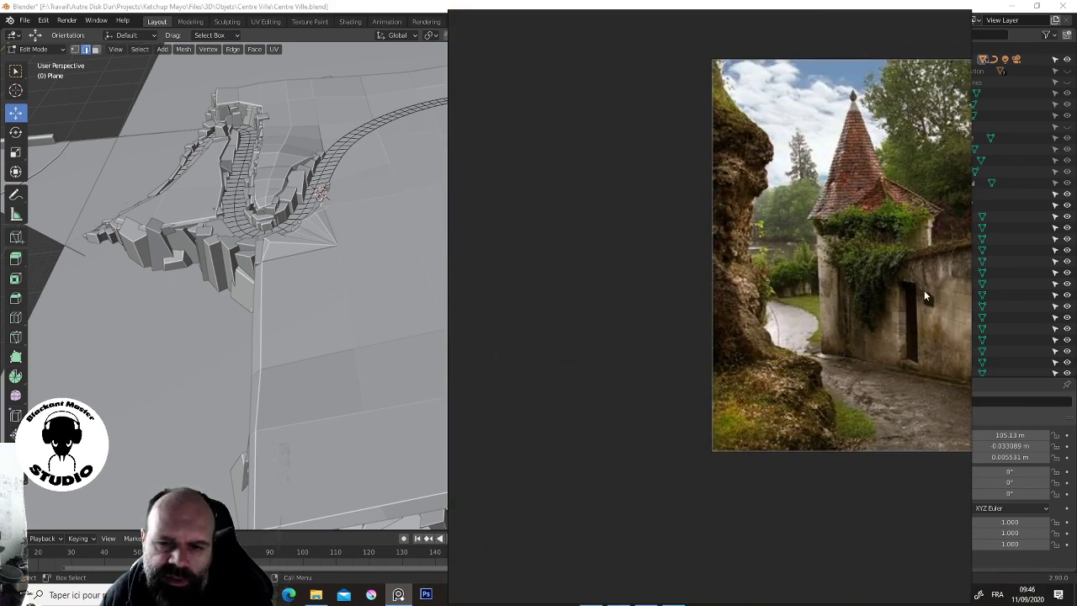
{"action": "left_click_drag", "start_coordinate": [923, 294], "coordinate": [796, 276]}
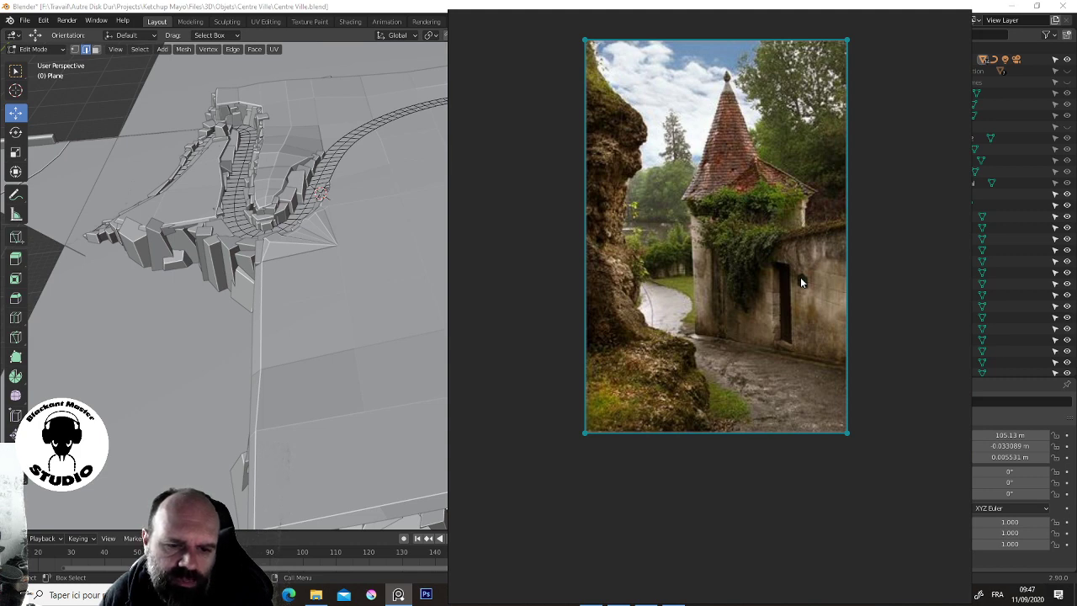
{"action": "scroll", "coordinate": [800, 277], "scroll_direction": "down", "scroll_amount": 10}
{"action": "mouse_move", "coordinate": [801, 277]}
{"action": "left_mouse_down"}
{"action": "mouse_move", "coordinate": [770, 344]}
{"action": "mouse_move", "coordinate": [657, 430]}
{"action": "left_mouse_up"}
Move the flowered alley photo left and place the arch photo beside it
{"action": "left_click", "coordinate": [865, 292]}
{"action": "scroll", "coordinate": [860, 287], "scroll_direction": "up", "scroll_amount": 8}
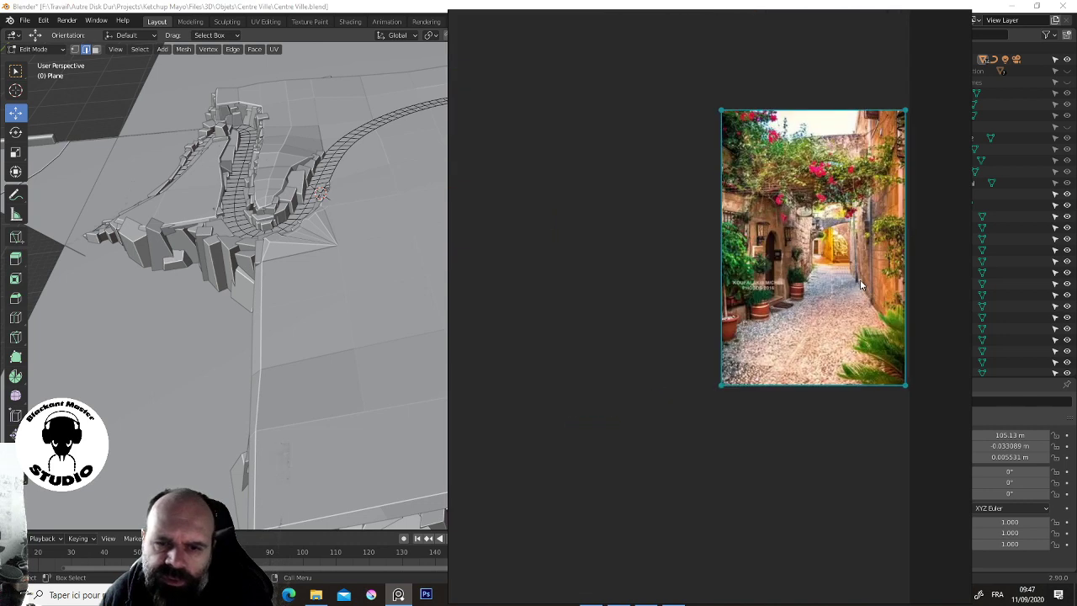
{"action": "scroll", "coordinate": [860, 285], "scroll_direction": "up", "scroll_amount": 3}
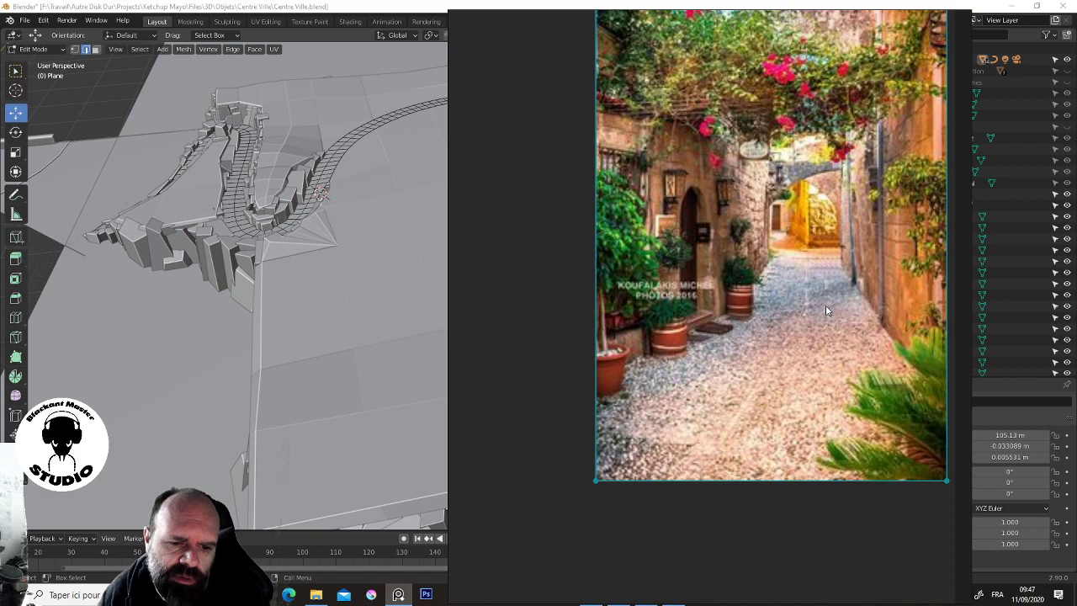
{"action": "scroll", "coordinate": [824, 293], "scroll_direction": "down", "scroll_amount": 5}
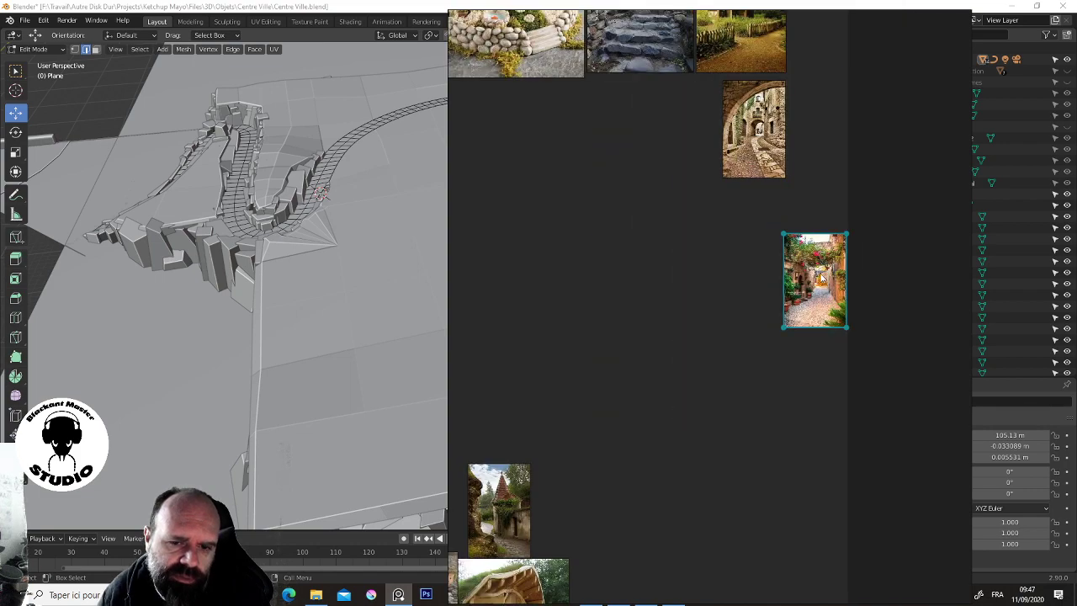
{"action": "left_click_drag", "start_coordinate": [824, 293], "coordinate": [499, 240]}
{"action": "left_click_drag", "start_coordinate": [775, 134], "coordinate": [535, 228]}
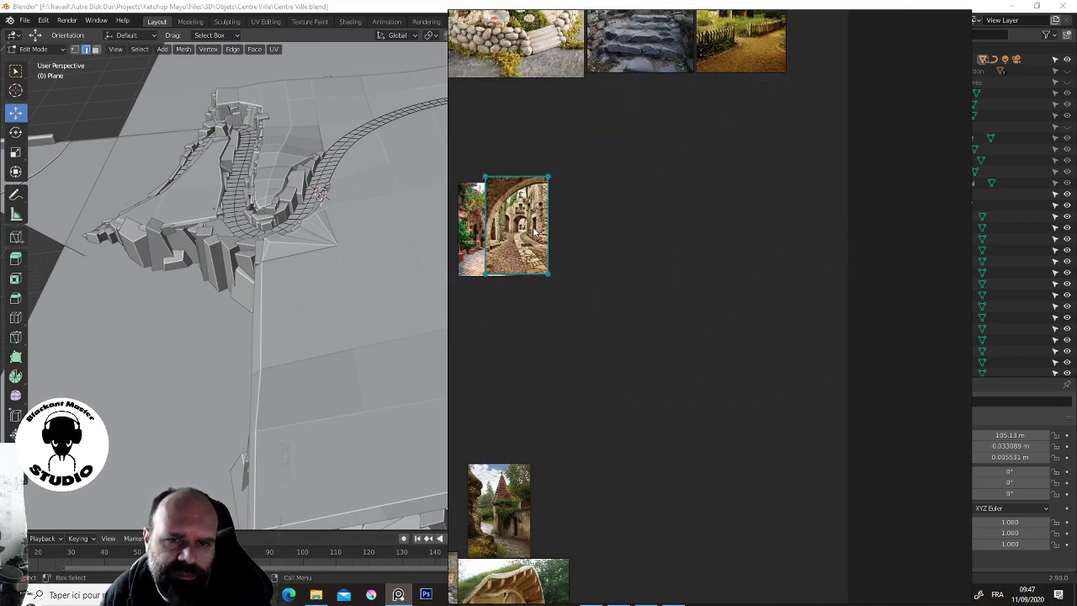
Move the cottage photo to the far left, set the stairs photo beside the arch, and enlarge the fairy-garden photo
{"action": "middle_click_drag", "start_coordinate": [746, 81], "coordinate": [873, 235]}
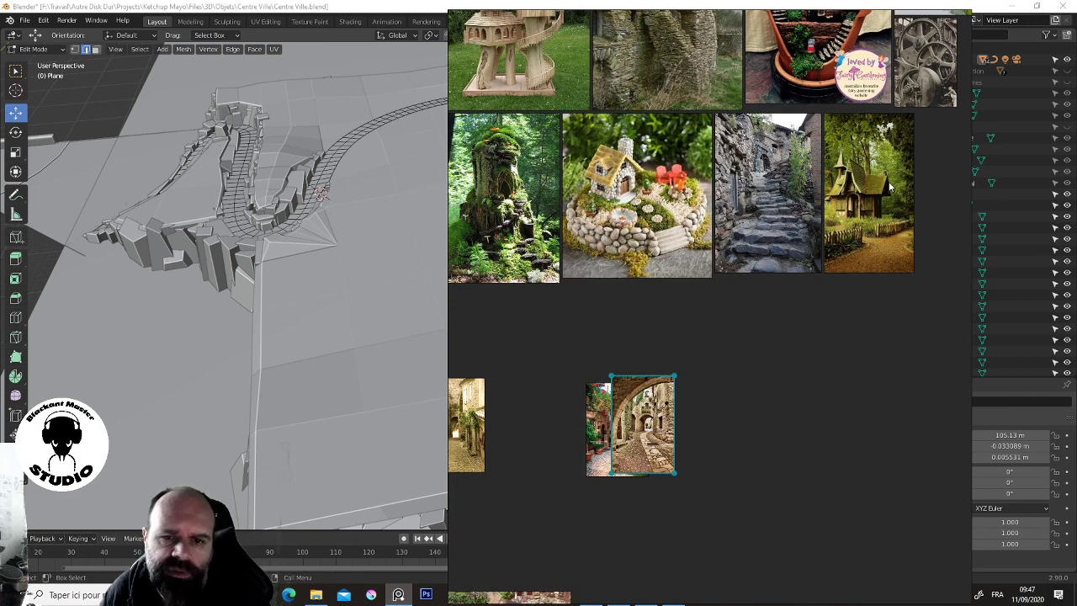
{"action": "left_click_drag", "start_coordinate": [890, 189], "coordinate": [805, 455]}
{"action": "scroll", "coordinate": [835, 287], "scroll_direction": "down", "scroll_amount": 3}
{"action": "middle_click_drag", "start_coordinate": [881, 210], "coordinate": [873, 156]}
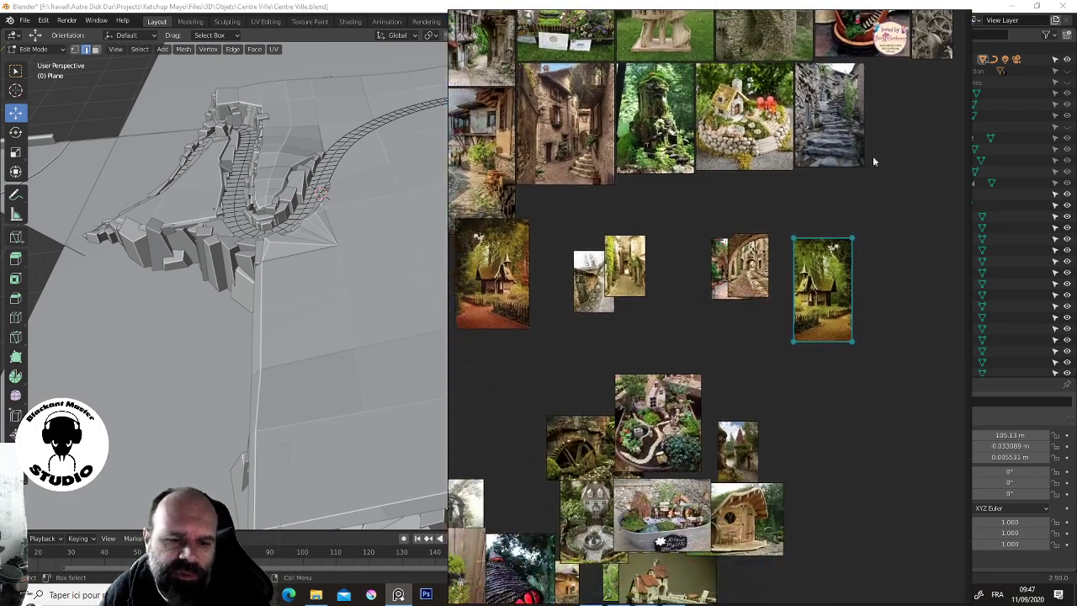
{"action": "left_click_drag", "start_coordinate": [829, 291], "coordinate": [458, 272]}
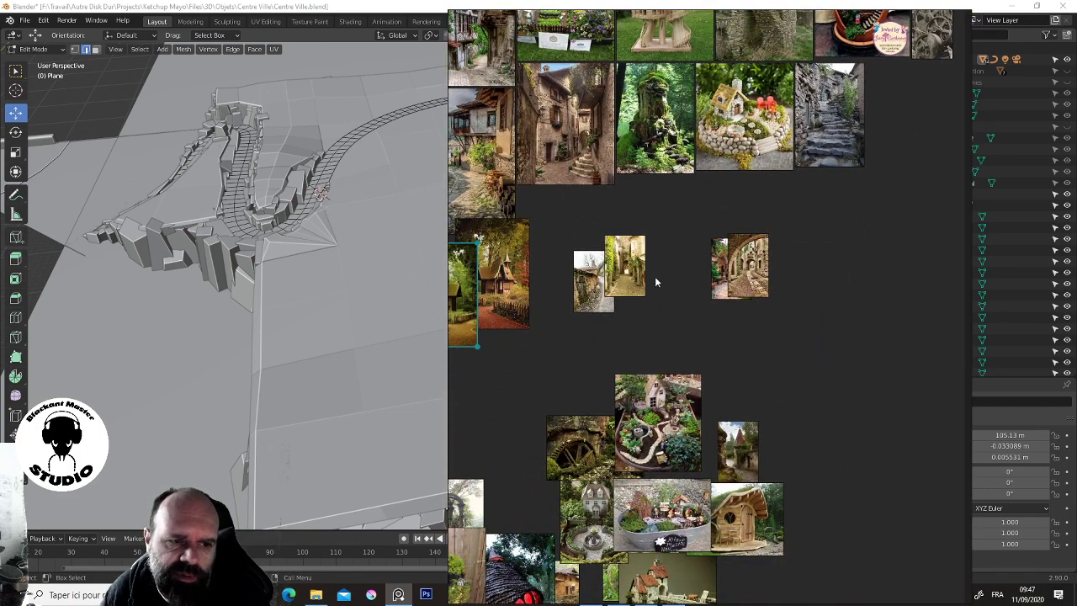
{"action": "middle_click_drag", "start_coordinate": [788, 158], "coordinate": [818, 233]}
{"action": "mouse_move", "coordinate": [874, 184]}
{"action": "left_mouse_down"}
{"action": "mouse_move", "coordinate": [854, 351]}
{"action": "mouse_move", "coordinate": [801, 513]}
{"action": "left_mouse_up"}
{"action": "double_click", "coordinate": [788, 199]}
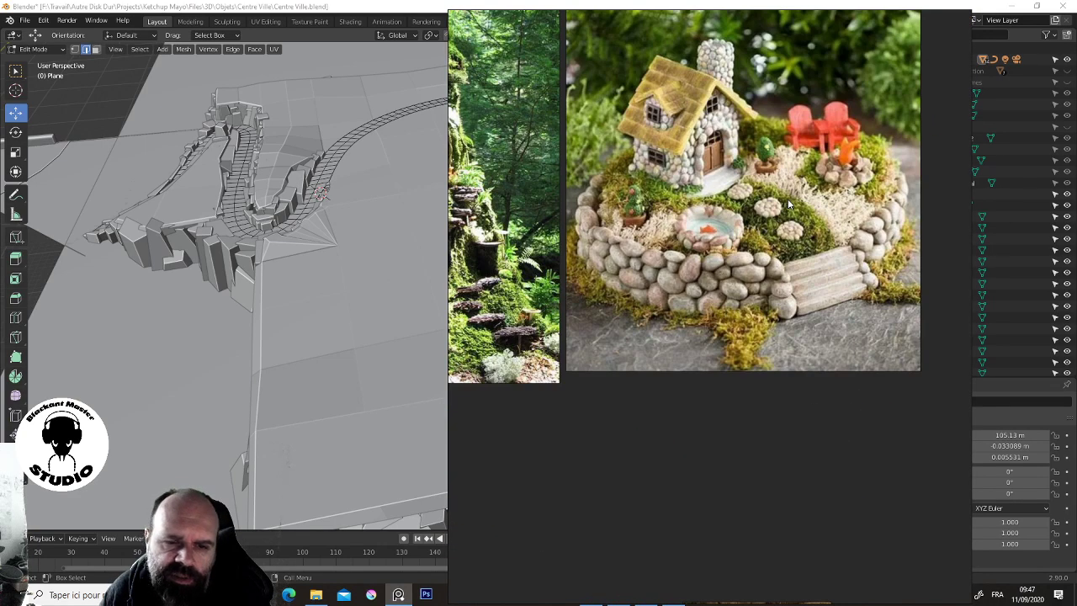
Drop the fairy-garden, tree, alley, street and flower-pot photos into the lower cluster
{"action": "double_click", "coordinate": [787, 199]}
{"action": "left_click_drag", "start_coordinate": [787, 199], "coordinate": [764, 399]}
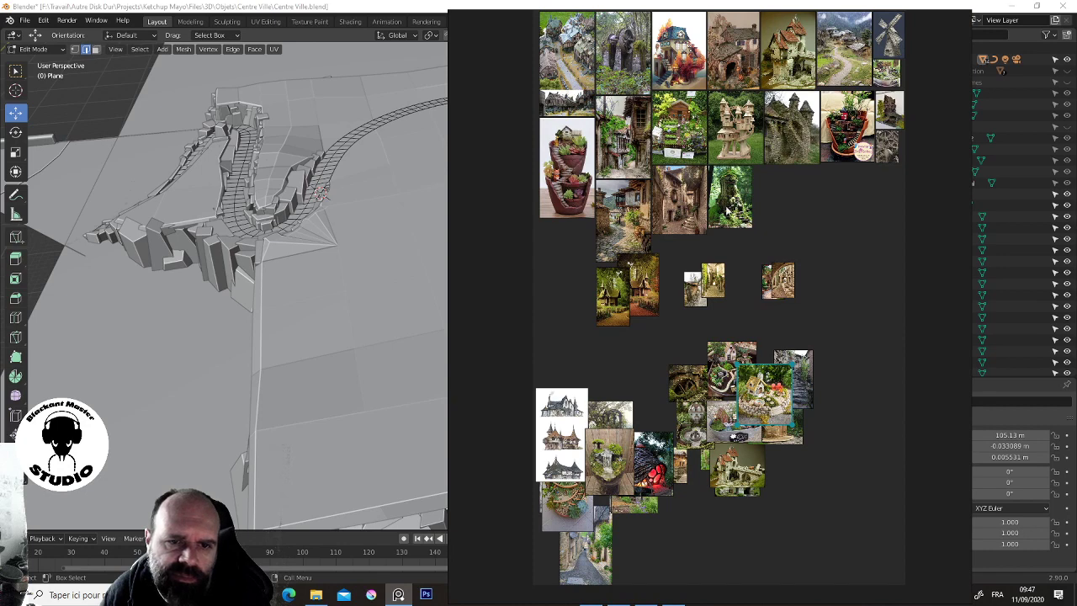
{"action": "left_click_drag", "start_coordinate": [729, 212], "coordinate": [742, 386]}
{"action": "left_click_drag", "start_coordinate": [688, 217], "coordinate": [701, 407]}
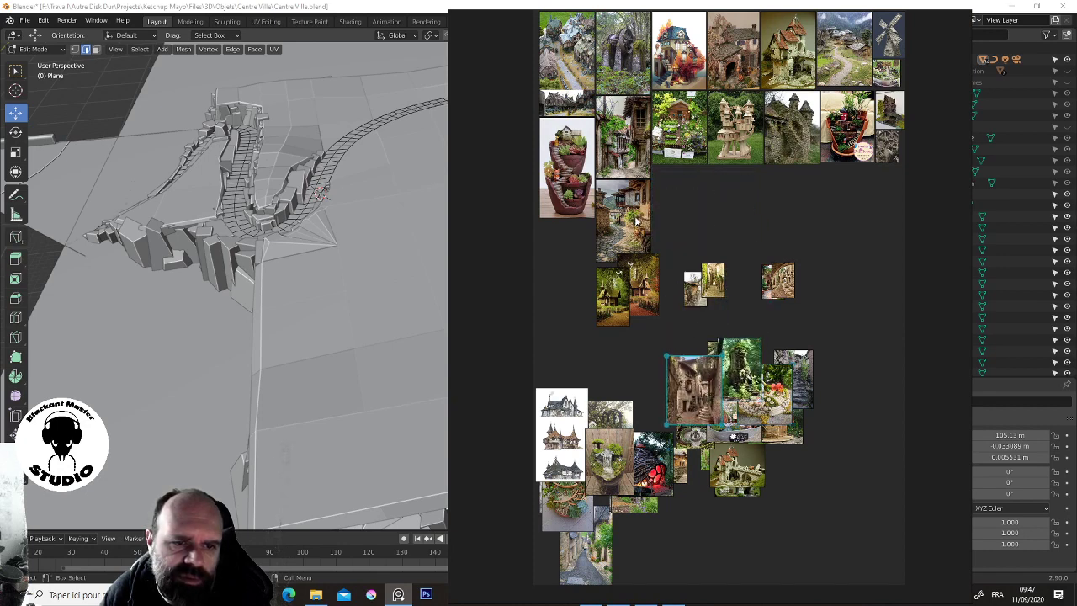
{"action": "left_click_drag", "start_coordinate": [637, 221], "coordinate": [586, 292]}
{"action": "mouse_move", "coordinate": [579, 210]}
{"action": "left_mouse_down"}
{"action": "mouse_move", "coordinate": [644, 376]}
{"action": "mouse_move", "coordinate": [666, 523]}
{"action": "left_mouse_up"}
Move the alley, flower-pot, castle and tower photos down into the cluster
{"action": "scroll", "coordinate": [623, 147], "scroll_direction": "up", "scroll_amount": 7}
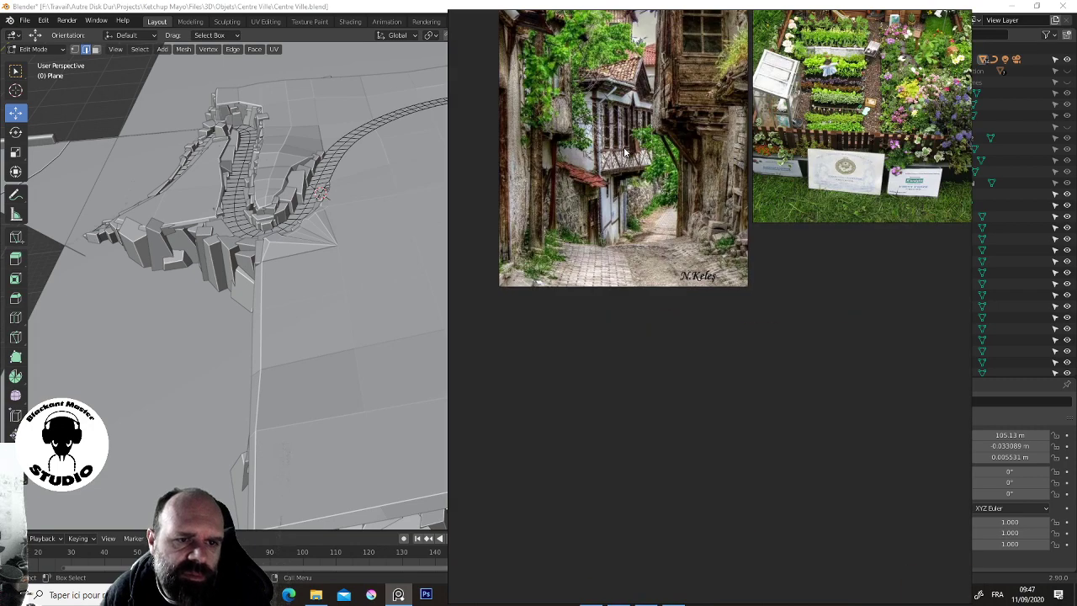
{"action": "scroll", "coordinate": [624, 146], "scroll_direction": "down", "scroll_amount": 7}
{"action": "left_click_drag", "start_coordinate": [623, 147], "coordinate": [669, 282]}
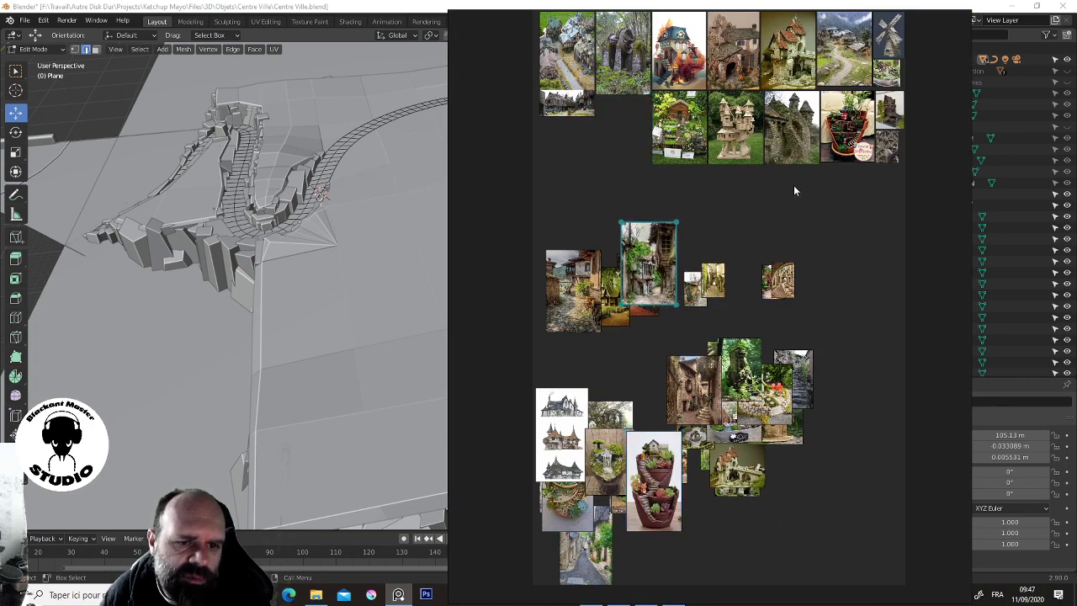
{"action": "left_click_drag", "start_coordinate": [871, 160], "coordinate": [756, 441]}
{"action": "left_click_drag", "start_coordinate": [792, 157], "coordinate": [788, 383]}
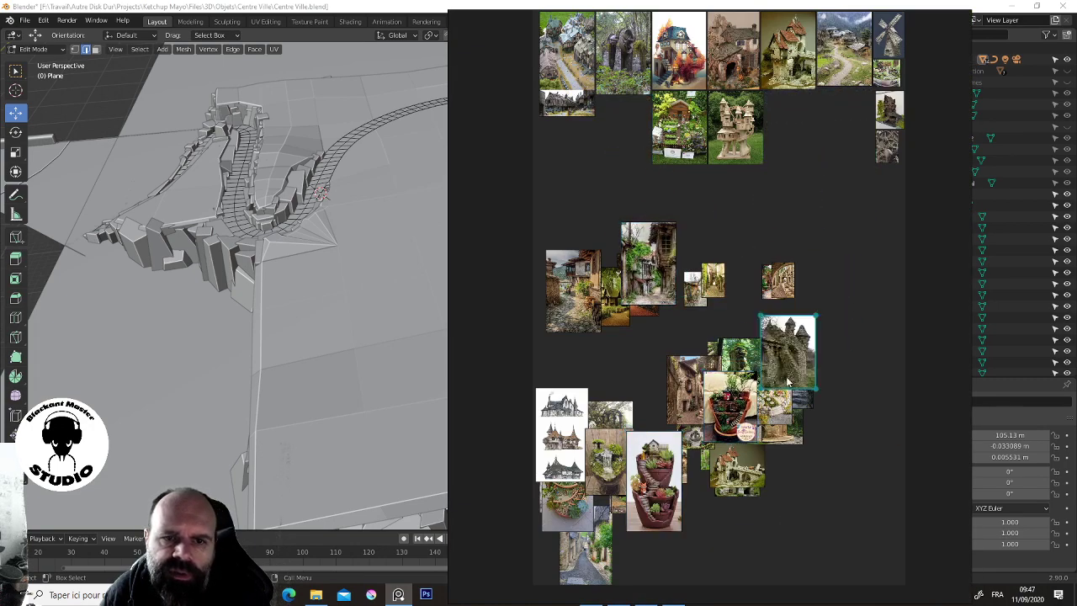
{"action": "left_click_drag", "start_coordinate": [745, 131], "coordinate": [732, 389]}
{"action": "scroll", "coordinate": [671, 120], "scroll_direction": "up", "scroll_amount": 5}
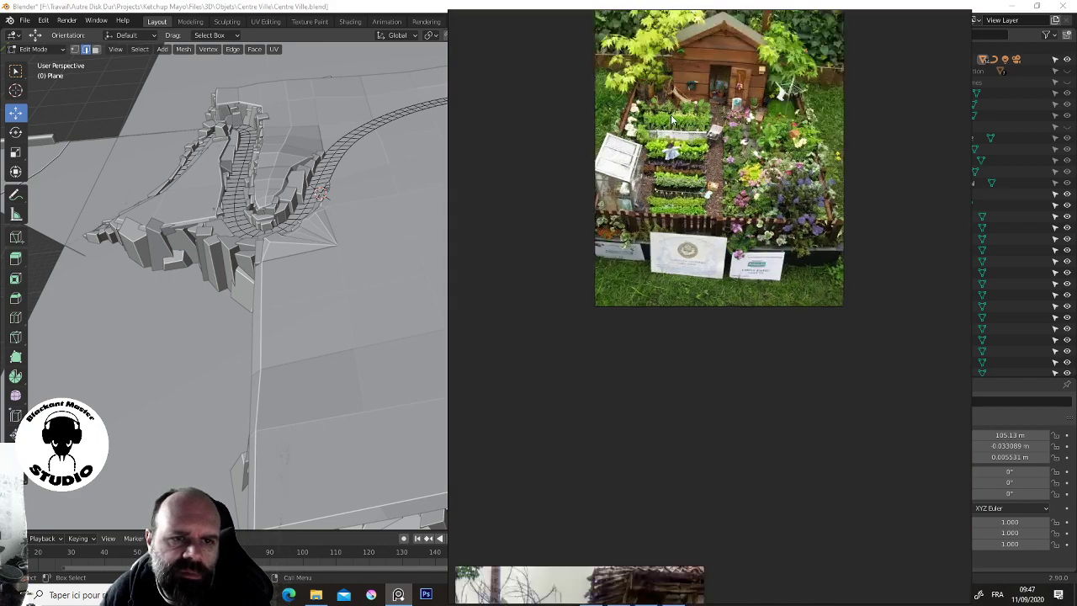
{"action": "scroll", "coordinate": [671, 120], "scroll_direction": "up", "scroll_amount": 3}
{"action": "scroll", "coordinate": [670, 114], "scroll_direction": "down", "scroll_amount": 8}
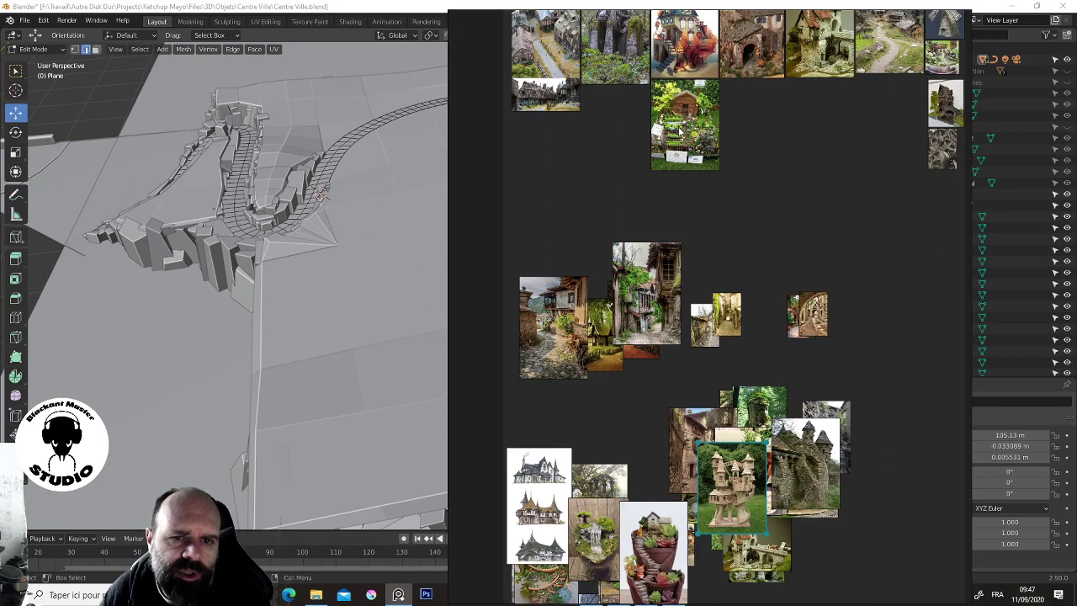
Move the garden photo lower and add two small photos to the bottom cluster
{"action": "left_click_drag", "start_coordinate": [679, 128], "coordinate": [812, 295]}
{"action": "middle_click_drag", "start_coordinate": [931, 292], "coordinate": [834, 242]}
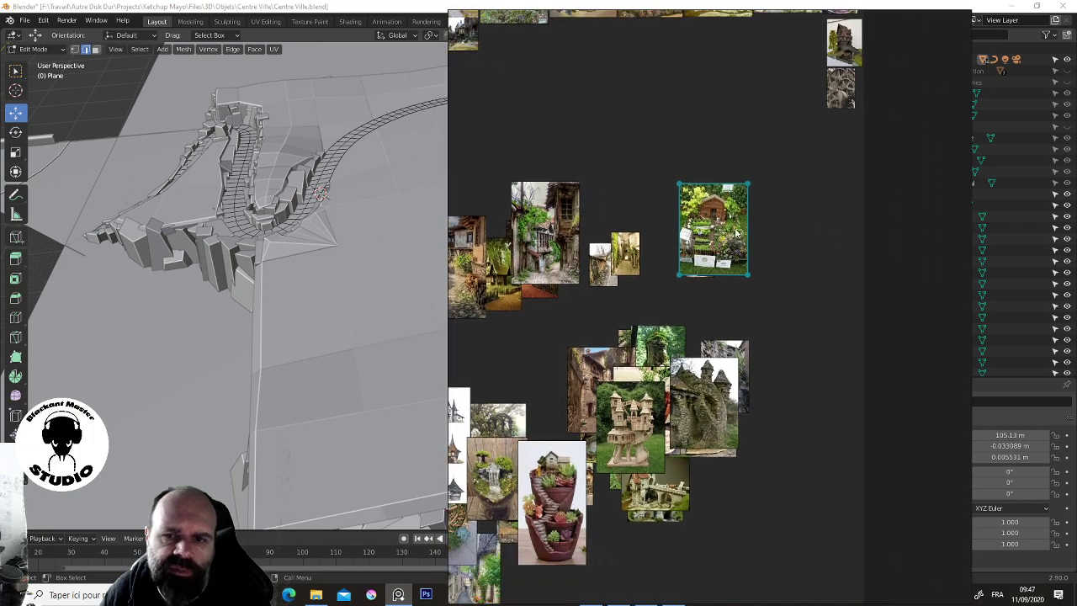
{"action": "left_click_drag", "start_coordinate": [718, 240], "coordinate": [761, 445]}
{"action": "middle_click_drag", "start_coordinate": [813, 157], "coordinate": [792, 320]}
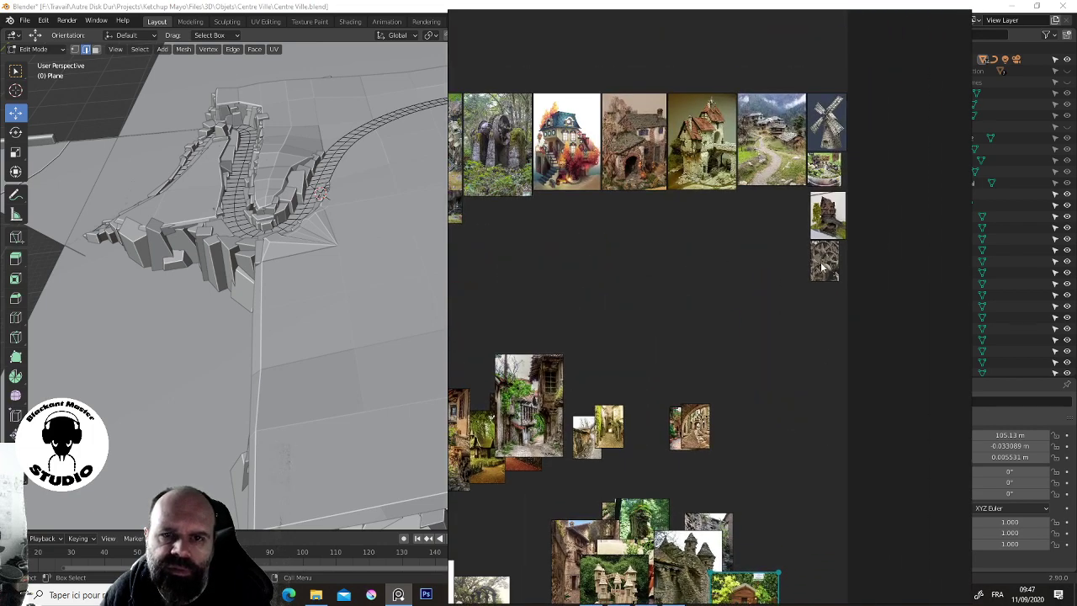
{"action": "left_click_drag", "start_coordinate": [824, 265], "coordinate": [752, 523]}
{"action": "left_click_drag", "start_coordinate": [828, 216], "coordinate": [771, 530]}
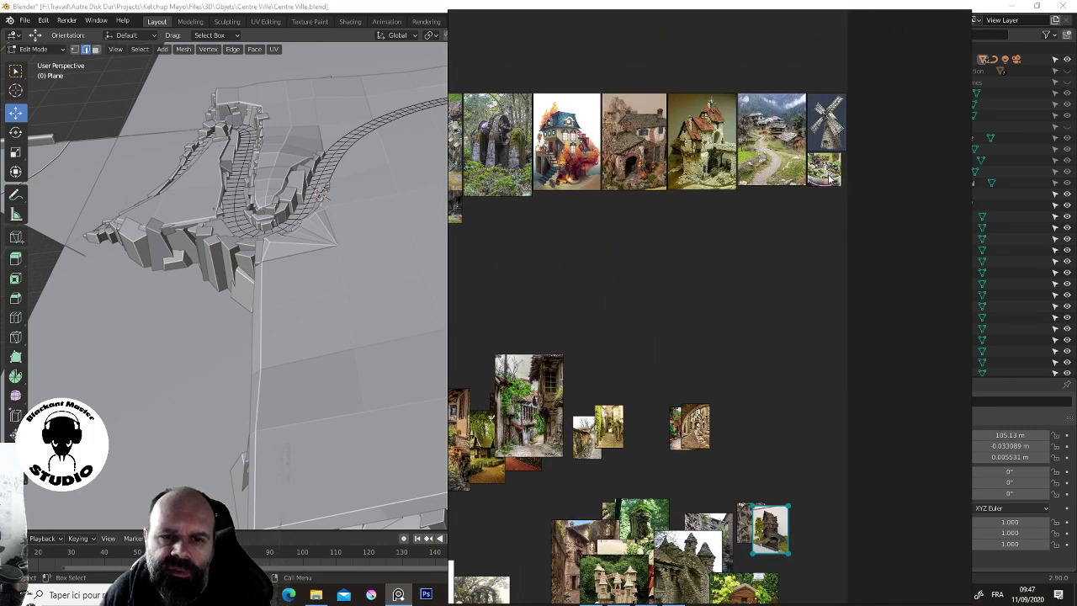
{"action": "scroll", "coordinate": [830, 177], "scroll_direction": "up", "scroll_amount": 5}
{"action": "scroll", "coordinate": [831, 160], "scroll_direction": "up", "scroll_amount": 5}
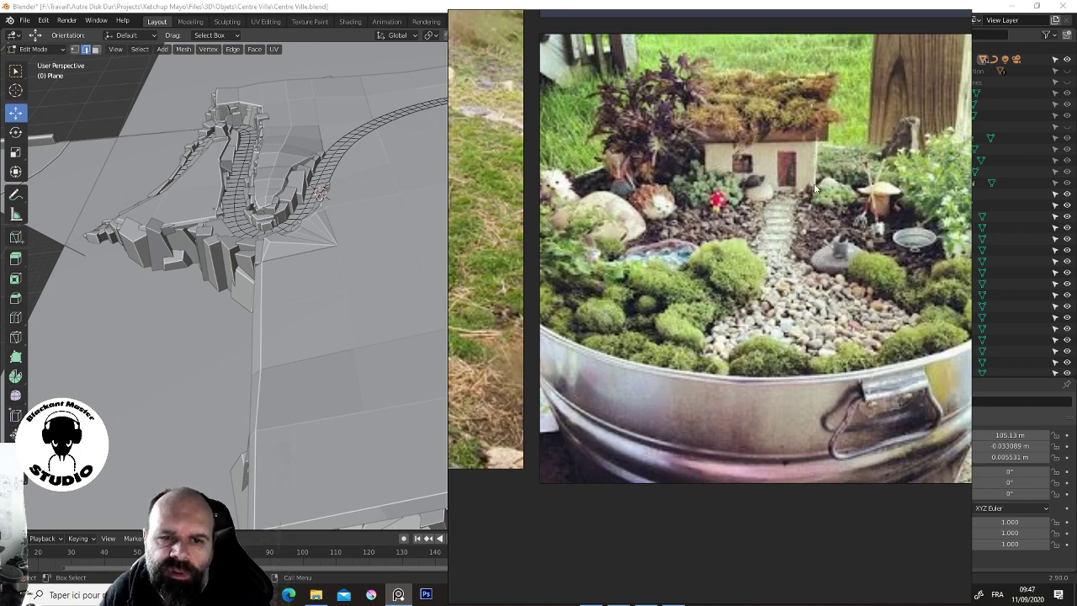
{"action": "scroll", "coordinate": [799, 270], "scroll_direction": "down", "scroll_amount": 5}
{"action": "scroll", "coordinate": [771, 354], "scroll_direction": "down", "scroll_amount": 3}
Bring the village-path, windmill and two house photos from the top row into the cluster
{"action": "middle_click_drag", "start_coordinate": [772, 354], "coordinate": [857, 189]}
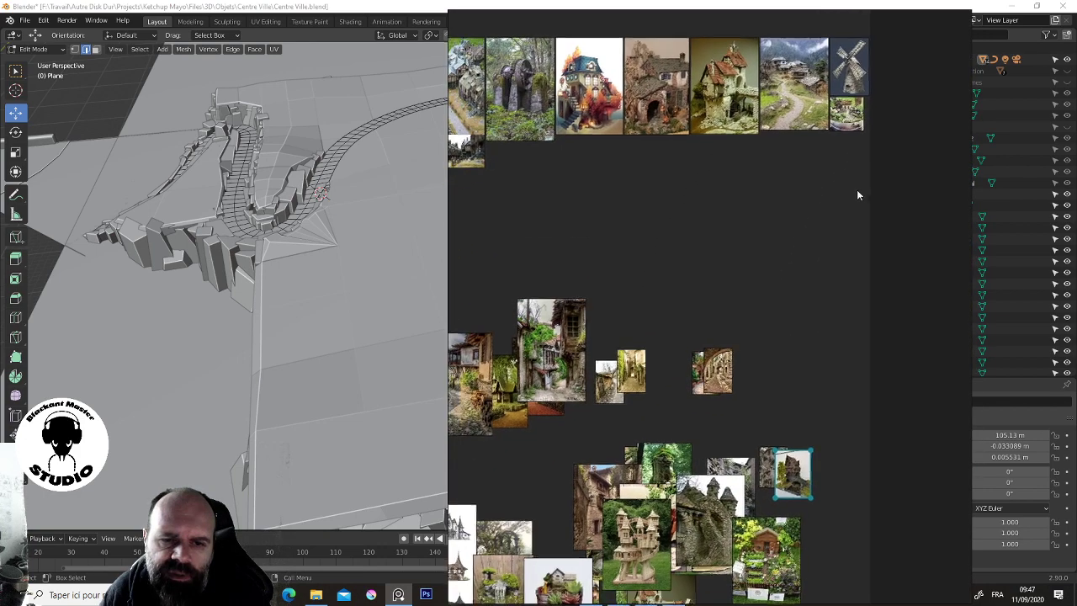
{"action": "mouse_move", "coordinate": [802, 113]}
{"action": "left_mouse_down"}
{"action": "mouse_move", "coordinate": [802, 246]}
{"action": "mouse_move", "coordinate": [673, 340]}
{"action": "left_mouse_up"}
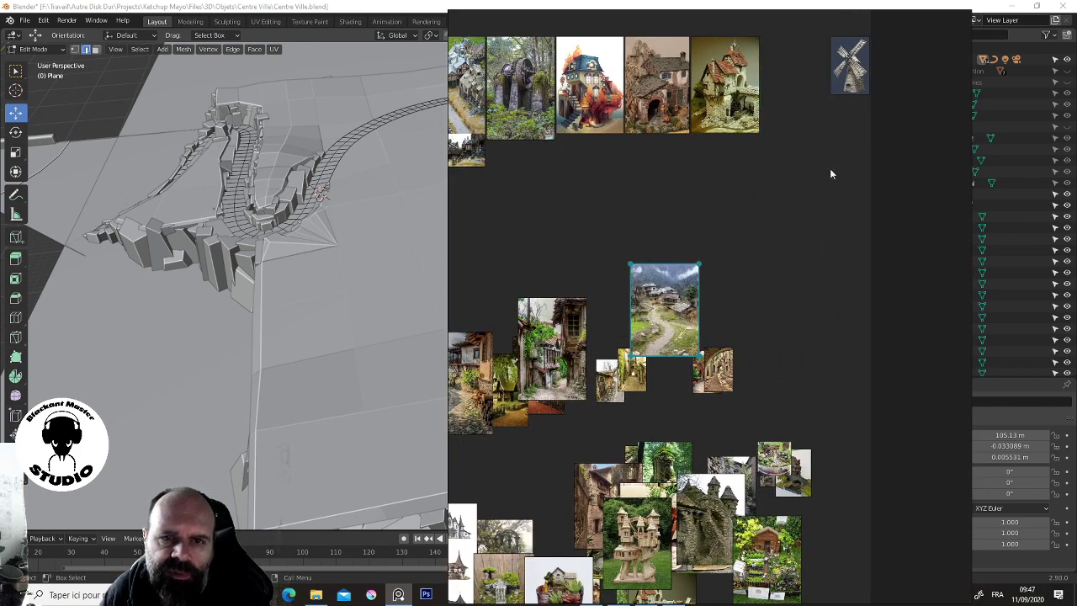
{"action": "left_click_drag", "start_coordinate": [848, 80], "coordinate": [711, 465]}
{"action": "left_click", "coordinate": [727, 101]}
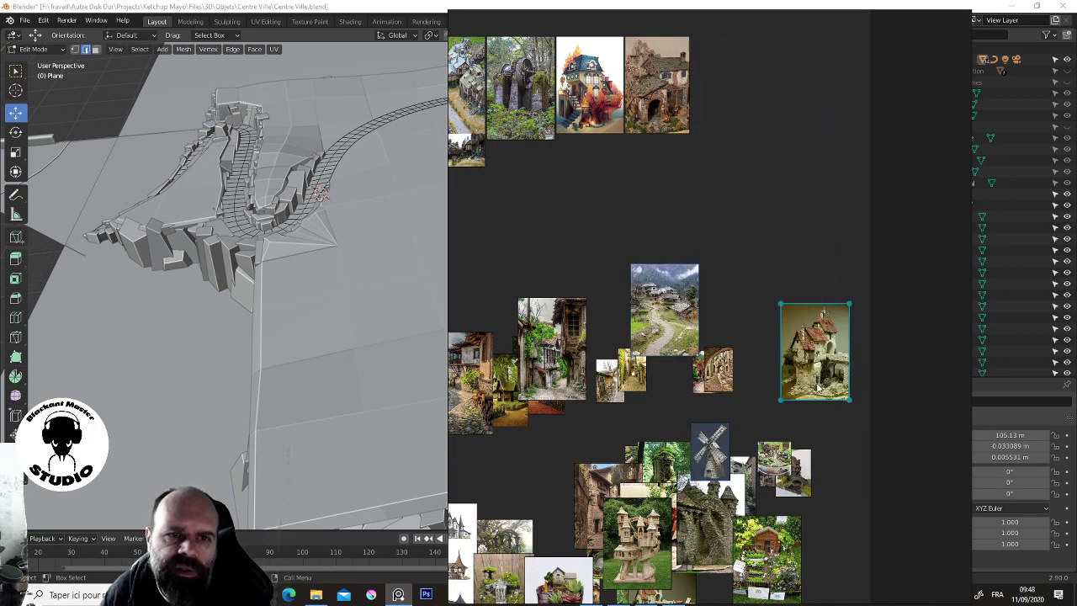
{"action": "left_click_drag", "start_coordinate": [727, 101], "coordinate": [704, 487]}
{"action": "left_click", "coordinate": [663, 84]}
{"action": "left_click_drag", "start_coordinate": [663, 84], "coordinate": [673, 456]}
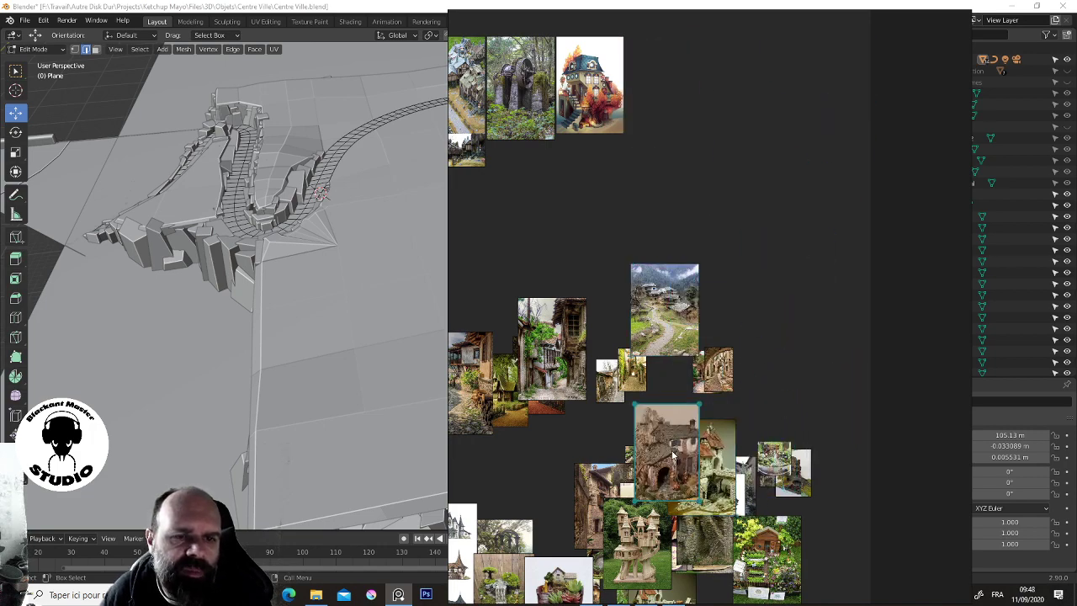
{"action": "scroll", "coordinate": [673, 501], "scroll_direction": "up", "scroll_amount": 5}
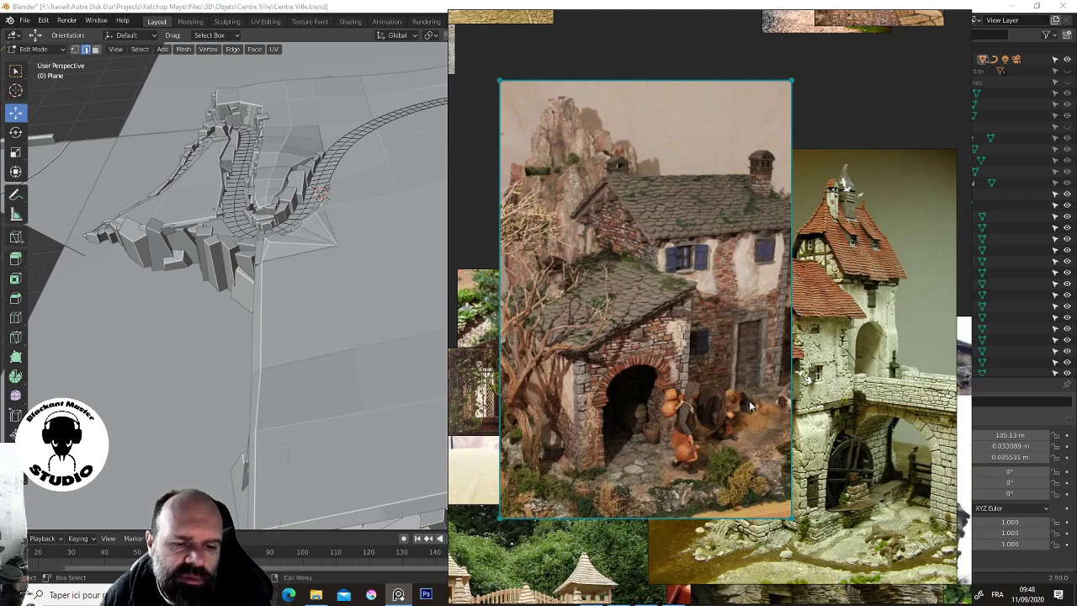
{"action": "scroll", "coordinate": [639, 397], "scroll_direction": "down", "scroll_amount": 5}
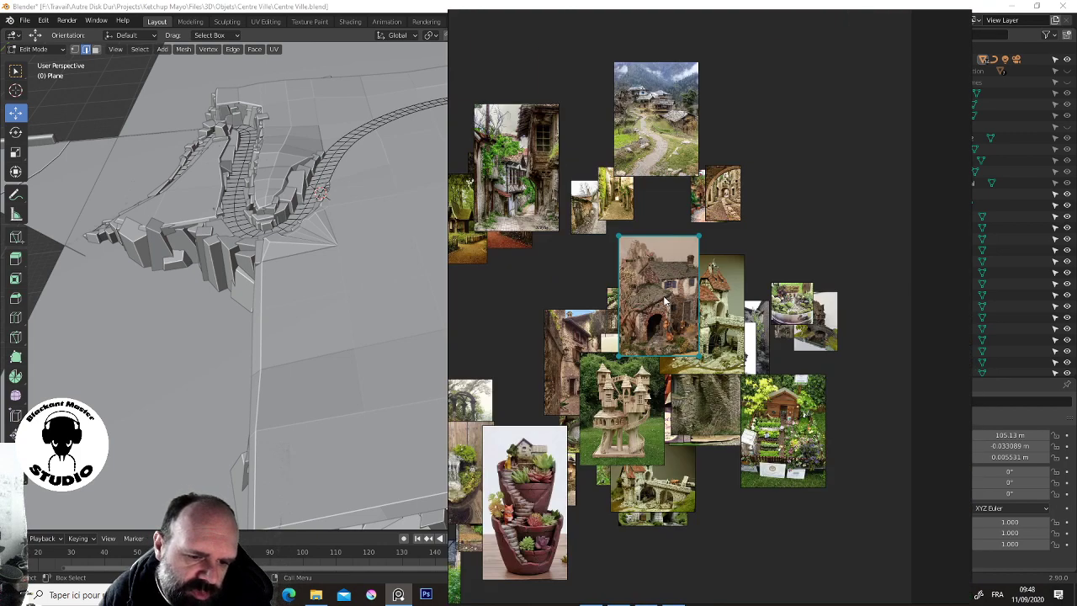
{"action": "scroll", "coordinate": [578, 101], "scroll_direction": "down", "scroll_amount": 3}
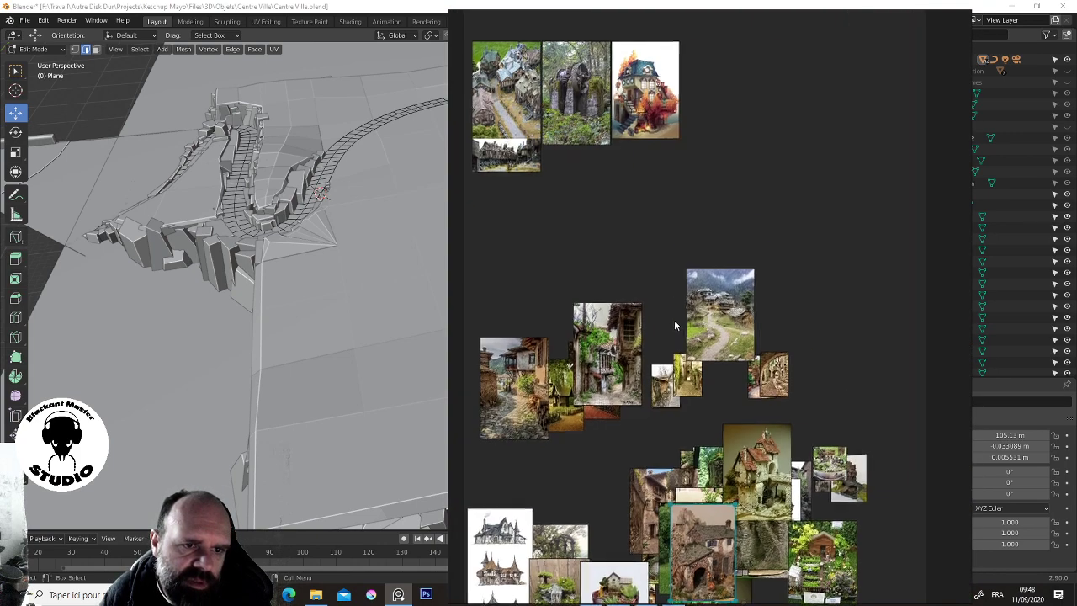
{"action": "scroll", "coordinate": [674, 320], "scroll_direction": "down", "scroll_amount": 2}
{"action": "scroll", "coordinate": [709, 253], "scroll_direction": "up", "scroll_amount": 5}
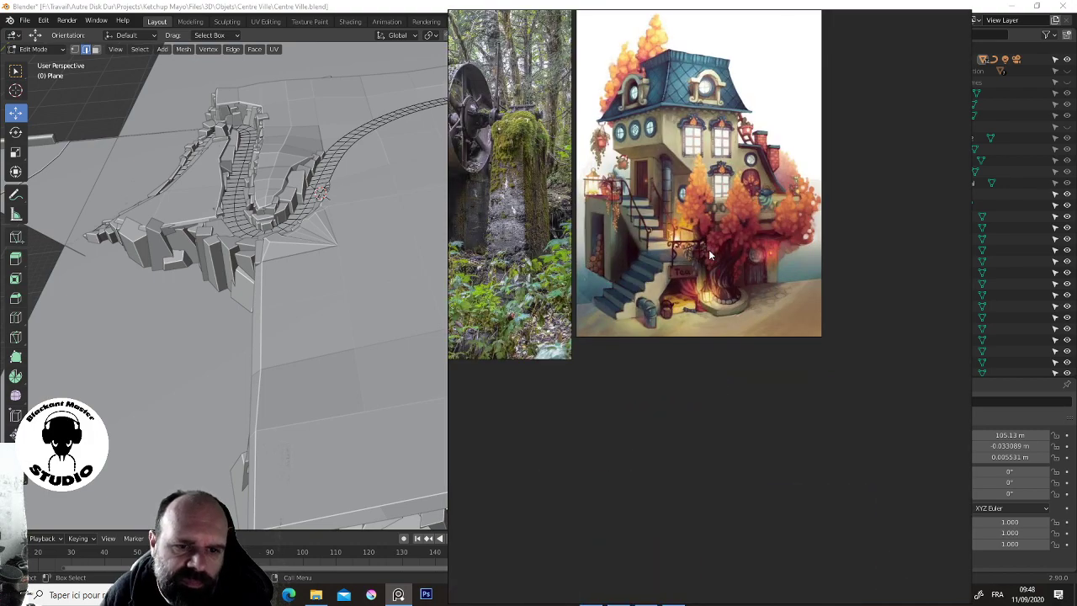
{"action": "scroll", "coordinate": [709, 253], "scroll_direction": "down", "scroll_amount": 5}
{"action": "scroll", "coordinate": [710, 252], "scroll_direction": "down", "scroll_amount": 2}
Move both photos of the top pair down into the lower cluster
{"action": "left_click_drag", "start_coordinate": [710, 244], "coordinate": [665, 492]}
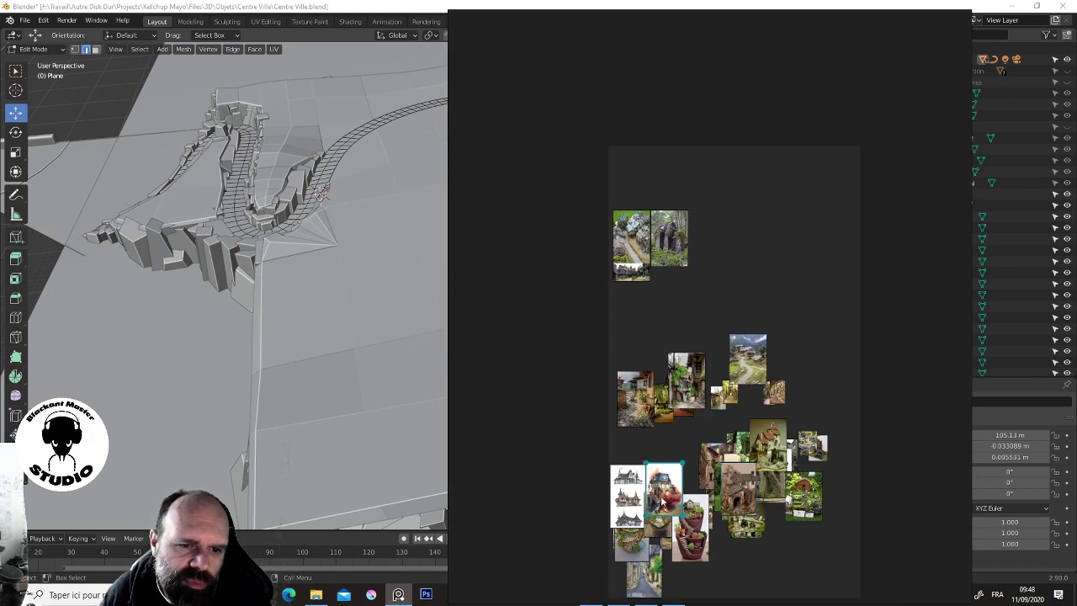
{"action": "scroll", "coordinate": [675, 282], "scroll_direction": "up", "scroll_amount": 5}
{"action": "scroll", "coordinate": [675, 261], "scroll_direction": "down", "scroll_amount": 5}
{"action": "left_click_drag", "start_coordinate": [674, 239], "coordinate": [658, 538]}
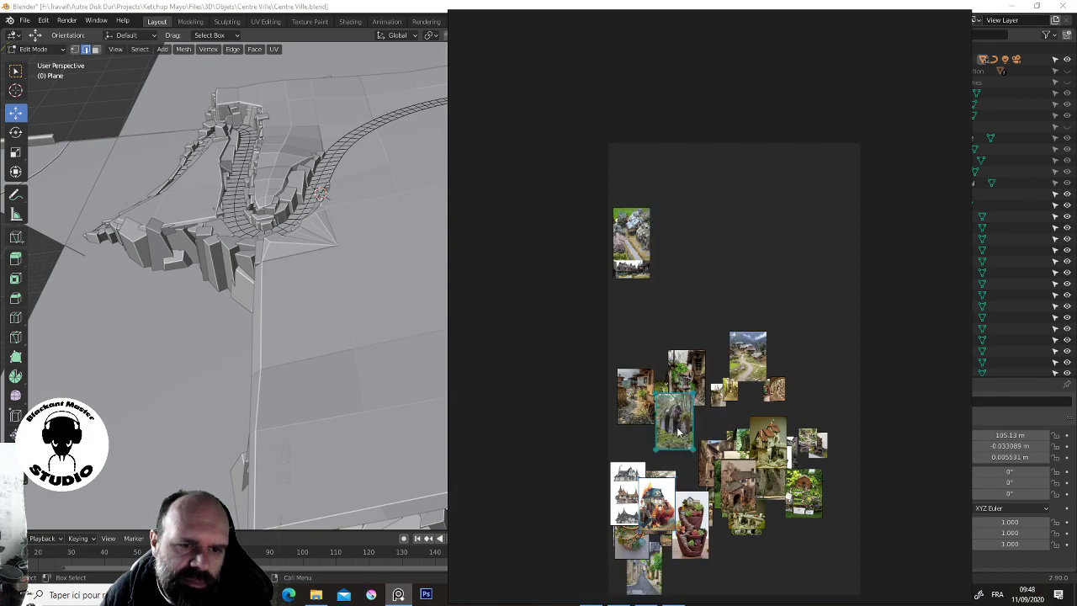
{"action": "scroll", "coordinate": [626, 276], "scroll_direction": "up", "scroll_amount": 5}
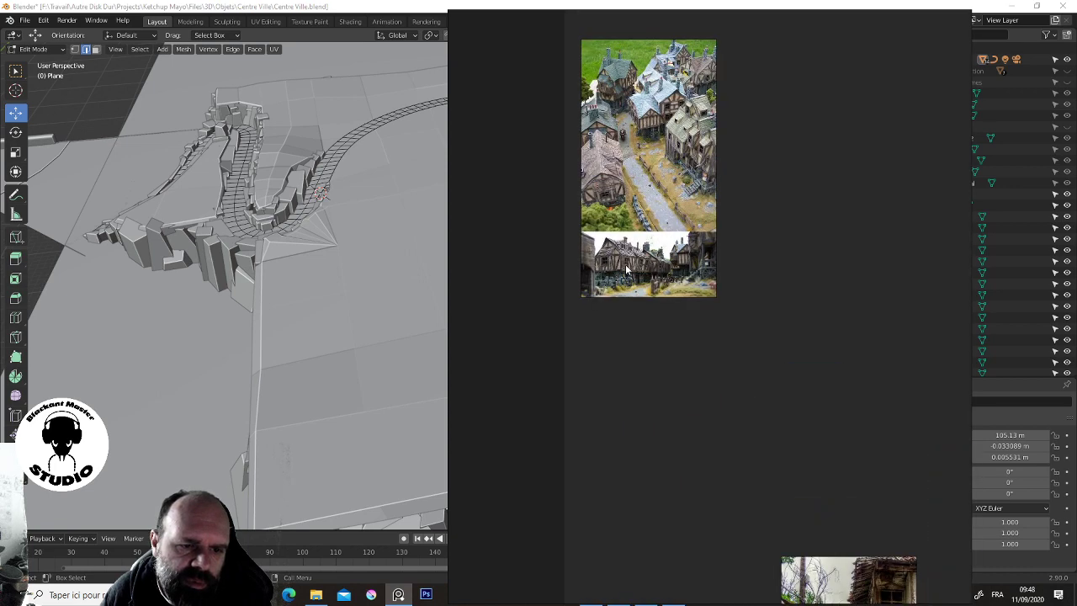
{"action": "scroll", "coordinate": [627, 261], "scroll_direction": "up", "scroll_amount": 3}
{"action": "scroll", "coordinate": [625, 252], "scroll_direction": "up", "scroll_amount": 2}
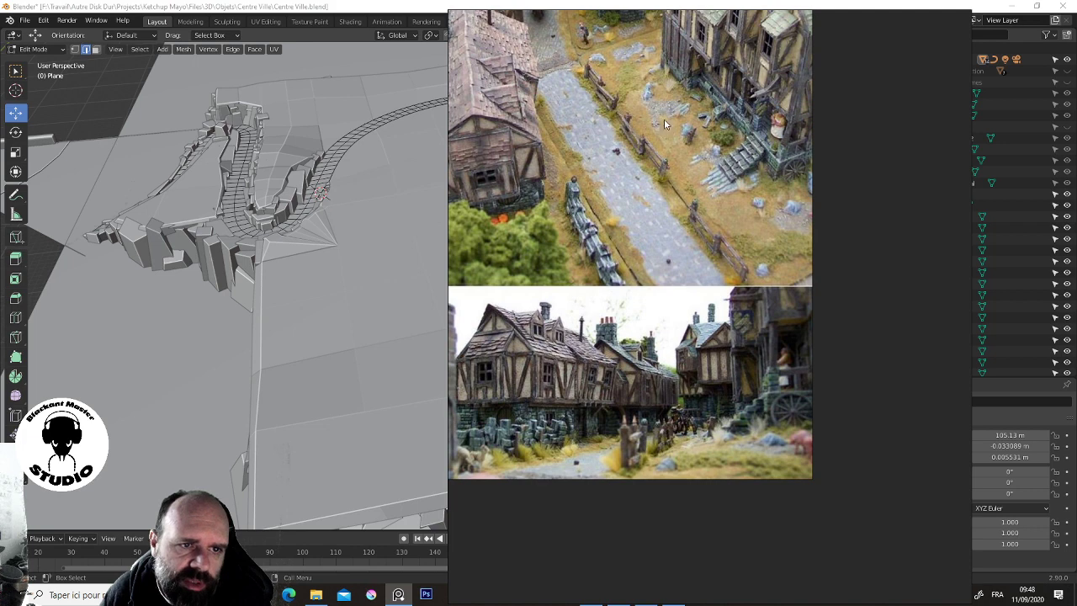
Drop the tall stone-path photo into the lower group and box-select the upper village cluster
{"action": "middle_click_drag", "start_coordinate": [664, 124], "coordinate": [751, 272]}
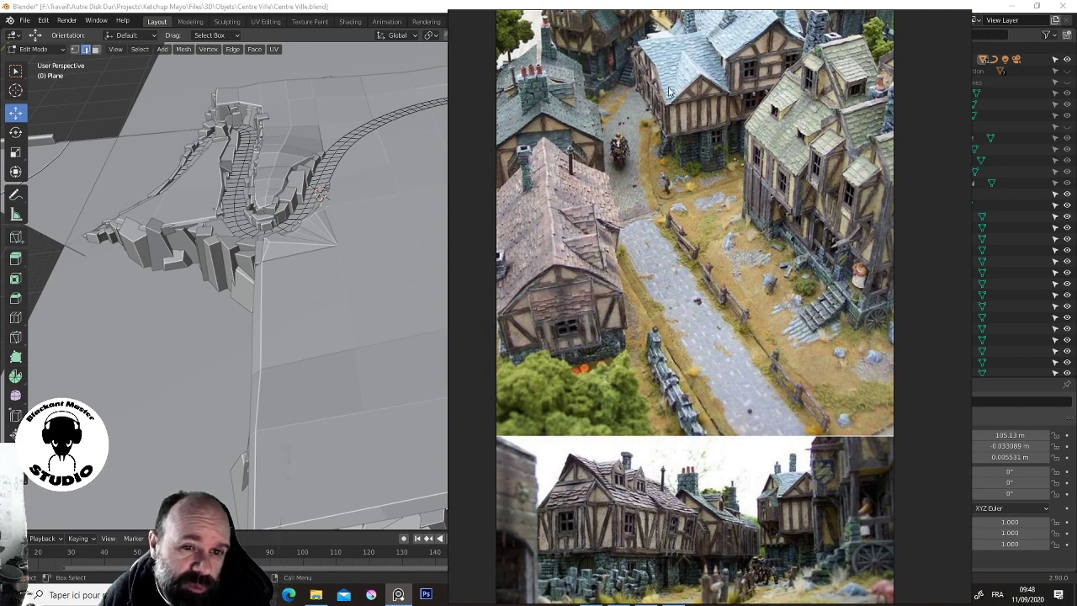
{"action": "scroll", "coordinate": [710, 315], "scroll_direction": "down", "scroll_amount": 1}
{"action": "scroll", "coordinate": [741, 232], "scroll_direction": "down", "scroll_amount": 1}
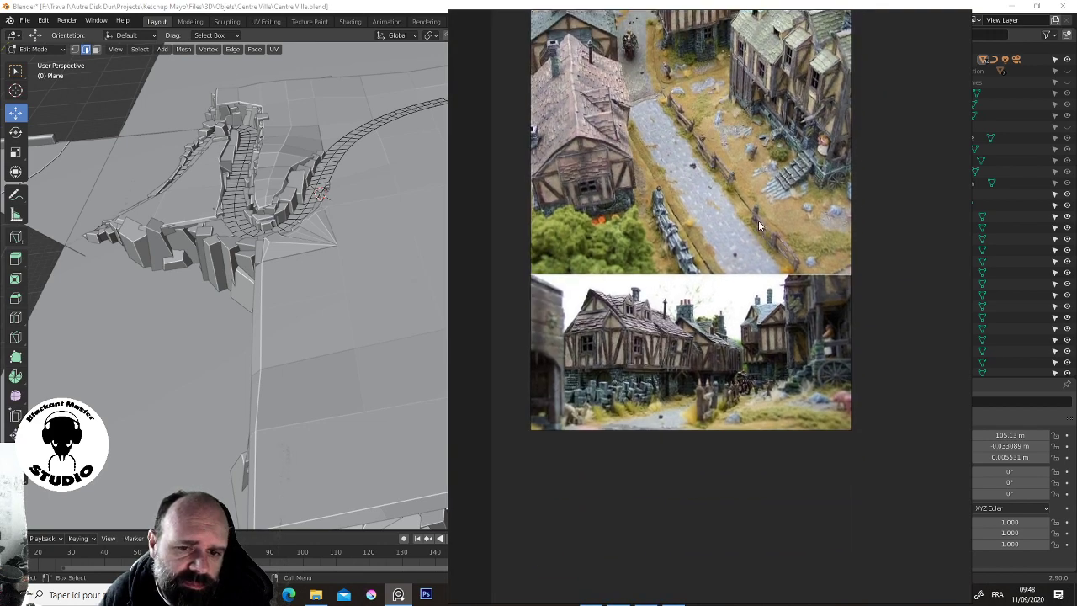
{"action": "scroll", "coordinate": [753, 210], "scroll_direction": "down", "scroll_amount": 1}
{"action": "scroll", "coordinate": [734, 191], "scroll_direction": "down", "scroll_amount": 1}
{"action": "scroll", "coordinate": [734, 190], "scroll_direction": "down", "scroll_amount": 5}
{"action": "mouse_move", "coordinate": [733, 173]}
{"action": "left_mouse_down"}
{"action": "mouse_move", "coordinate": [572, 427]}
{"action": "mouse_move", "coordinate": [859, 557]}
{"action": "left_mouse_up"}
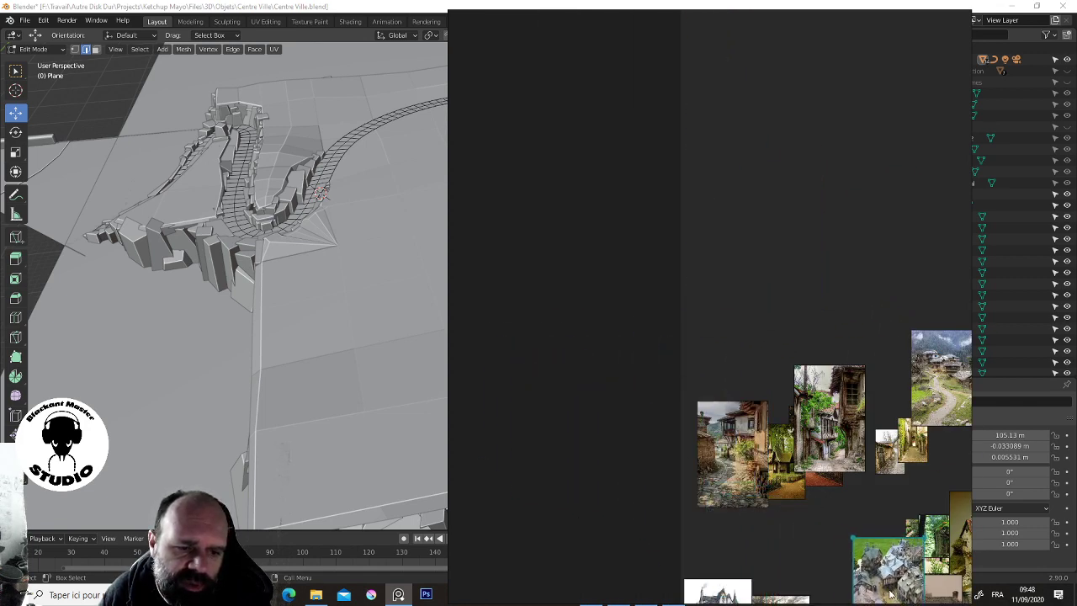
{"action": "scroll", "coordinate": [836, 481], "scroll_direction": "down", "scroll_amount": 1}
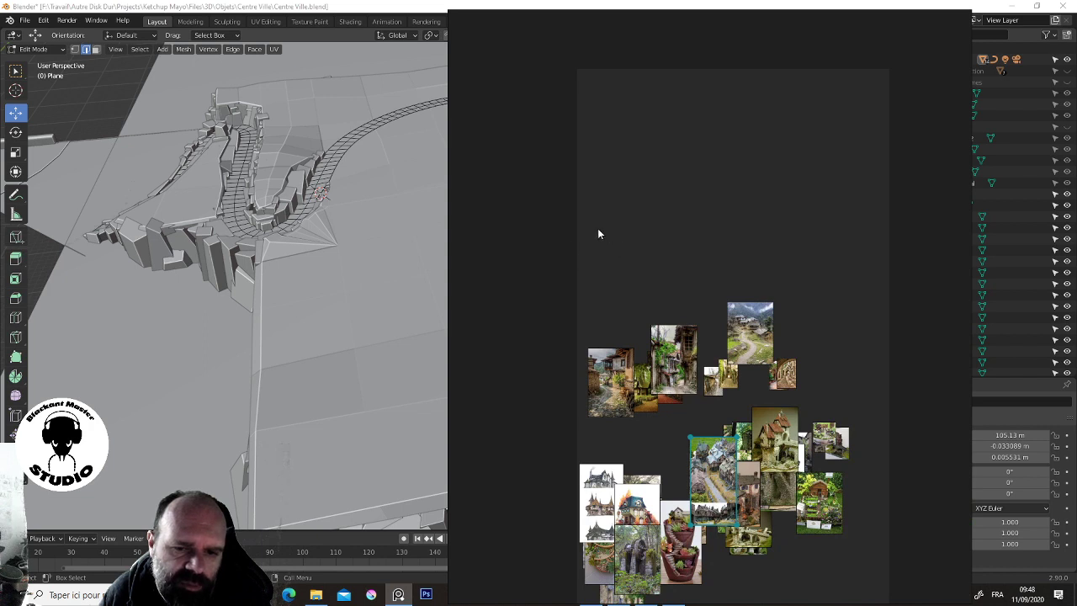
{"action": "left_click_drag", "start_coordinate": [589, 235], "coordinate": [840, 389]}
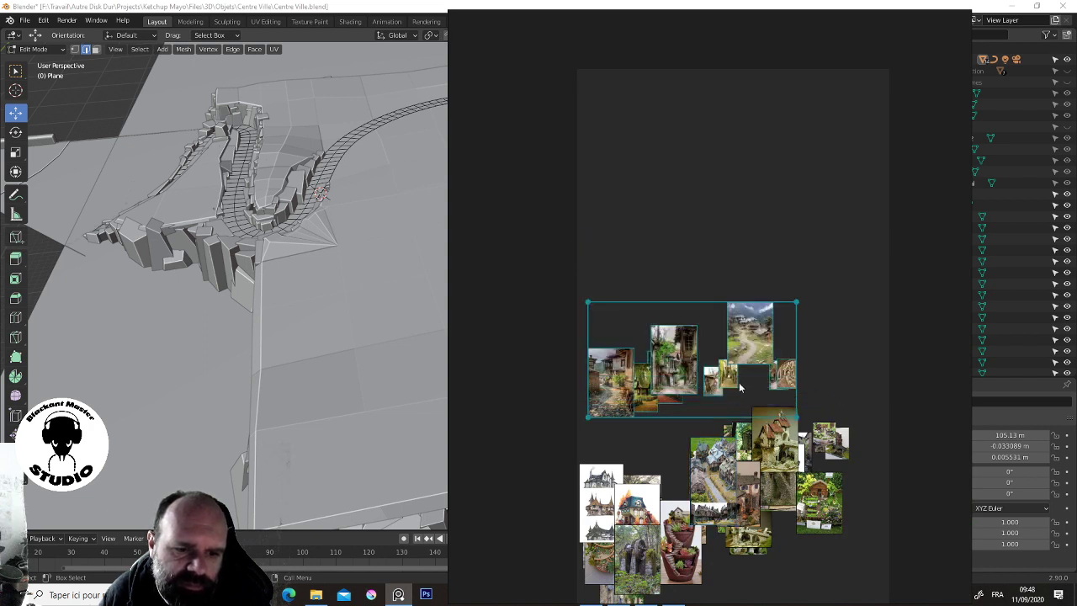
Move the village photo group to the top of the board and pack it with Ctrl+P
{"action": "left_click_drag", "start_coordinate": [740, 387], "coordinate": [734, 180]}
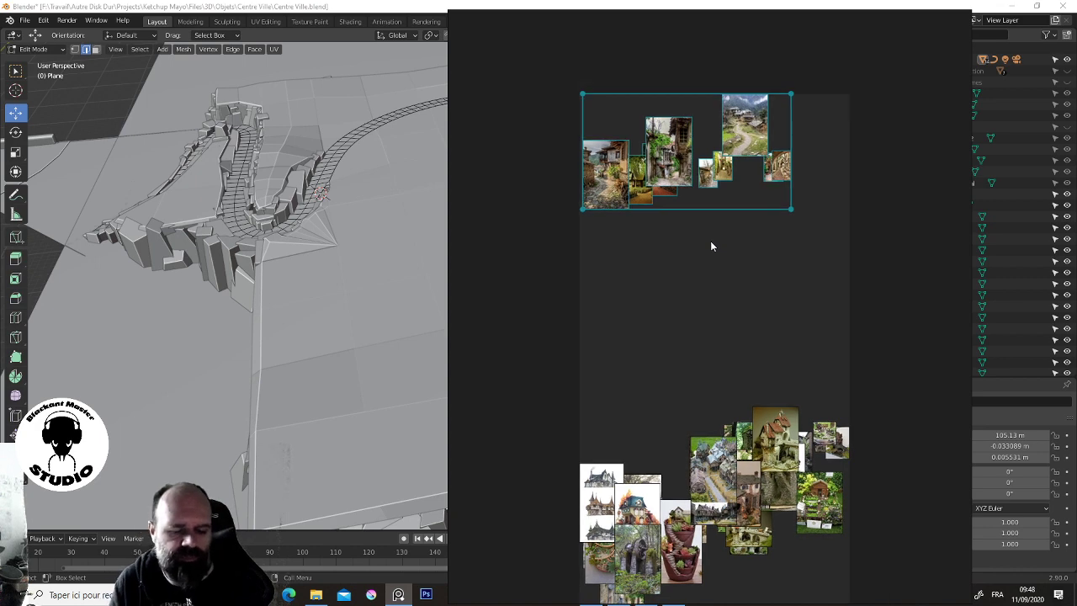
{"action": "key", "text": "ctrl+p"}
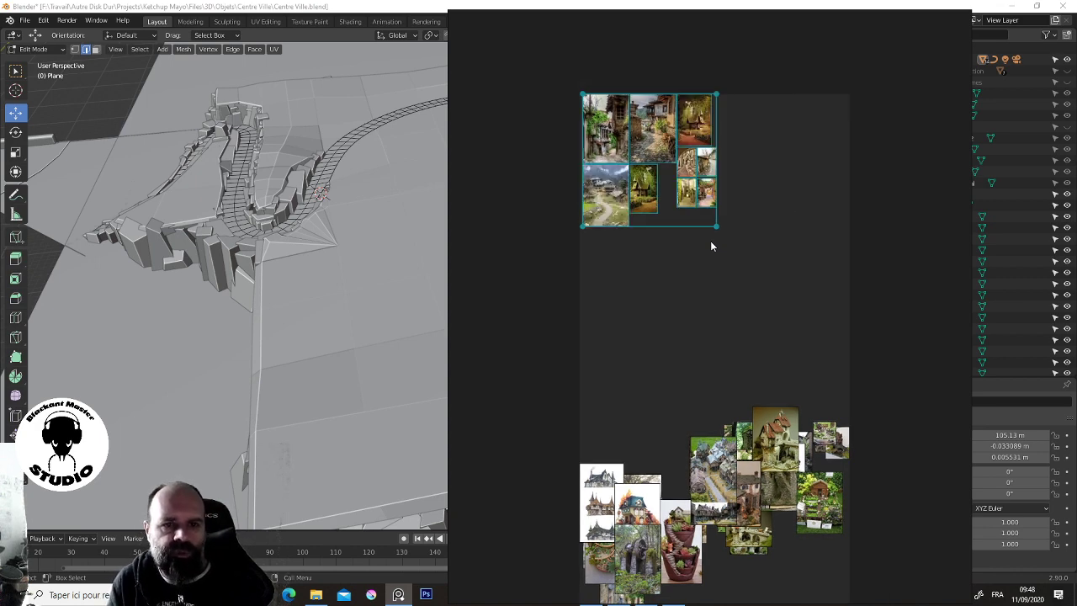
{"action": "left_click", "coordinate": [710, 240]}
{"action": "key", "text": "Home"}
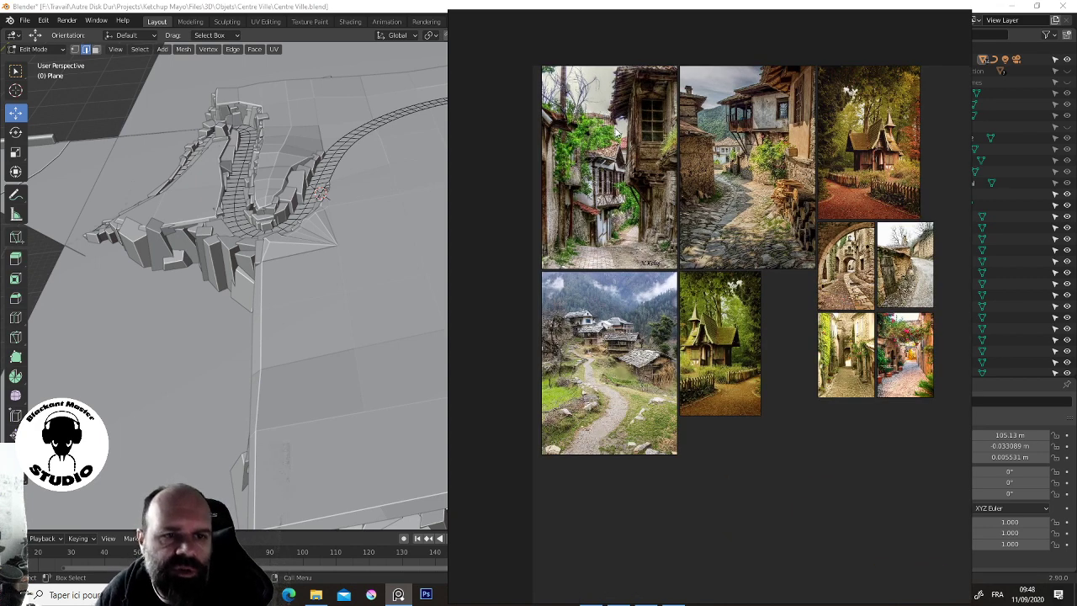
{"action": "scroll", "coordinate": [820, 303], "scroll_direction": "up", "scroll_amount": 1}
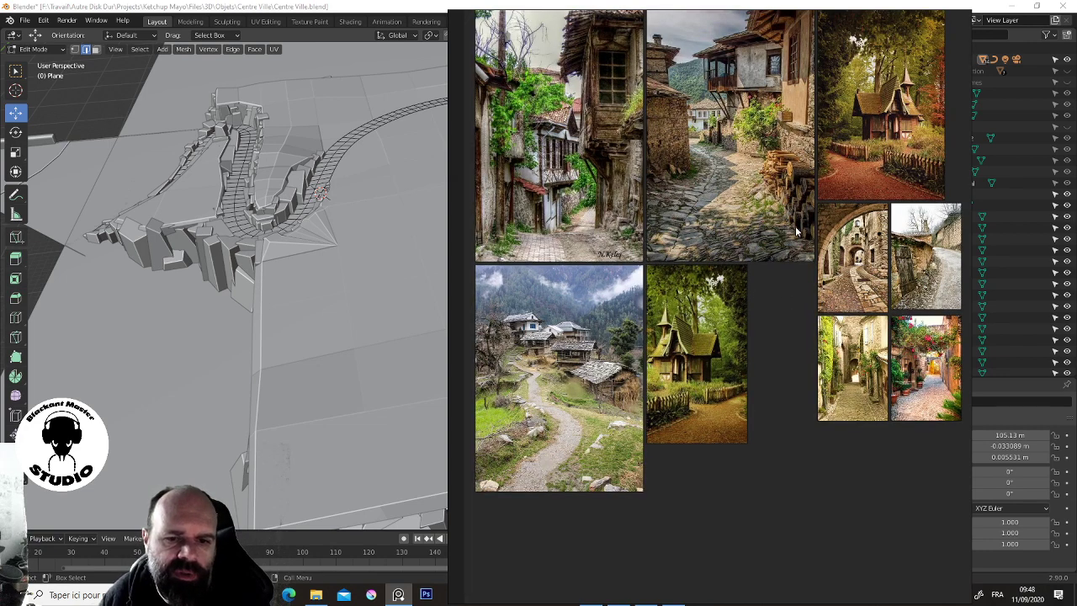
{"action": "middle_click_drag", "start_coordinate": [796, 229], "coordinate": [770, 238]}
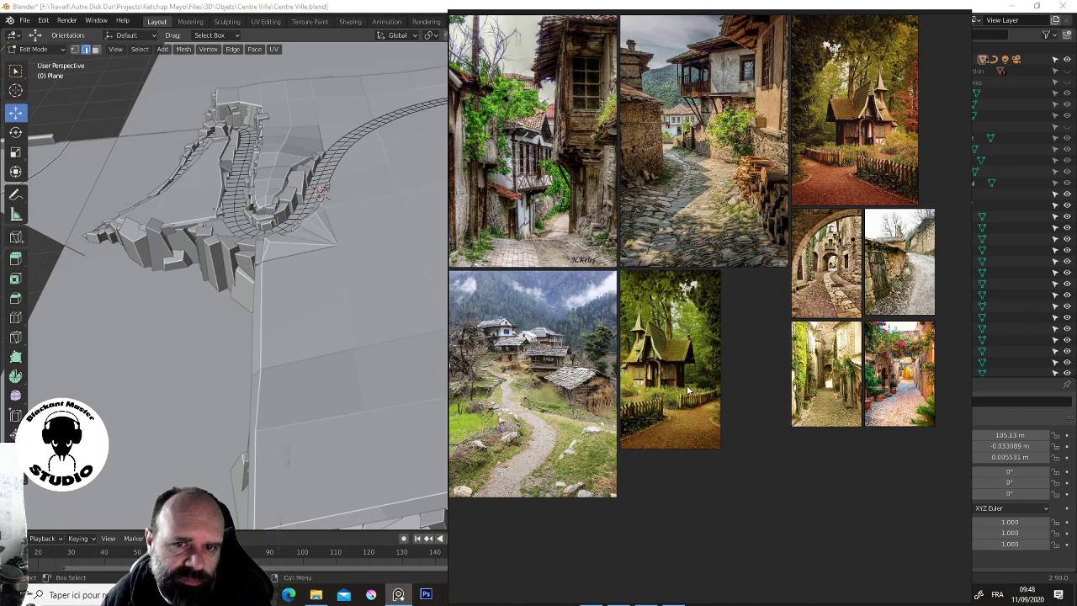
Set the mossy forest-house image beside the autumn cottage photo
{"action": "left_click_drag", "start_coordinate": [669, 387], "coordinate": [946, 136]}
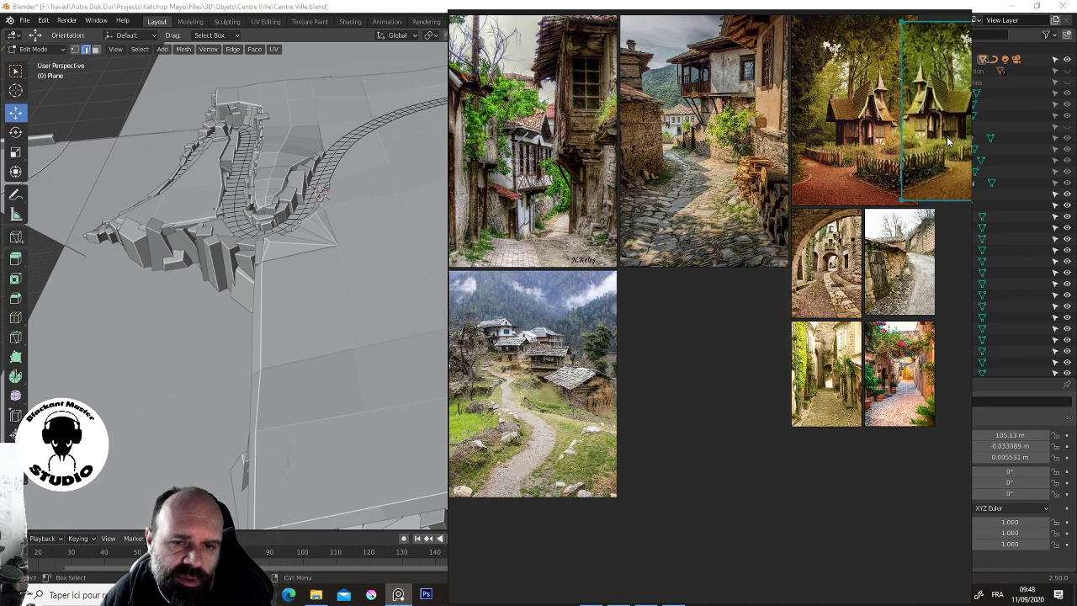
{"action": "mouse_move", "coordinate": [828, 474]}
{"action": "left_mouse_down"}
{"action": "mouse_move", "coordinate": [917, 241]}
{"action": "mouse_move", "coordinate": [751, 304]}
{"action": "left_mouse_up"}
{"action": "middle_click_drag", "start_coordinate": [874, 264], "coordinate": [727, 334]}
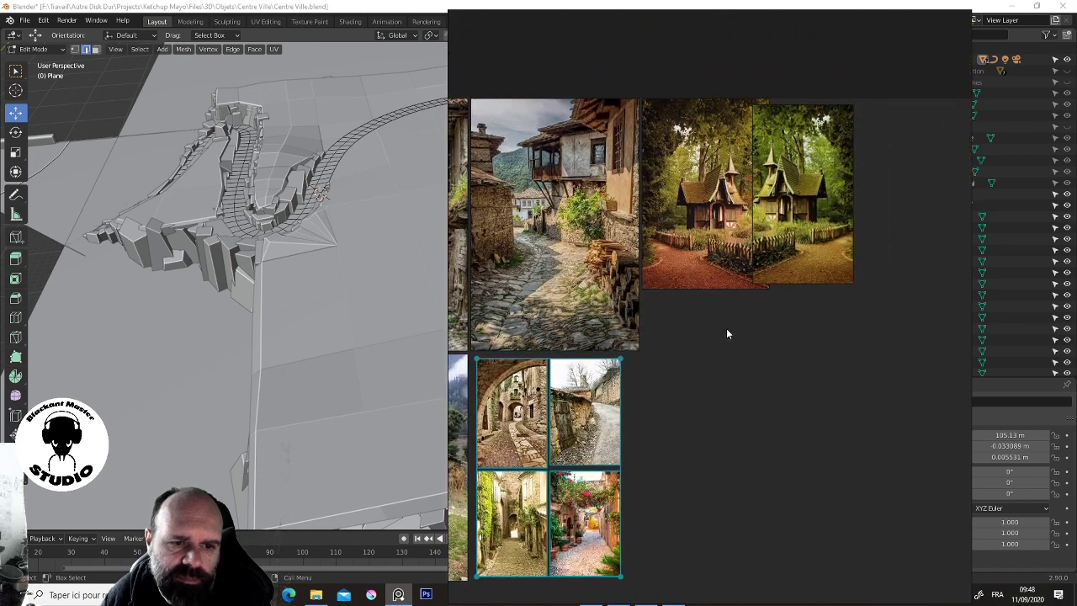
{"action": "left_click_drag", "start_coordinate": [787, 220], "coordinate": [807, 220]}
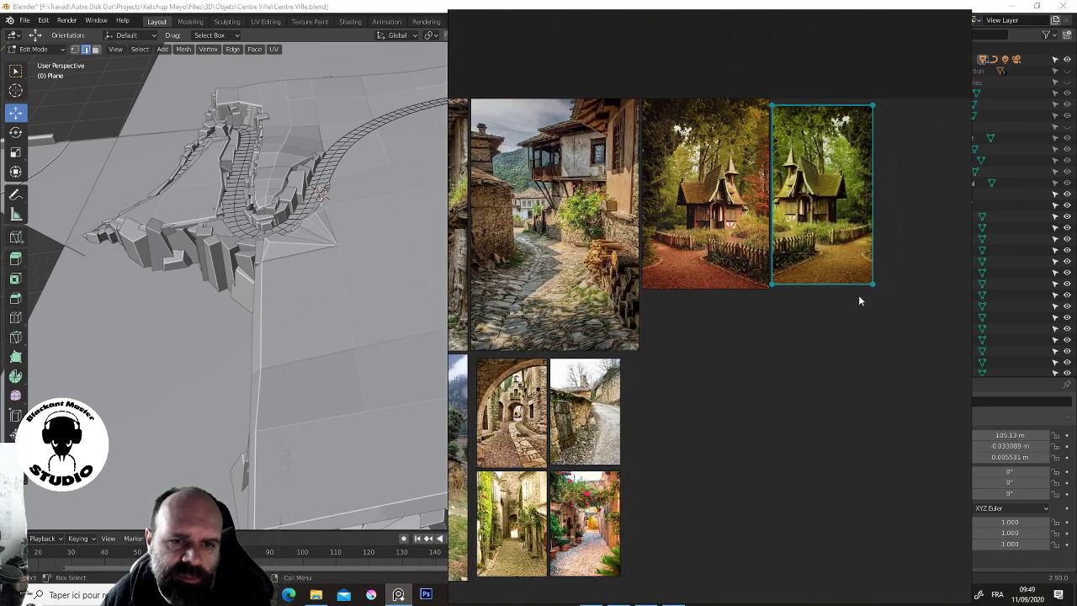
{"action": "scroll", "coordinate": [859, 300], "scroll_direction": "up", "scroll_amount": 3}
{"action": "scroll", "coordinate": [846, 234], "scroll_direction": "up", "scroll_amount": 3}
{"action": "scroll", "coordinate": [834, 192], "scroll_direction": "up", "scroll_amount": 2}
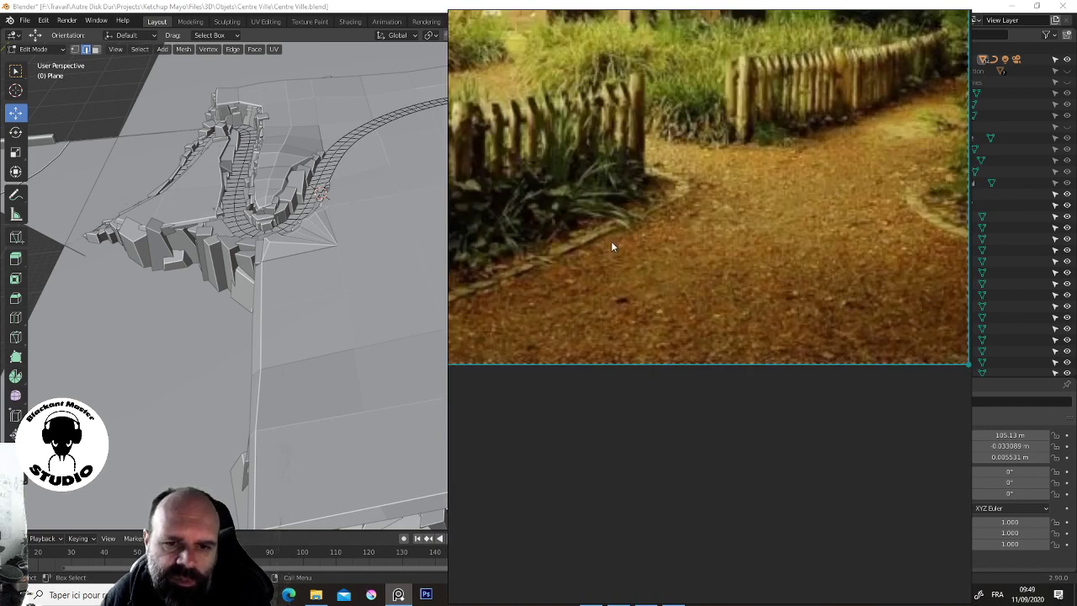
{"action": "scroll", "coordinate": [611, 241], "scroll_direction": "down", "scroll_amount": 3}
{"action": "scroll", "coordinate": [869, 287], "scroll_direction": "up", "scroll_amount": 3}
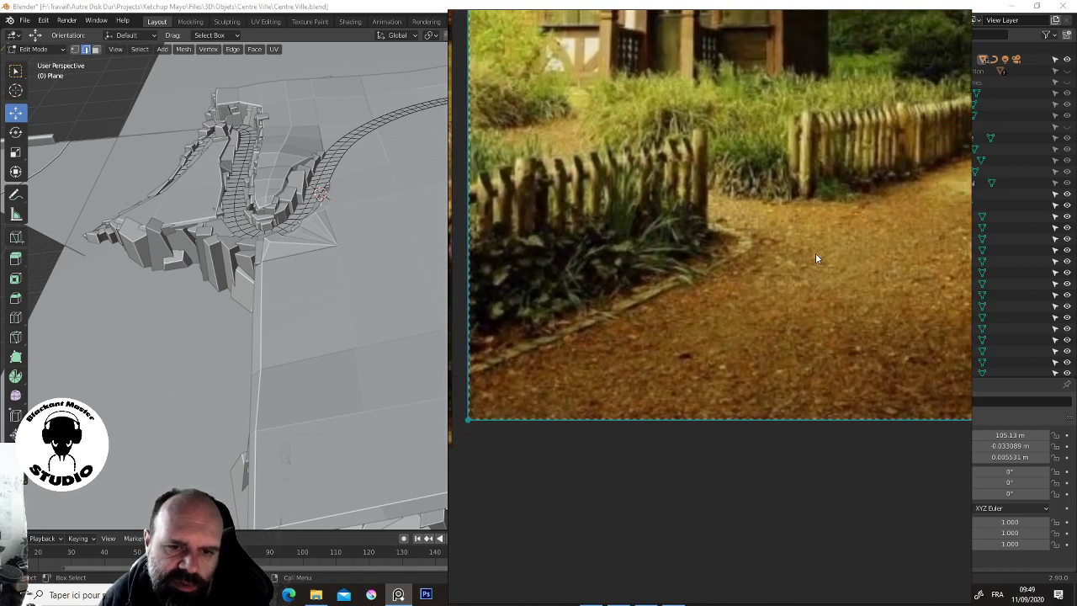
{"action": "scroll", "coordinate": [813, 226], "scroll_direction": "down", "scroll_amount": 1}
{"action": "scroll", "coordinate": [813, 225], "scroll_direction": "down", "scroll_amount": 1}
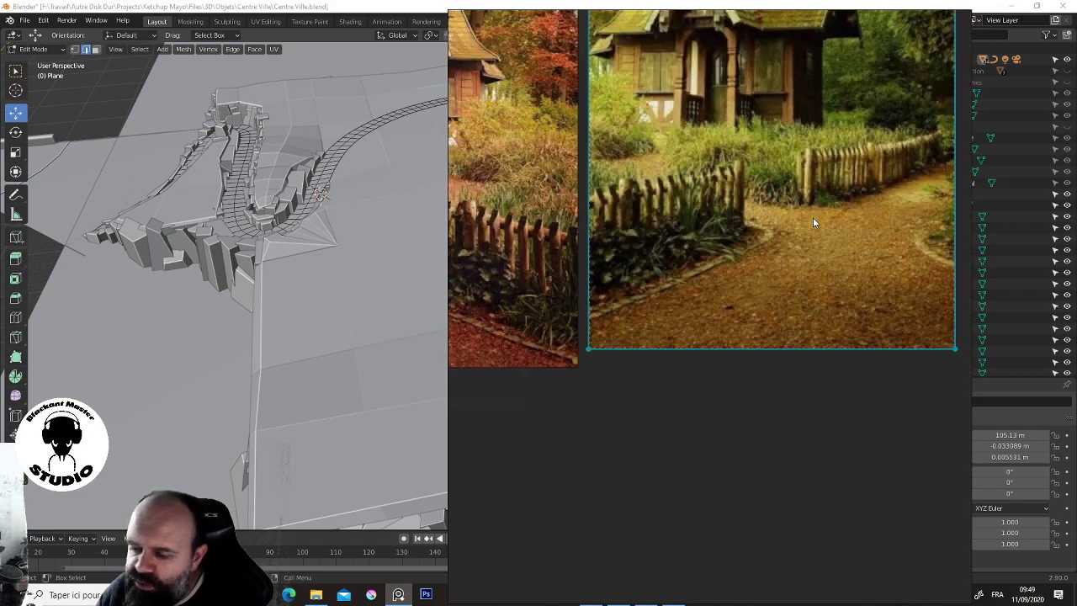
{"action": "scroll", "coordinate": [813, 222], "scroll_direction": "up", "scroll_amount": 2}
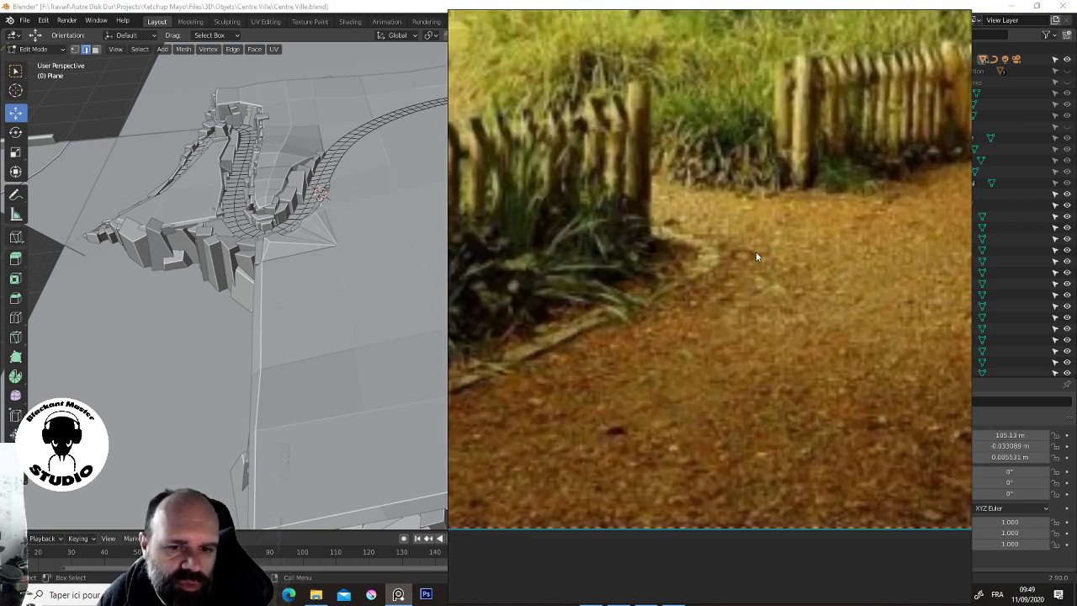
{"action": "scroll", "coordinate": [833, 384], "scroll_direction": "down", "scroll_amount": 4}
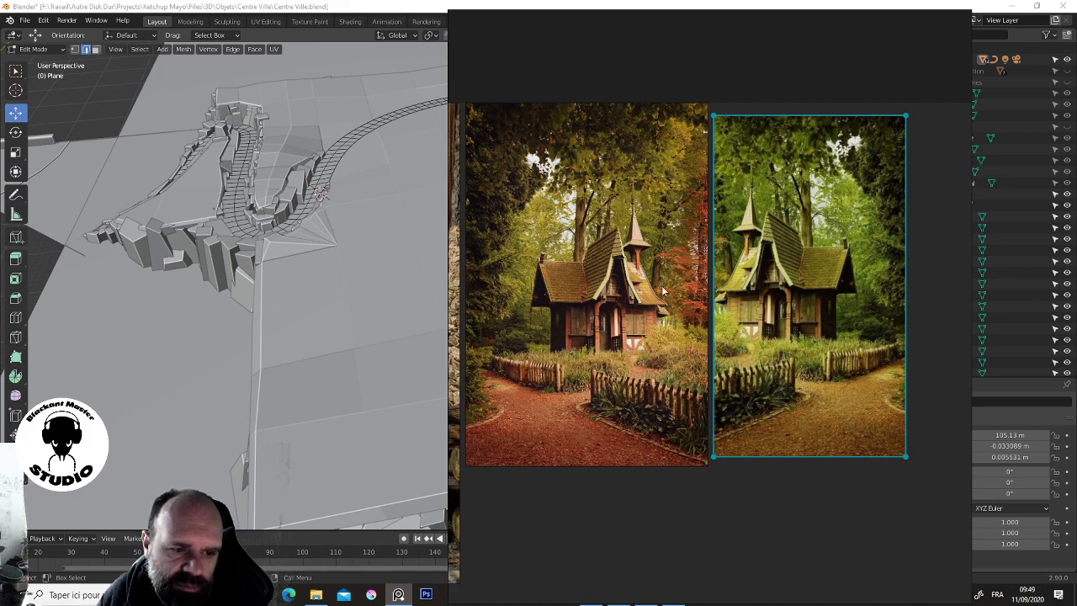
{"action": "scroll", "coordinate": [850, 448], "scroll_direction": "up", "scroll_amount": 3}
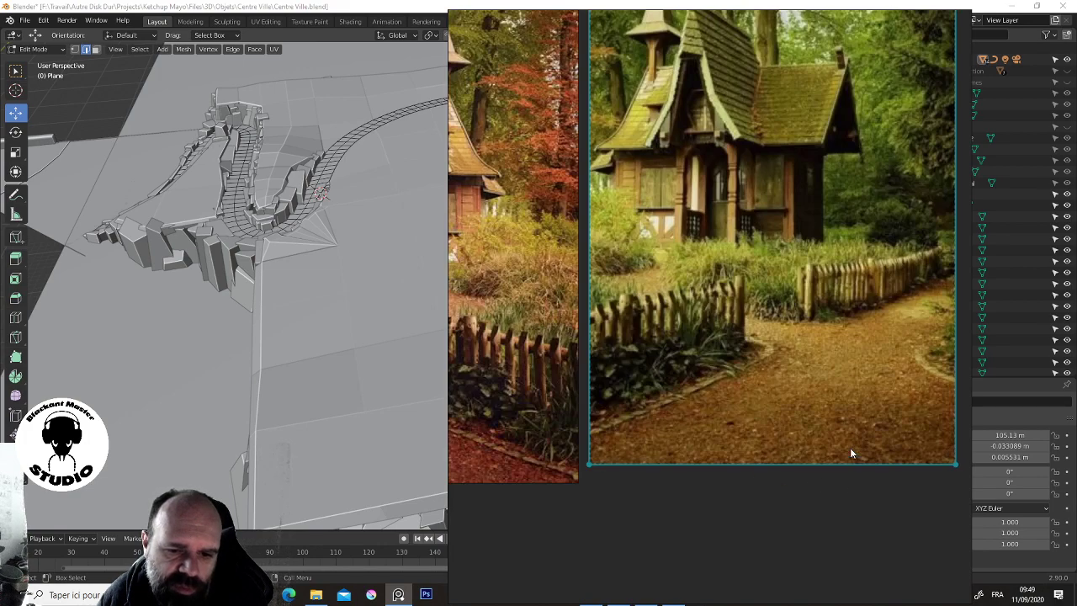
{"action": "scroll", "coordinate": [846, 442], "scroll_direction": "up", "scroll_amount": 2}
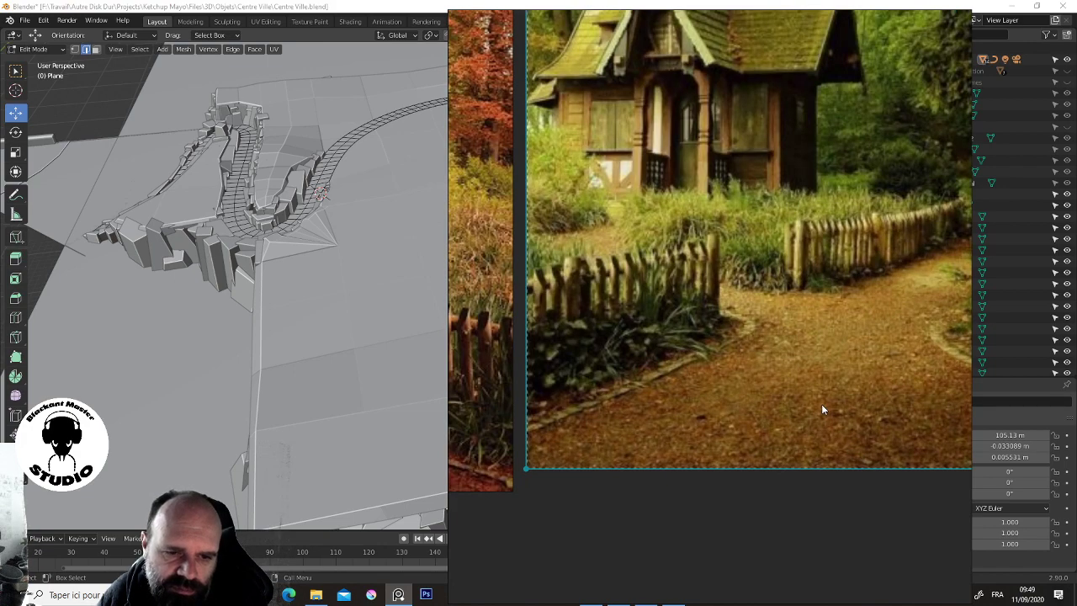
{"action": "scroll", "coordinate": [821, 404], "scroll_direction": "down", "scroll_amount": 3}
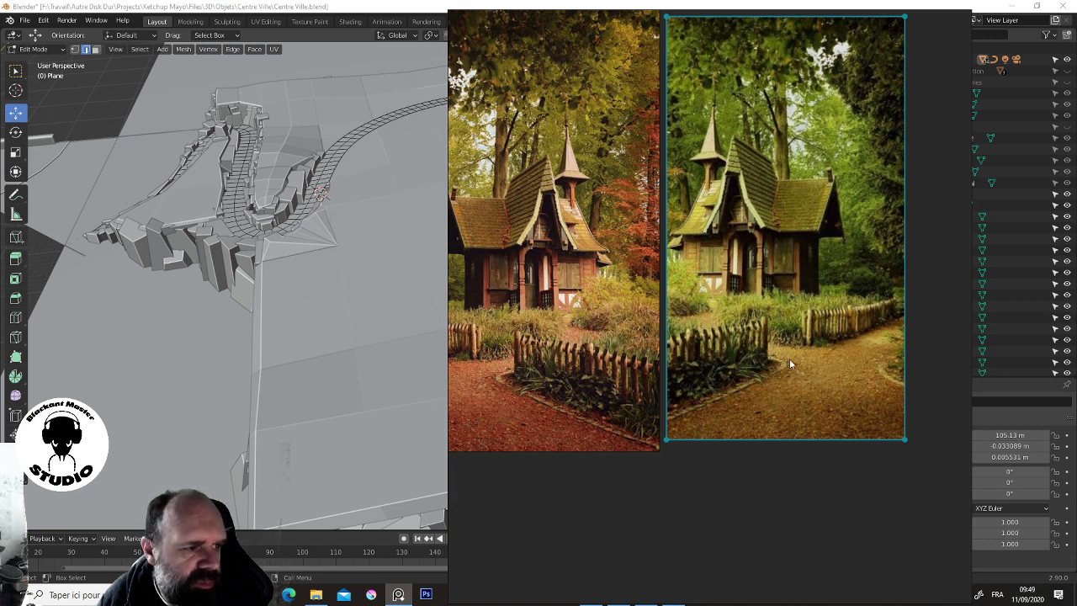
{"action": "scroll", "coordinate": [841, 328], "scroll_direction": "down", "scroll_amount": 4}
Select both forest-house images together
{"action": "scroll", "coordinate": [837, 320], "scroll_direction": "down", "scroll_amount": 1}
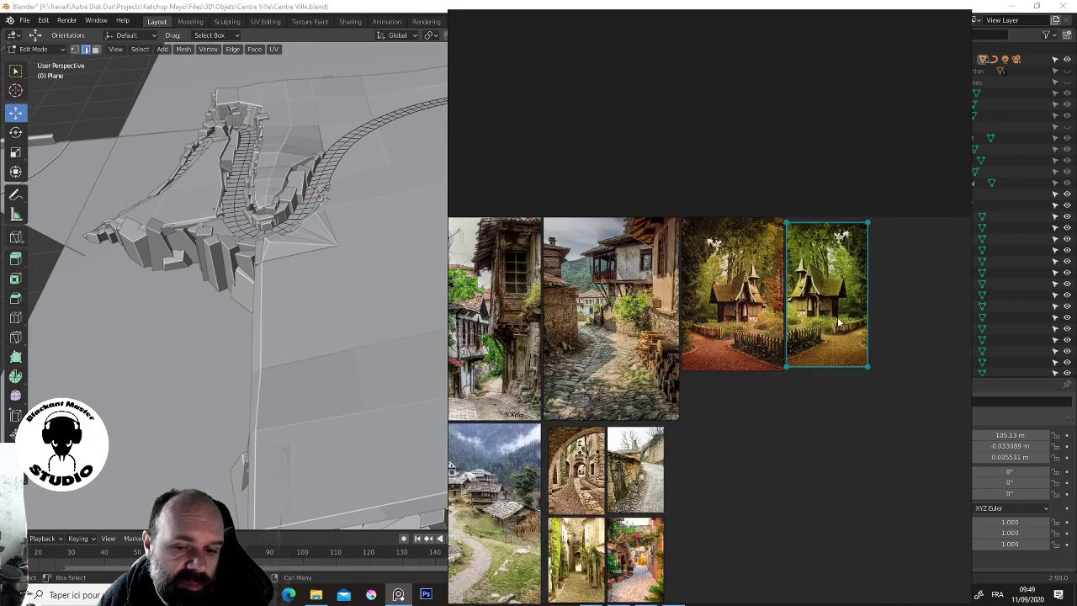
{"action": "mouse_move", "coordinate": [874, 424]}
{"action": "left_mouse_down"}
{"action": "mouse_move", "coordinate": [782, 318]}
{"action": "mouse_move", "coordinate": [783, 498]}
{"action": "mouse_move", "coordinate": [867, 552]}
{"action": "left_mouse_up"}
{"action": "scroll", "coordinate": [741, 286], "scroll_direction": "down", "scroll_amount": 3}
{"action": "scroll", "coordinate": [656, 413], "scroll_direction": "up", "scroll_amount": 4}
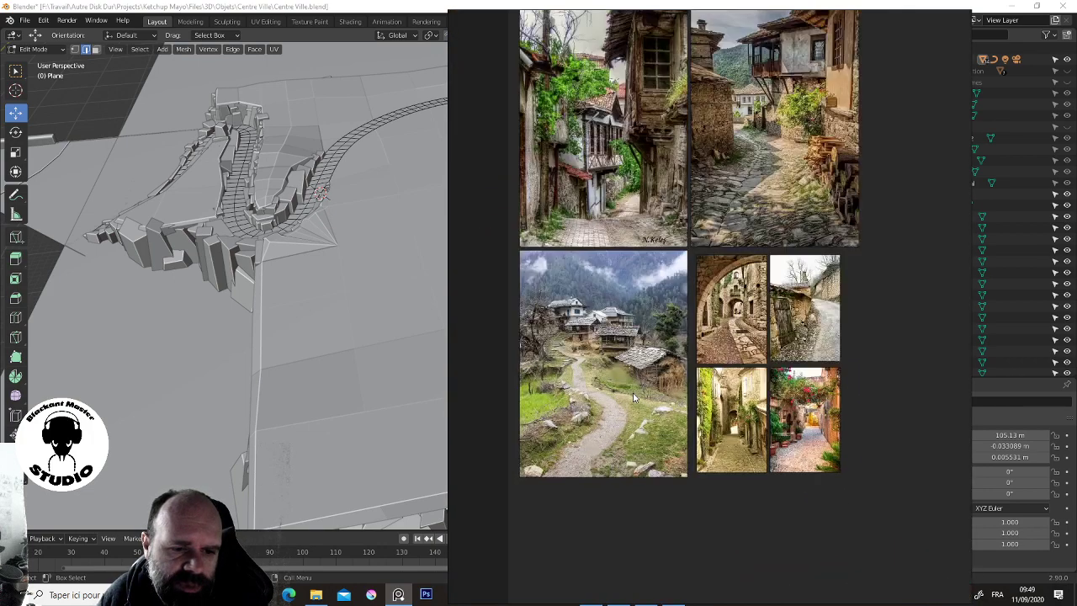
{"action": "scroll", "coordinate": [648, 394], "scroll_direction": "up", "scroll_amount": 1}
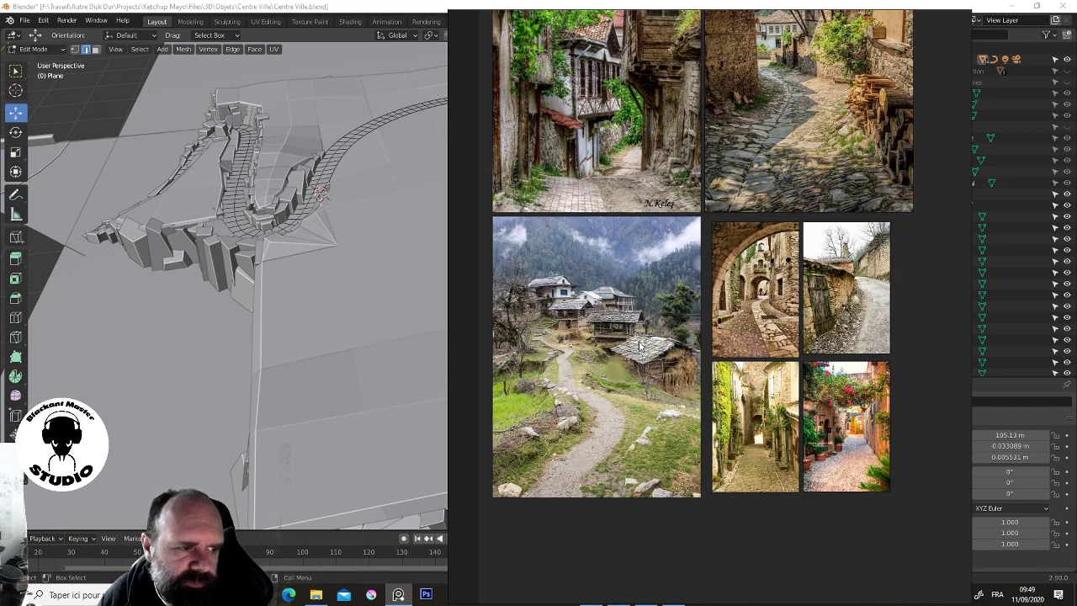
{"action": "scroll", "coordinate": [639, 345], "scroll_direction": "down", "scroll_amount": 5}
{"action": "scroll", "coordinate": [842, 429], "scroll_direction": "up", "scroll_amount": 2}
{"action": "scroll", "coordinate": [849, 413], "scroll_direction": "up", "scroll_amount": 2}
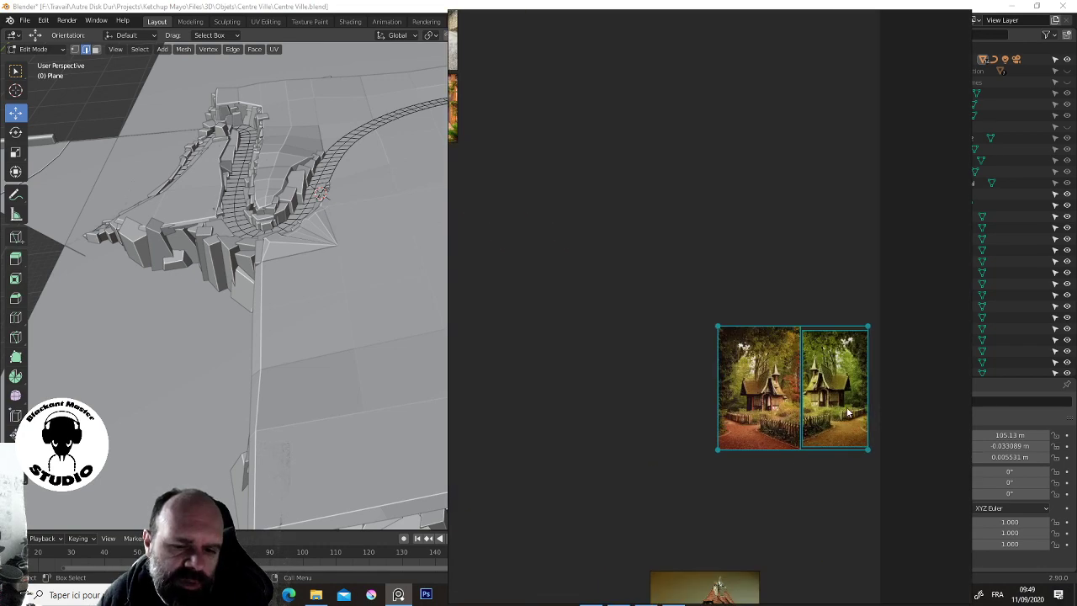
{"action": "scroll", "coordinate": [848, 413], "scroll_direction": "up", "scroll_amount": 1}
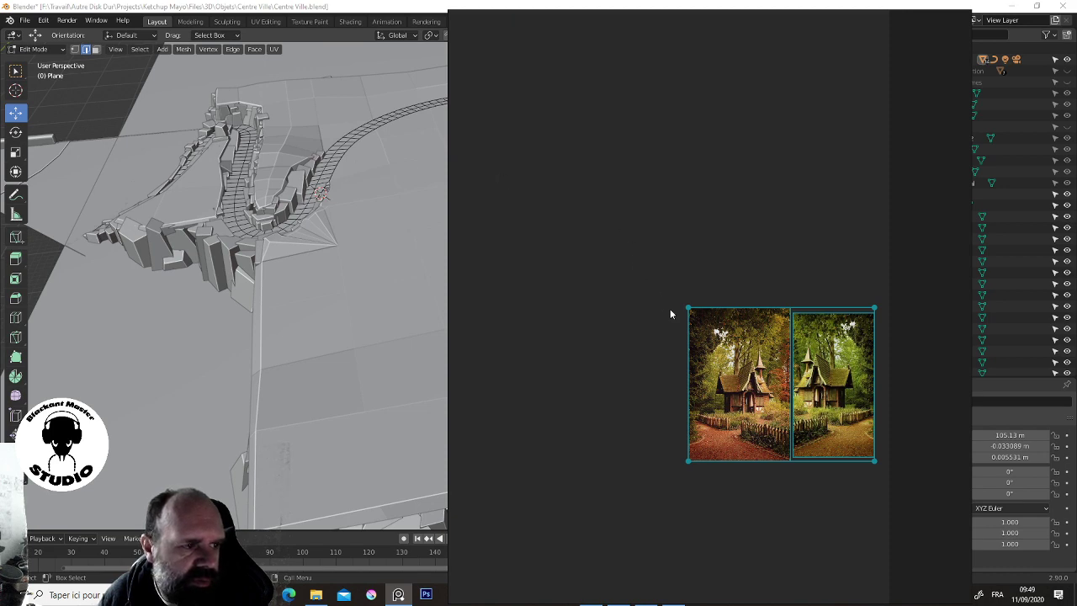
{"action": "scroll", "coordinate": [670, 314], "scroll_direction": "down", "scroll_amount": 3}
Bring the village photo collage into view, centred on the village path photo
{"action": "middle_click_drag", "start_coordinate": [618, 257], "coordinate": [808, 432]}
{"action": "scroll", "coordinate": [690, 376], "scroll_direction": "up", "scroll_amount": 5}
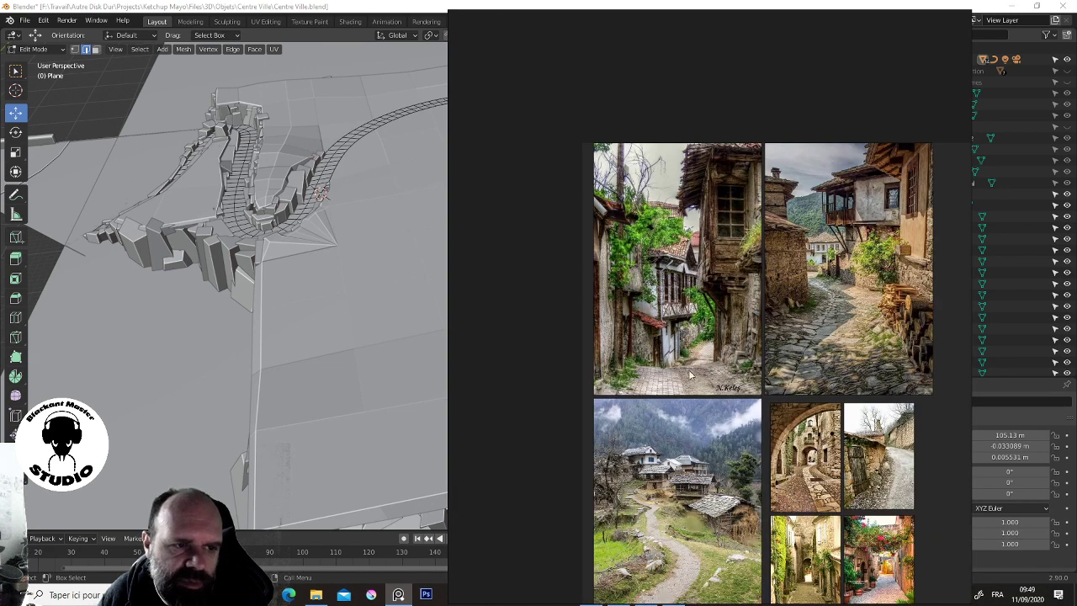
{"action": "middle_click_drag", "start_coordinate": [690, 376], "coordinate": [673, 233]}
{"action": "scroll", "coordinate": [685, 512], "scroll_direction": "up", "scroll_amount": 2}
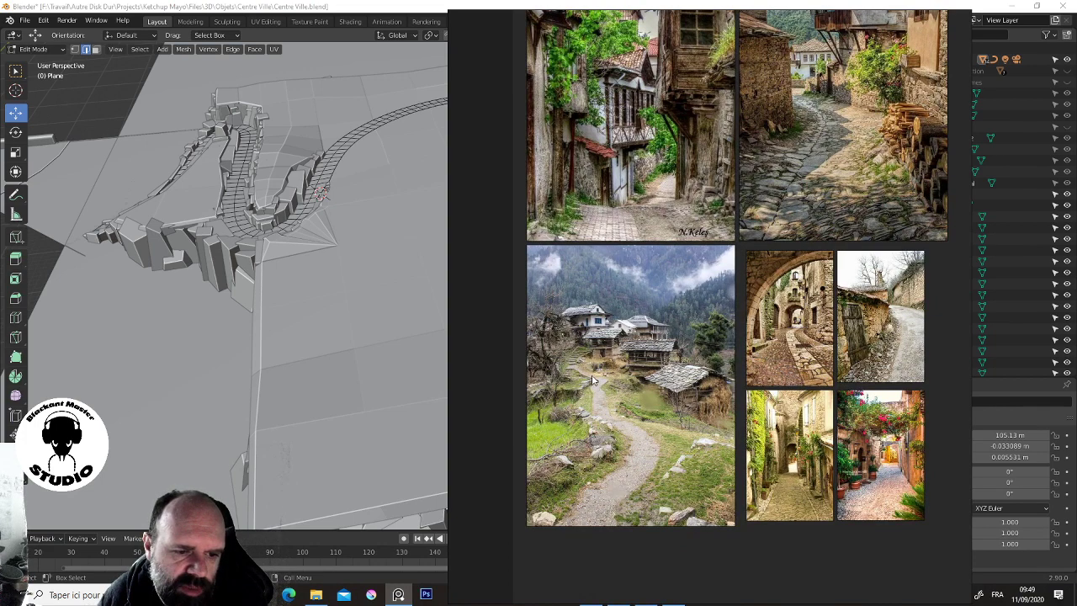
{"action": "scroll", "coordinate": [615, 530], "scroll_direction": "up", "scroll_amount": 5}
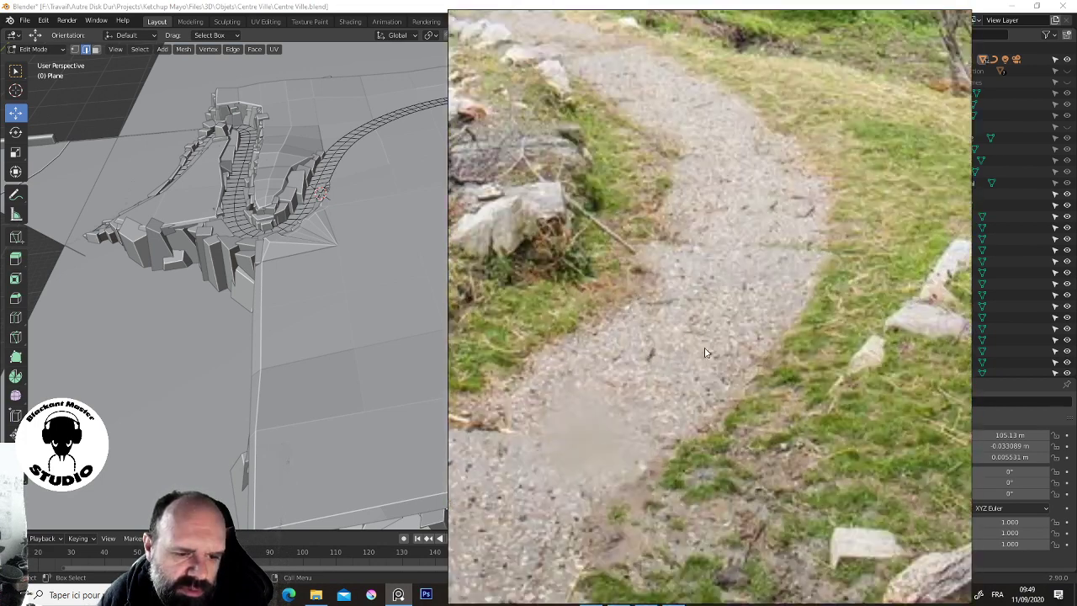
{"action": "scroll", "coordinate": [705, 351], "scroll_direction": "down", "scroll_amount": 2}
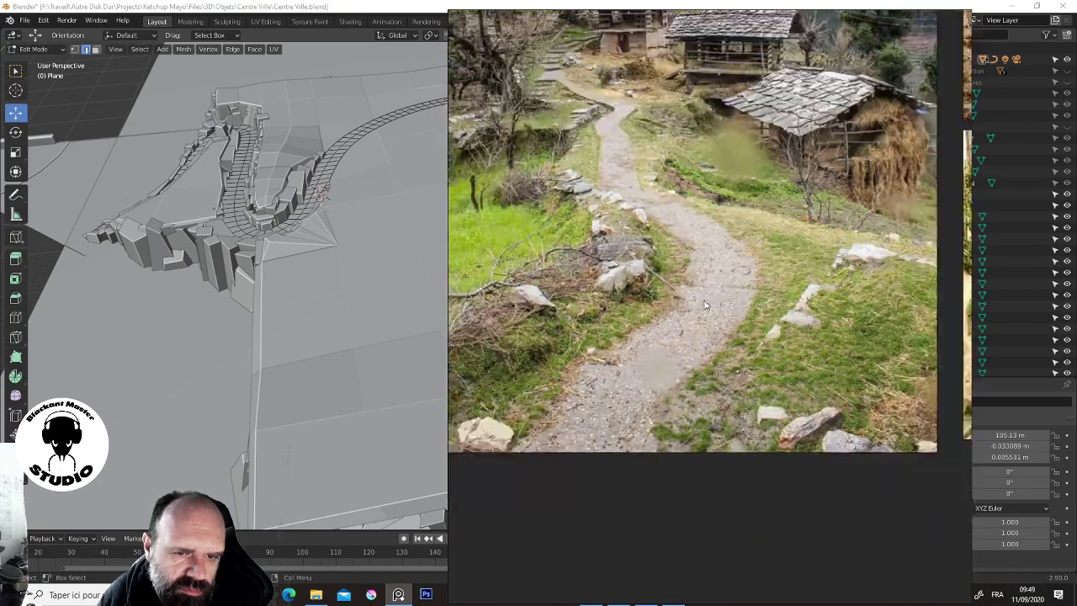
{"action": "scroll", "coordinate": [690, 328], "scroll_direction": "down", "scroll_amount": 1}
{"action": "scroll", "coordinate": [673, 295], "scroll_direction": "down", "scroll_amount": 1}
{"action": "scroll", "coordinate": [656, 266], "scroll_direction": "down", "scroll_amount": 2}
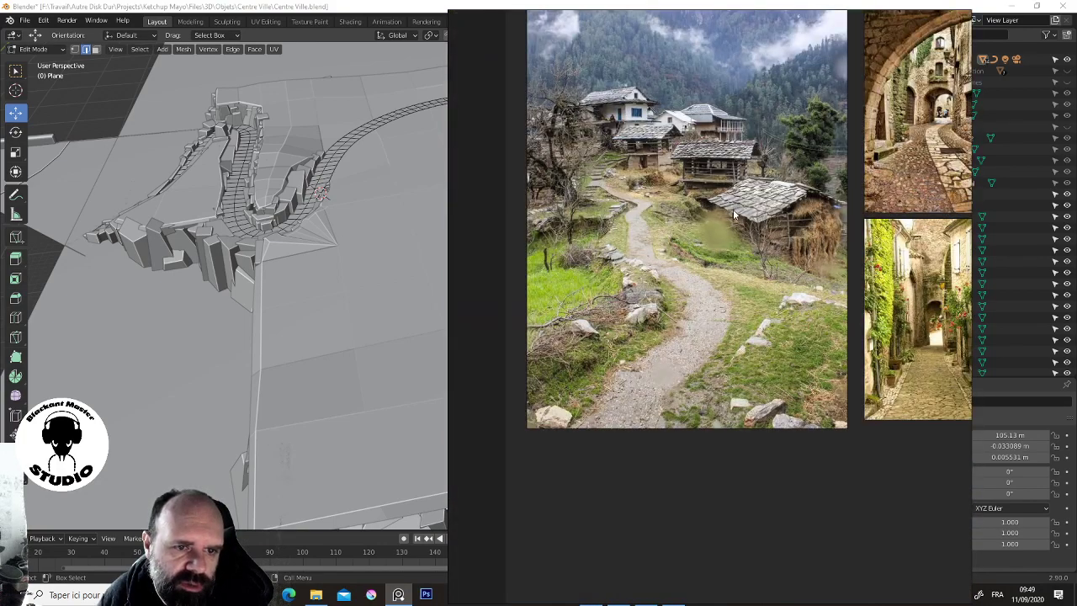
{"action": "middle_click_drag", "start_coordinate": [734, 215], "coordinate": [694, 242]}
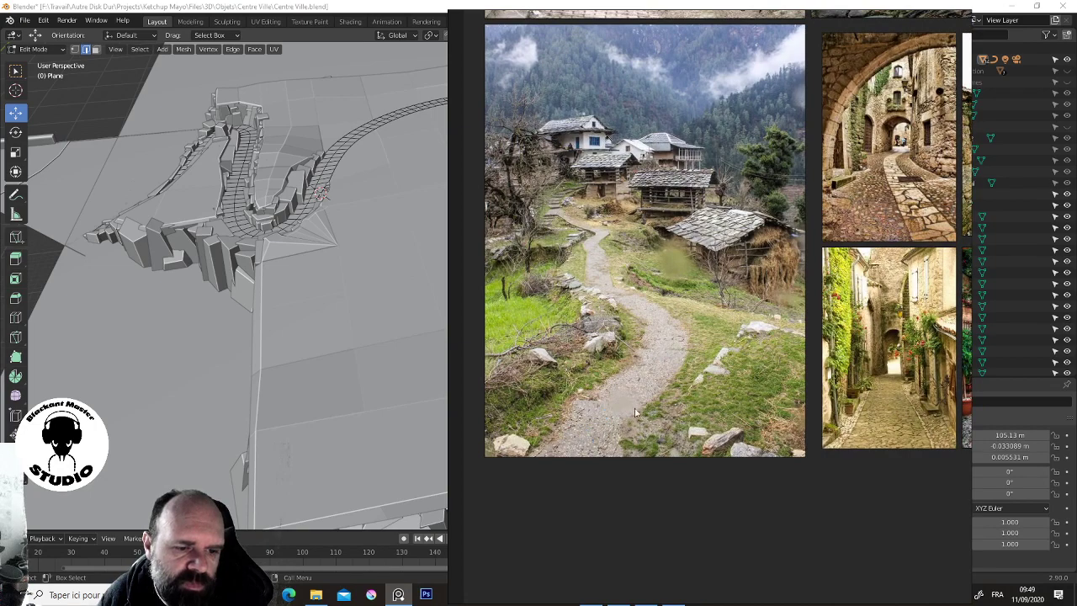
{"action": "middle_click_drag", "start_coordinate": [863, 375], "coordinate": [782, 278]}
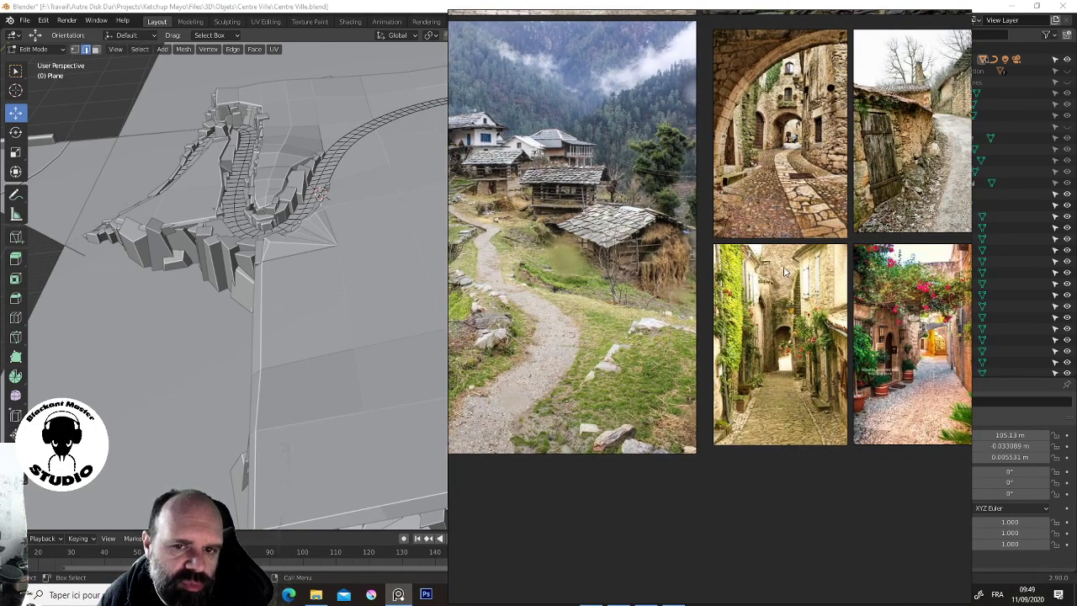
{"action": "middle_click_drag", "start_coordinate": [810, 209], "coordinate": [749, 237]}
{"action": "middle_click_drag", "start_coordinate": [757, 173], "coordinate": [759, 218]}
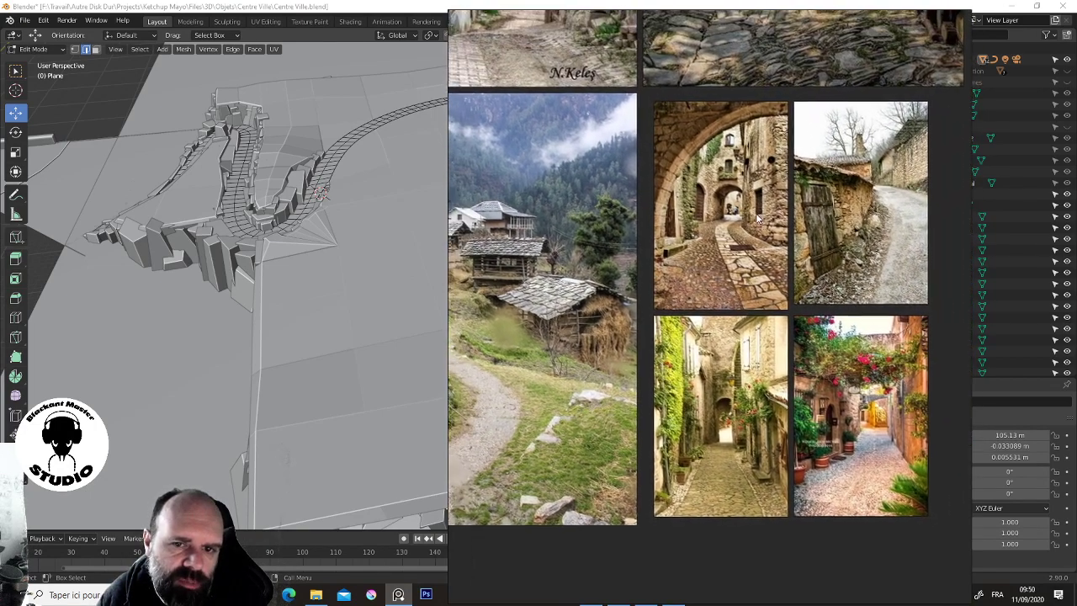
Move the arch street photo to the right, apart from the others
{"action": "left_click", "coordinate": [758, 220]}
{"action": "scroll", "coordinate": [761, 326], "scroll_direction": "down", "scroll_amount": 3}
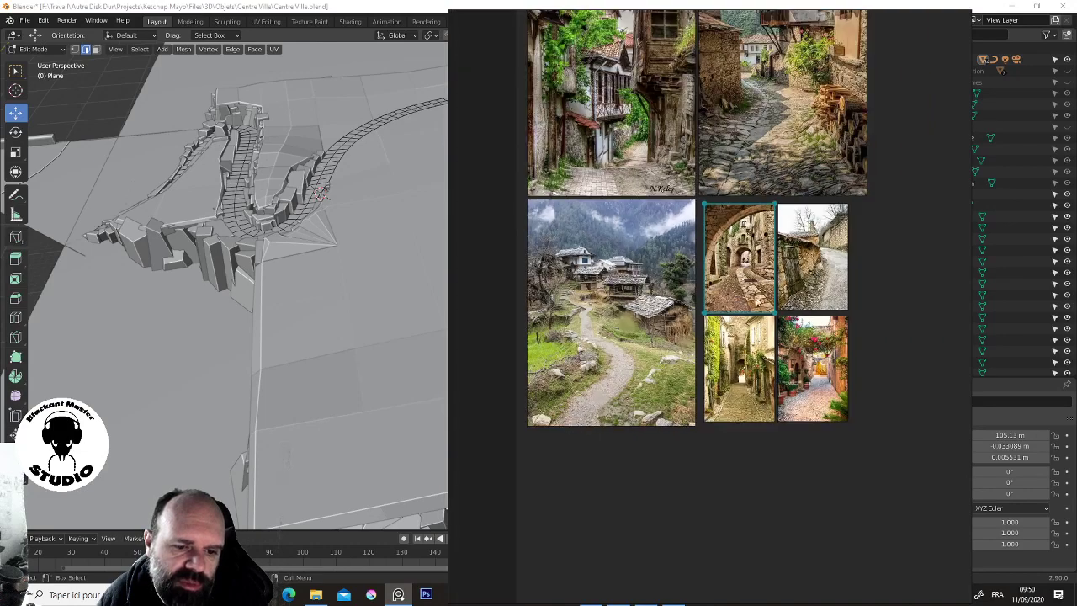
{"action": "middle_click_drag", "start_coordinate": [744, 276], "coordinate": [741, 328]}
{"action": "left_click_drag", "start_coordinate": [881, 177], "coordinate": [917, 164]}
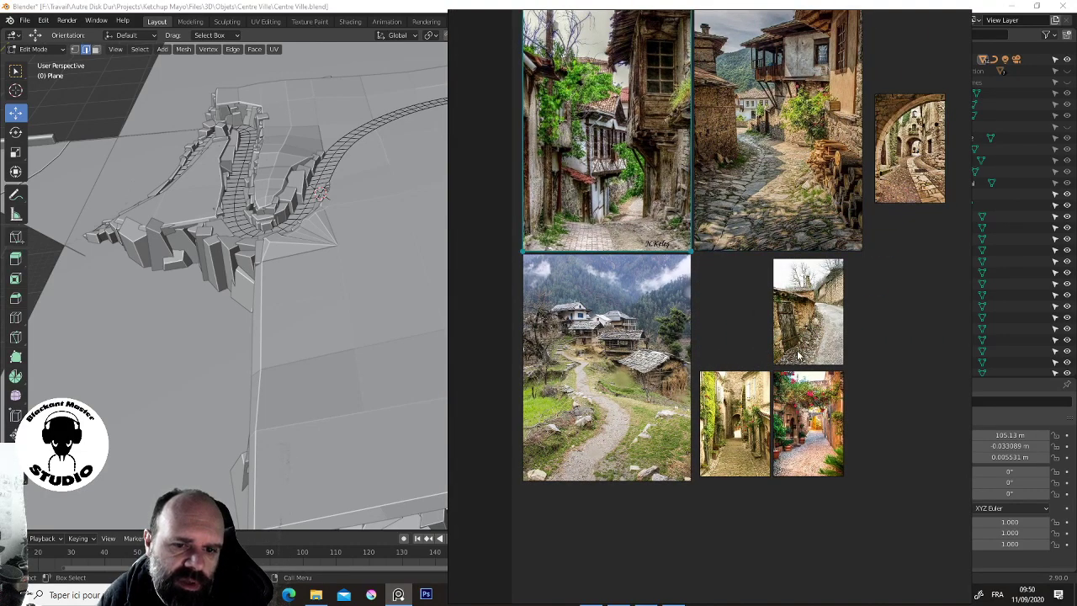
{"action": "scroll", "coordinate": [797, 350], "scroll_direction": "up", "scroll_amount": 4}
{"action": "scroll", "coordinate": [797, 350], "scroll_direction": "down", "scroll_amount": 6}
Move the small rocky path photo below the street photos
{"action": "left_click_drag", "start_coordinate": [797, 332], "coordinate": [760, 459]}
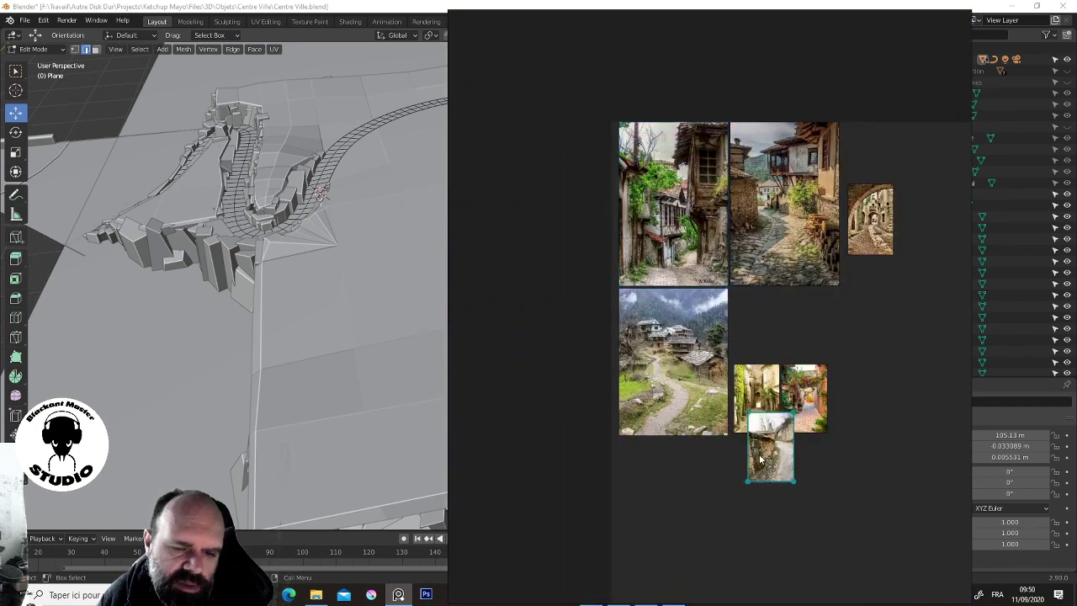
{"action": "scroll", "coordinate": [797, 443], "scroll_direction": "up", "scroll_amount": 5}
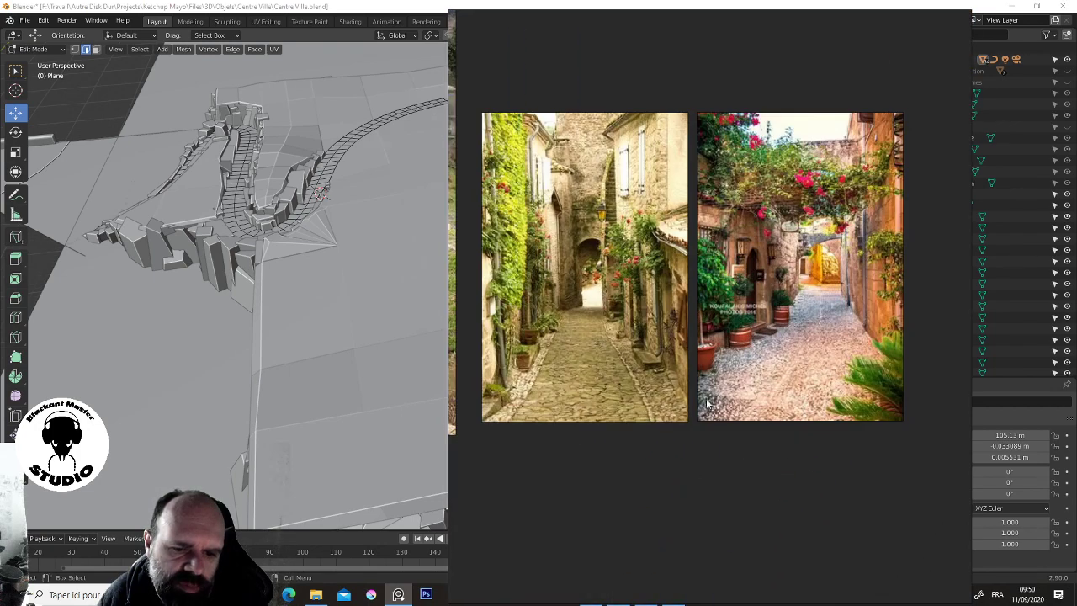
{"action": "scroll", "coordinate": [703, 404], "scroll_direction": "down", "scroll_amount": 3}
{"action": "middle_click_drag", "start_coordinate": [564, 337], "coordinate": [672, 286]}
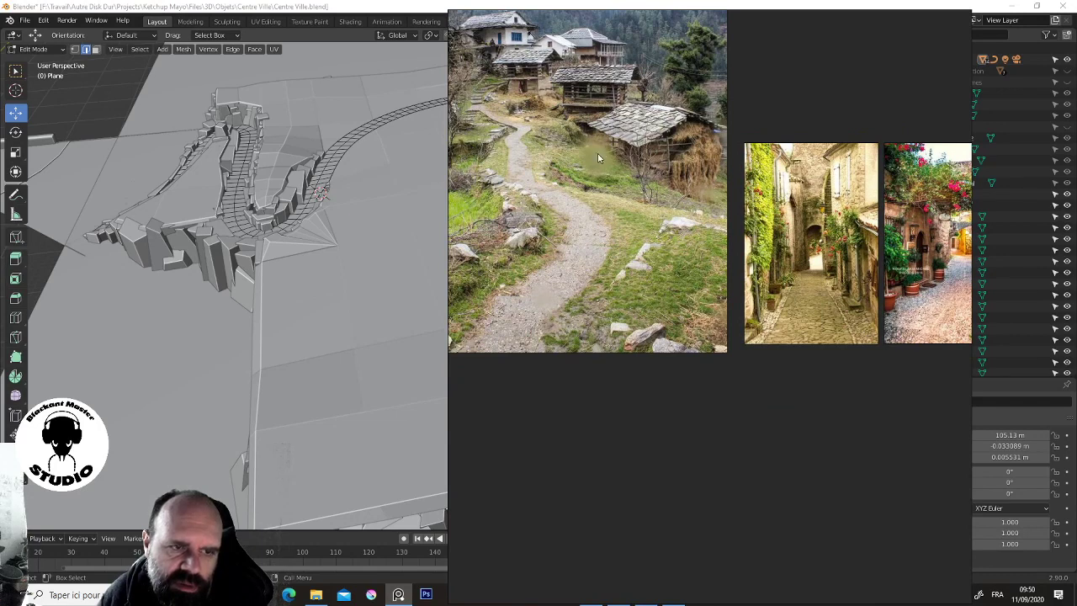
{"action": "scroll", "coordinate": [593, 138], "scroll_direction": "down", "scroll_amount": 2}
{"action": "scroll", "coordinate": [586, 119], "scroll_direction": "down", "scroll_amount": 1}
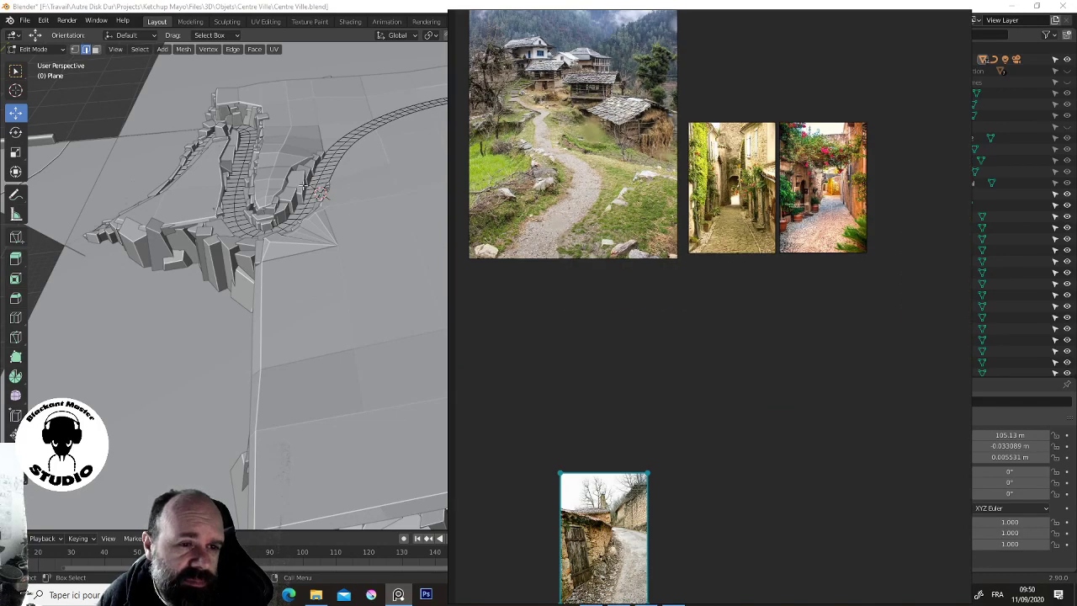
Orbit low and zoom in on the paved spiral path, then hide the PureRef overlay with Super+Down
{"action": "mouse_move", "coordinate": [320, 194]}
{"action": "middle_mouse_down"}
{"action": "mouse_move", "coordinate": [274, 192]}
{"action": "mouse_move", "coordinate": [296, 191]}
{"action": "middle_mouse_up"}
{"action": "scroll", "coordinate": [309, 187], "scroll_direction": "up", "scroll_amount": 2}
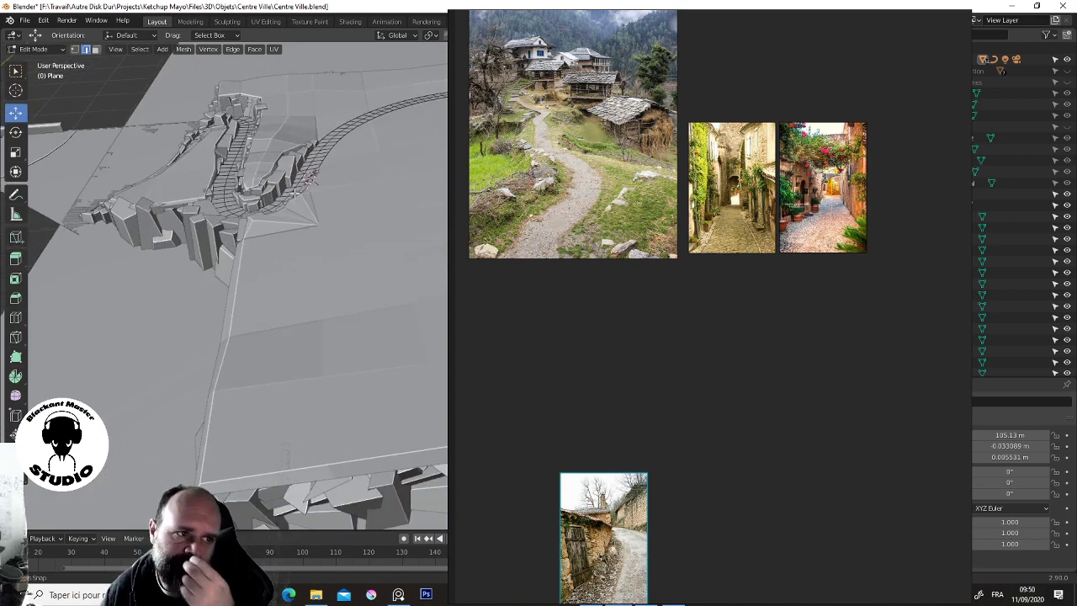
{"action": "mouse_move", "coordinate": [297, 192]}
{"action": "middle_mouse_down"}
{"action": "mouse_move", "coordinate": [218, 207]}
{"action": "mouse_move", "coordinate": [192, 234]}
{"action": "mouse_move", "coordinate": [346, 198]}
{"action": "middle_mouse_up"}
{"action": "scroll", "coordinate": [218, 206], "scroll_direction": "up", "scroll_amount": 3}
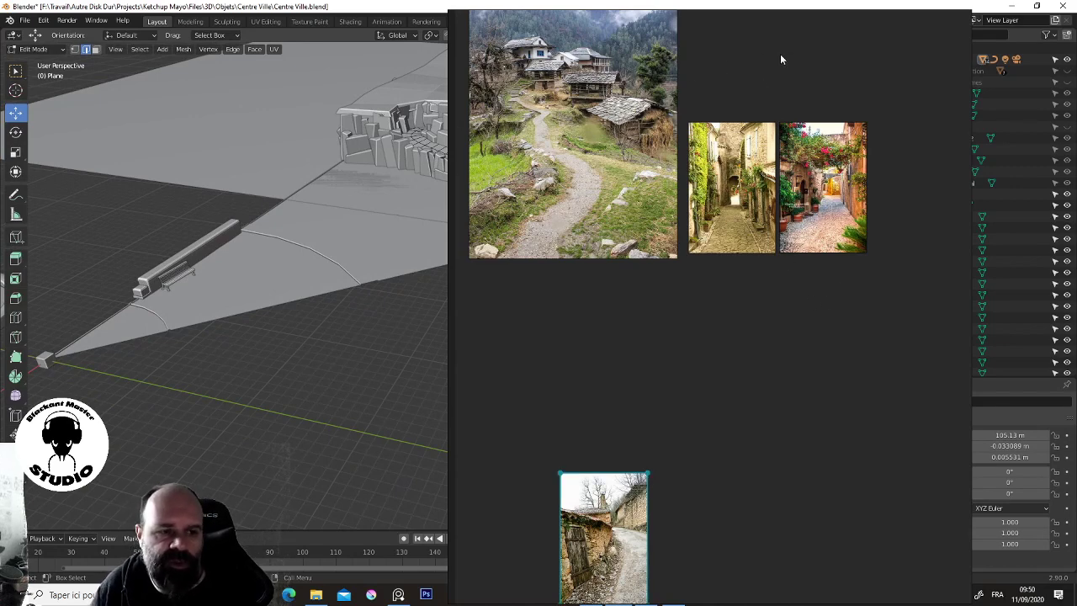
{"action": "key", "text": "super+Down"}
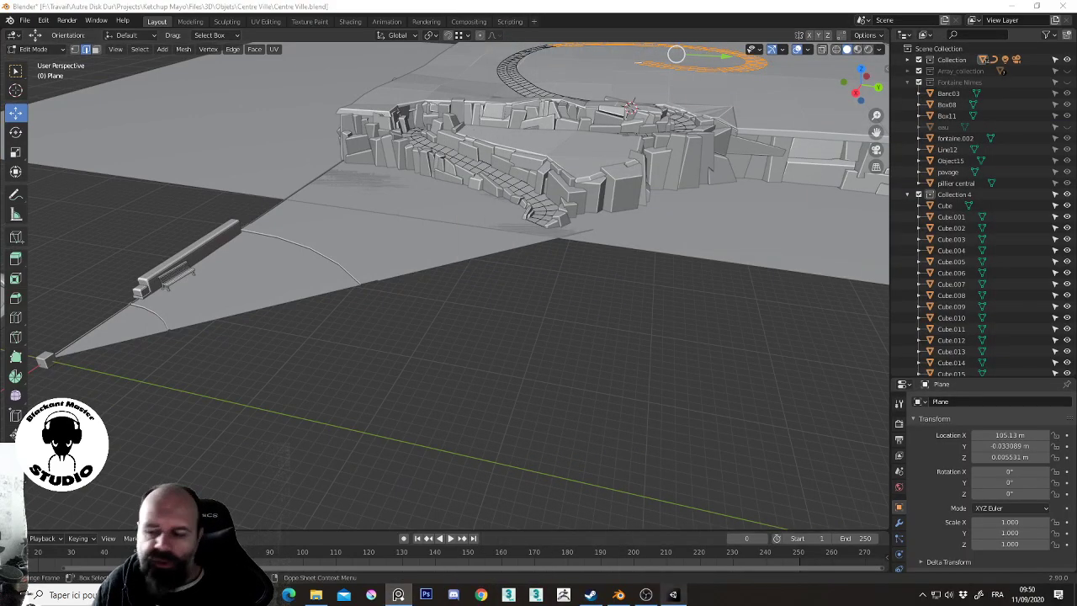
Switch to Unity, run the HUB Village scene in play mode, and pause it
{"action": "left_click", "coordinate": [672, 596]}
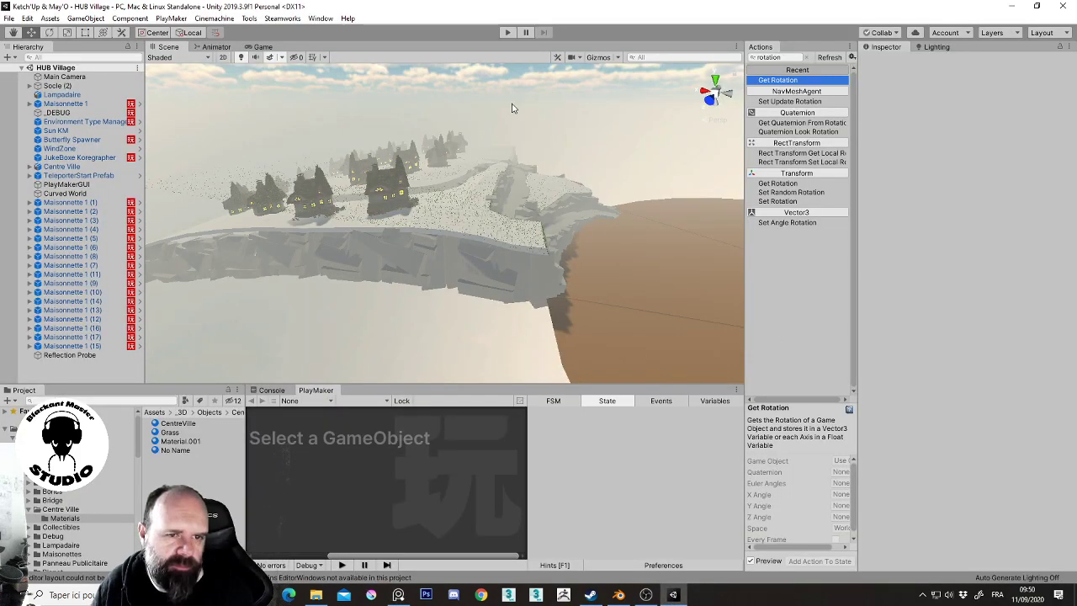
{"action": "left_click", "coordinate": [506, 33]}
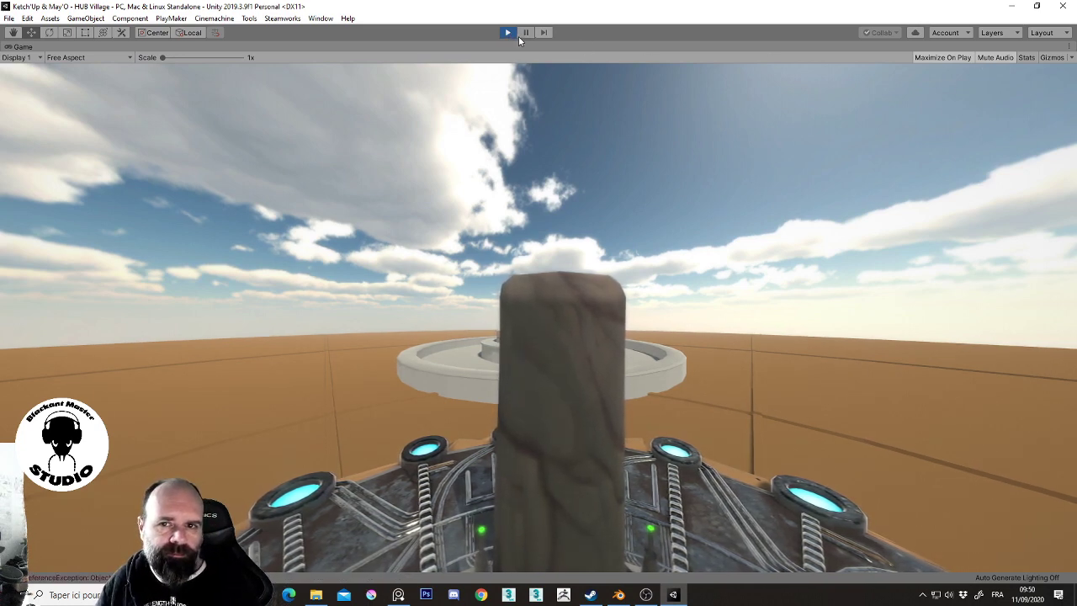
{"action": "left_click", "coordinate": [523, 34]}
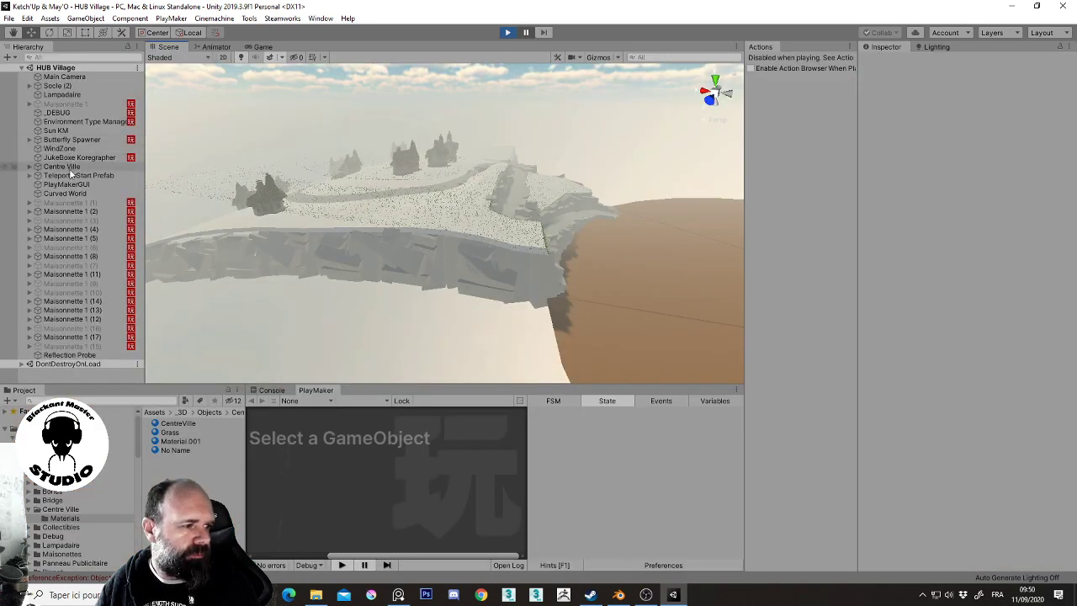
Expand TeleporterStart Prefab and inspect TeleporterStart and the Curved World settings
{"action": "left_click", "coordinate": [30, 176]}
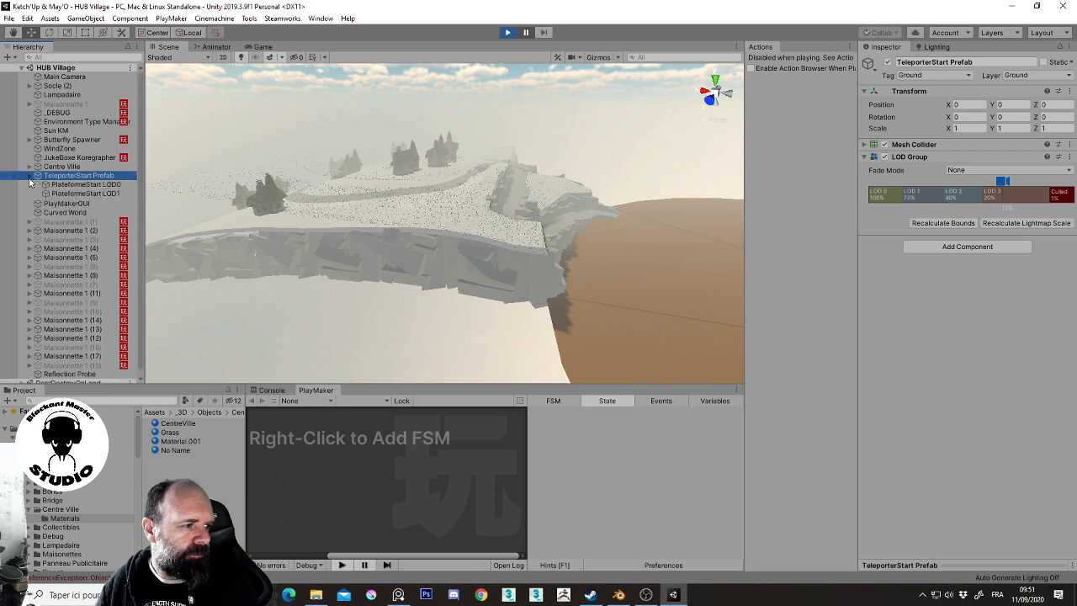
{"action": "left_click", "coordinate": [82, 221]}
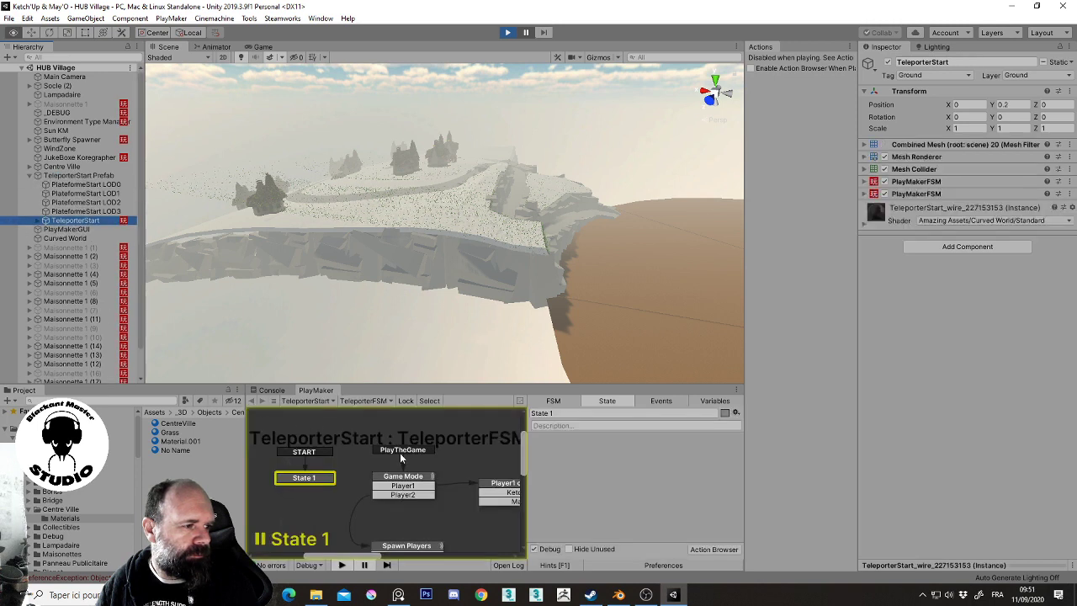
{"action": "left_click", "coordinate": [92, 239]}
{"action": "scroll", "coordinate": [88, 252], "scroll_direction": "down", "scroll_amount": 2}
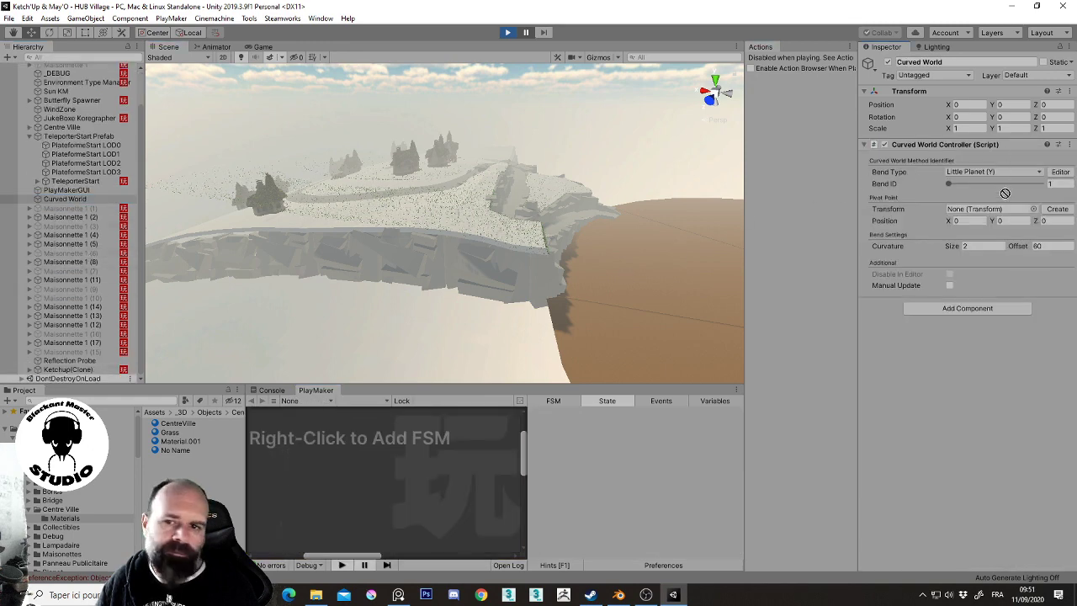
Resume the game enlarged and run the character up the rocks and along the grassy path toward a house
{"action": "left_click", "coordinate": [526, 32]}
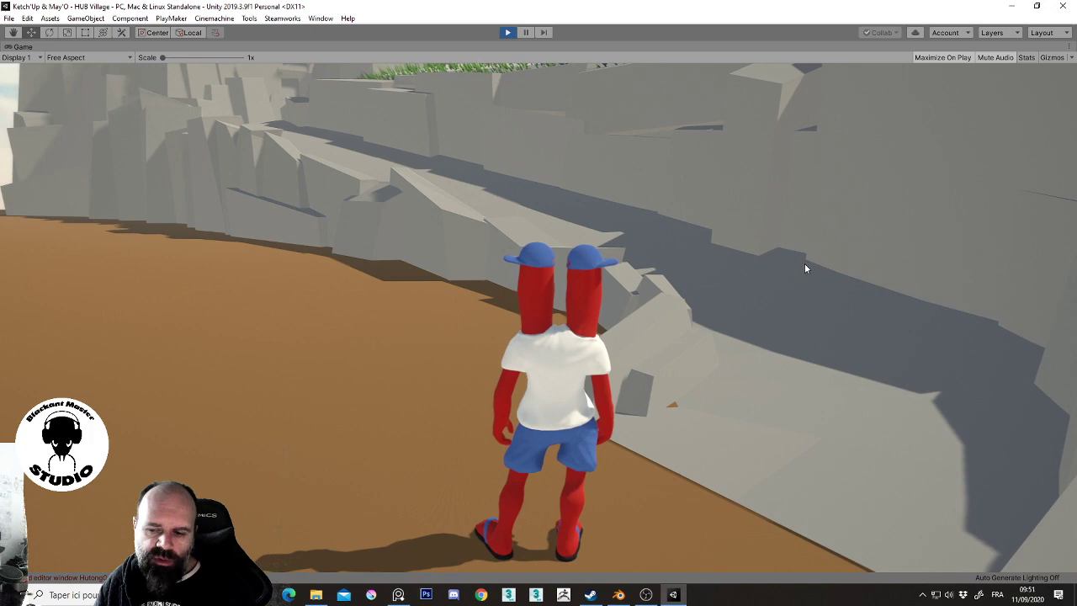
{"action": "key", "text": "w"}
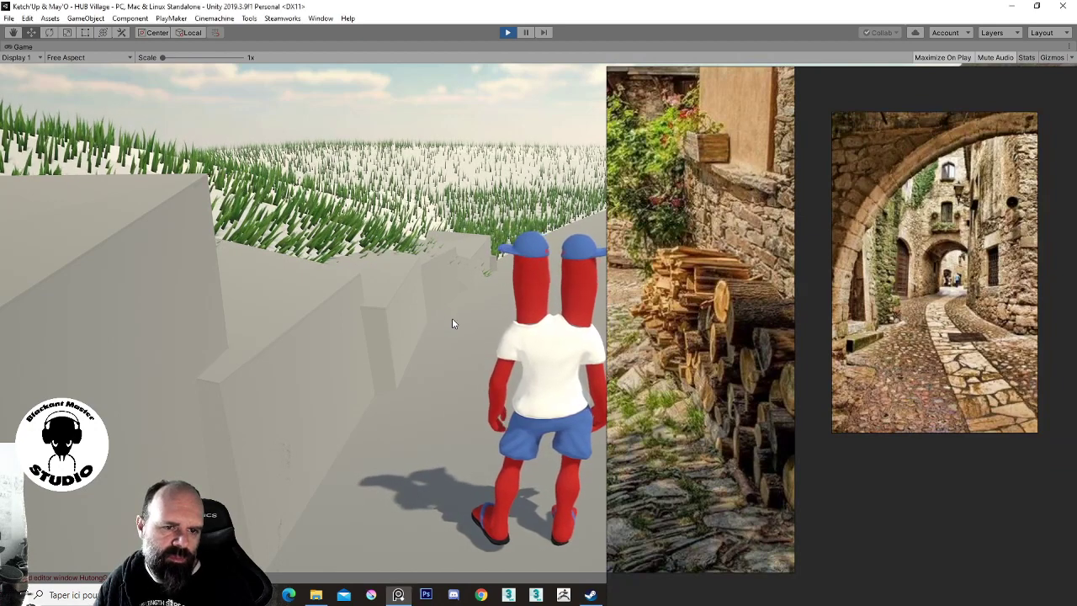
{"action": "key", "text": "w"}
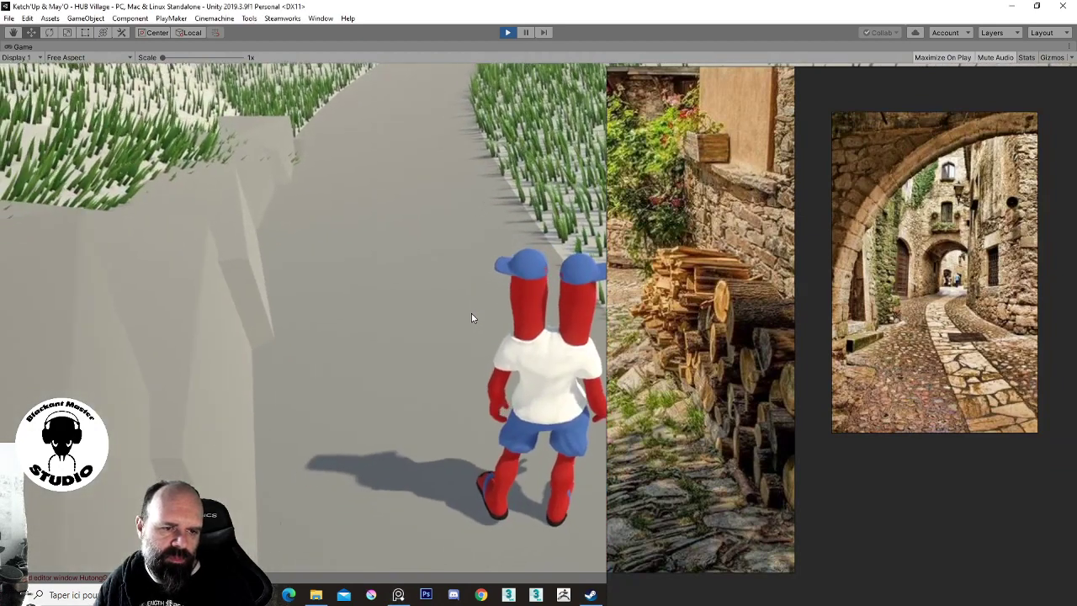
{"action": "key", "text": "w"}
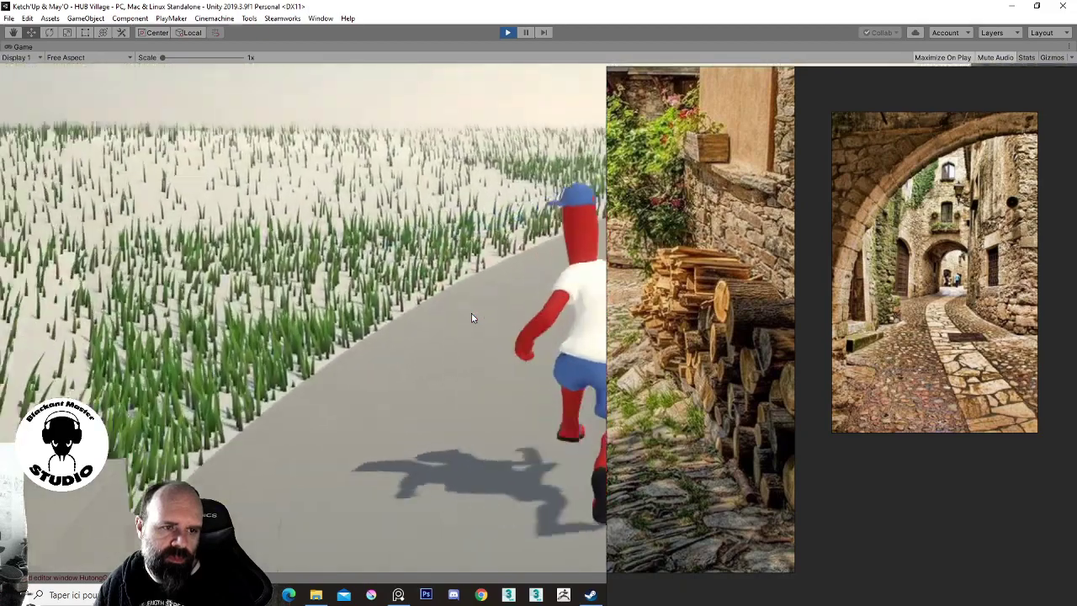
{"action": "key", "text": "w"}
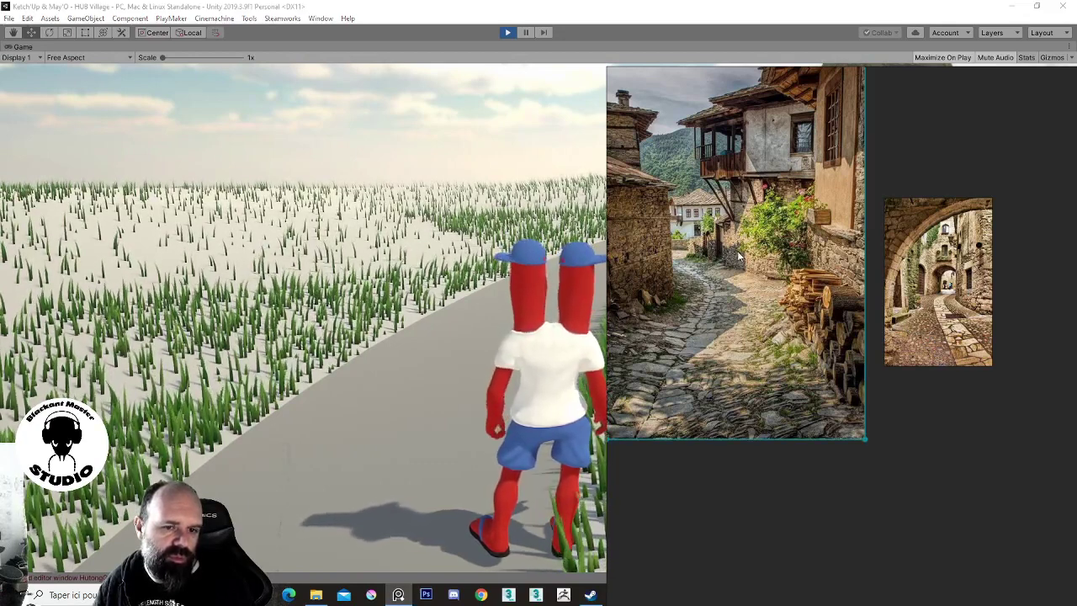
Select the arch street photo and scale it up so the whole archway is visible
{"action": "middle_click_drag", "start_coordinate": [739, 256], "coordinate": [808, 354]}
{"action": "mouse_move", "coordinate": [996, 426]}
{"action": "left_mouse_down"}
{"action": "mouse_move", "coordinate": [963, 337]}
{"action": "mouse_move", "coordinate": [812, 139]}
{"action": "left_mouse_up"}
{"action": "scroll", "coordinate": [952, 288], "scroll_direction": "up", "scroll_amount": 3}
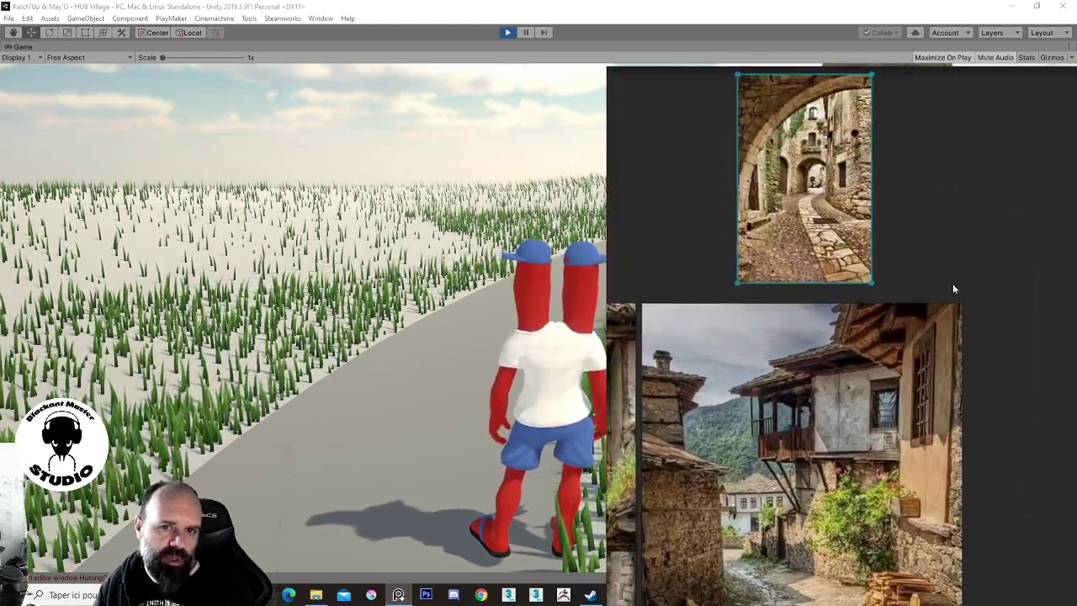
{"action": "scroll", "coordinate": [799, 192], "scroll_direction": "up", "scroll_amount": 2}
{"action": "left_click_drag", "start_coordinate": [769, 152], "coordinate": [708, 74]}
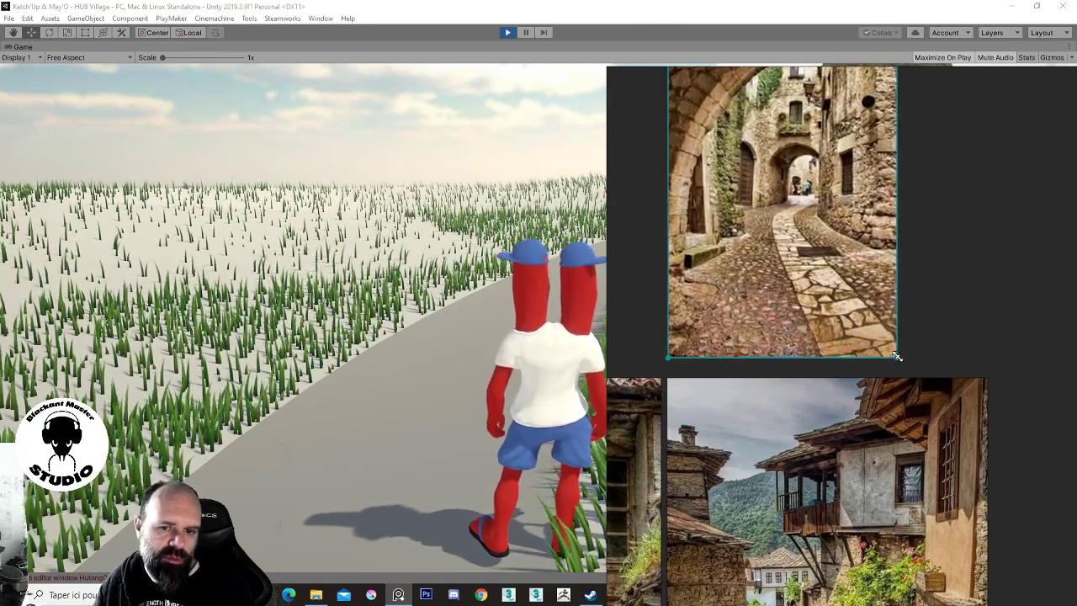
{"action": "left_click_drag", "start_coordinate": [897, 357], "coordinate": [1010, 488]}
{"action": "scroll", "coordinate": [1013, 490], "scroll_direction": "down", "scroll_amount": 3}
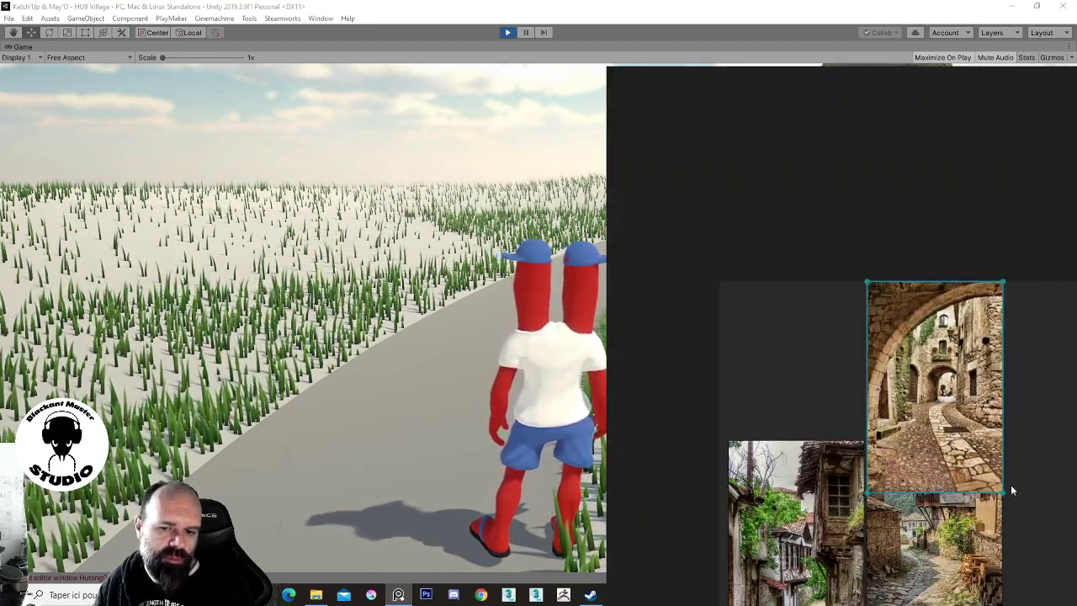
{"action": "middle_click_drag", "start_coordinate": [1011, 485], "coordinate": [897, 283]}
{"action": "scroll", "coordinate": [822, 369], "scroll_direction": "up", "scroll_amount": 2}
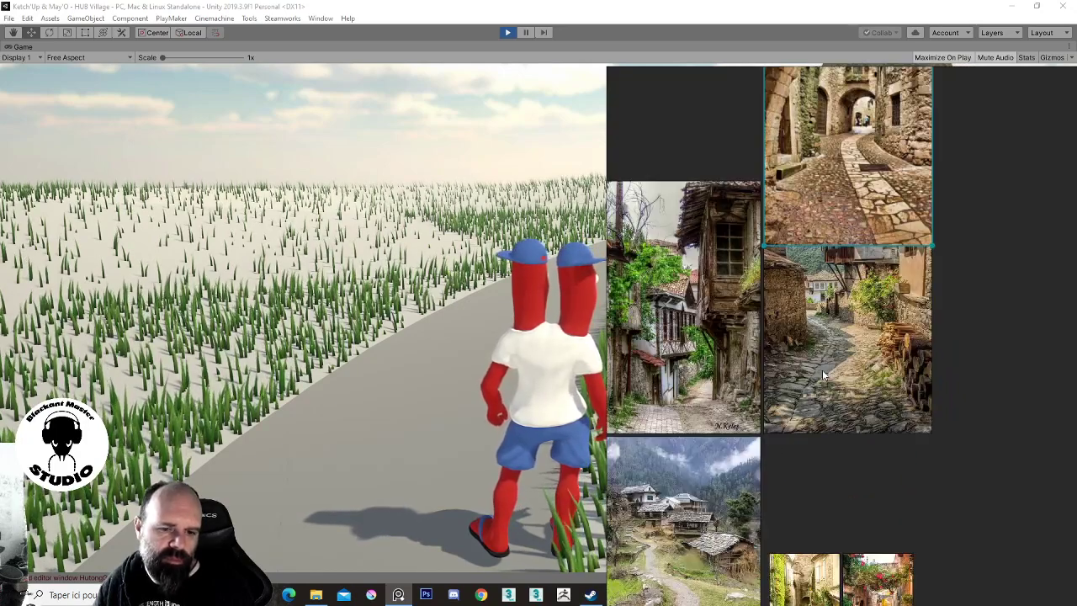
{"action": "scroll", "coordinate": [889, 317], "scroll_direction": "up", "scroll_amount": 3}
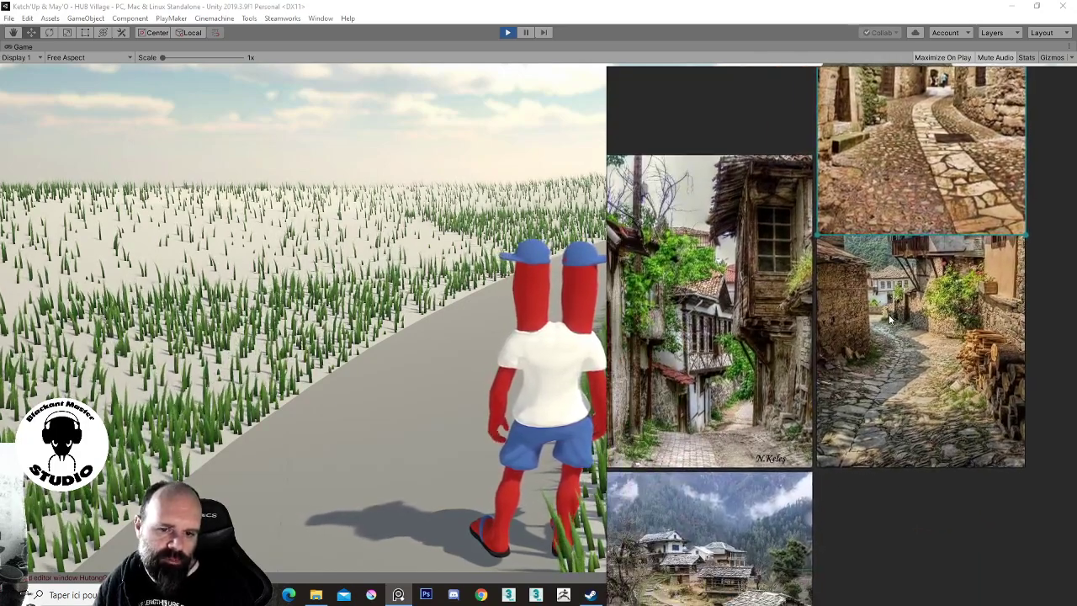
{"action": "middle_click_drag", "start_coordinate": [890, 318], "coordinate": [833, 397]}
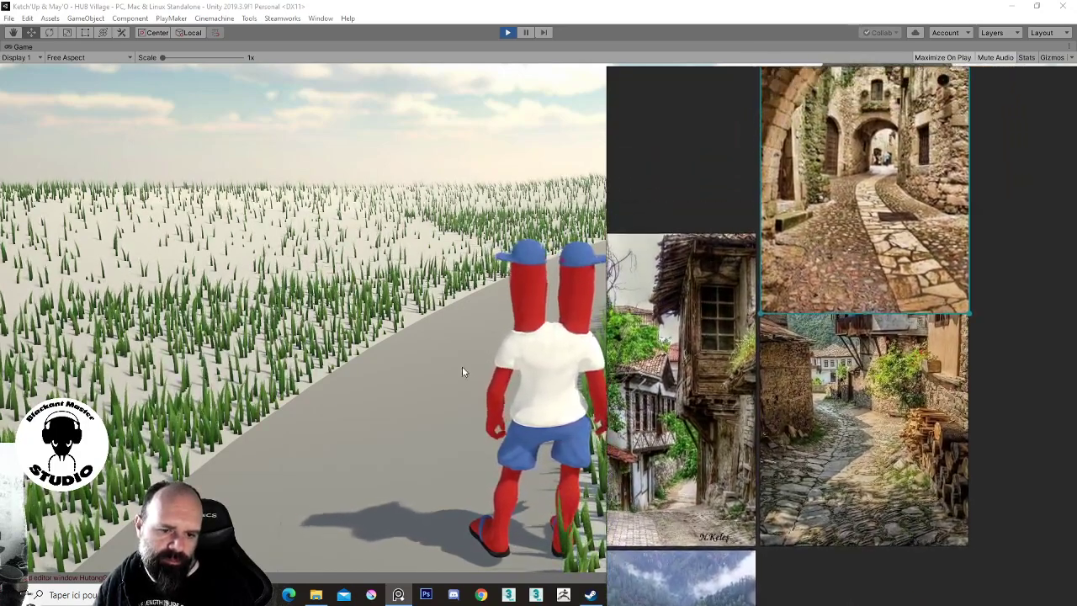
Move the reference photos to the left so the game's right half stays visible
{"action": "mouse_move", "coordinate": [709, 167]}
{"action": "left_mouse_down"}
{"action": "mouse_move", "coordinate": [42, 173]}
{"action": "mouse_move", "coordinate": [57, 162]}
{"action": "mouse_move", "coordinate": [94, 179]}
{"action": "left_mouse_up"}
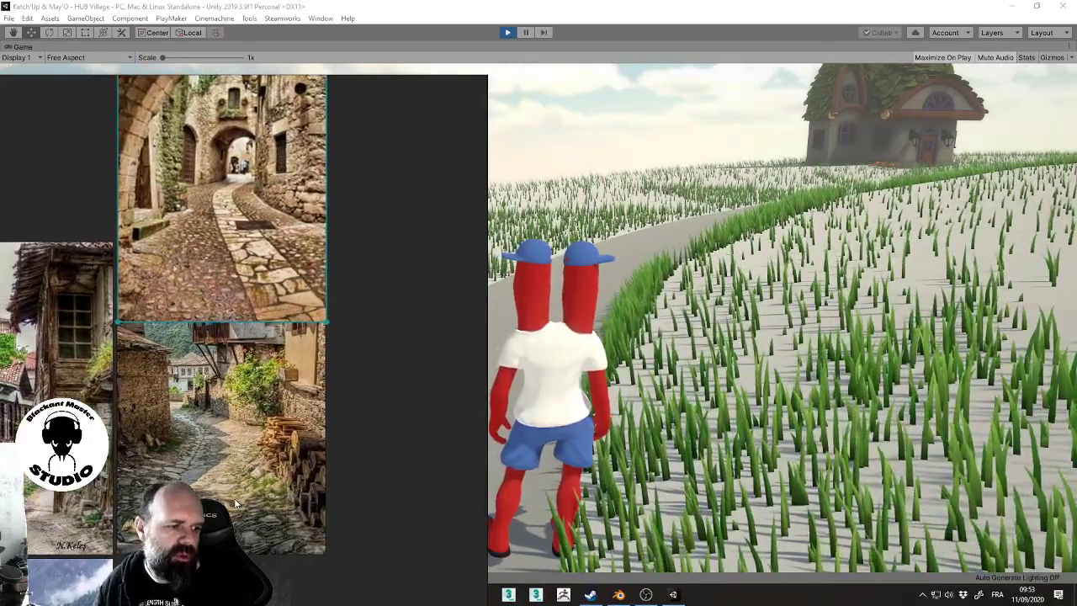
{"action": "scroll", "coordinate": [196, 536], "scroll_direction": "up", "scroll_amount": 3}
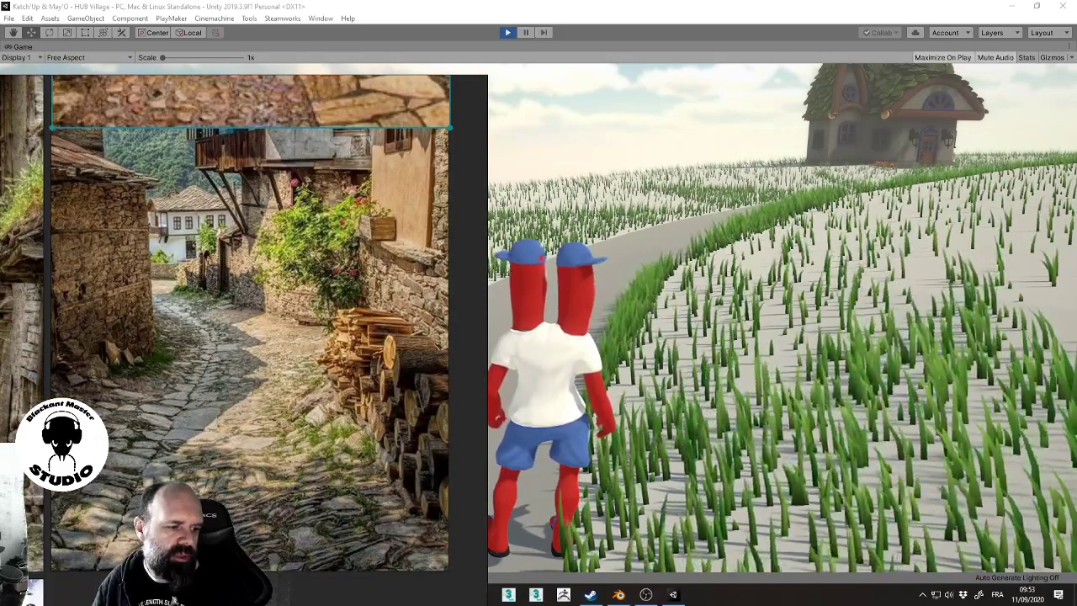
{"action": "scroll", "coordinate": [195, 536], "scroll_direction": "up", "scroll_amount": 2}
{"action": "scroll", "coordinate": [196, 536], "scroll_direction": "down", "scroll_amount": 4}
{"action": "mouse_move", "coordinate": [211, 372]}
{"action": "middle_mouse_down"}
{"action": "mouse_move", "coordinate": [303, 342]}
{"action": "mouse_move", "coordinate": [317, 320]}
{"action": "mouse_move", "coordinate": [368, 352]}
{"action": "mouse_move", "coordinate": [354, 419]}
{"action": "middle_mouse_up"}
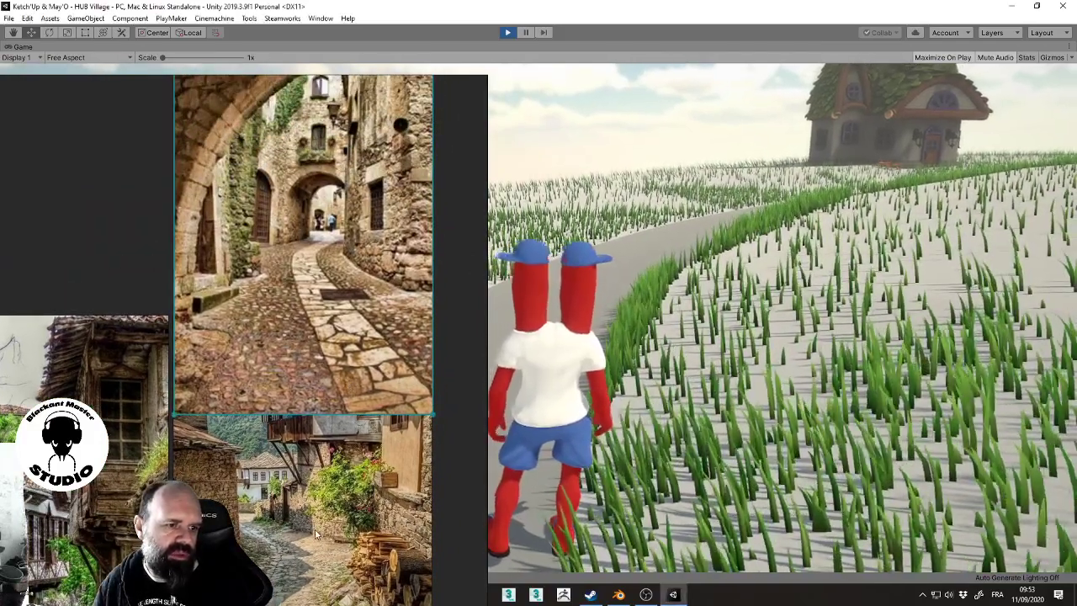
Run the character along the curving path and past the house
{"action": "key", "text": "w"}
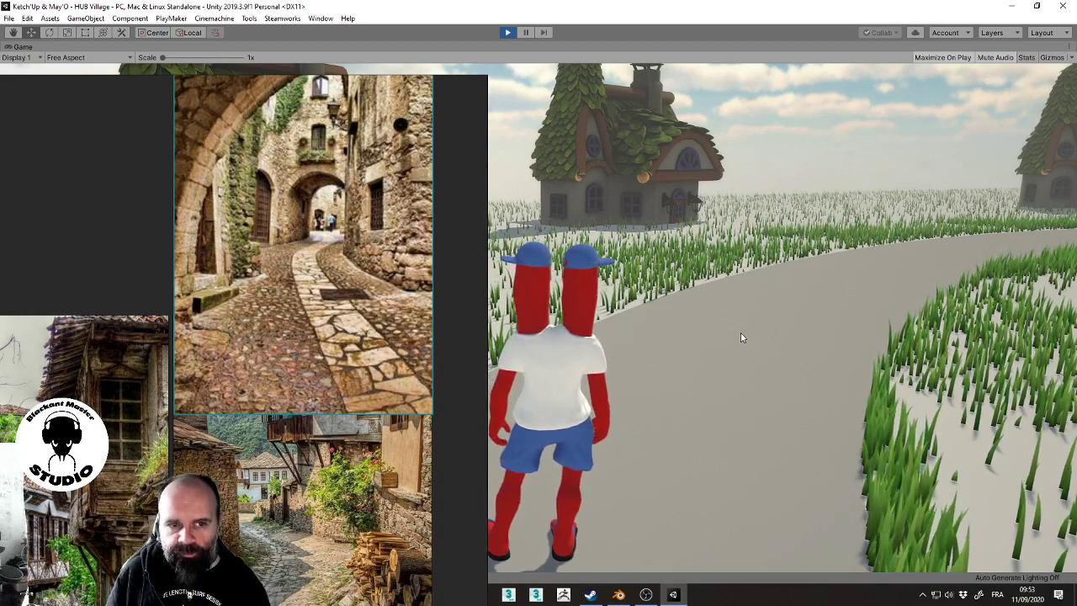
{"action": "key", "text": "w"}
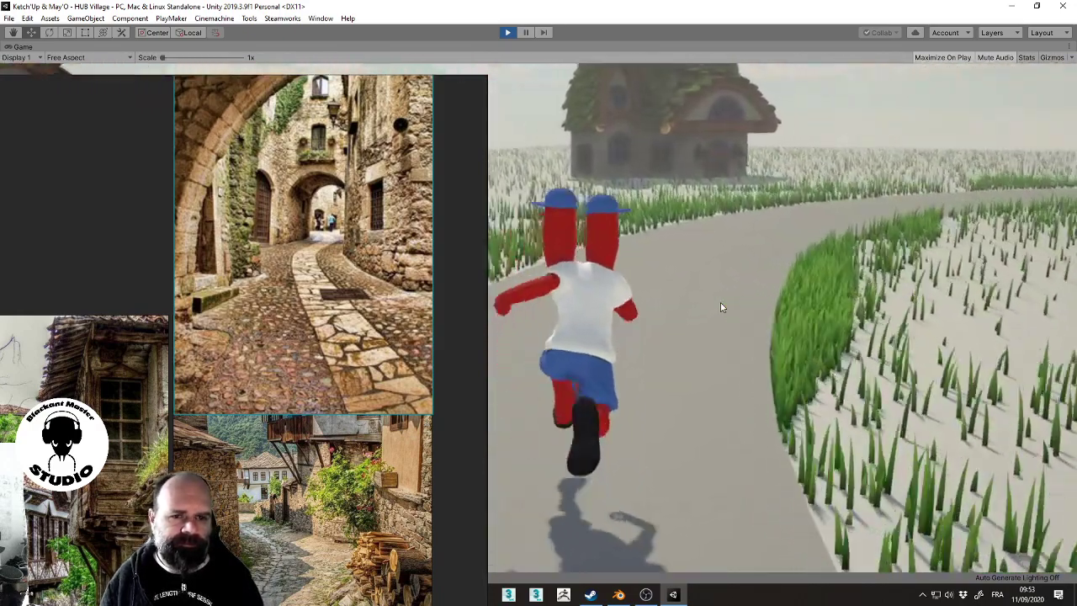
{"action": "key", "text": "d"}
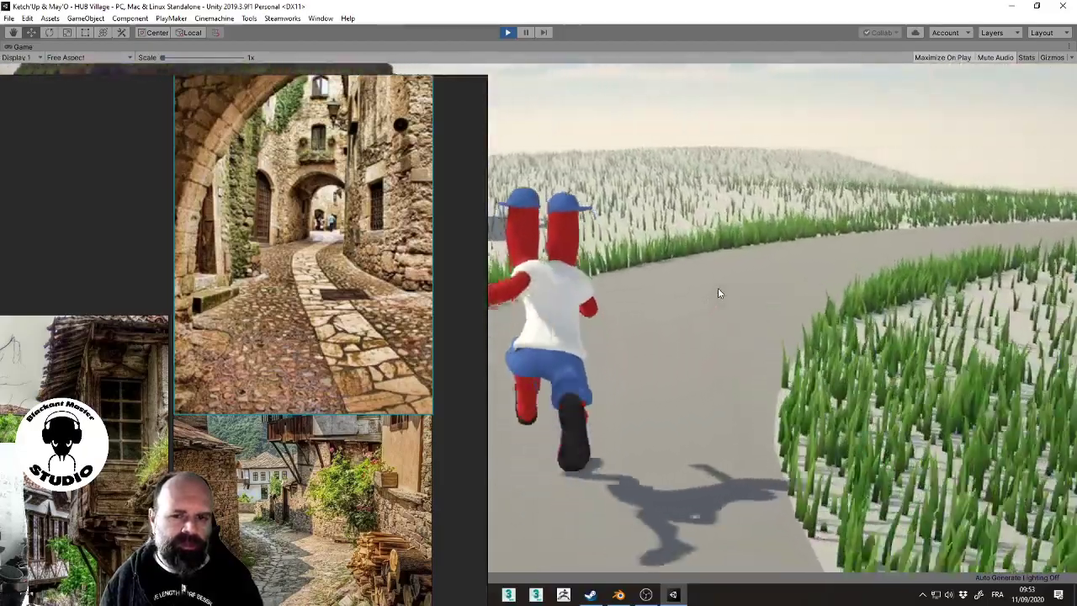
{"action": "key", "text": "a"}
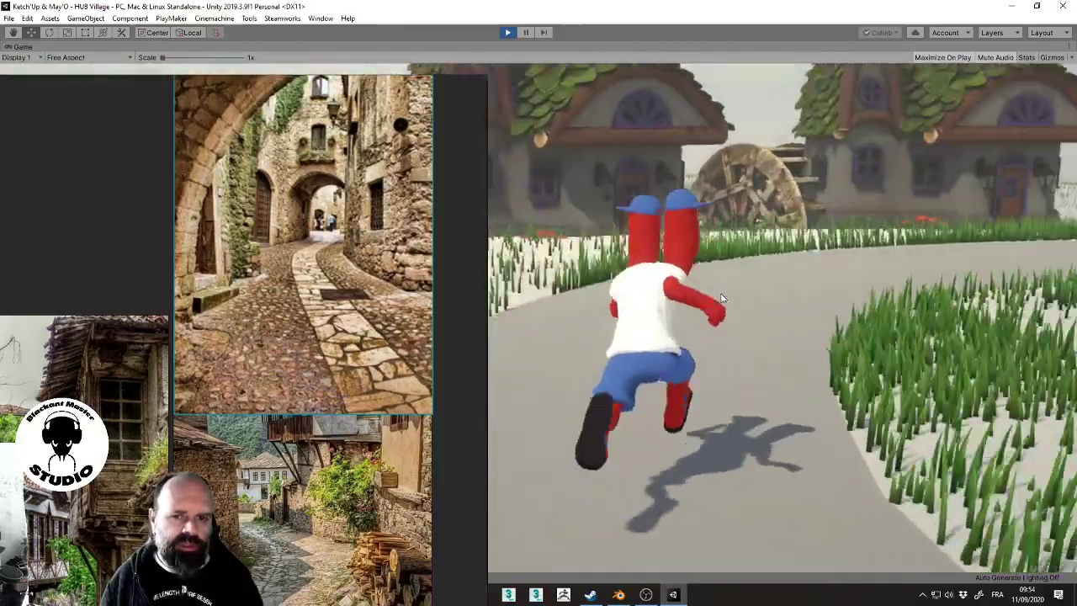
{"action": "key", "text": "d"}
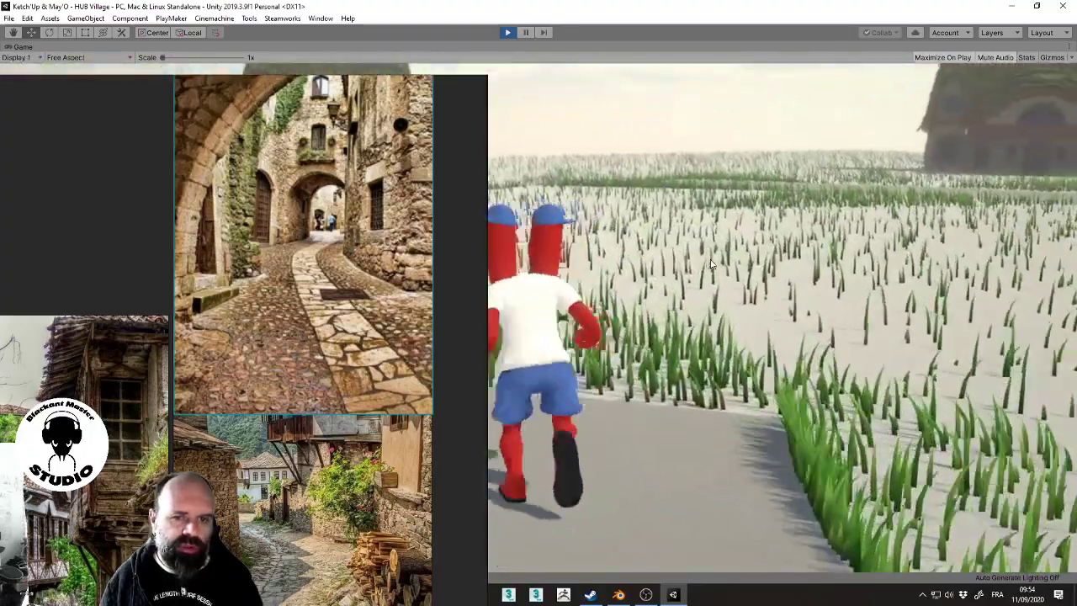
{"action": "key", "text": "w"}
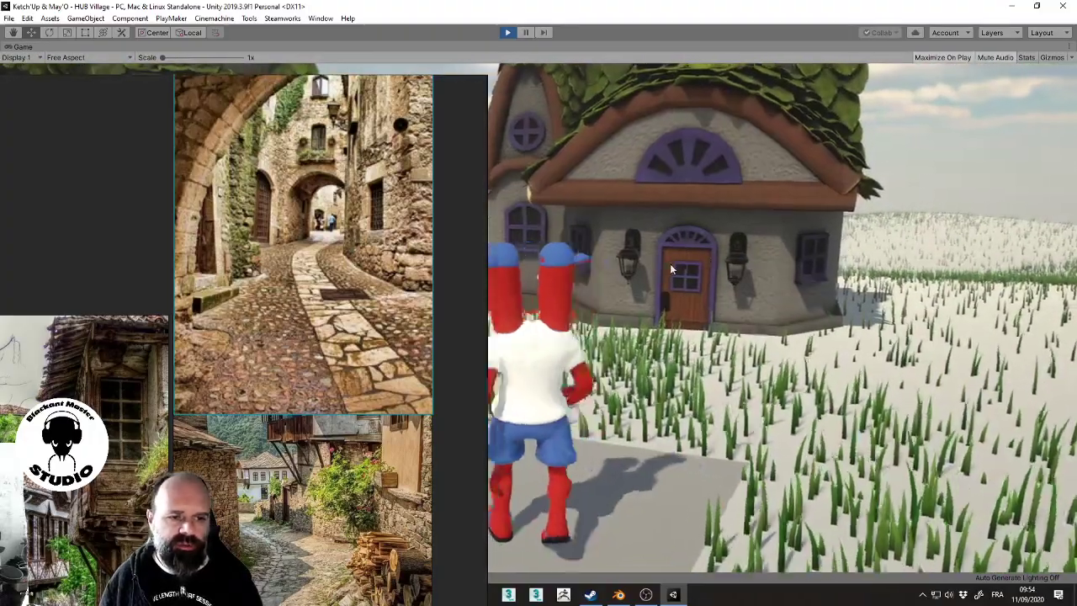
{"action": "key", "text": "d"}
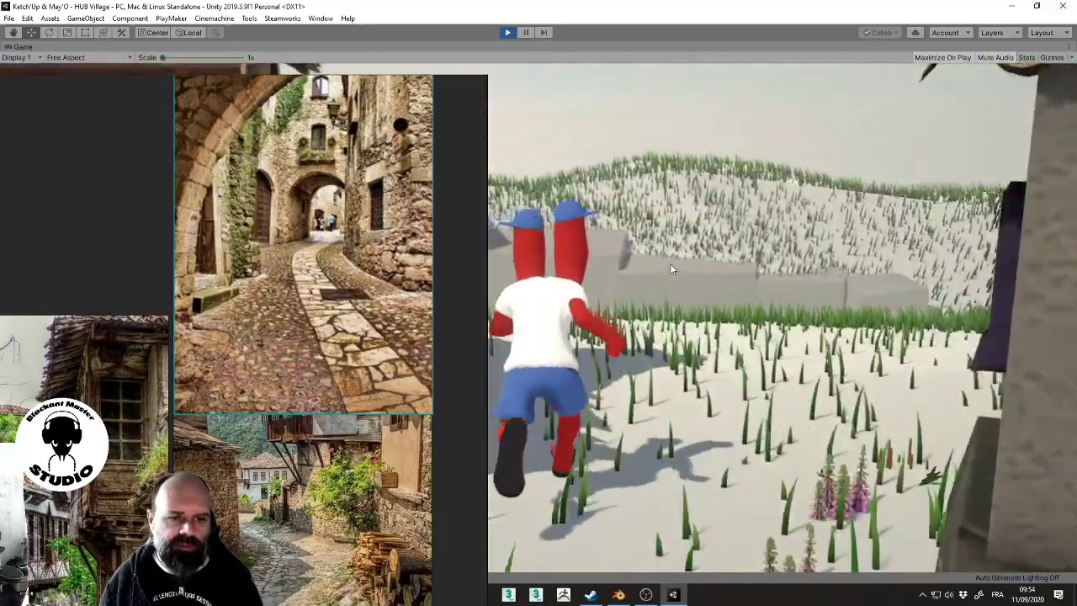
Run the character through the grass and up the hill, then back toward the water wheel
{"action": "key", "text": "a"}
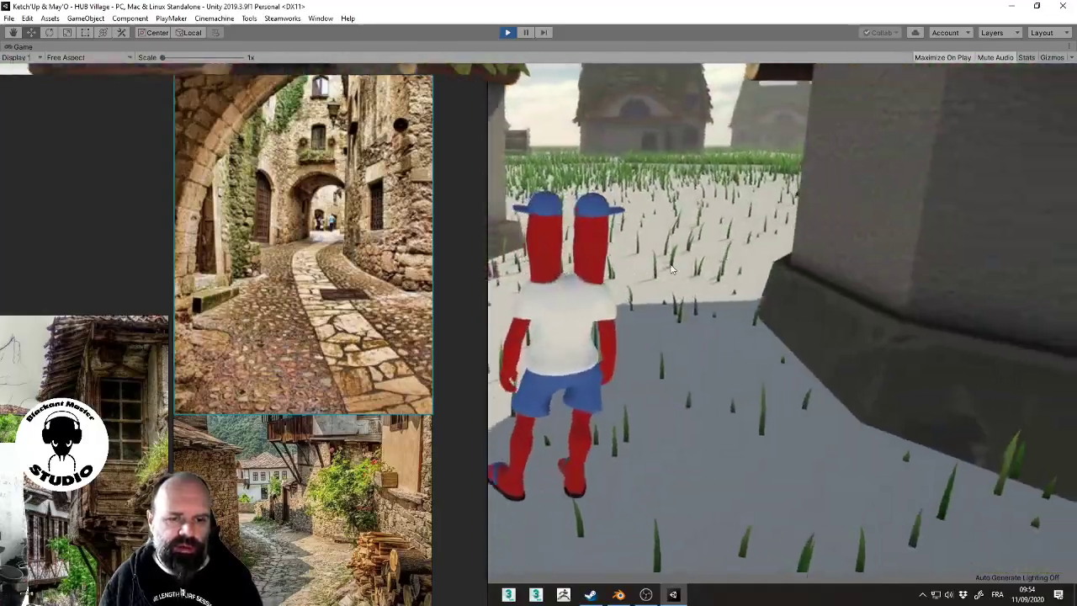
{"action": "key", "text": "d"}
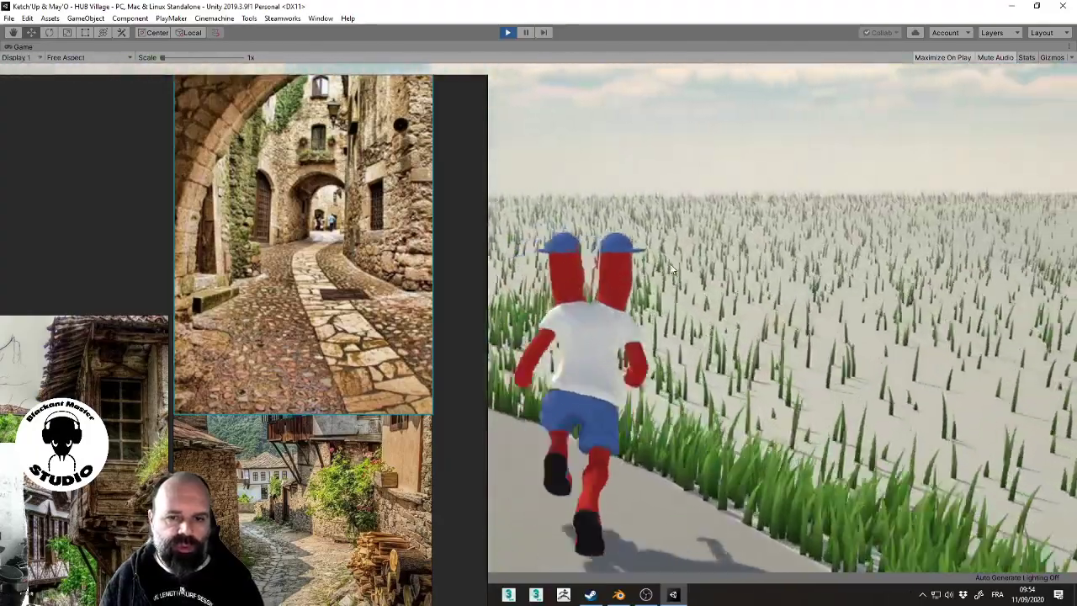
{"action": "key", "text": "a"}
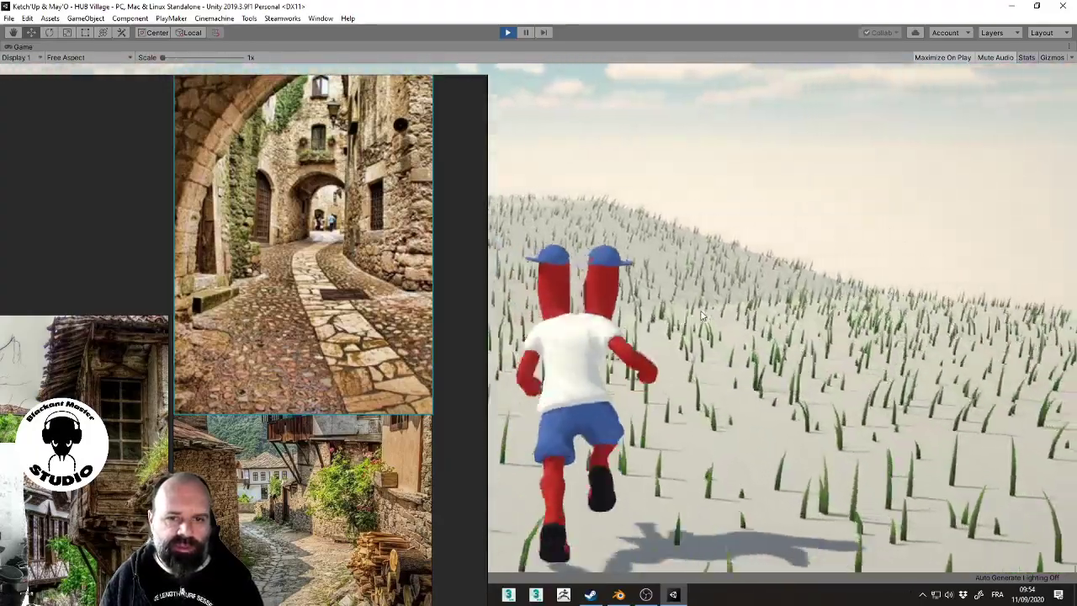
{"action": "key", "text": "d"}
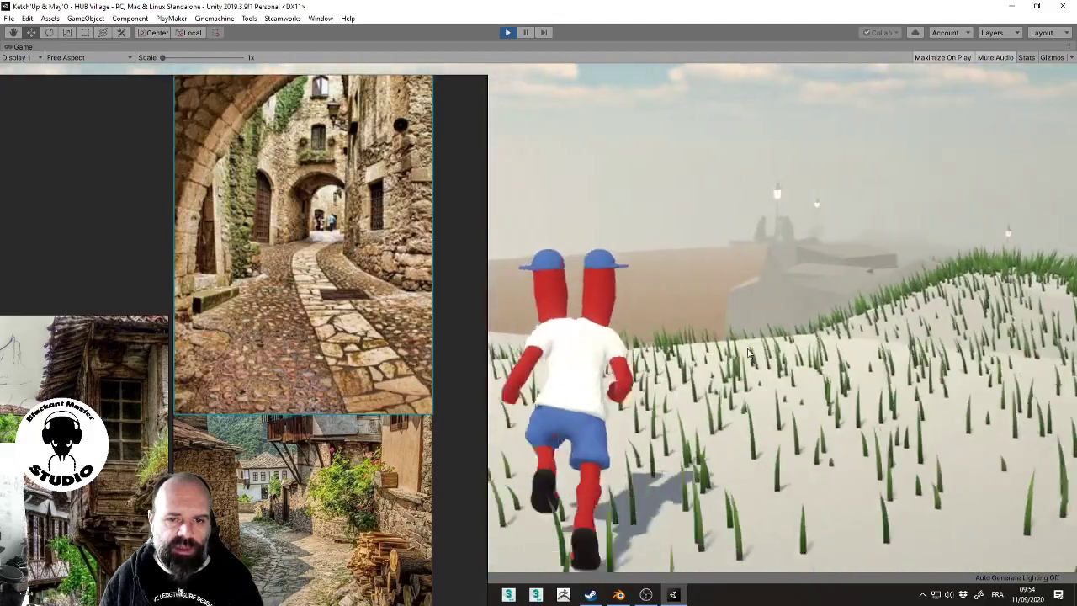
{"action": "key", "text": "a"}
{"action": "key", "text": "w"}
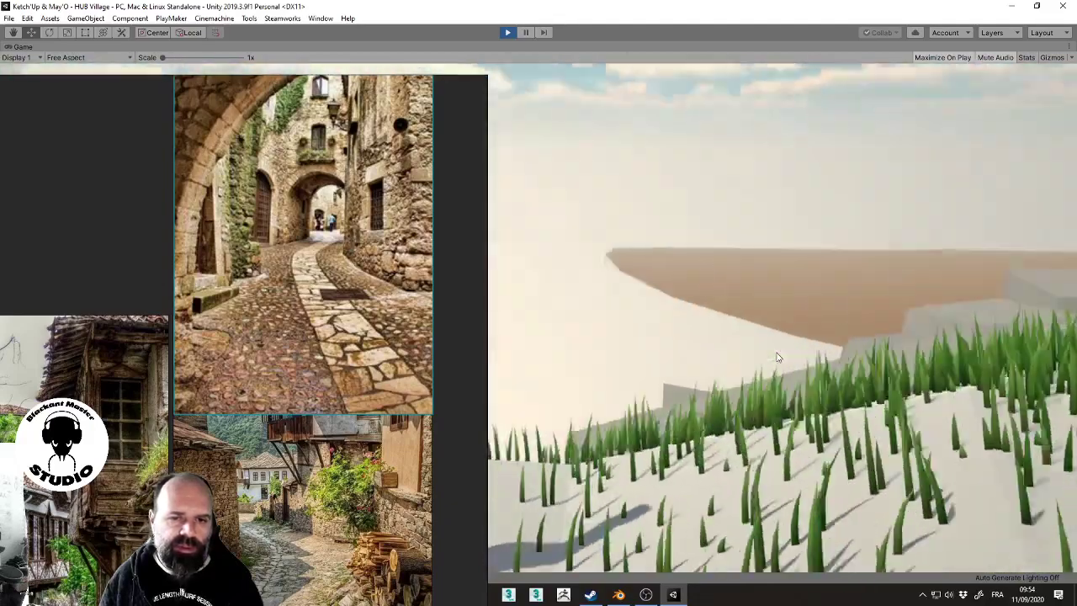
{"action": "key", "text": "d"}
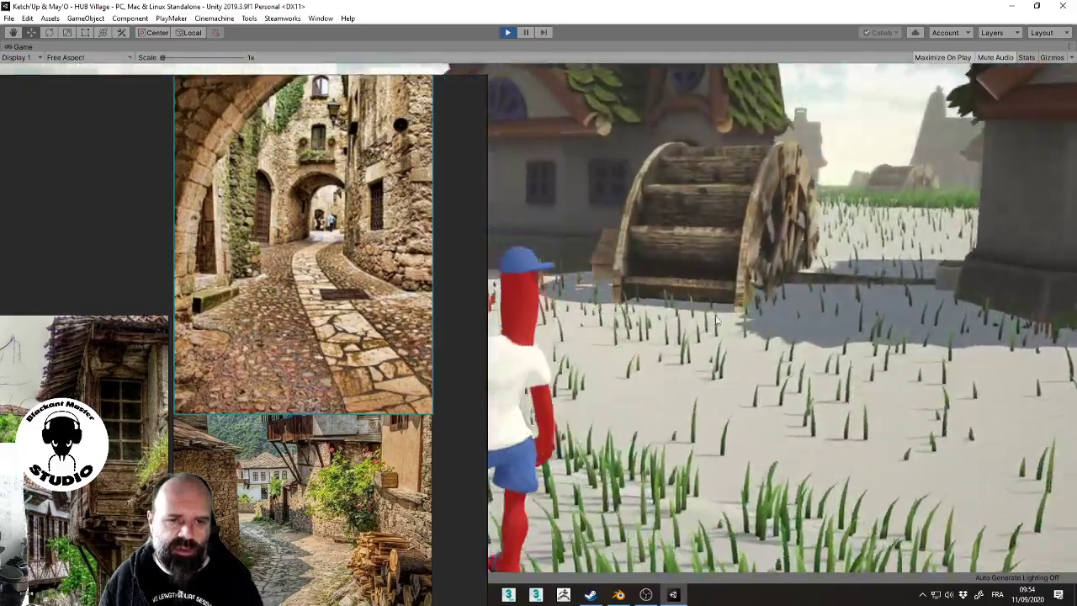
{"action": "key", "text": "w"}
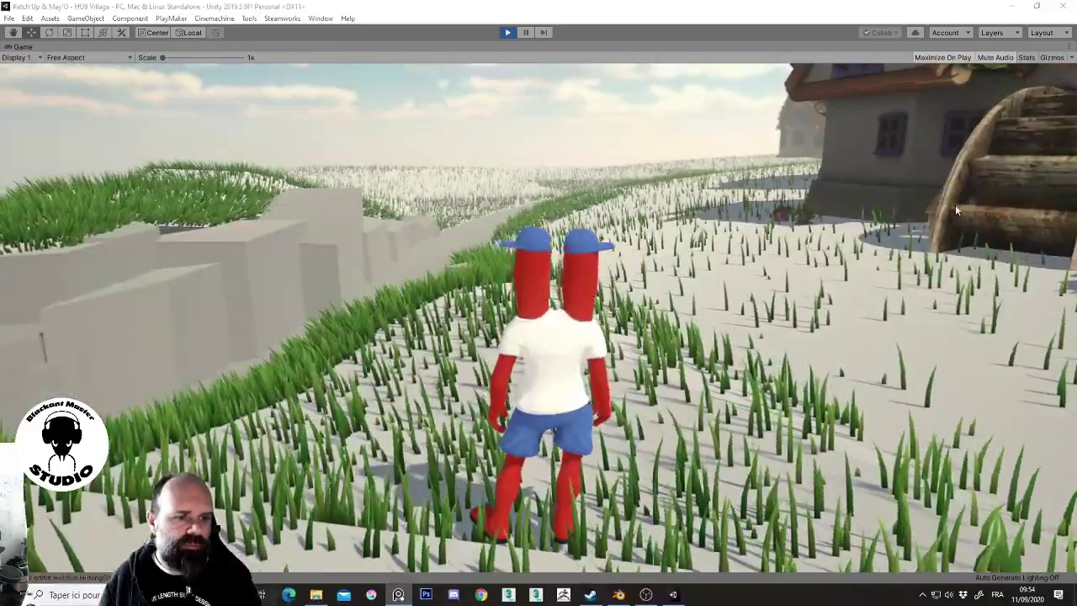
Run the character up the grassy slope, past the water mill and back onto the path
{"action": "key", "text": "a"}
{"action": "key", "text": "d"}
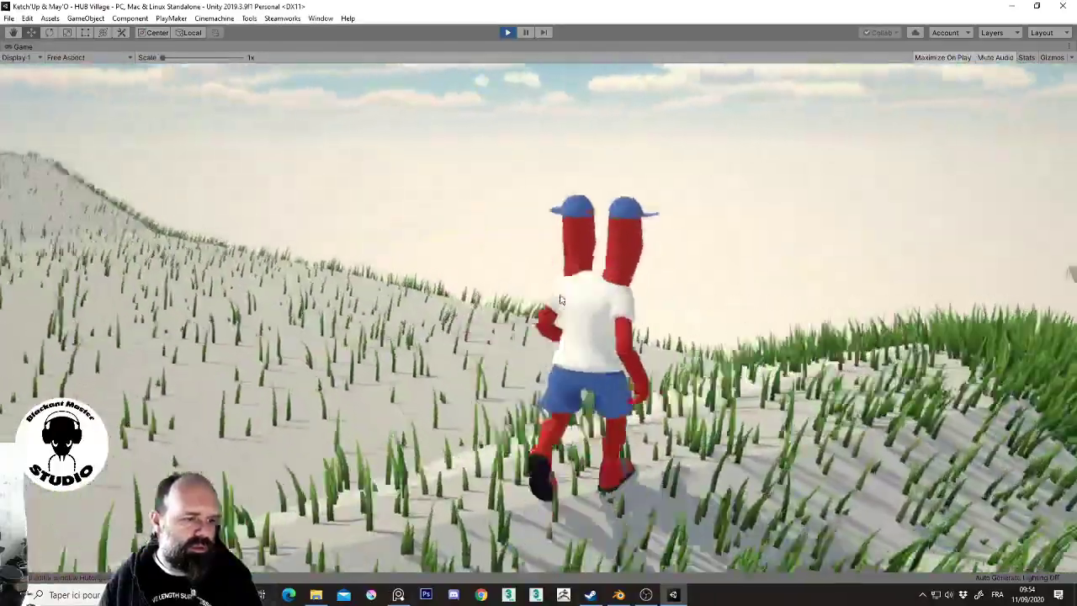
{"action": "key", "text": "w"}
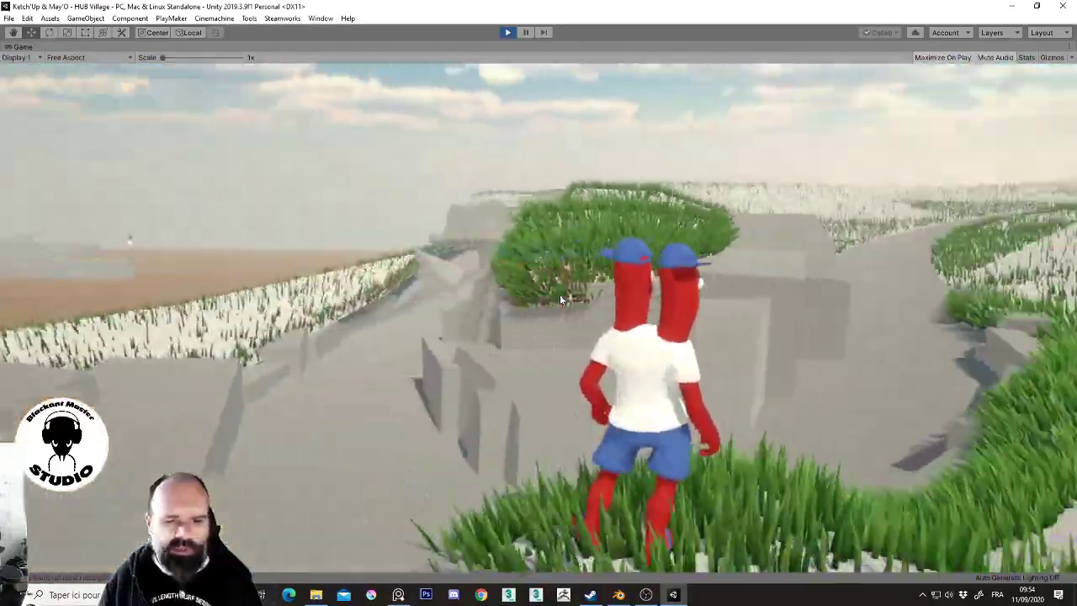
{"action": "key", "text": "w"}
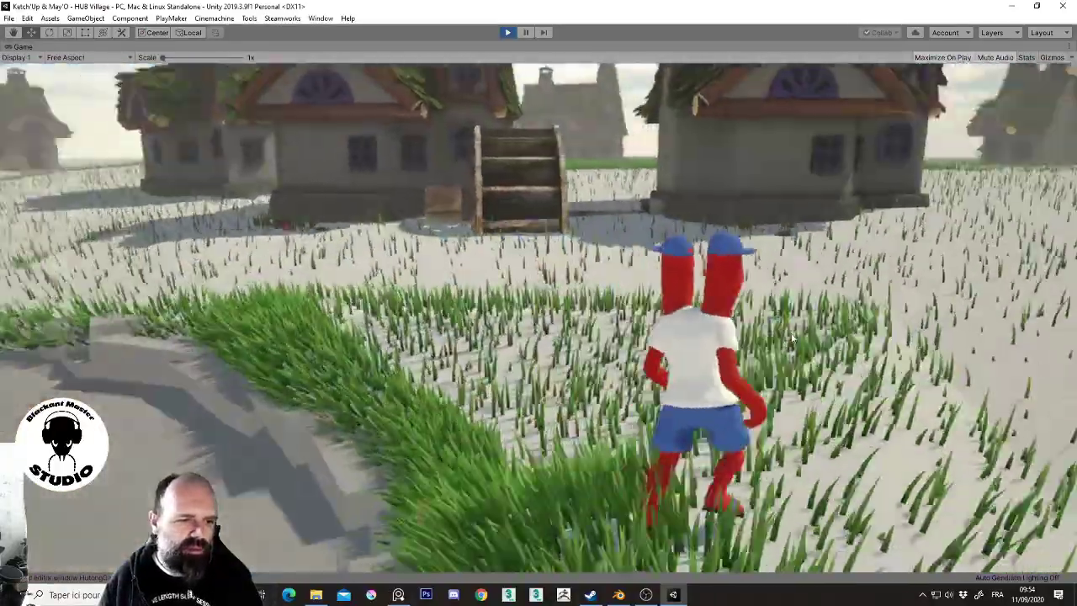
{"action": "key", "text": "w"}
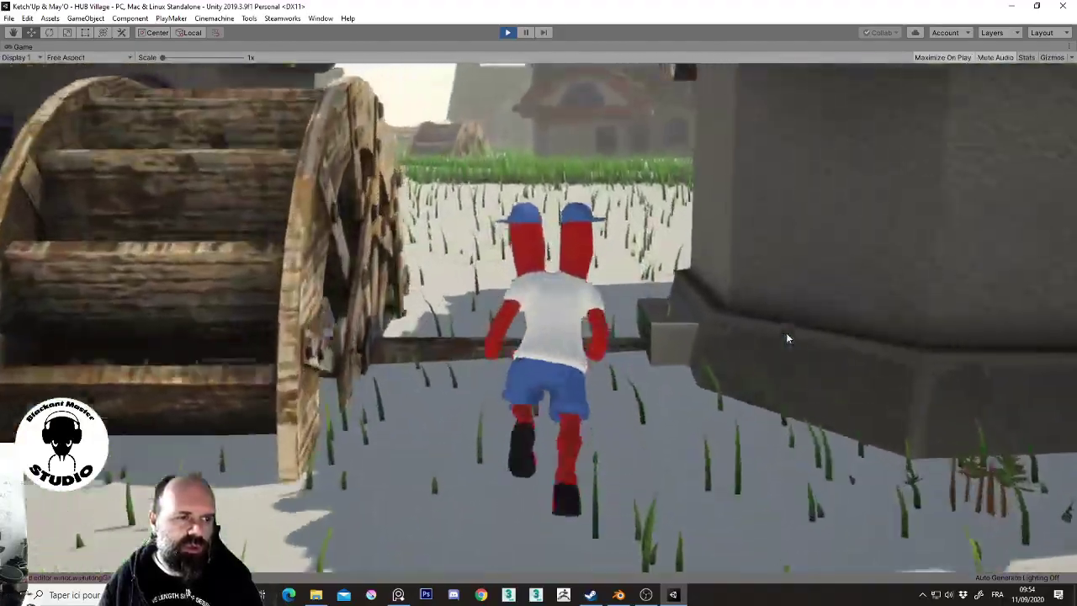
{"action": "key", "text": "w"}
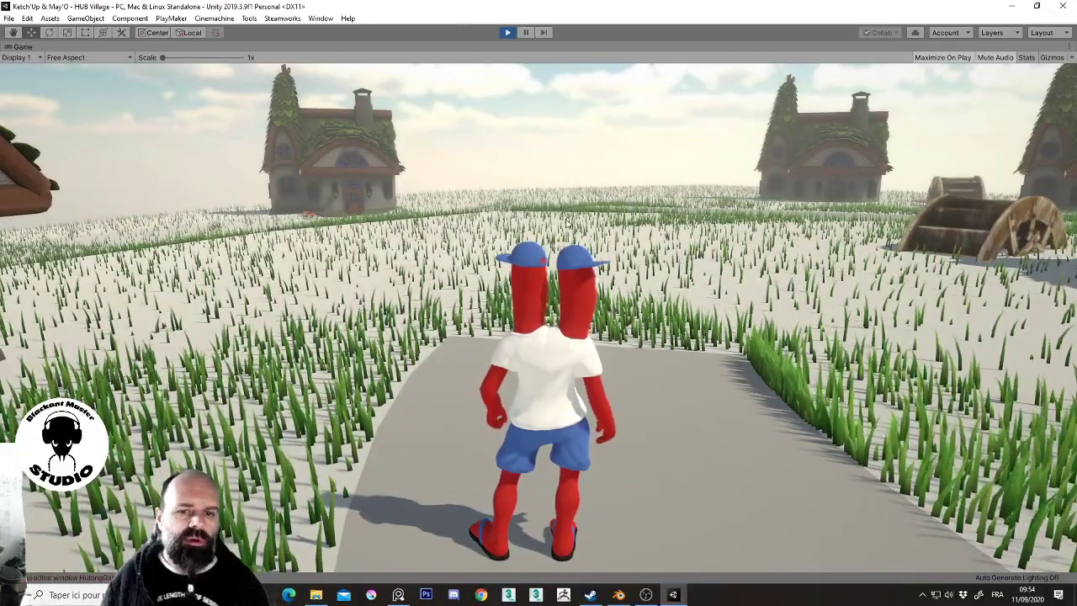
{"action": "key", "text": "w"}
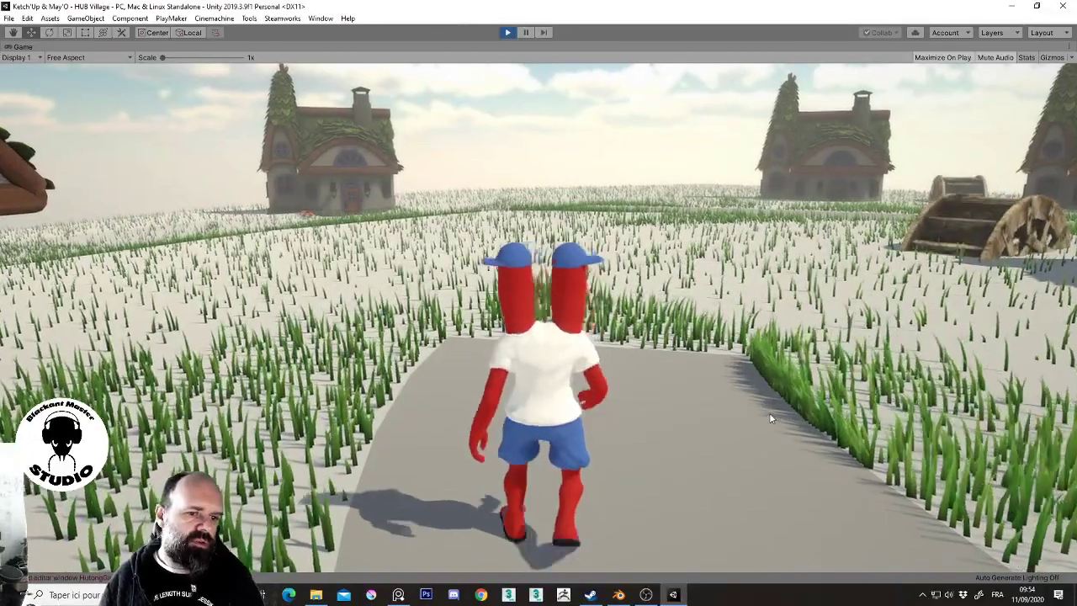
Run across the field and over the hill toward the village, then stop Play mode
{"action": "key", "text": "a"}
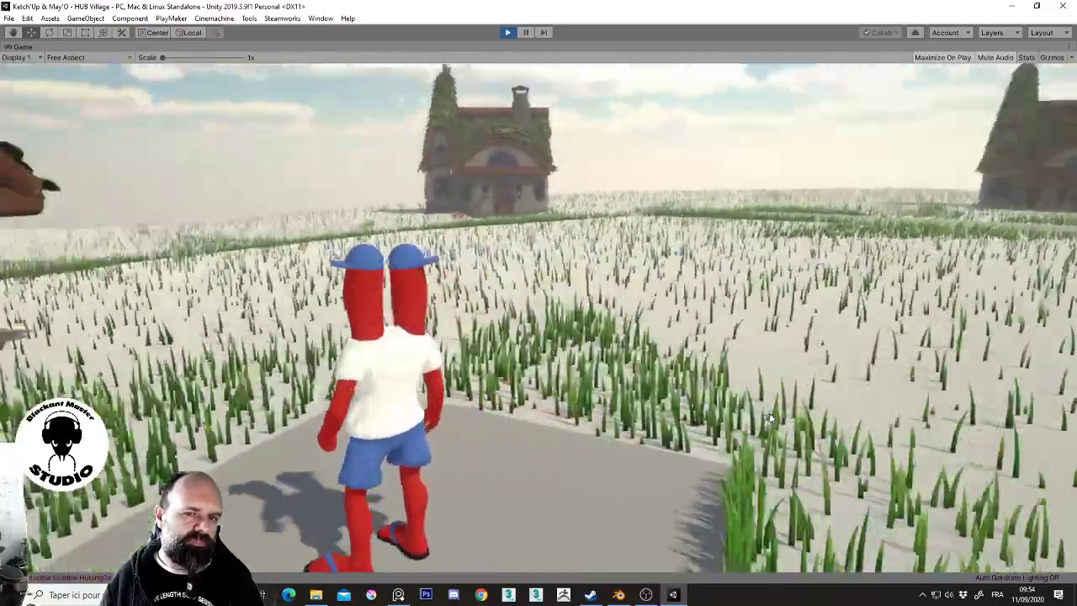
{"action": "key", "text": "d"}
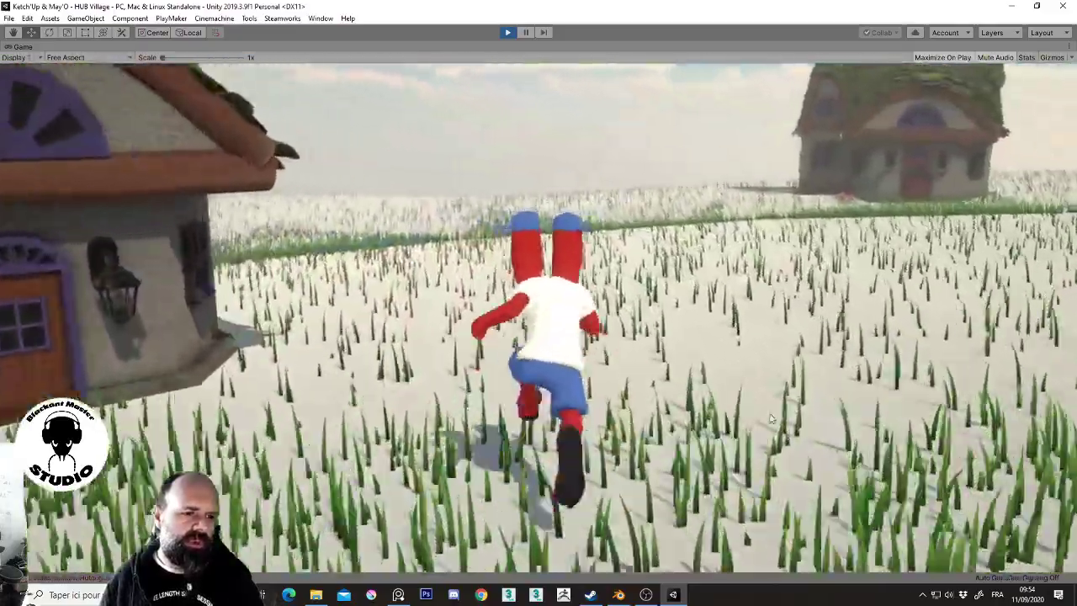
{"action": "key", "text": "w"}
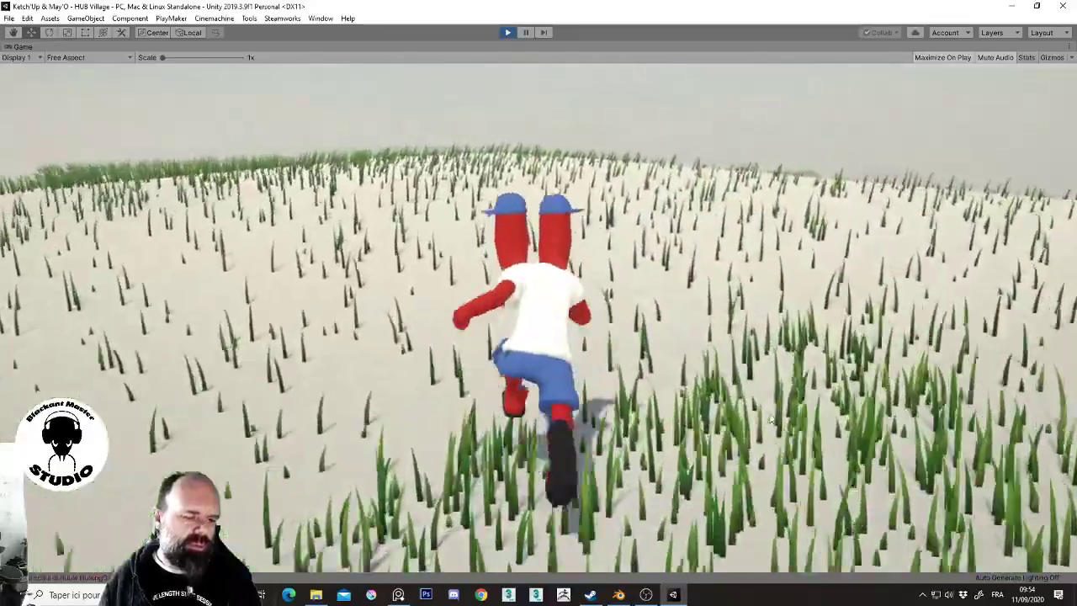
{"action": "key", "text": "w"}
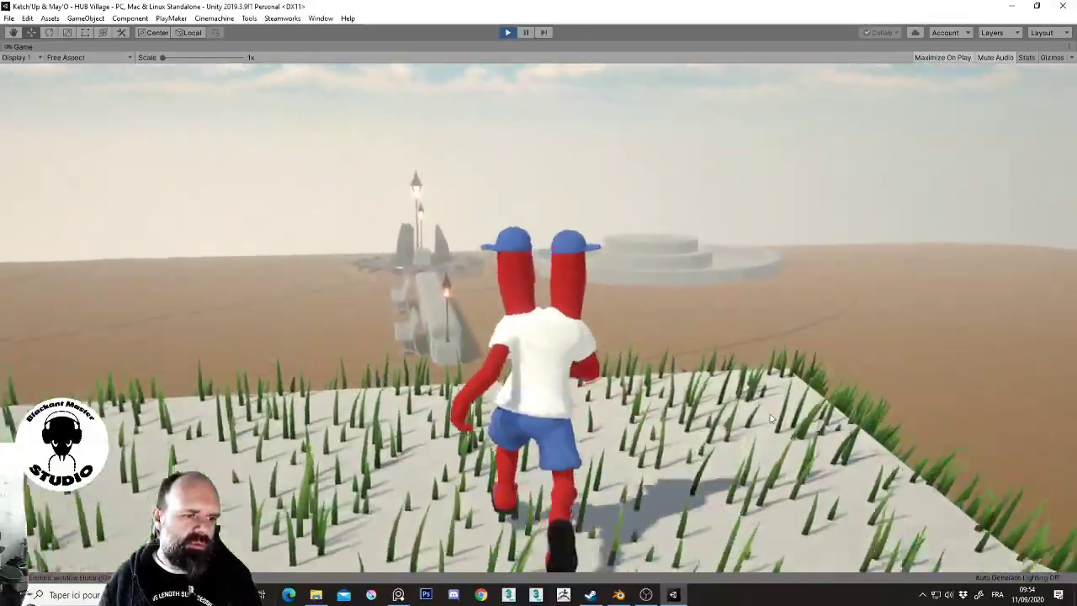
{"action": "key", "text": "a"}
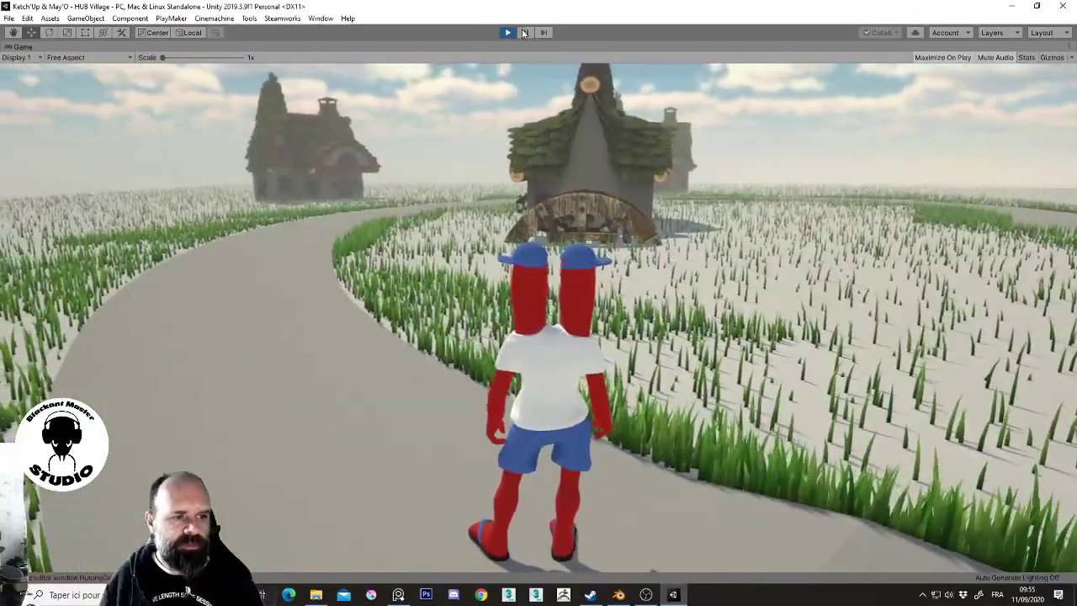
{"action": "key", "text": "ctrl+p"}
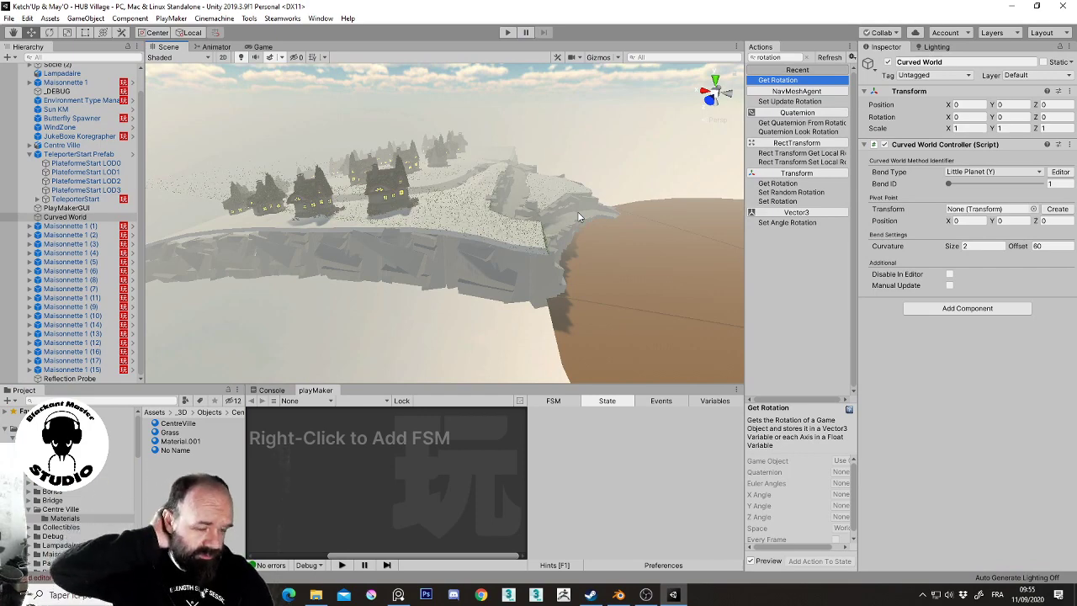
Switch back to Blender and view the spiral path mesh centred in Top Orthographic
{"action": "left_click", "coordinate": [618, 595]}
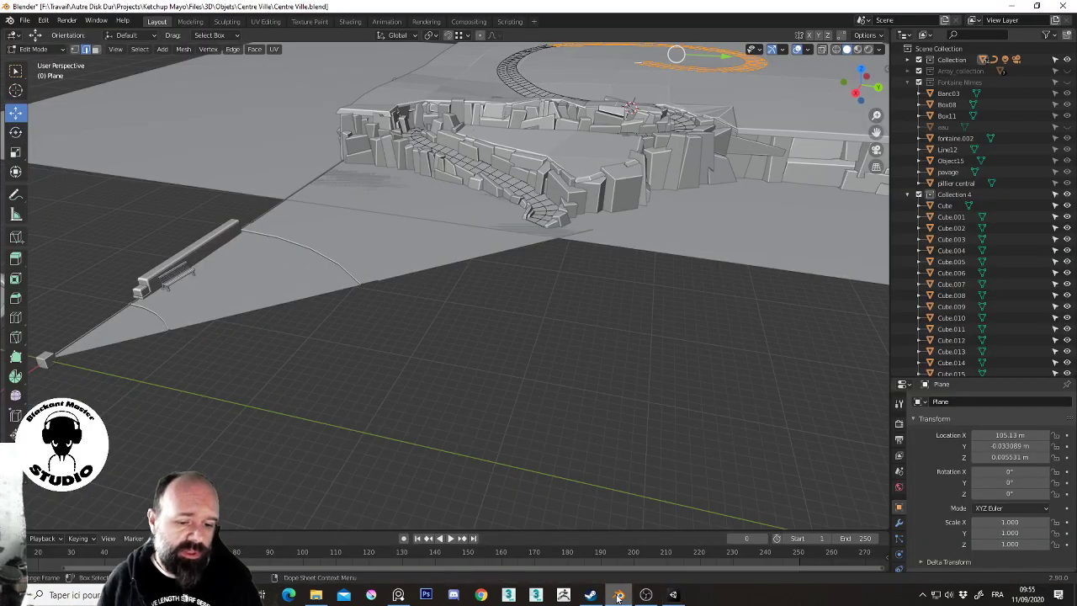
{"action": "key", "text": "KP_Decimal"}
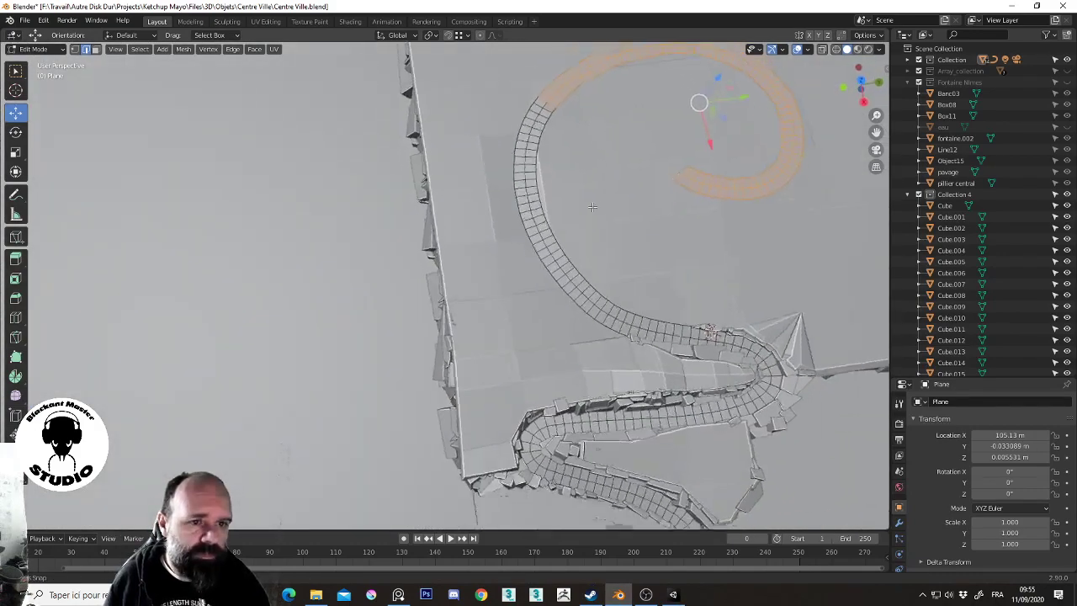
{"action": "middle_click_drag", "start_coordinate": [554, 221], "coordinate": [875, 116]}
{"action": "left_click", "coordinate": [860, 83]}
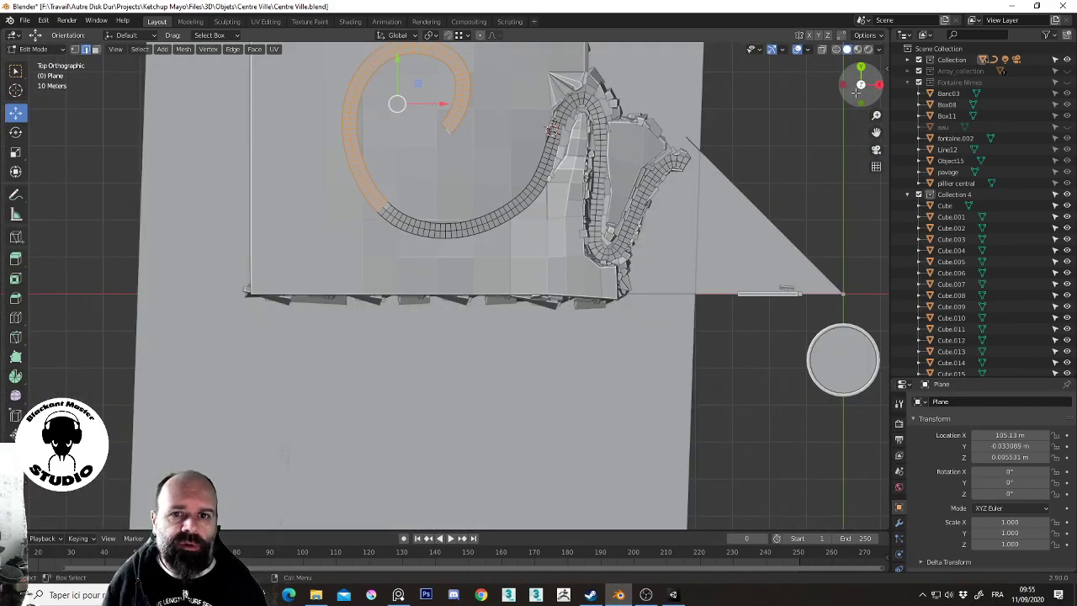
{"action": "middle_click_drag", "start_coordinate": [649, 147], "coordinate": [628, 315], "text": "shift"}
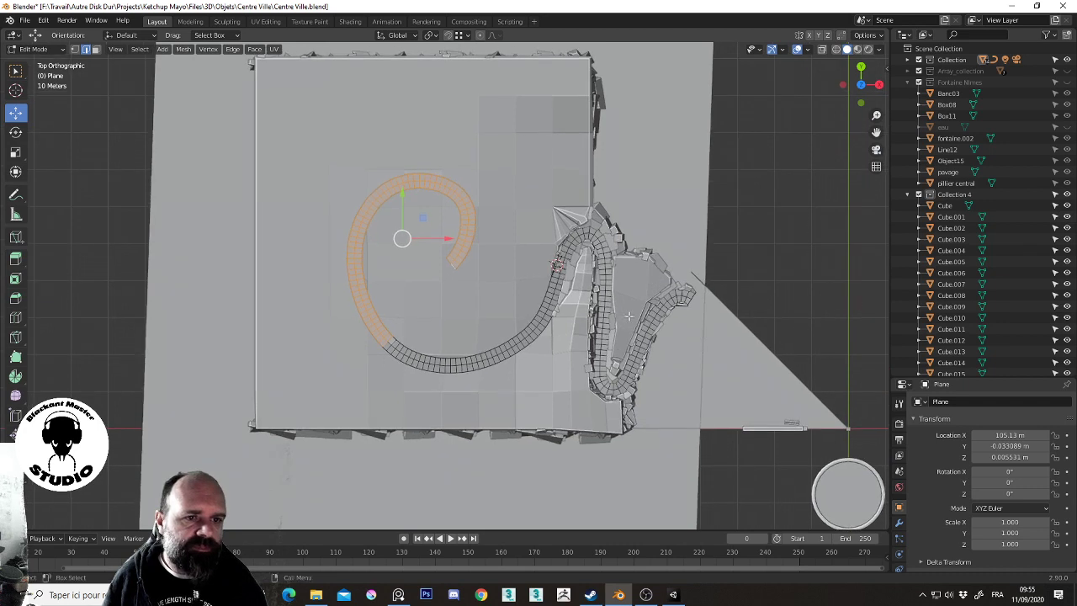
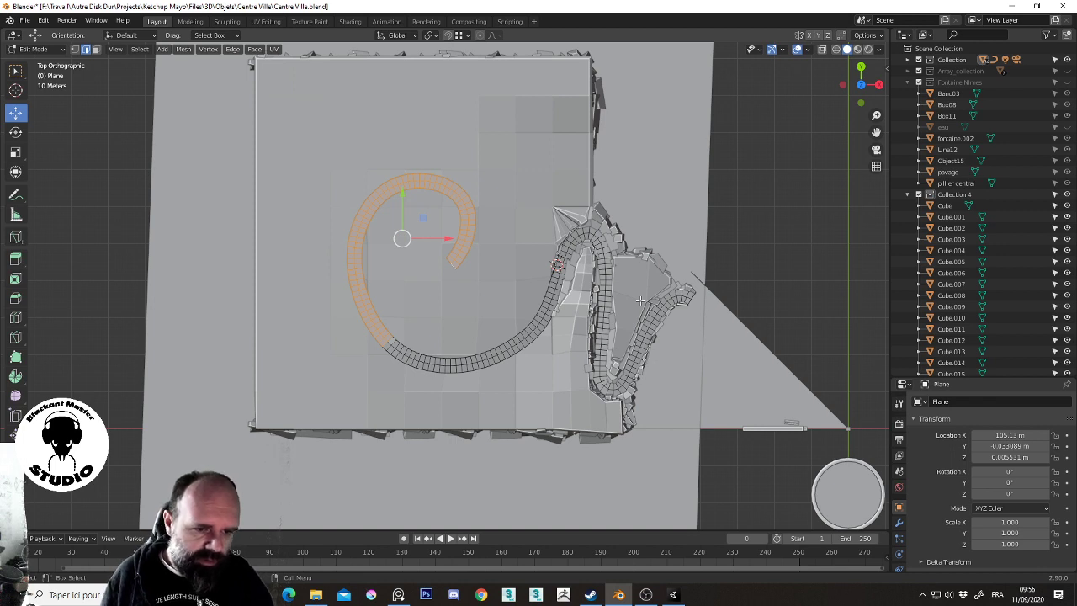
Extrude a new strip from the ring edge out toward the plane's bottom edge
{"action": "key", "text": "Tab"}
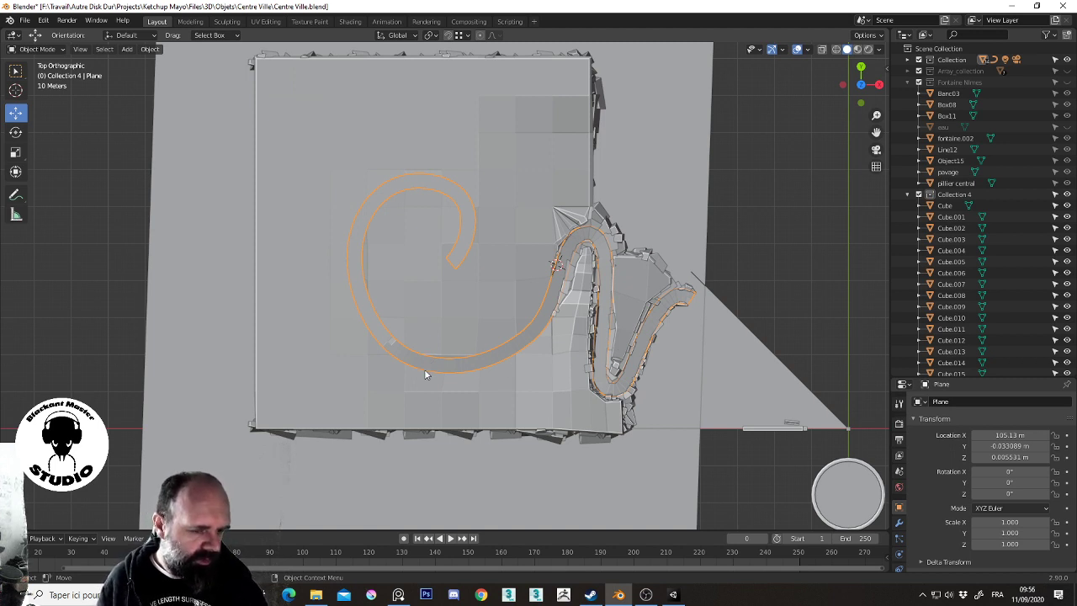
{"action": "key", "text": "Tab"}
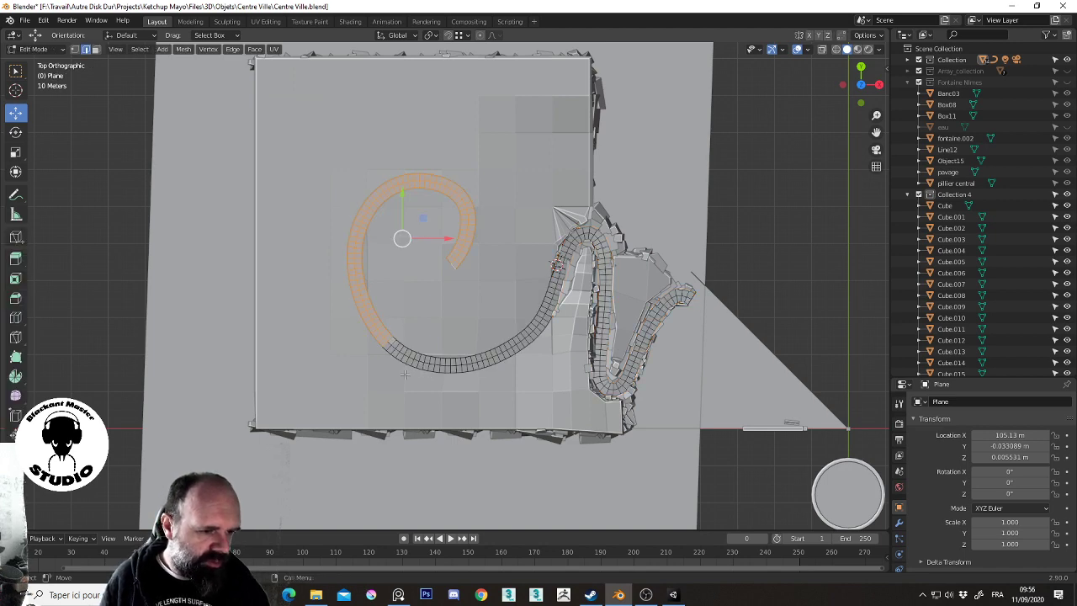
{"action": "middle_click_drag", "start_coordinate": [403, 385], "coordinate": [480, 246], "text": "shift"}
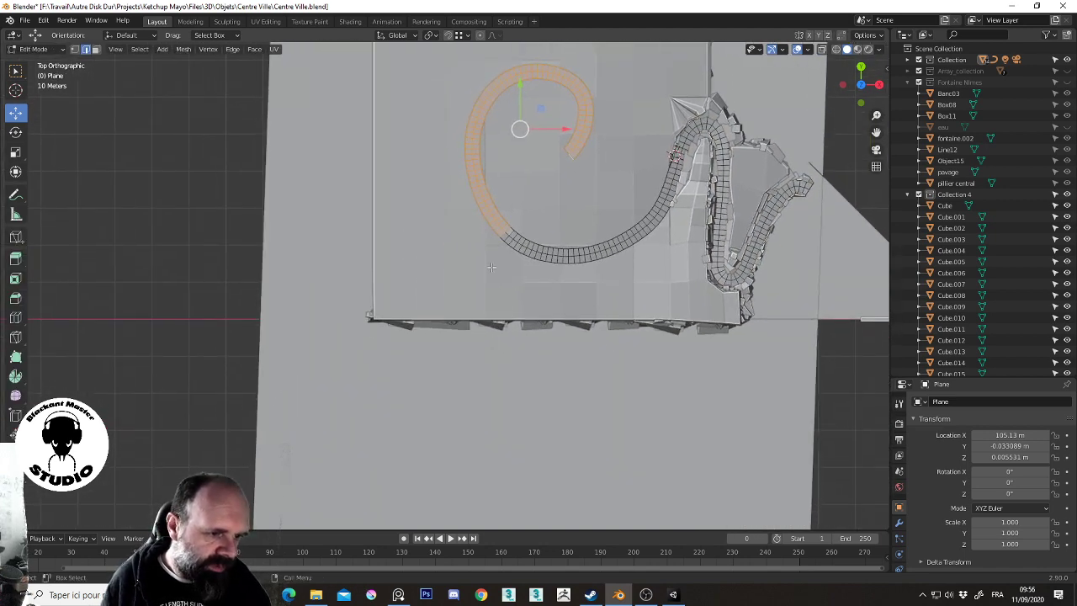
{"action": "scroll", "coordinate": [480, 246], "scroll_direction": "up", "scroll_amount": 1}
{"action": "scroll", "coordinate": [480, 246], "scroll_direction": "up", "scroll_amount": 2}
{"action": "scroll", "coordinate": [498, 237], "scroll_direction": "down", "scroll_amount": 1}
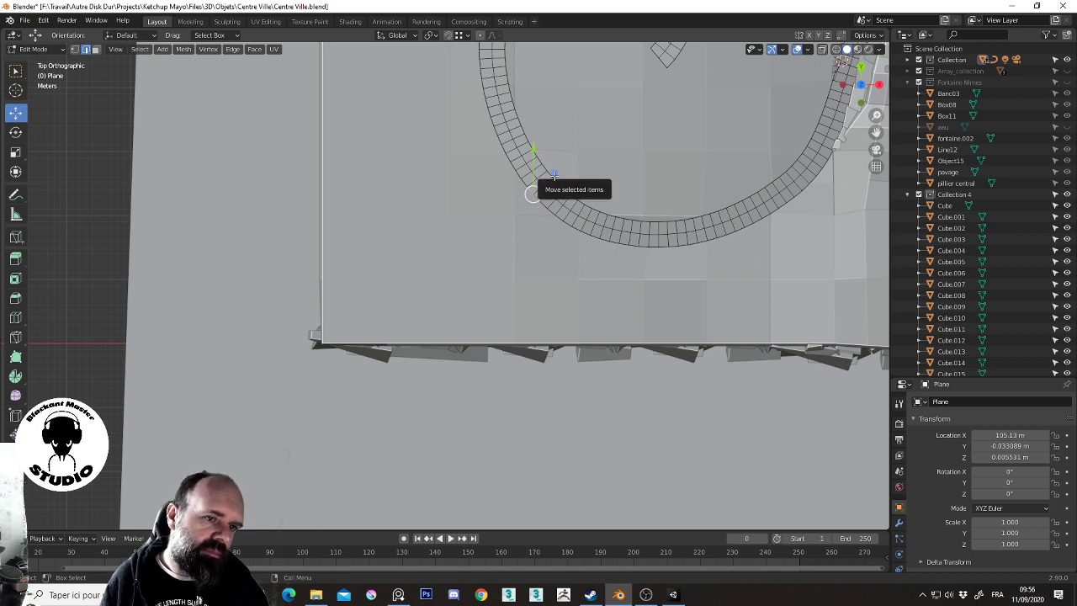
{"action": "key", "text": "e"}
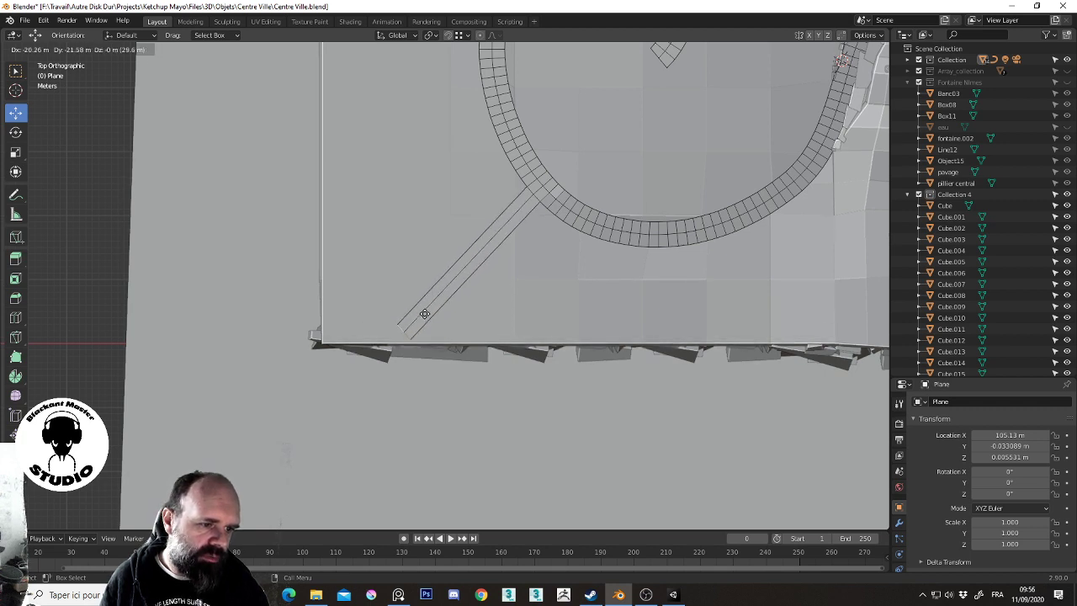
{"action": "left_click", "coordinate": [425, 313]}
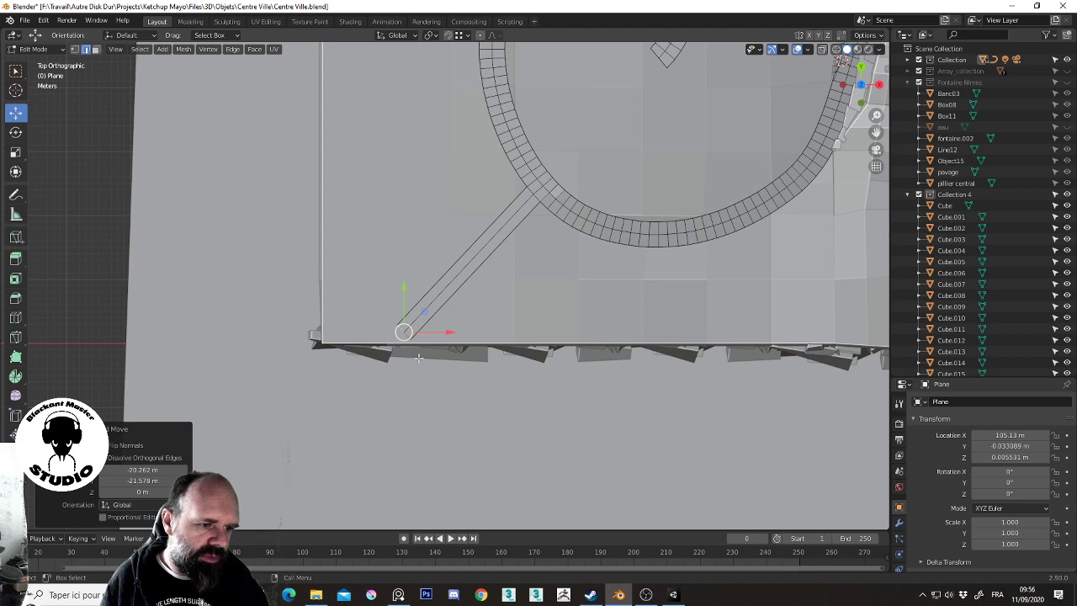
Rotate and widen the strip's end, flatten it to zero along Y, and move it onto the plane's bottom edge
{"action": "key", "text": "r"}
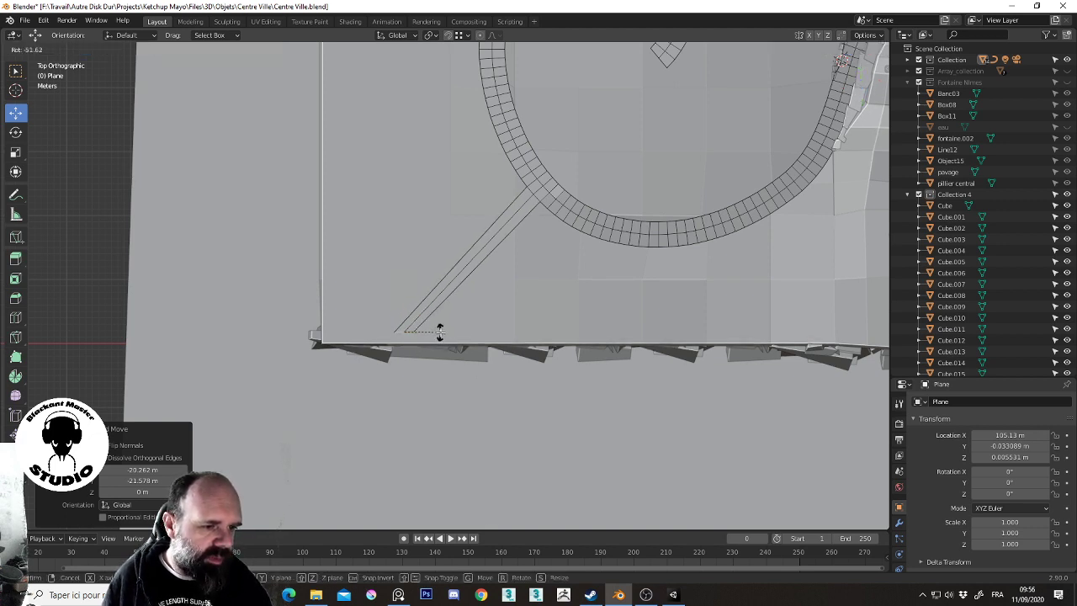
{"action": "left_click", "coordinate": [439, 330]}
{"action": "key", "text": "s"}
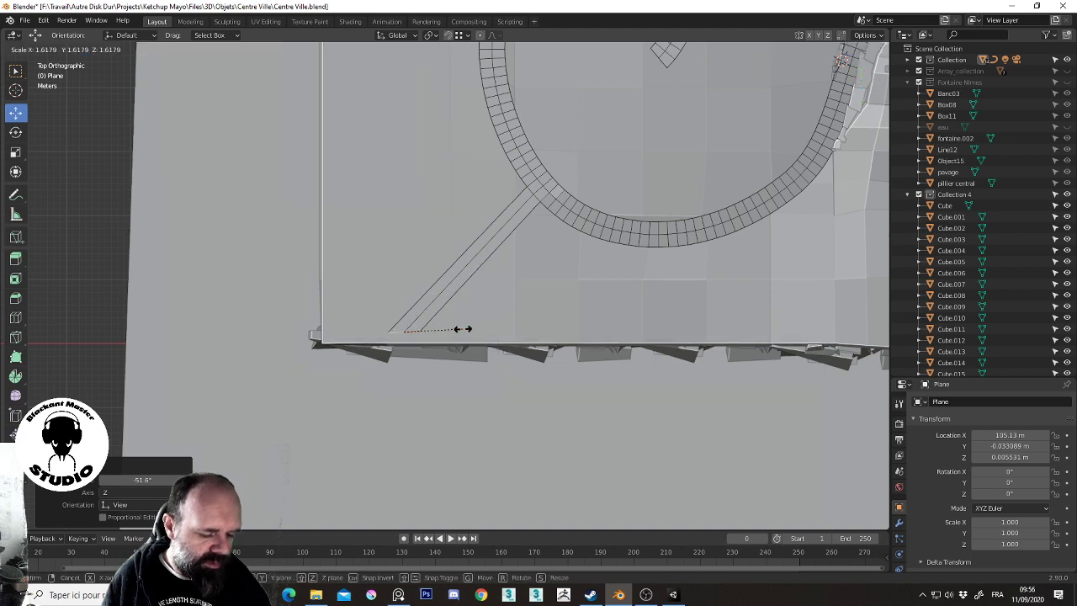
{"action": "left_click", "coordinate": [464, 330]}
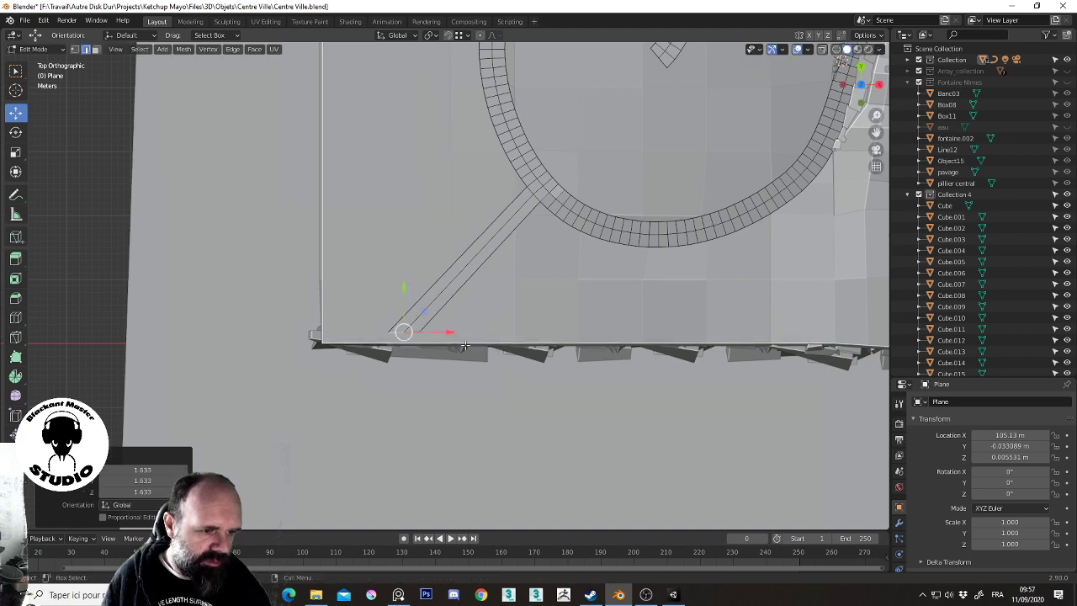
{"action": "key", "text": "s"}
{"action": "key", "text": "y"}
{"action": "key", "text": "0"}
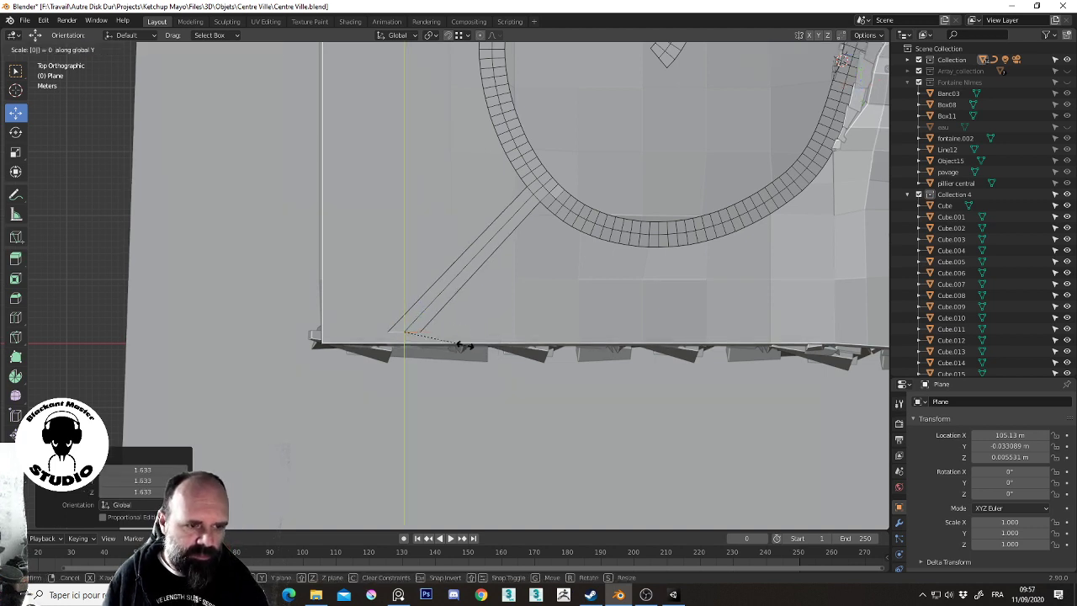
{"action": "left_click", "coordinate": [464, 346]}
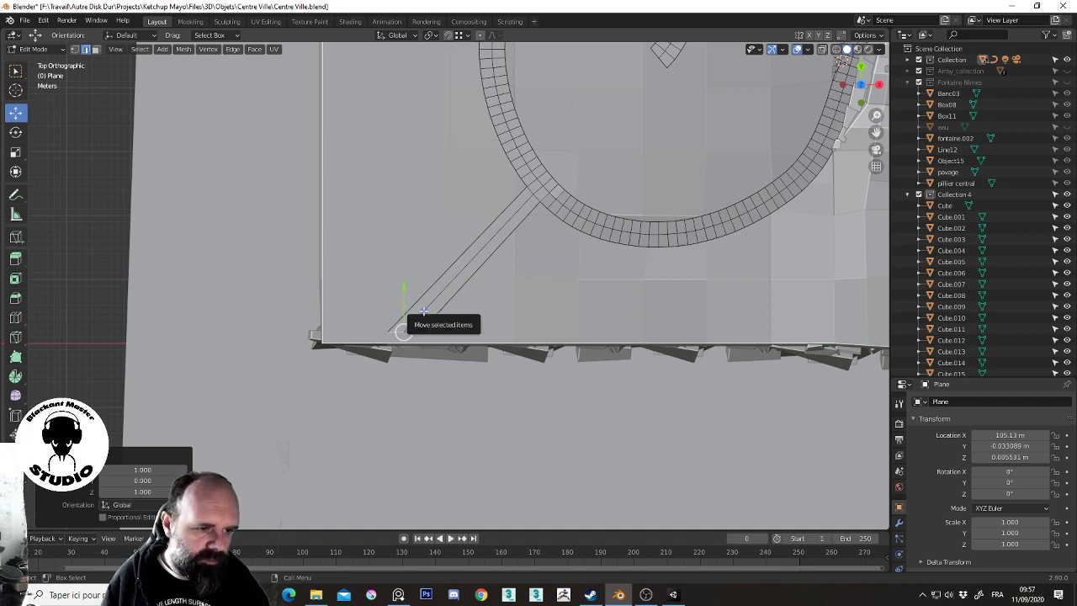
{"action": "left_click_drag", "start_coordinate": [426, 313], "coordinate": [420, 324]}
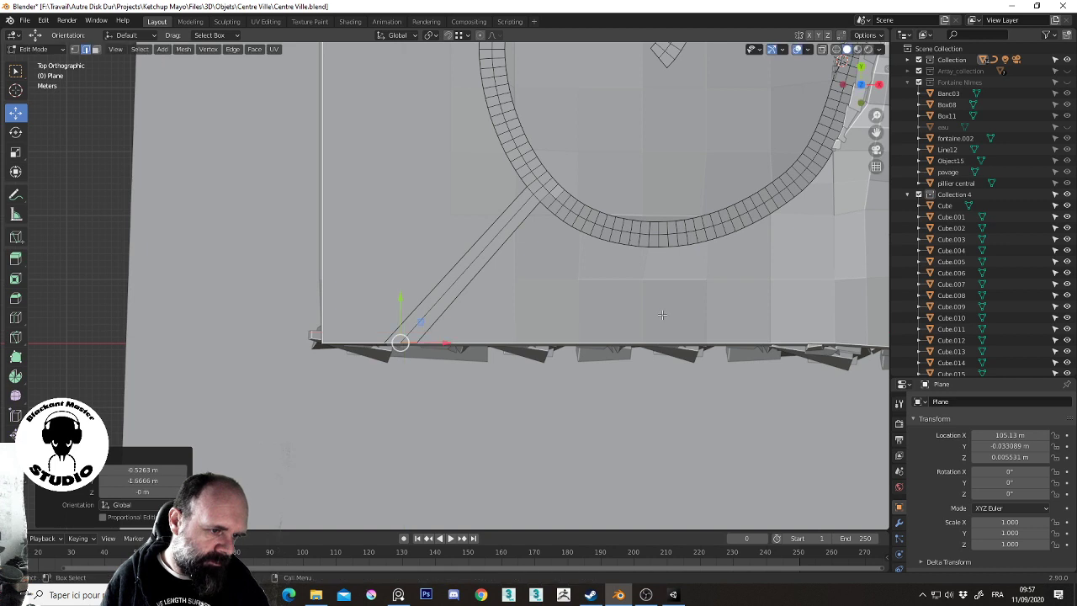
{"action": "key", "text": "k"}
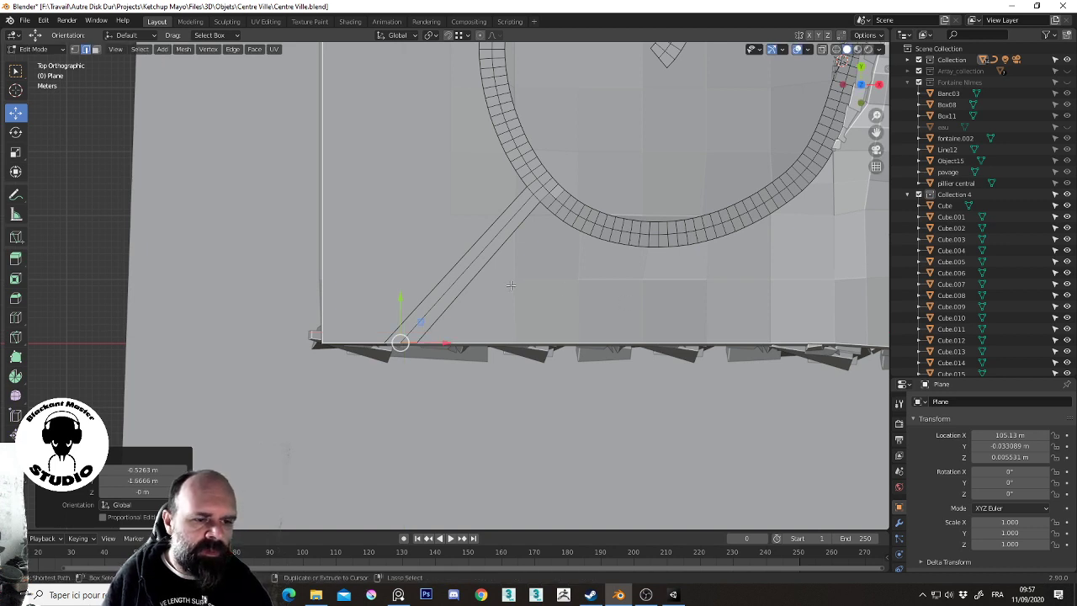
Add five evenly spaced edge loops along the branch strip and shift the middle loops
{"action": "scroll", "coordinate": [481, 281], "scroll_direction": "up", "scroll_amount": 4}
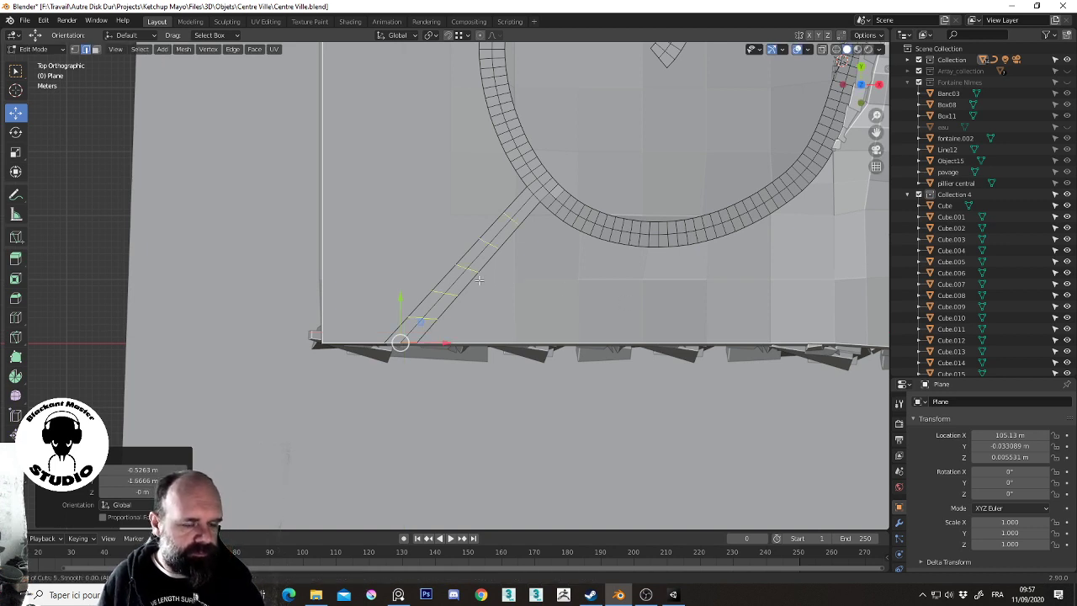
{"action": "left_click", "coordinate": [479, 280]}
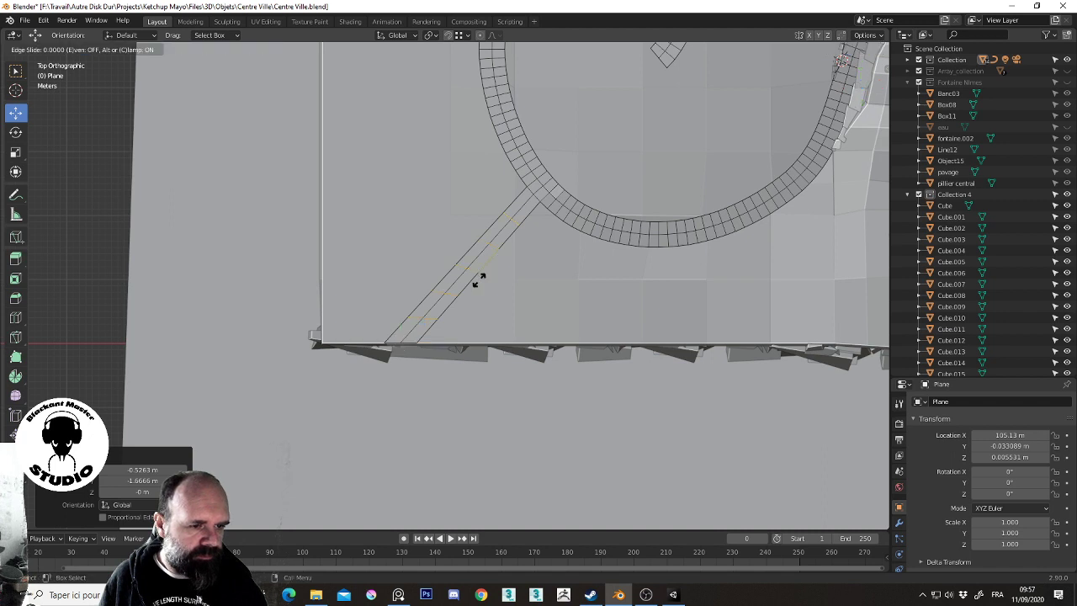
{"action": "right_click", "coordinate": [479, 280]}
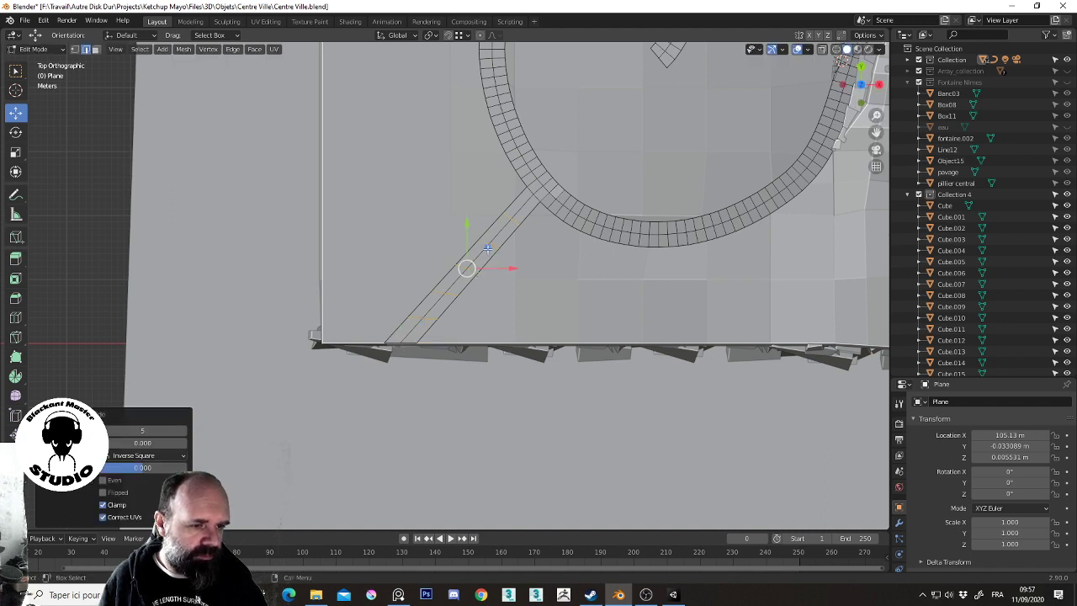
{"action": "left_click_drag", "start_coordinate": [487, 246], "coordinate": [467, 246]}
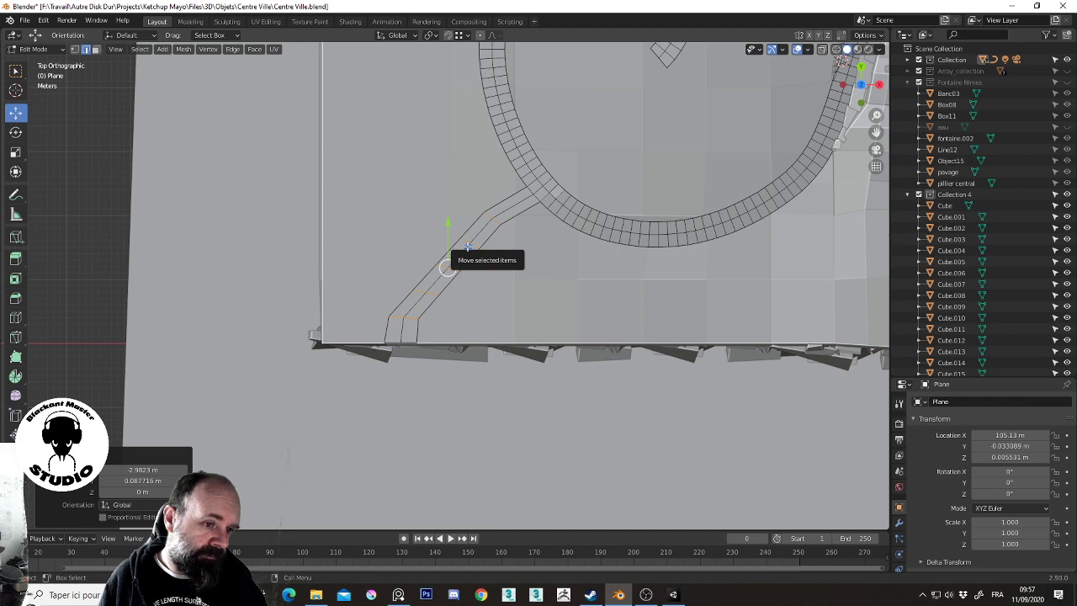
Move three selected edge loops along Y to bend the branch into a smooth curve
{"action": "key", "text": "ctrl+KP_Subtract"}
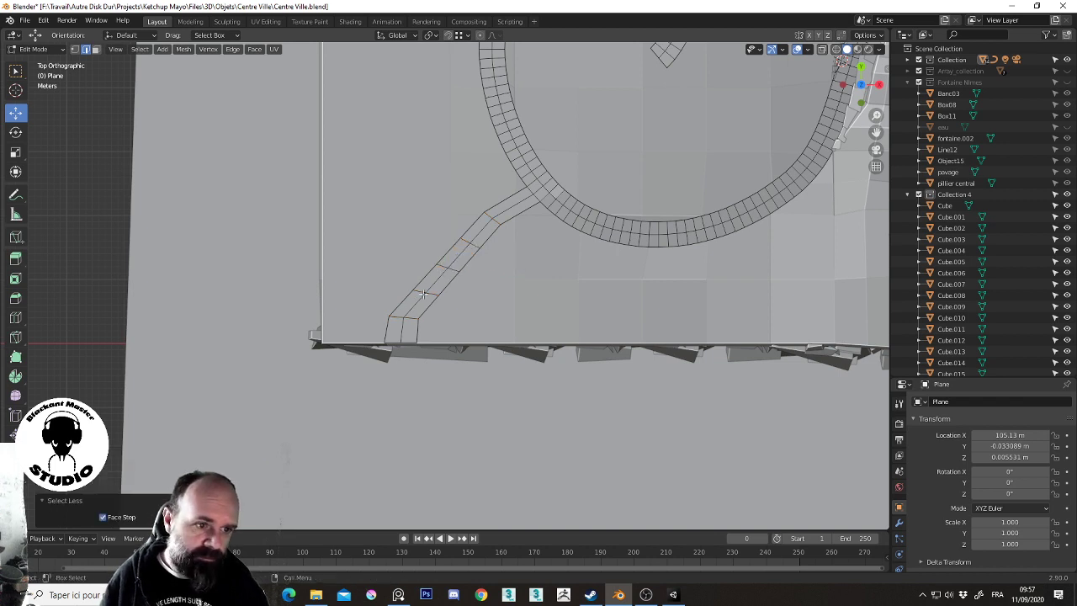
{"action": "left_click", "coordinate": [426, 293]}
{"action": "left_click", "coordinate": [453, 270], "text": "shift"}
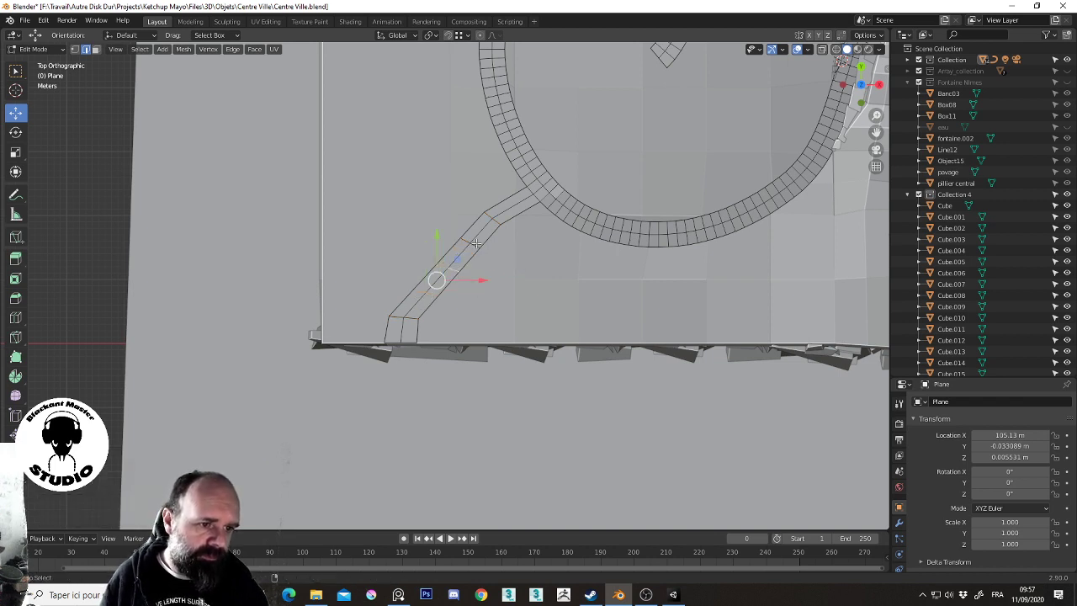
{"action": "left_click", "coordinate": [469, 246], "text": "shift"}
{"action": "key", "text": "g"}
{"action": "key", "text": "y"}
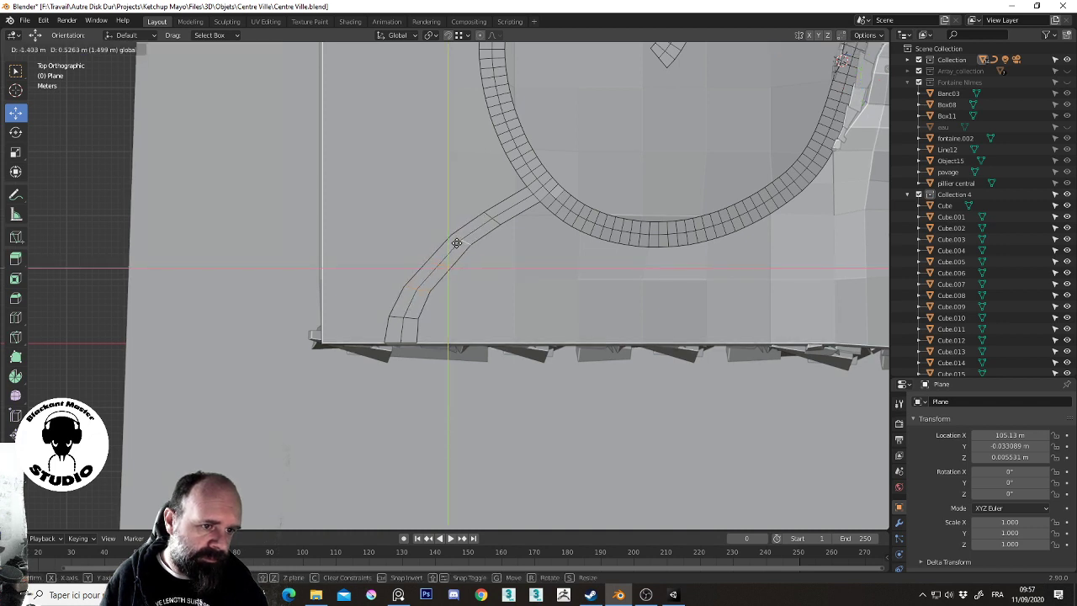
{"action": "left_click", "coordinate": [443, 269]}
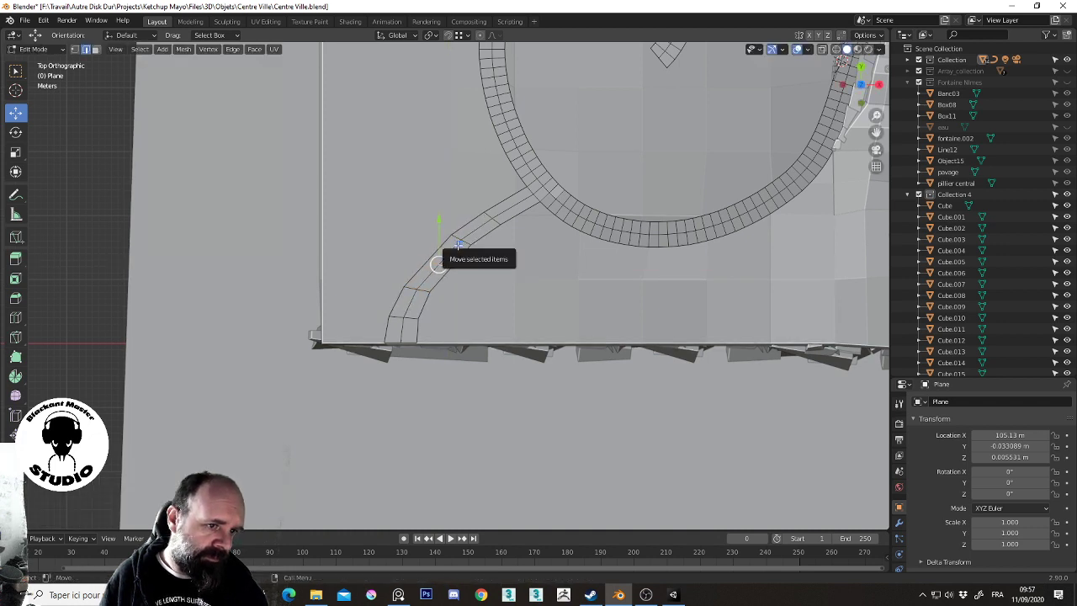
{"action": "left_click_drag", "start_coordinate": [459, 245], "coordinate": [454, 243]}
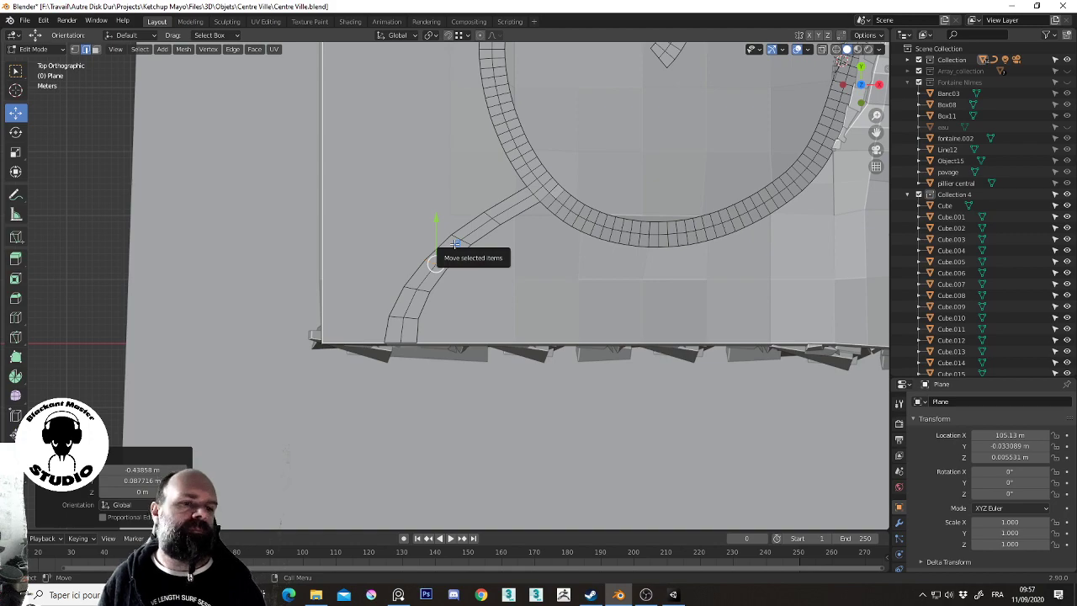
{"action": "middle_click_drag", "start_coordinate": [643, 170], "coordinate": [588, 241], "text": "shift"}
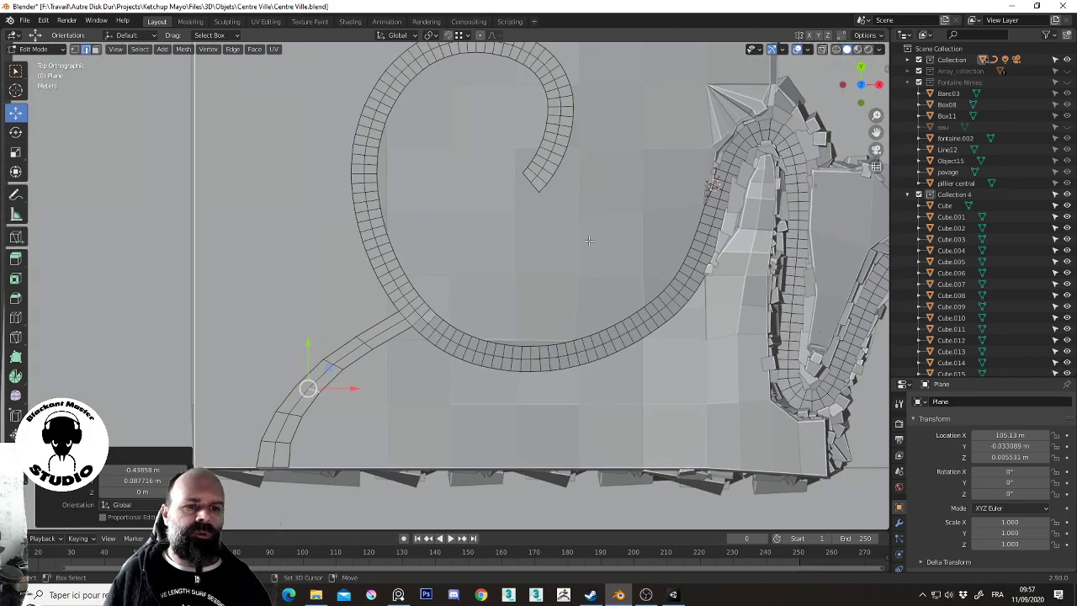
Crease the selected edge on the spiral ring
{"action": "middle_click_drag", "start_coordinate": [612, 153], "coordinate": [551, 229], "text": "shift"}
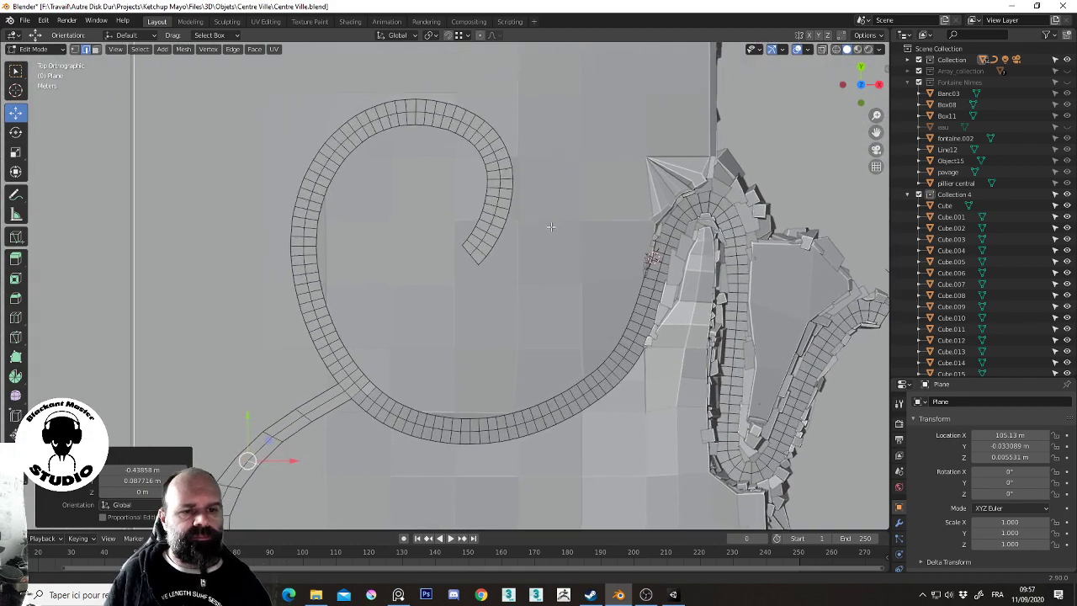
{"action": "middle_click_drag", "start_coordinate": [559, 158], "coordinate": [497, 276], "text": "shift"}
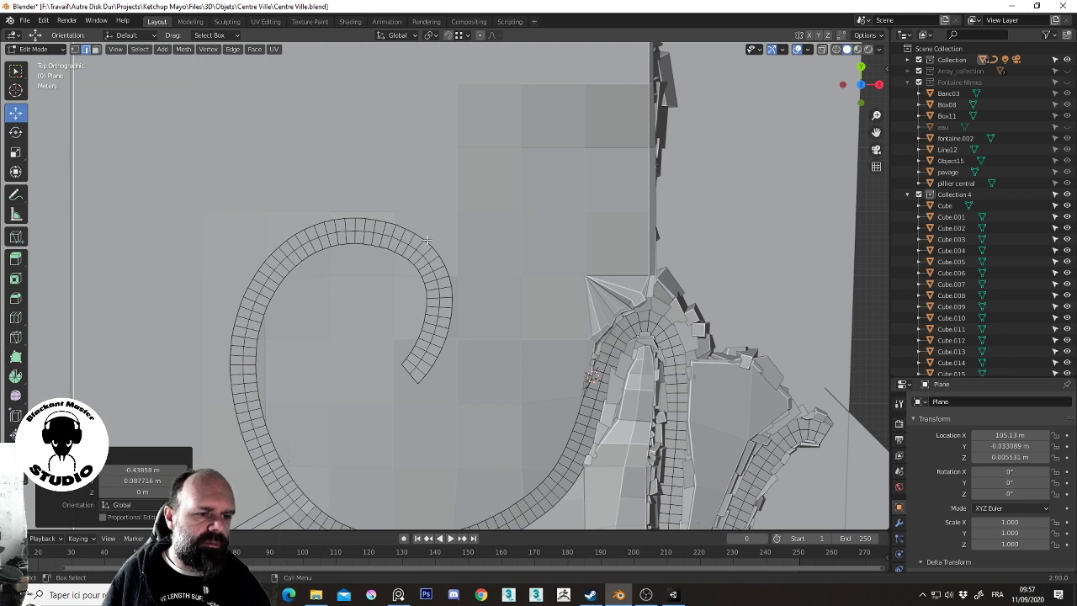
{"action": "right_click", "coordinate": [420, 239], "text": "shift"}
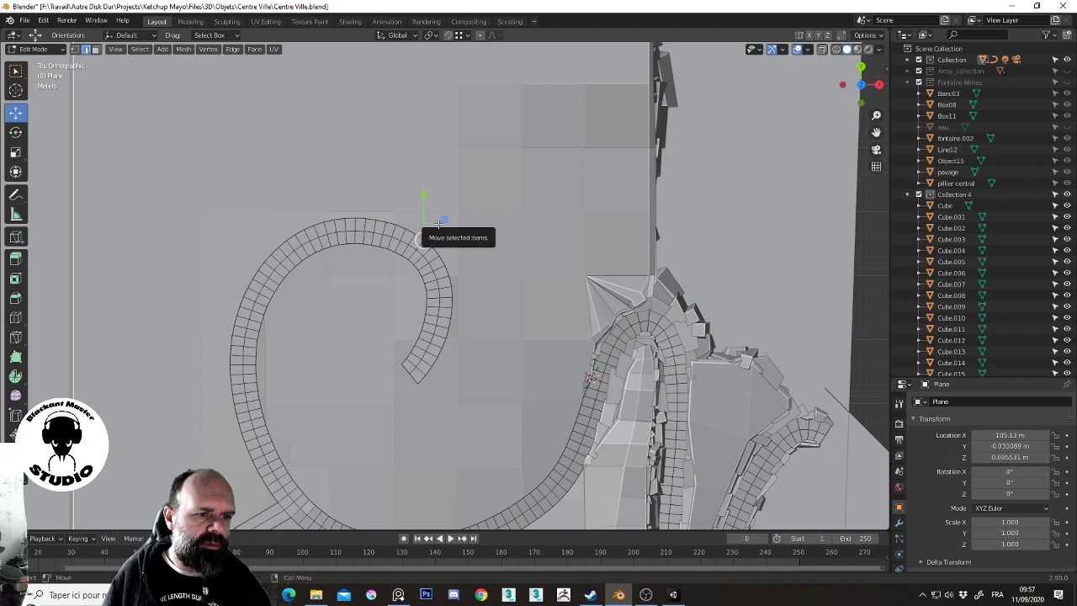
{"action": "key", "text": "shift+e"}
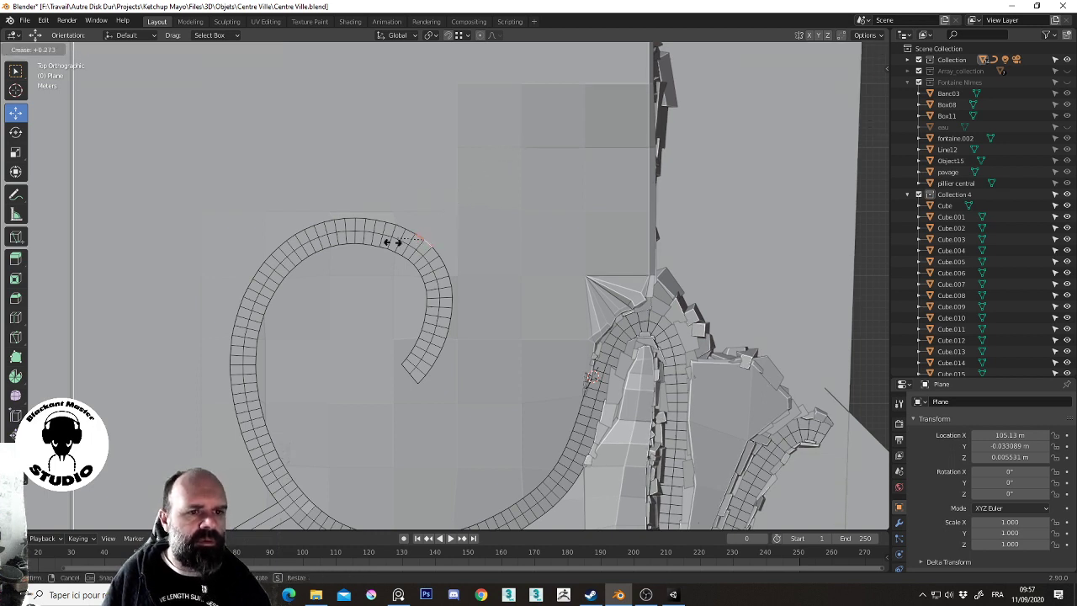
{"action": "left_click", "coordinate": [394, 242]}
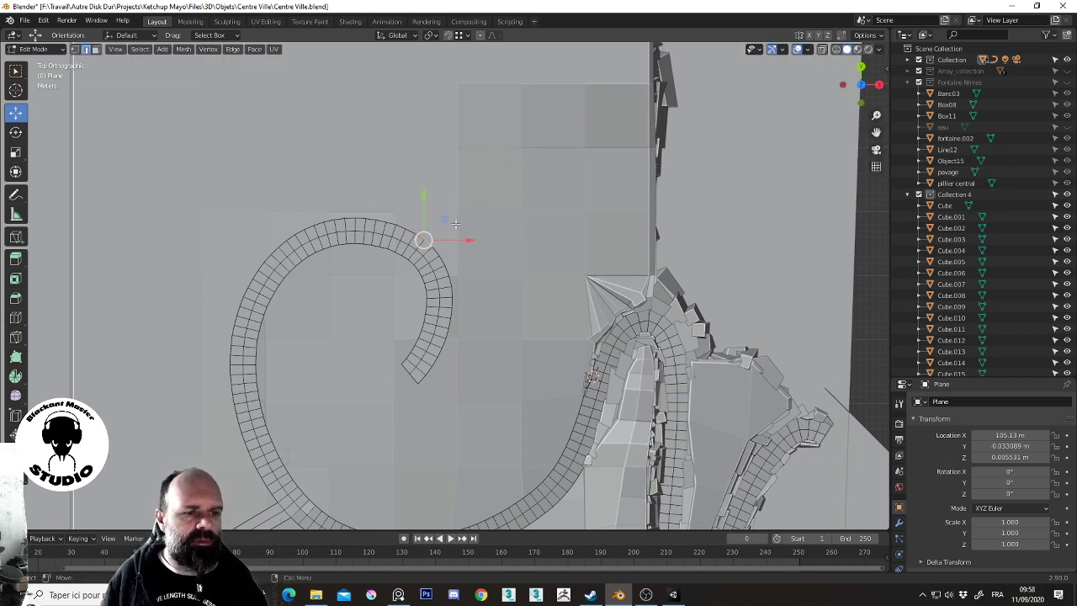
Extend a second straight strip diagonally from the ring toward the terrain's upper side, about 8.6 m by 11.7 m
{"action": "right_click", "coordinate": [449, 216], "text": "ctrl"}
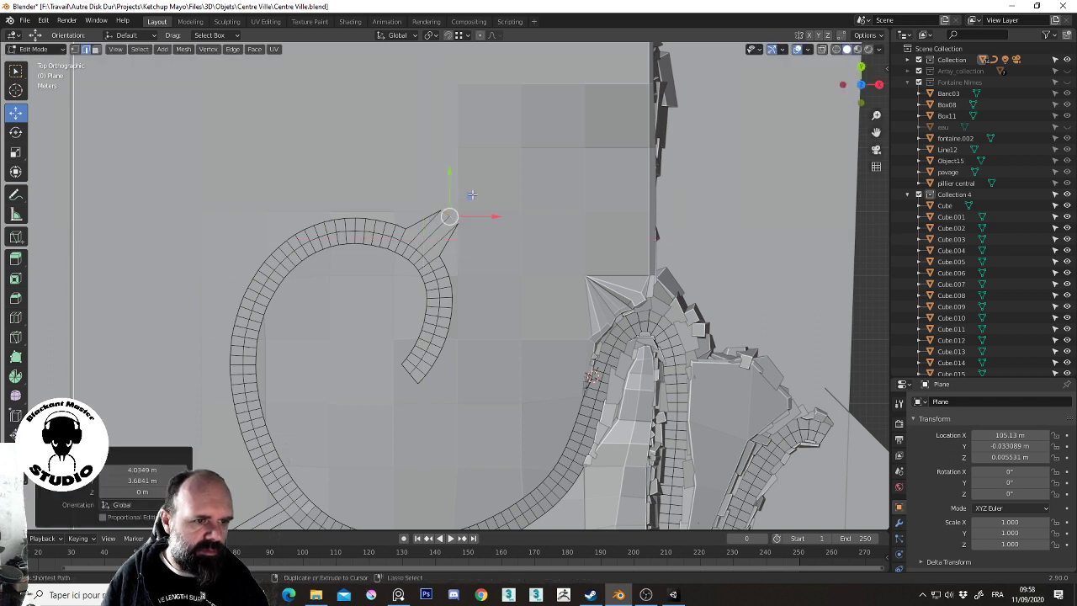
{"action": "key", "text": "ctrl+z"}
{"action": "key", "text": "g"}
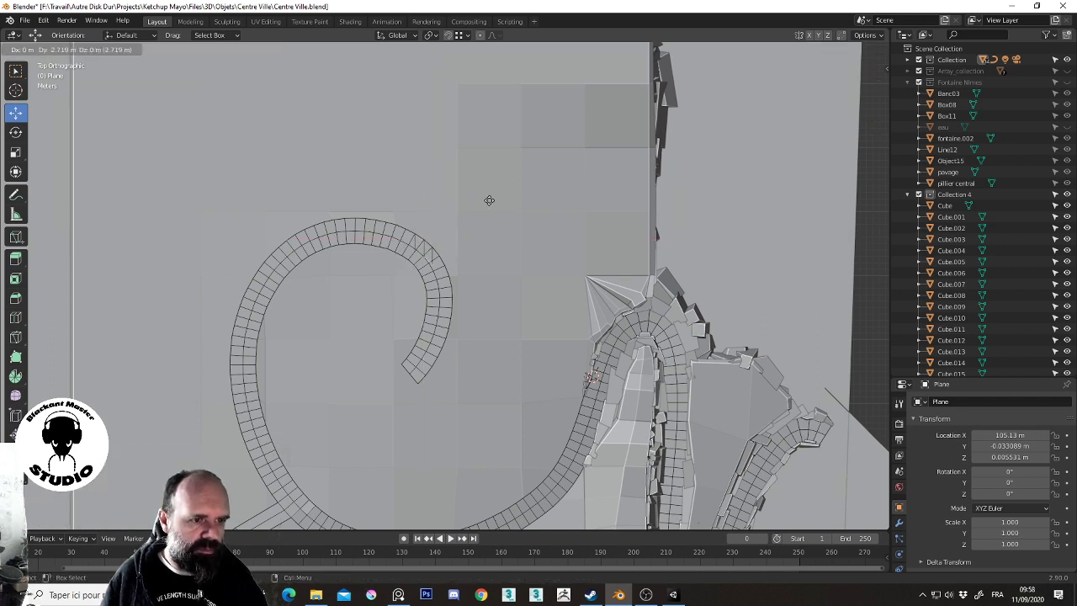
{"action": "left_click", "coordinate": [529, 123]}
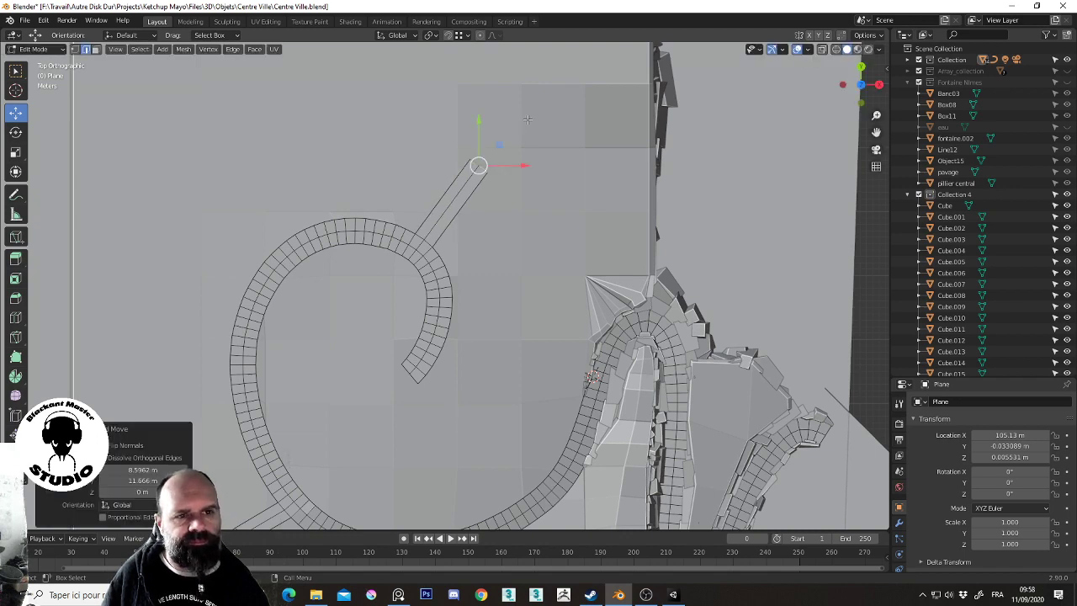
{"action": "scroll", "coordinate": [529, 122], "scroll_direction": "up", "scroll_amount": 8}
{"action": "mouse_move", "coordinate": [528, 123]}
{"action": "middle_mouse_down"}
{"action": "mouse_move", "coordinate": [538, 169]}
{"action": "mouse_move", "coordinate": [546, 143]}
{"action": "middle_mouse_up"}
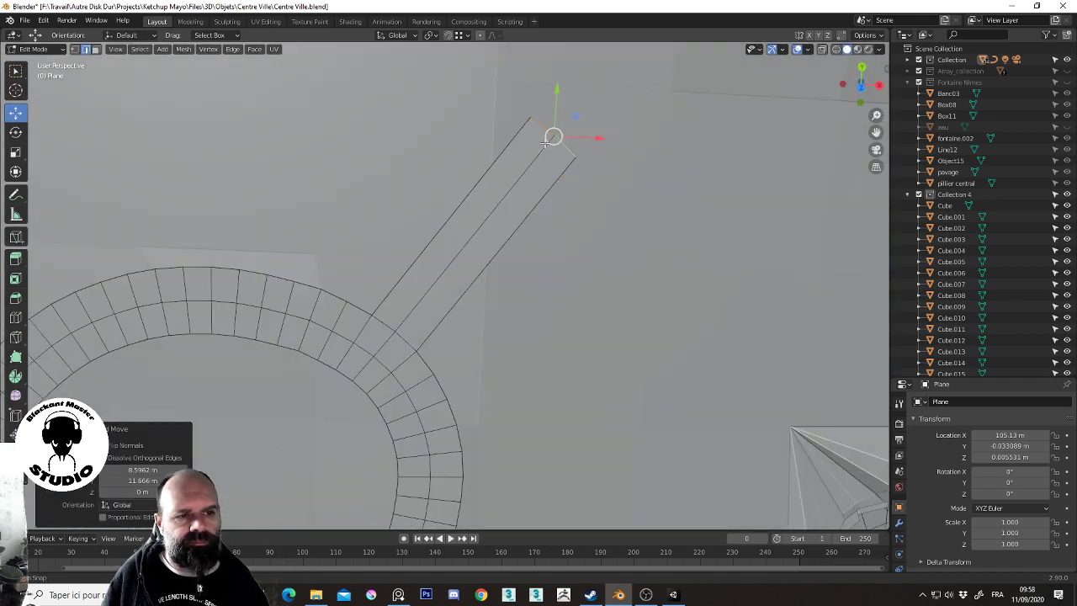
Switch to top view and frame the whole curved walkway
{"action": "left_click", "coordinate": [860, 87]}
{"action": "scroll", "coordinate": [602, 182], "scroll_direction": "down", "scroll_amount": 2}
{"action": "middle_click_drag", "start_coordinate": [602, 182], "coordinate": [602, 249], "text": "shift"}
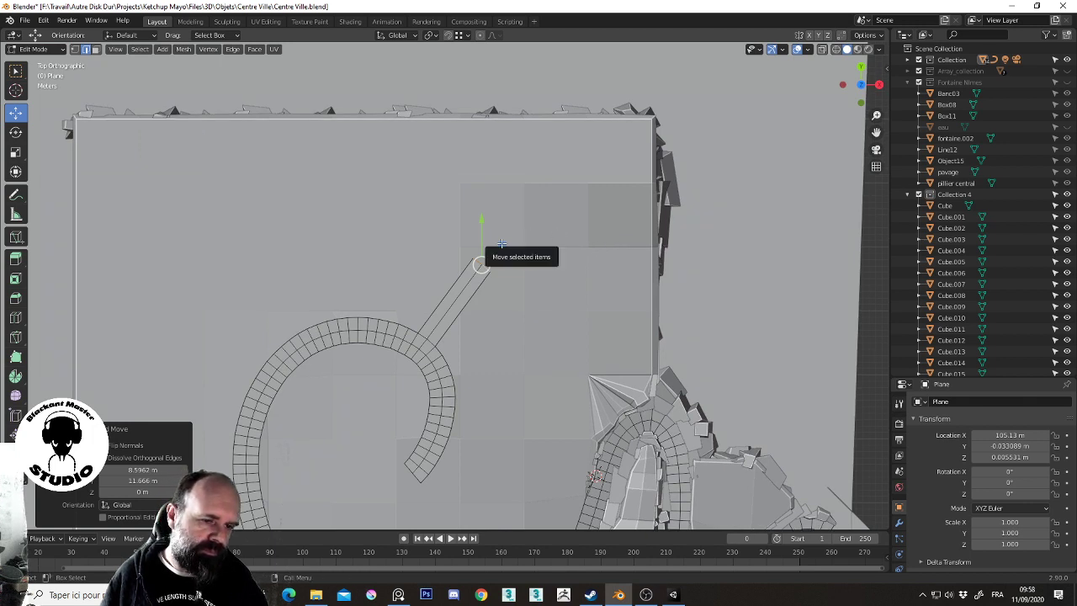
Extrude a new segment from the branch end and turn it 55.7°
{"action": "key", "text": "e"}
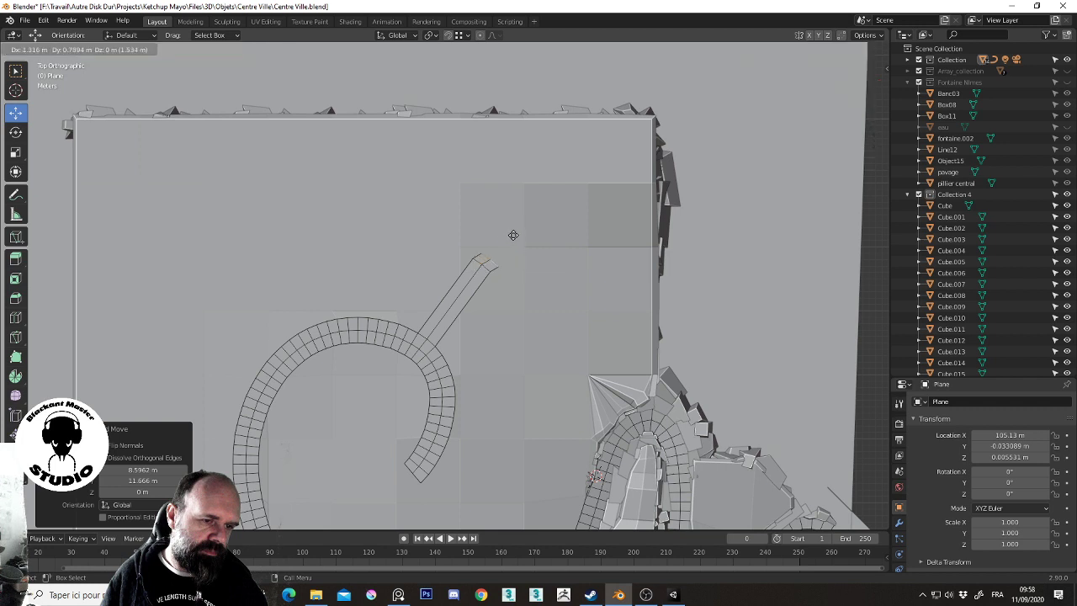
{"action": "left_click", "coordinate": [592, 222]}
{"action": "key", "text": "r"}
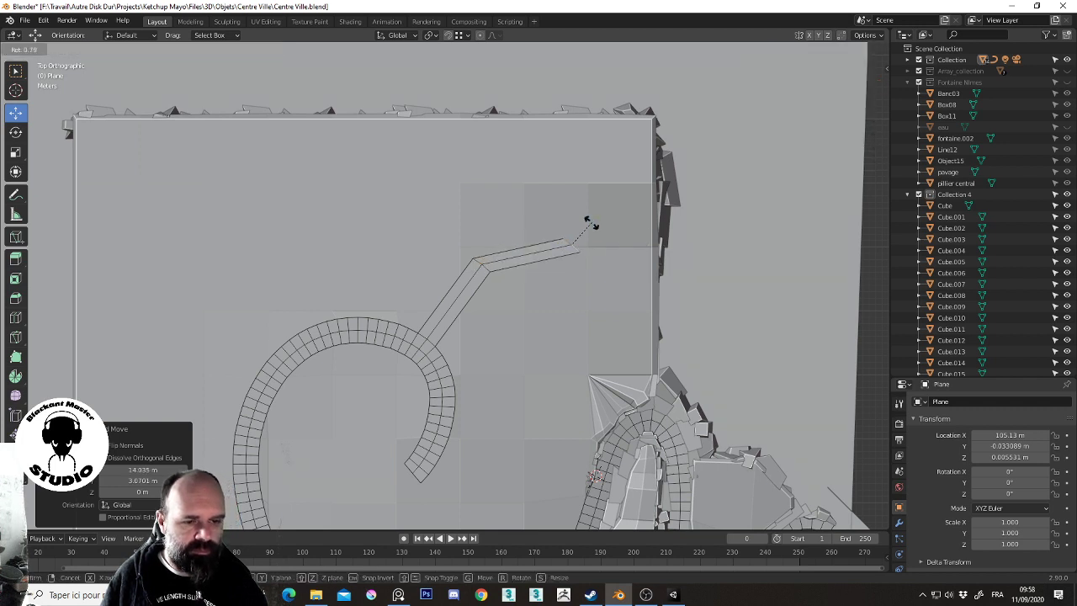
{"action": "left_click", "coordinate": [625, 252]}
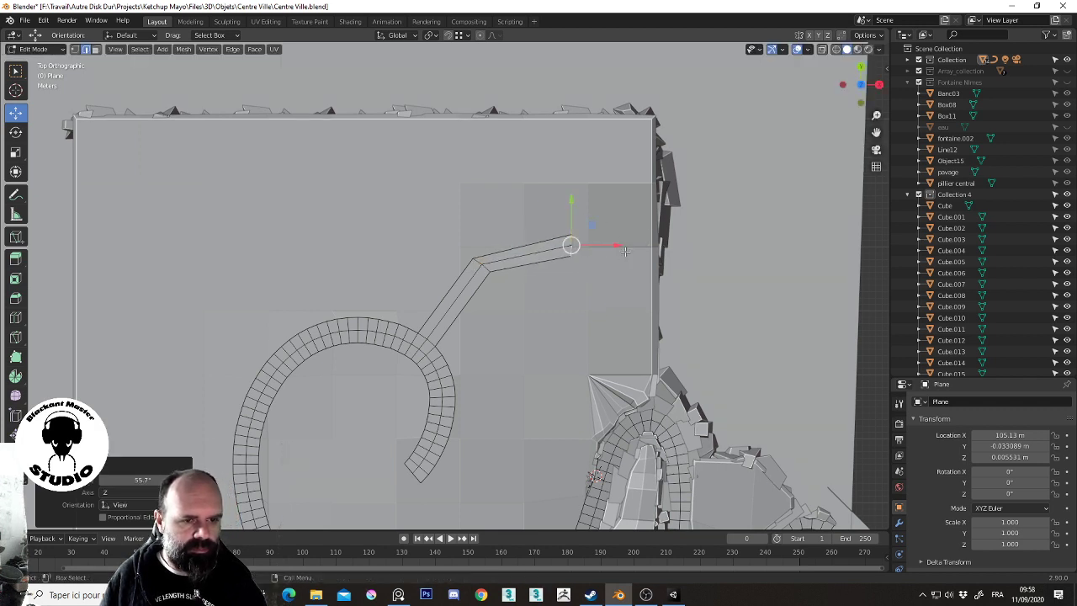
Extrude a downward segment, rotate its end 57°, and pull the end back up shorter
{"action": "key", "text": "e"}
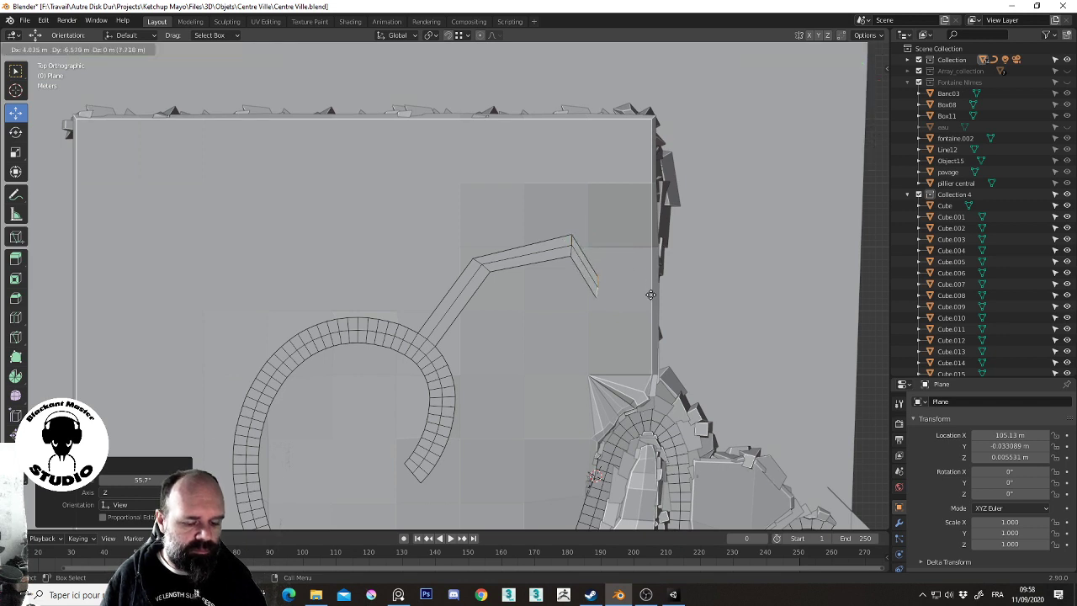
{"action": "left_click", "coordinate": [678, 359]}
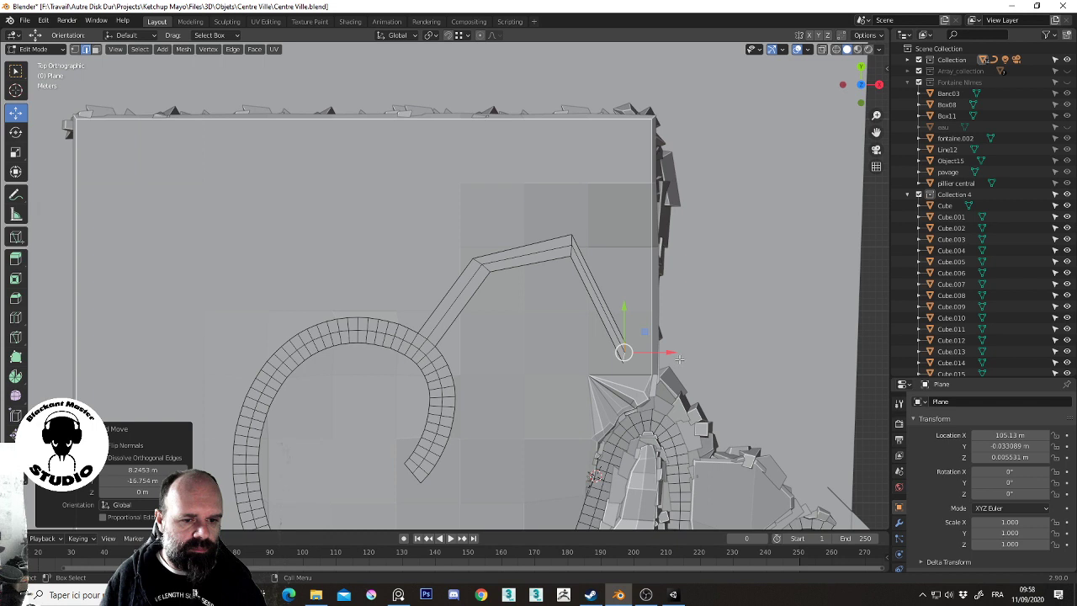
{"action": "key", "text": "r"}
{"action": "left_click", "coordinate": [653, 381]}
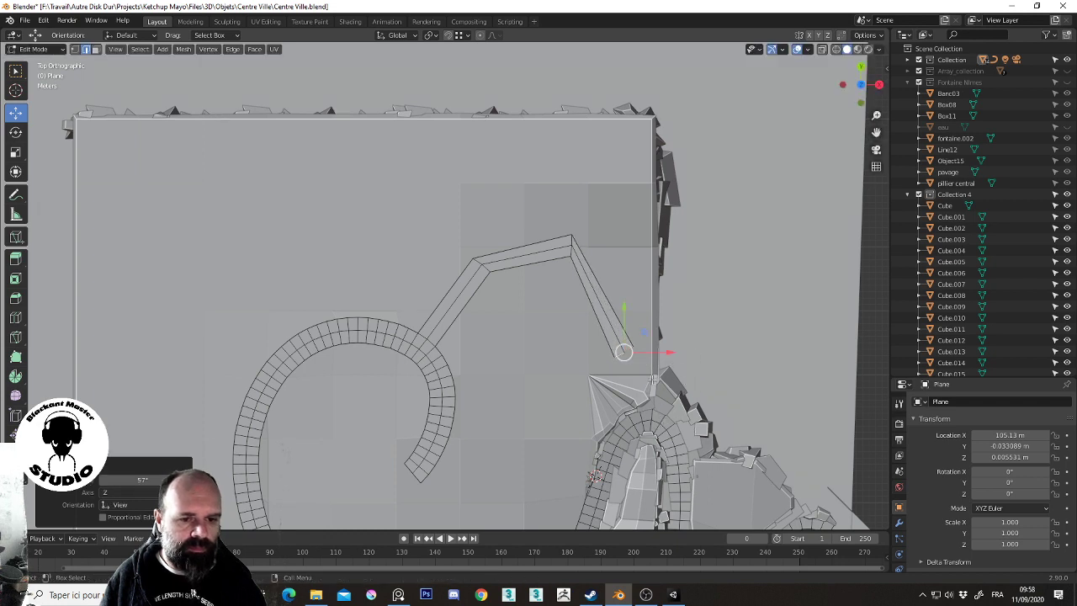
{"action": "left_click_drag", "start_coordinate": [639, 332], "coordinate": [657, 297]}
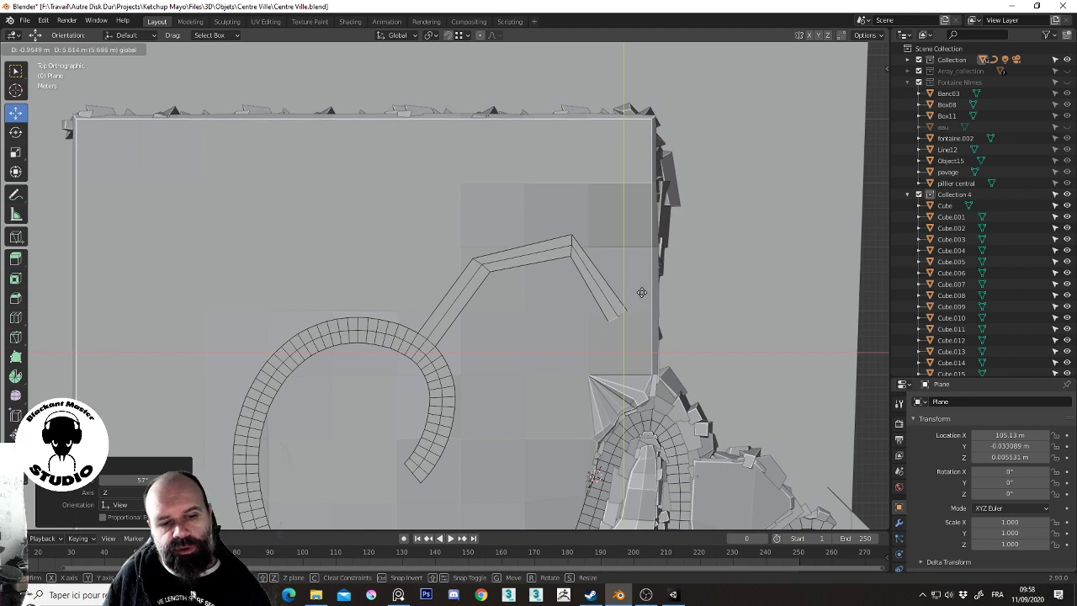
{"action": "left_click_drag", "start_coordinate": [657, 297], "coordinate": [627, 307]}
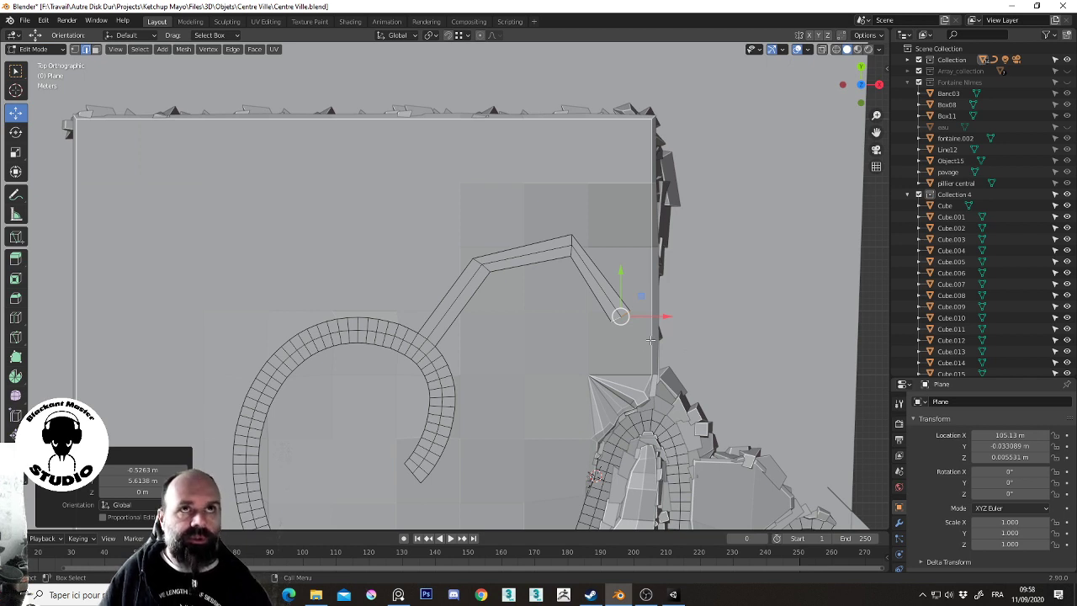
Reposition the upper bend's corner, flatten it along X, scale it to 1.395 and rotate it 22.7°
{"action": "left_click", "coordinate": [571, 246]}
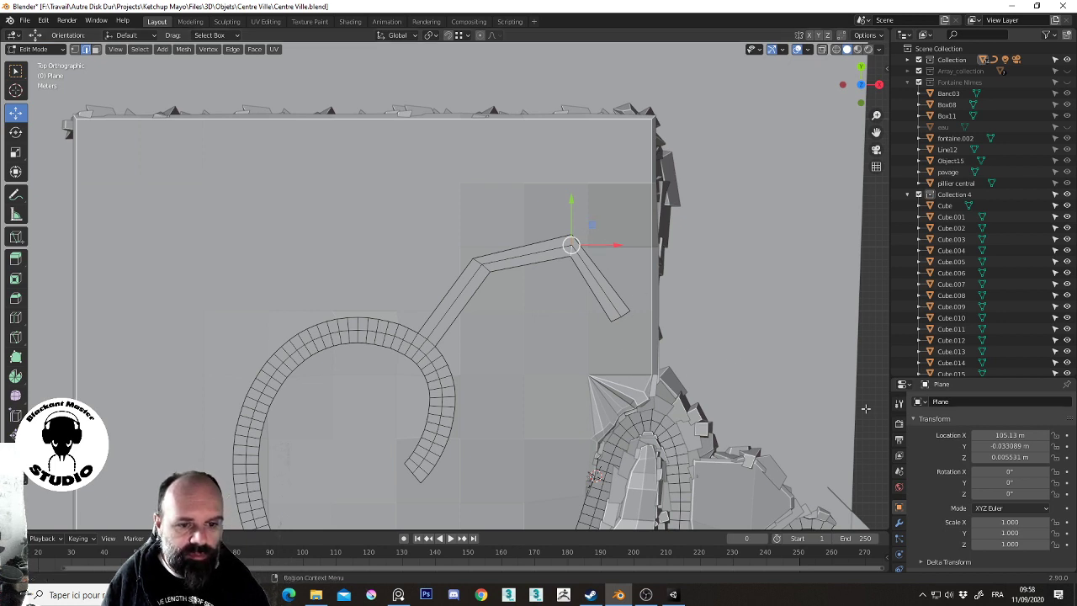
{"action": "key", "text": "g"}
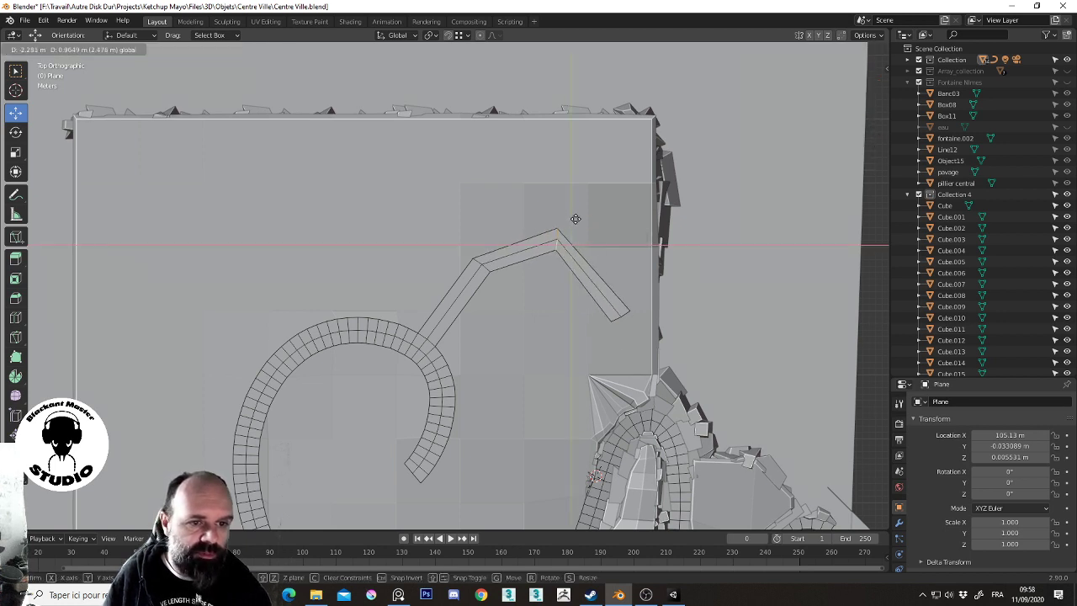
{"action": "left_click", "coordinate": [582, 223]}
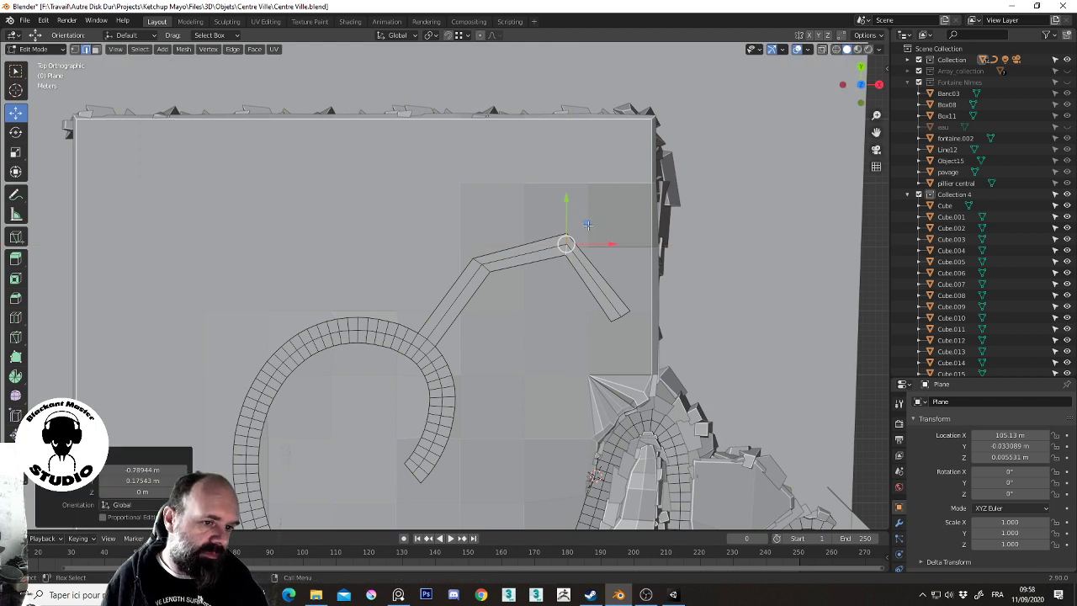
{"action": "left_click_drag", "start_coordinate": [587, 224], "coordinate": [600, 225]}
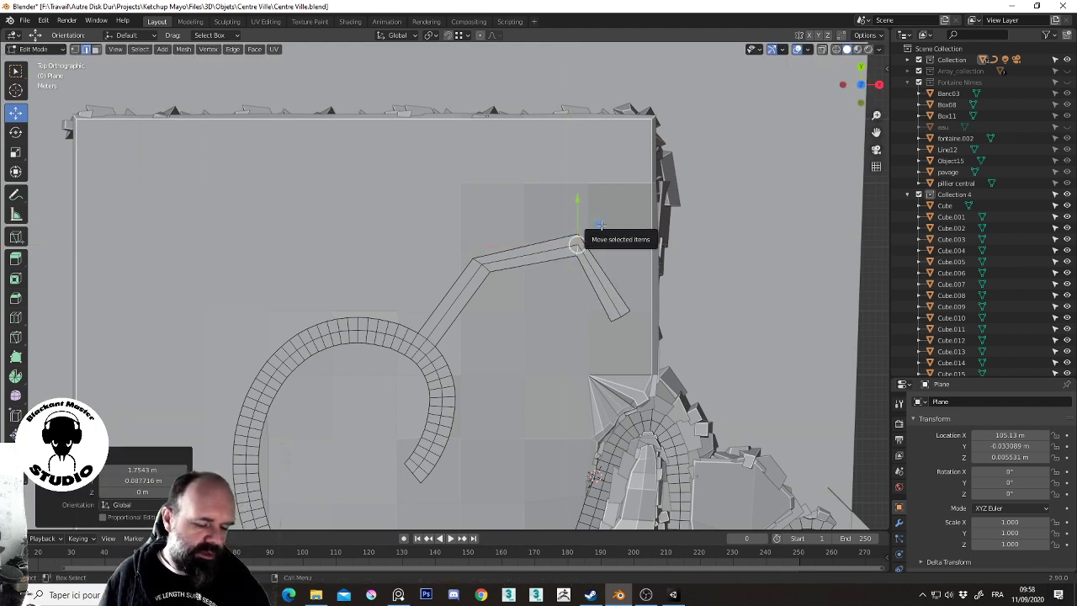
{"action": "key", "text": "s"}
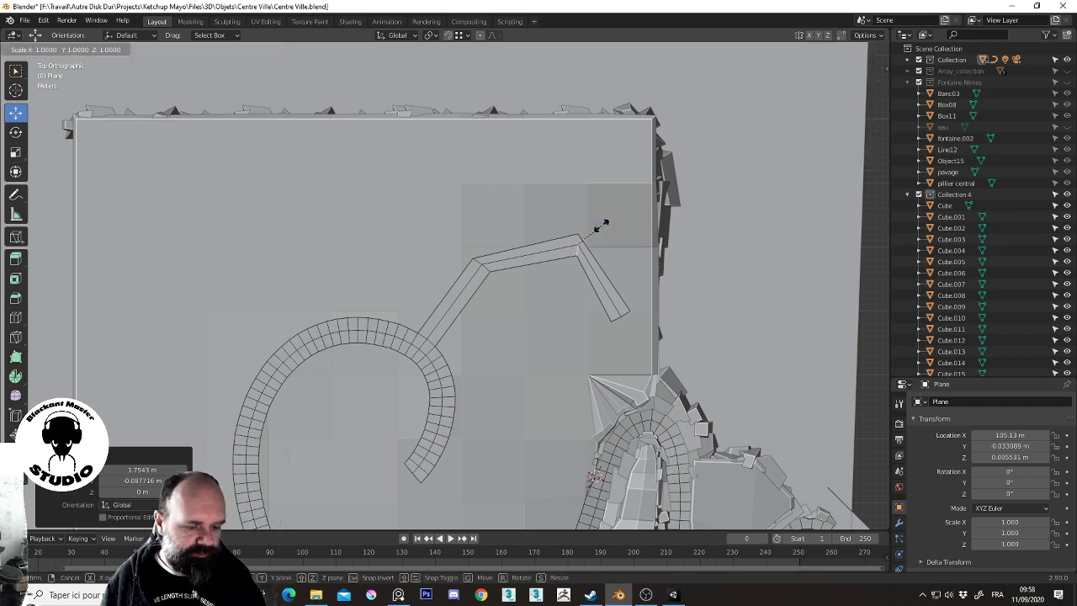
{"action": "key", "text": "x"}
{"action": "key", "text": "0"}
{"action": "key", "text": "Return"}
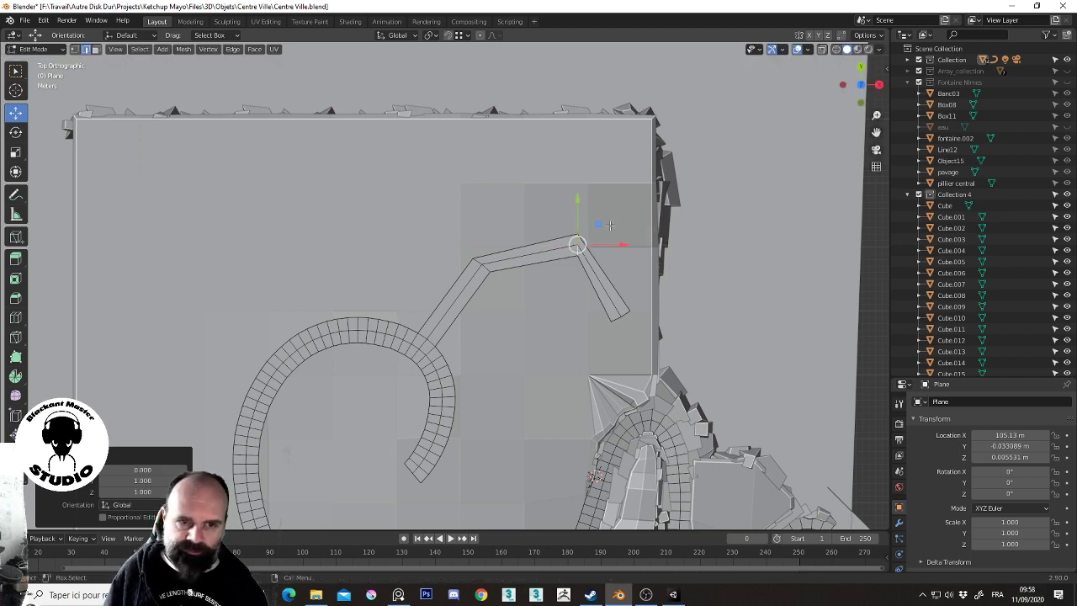
{"action": "key", "text": "s"}
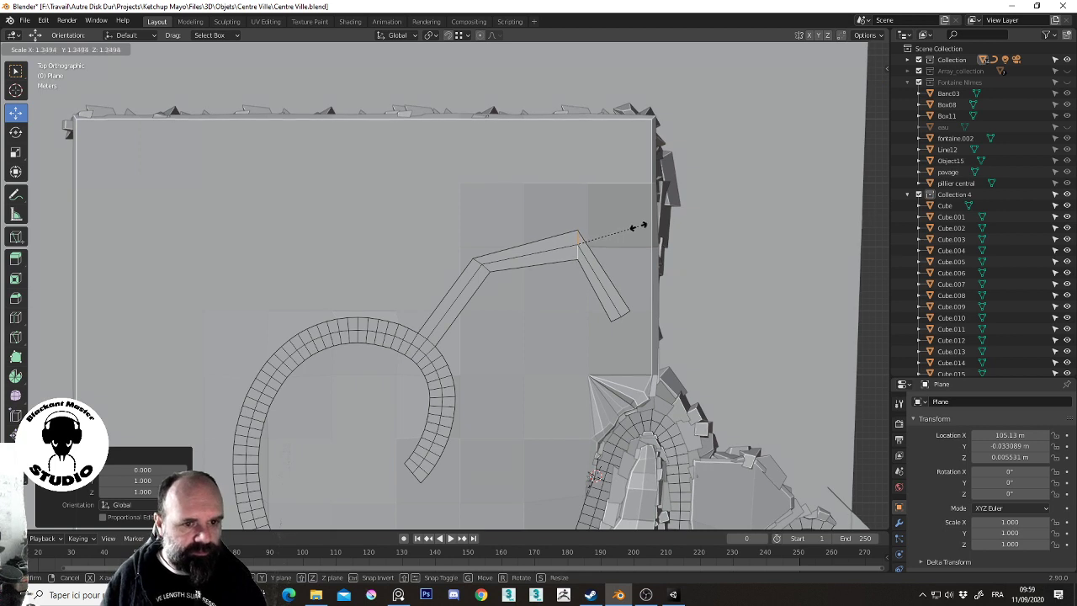
{"action": "left_click", "coordinate": [640, 227]}
{"action": "key", "text": "r"}
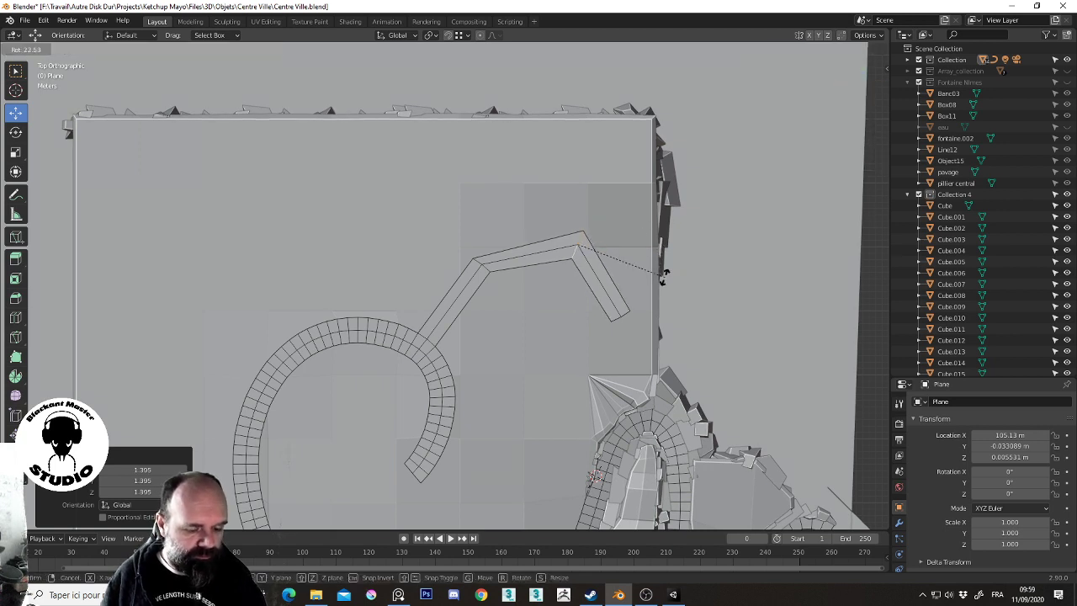
{"action": "left_click", "coordinate": [651, 280]}
Rotate the lower bend's corner 16.4° and move it into place
{"action": "left_click", "coordinate": [481, 266]}
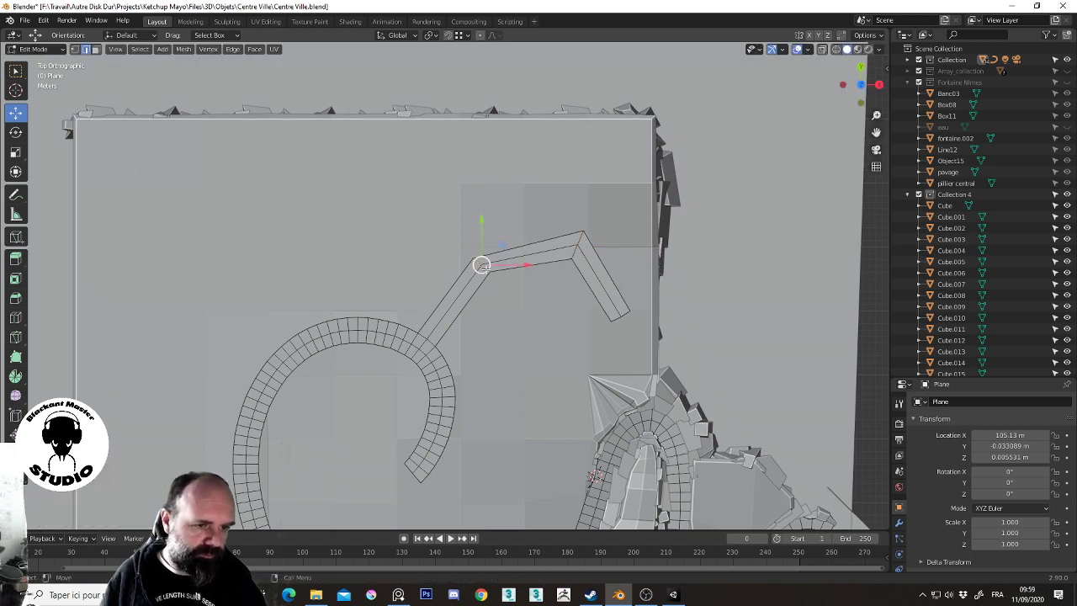
{"action": "key", "text": "r"}
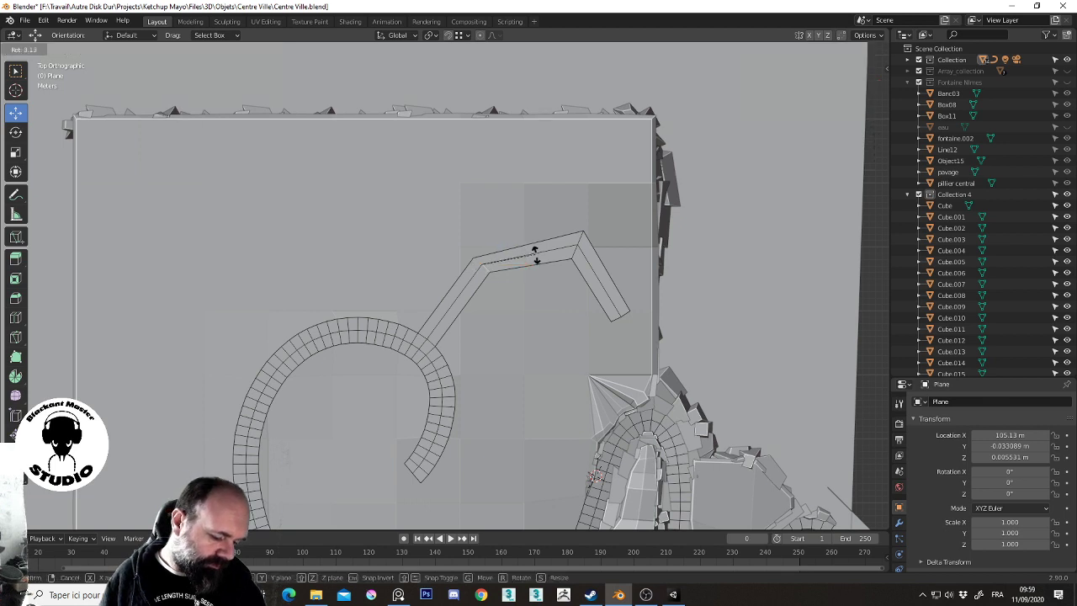
{"action": "left_click", "coordinate": [519, 263]}
{"action": "key", "text": "g"}
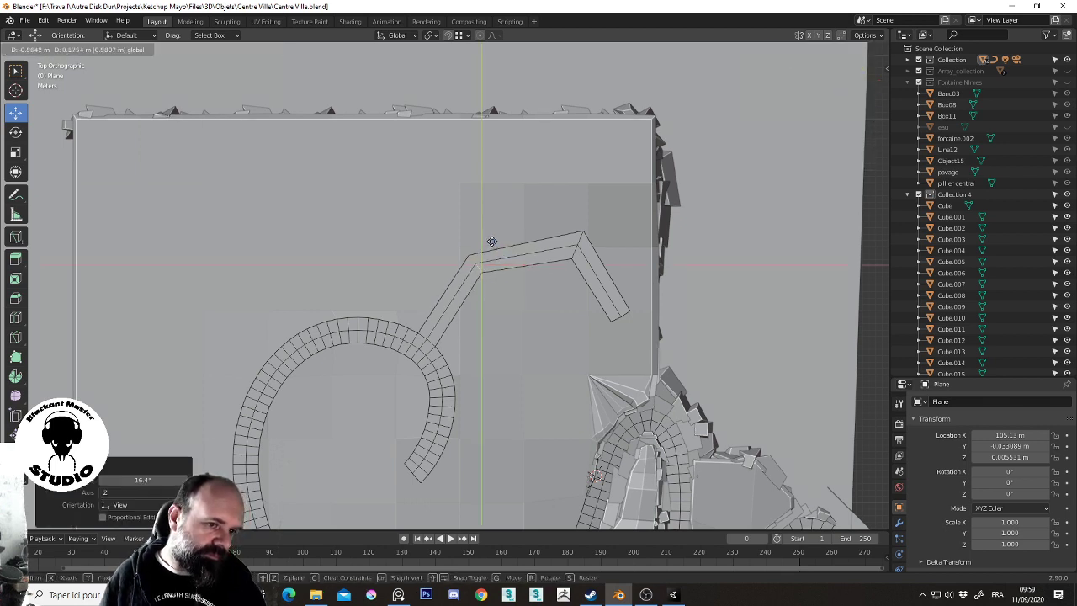
{"action": "left_click", "coordinate": [495, 245]}
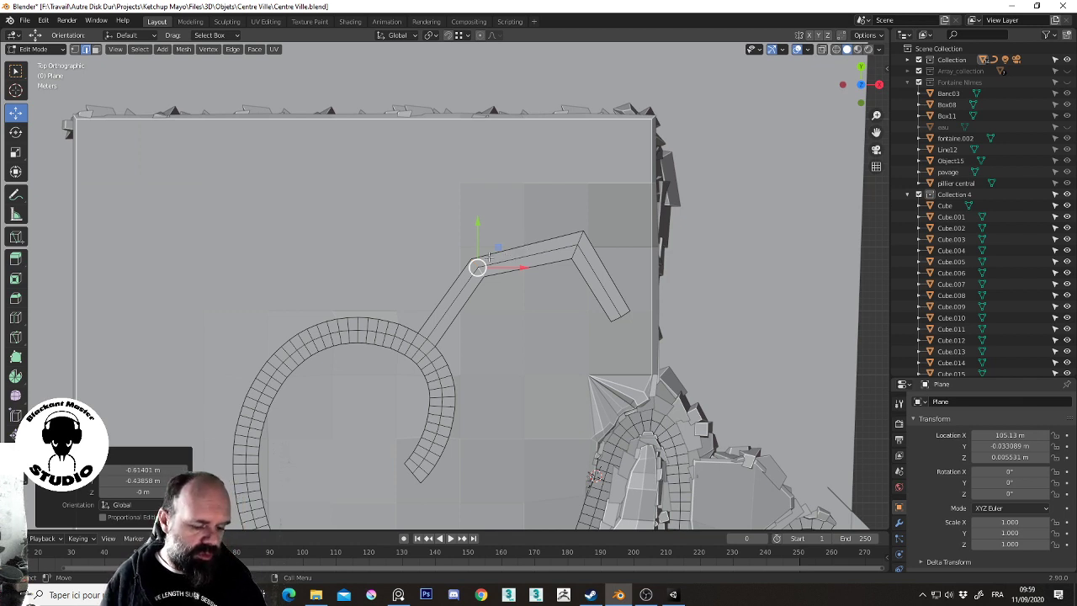
Round the bend's edge with a 1.65 m wide, two-segment bevel
{"action": "left_click", "coordinate": [15, 298]}
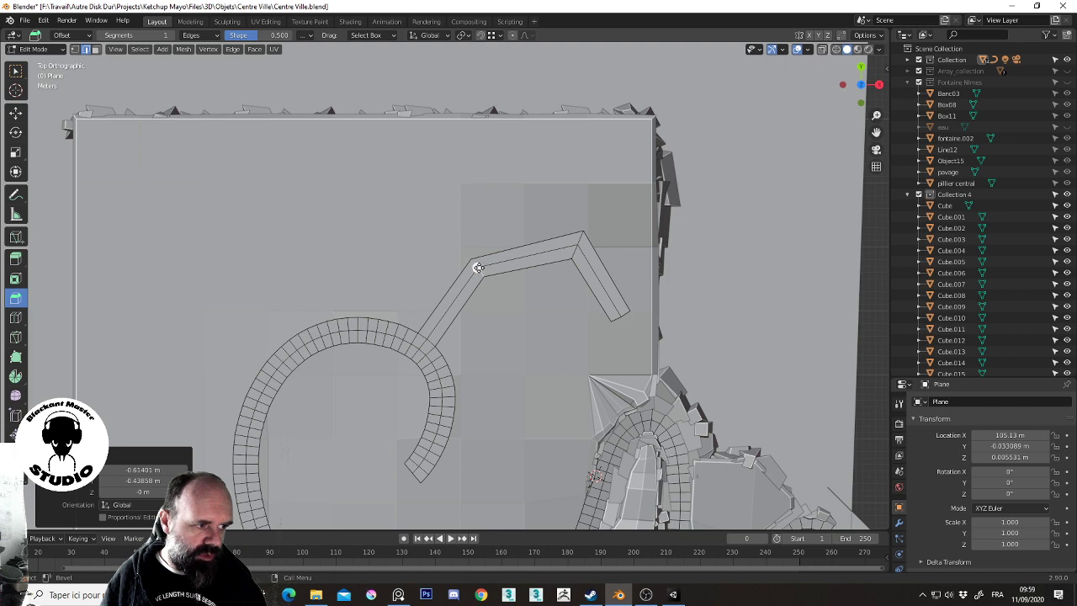
{"action": "left_click_drag", "start_coordinate": [478, 268], "coordinate": [489, 263]}
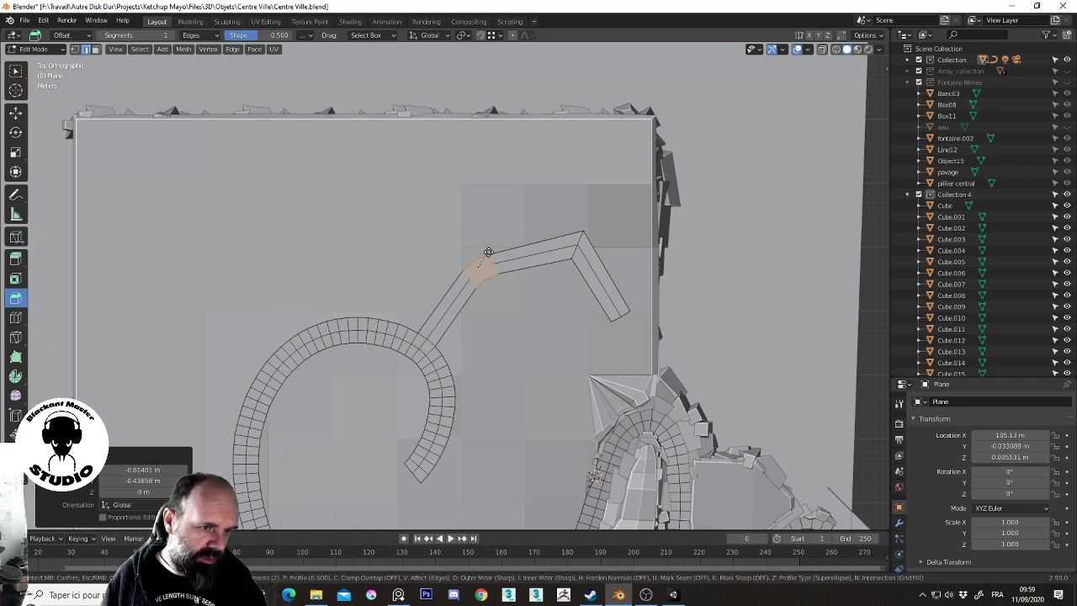
{"action": "left_click_drag", "start_coordinate": [491, 261], "coordinate": [494, 236]}
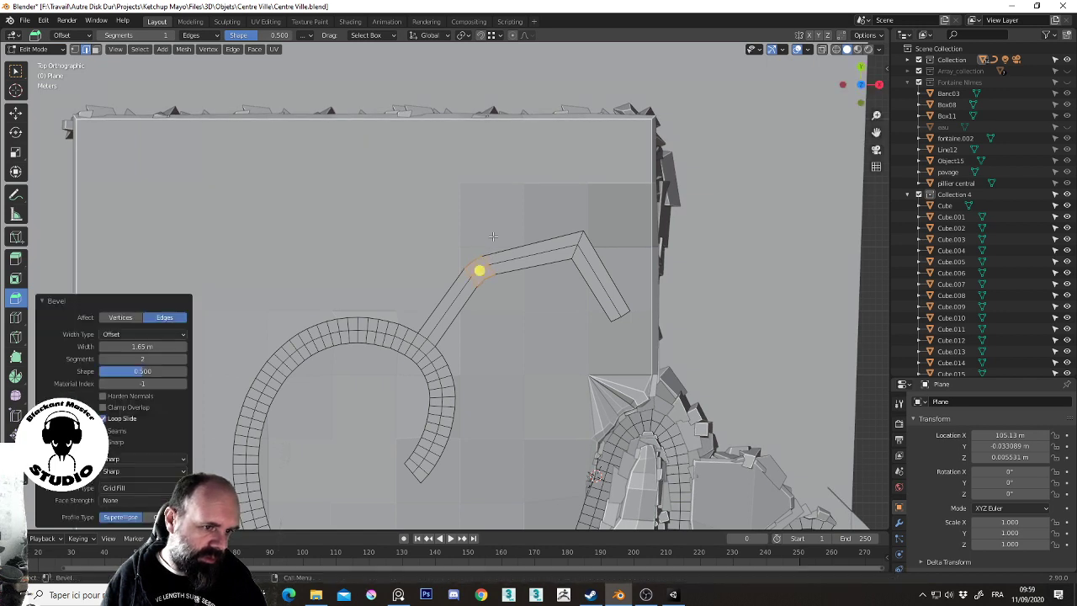
{"action": "left_click", "coordinate": [15, 112]}
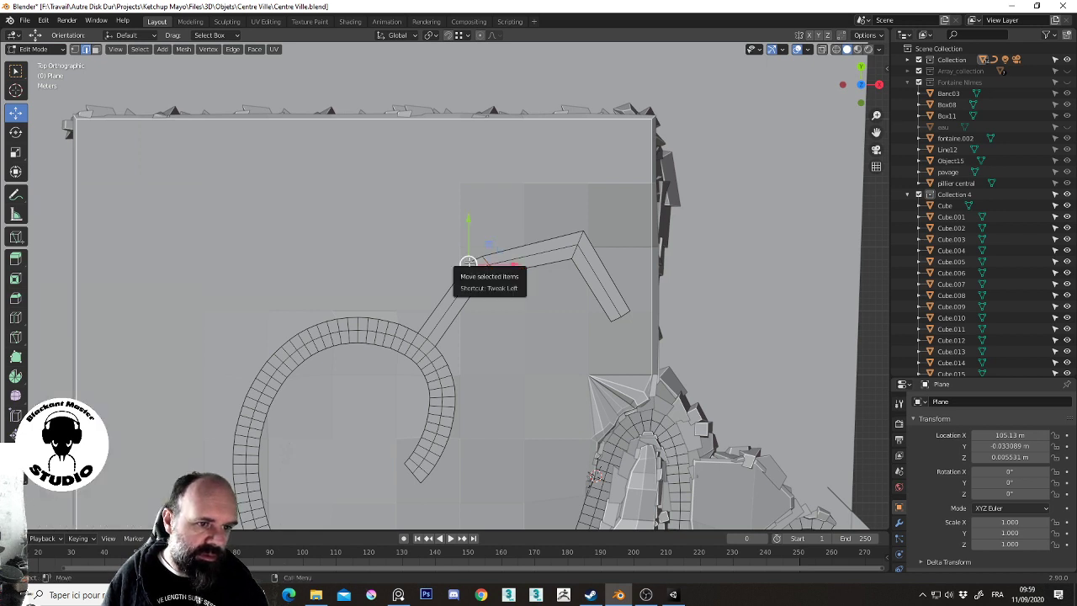
Extrude a new branch from the rounded bend toward the top and rotate its end 35.2°
{"action": "right_click", "coordinate": [469, 265], "text": "shift"}
{"action": "right_click", "coordinate": [478, 255], "text": "shift"}
{"action": "key", "text": "e"}
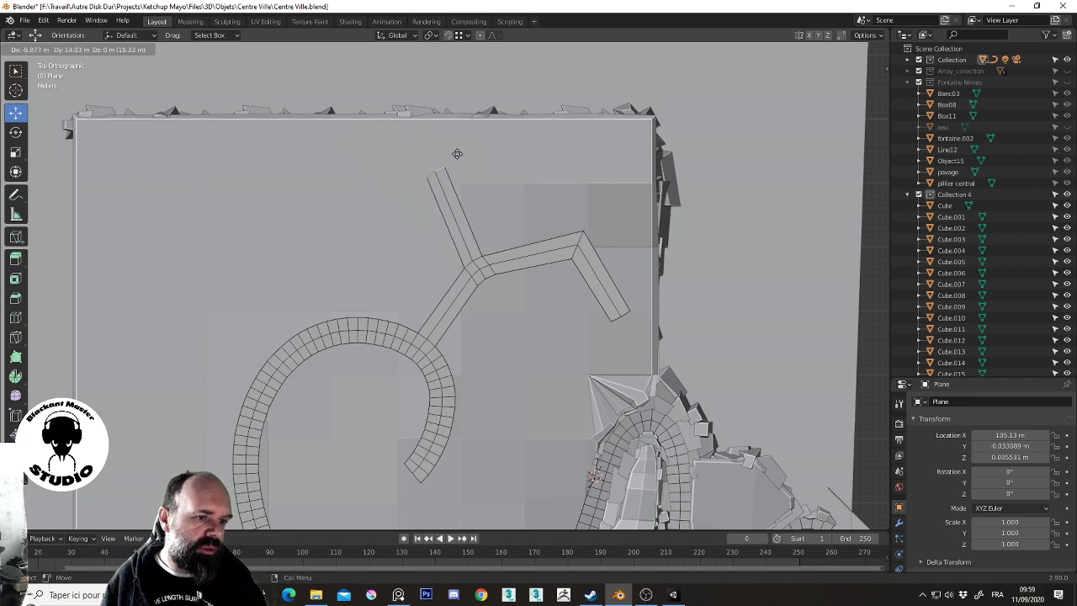
{"action": "left_click", "coordinate": [374, 113]}
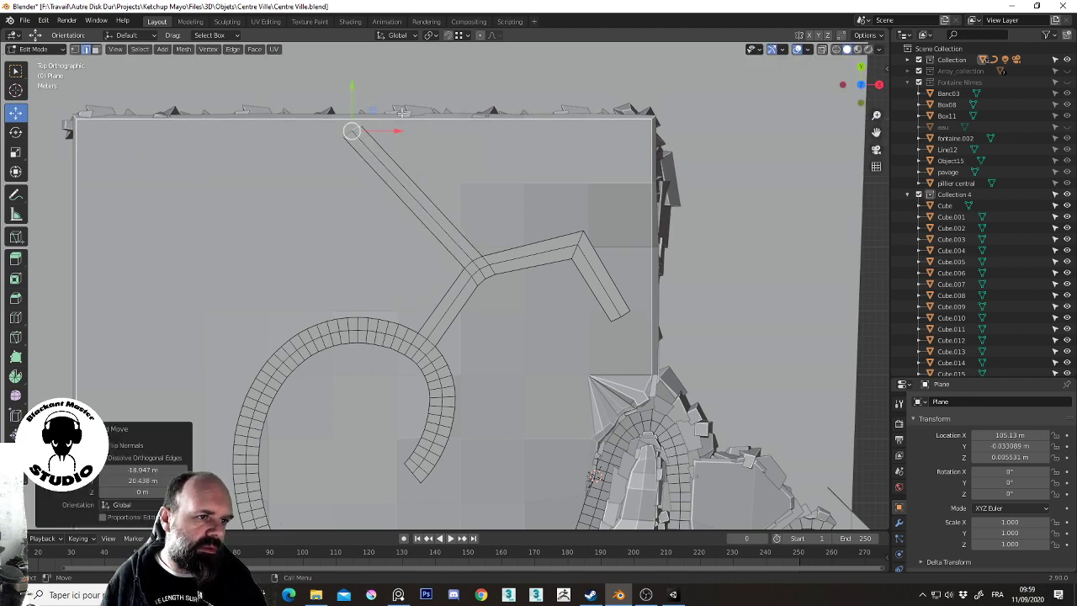
{"action": "key", "text": "r"}
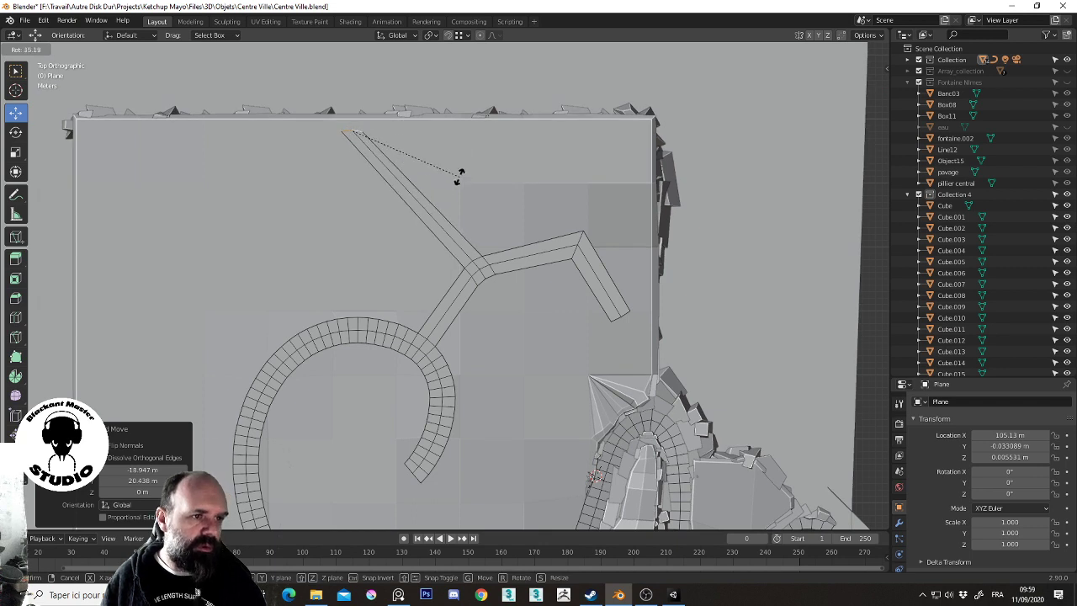
{"action": "left_click", "coordinate": [459, 177]}
Flatten the branch end along Y, scale it to 1.45, and place it on the plot's top edge
{"action": "key", "text": "s"}
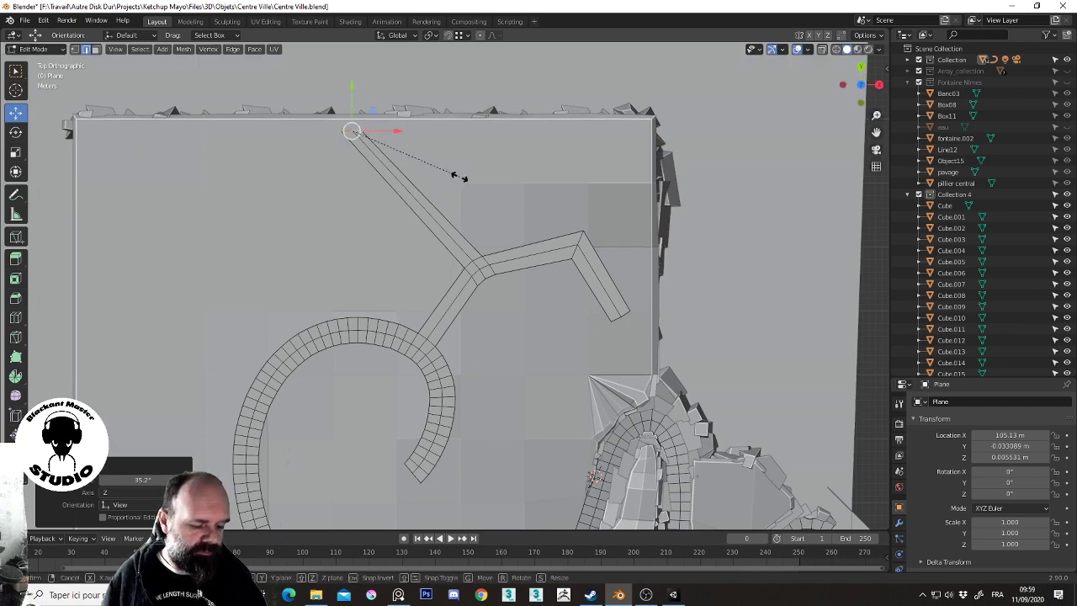
{"action": "type", "text": "y0"}
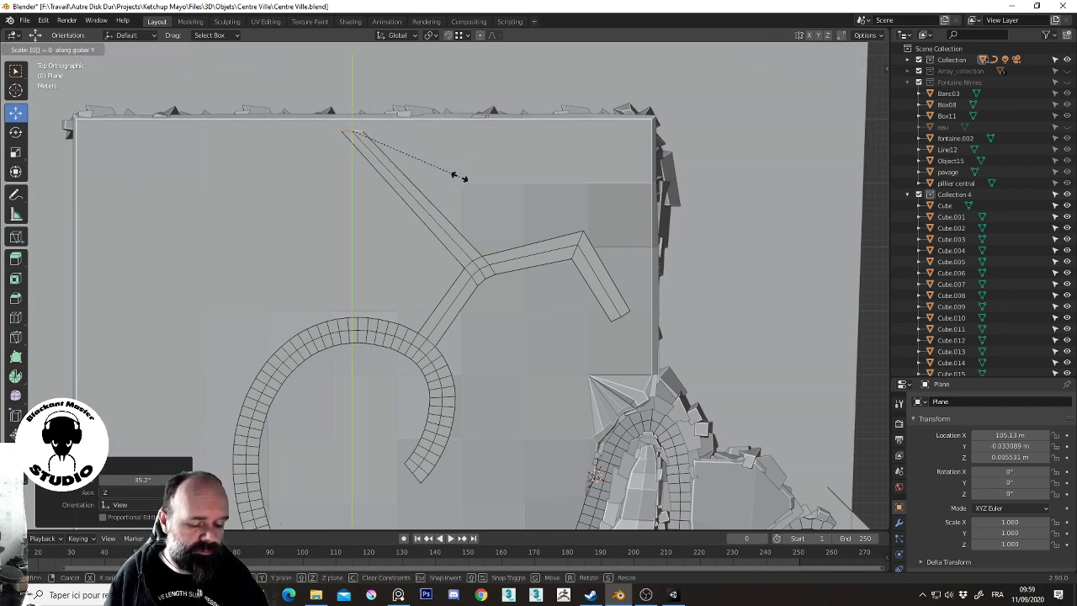
{"action": "key", "text": "Return"}
{"action": "key", "text": "s"}
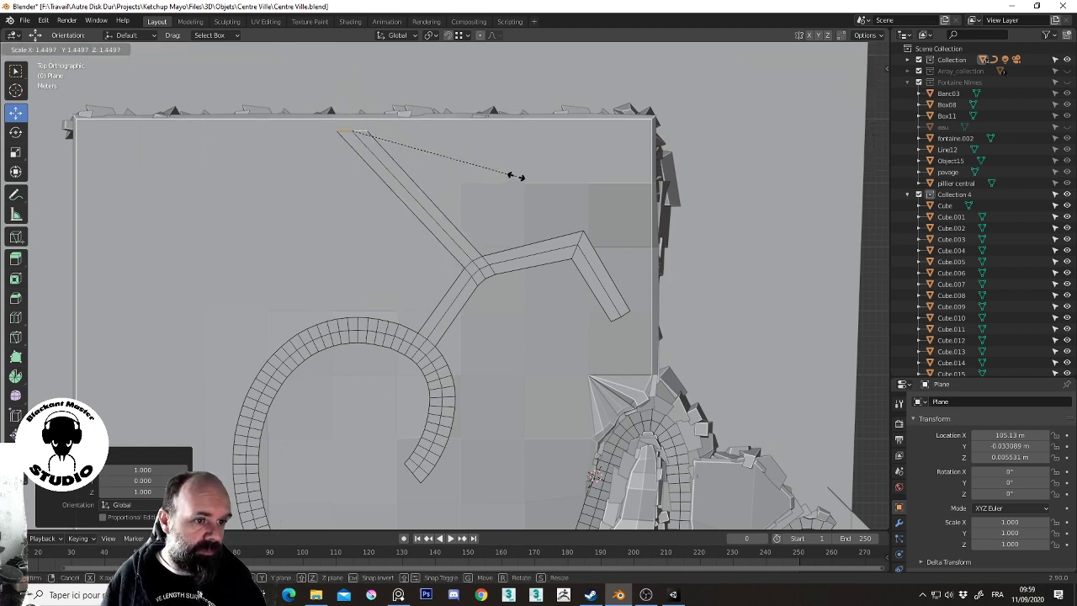
{"action": "type", "text": "1.45"}
{"action": "key", "text": "Return"}
{"action": "key", "text": "g"}
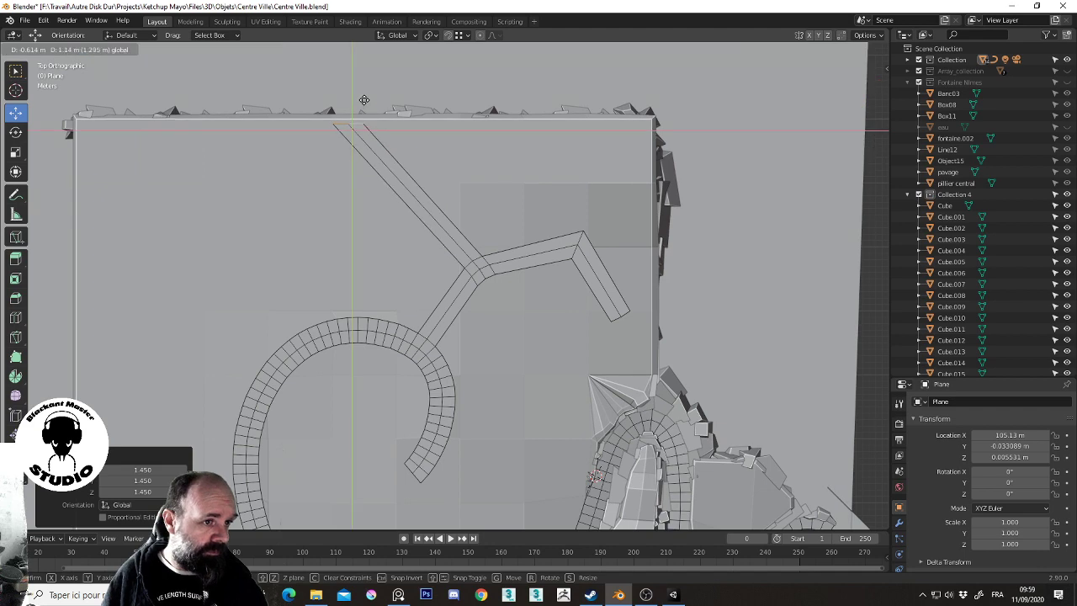
{"action": "left_click", "coordinate": [363, 97]}
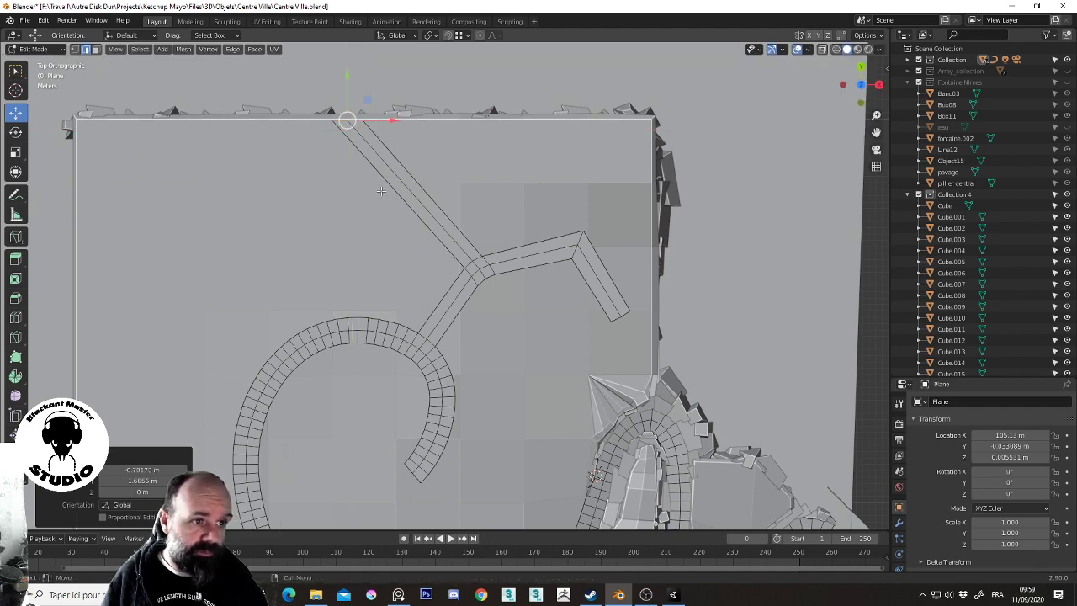
{"action": "scroll", "coordinate": [382, 192], "scroll_direction": "down", "scroll_amount": 5}
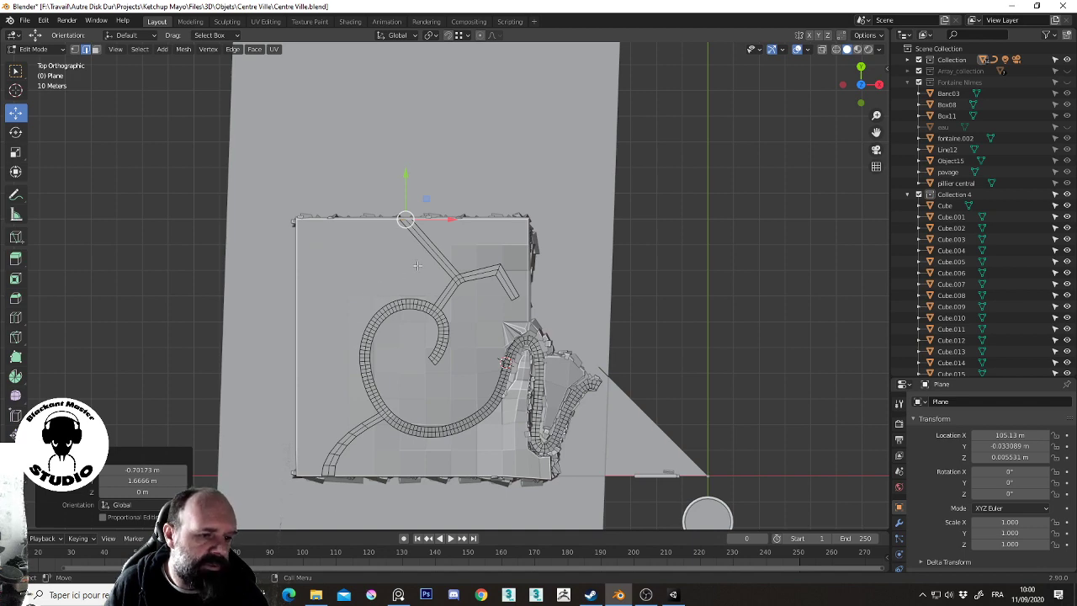
{"action": "scroll", "coordinate": [446, 267], "scroll_direction": "up", "scroll_amount": 2}
{"action": "scroll", "coordinate": [470, 259], "scroll_direction": "up", "scroll_amount": 2}
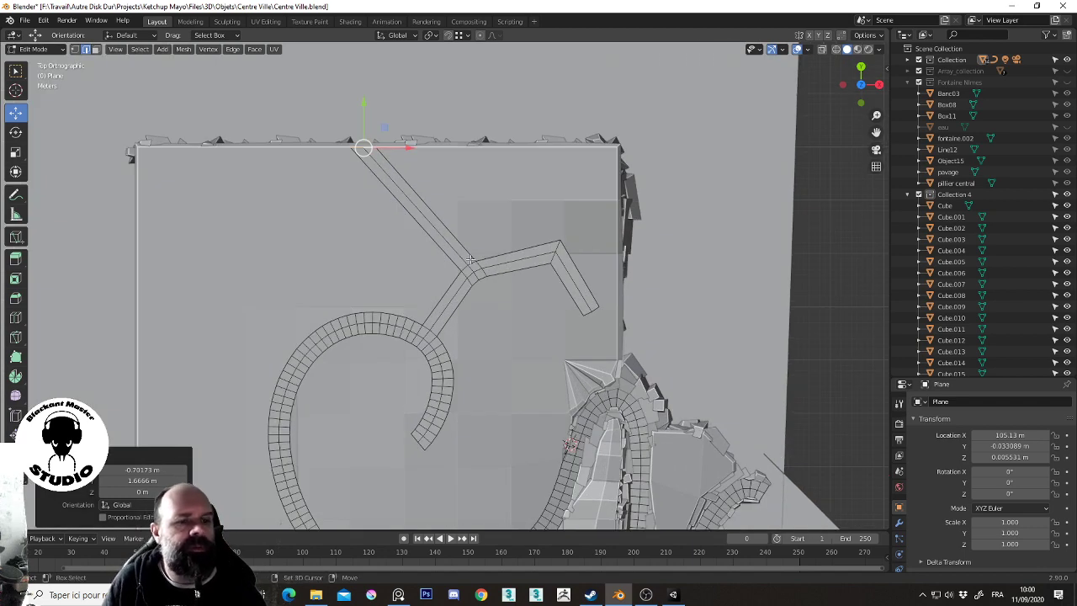
{"action": "scroll", "coordinate": [470, 259], "scroll_direction": "down", "scroll_amount": 3, "text": "shift"}
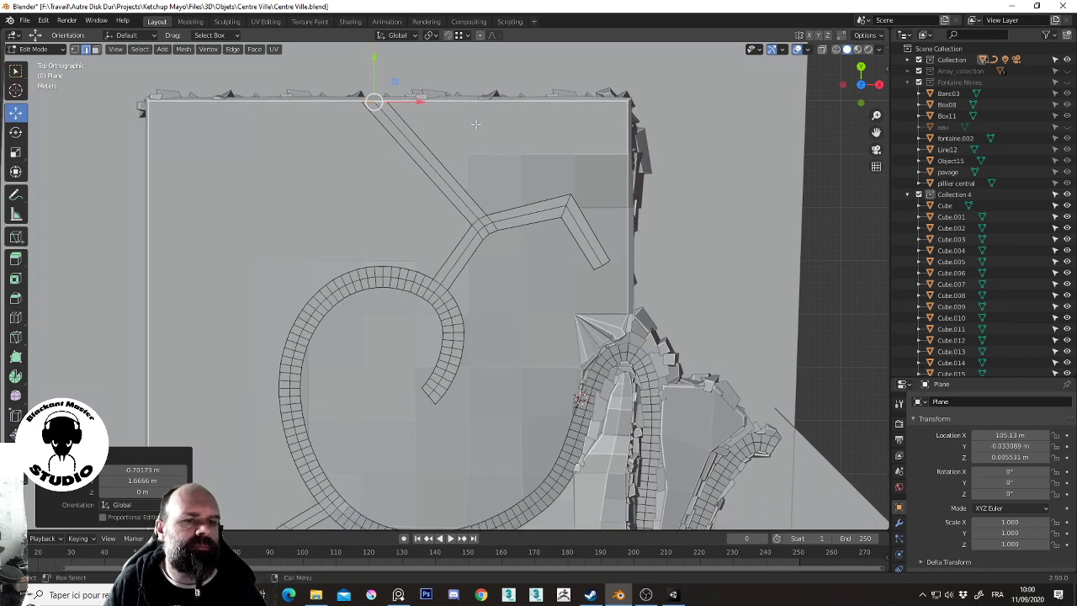
Bevel the bent arm's corner edges, redoing it as a single-segment 3.55 m chamfer
{"action": "left_click", "coordinate": [15, 298]}
{"action": "scroll", "coordinate": [639, 220], "scroll_direction": "up", "scroll_amount": 1}
{"action": "scroll", "coordinate": [639, 221], "scroll_direction": "up", "scroll_amount": 1}
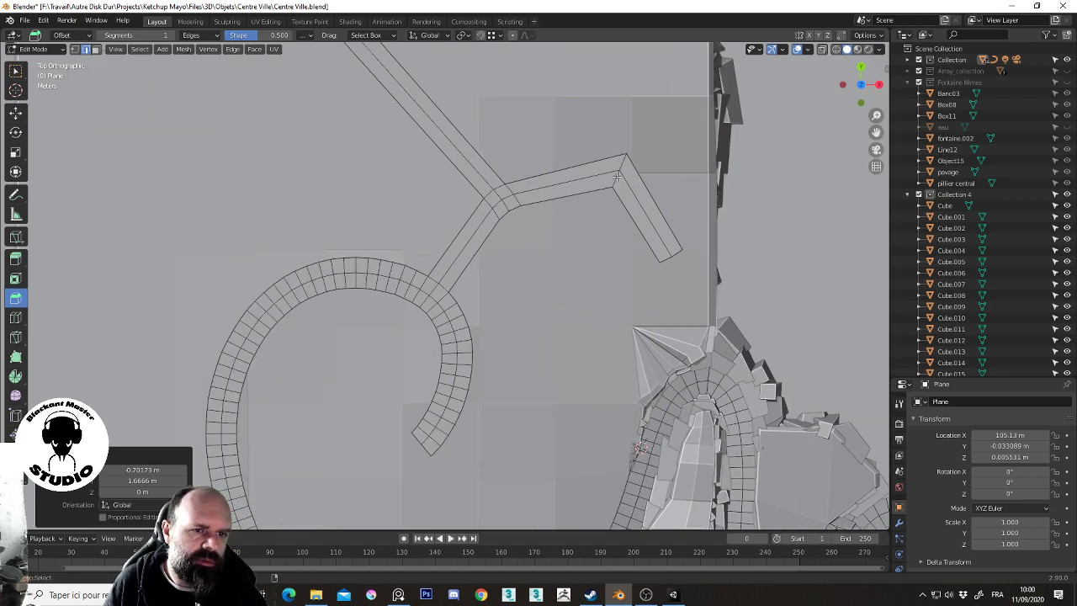
{"action": "left_click", "coordinate": [622, 167]}
{"action": "left_click_drag", "start_coordinate": [622, 167], "coordinate": [657, 153]}
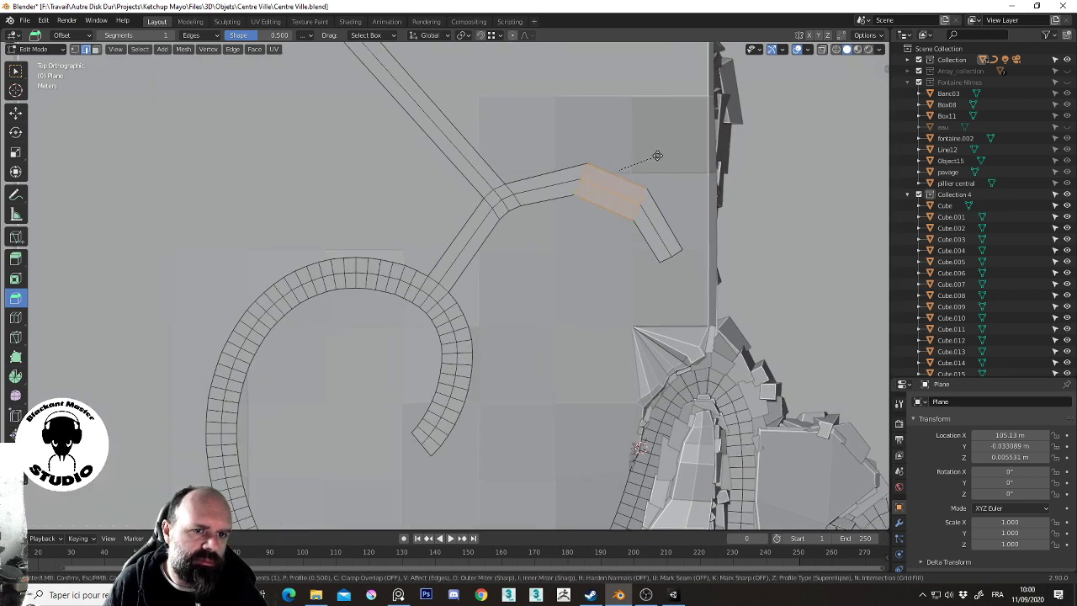
{"action": "scroll", "coordinate": [656, 153], "scroll_direction": "up", "scroll_amount": 1}
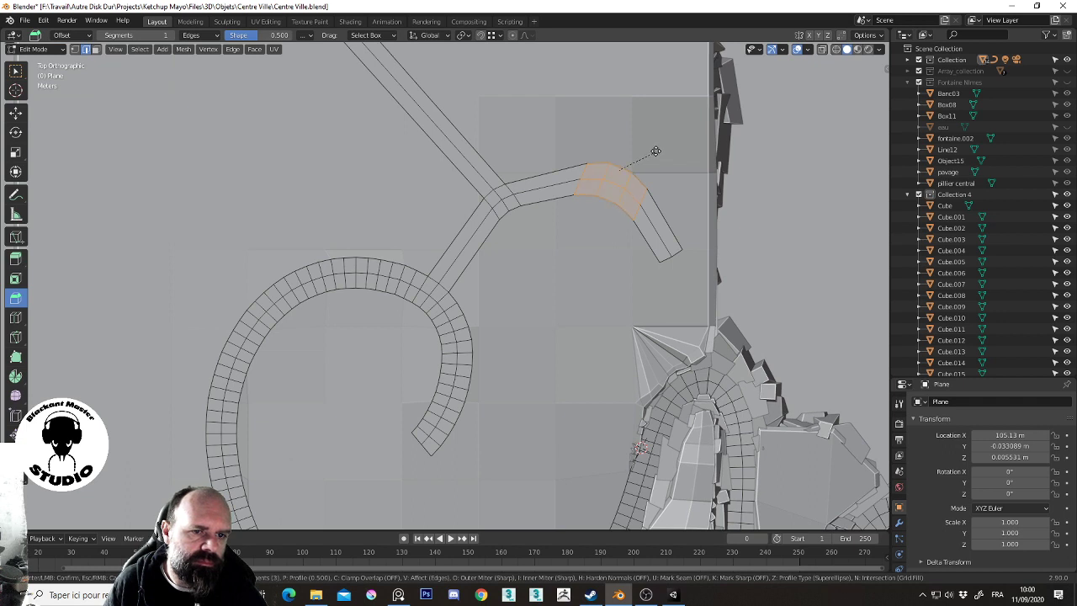
{"action": "scroll", "coordinate": [656, 148], "scroll_direction": "up", "scroll_amount": 1}
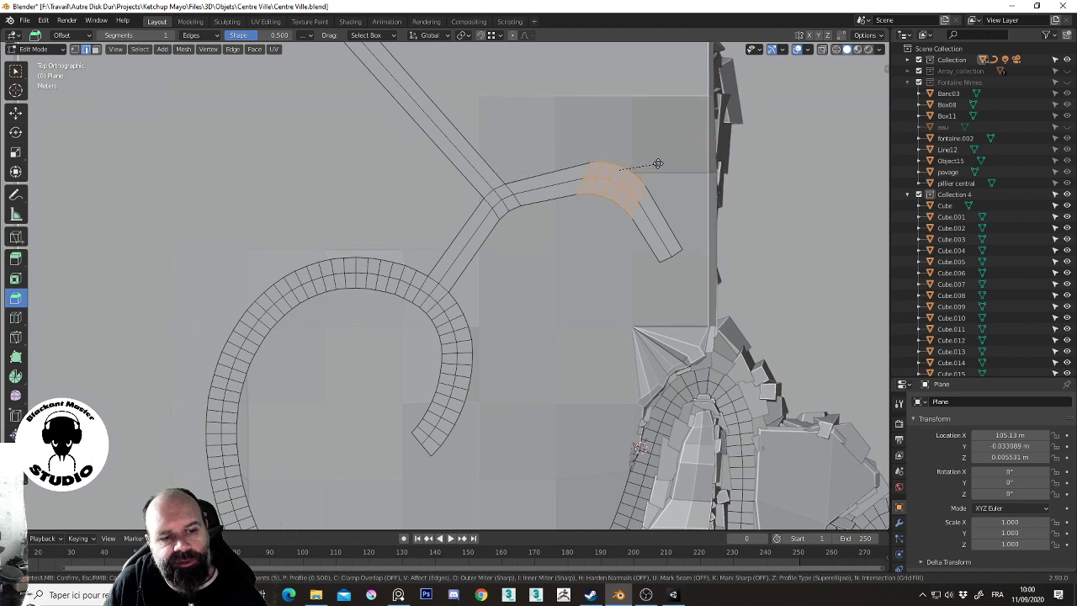
{"action": "left_click", "coordinate": [654, 164]}
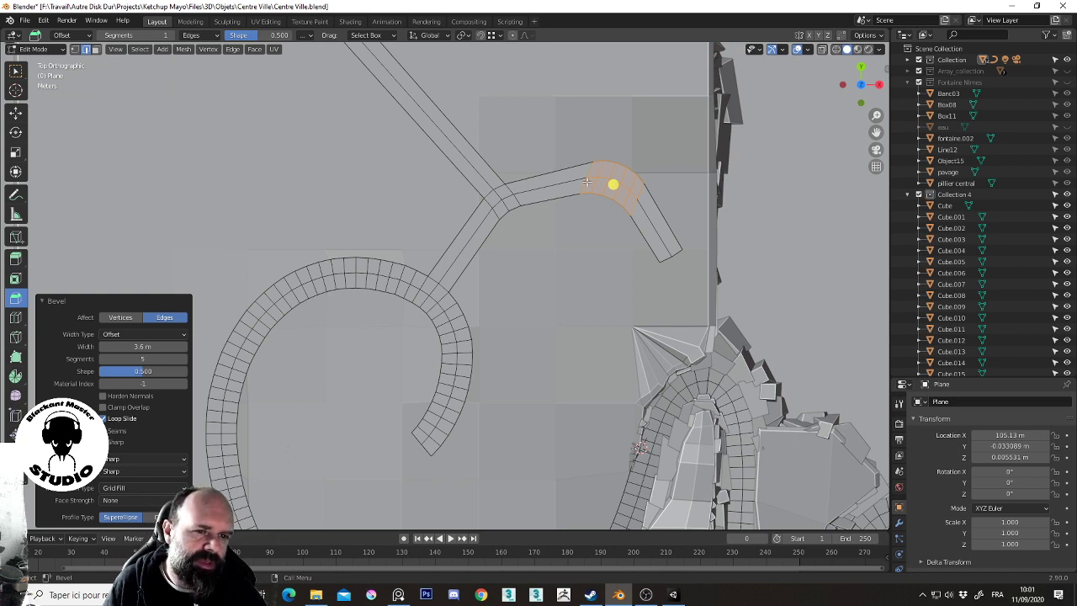
{"action": "key", "text": "ctrl+b"}
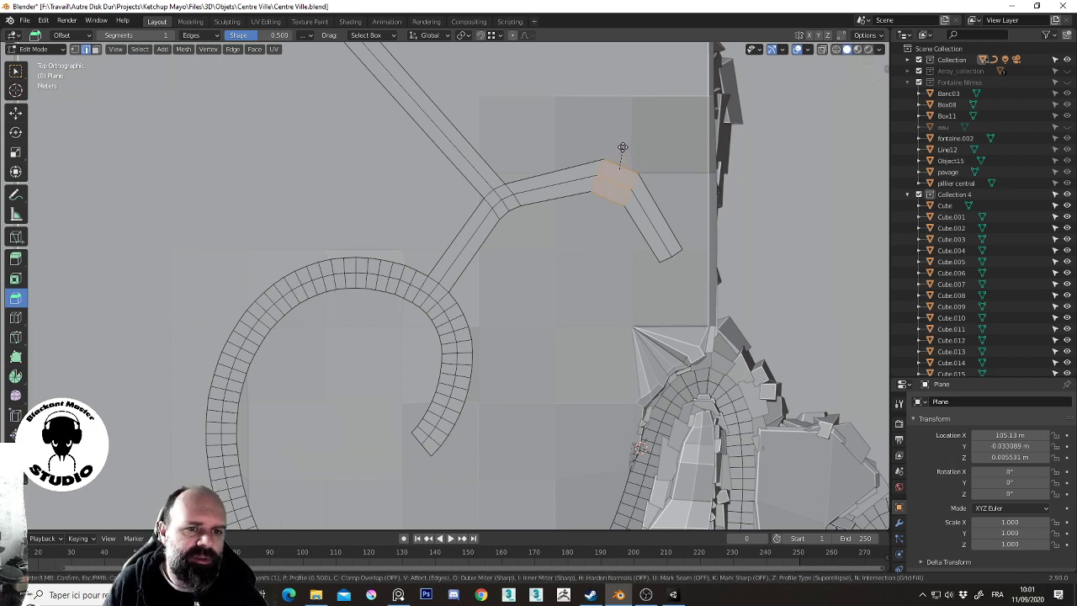
{"action": "left_click", "coordinate": [621, 139]}
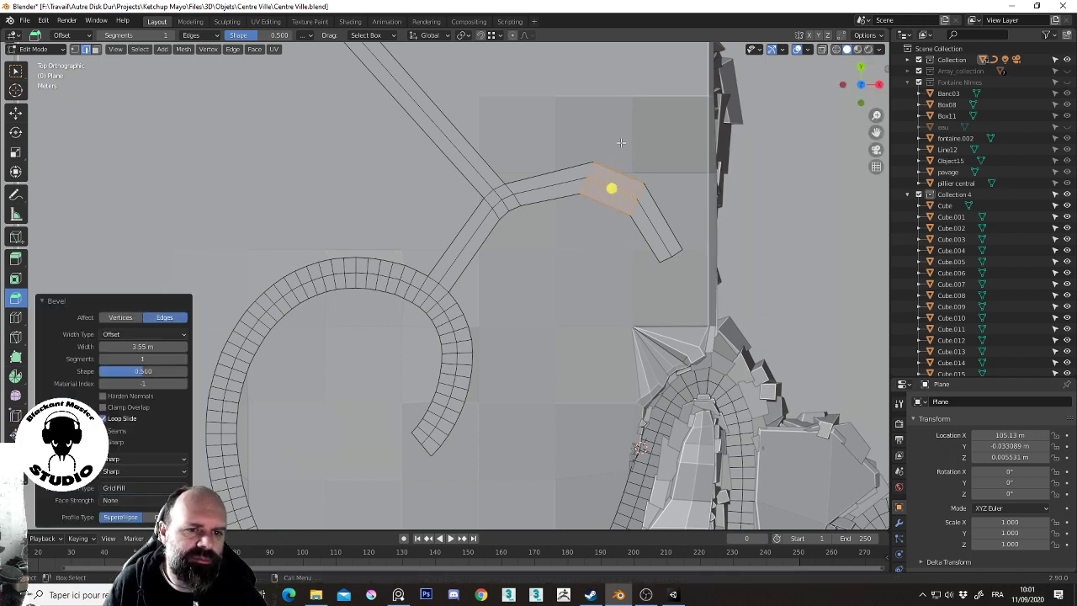
Rotate a chamfered corner vertex by -21.1° and shift it to ease the bend
{"action": "left_click", "coordinate": [588, 187]}
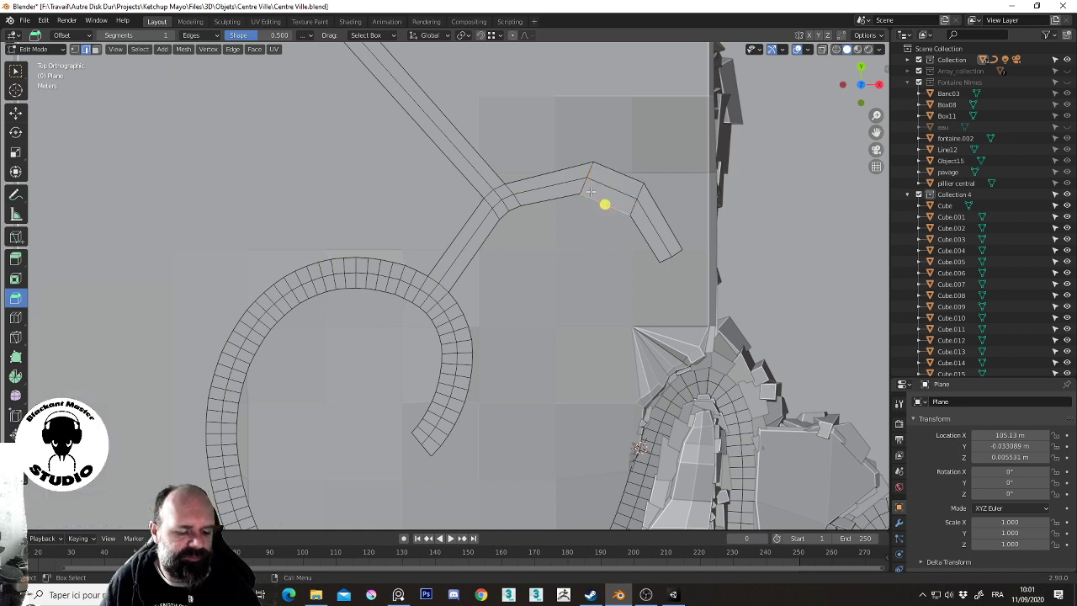
{"action": "left_click", "coordinate": [586, 169]}
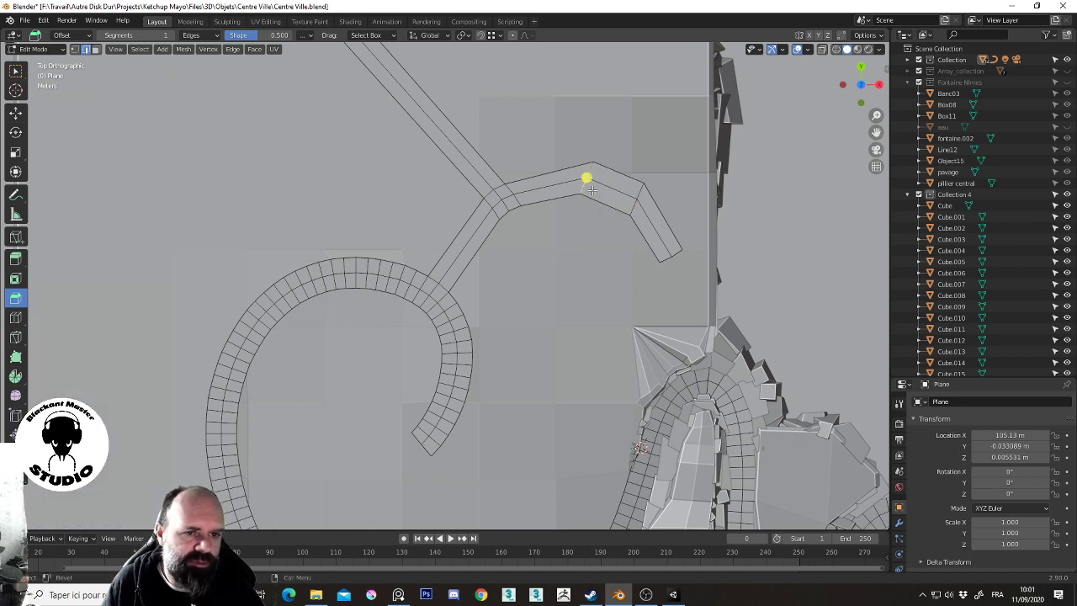
{"action": "key", "text": "r"}
{"action": "left_click", "coordinate": [637, 165]}
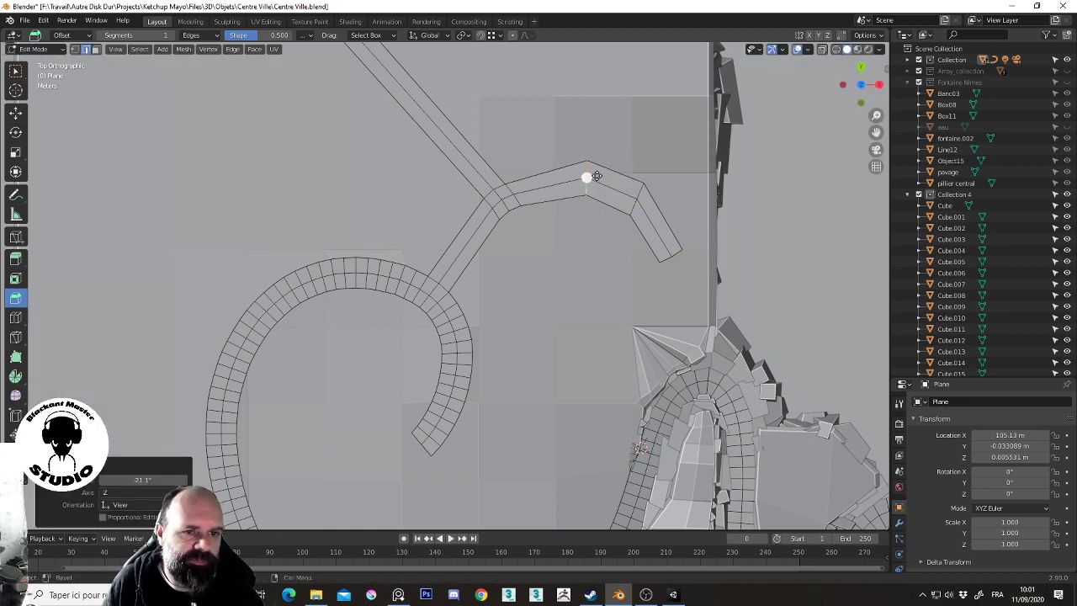
{"action": "key", "text": "shift+space"}
{"action": "key", "text": "g"}
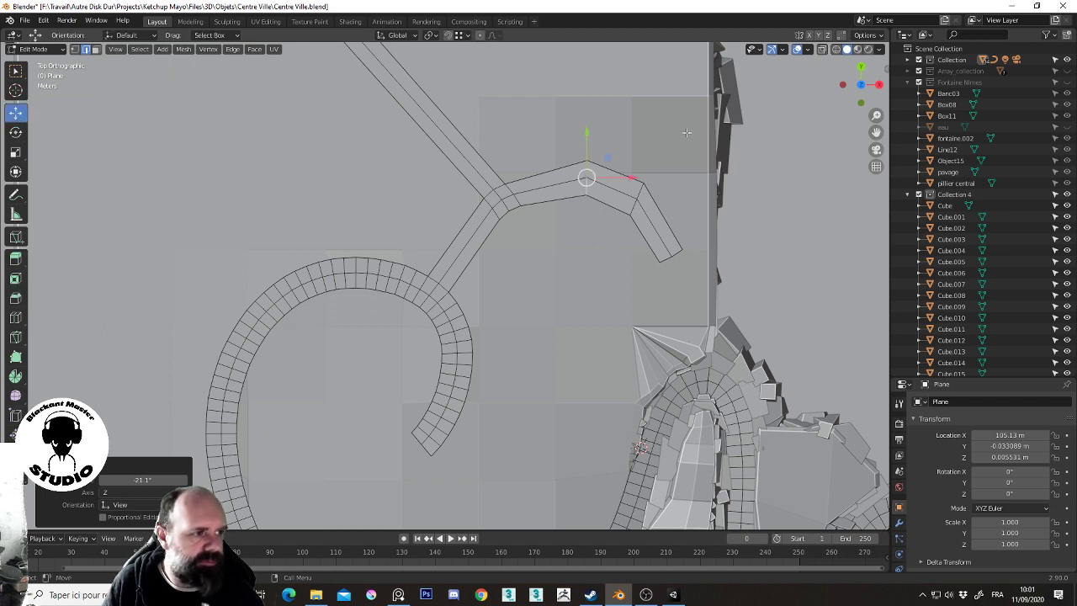
{"action": "left_click_drag", "start_coordinate": [604, 158], "coordinate": [584, 158]}
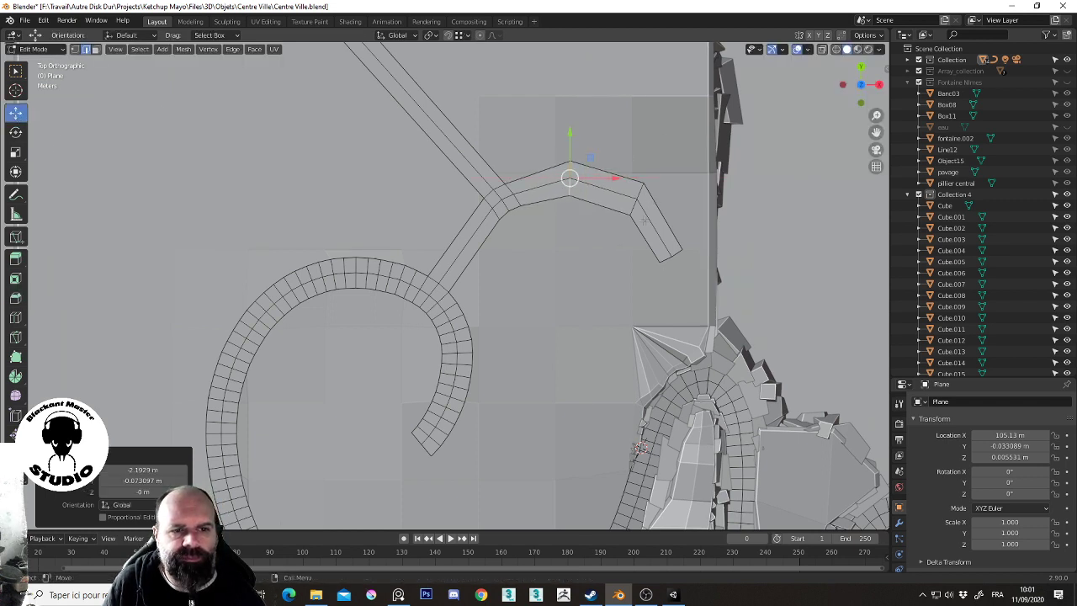
Move the neighbouring elbow vertex along the bend and rotate it 27.3°
{"action": "left_click", "coordinate": [641, 194]}
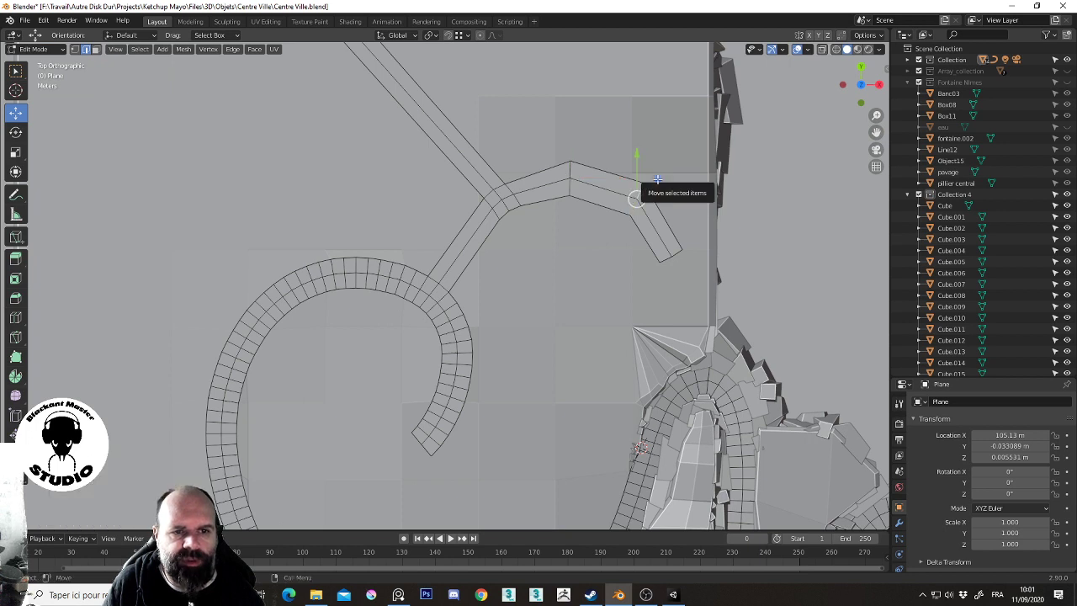
{"action": "mouse_move", "coordinate": [640, 193]}
{"action": "left_mouse_down"}
{"action": "mouse_move", "coordinate": [657, 174]}
{"action": "mouse_move", "coordinate": [674, 193]}
{"action": "left_mouse_up"}
{"action": "key", "text": "r"}
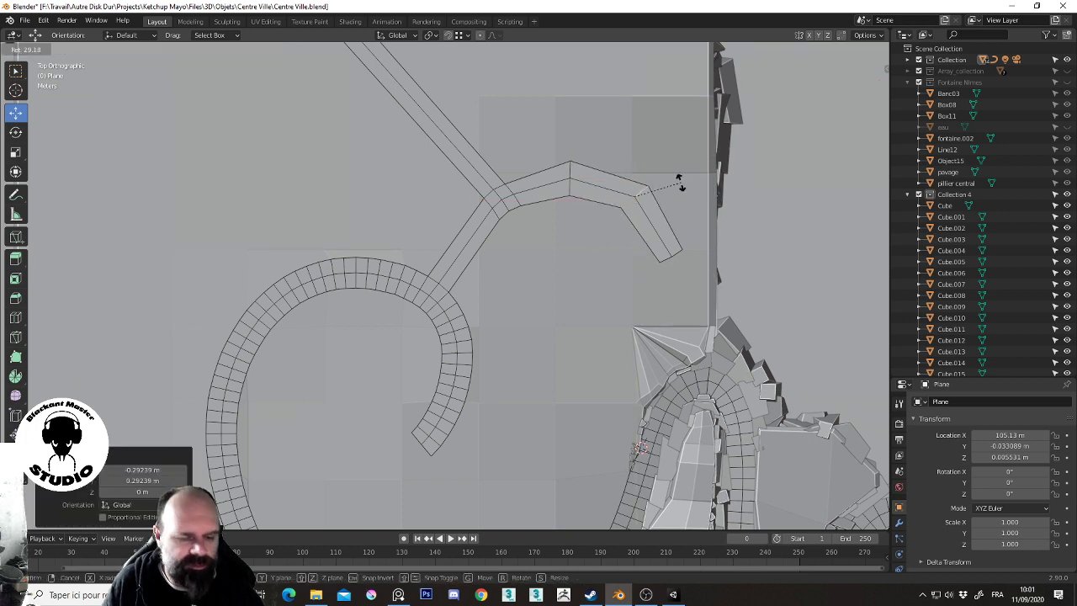
{"action": "left_click", "coordinate": [678, 176]}
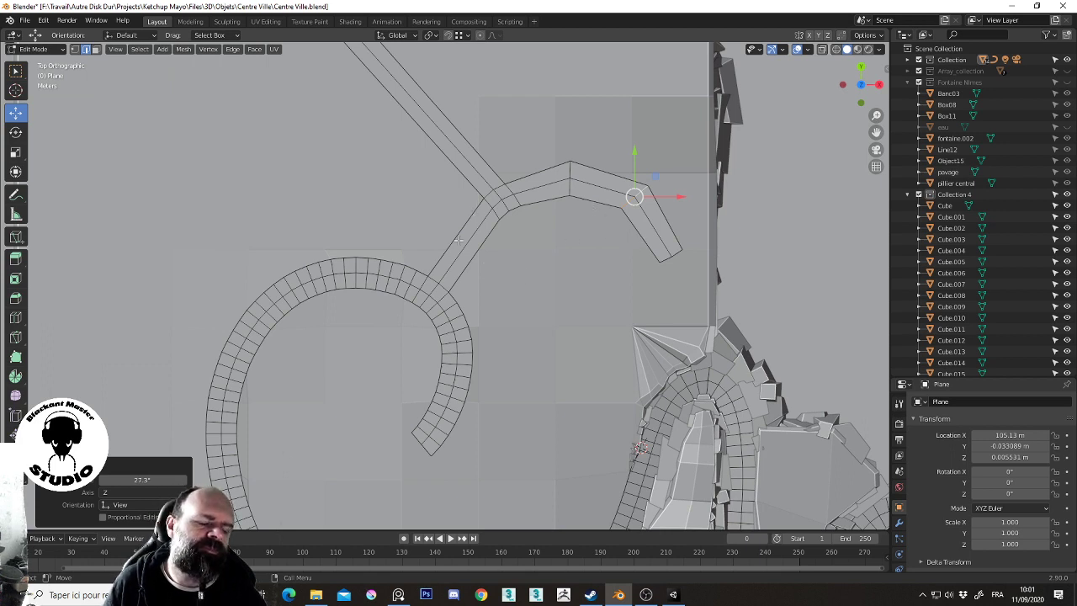
Scale the edge at the elbow's peak down to 0.822
{"action": "left_click", "coordinate": [570, 184]}
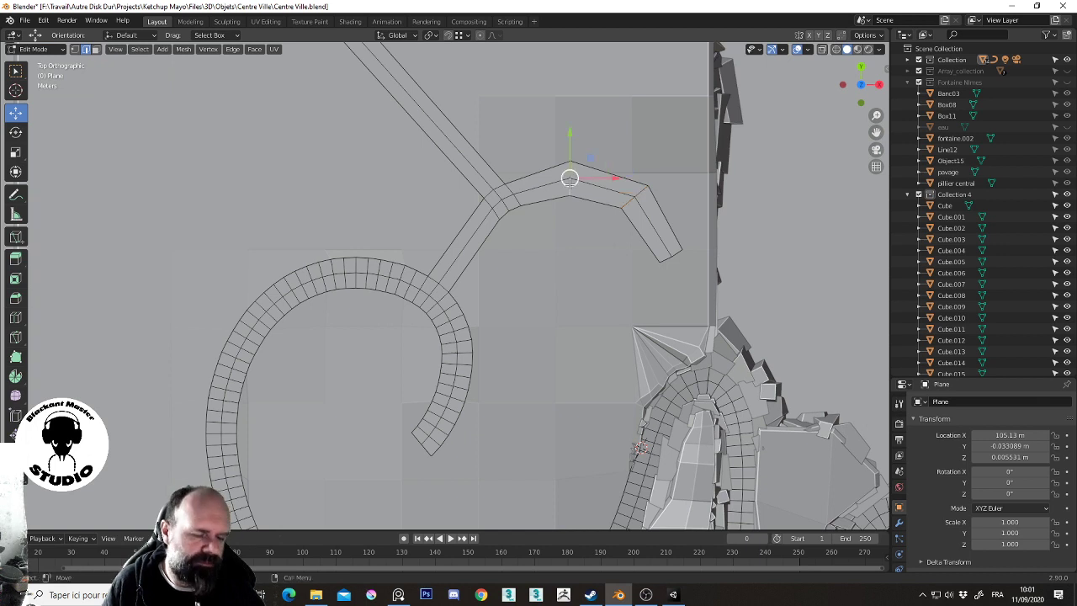
{"action": "key", "text": "s"}
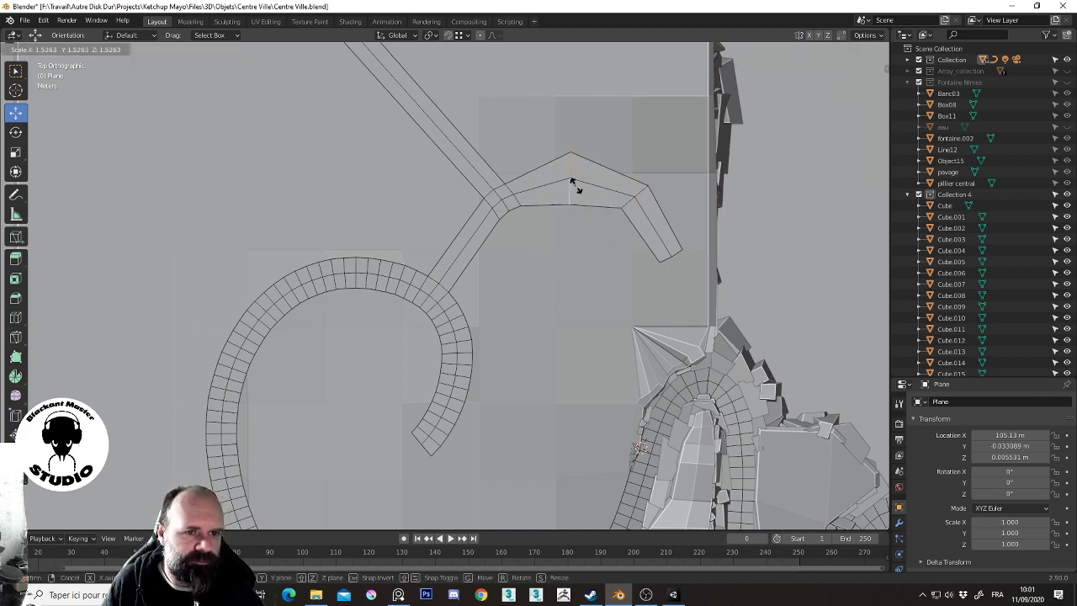
{"action": "key", "text": "Escape"}
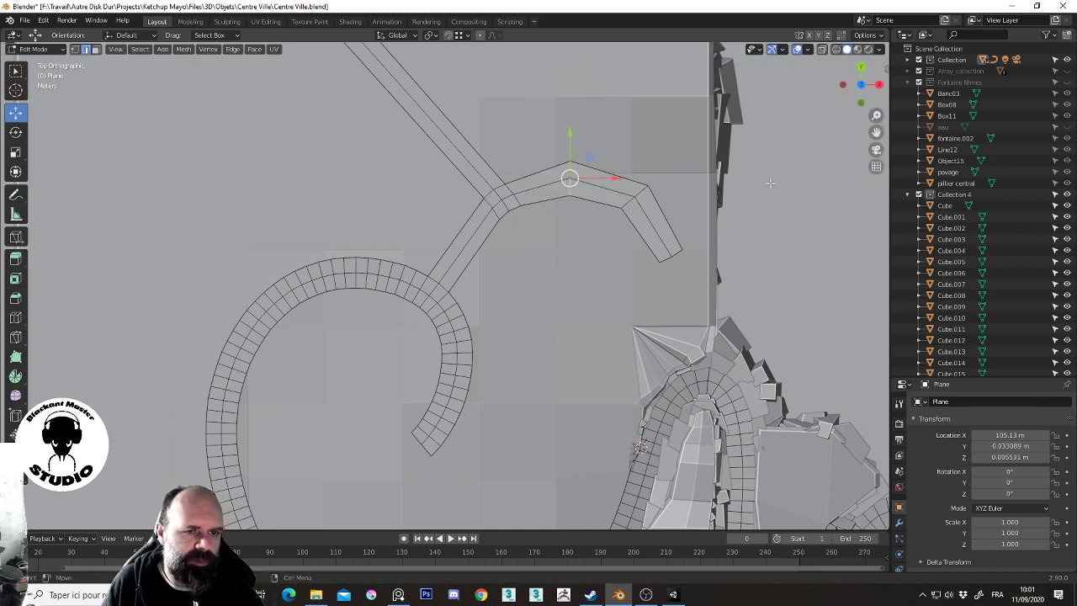
{"action": "key", "text": "s"}
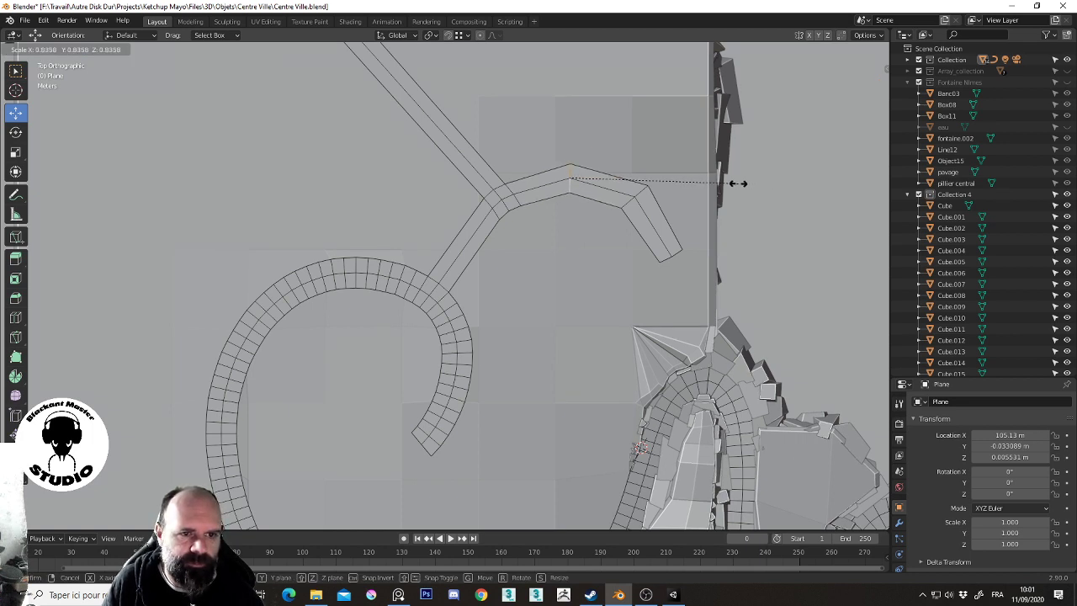
{"action": "left_click", "coordinate": [734, 183]}
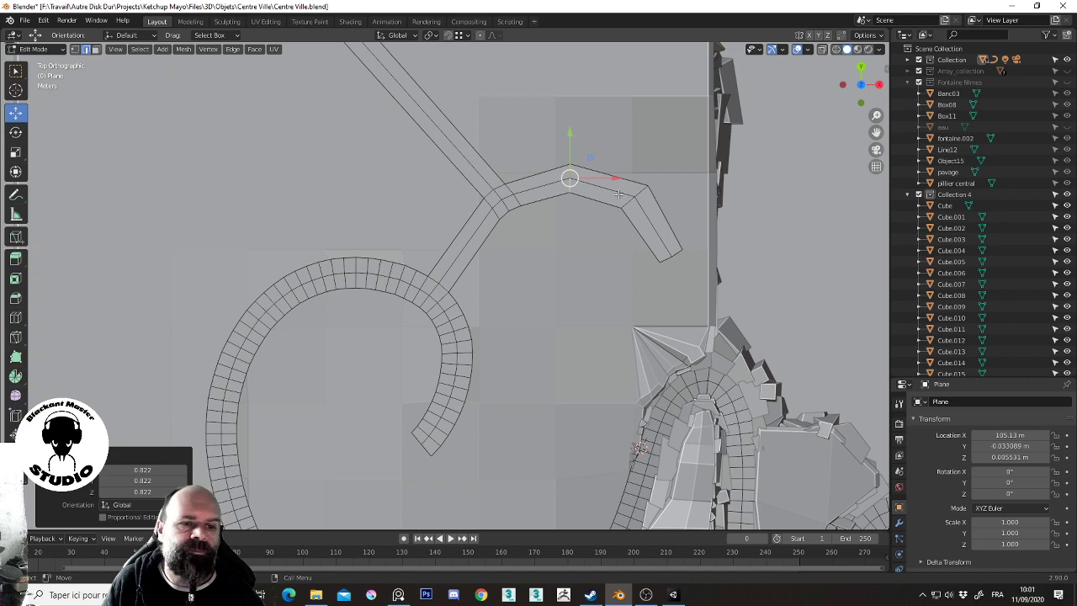
{"action": "mouse_move", "coordinate": [505, 104]}
{"action": "middle_mouse_down", "text": "shift"}
{"action": "mouse_move", "coordinate": [560, 206]}
{"action": "mouse_move", "coordinate": [554, 252]}
{"action": "middle_mouse_up", "text": "shift"}
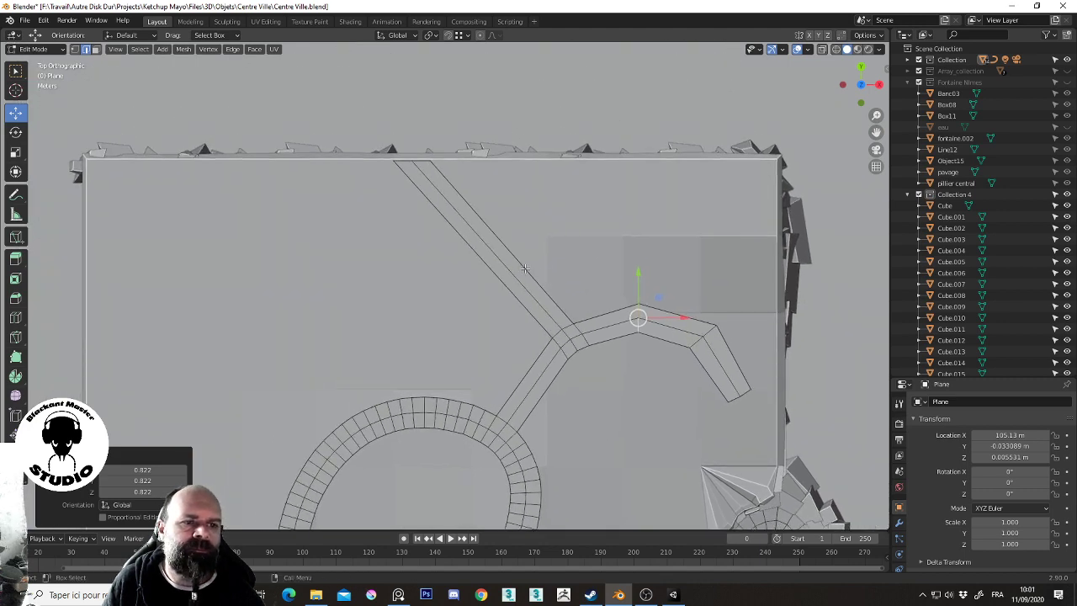
Add four evenly spaced edge loops across the diagonal path and move one to curve it
{"action": "key", "text": "ctrl+r"}
{"action": "scroll", "coordinate": [524, 268], "scroll_direction": "up", "scroll_amount": 3}
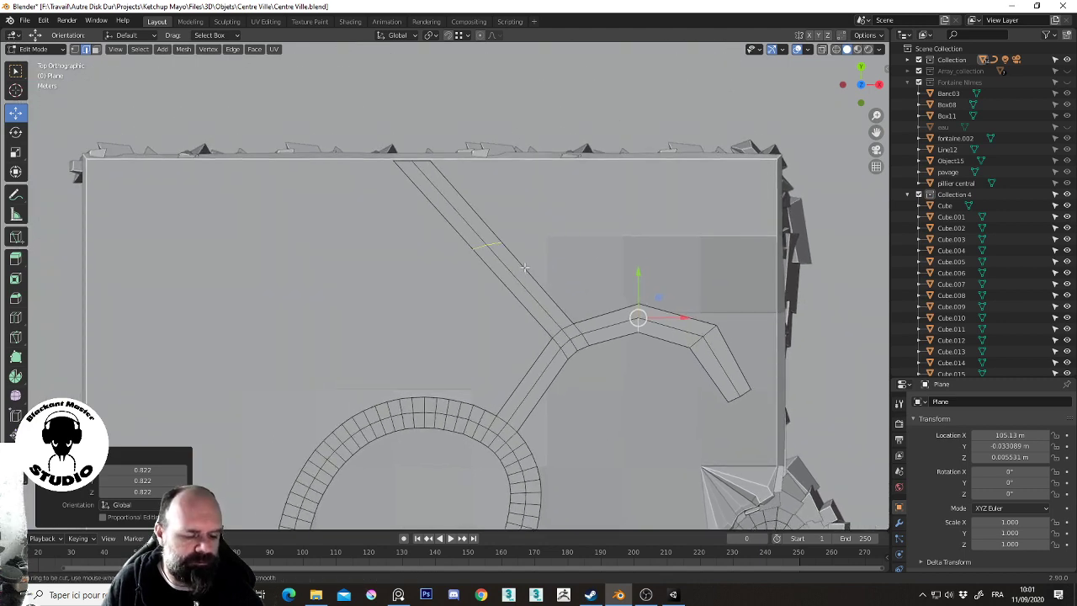
{"action": "left_click", "coordinate": [523, 267]}
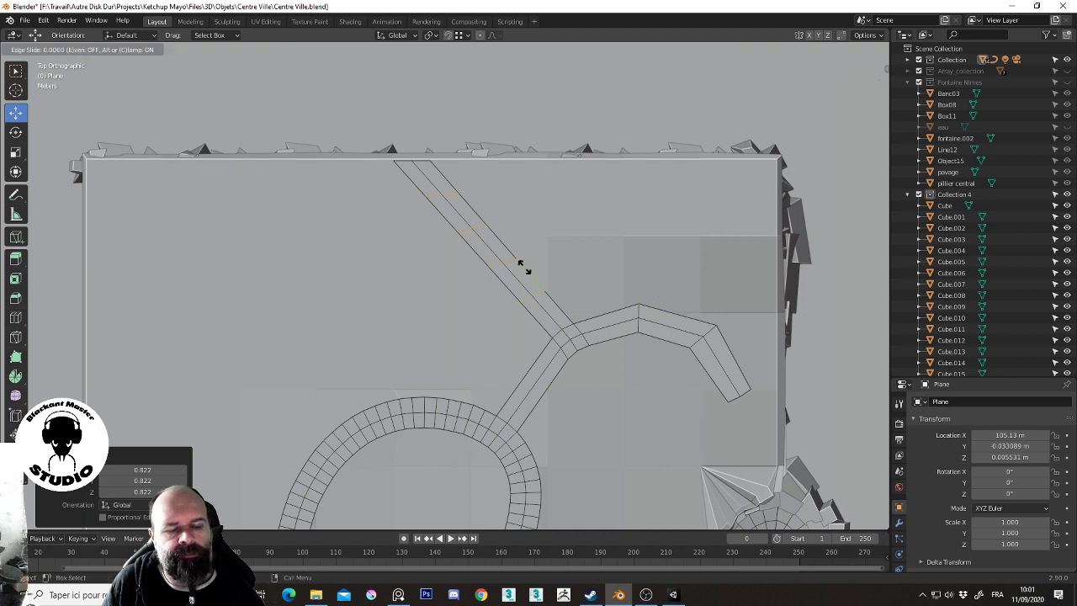
{"action": "right_click", "coordinate": [523, 266]}
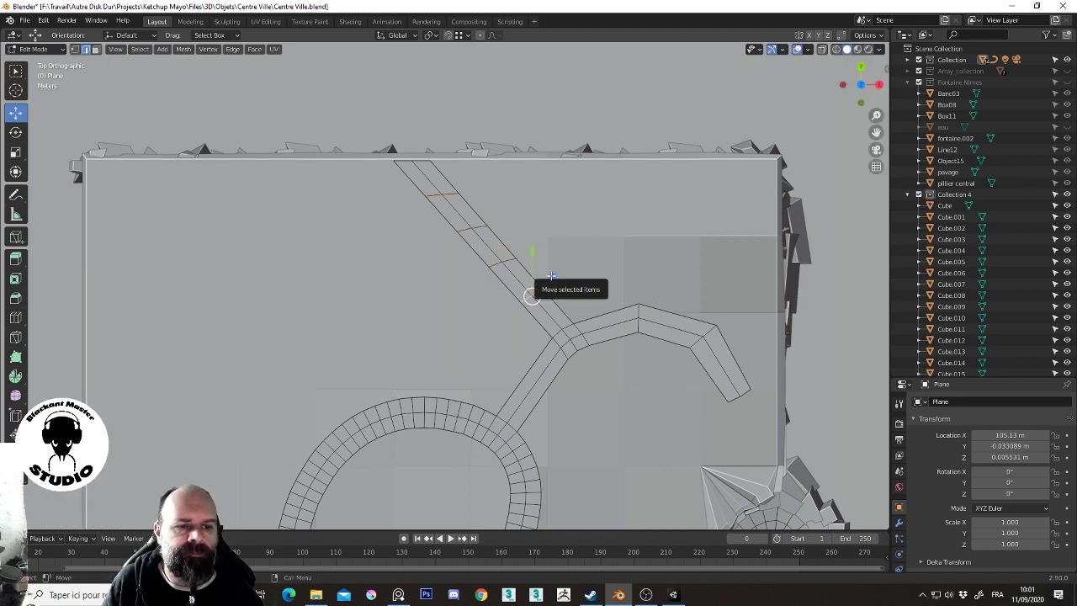
{"action": "left_click_drag", "start_coordinate": [552, 276], "coordinate": [551, 276]}
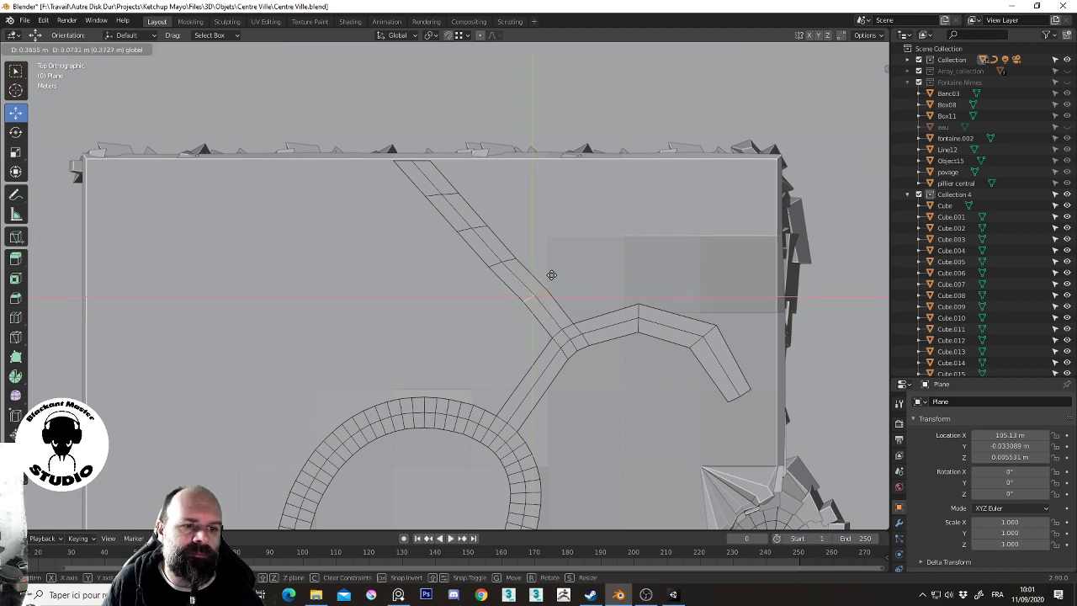
{"action": "left_click_drag", "start_coordinate": [551, 275], "coordinate": [529, 236]}
{"action": "left_click", "coordinate": [506, 257]}
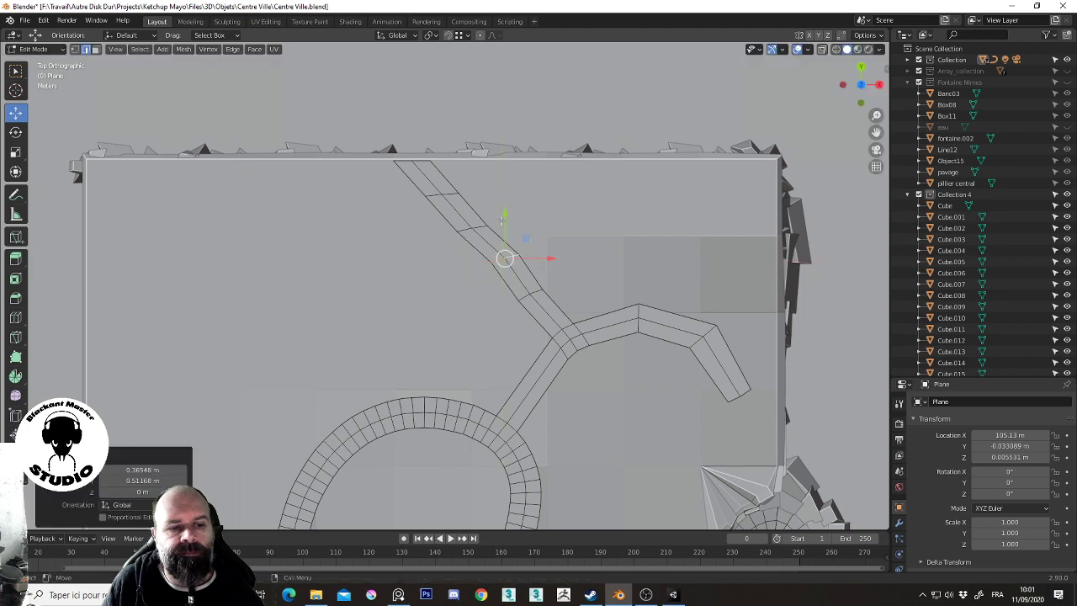
Shift the branch's top end and upper vertices right so the path runs straight up smoothly
{"action": "left_click", "coordinate": [419, 164]}
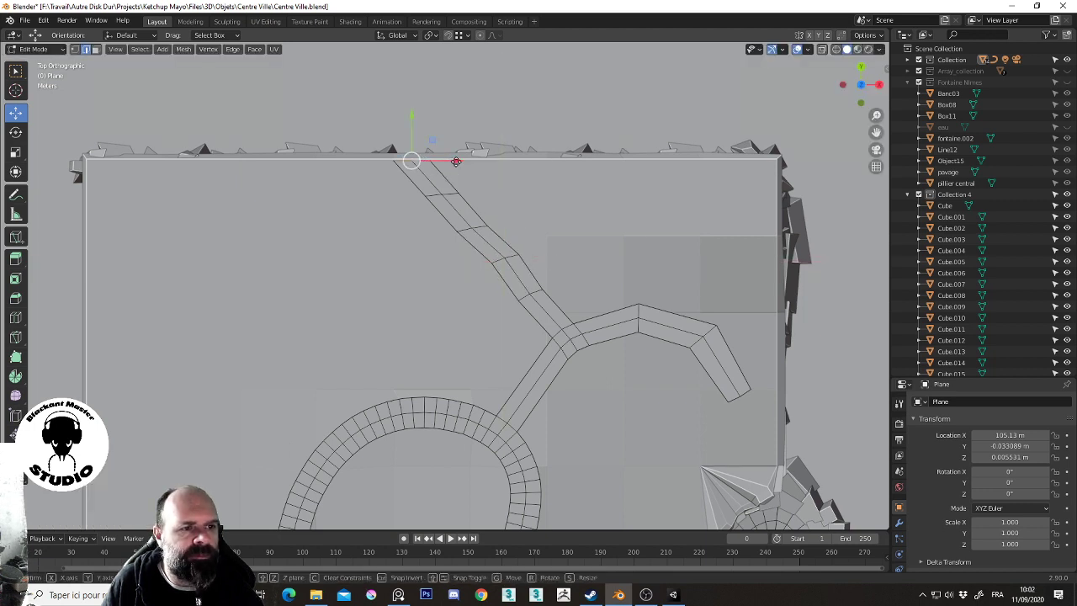
{"action": "mouse_move", "coordinate": [454, 162]}
{"action": "left_mouse_down"}
{"action": "mouse_move", "coordinate": [548, 162]}
{"action": "mouse_move", "coordinate": [538, 162]}
{"action": "left_mouse_up"}
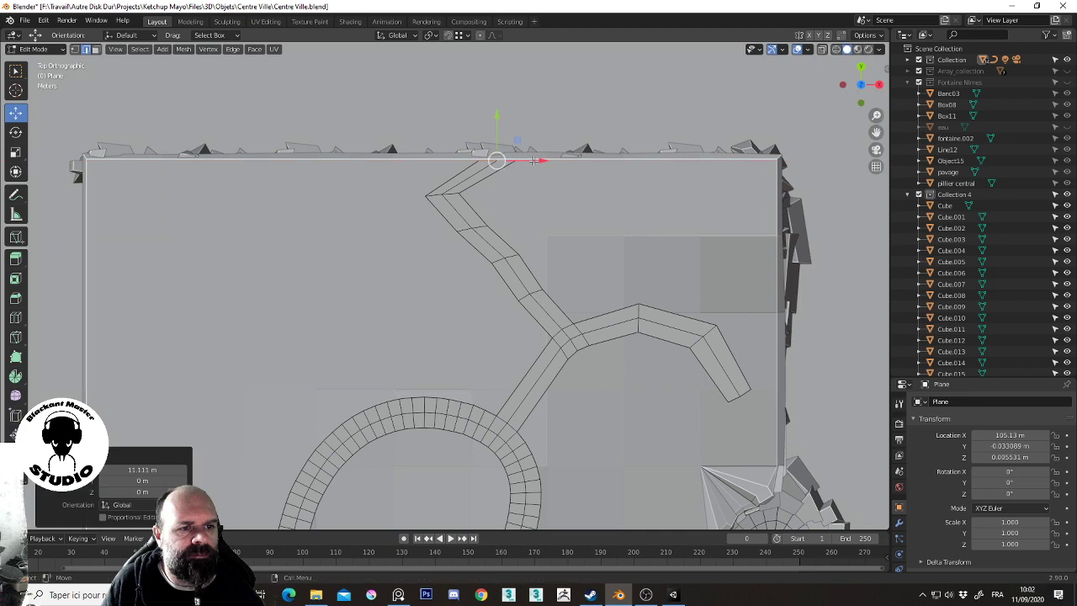
{"action": "left_click", "coordinate": [452, 195]}
{"action": "left_click_drag", "start_coordinate": [486, 195], "coordinate": [541, 196]}
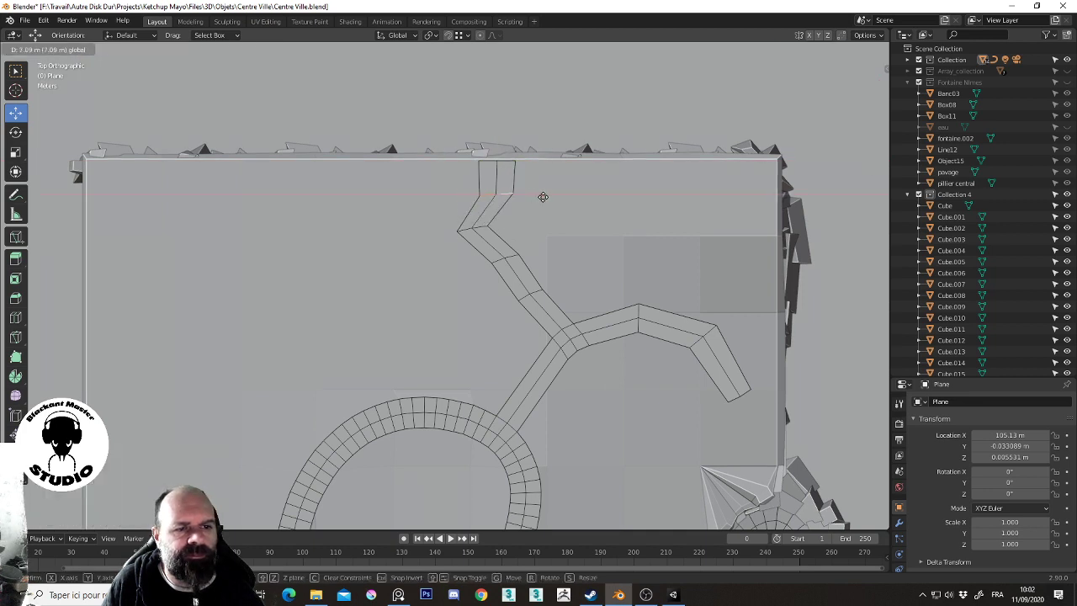
{"action": "left_click", "coordinate": [483, 227]}
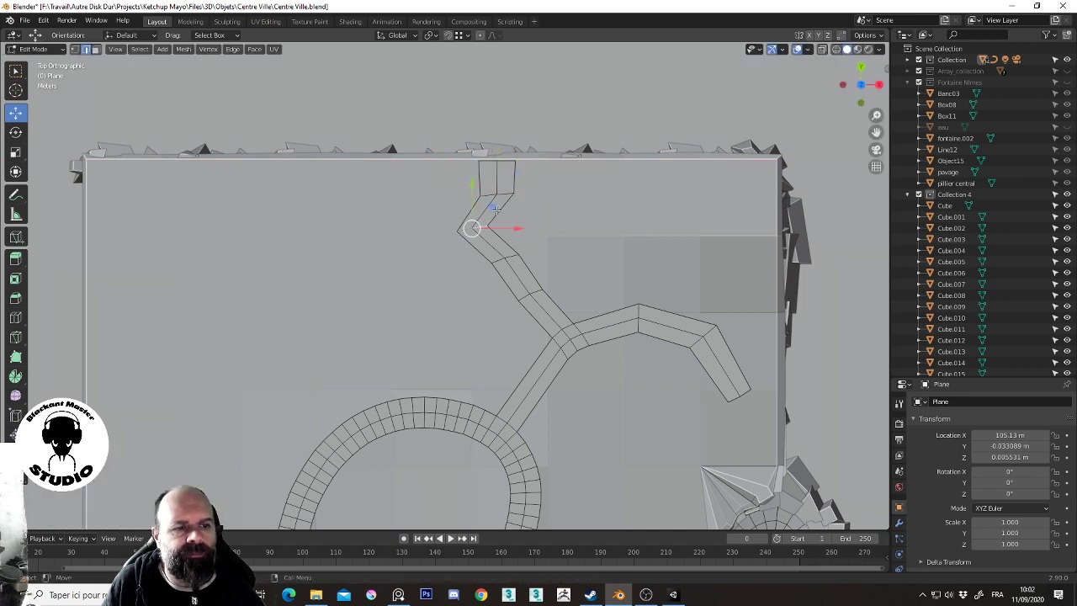
{"action": "left_click_drag", "start_coordinate": [495, 209], "coordinate": [521, 210]}
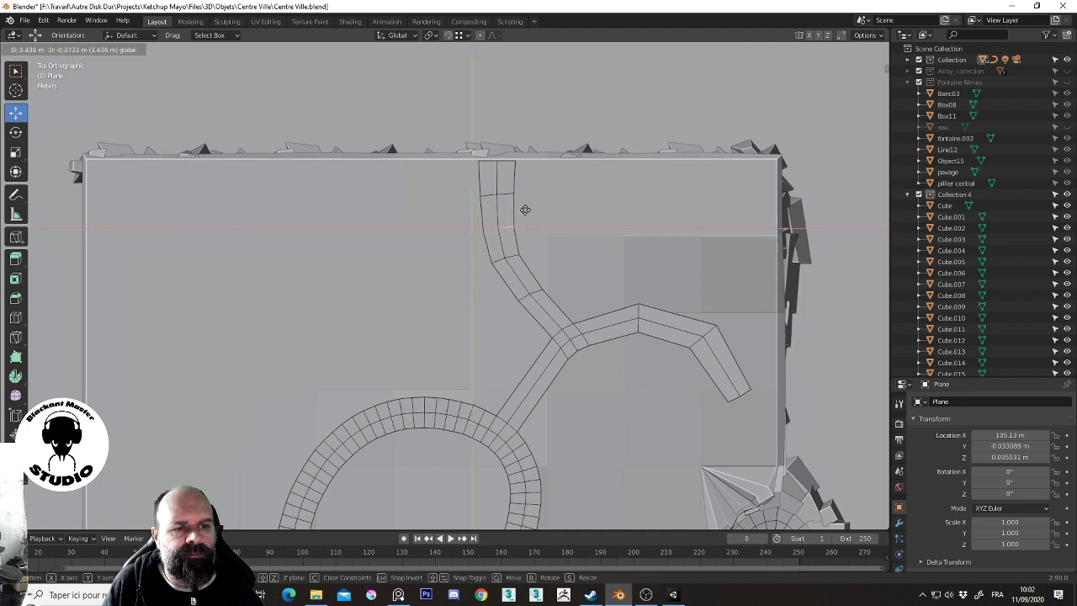
{"action": "left_click", "coordinate": [505, 256]}
{"action": "key", "text": "g"}
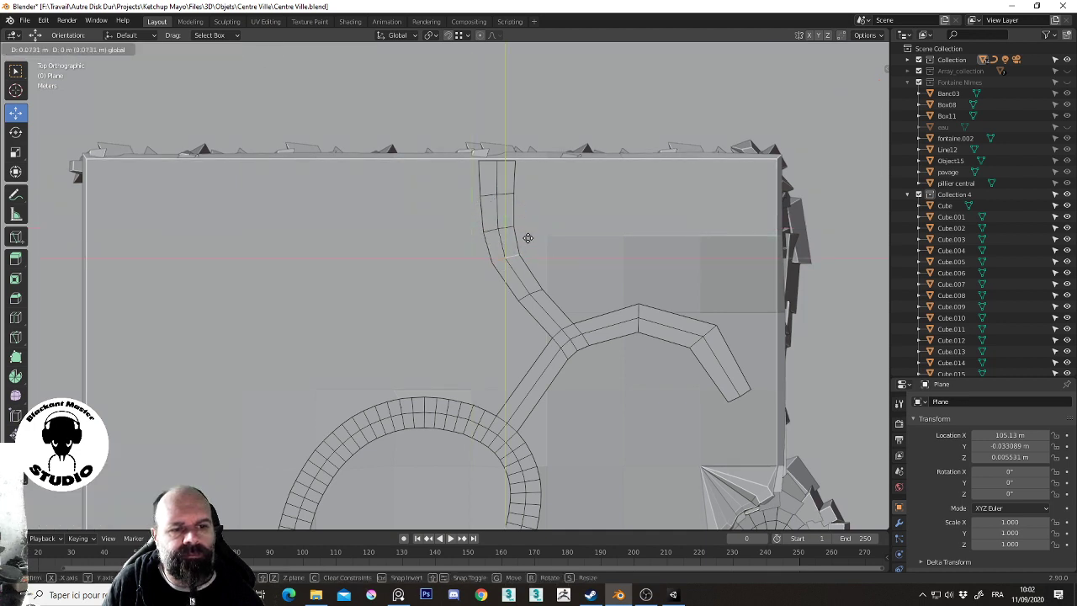
{"action": "left_click", "coordinate": [532, 239]}
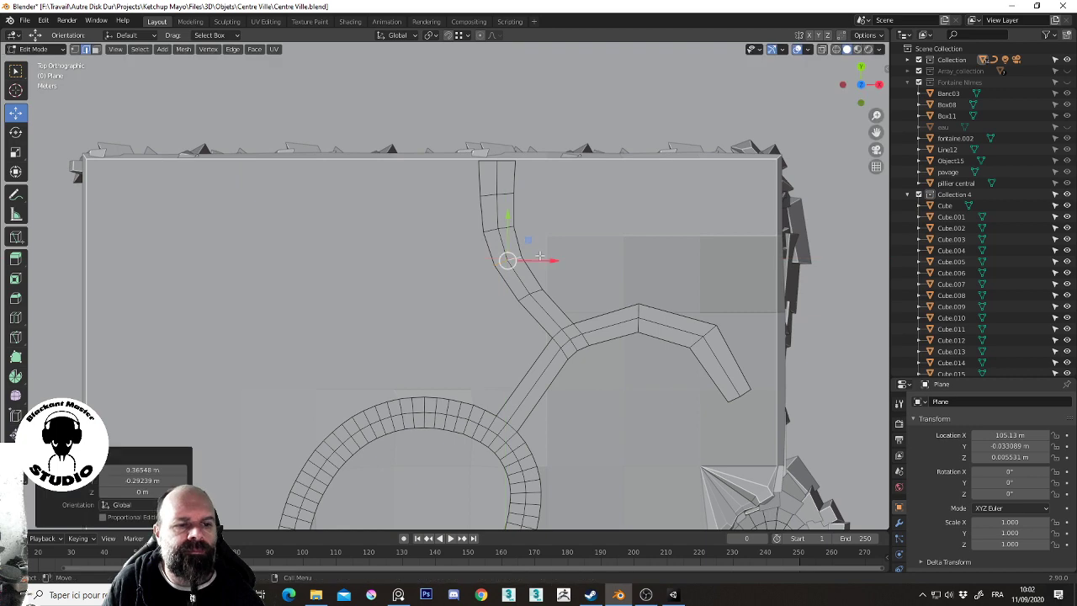
{"action": "scroll", "coordinate": [535, 261], "scroll_direction": "down", "scroll_amount": 4}
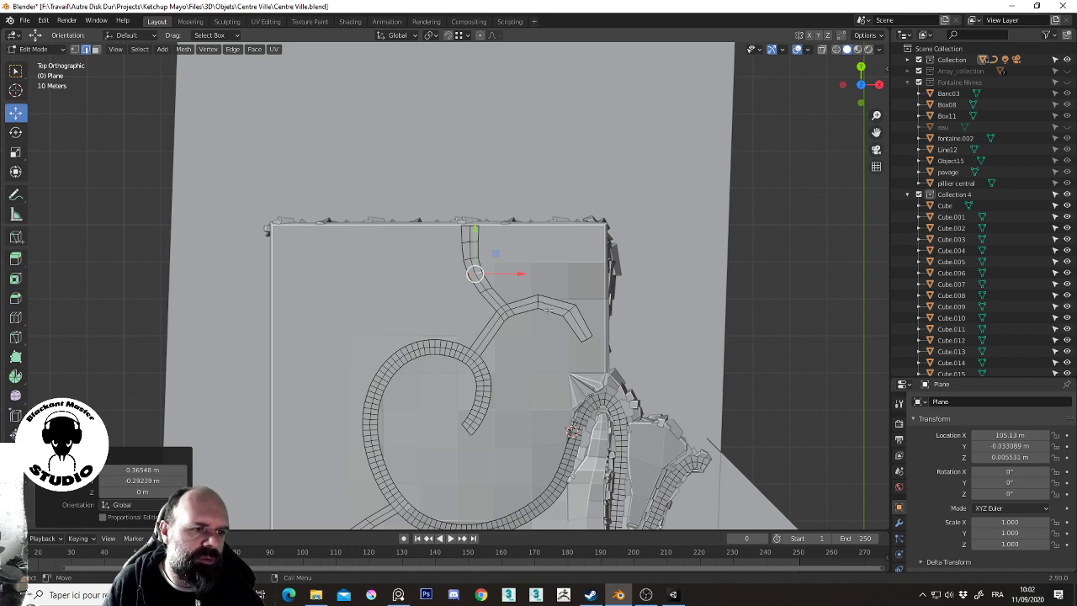
Add eight centred edge loops across the diagonal walkway strip
{"action": "middle_click_drag", "start_coordinate": [637, 337], "coordinate": [613, 290], "text": "shift"}
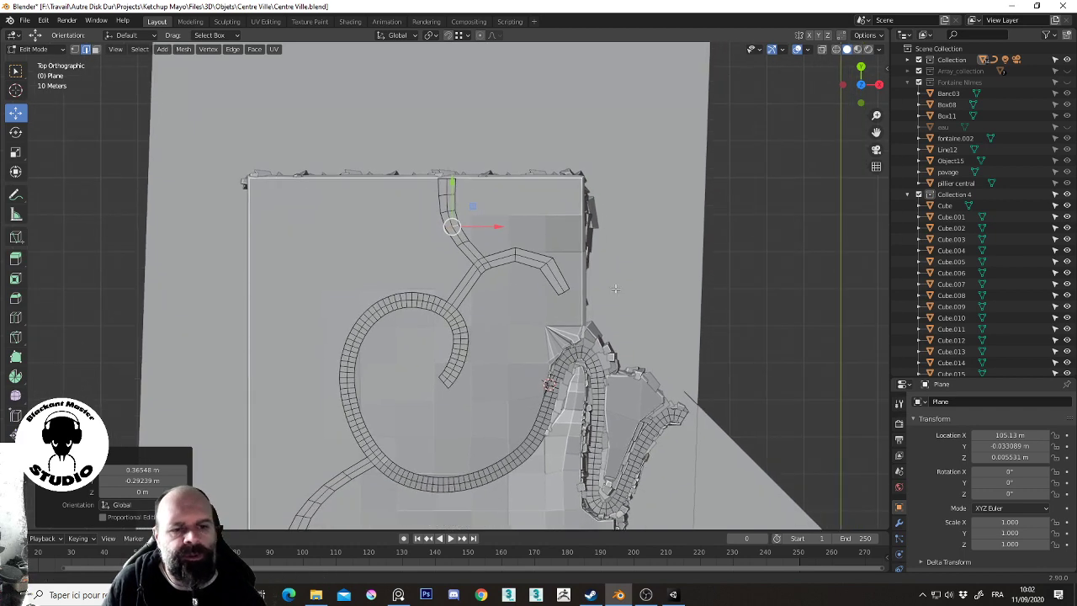
{"action": "scroll", "coordinate": [541, 229], "scroll_direction": "up", "scroll_amount": 2}
{"action": "scroll", "coordinate": [543, 232], "scroll_direction": "up", "scroll_amount": 2}
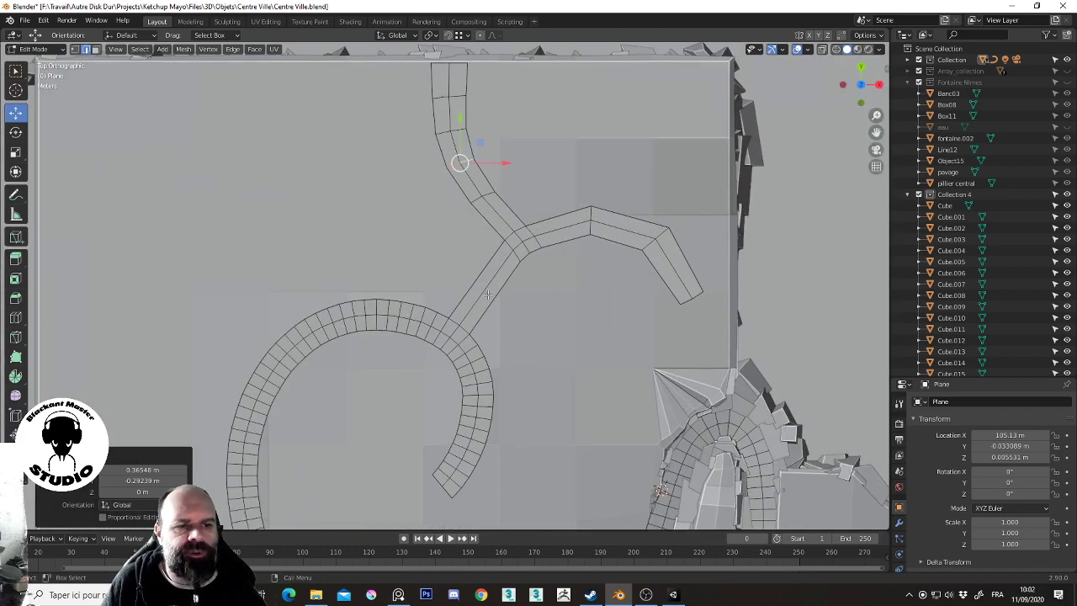
{"action": "key", "text": "ctrl+r"}
{"action": "scroll", "coordinate": [487, 293], "scroll_direction": "up", "scroll_amount": 3}
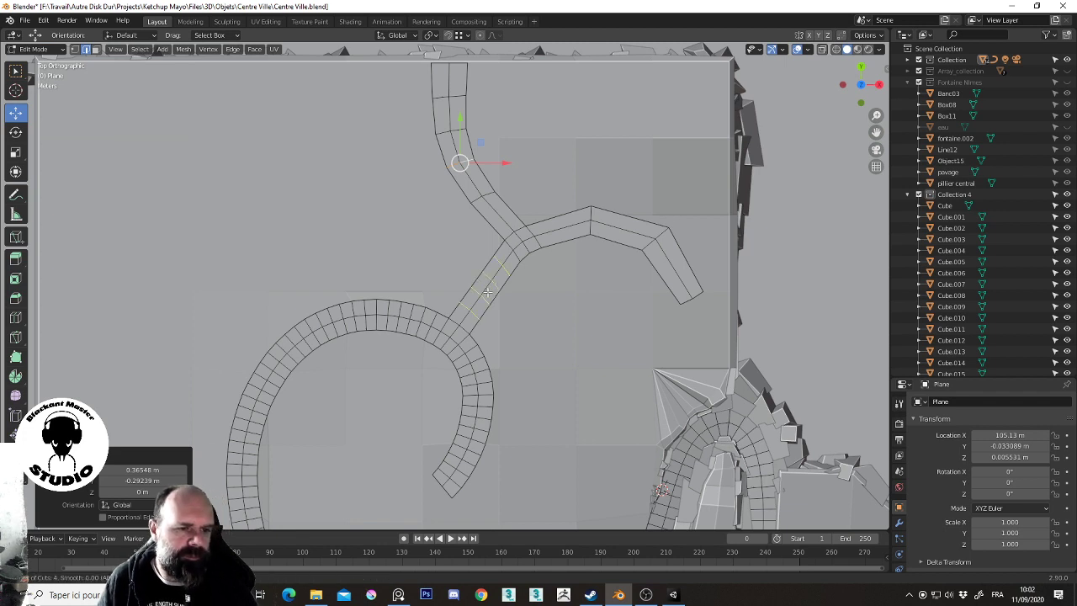
{"action": "scroll", "coordinate": [487, 293], "scroll_direction": "up", "scroll_amount": 4}
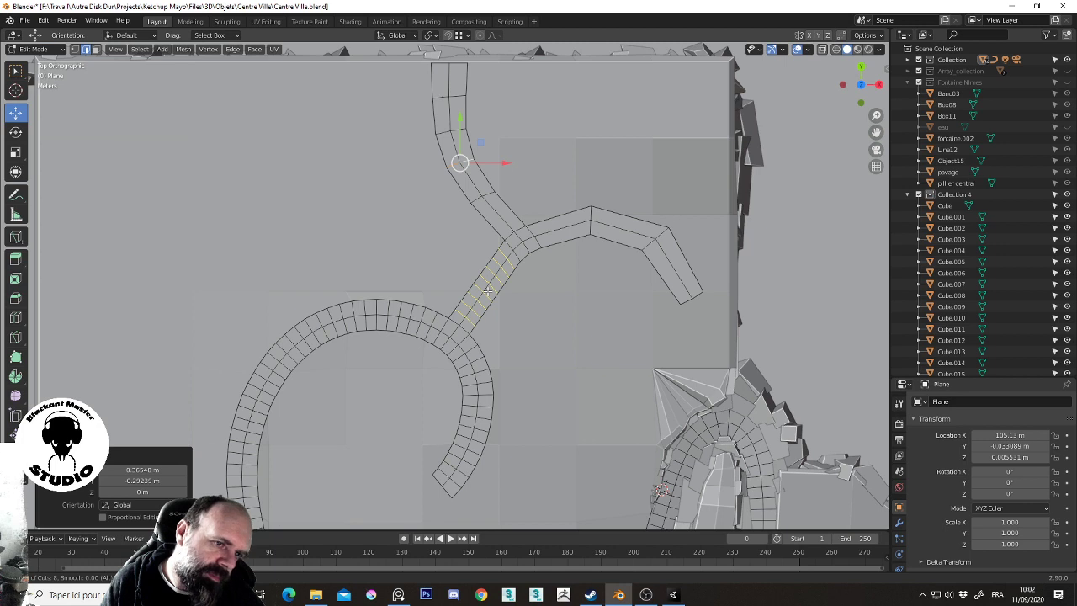
{"action": "left_click", "coordinate": [487, 290]}
{"action": "right_click", "coordinate": [487, 290]}
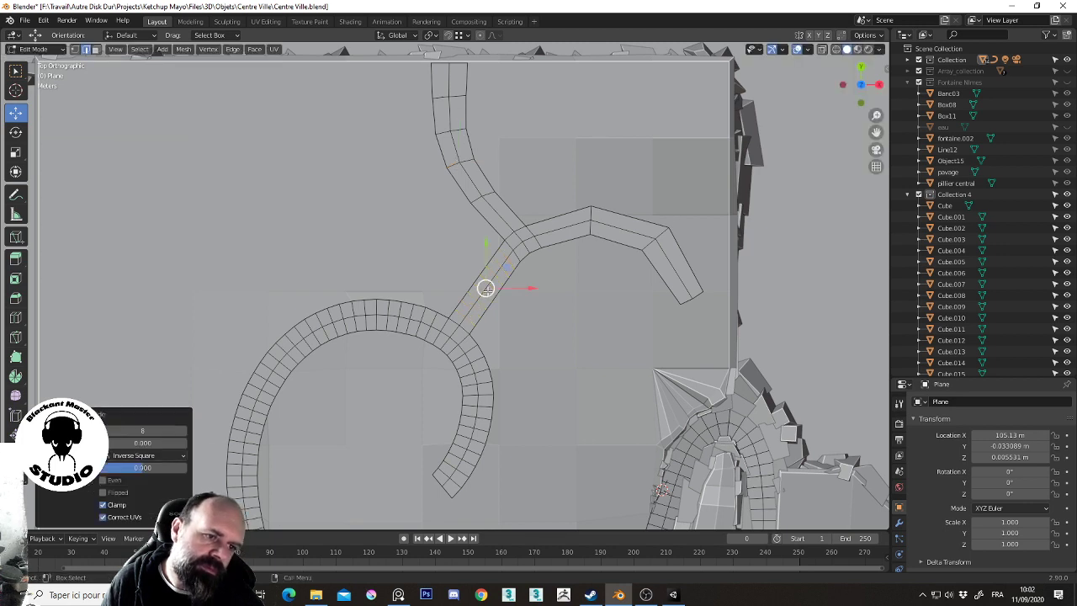
Select the strip's outer border loop and edges at the walkway bends
{"action": "left_click", "coordinate": [563, 241], "text": "alt"}
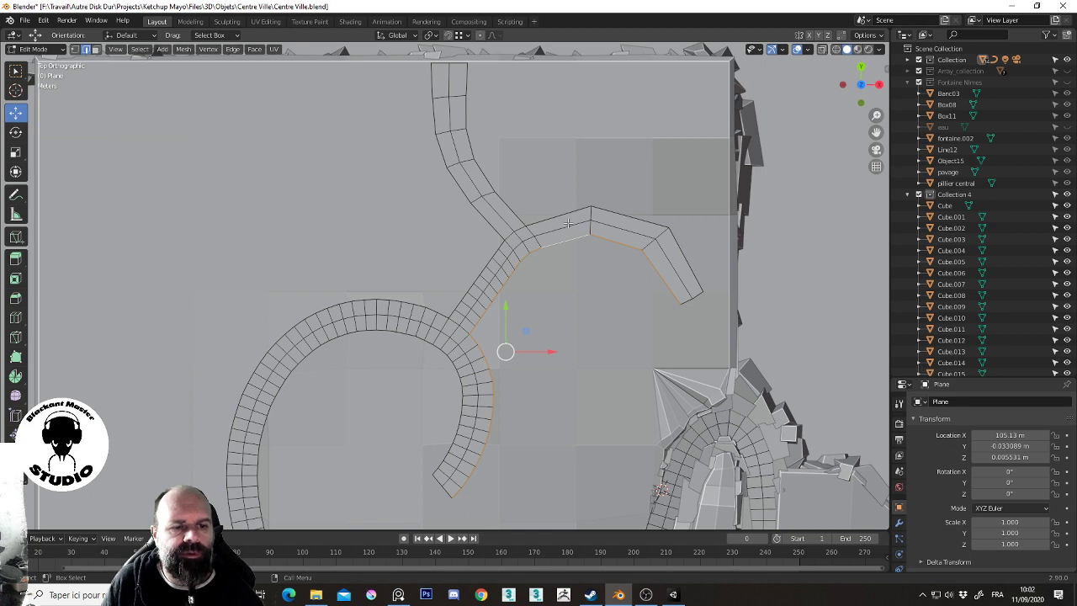
{"action": "left_click", "coordinate": [567, 216]}
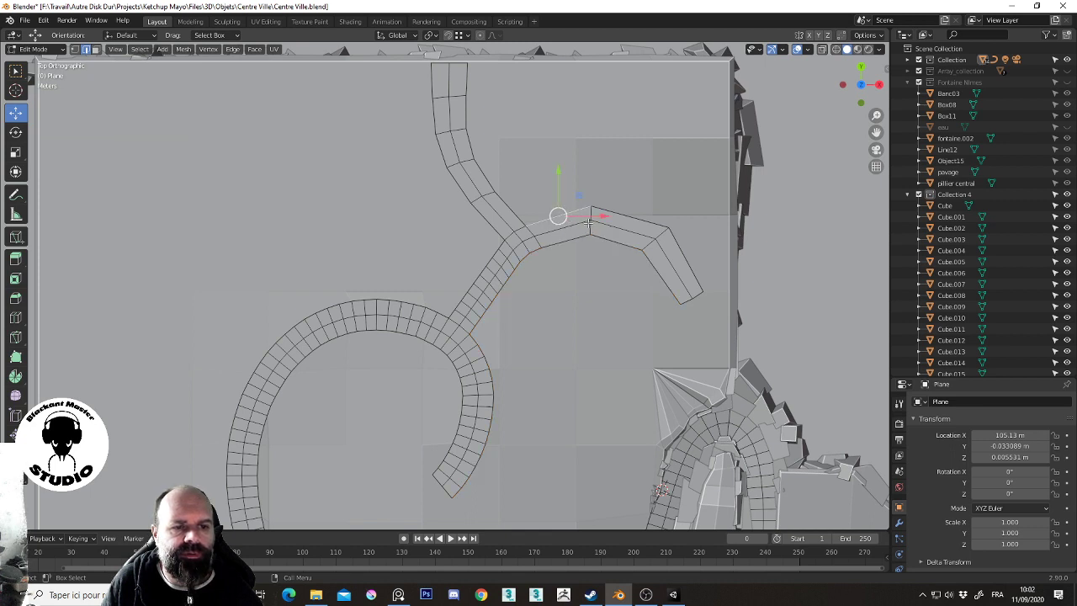
{"action": "left_click", "coordinate": [592, 223]}
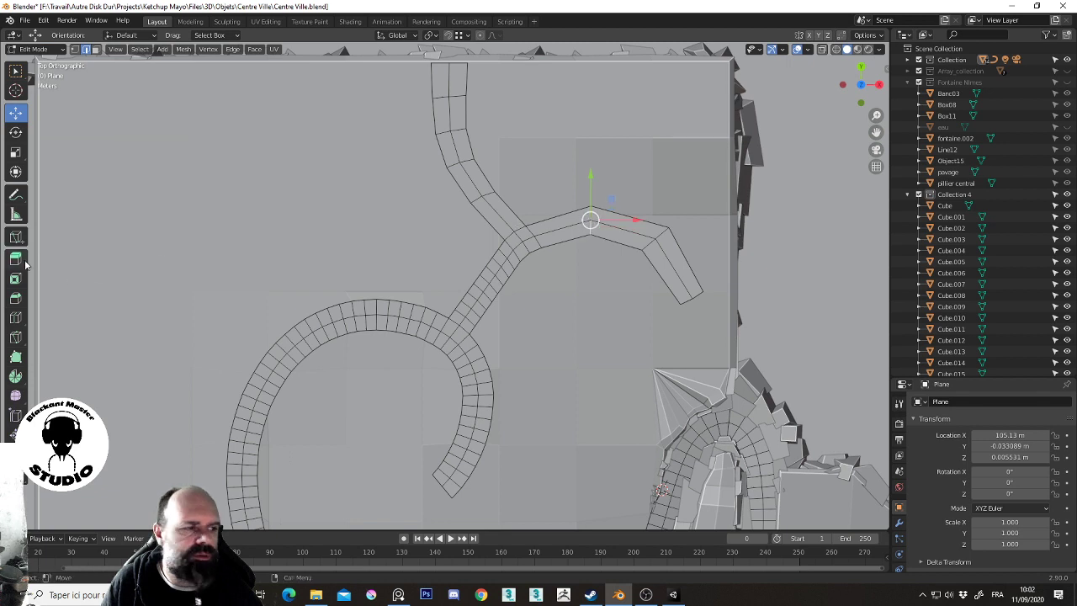
{"action": "left_click", "coordinate": [15, 298]}
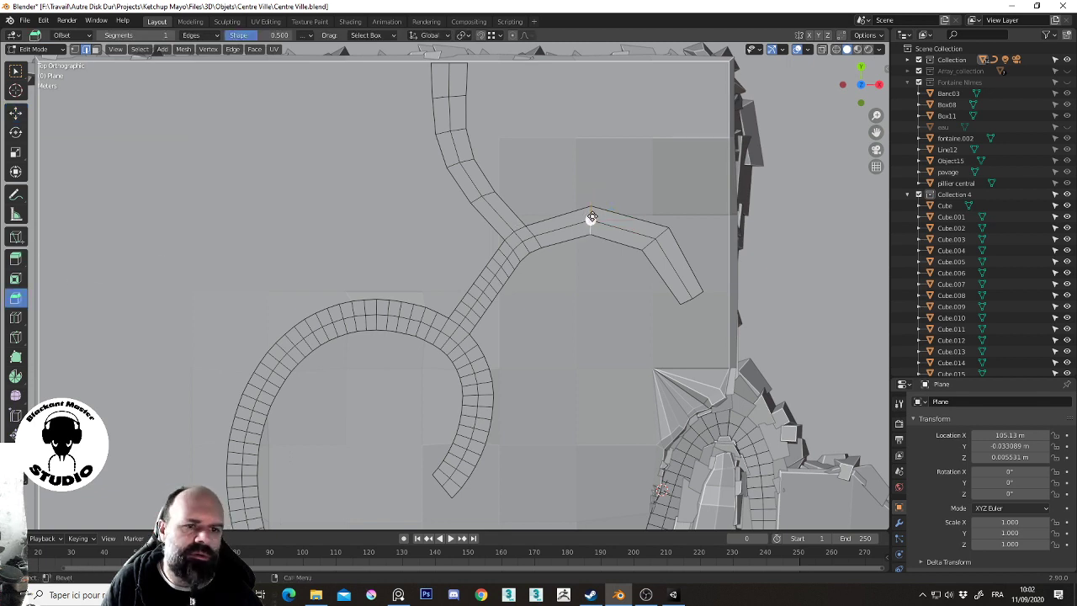
{"action": "left_click_drag", "start_coordinate": [591, 220], "coordinate": [580, 200]}
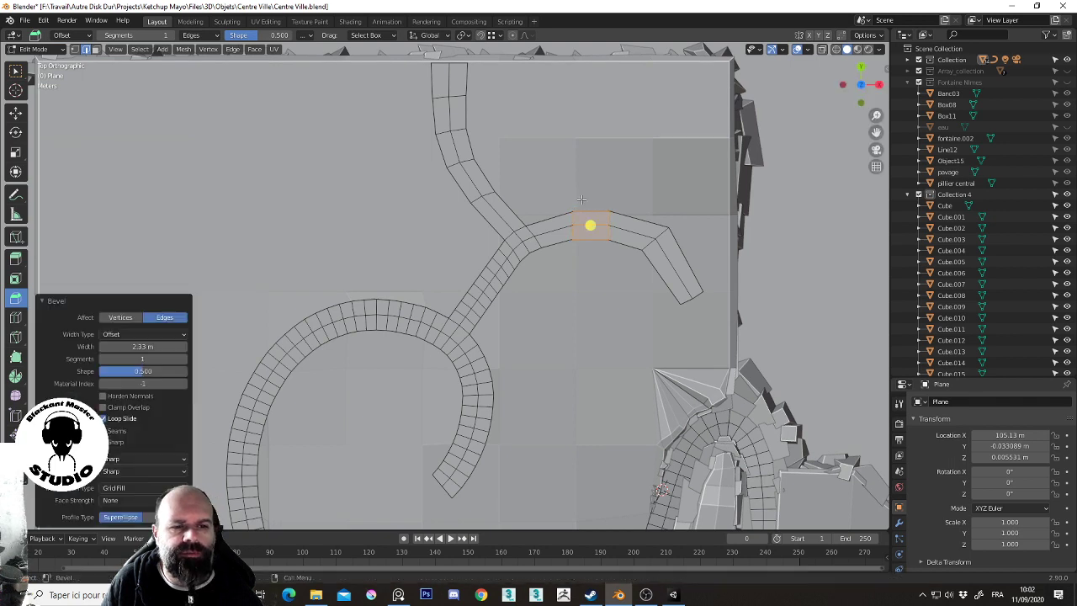
{"action": "left_click", "coordinate": [656, 241]}
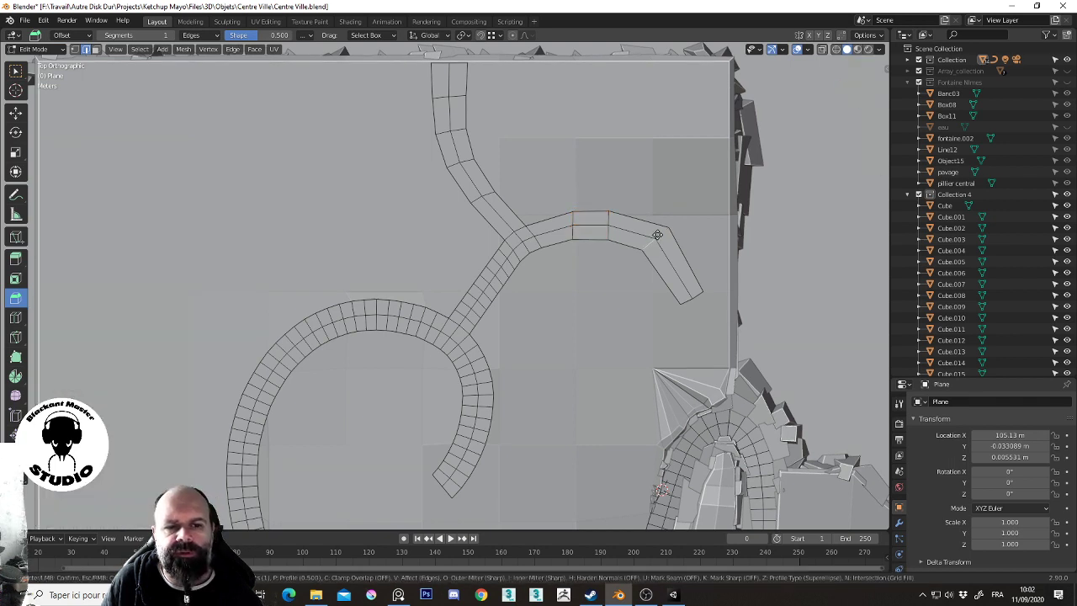
{"action": "left_click_drag", "start_coordinate": [655, 236], "coordinate": [650, 218]}
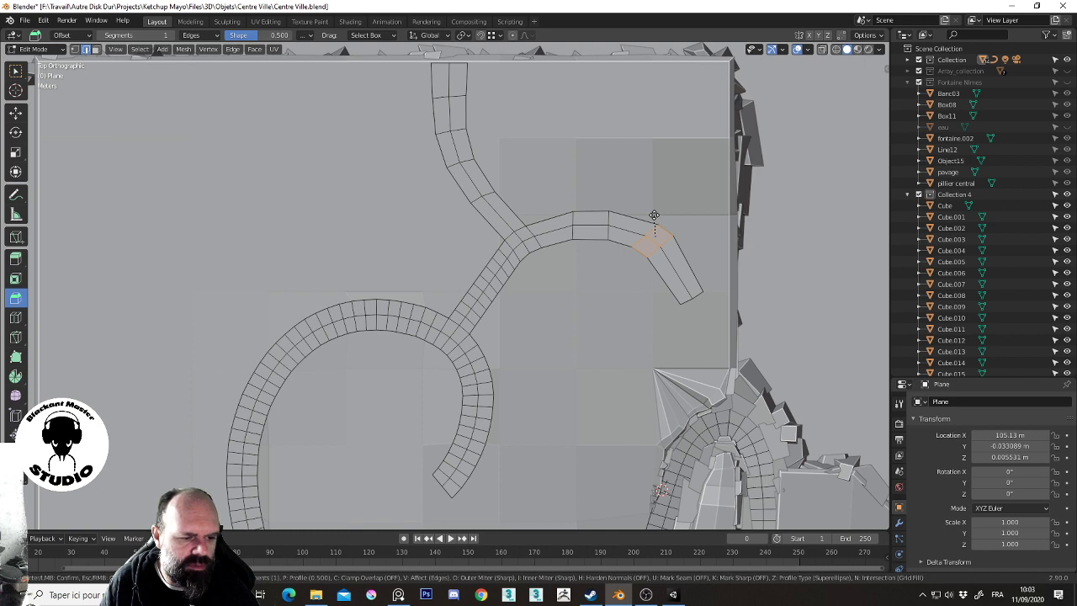
{"action": "key", "text": "c"}
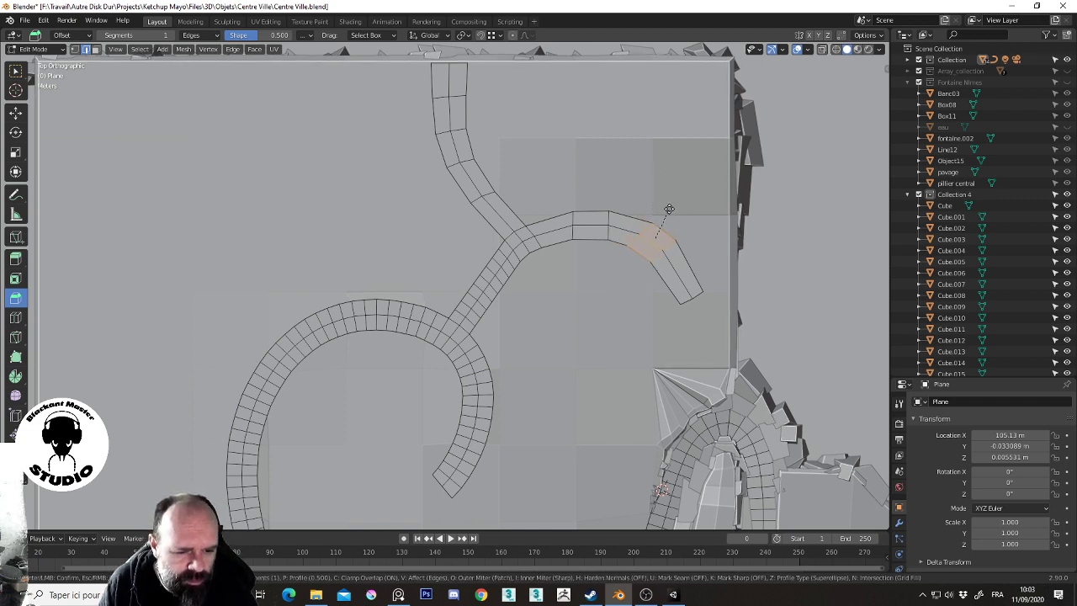
{"action": "key", "text": "i"}
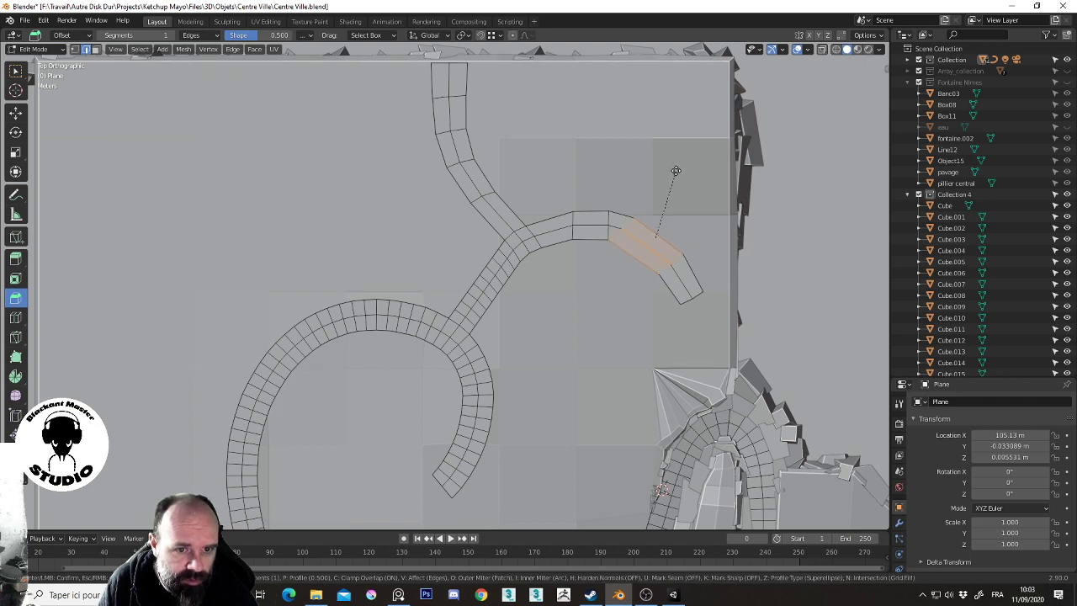
{"action": "key", "text": "i"}
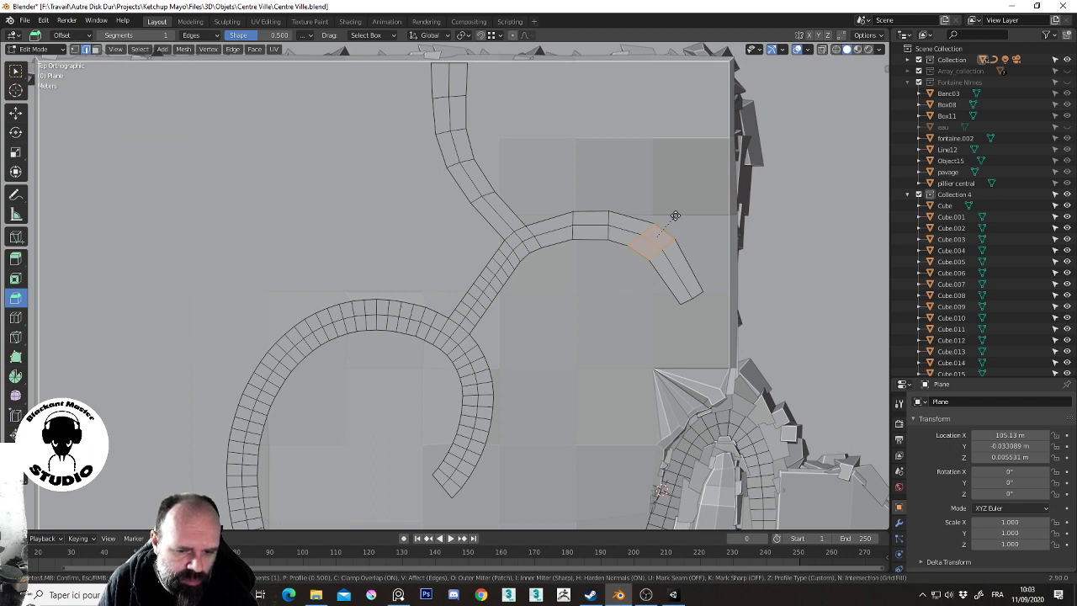
{"action": "left_click", "coordinate": [652, 242]}
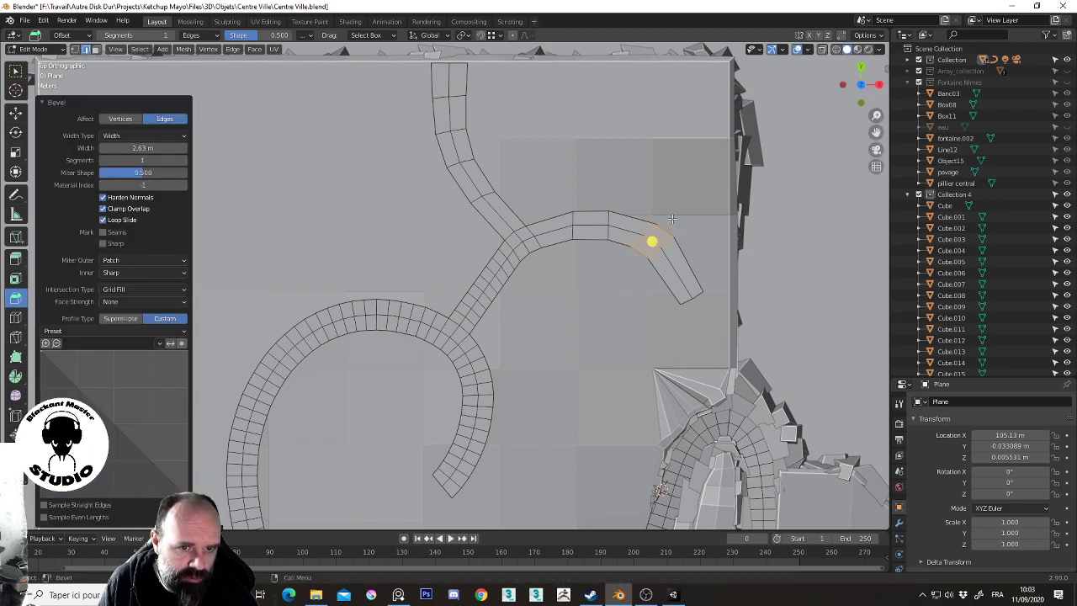
{"action": "key", "text": "ctrl+z"}
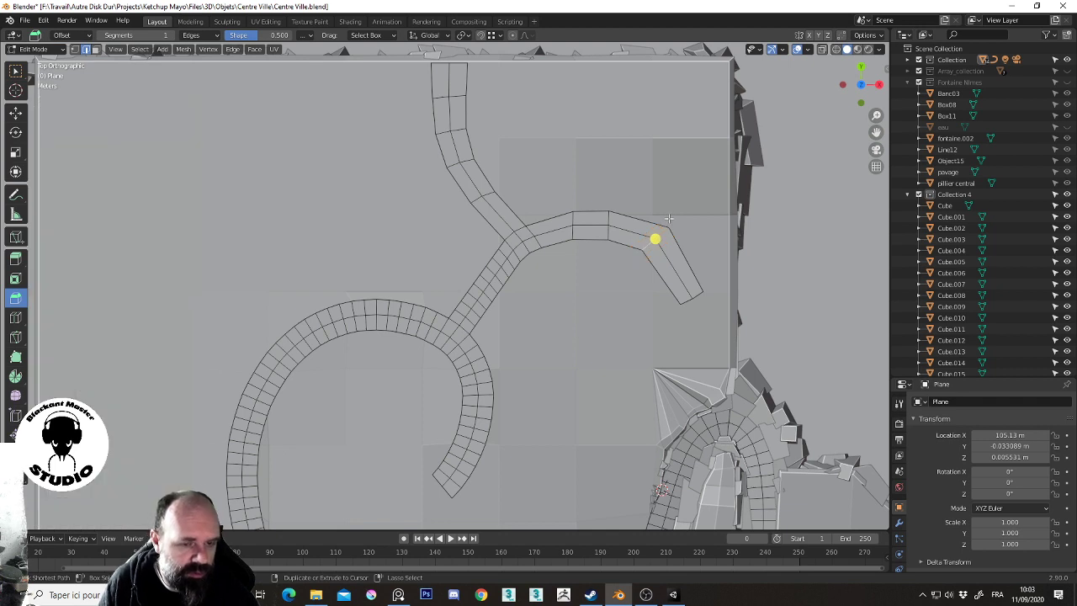
{"action": "key", "text": "ctrl+z"}
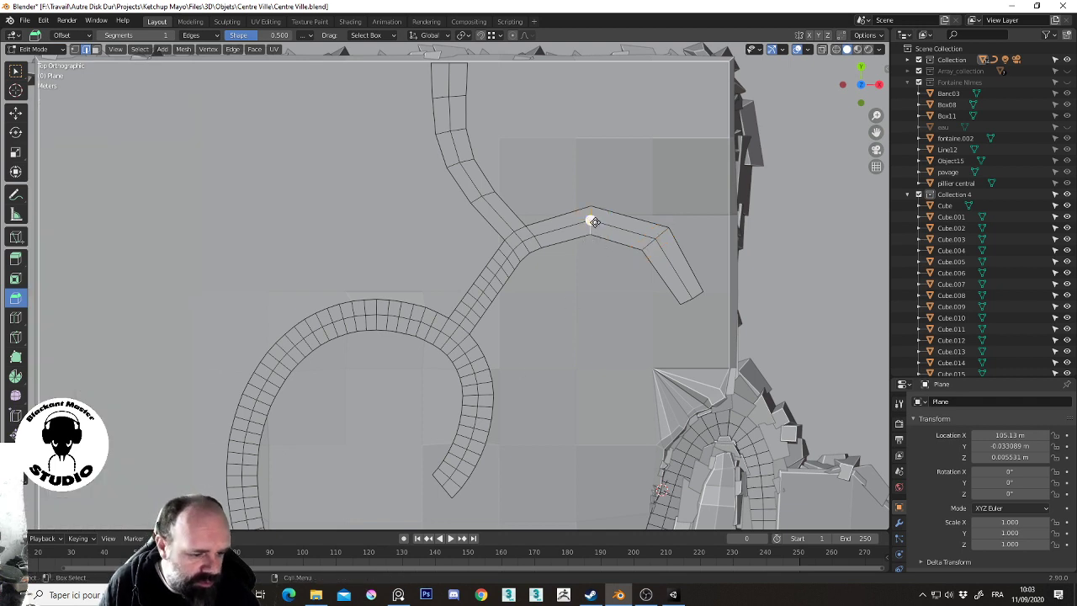
Bevel the bend edge with a changed profile, then add a three-segment bevel
{"action": "left_click", "coordinate": [590, 220]}
{"action": "key", "text": "ctrl+b"}
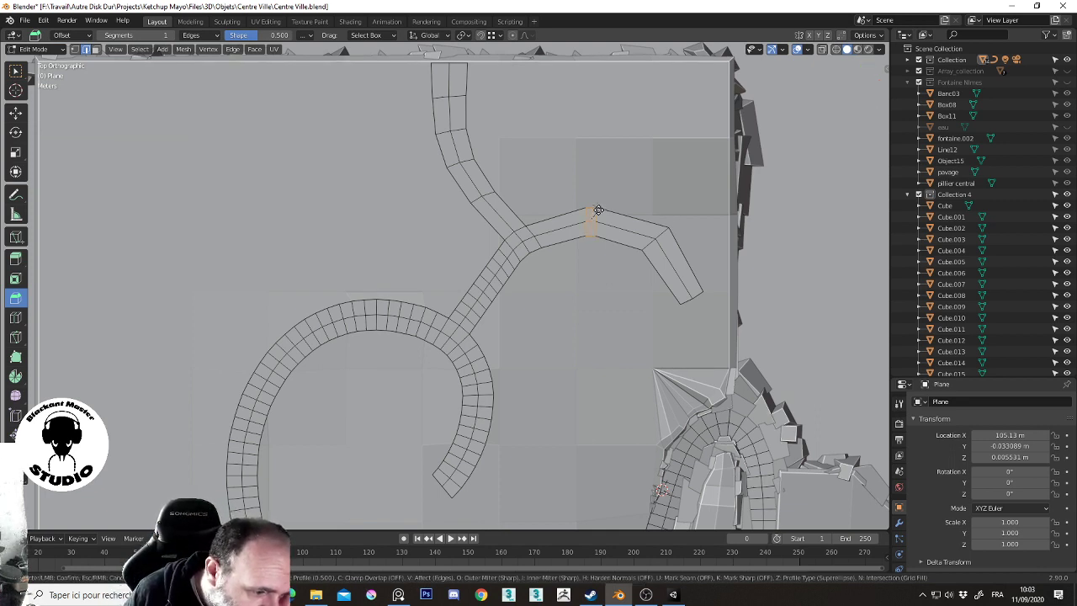
{"action": "key", "text": "p"}
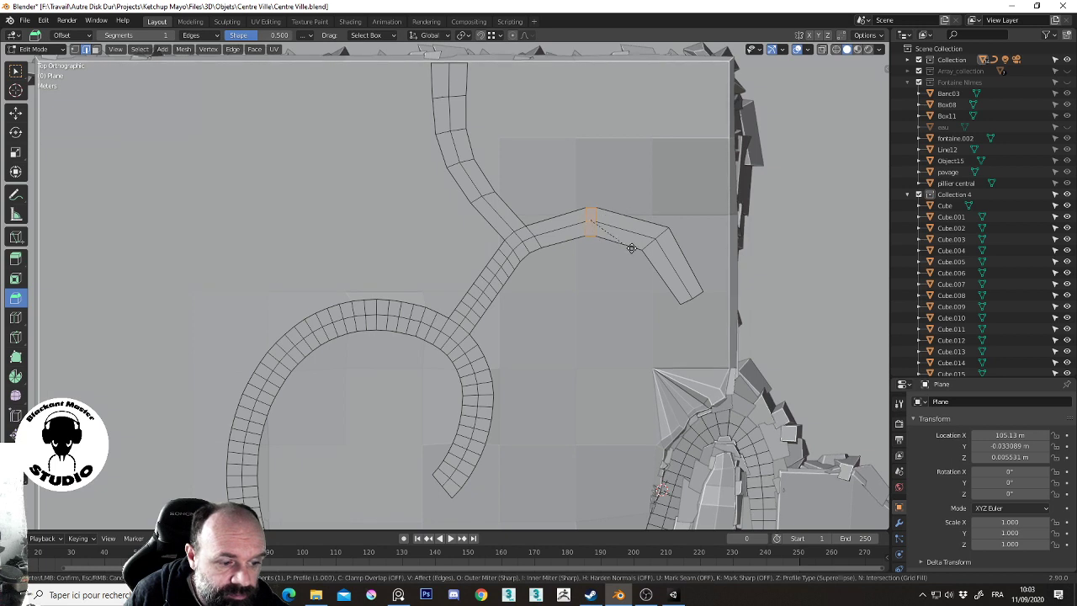
{"action": "left_click", "coordinate": [634, 250]}
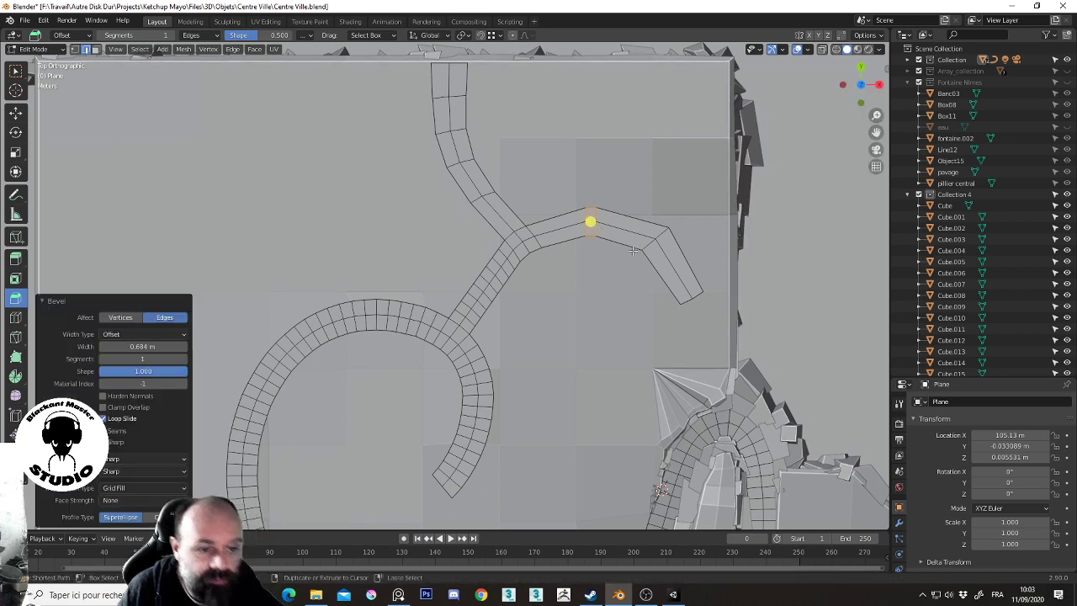
{"action": "key", "text": "ctrl+b"}
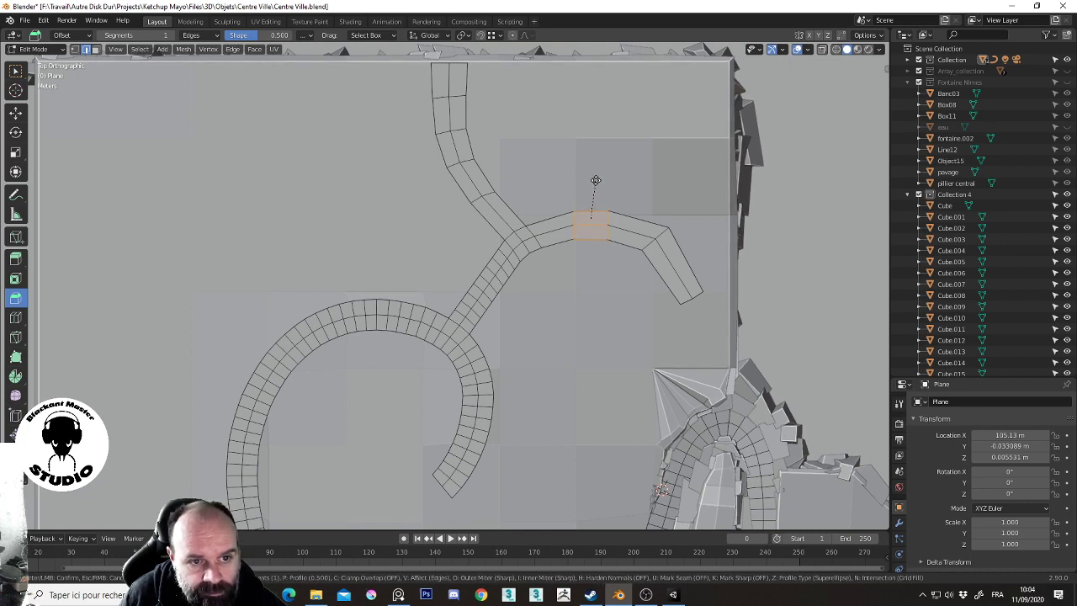
{"action": "scroll", "coordinate": [596, 179], "scroll_direction": "up", "scroll_amount": 1}
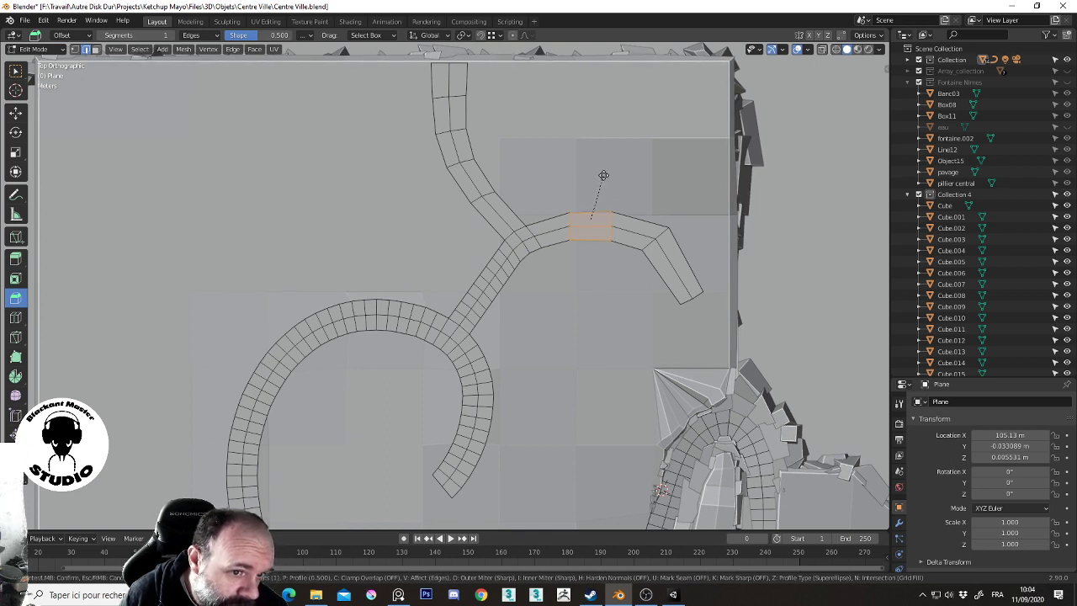
{"action": "left_click", "coordinate": [603, 175]}
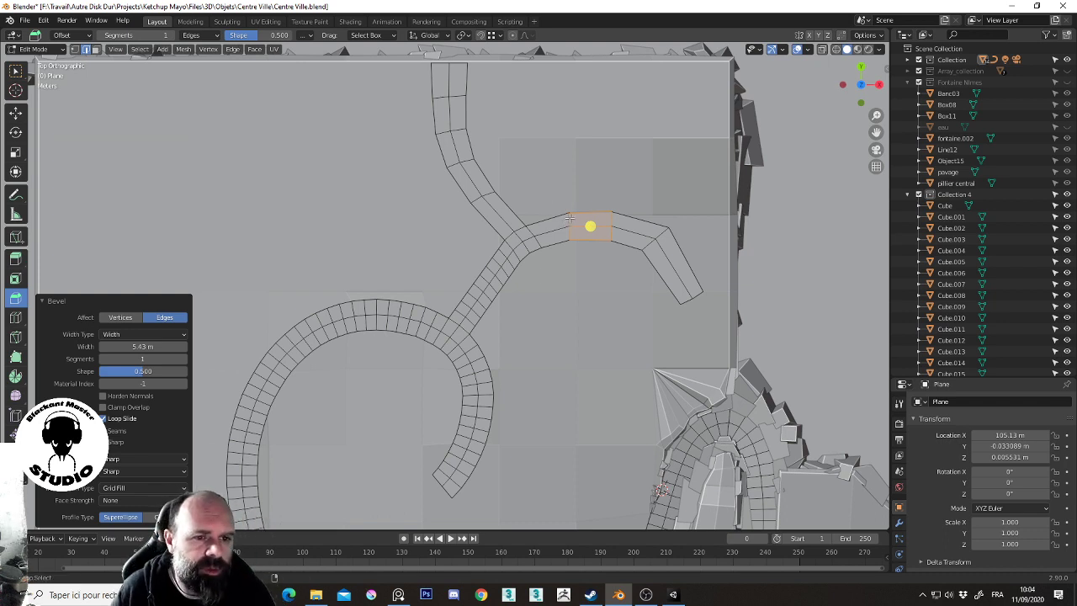
Rotate a bend vertex and the right arm's bend edge slightly around Z
{"action": "left_click", "coordinate": [575, 227]}
{"action": "key", "text": "r"}
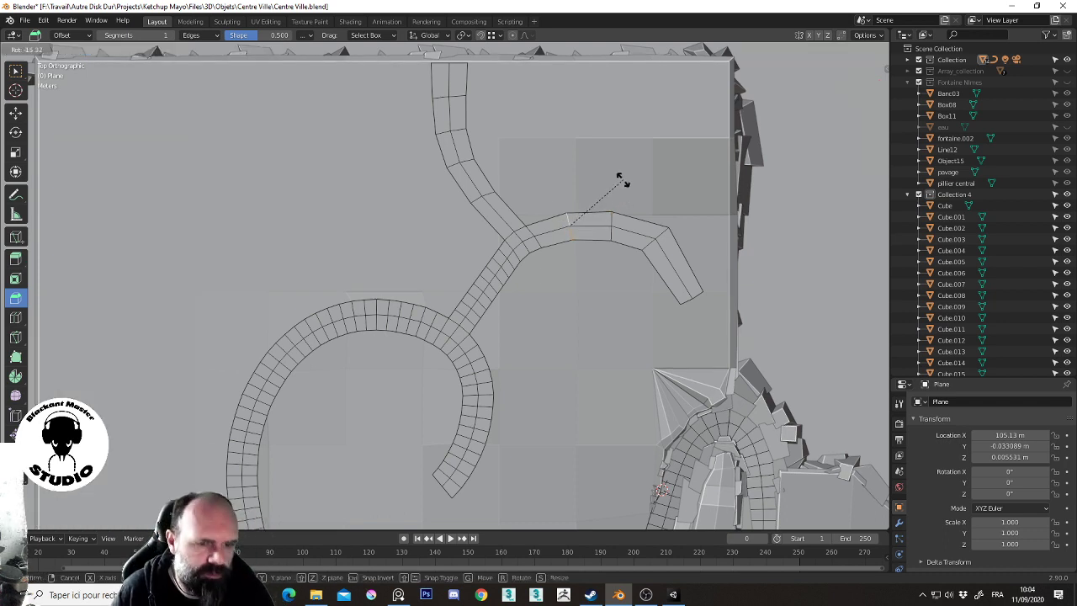
{"action": "left_click", "coordinate": [622, 180]}
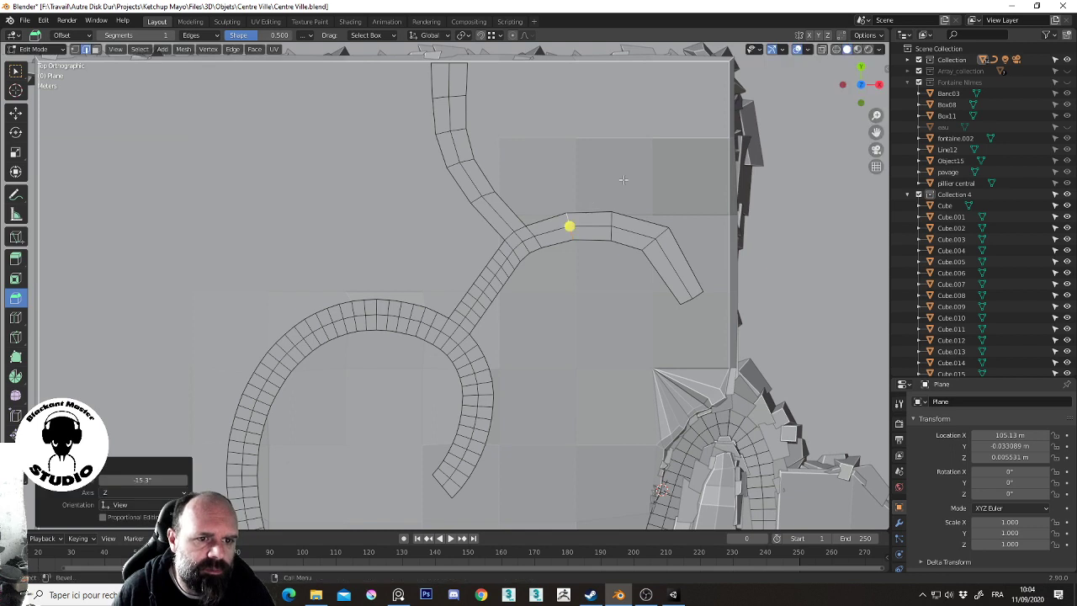
{"action": "left_click", "coordinate": [611, 220]}
{"action": "key", "text": "r"}
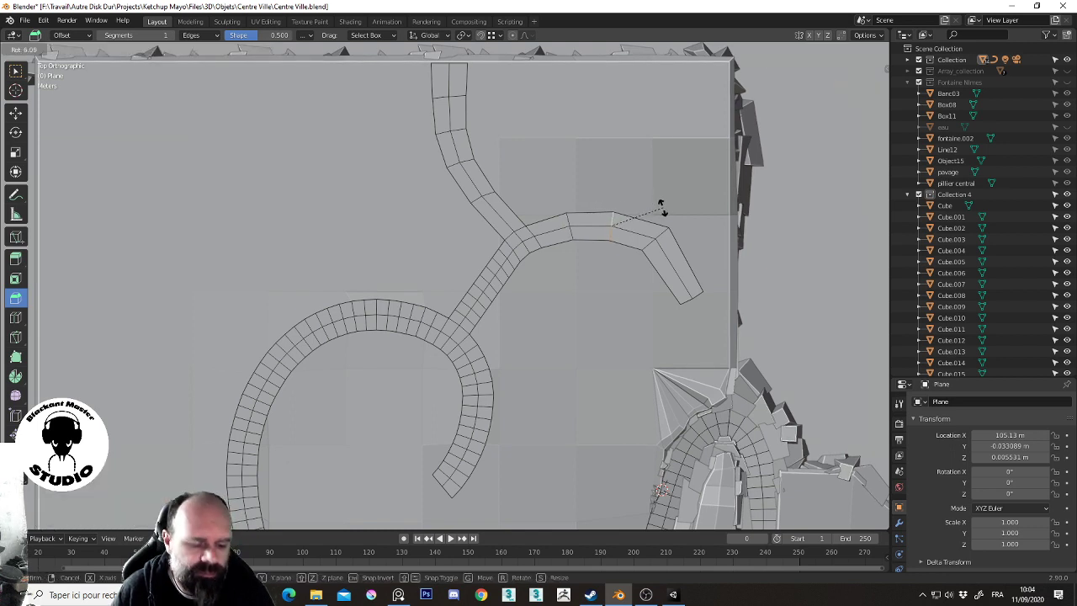
{"action": "left_click", "coordinate": [671, 212]}
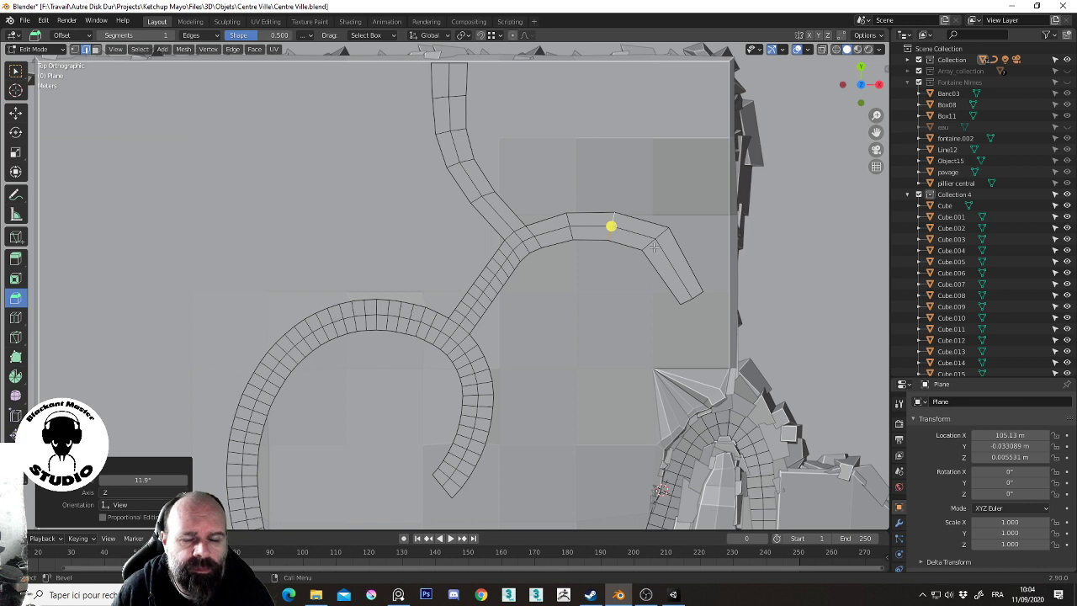
Bevel the outer bend edge and rotate the arm's end section about -18°
{"action": "left_click", "coordinate": [650, 243]}
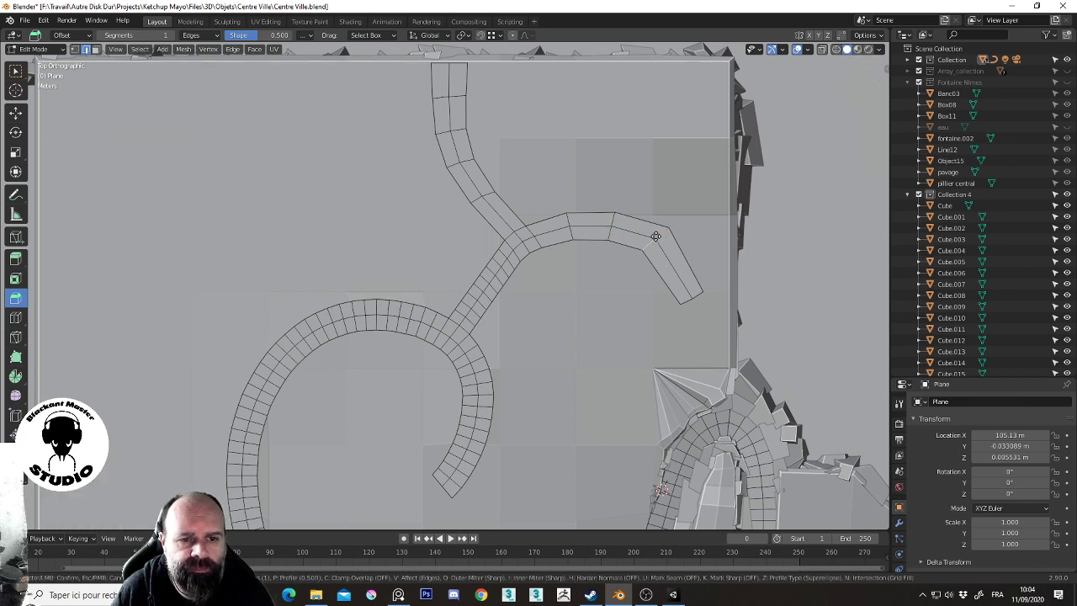
{"action": "left_click_drag", "start_coordinate": [652, 241], "coordinate": [655, 220]}
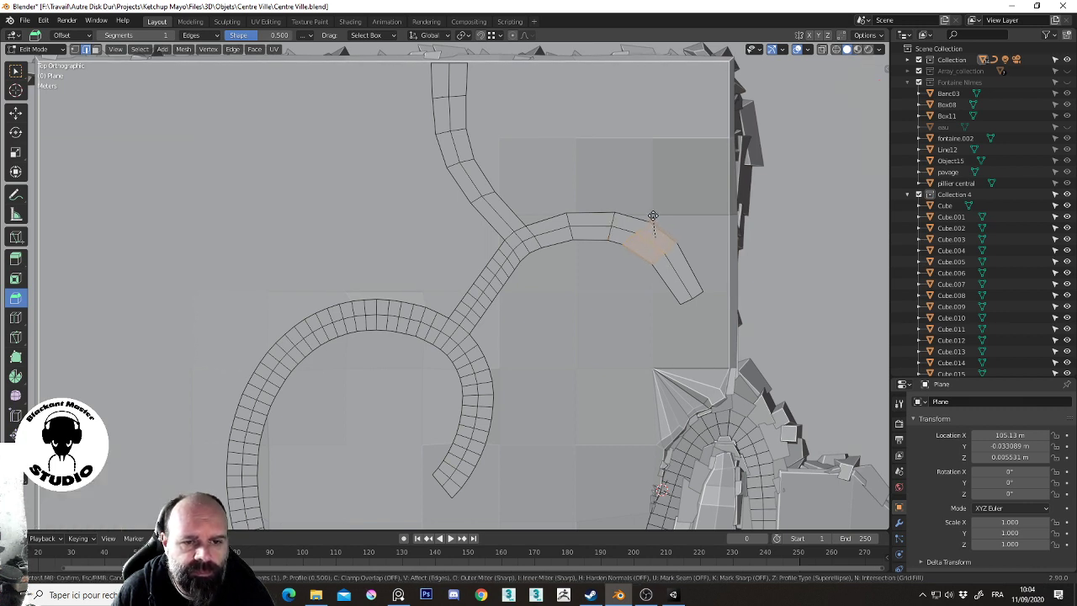
{"action": "left_click", "coordinate": [653, 216]}
{"action": "left_click", "coordinate": [627, 239]}
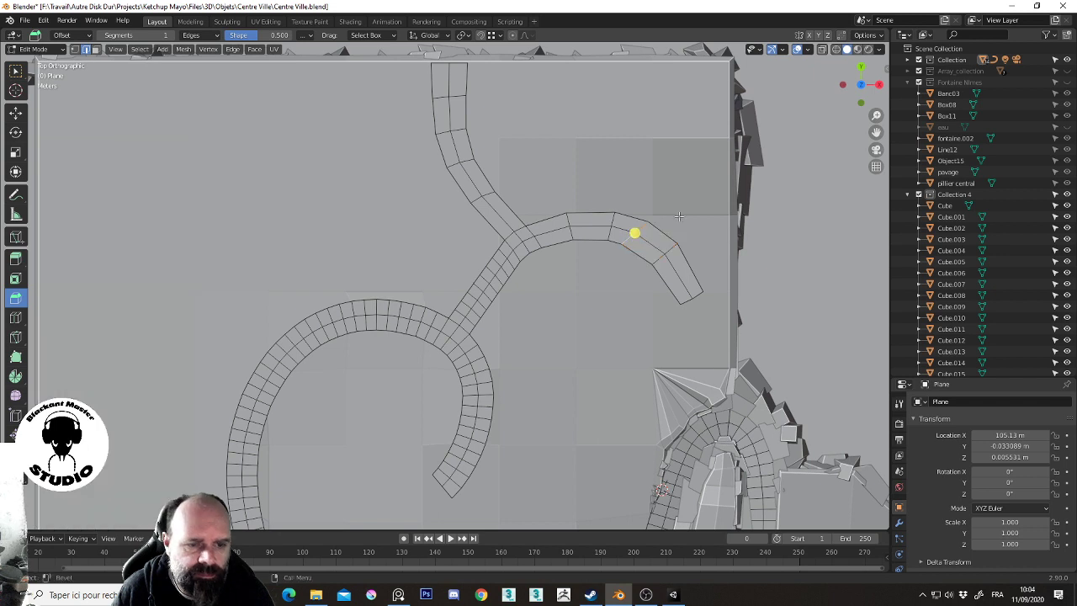
{"action": "left_click_drag", "start_coordinate": [678, 217], "coordinate": [670, 202]}
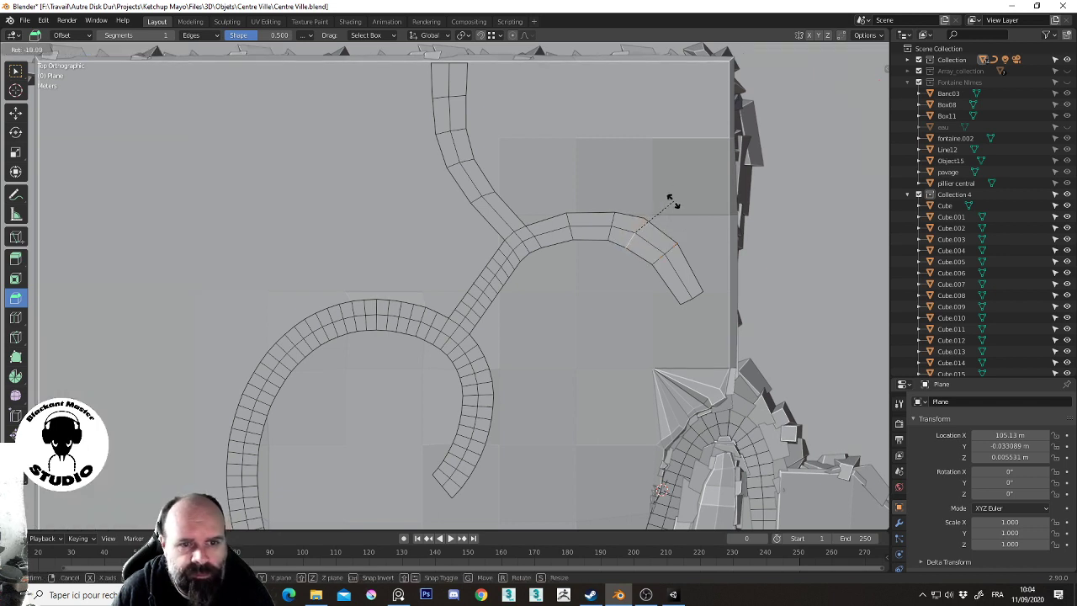
{"action": "left_click", "coordinate": [671, 202]}
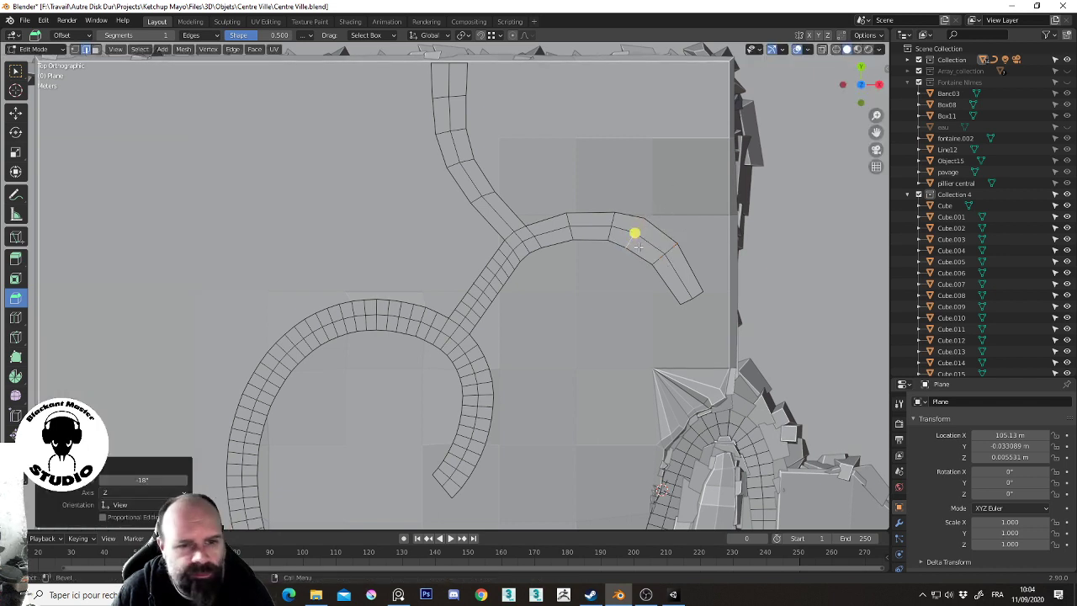
{"action": "left_click", "coordinate": [608, 230]}
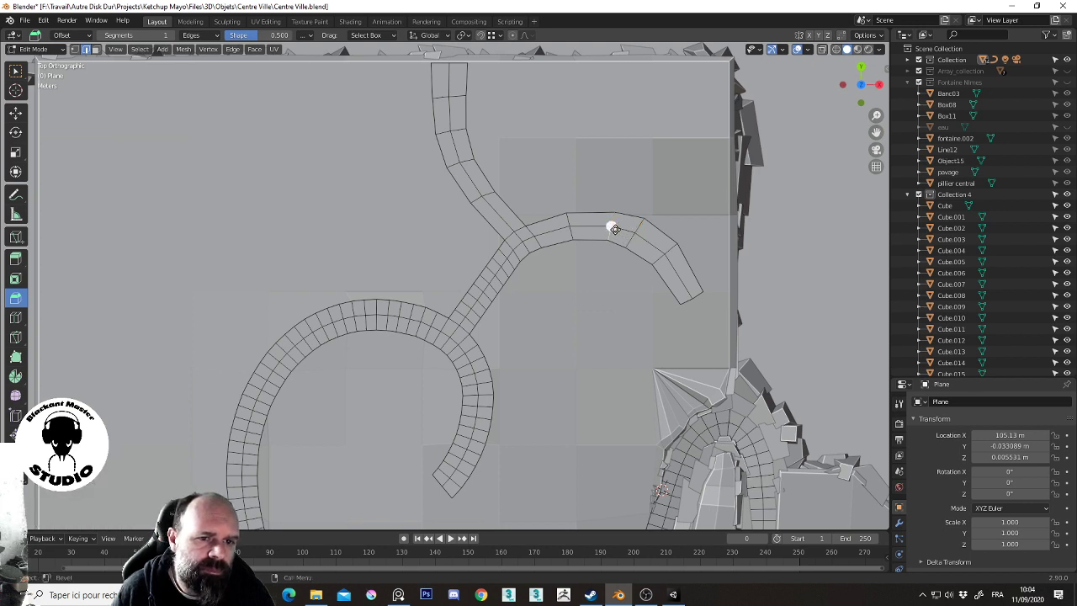
{"action": "key", "text": "shift+space"}
Nudge the selected edge slightly along the bend
{"action": "key", "text": "g"}
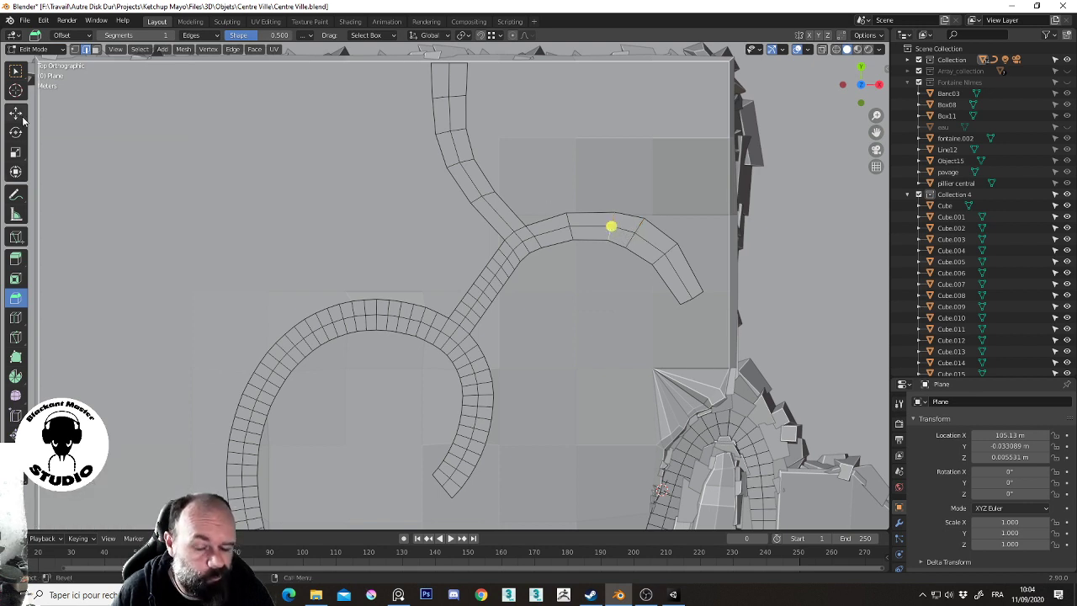
{"action": "left_click_drag", "start_coordinate": [612, 226], "coordinate": [619, 202]}
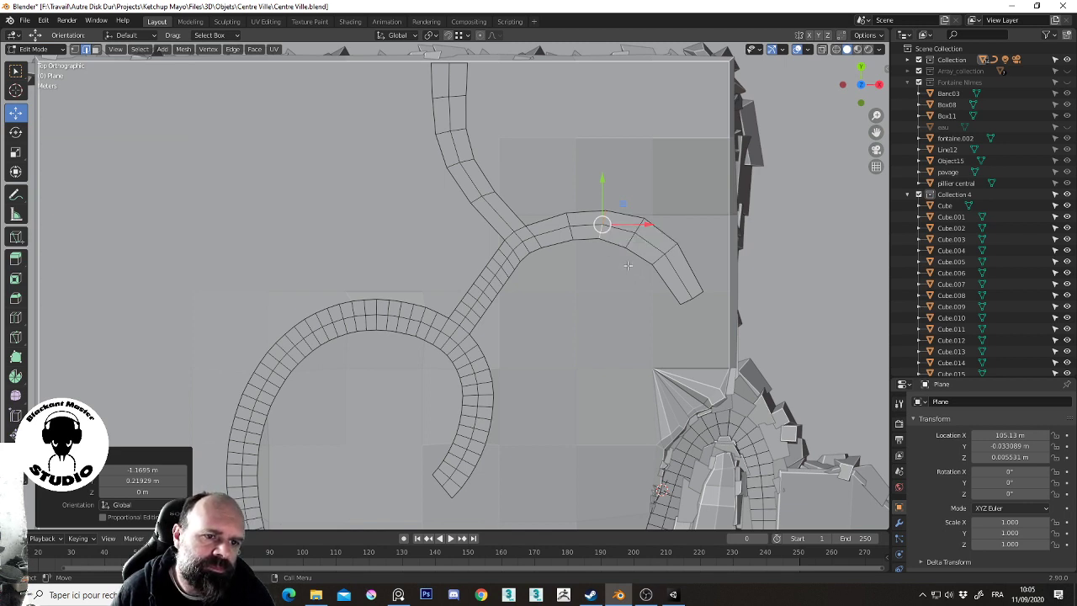
{"action": "left_click", "coordinate": [628, 265]}
{"action": "left_click", "coordinate": [628, 264]}
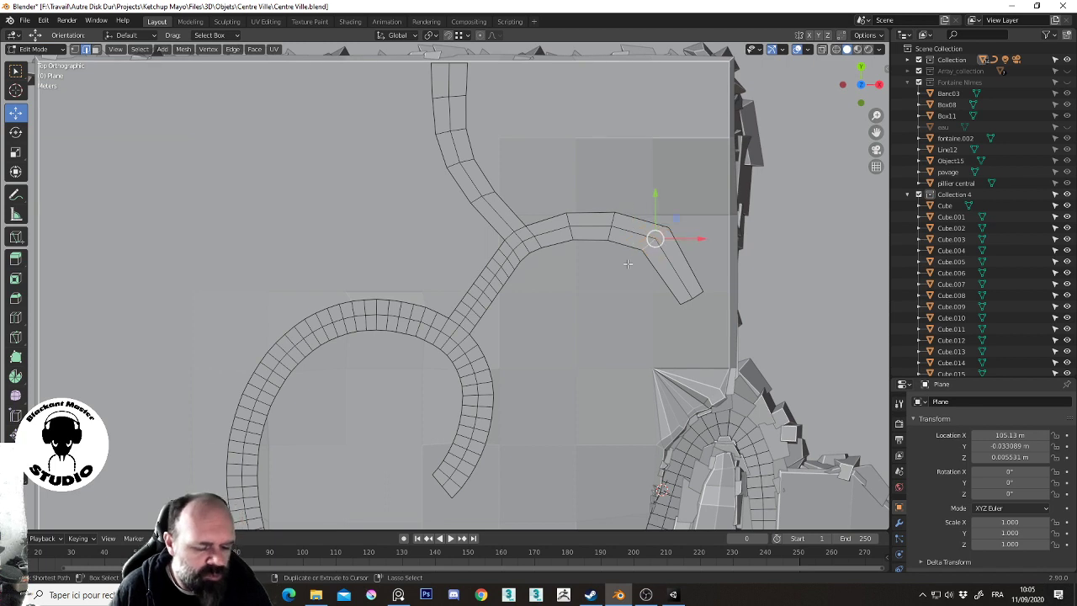
{"action": "left_click", "coordinate": [627, 264]}
Undo the bend edits back to the straight diagonal upper branch
{"action": "left_click", "coordinate": [628, 263]}
{"action": "left_click", "coordinate": [628, 264]}
{"action": "left_click", "coordinate": [628, 263]}
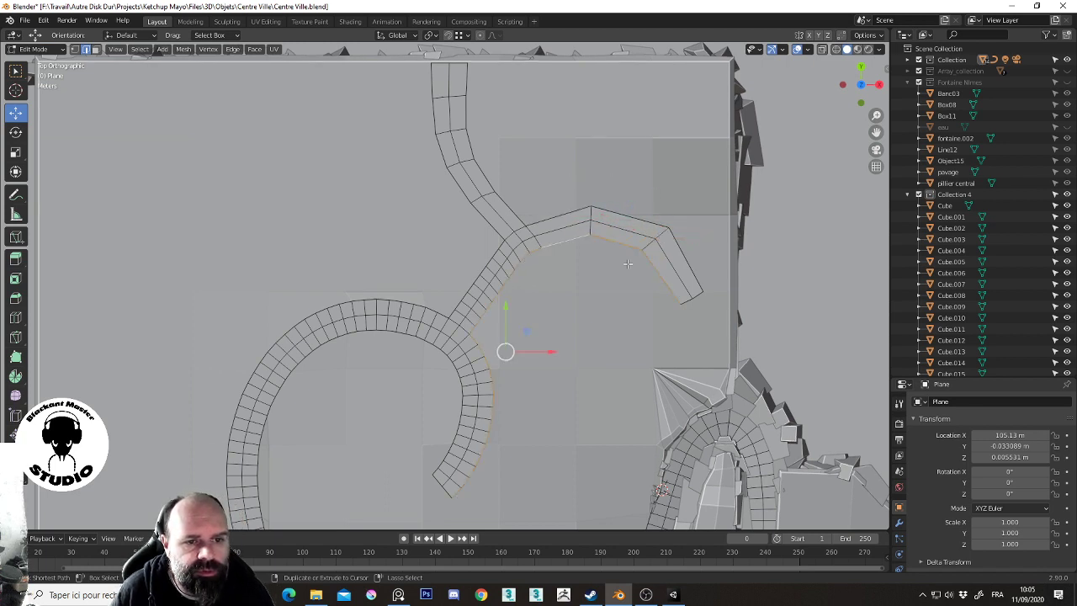
{"action": "left_click", "coordinate": [628, 264]}
{"action": "key", "text": "g"}
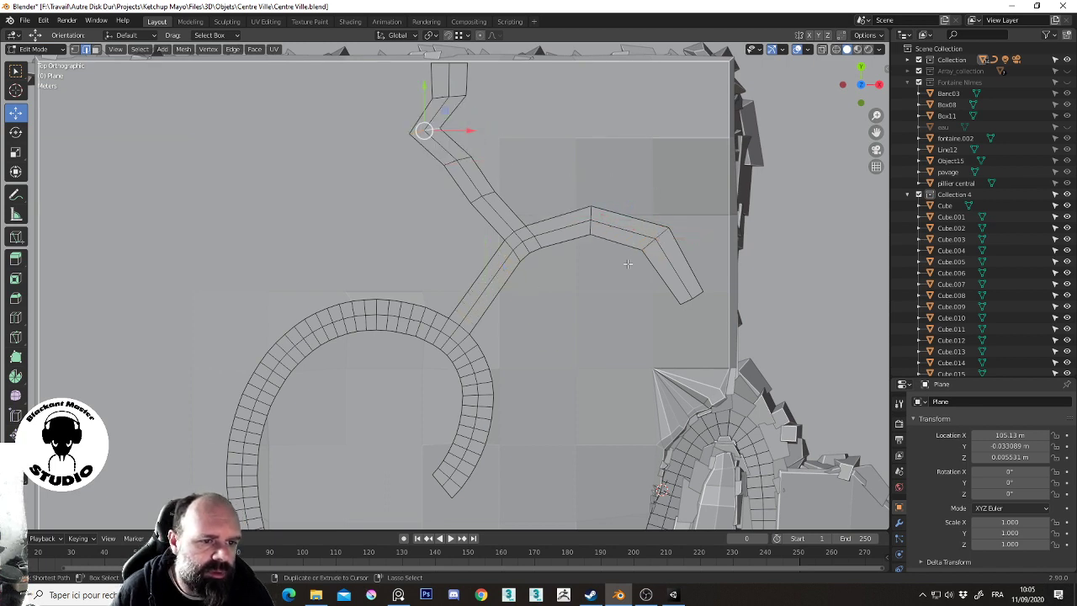
{"action": "key", "text": "ctrl+z"}
{"action": "key", "text": "ctrl+z"}
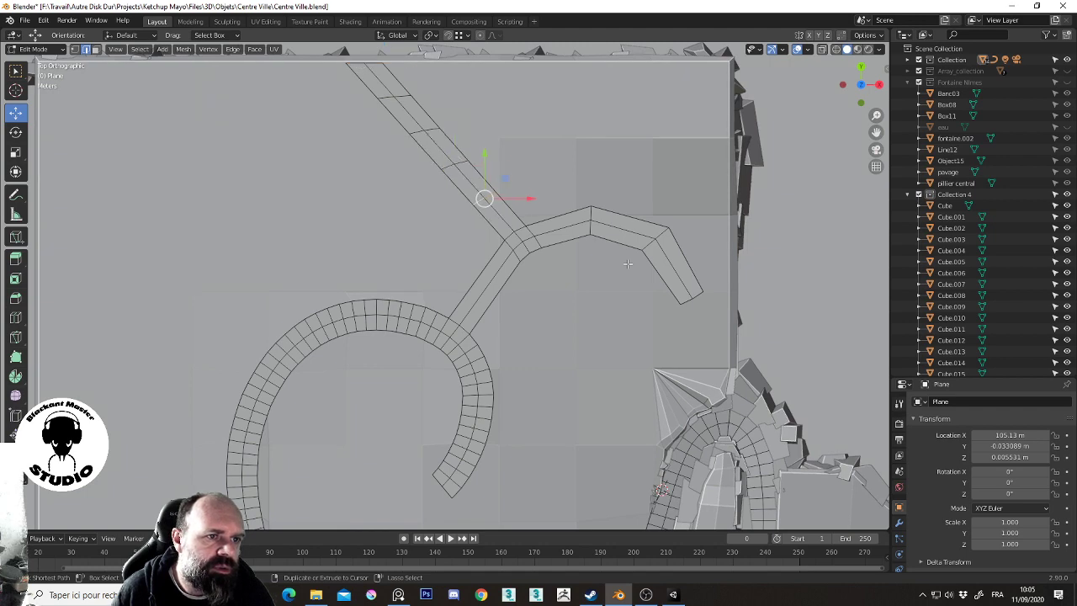
{"action": "key", "text": "ctrl+z"}
{"action": "key", "text": "ctrl+z"}
{"action": "key", "text": "ctrl+z"}
{"action": "key", "text": "ctrl+z"}
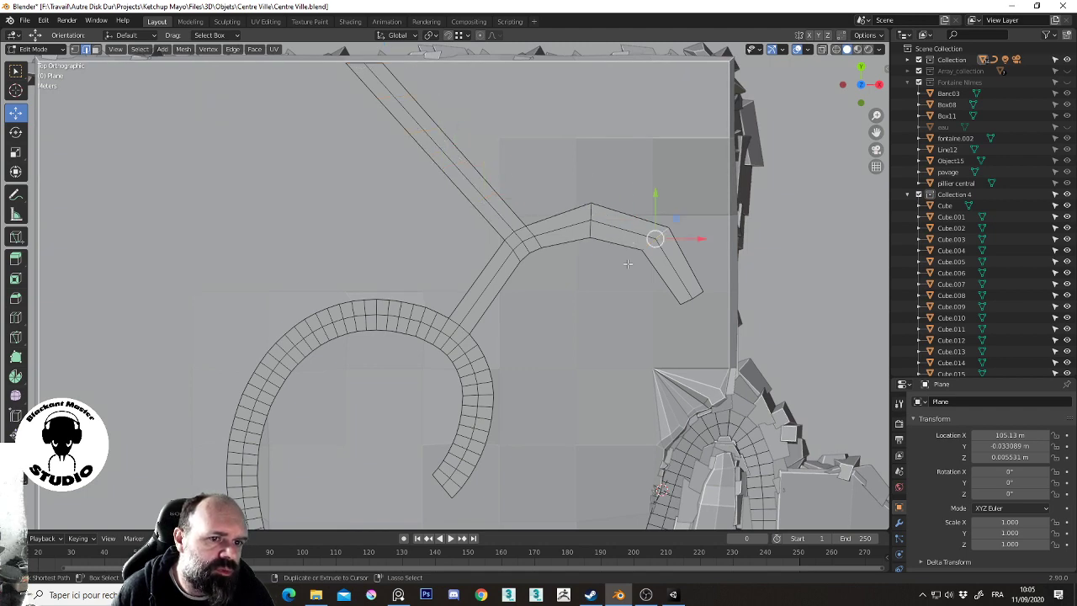
{"action": "scroll", "coordinate": [627, 263], "scroll_direction": "down", "scroll_amount": 2}
Centre the paths and step through edit history to restore the curved upper branch
{"action": "scroll", "coordinate": [624, 261], "scroll_direction": "down", "scroll_amount": 1}
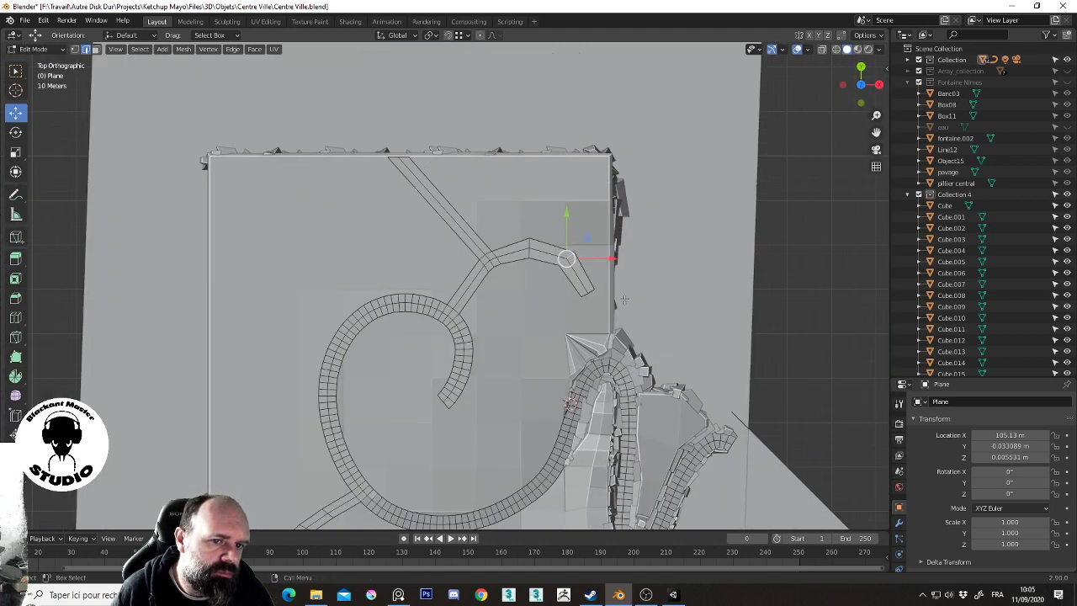
{"action": "middle_click_drag", "start_coordinate": [641, 292], "coordinate": [610, 222], "text": "shift"}
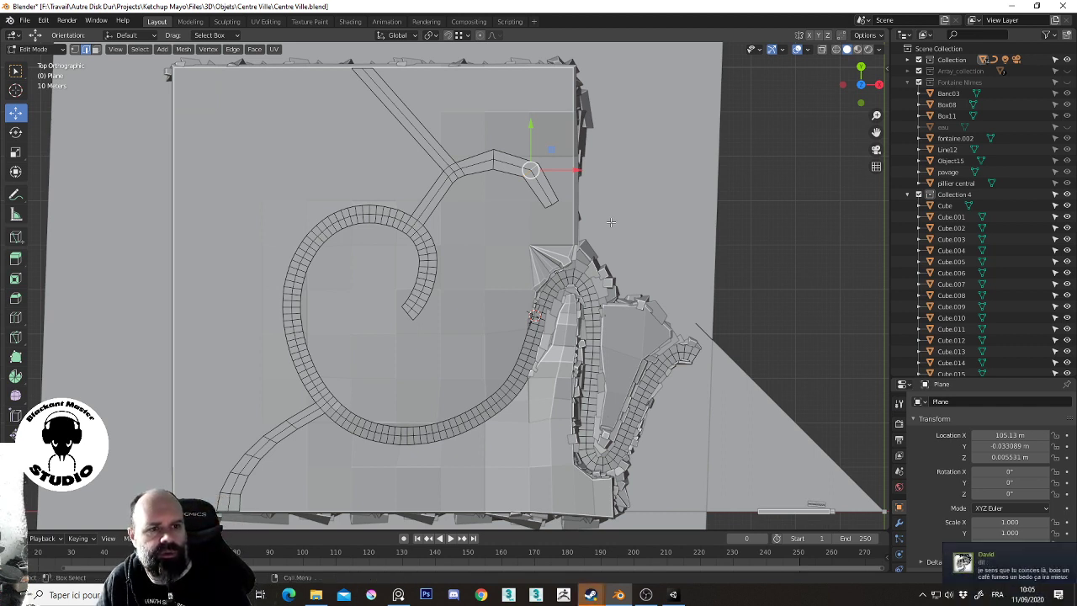
{"action": "key", "text": "ctrl+z"}
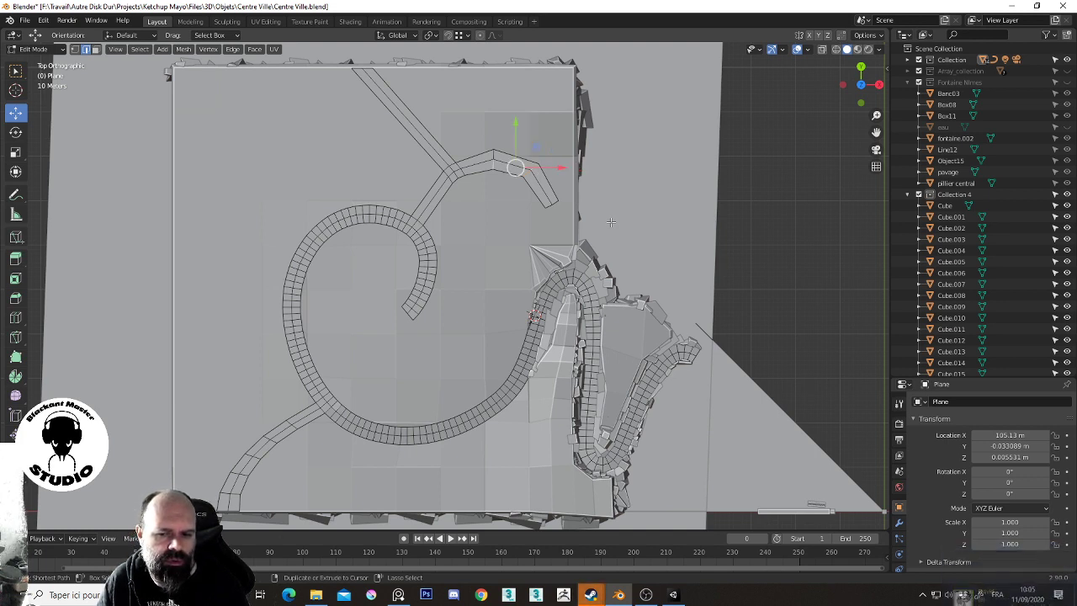
{"action": "key", "text": "ctrl+z"}
{"action": "key", "text": "ctrl+z"}
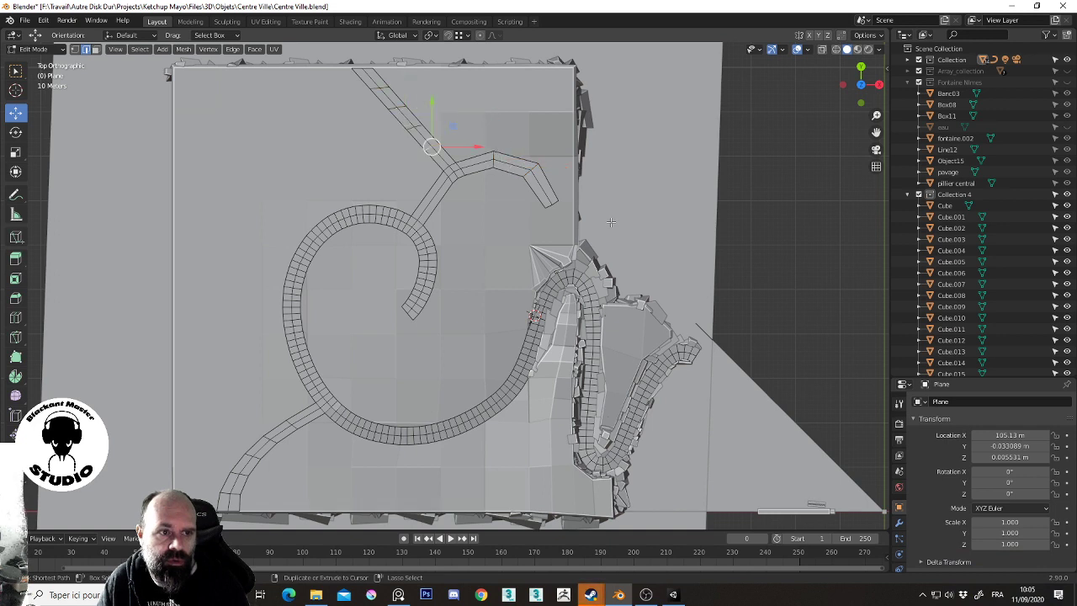
{"action": "key", "text": "ctrl+z"}
{"action": "key", "text": "ctrl+z"}
{"action": "key", "text": "ctrl+z"}
{"action": "key", "text": "ctrl+z"}
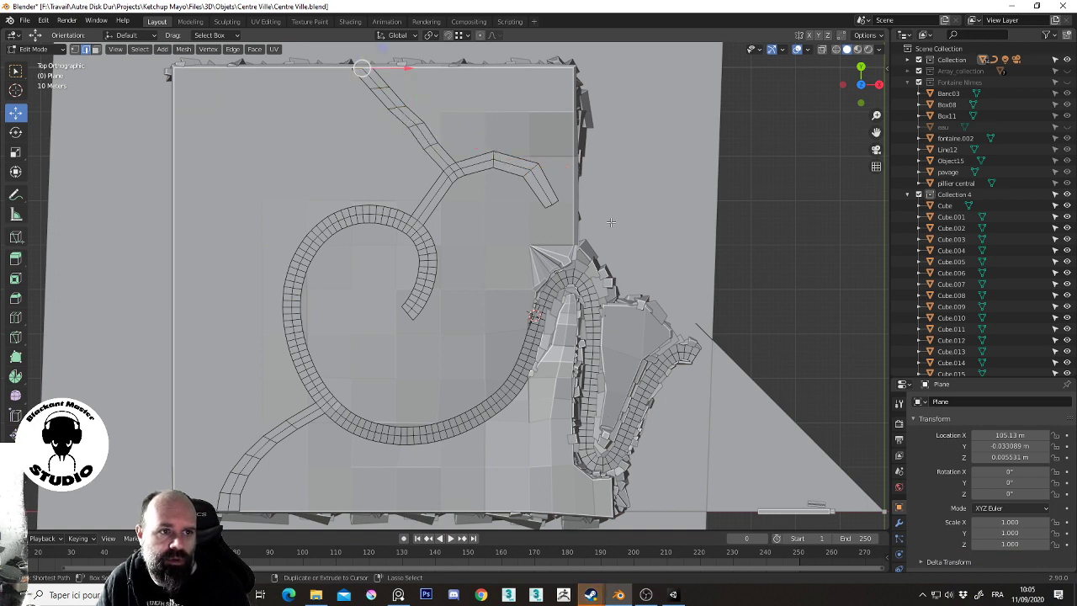
{"action": "key", "text": "ctrl+z"}
{"action": "key", "text": "ctrl+z"}
{"action": "key", "text": "ctrl+z"}
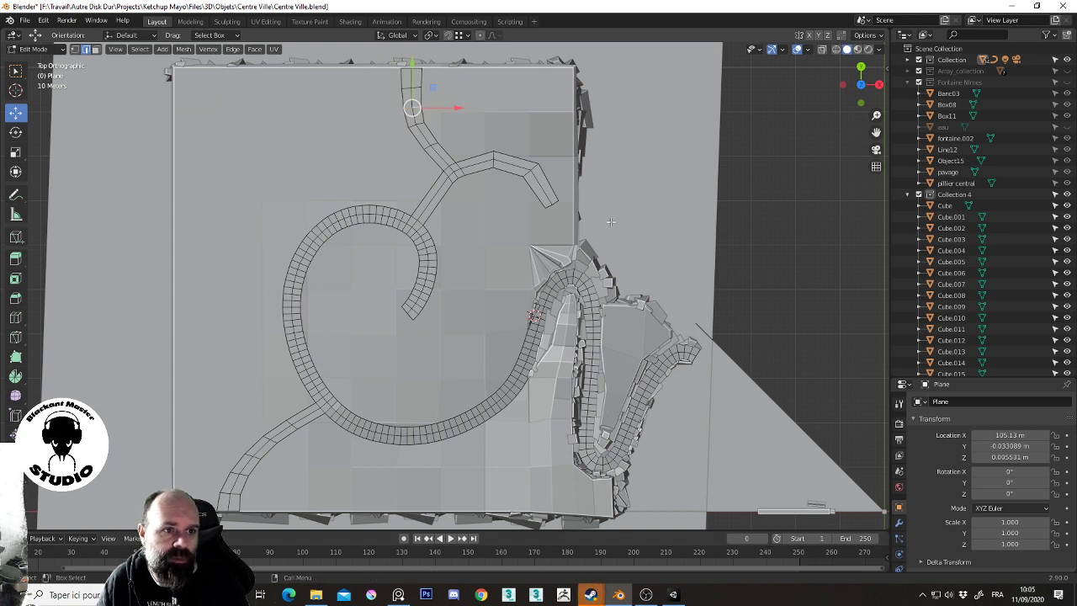
{"action": "mouse_move", "coordinate": [590, 595]}
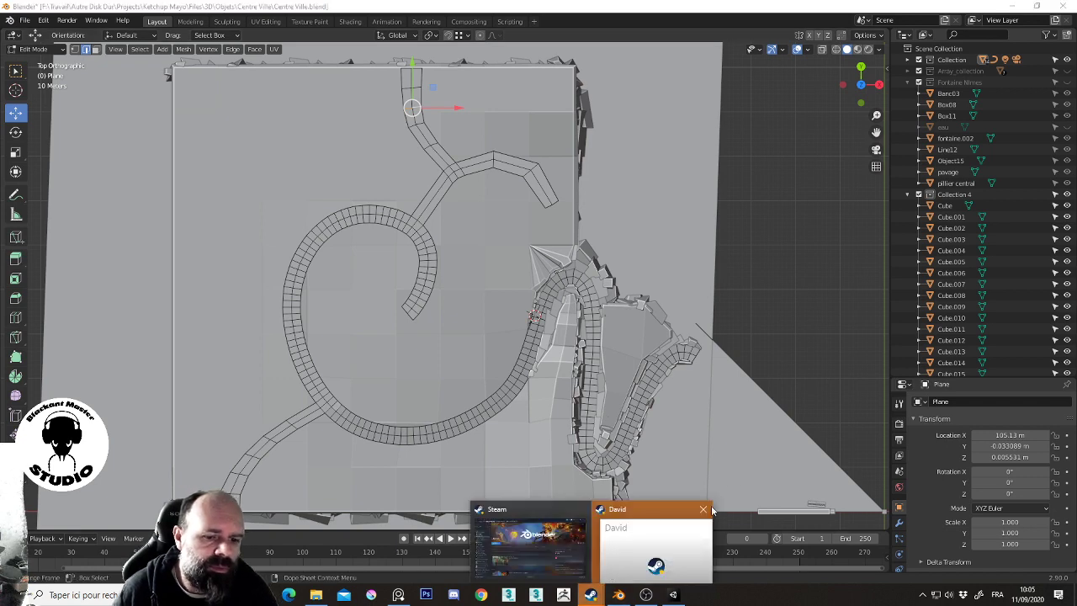
{"action": "left_click", "coordinate": [660, 547]}
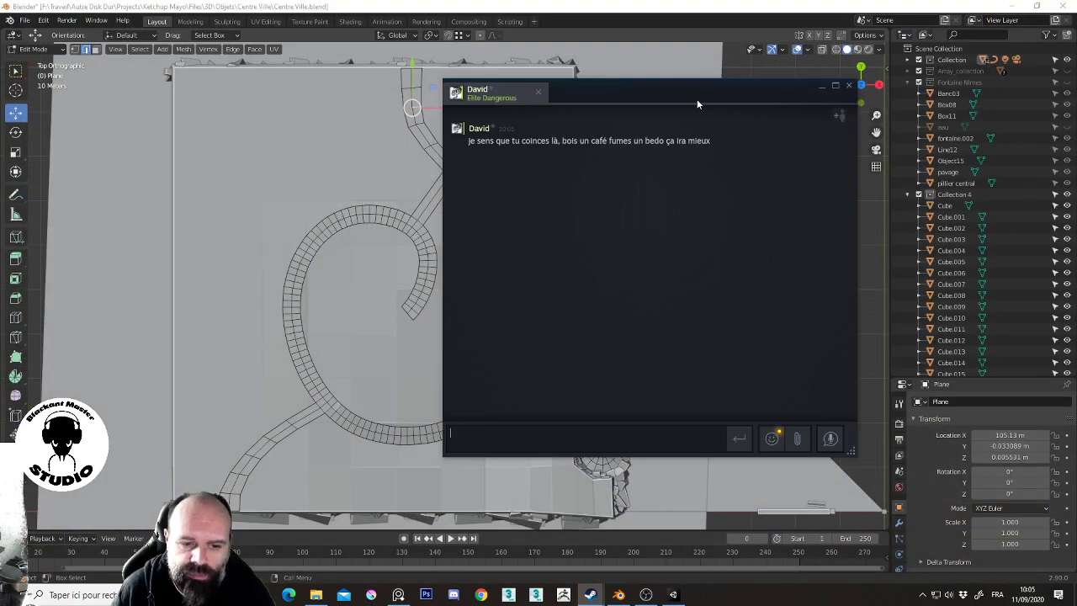
{"action": "key", "text": "Escape"}
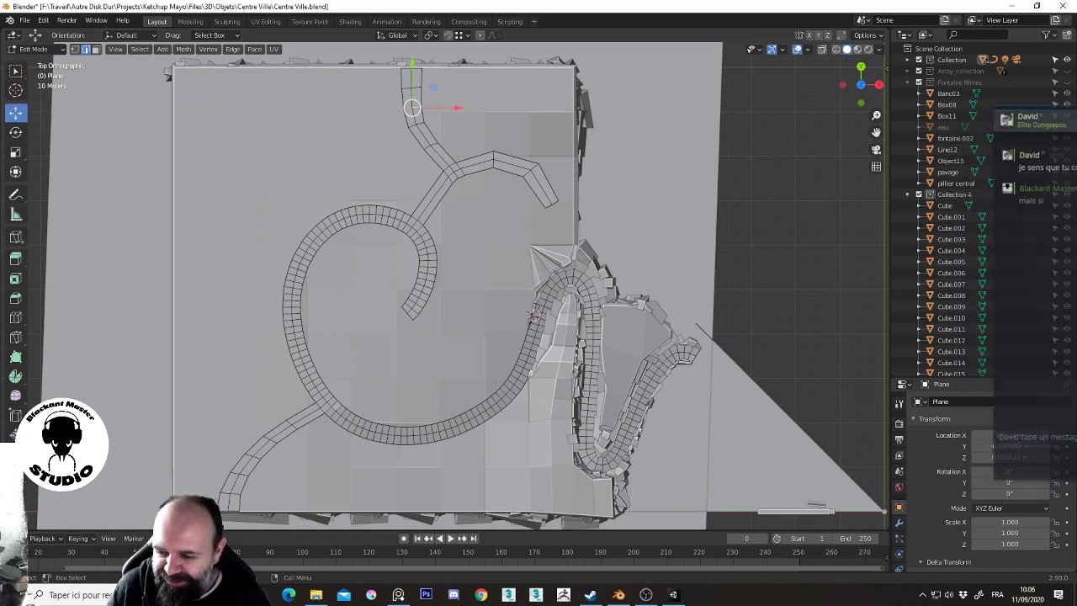
{"action": "key", "text": "alt+Tab"}
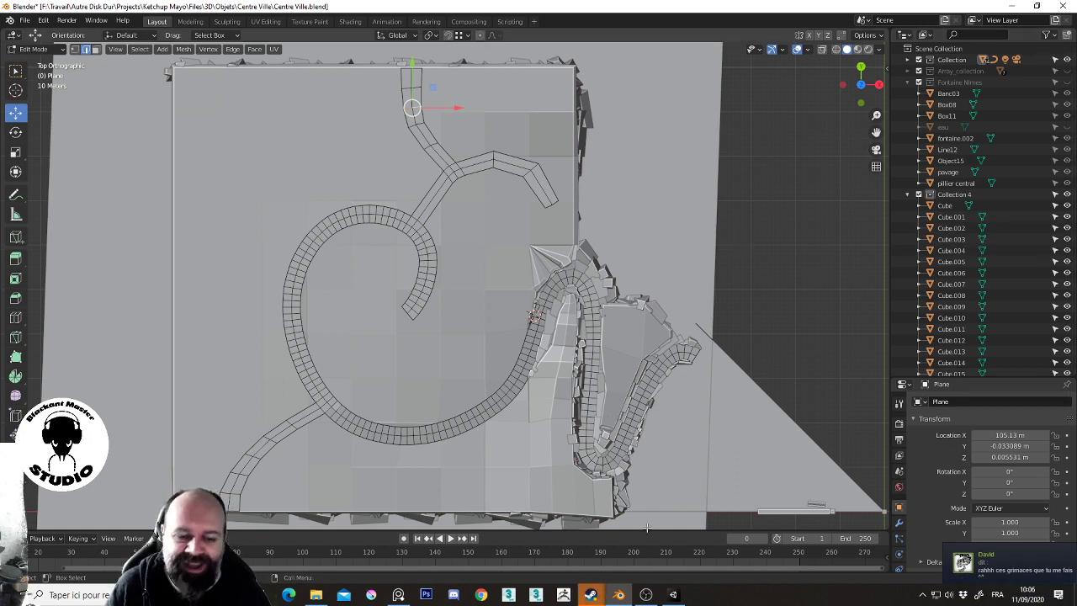
{"action": "mouse_move", "coordinate": [590, 595]}
{"action": "left_click", "coordinate": [633, 553]}
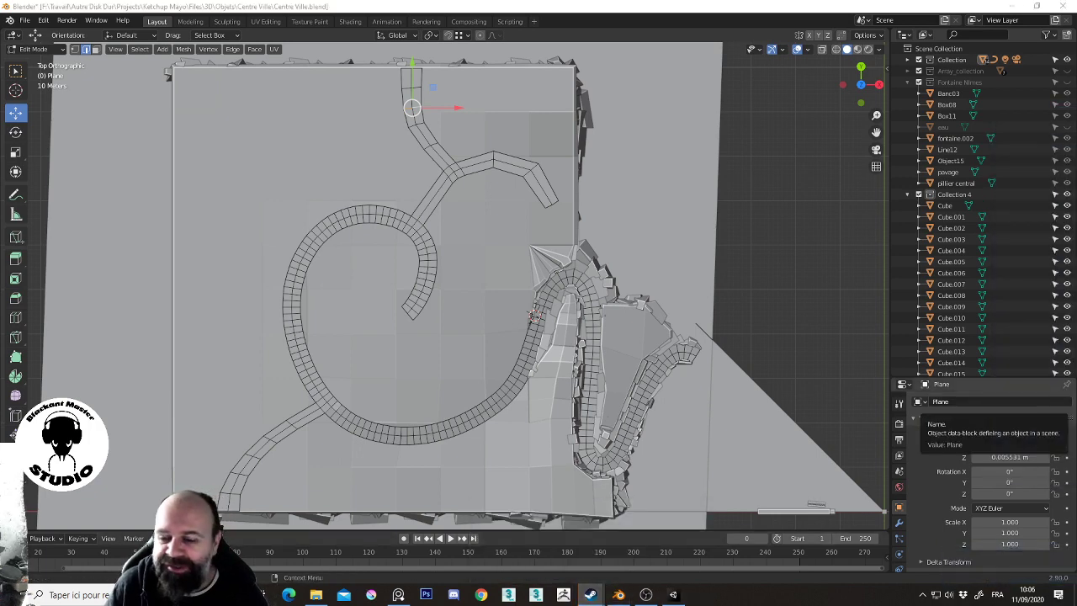
{"action": "key", "text": "super+d"}
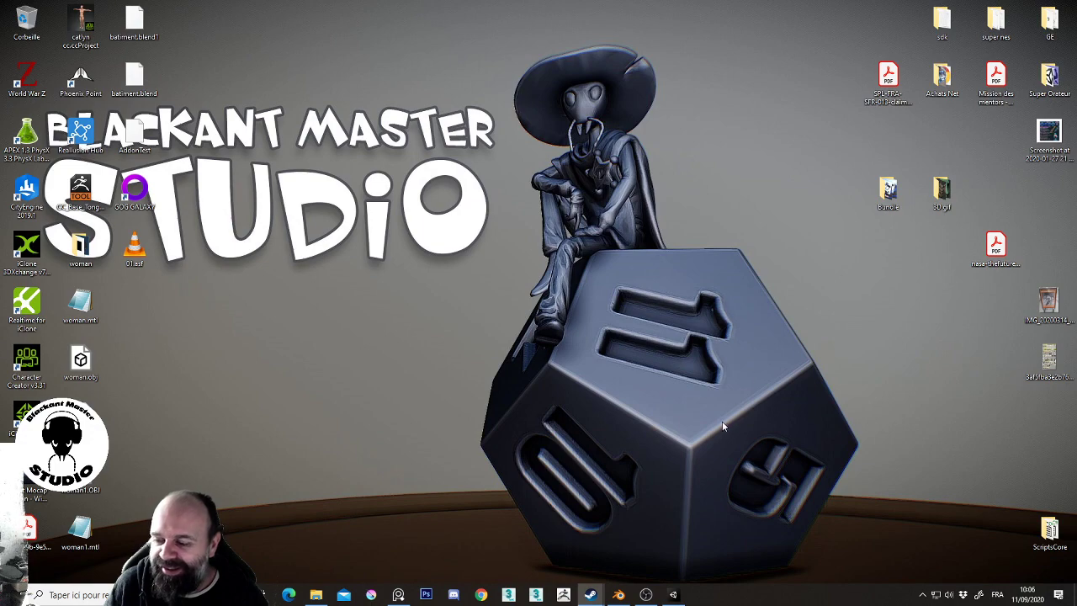
{"action": "left_click", "coordinate": [673, 595]}
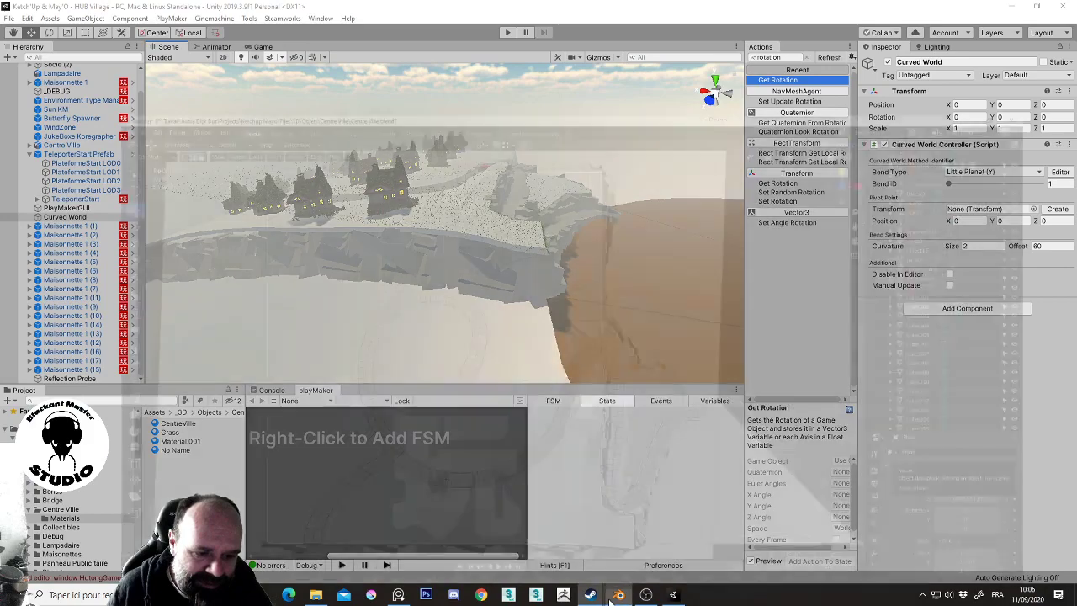
{"action": "left_click", "coordinate": [619, 595]}
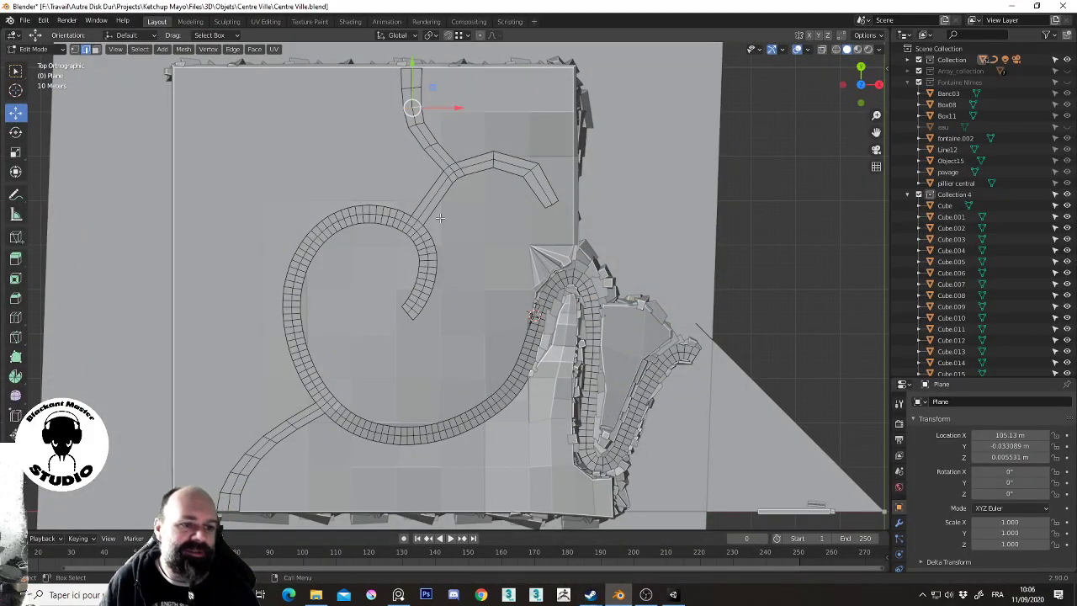
Select the Y branch faces from the top vertex through the right arm, junction and lower-left arm
{"action": "key", "text": "alt+a"}
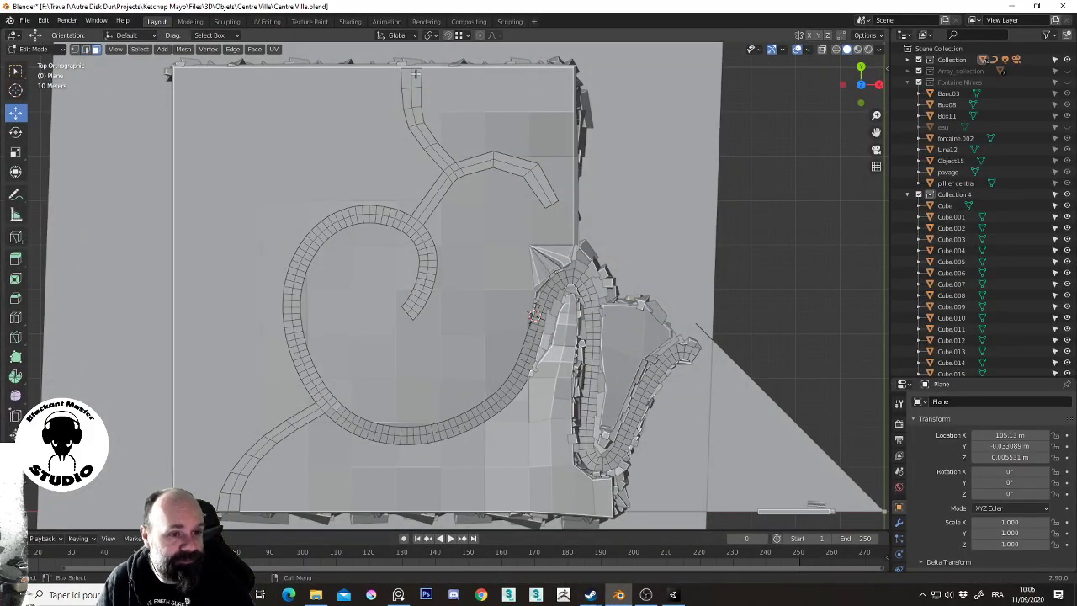
{"action": "left_click", "coordinate": [416, 76]}
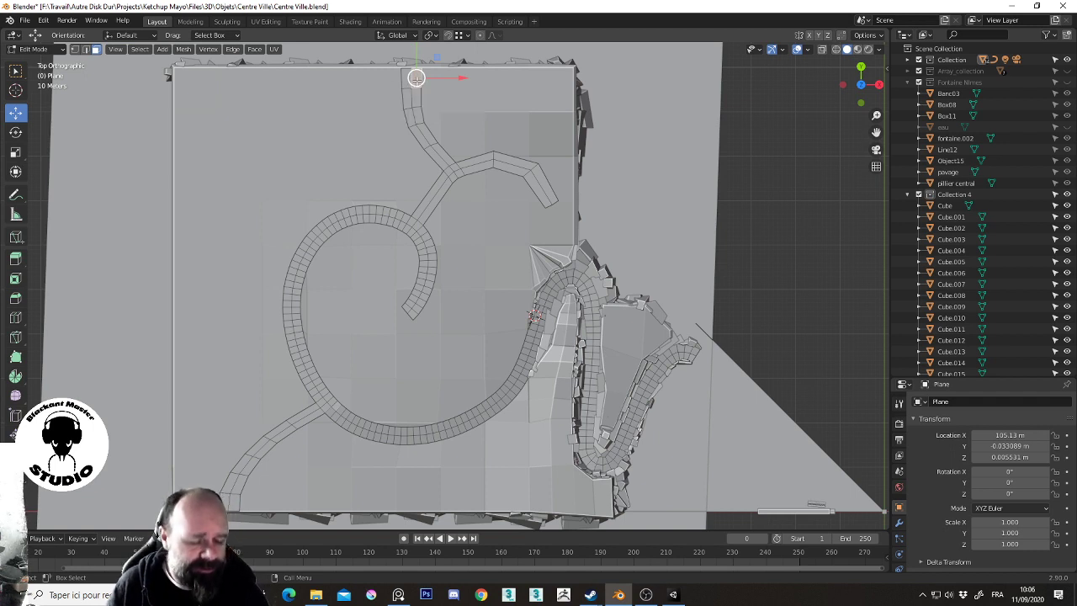
{"action": "key", "text": "ctrl+KP_Add"}
{"action": "key", "text": "ctrl+KP_Add"}
{"action": "key", "text": "ctrl+KP_Add"}
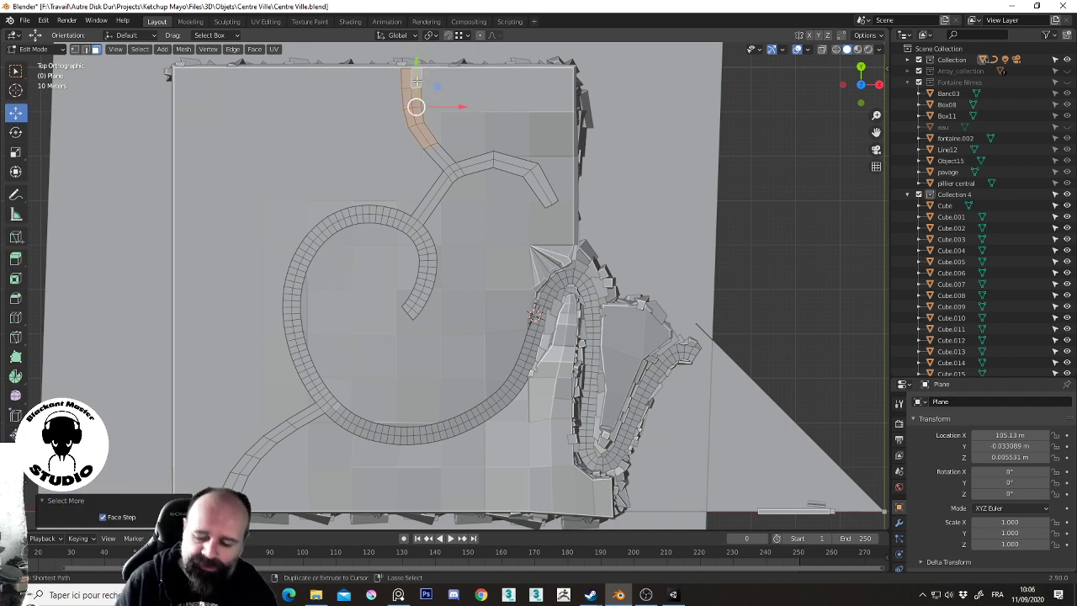
{"action": "key", "text": "ctrl+KP_Add"}
{"action": "key", "text": "ctrl+KP_Add"}
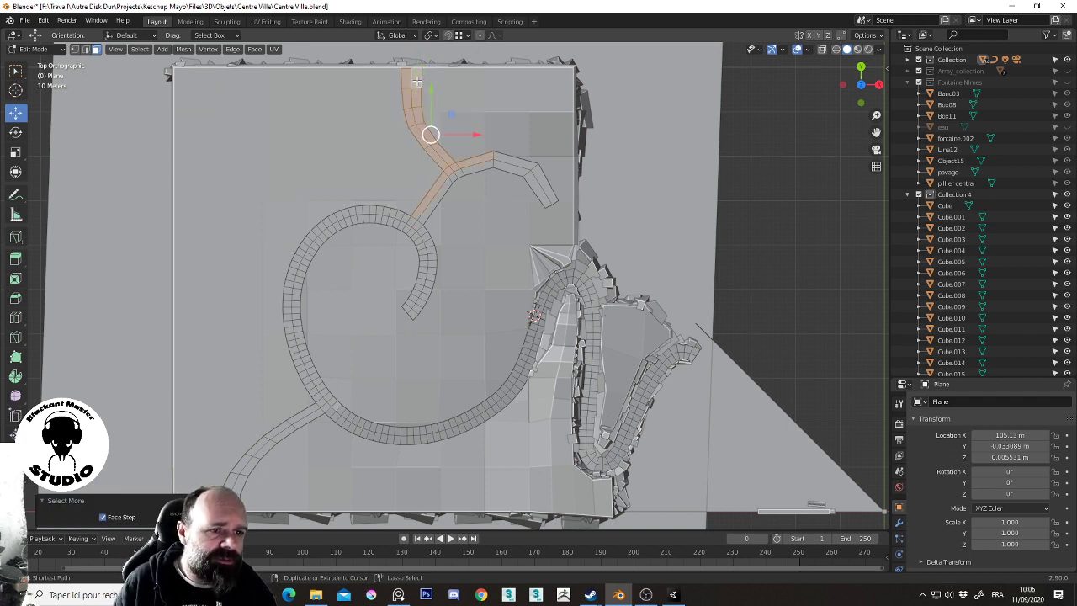
{"action": "left_click", "coordinate": [544, 185], "text": "ctrl"}
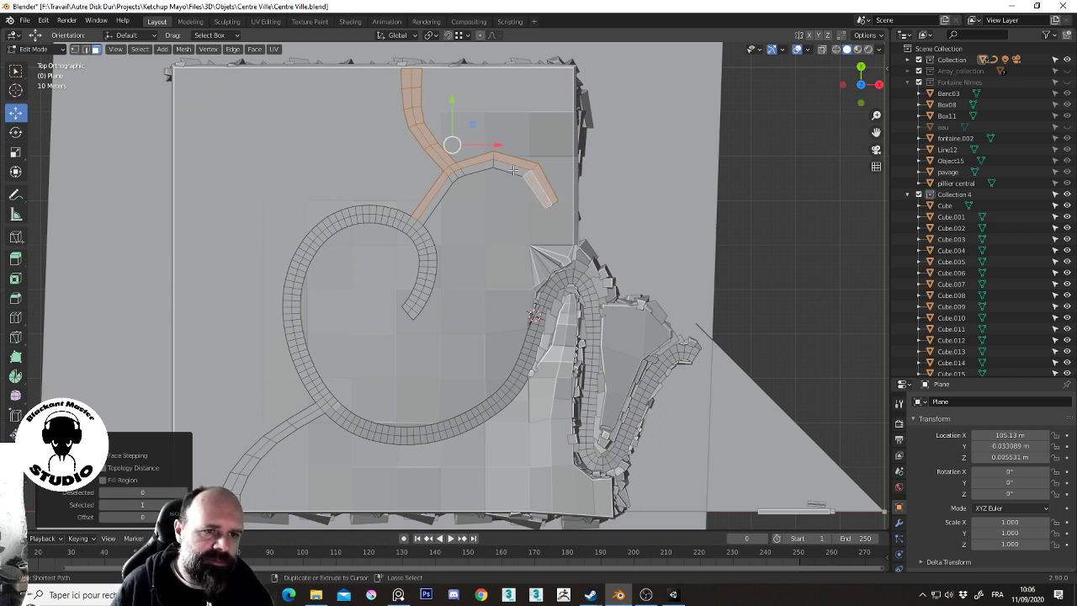
{"action": "left_click", "coordinate": [461, 172], "text": "ctrl"}
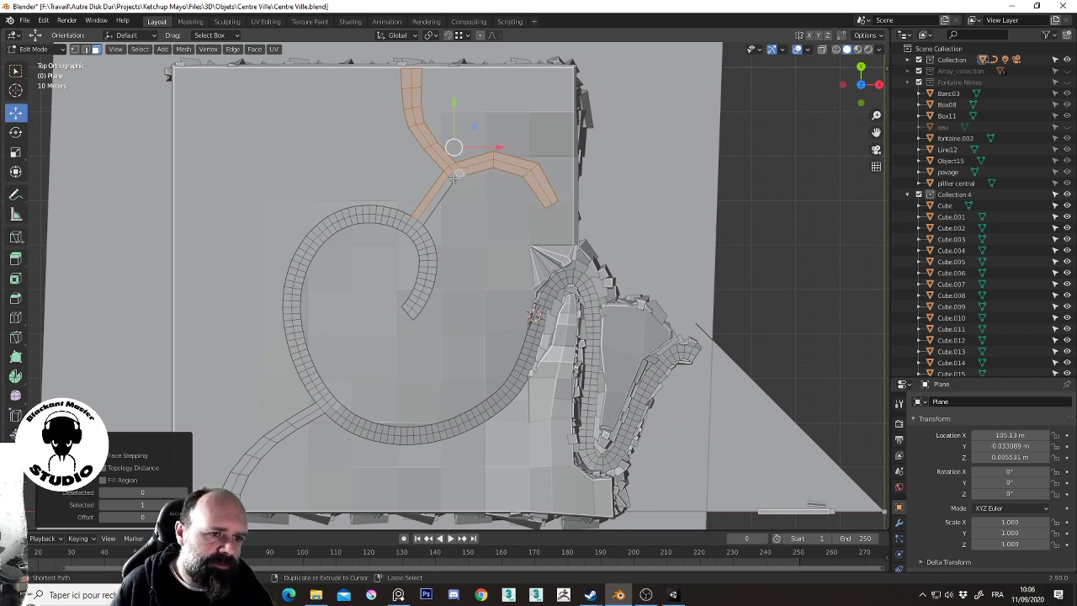
{"action": "left_click", "coordinate": [448, 189], "text": "ctrl"}
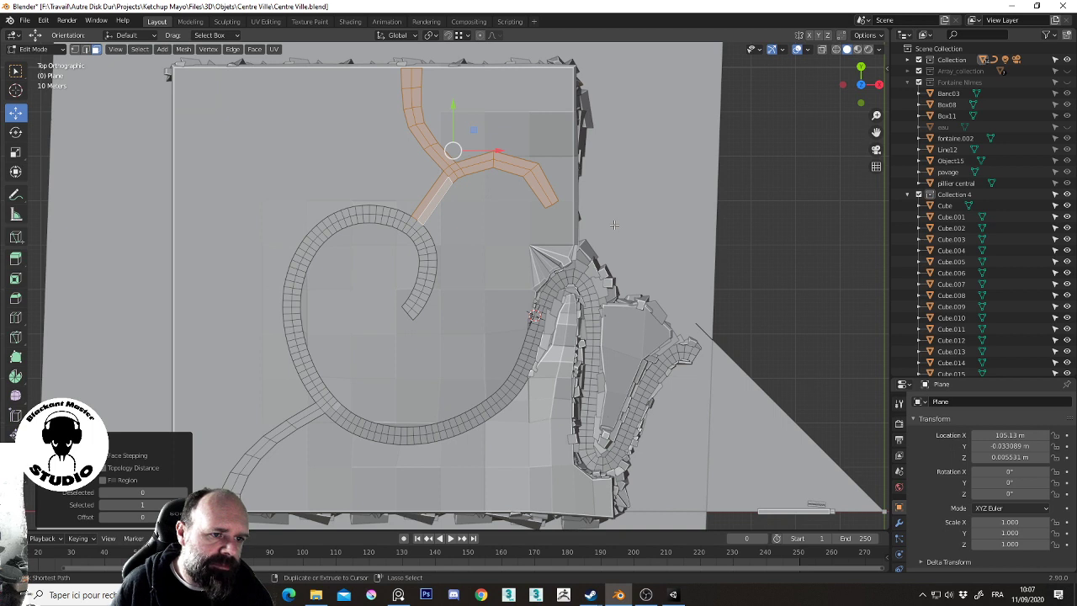
{"action": "key", "text": "ctrl+p"}
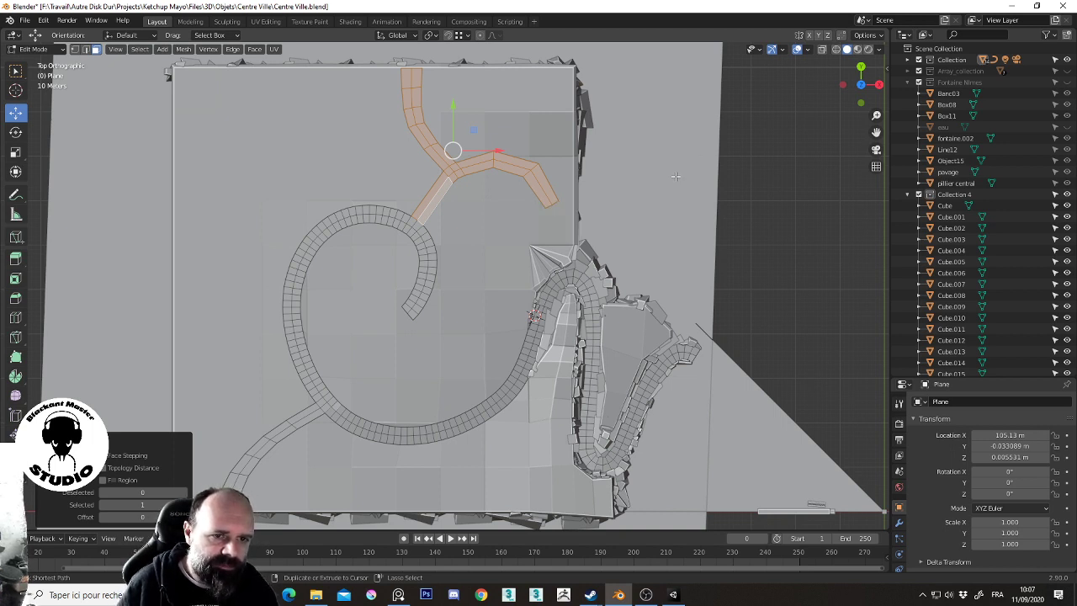
Separate the selected branch faces, then the lower-left strip, into new objects
{"action": "key", "text": "p"}
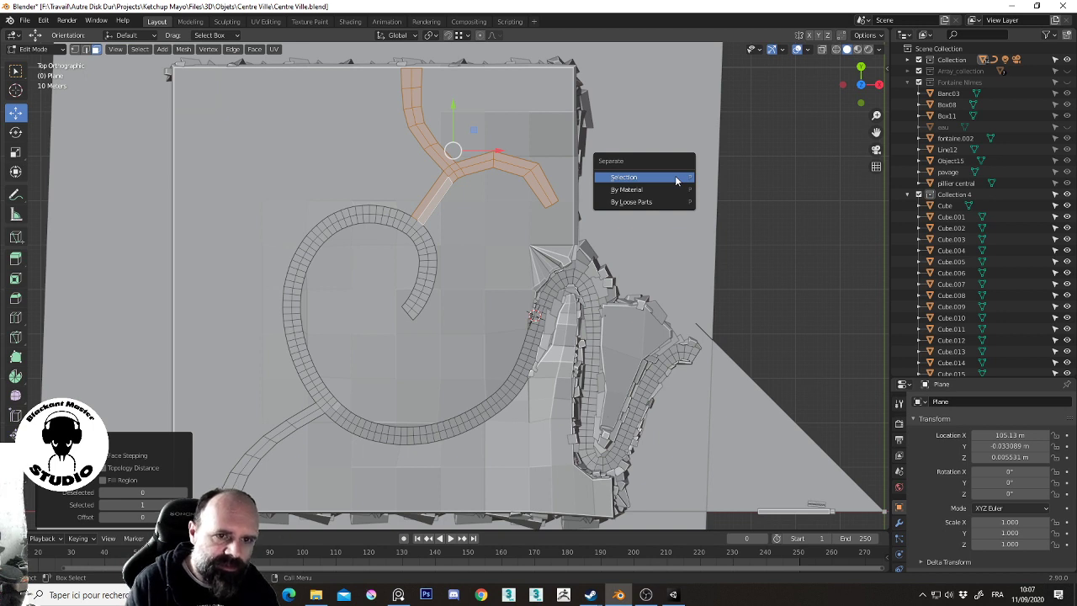
{"action": "left_click", "coordinate": [675, 178]}
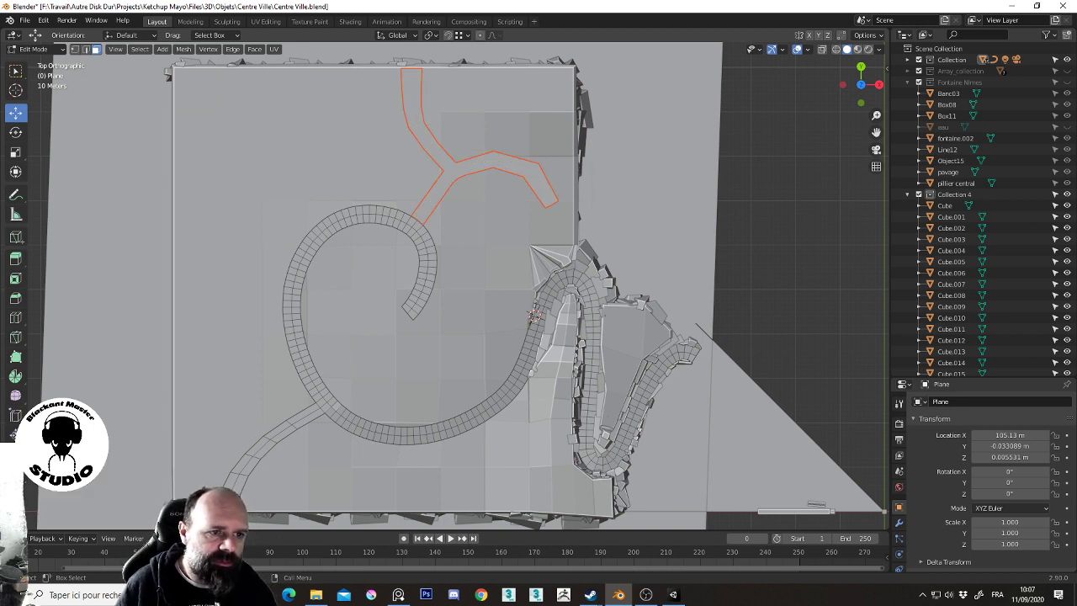
{"action": "left_click", "coordinate": [252, 462]}
{"action": "key", "text": "ctrl+KP_Add"}
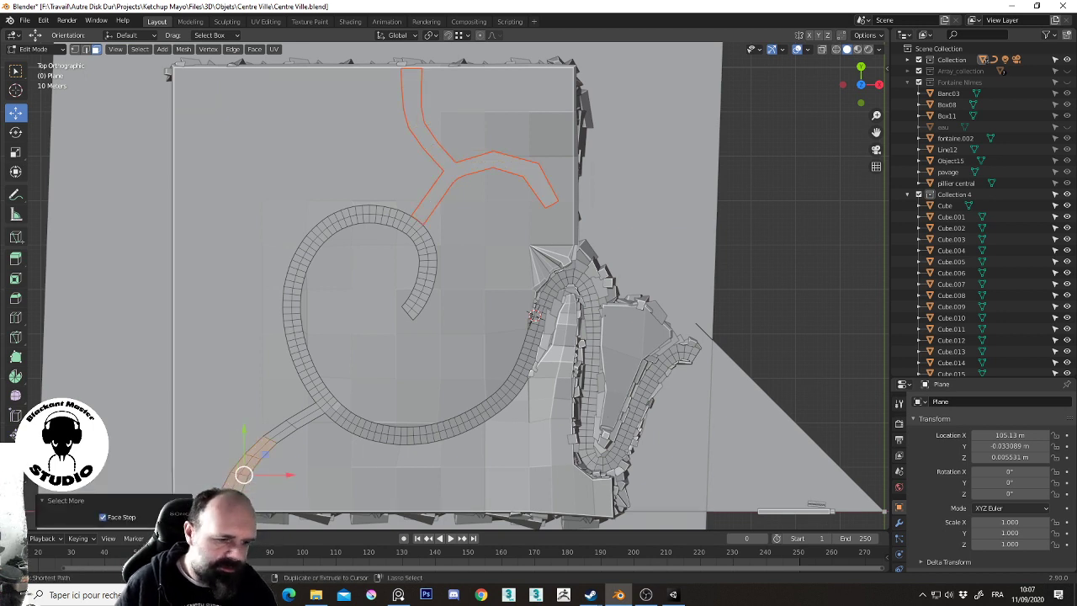
{"action": "key", "text": "ctrl+KP_Add"}
{"action": "key", "text": "ctrl+KP_Add"}
{"action": "key", "text": "p"}
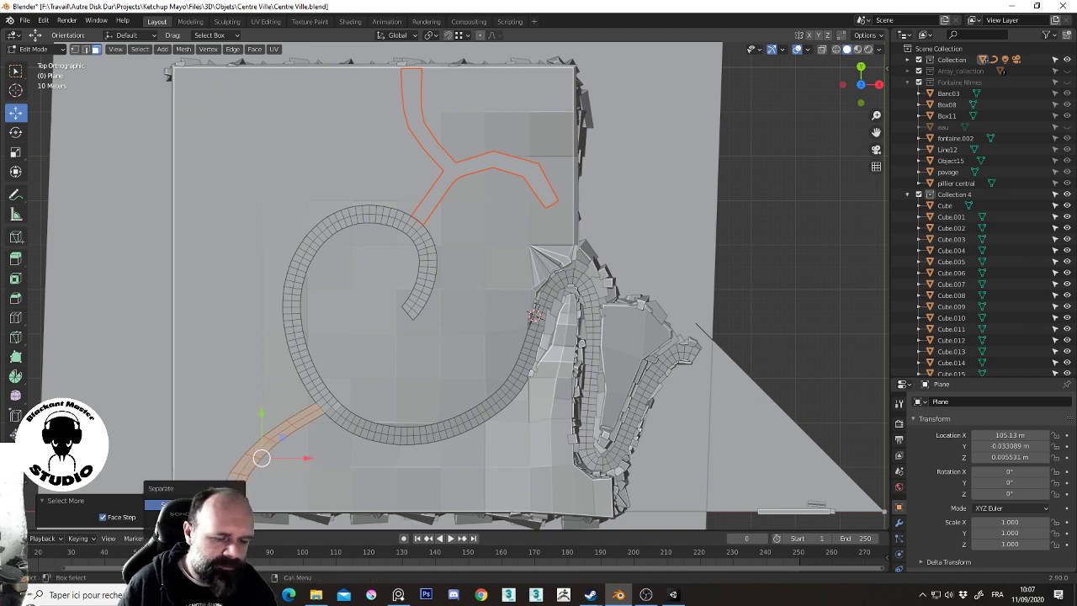
{"action": "left_click", "coordinate": [164, 505]}
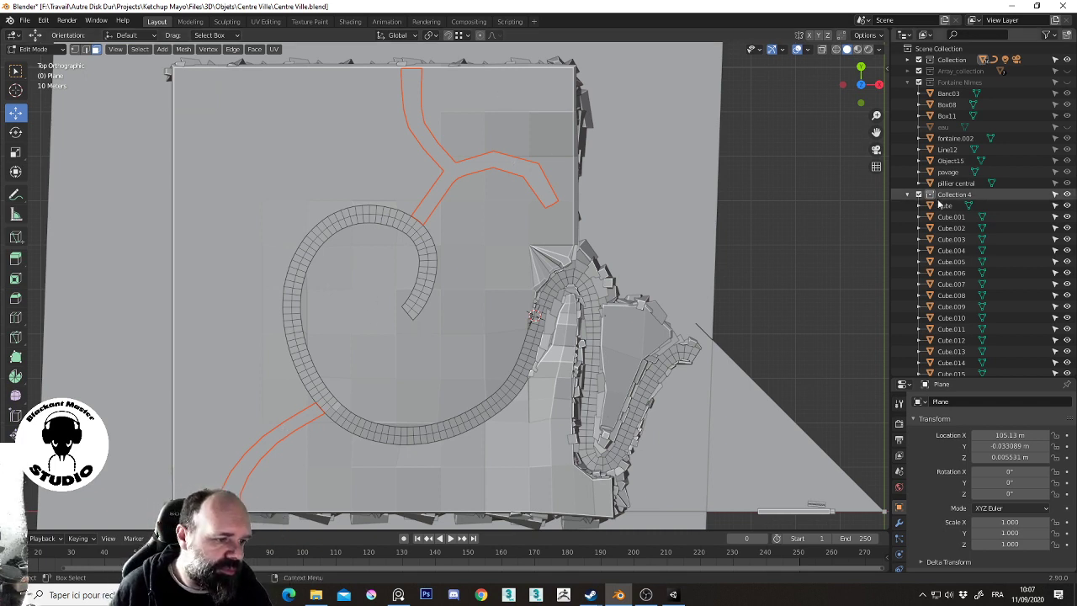
Return to Object Mode and select the lower-left piece Plane.002
{"action": "key", "text": "Tab"}
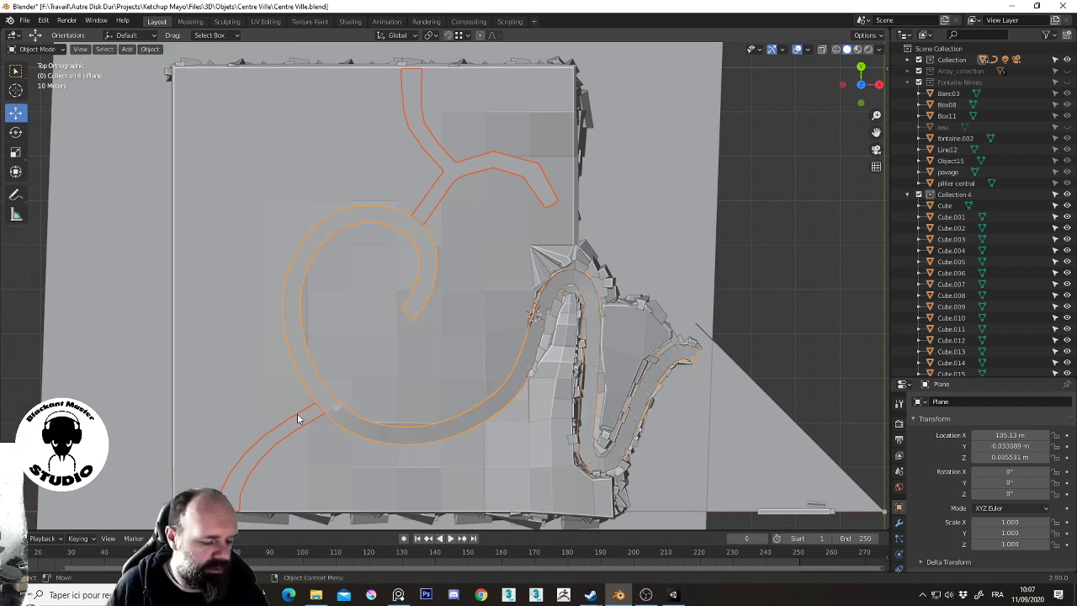
{"action": "left_click", "coordinate": [297, 419]}
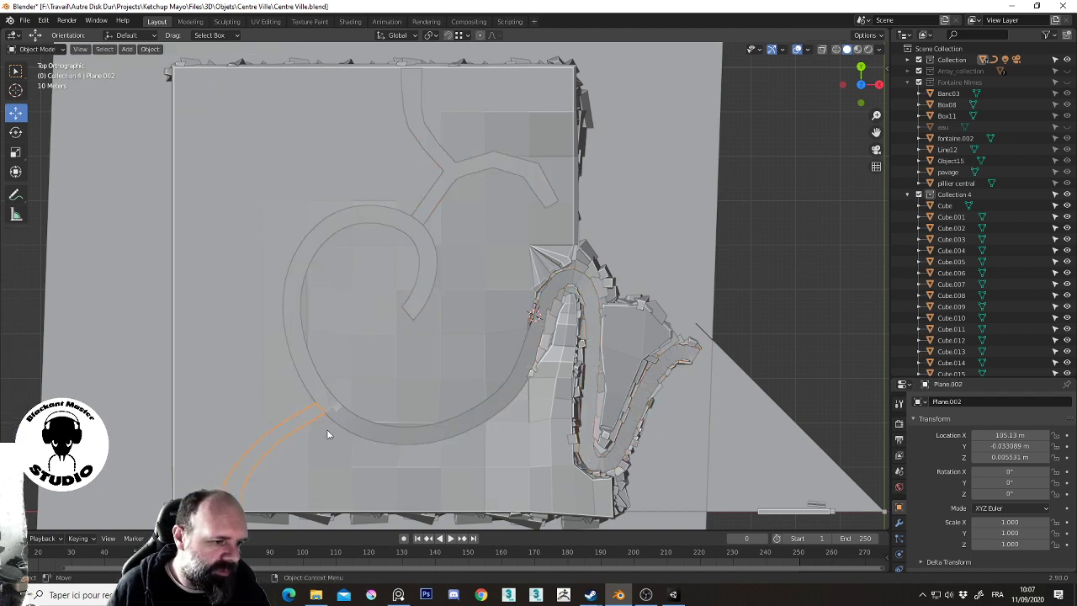
{"action": "right_click", "coordinate": [308, 419]}
{"action": "mouse_move", "coordinate": [253, 415]}
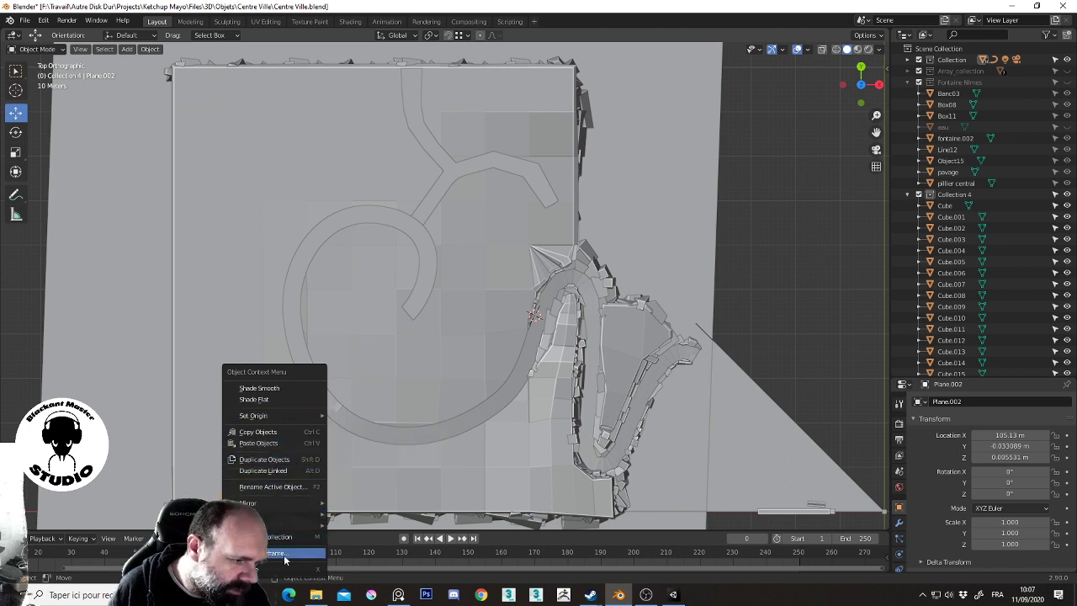
Subdivide a strip of faces along Plane.002's curve and return to Object Mode
{"action": "key", "text": "Tab"}
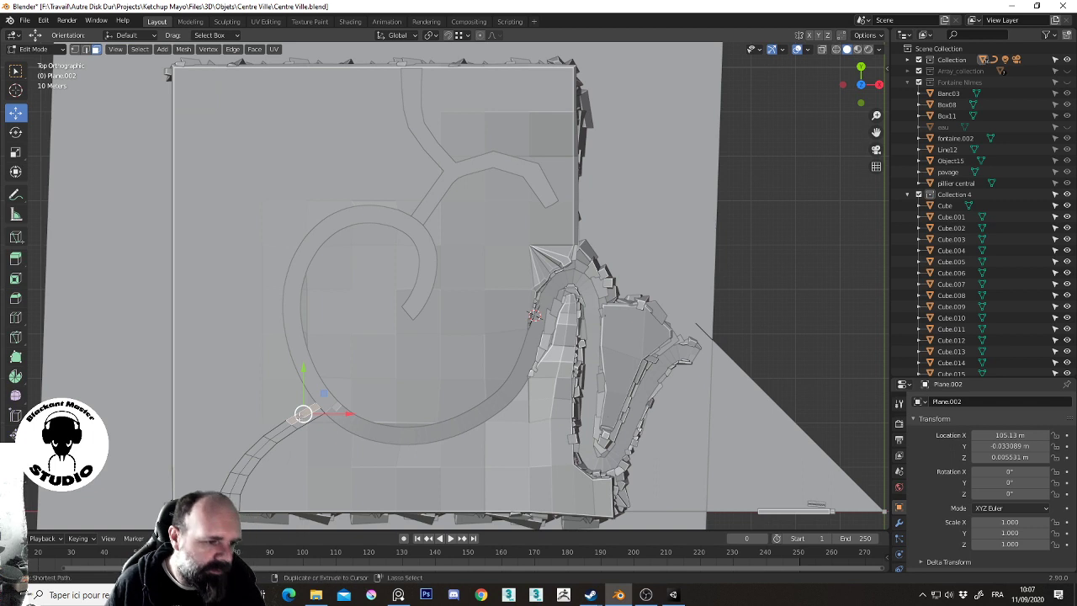
{"action": "left_click", "coordinate": [301, 416], "text": "ctrl"}
{"action": "right_click", "coordinate": [300, 414]}
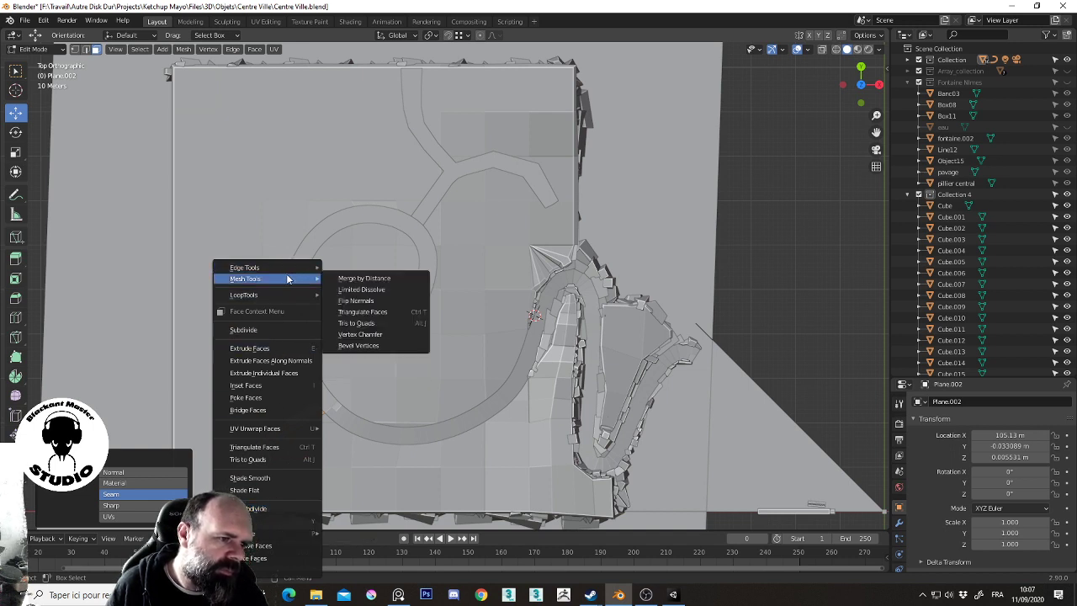
{"action": "mouse_move", "coordinate": [253, 268]}
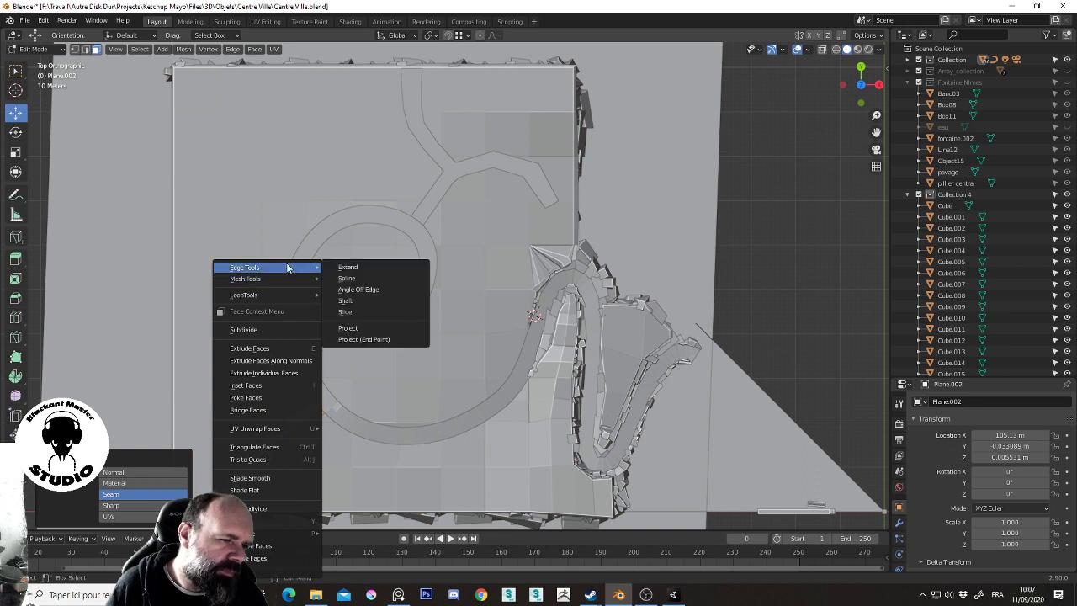
{"action": "left_click", "coordinate": [272, 330]}
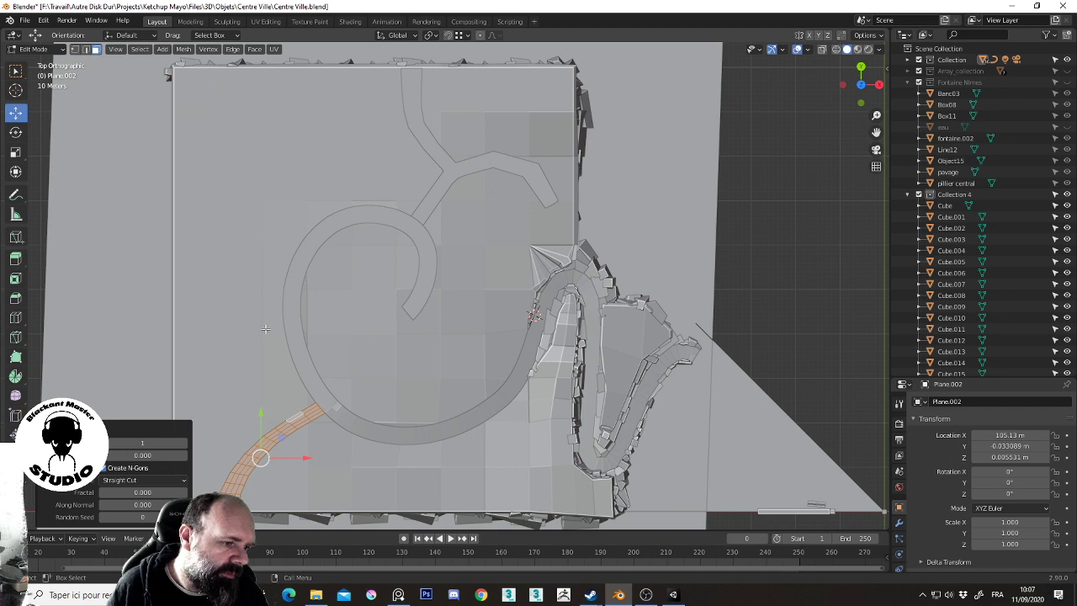
{"action": "key", "text": "Tab"}
Apply Shade Smooth to the Y-shaped branch Plane.001
{"action": "left_click", "coordinate": [519, 169]}
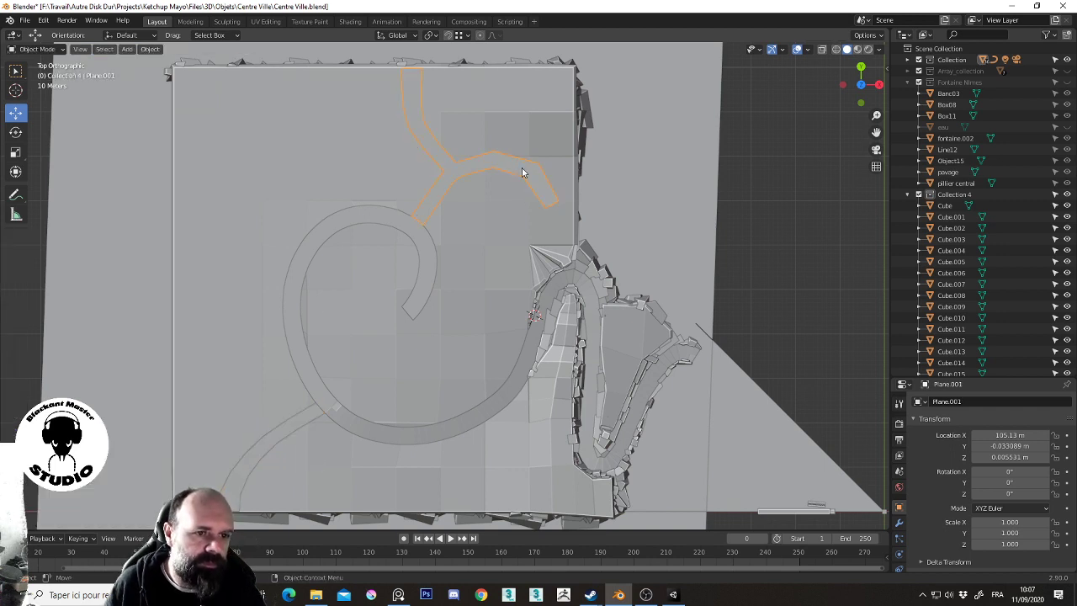
{"action": "right_click", "coordinate": [522, 171]}
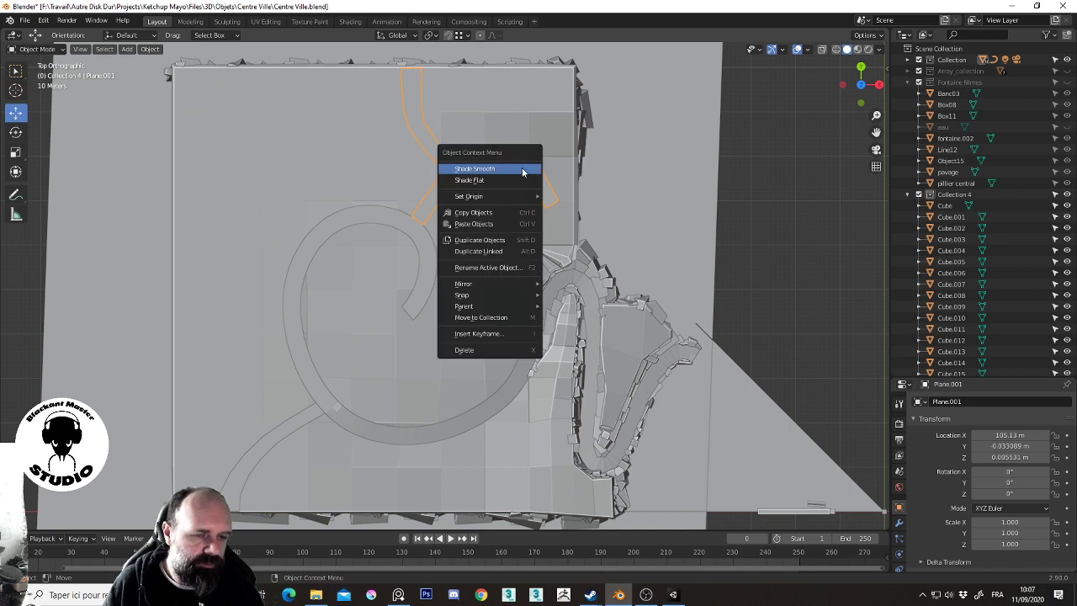
{"action": "left_click", "coordinate": [521, 172]}
Try subdividing a face path on Plane.001, undo it, and return to Object Mode
{"action": "key", "text": "Tab"}
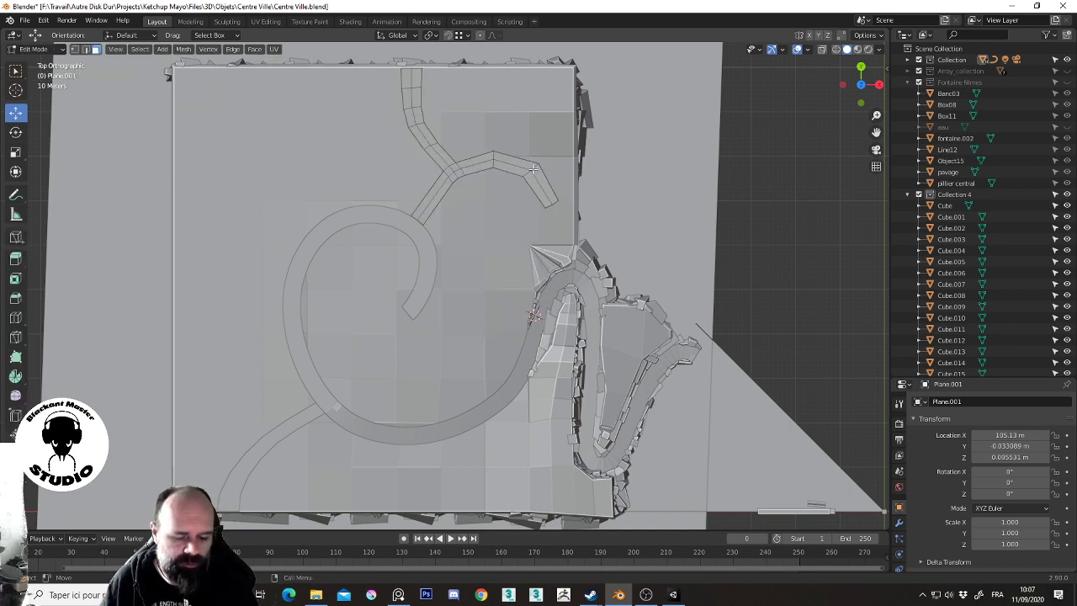
{"action": "left_click", "coordinate": [532, 170], "text": "ctrl"}
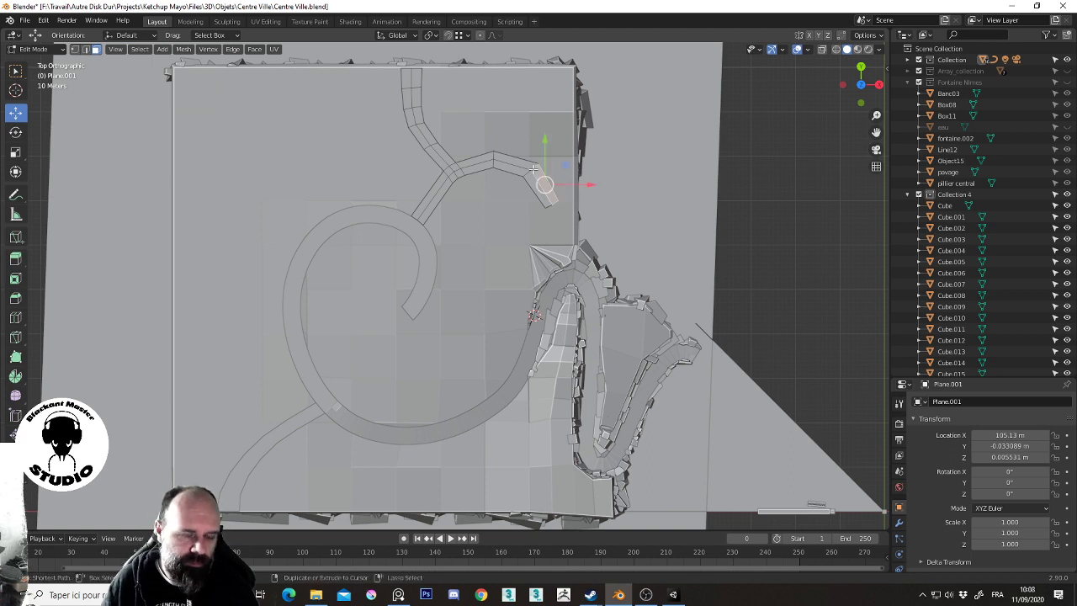
{"action": "left_click", "coordinate": [533, 169], "text": "ctrl"}
{"action": "right_click", "coordinate": [533, 170]}
{"action": "left_click", "coordinate": [533, 169]}
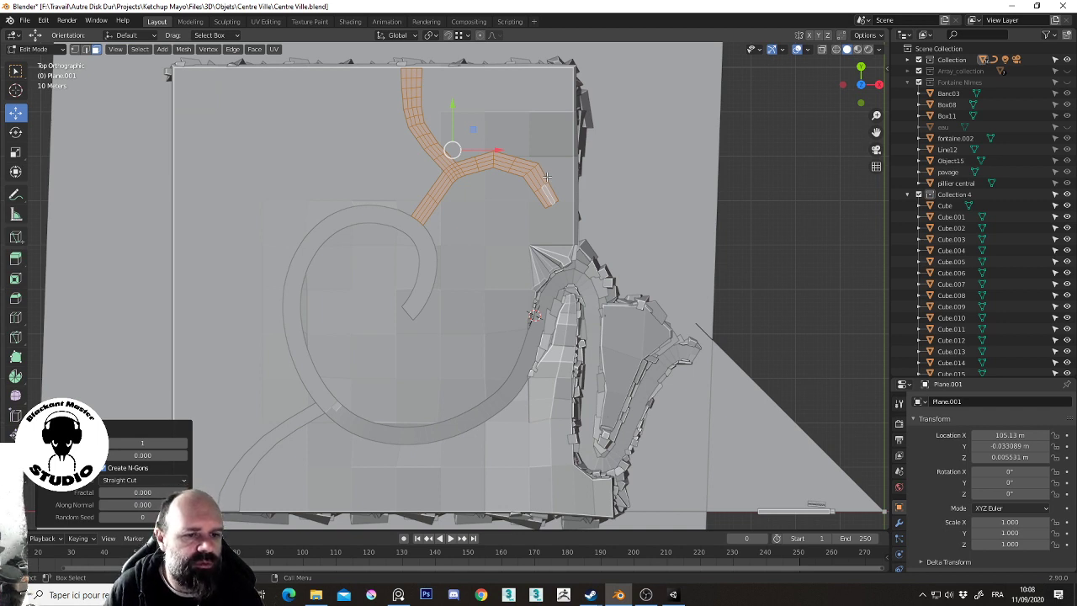
{"action": "key", "text": "ctrl+z"}
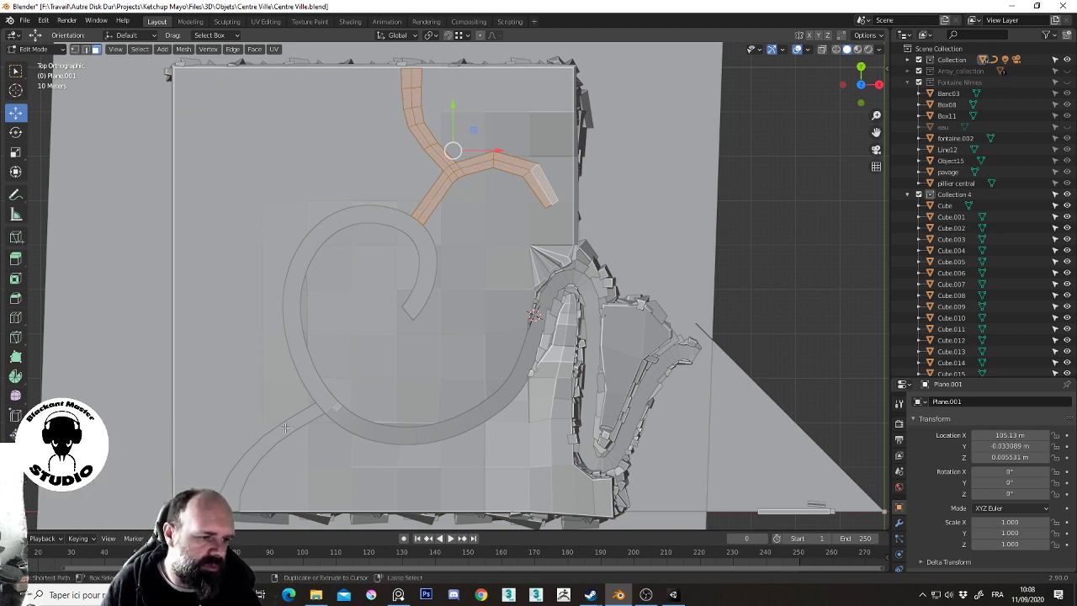
{"action": "key", "text": "alt+a"}
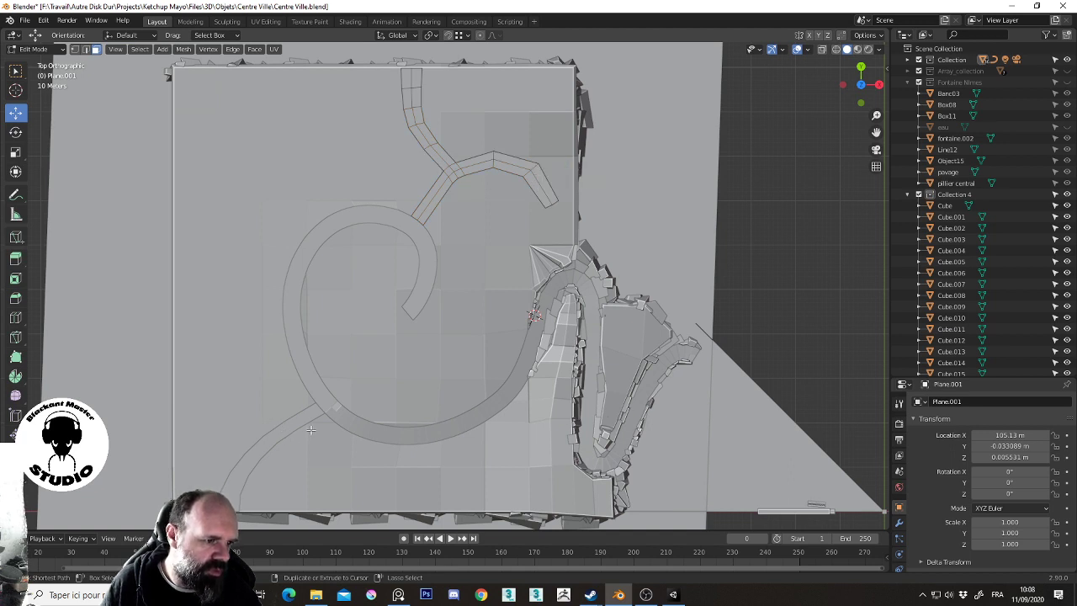
{"action": "key", "text": "Tab"}
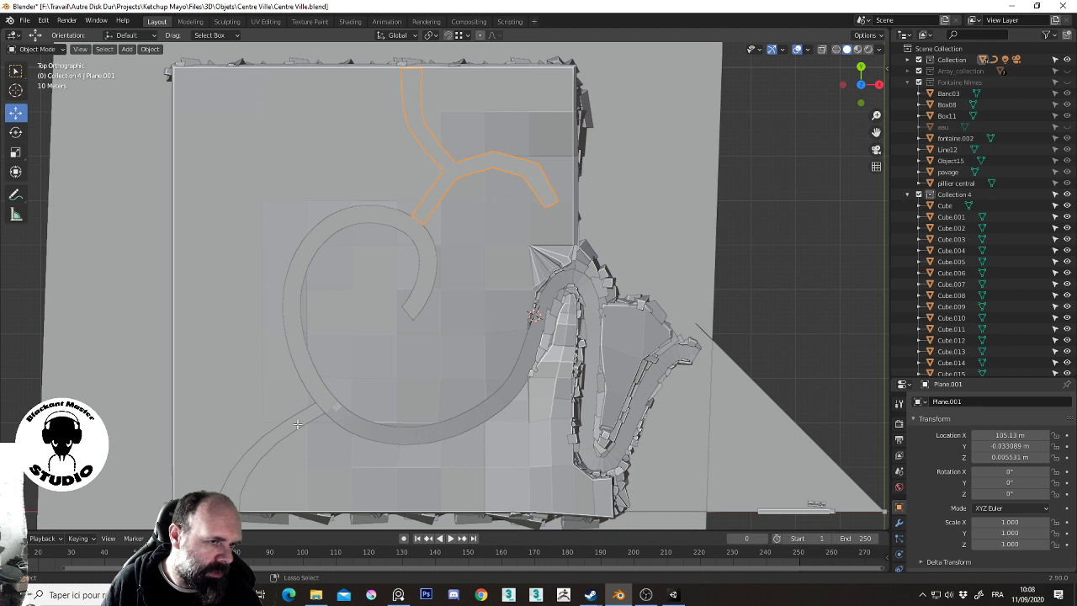
Select Plane.002, toggle Edit Mode a few times, and show its Modifier Properties
{"action": "left_click", "coordinate": [297, 424]}
{"action": "key", "text": "Tab"}
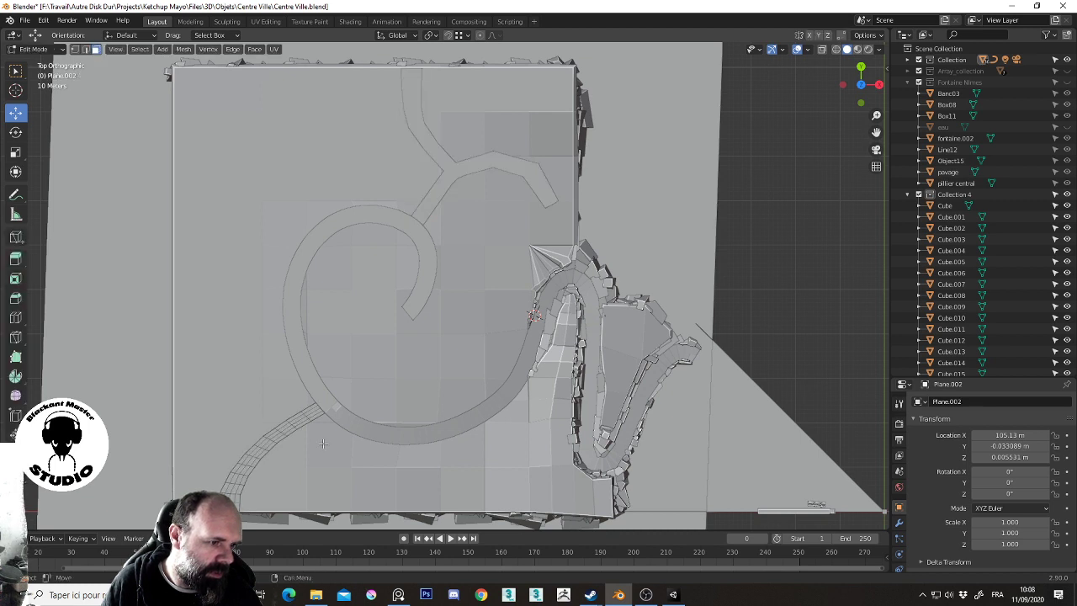
{"action": "key", "text": "Tab"}
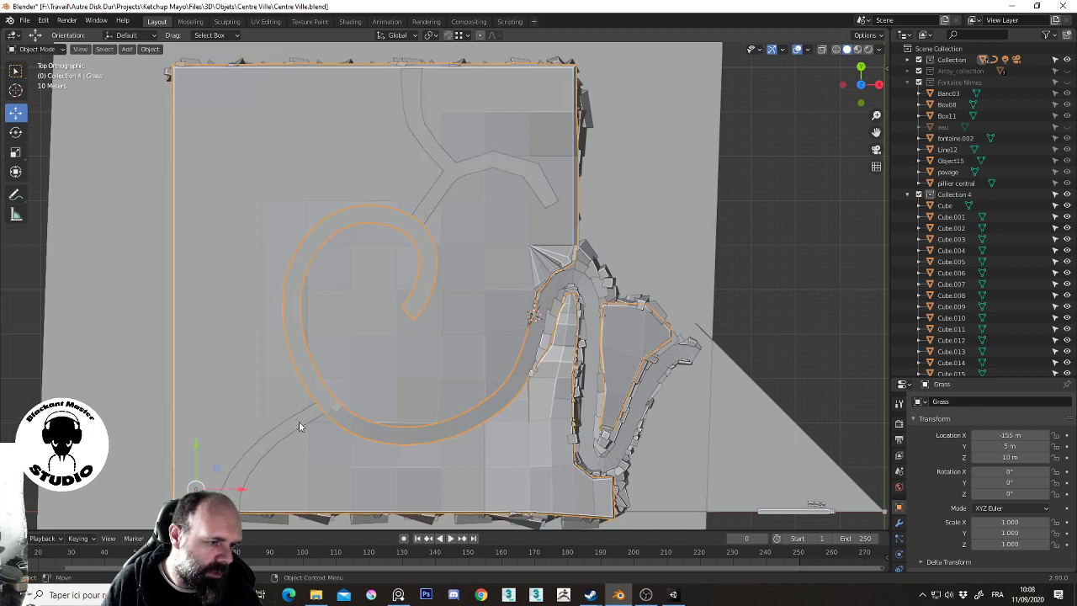
{"action": "left_click", "coordinate": [309, 418]}
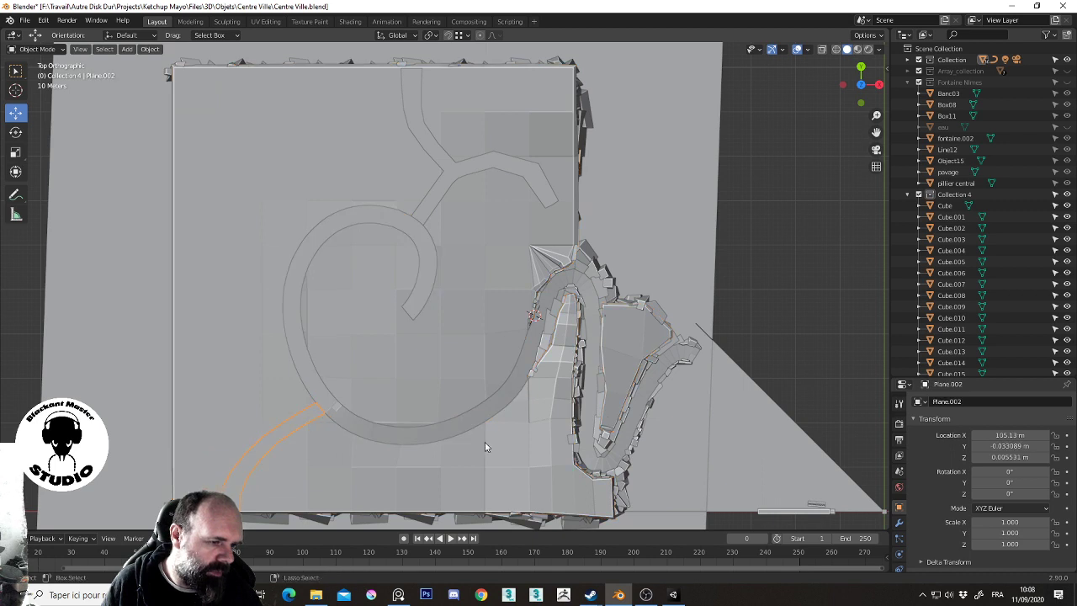
{"action": "key", "text": "Tab"}
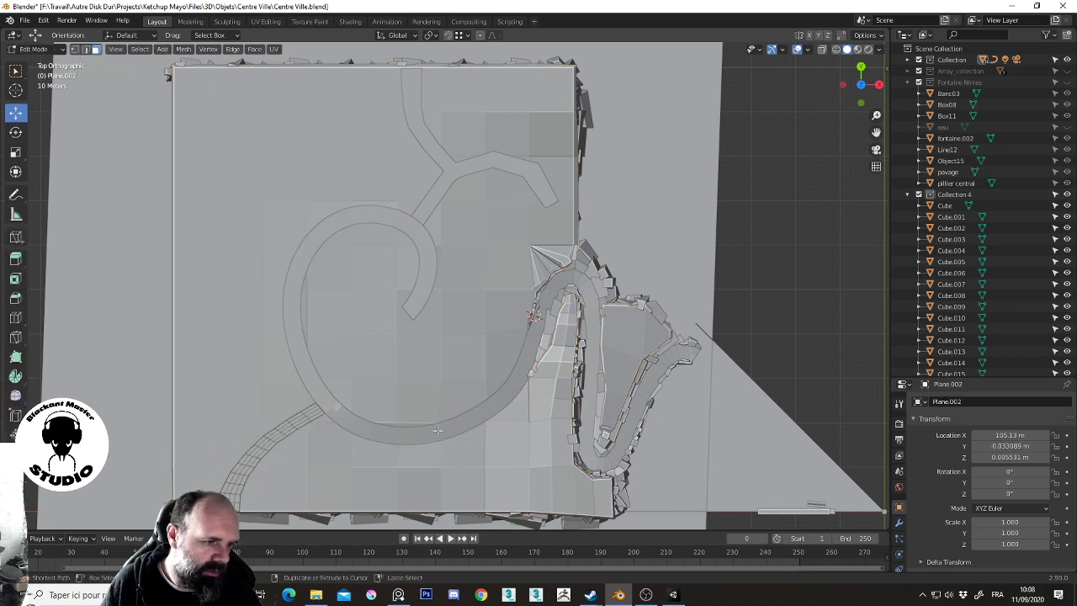
{"action": "key", "text": "Tab"}
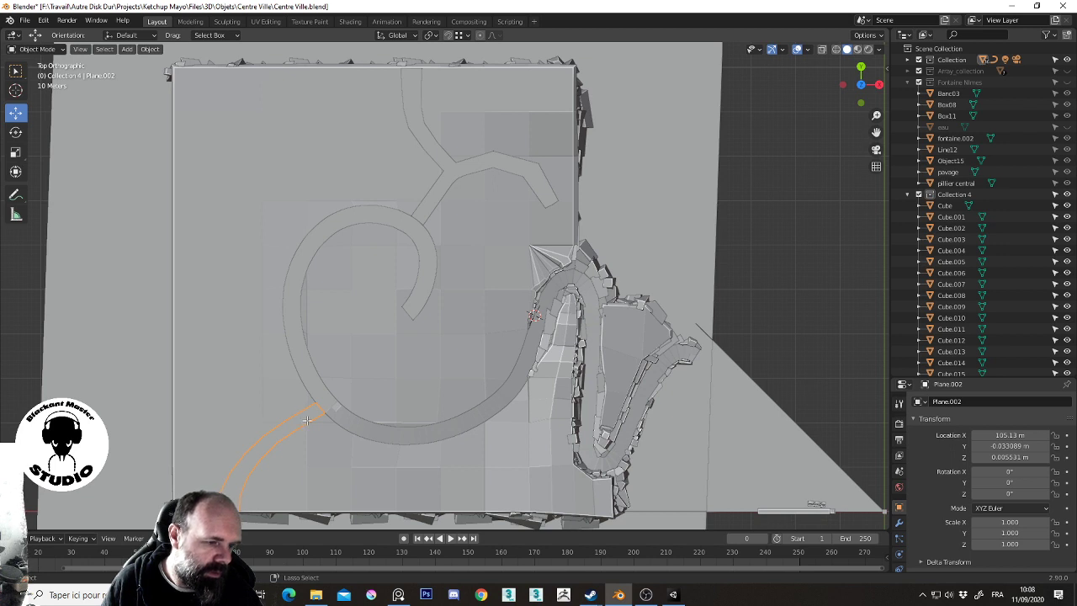
{"action": "key", "text": "Tab"}
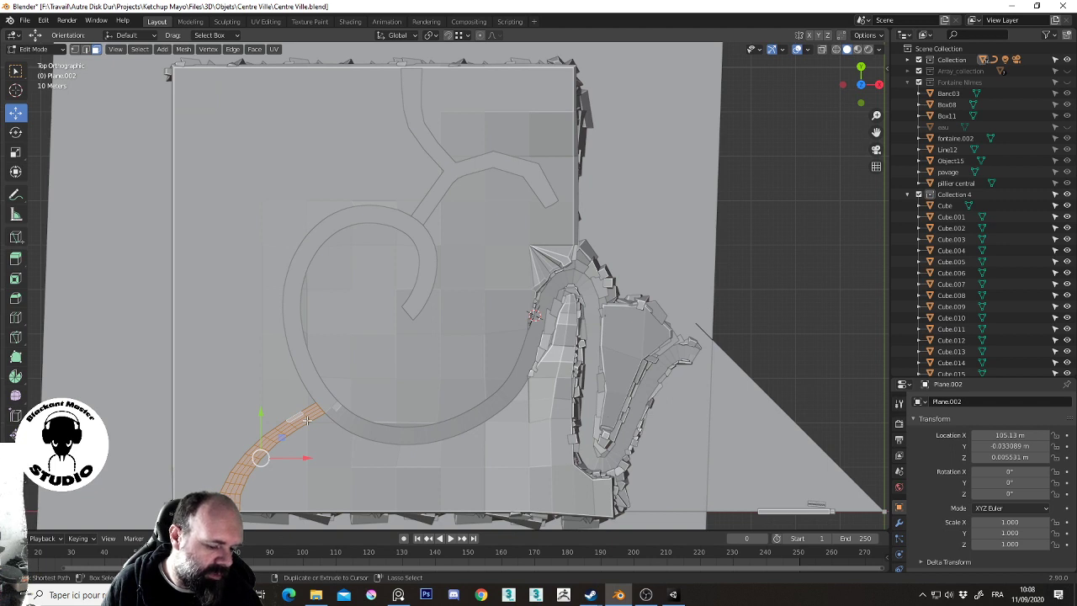
{"action": "key", "text": "Tab"}
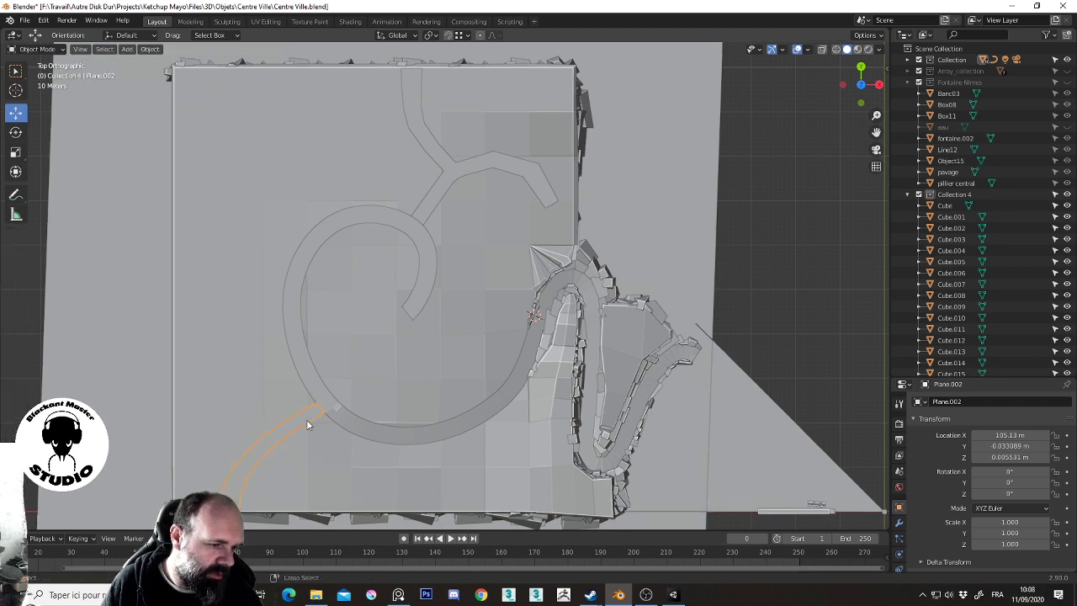
{"action": "key", "text": "Tab"}
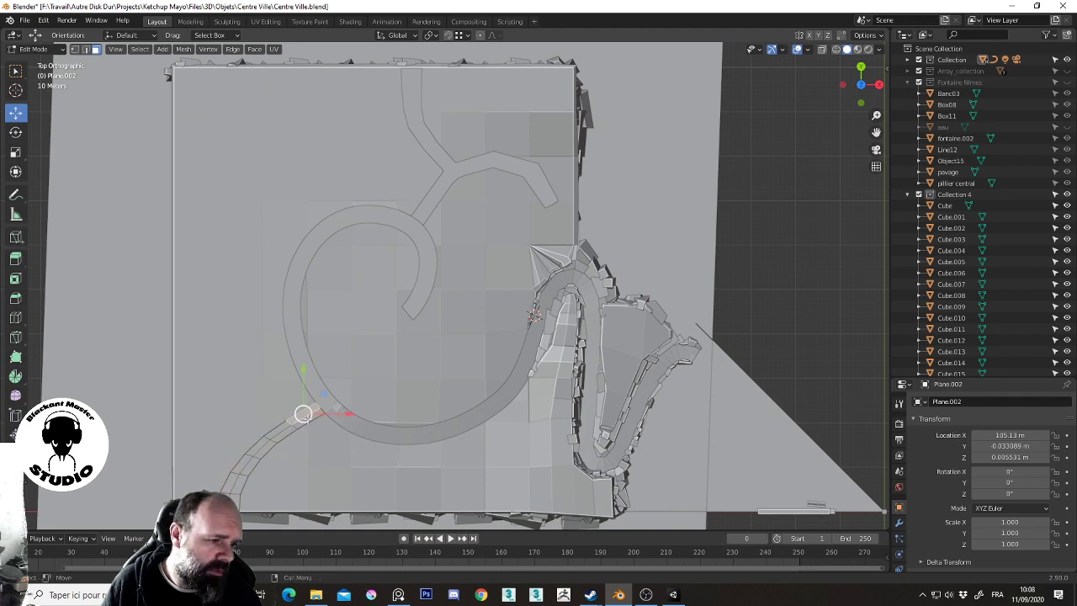
{"action": "key", "text": "Tab"}
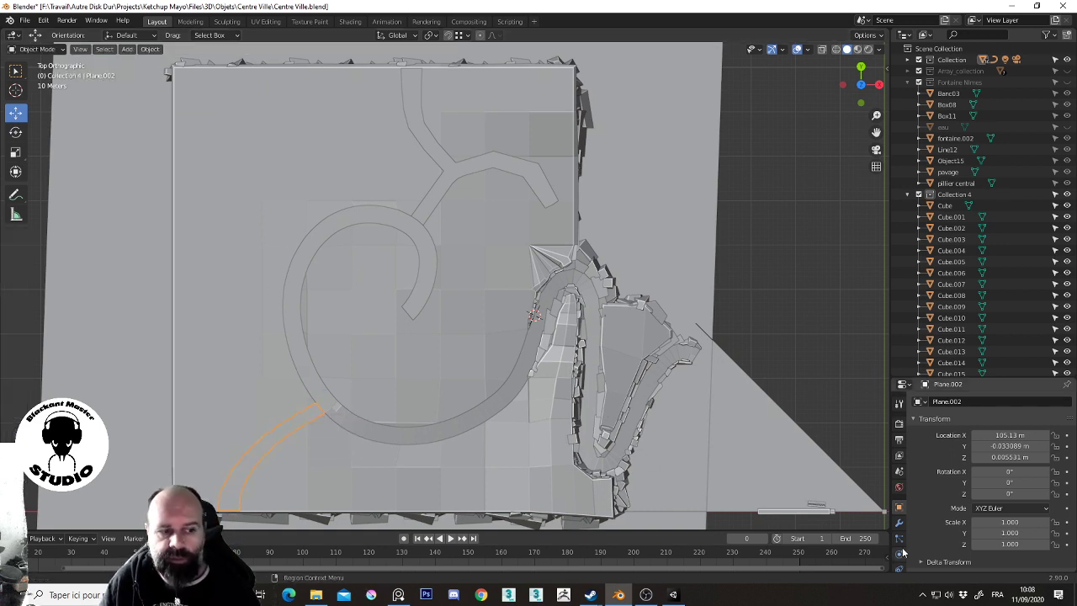
{"action": "left_click", "coordinate": [899, 522]}
Add a Simple Subdivision Surface modifier to Plane.002 and switch to wireframe shading
{"action": "left_click", "coordinate": [954, 401]}
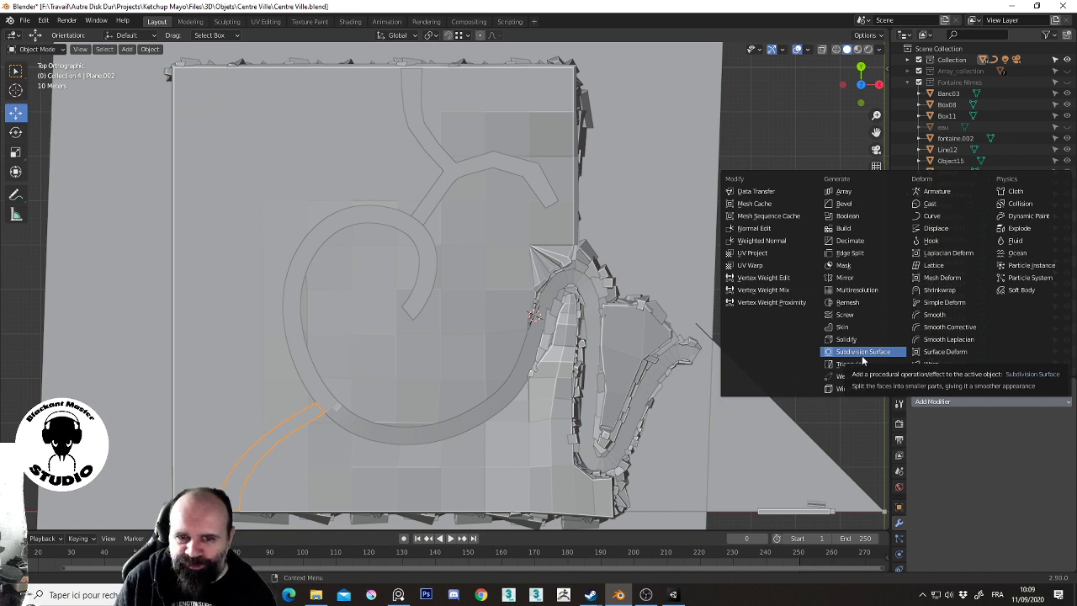
{"action": "left_click", "coordinate": [861, 352]}
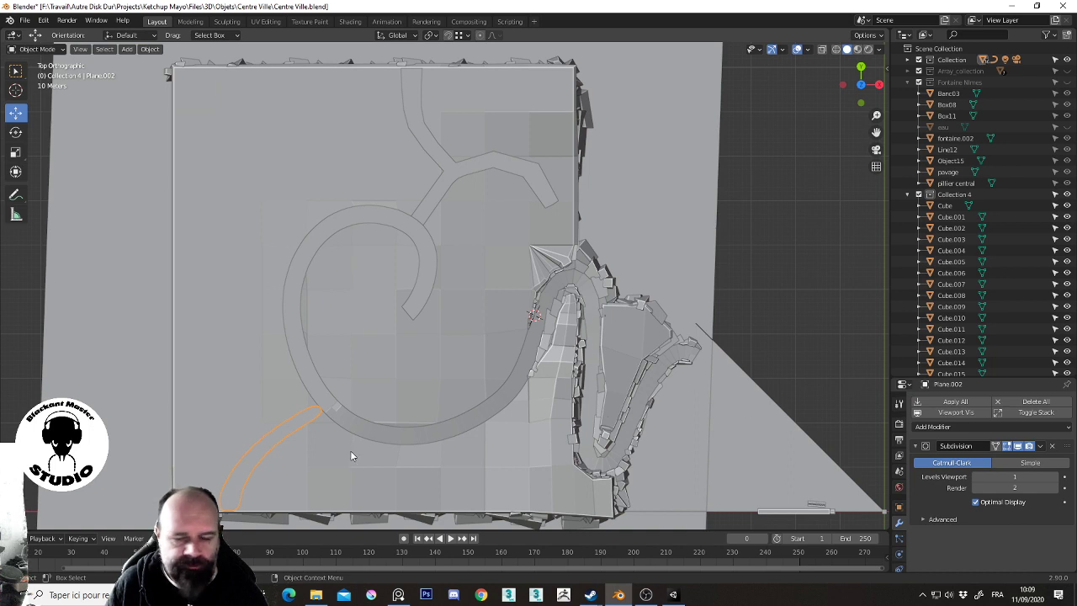
{"action": "left_click", "coordinate": [1032, 464]}
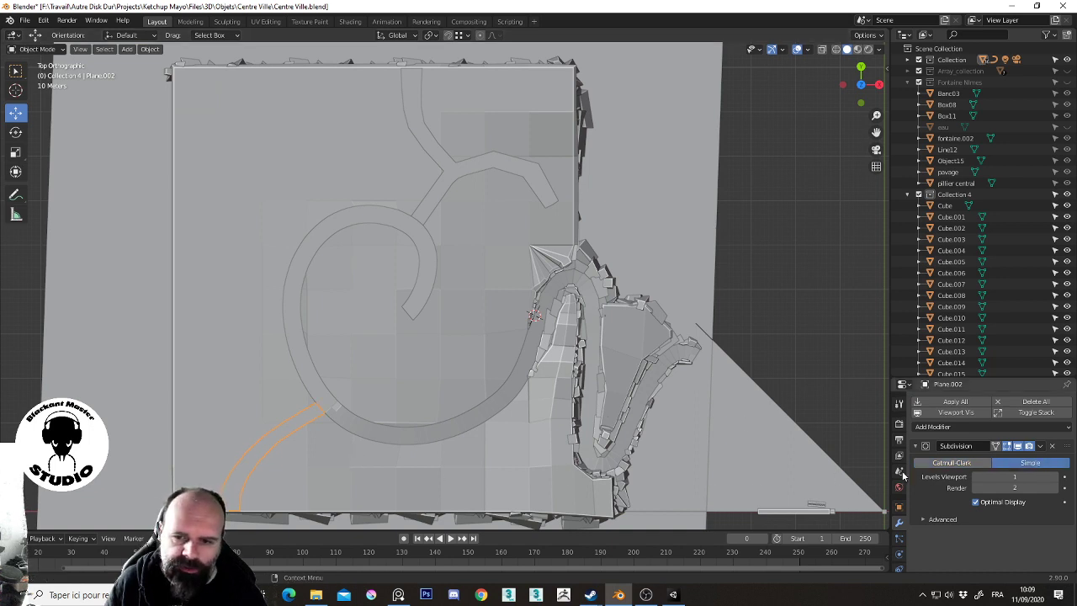
{"action": "key", "text": "Tab"}
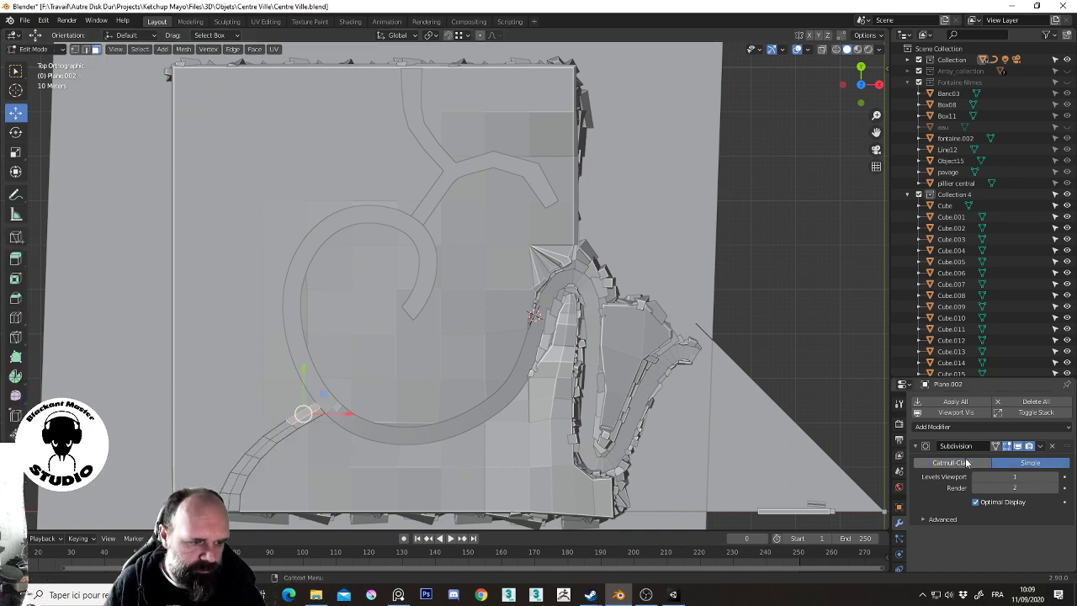
{"action": "key", "text": "Tab"}
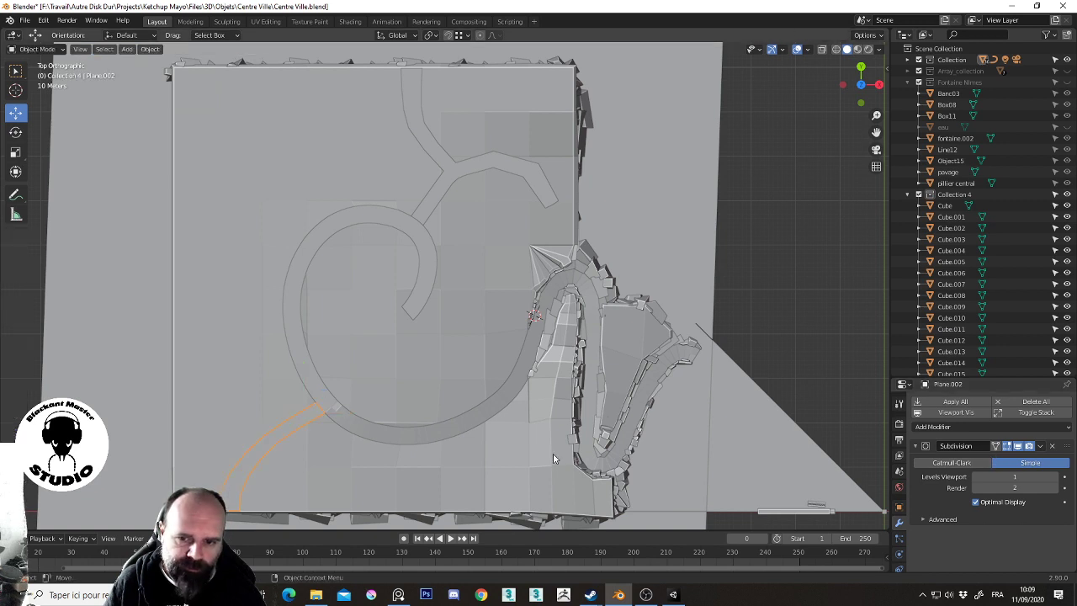
{"action": "left_click", "coordinate": [838, 50]}
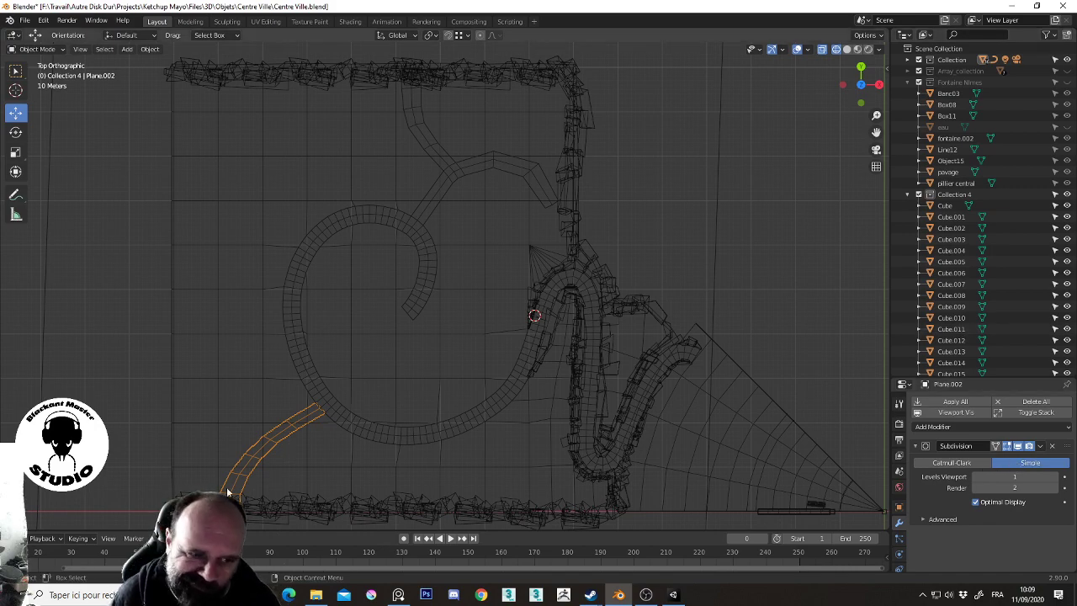
Zoom in on the short curved path, set its viewport subdivision level to 2, and show all edges
{"action": "scroll", "coordinate": [488, 395], "scroll_direction": "up", "scroll_amount": 2}
{"action": "scroll", "coordinate": [573, 327], "scroll_direction": "up", "scroll_amount": 2}
{"action": "middle_click_drag", "start_coordinate": [589, 328], "coordinate": [494, 160], "text": "shift"}
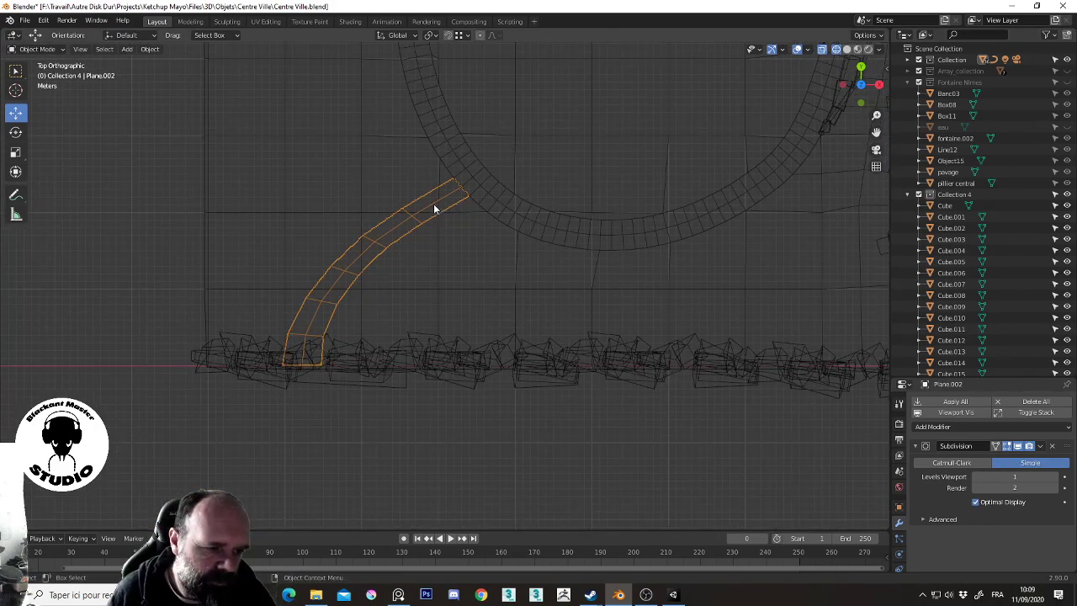
{"action": "scroll", "coordinate": [417, 183], "scroll_direction": "up", "scroll_amount": 1}
{"action": "scroll", "coordinate": [417, 178], "scroll_direction": "up", "scroll_amount": 1}
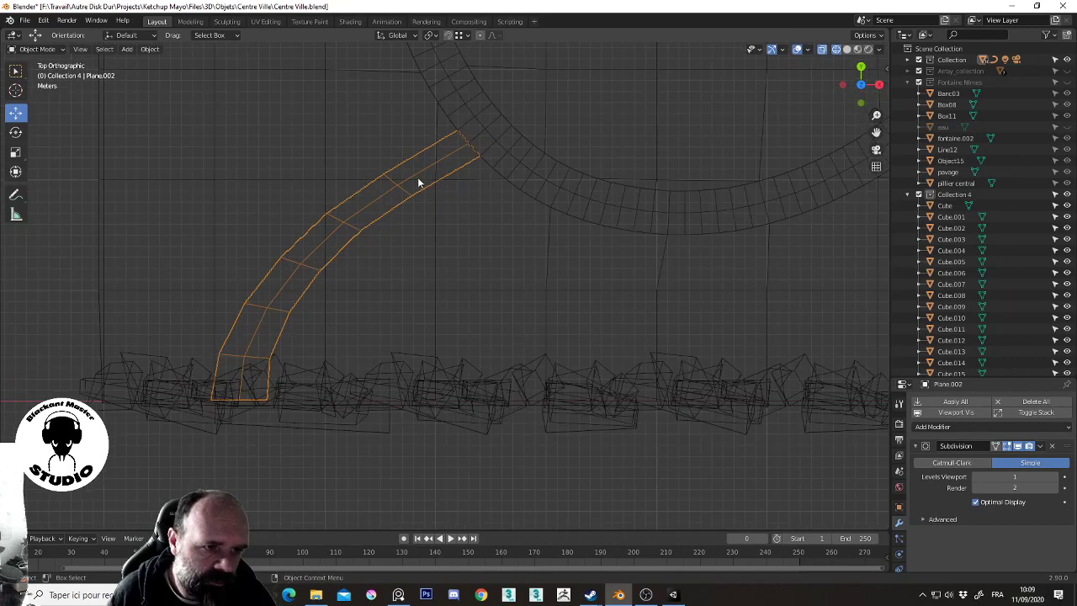
{"action": "left_click", "coordinate": [1057, 478]}
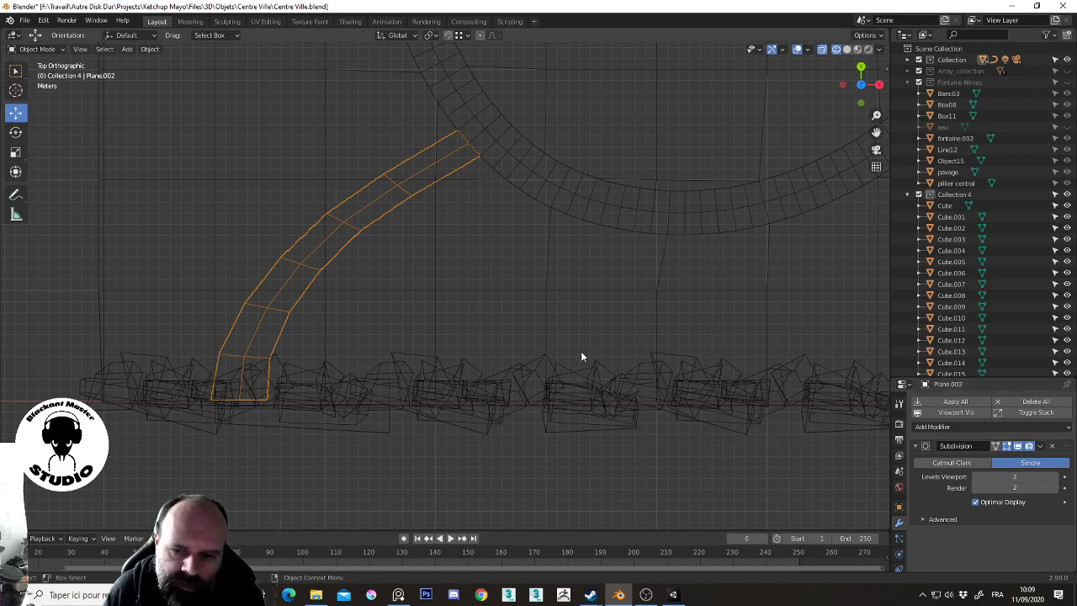
{"action": "left_click", "coordinate": [976, 502]}
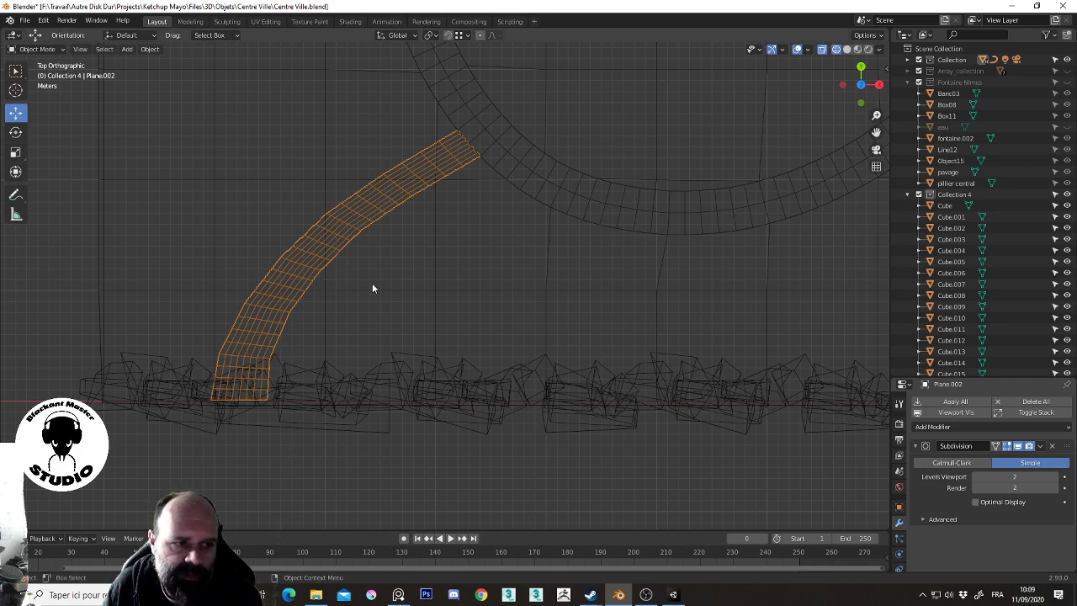
Compare Simple and Catmull-Clark, enable crease support, and settle on Catmull-Clark at viewport level 2
{"action": "left_click", "coordinate": [968, 464]}
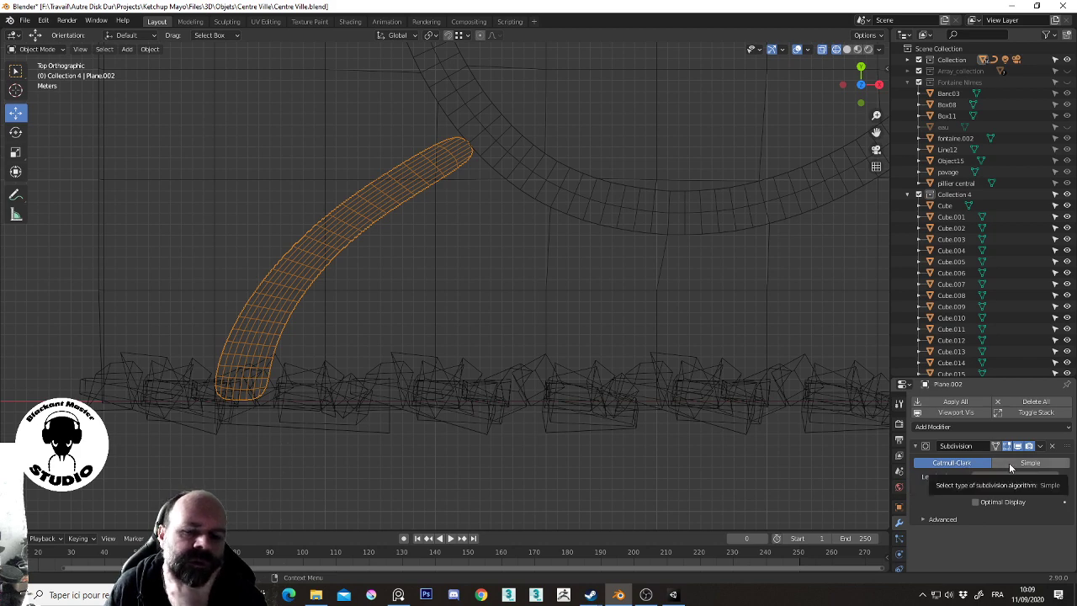
{"action": "left_click", "coordinate": [1009, 463]}
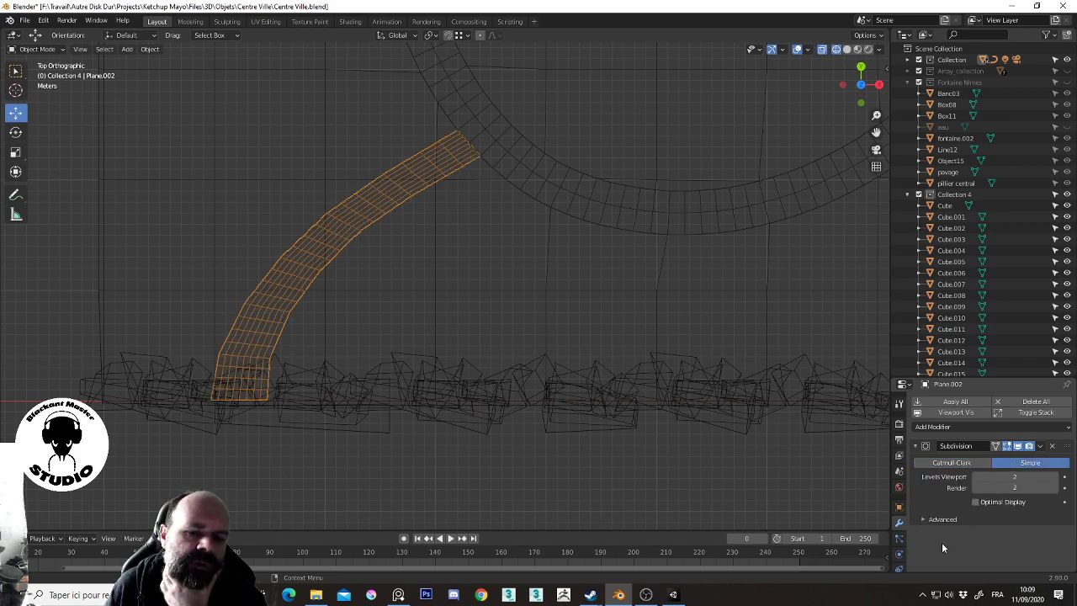
{"action": "left_click", "coordinate": [924, 521]}
{"action": "scroll", "coordinate": [923, 521], "scroll_direction": "down", "scroll_amount": 1}
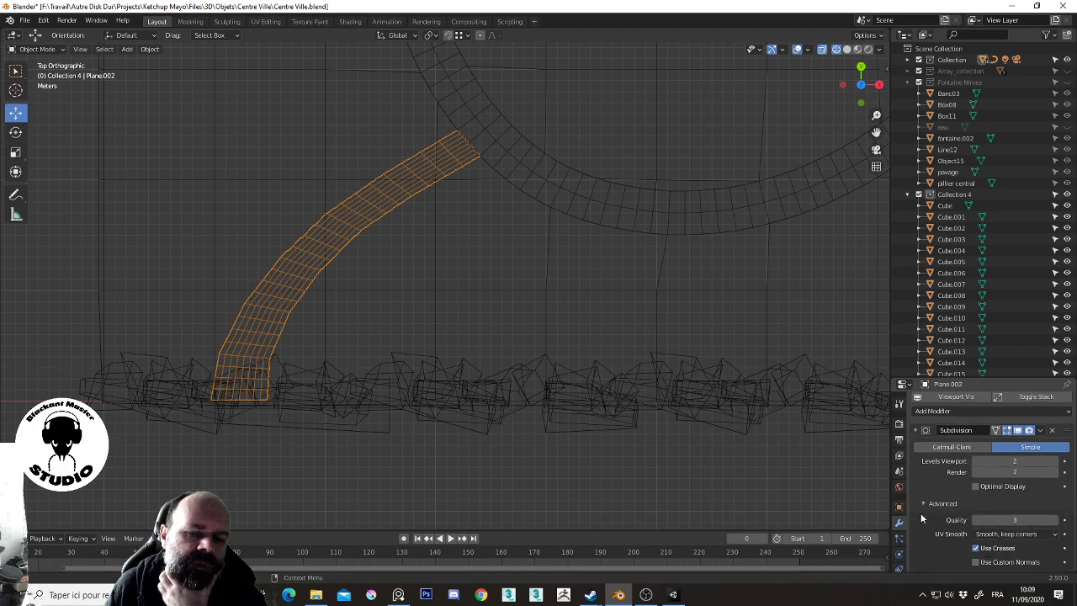
{"action": "left_click", "coordinate": [976, 549]}
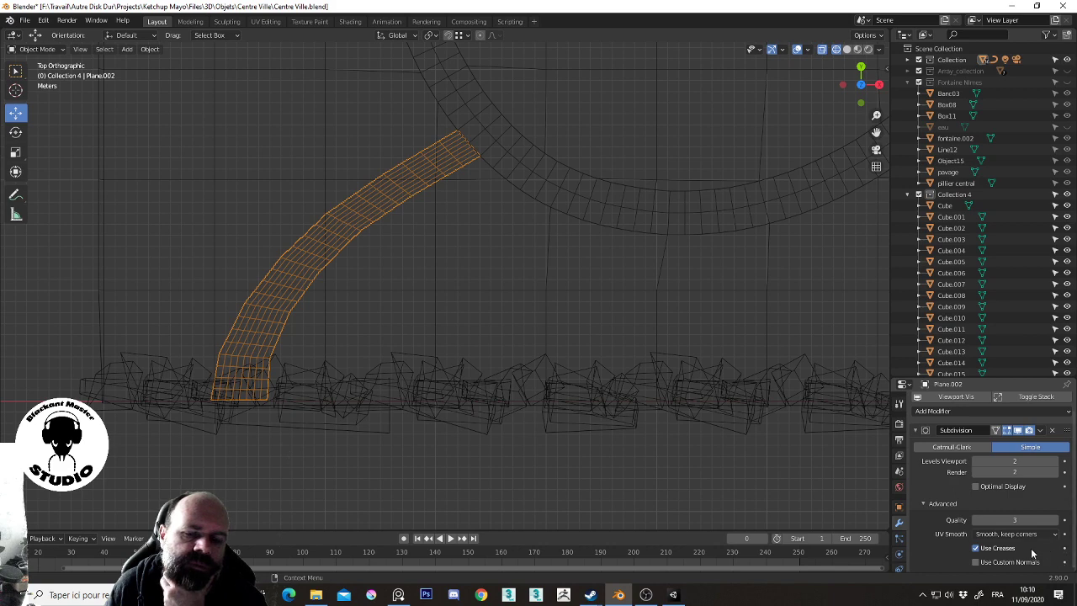
{"action": "left_click", "coordinate": [1000, 486]}
{"action": "left_click", "coordinate": [999, 486]}
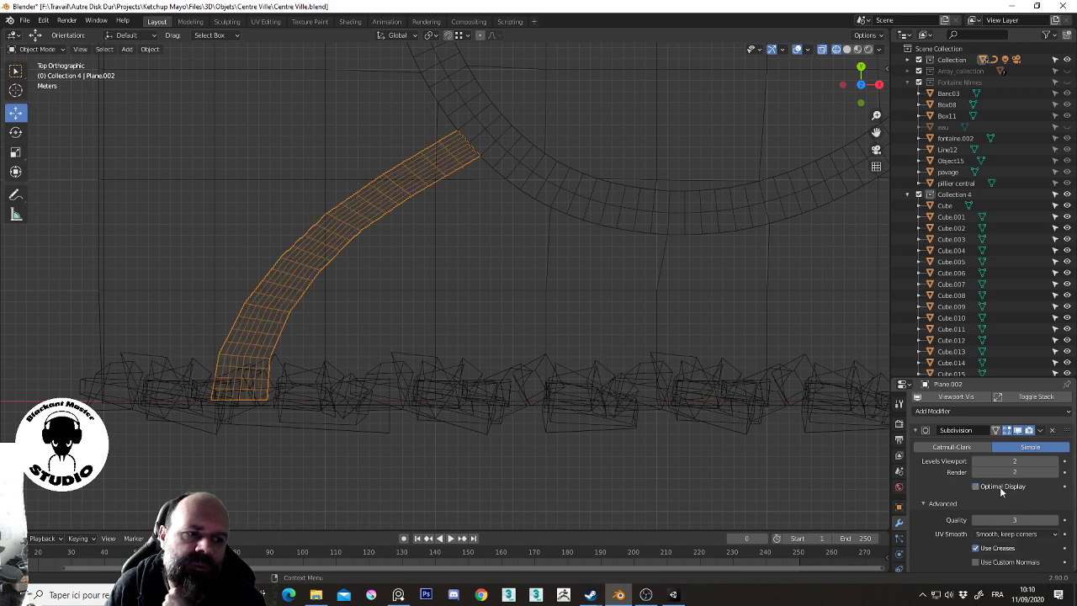
{"action": "left_click", "coordinate": [999, 487]}
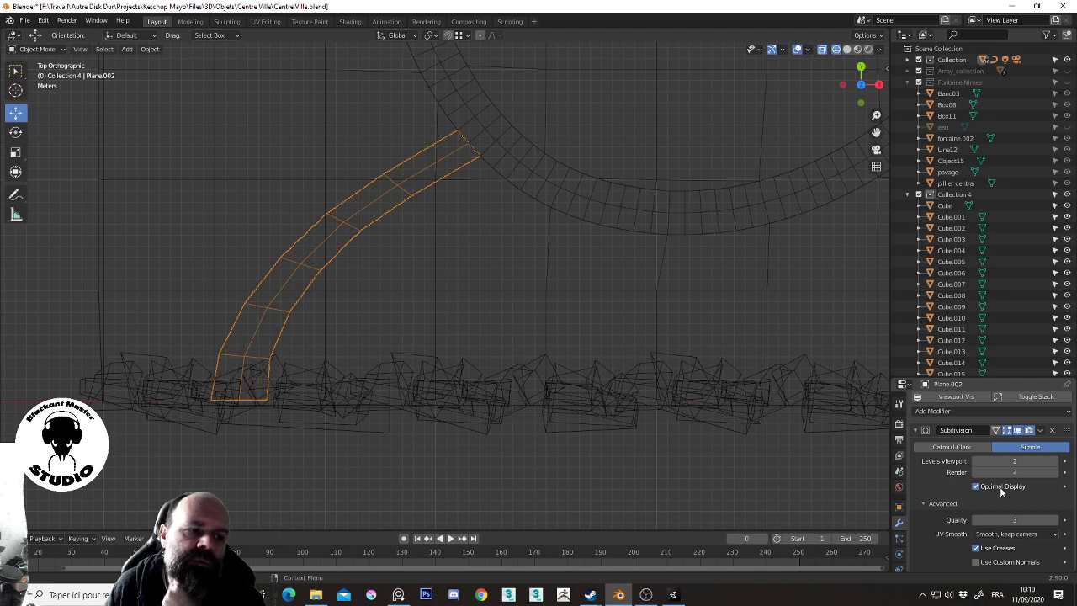
{"action": "left_click", "coordinate": [999, 486]}
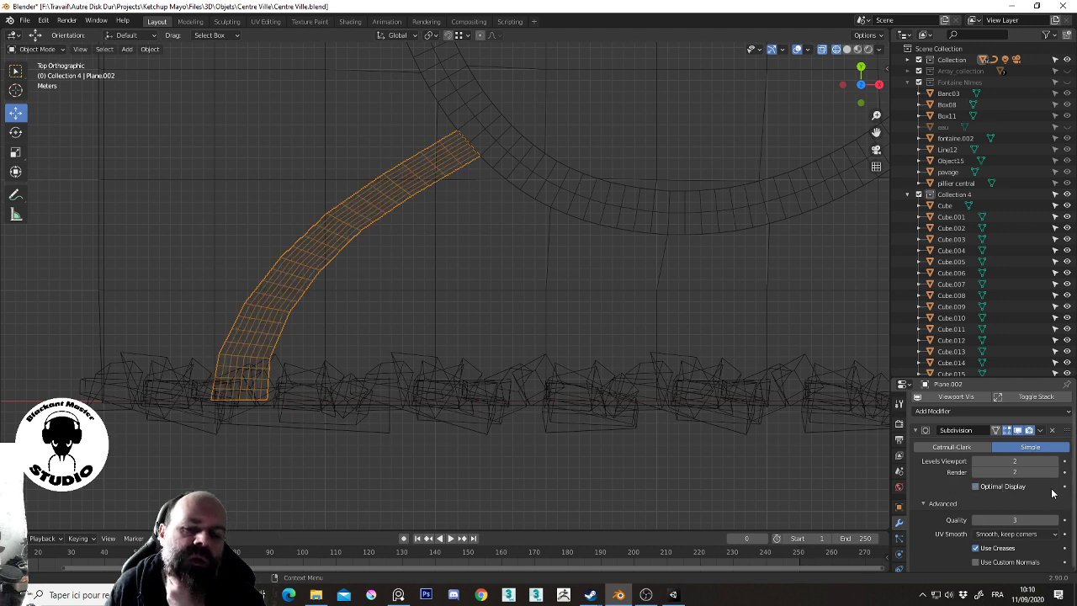
{"action": "left_click", "coordinate": [973, 450]}
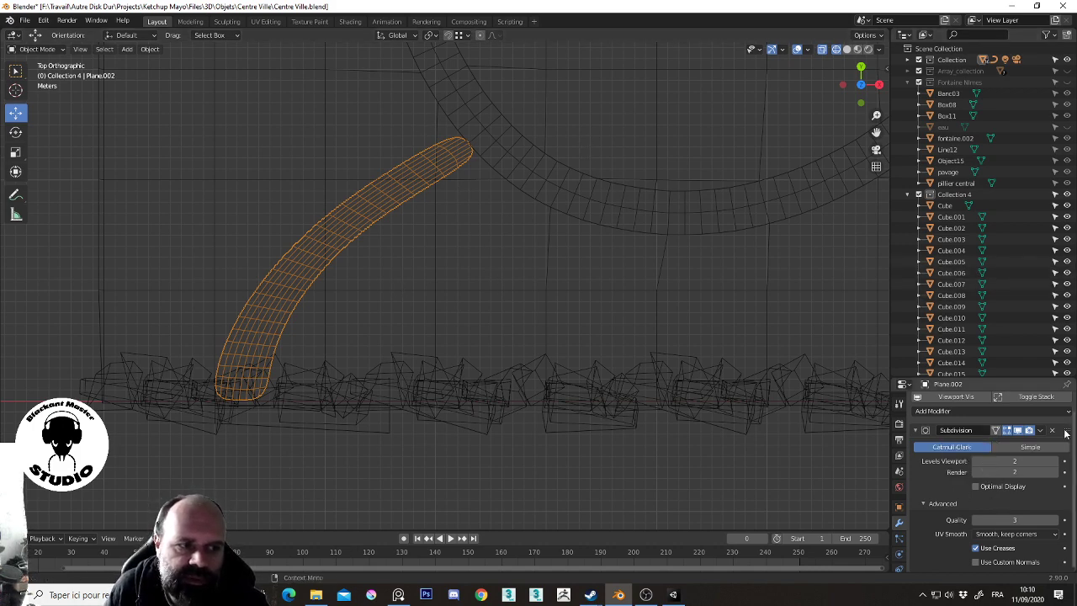
{"action": "left_click", "coordinate": [977, 461]}
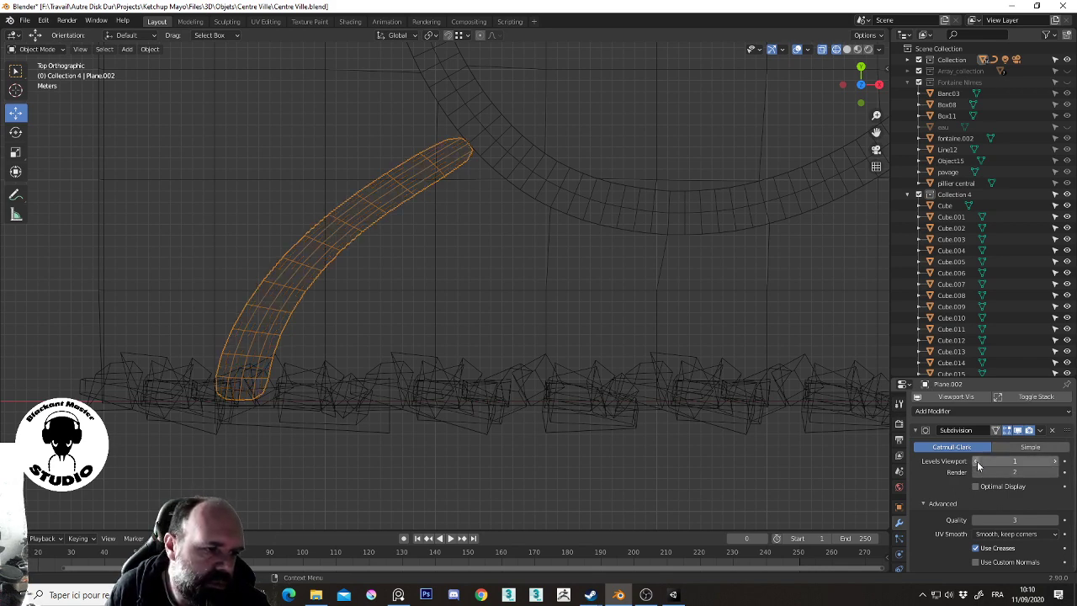
{"action": "left_click", "coordinate": [1056, 462]}
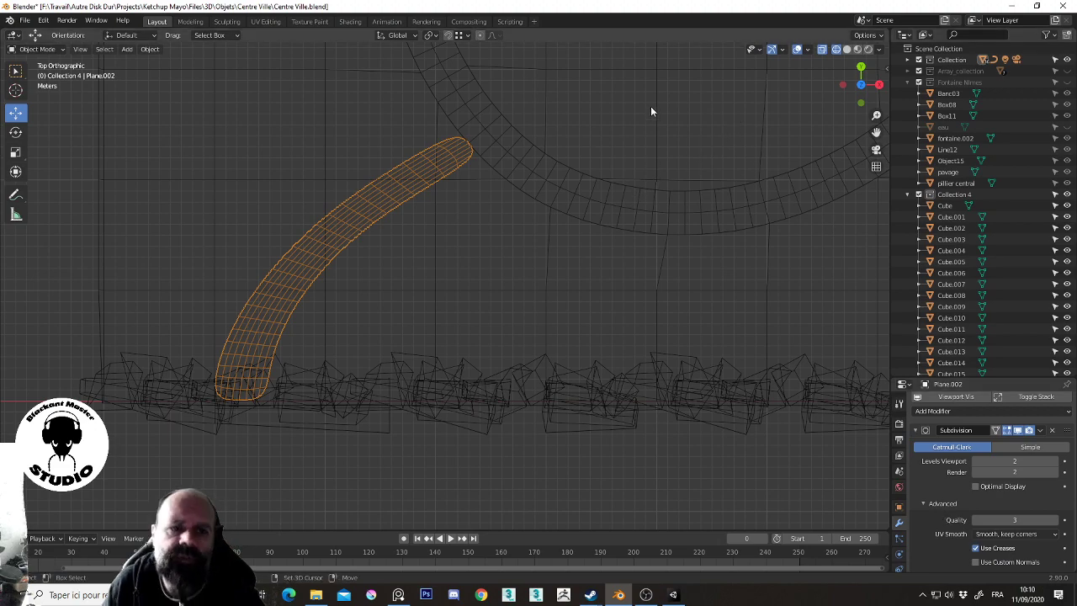
Select the forked path Plane.001 to give it a new modifier
{"action": "scroll", "coordinate": [639, 126], "scroll_direction": "up", "scroll_amount": 3}
{"action": "scroll", "coordinate": [606, 252], "scroll_direction": "up", "scroll_amount": 3}
{"action": "scroll", "coordinate": [579, 302], "scroll_direction": "up", "scroll_amount": 2}
{"action": "scroll", "coordinate": [564, 240], "scroll_direction": "down", "scroll_amount": 2}
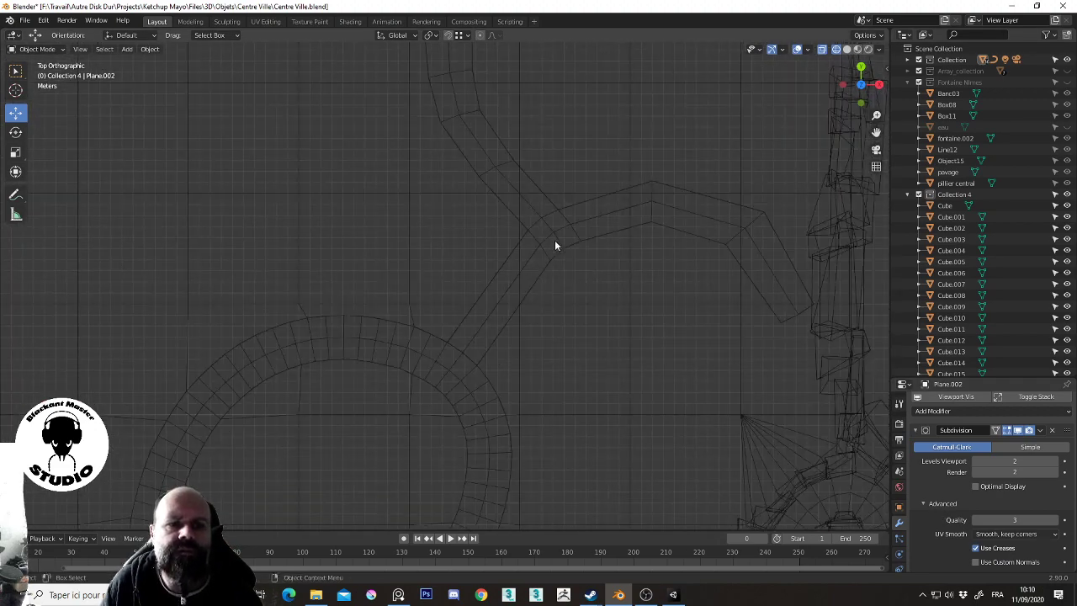
{"action": "left_click", "coordinate": [555, 241]}
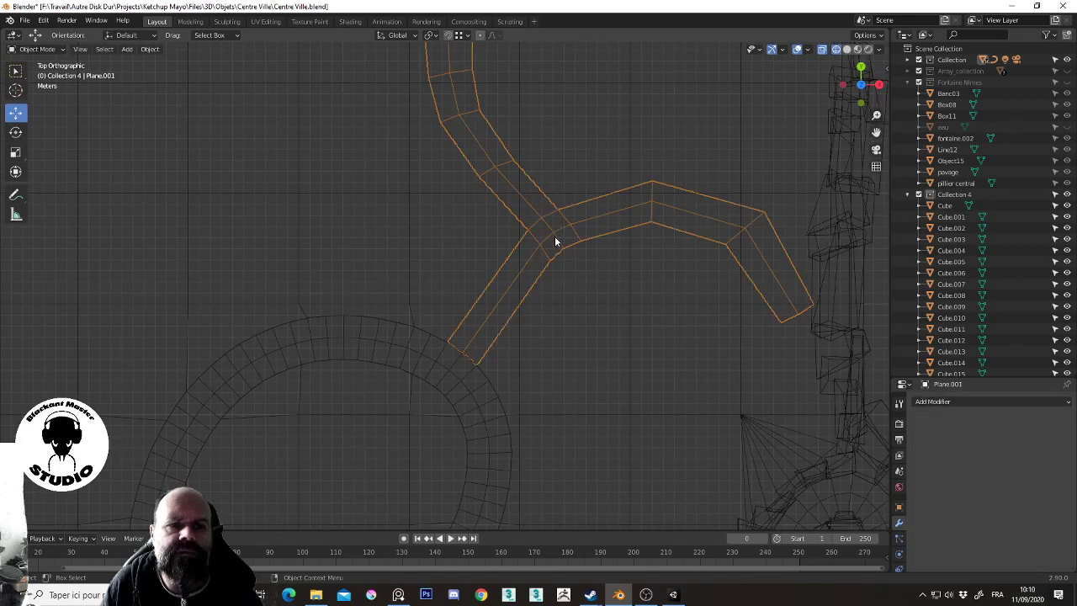
{"action": "left_click", "coordinate": [960, 402]}
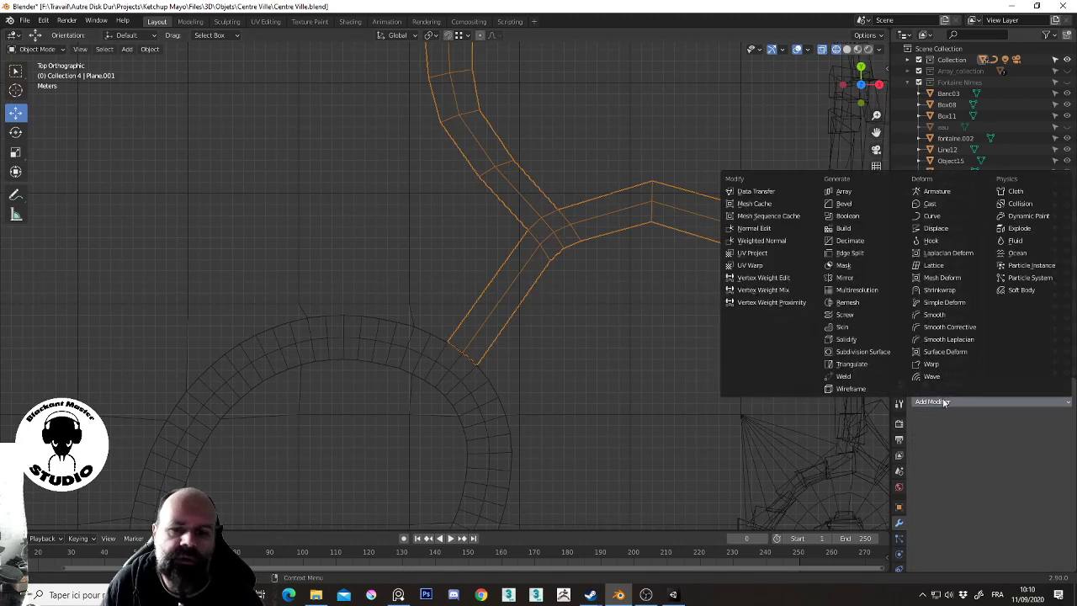
Replace a mistakenly added Multiresolution modifier on Plane.001 with a Subdivision Surface modifier
{"action": "left_click", "coordinate": [857, 291]}
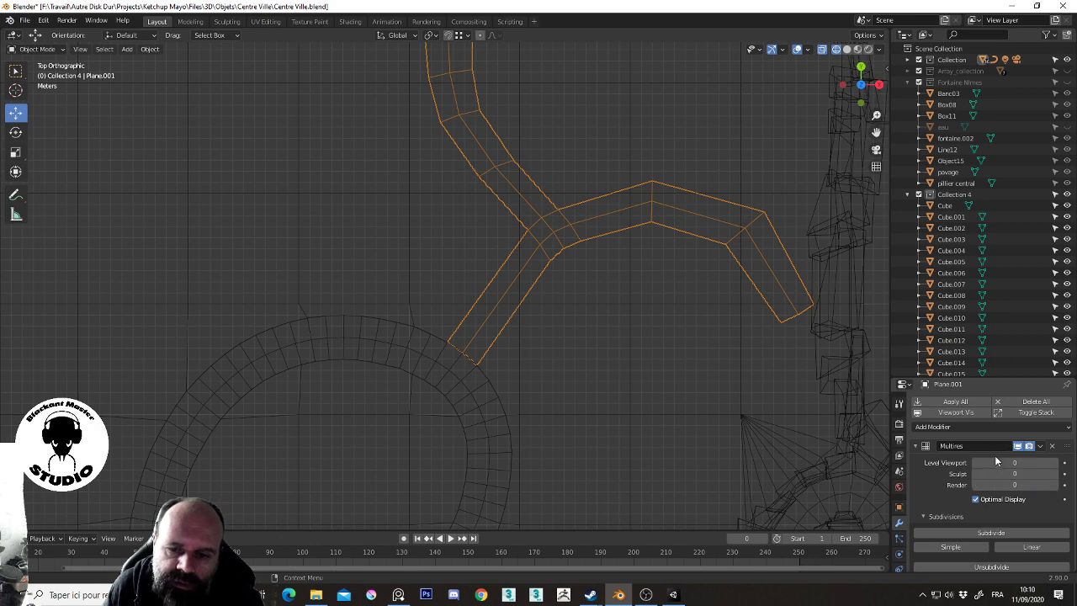
{"action": "left_click", "coordinate": [1052, 446]}
{"action": "left_click", "coordinate": [982, 402]}
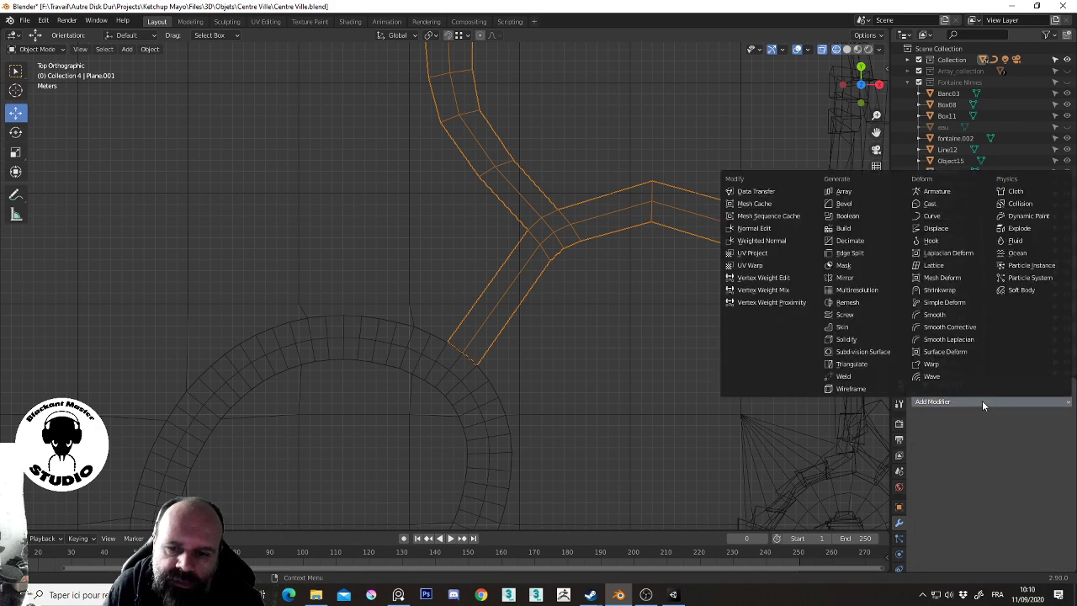
{"action": "left_click", "coordinate": [857, 352]}
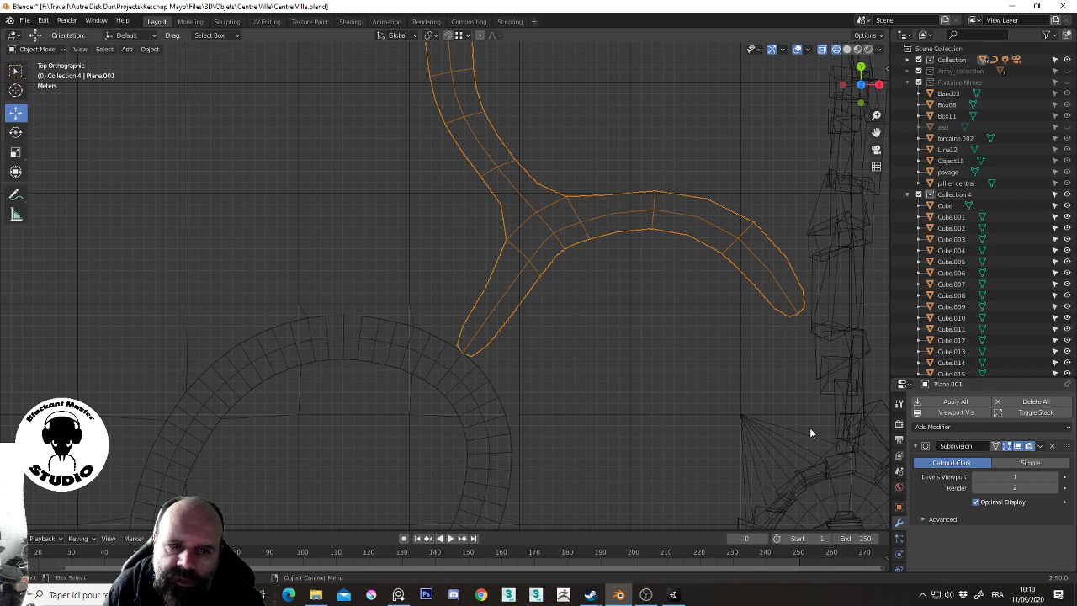
Set Plane.001's Subdivision modifier to Catmull-Clark at viewport level 2 with Optimal Display off
{"action": "key", "text": "Tab"}
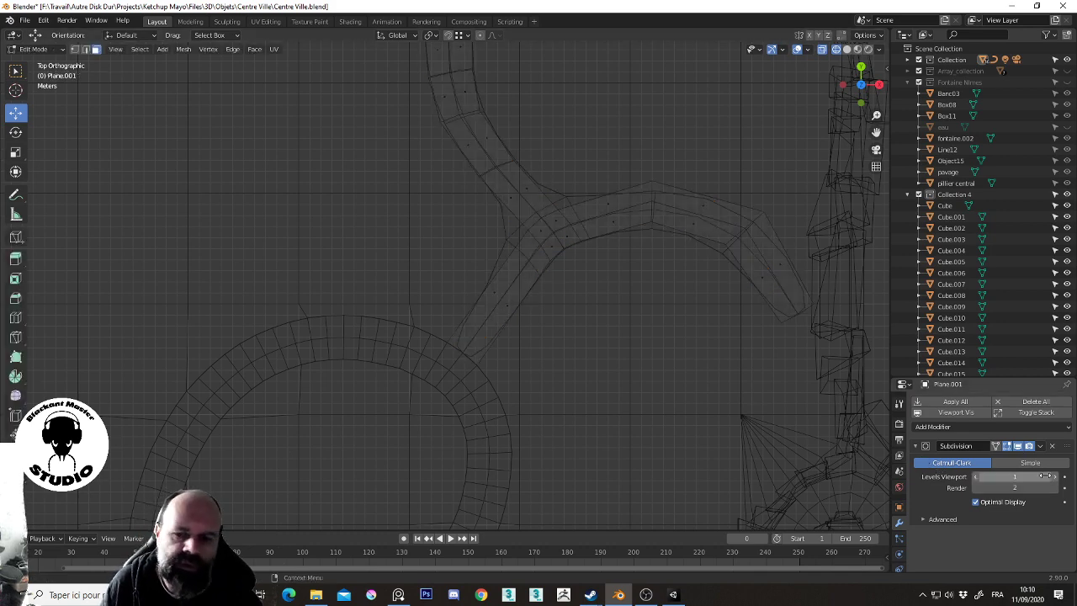
{"action": "left_click", "coordinate": [1055, 477]}
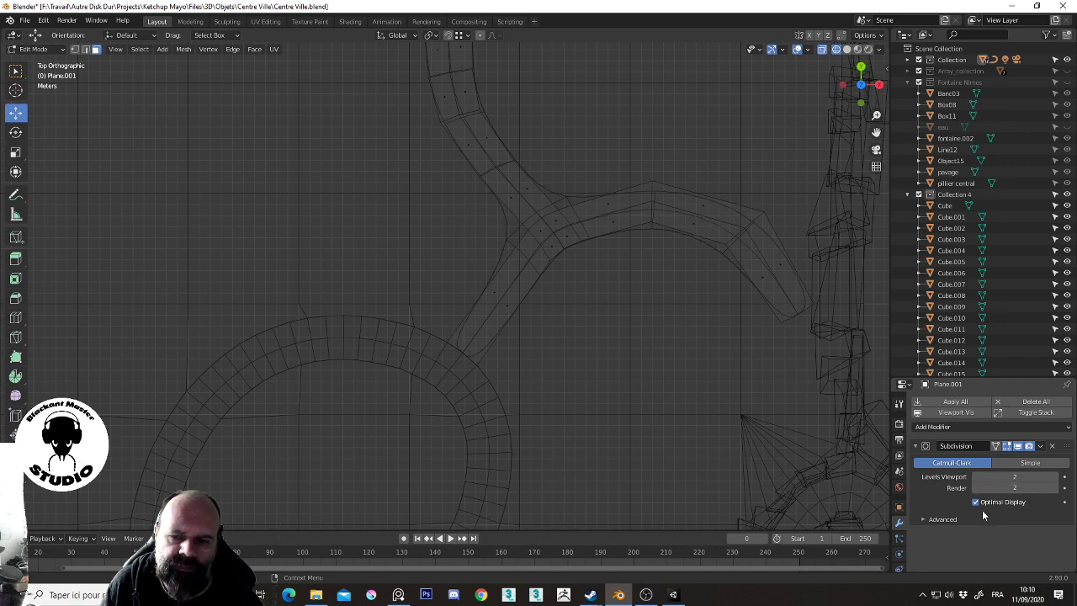
{"action": "left_click", "coordinate": [923, 520]}
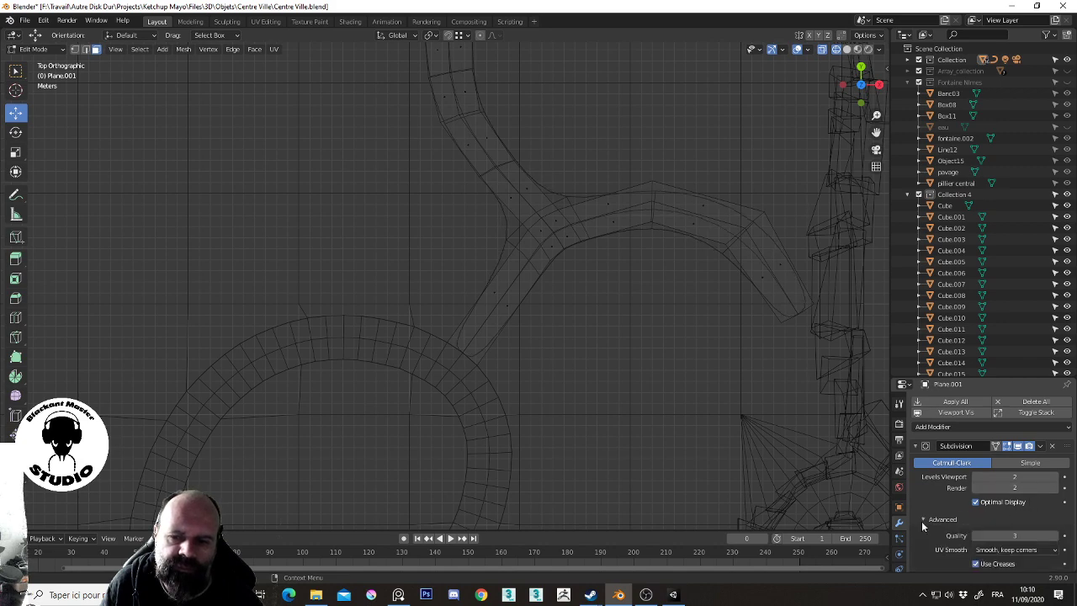
{"action": "left_click", "coordinate": [1006, 461]}
{"action": "left_click", "coordinate": [966, 467]}
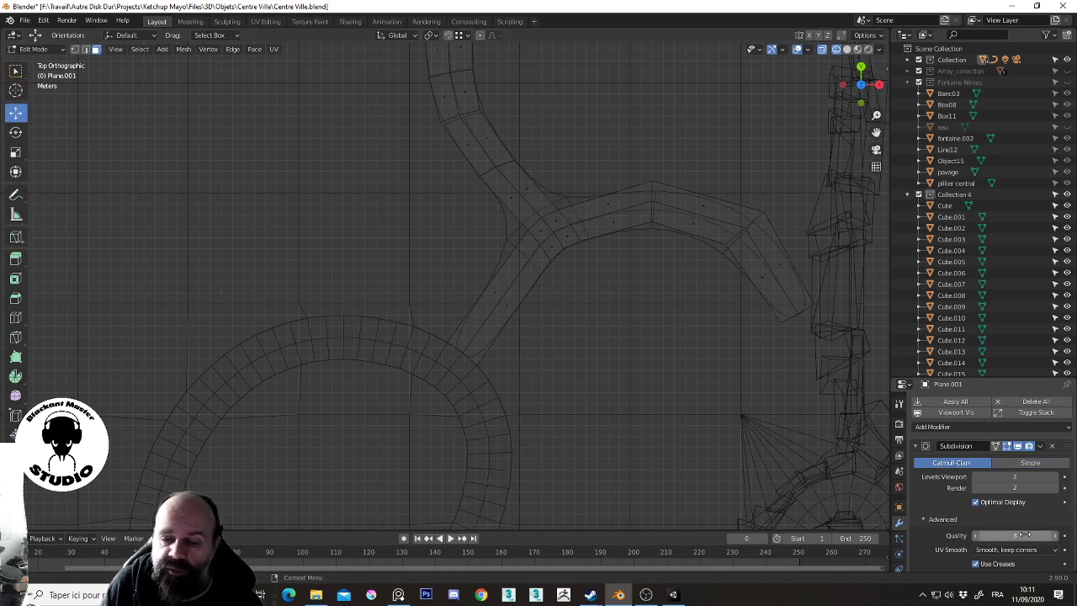
{"action": "left_click", "coordinate": [977, 502]}
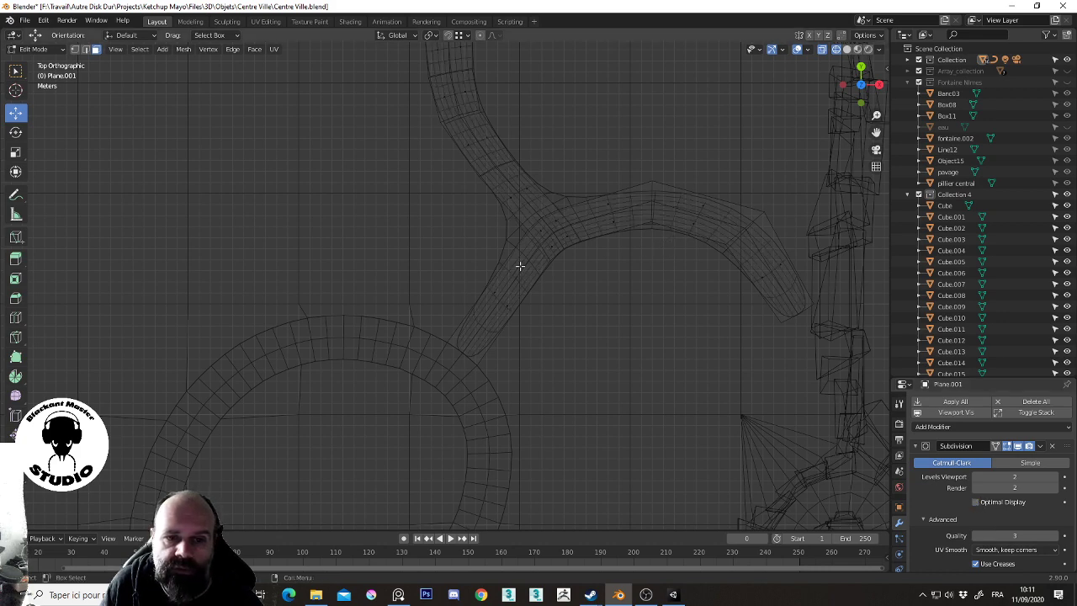
{"action": "key", "text": "Tab"}
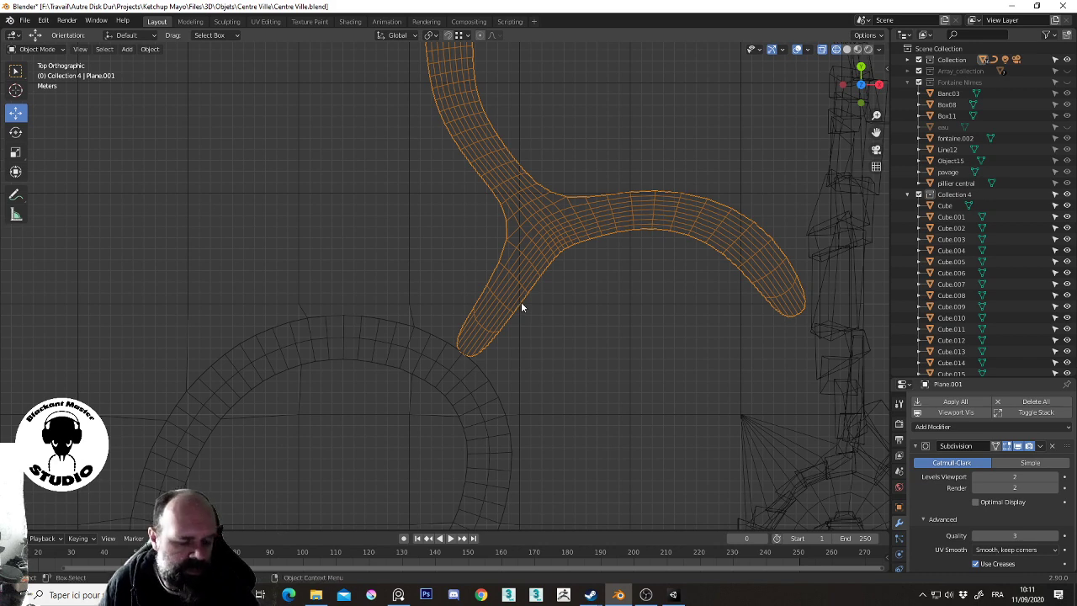
Add two loop cuts across the Y walkway's lower arm
{"action": "key", "text": "Tab"}
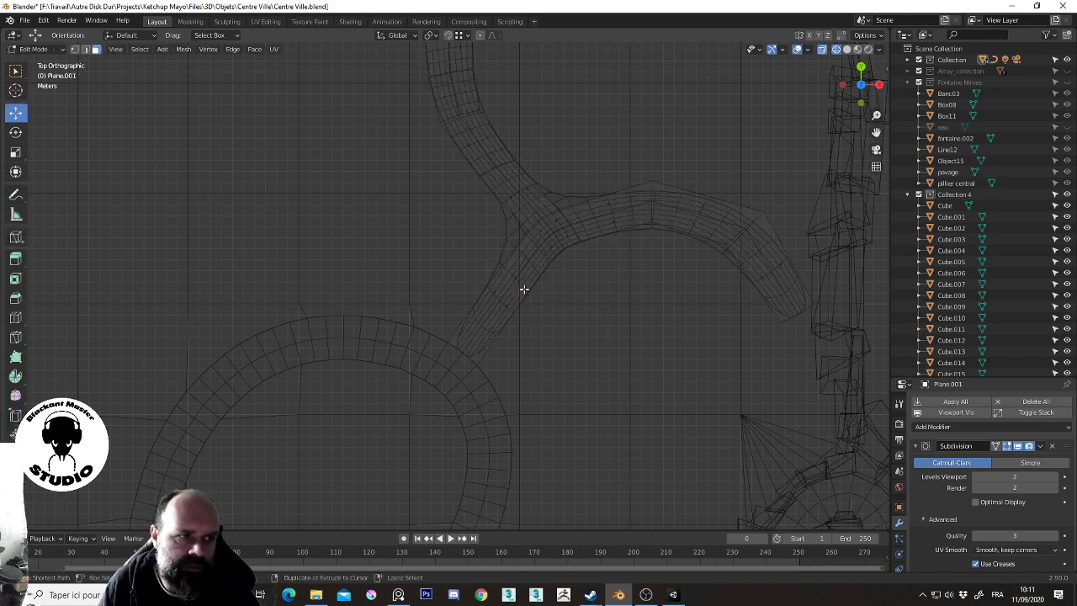
{"action": "key", "text": "ctrl+r"}
{"action": "scroll", "coordinate": [524, 290], "scroll_direction": "up", "scroll_amount": 1}
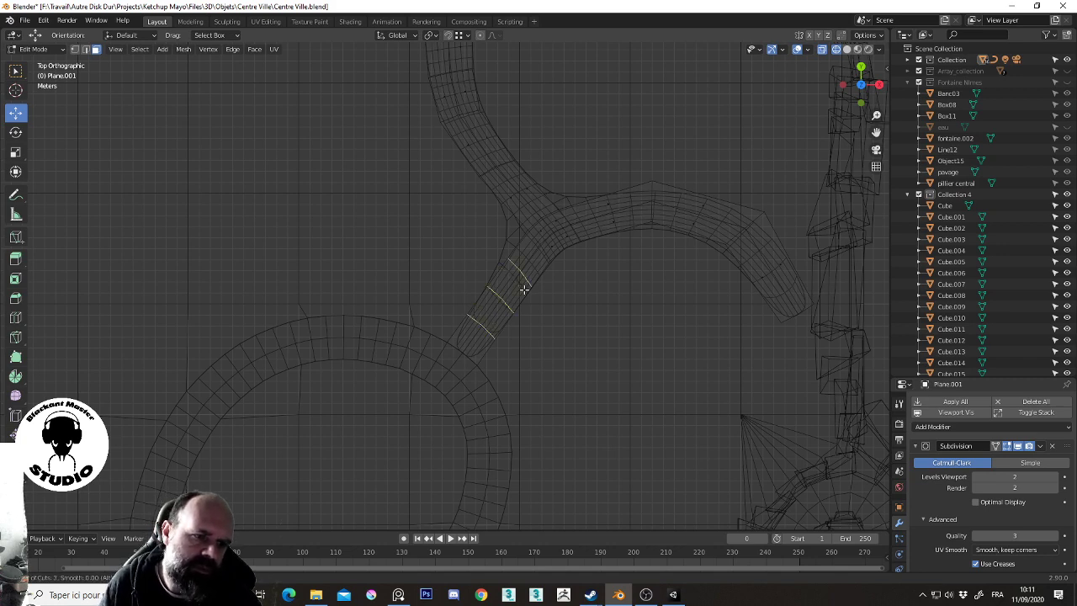
{"action": "left_click", "coordinate": [525, 287]}
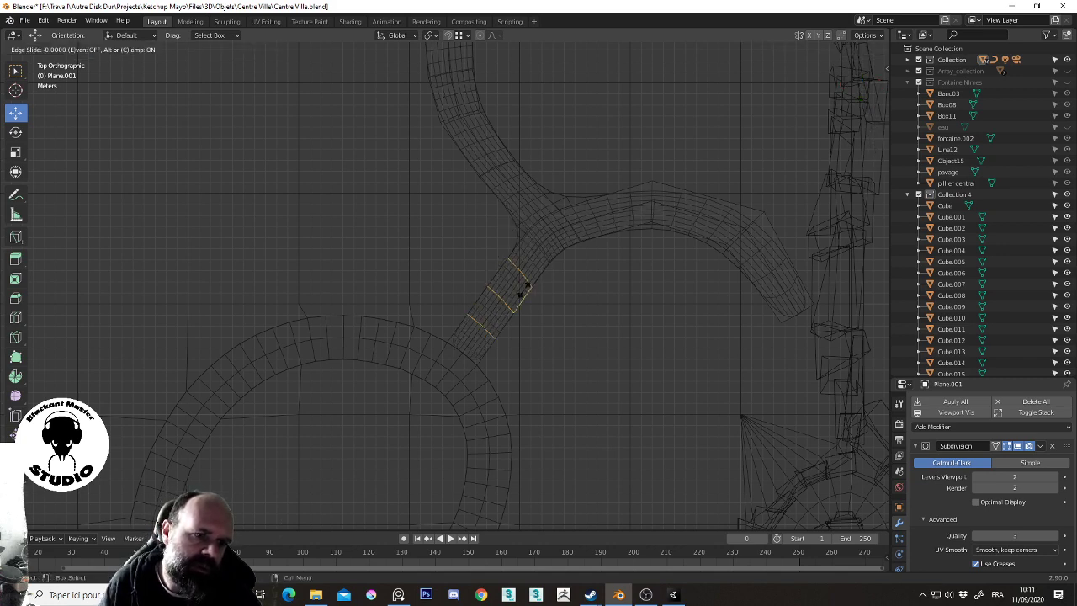
{"action": "left_click", "coordinate": [525, 287]}
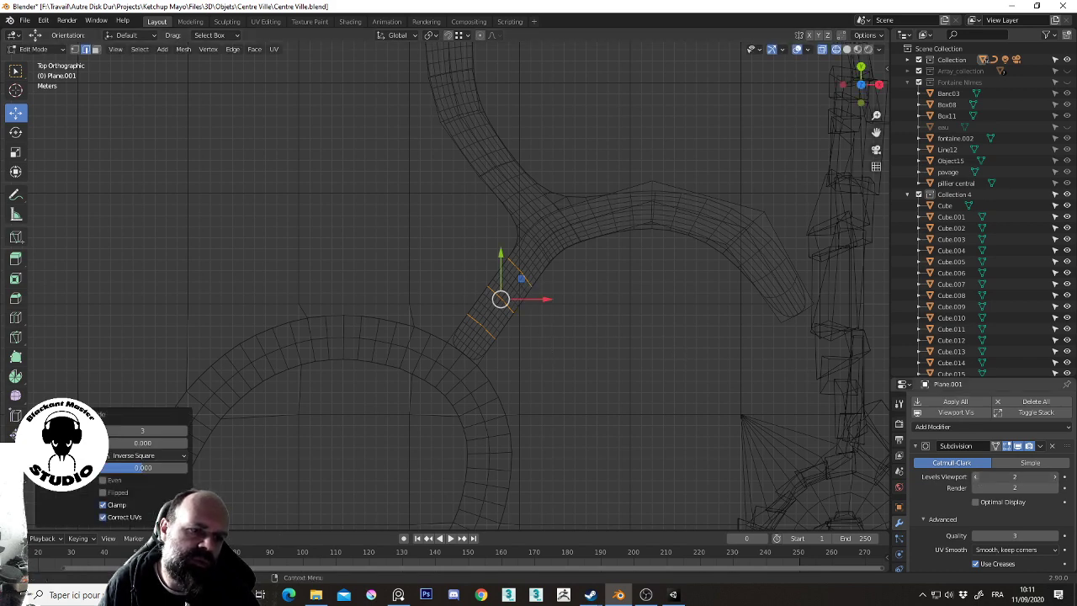
Lower viewport subdivision to 1 and bevel two right-arm edges by 1.83 m
{"action": "left_click", "coordinate": [977, 478]}
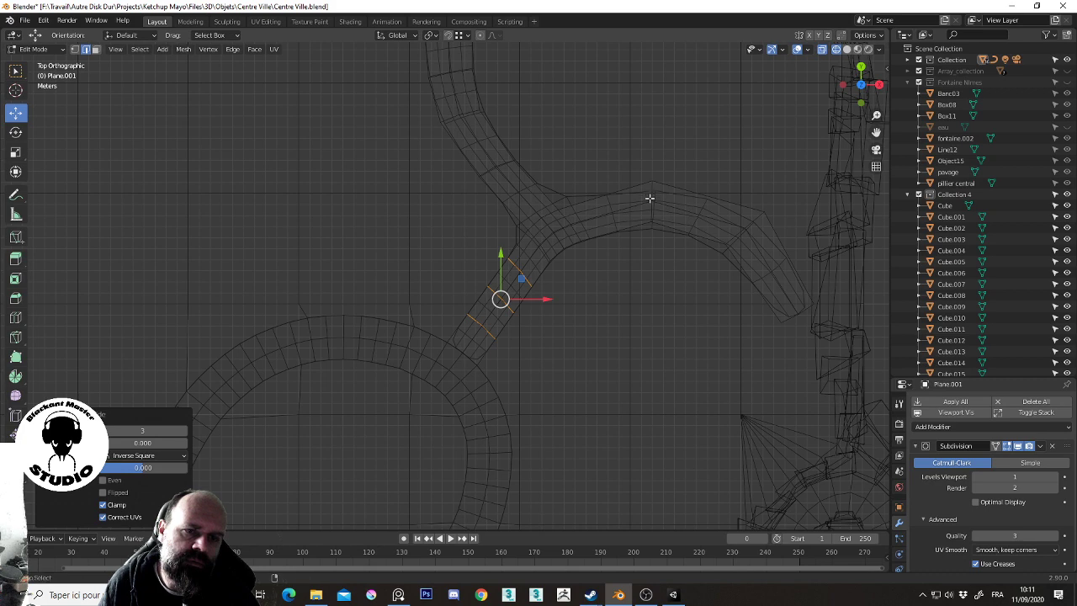
{"action": "left_click", "coordinate": [649, 199]}
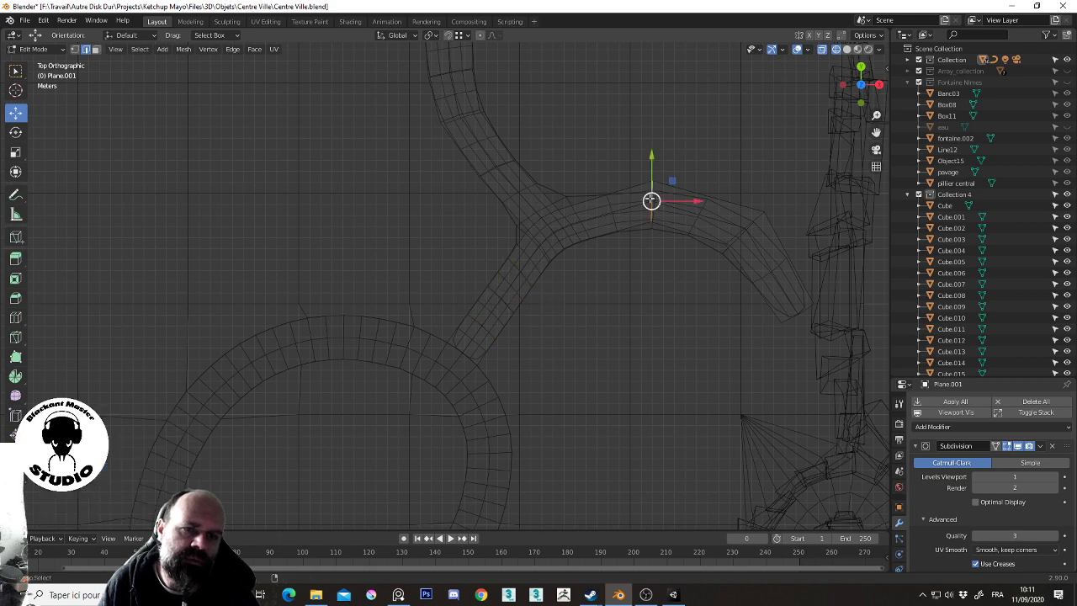
{"action": "left_click", "coordinate": [737, 235], "text": "shift"}
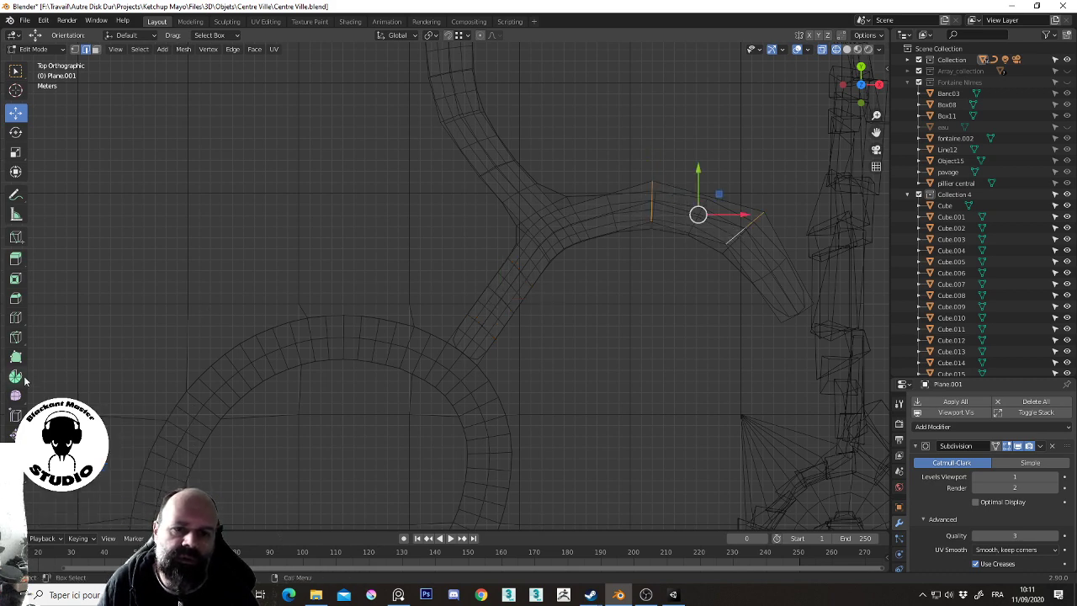
{"action": "left_click", "coordinate": [15, 297]}
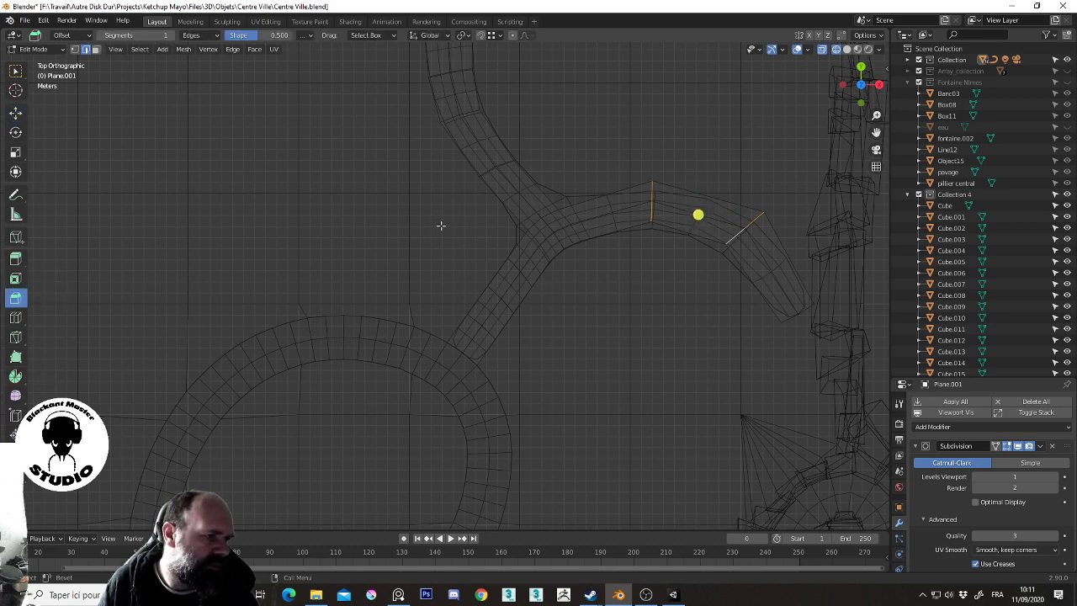
{"action": "mouse_move", "coordinate": [710, 217]}
{"action": "left_mouse_down"}
{"action": "mouse_move", "coordinate": [697, 174]}
{"action": "mouse_move", "coordinate": [698, 189]}
{"action": "left_mouse_up"}
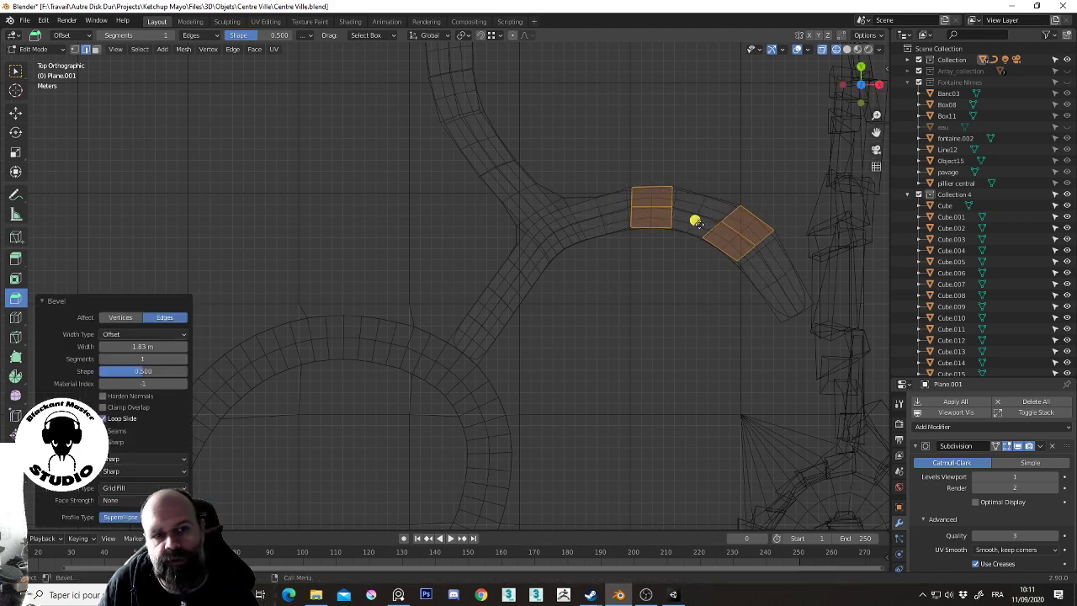
{"action": "scroll", "coordinate": [572, 227], "scroll_direction": "down", "scroll_amount": 1}
{"action": "scroll", "coordinate": [543, 244], "scroll_direction": "down", "scroll_amount": 3}
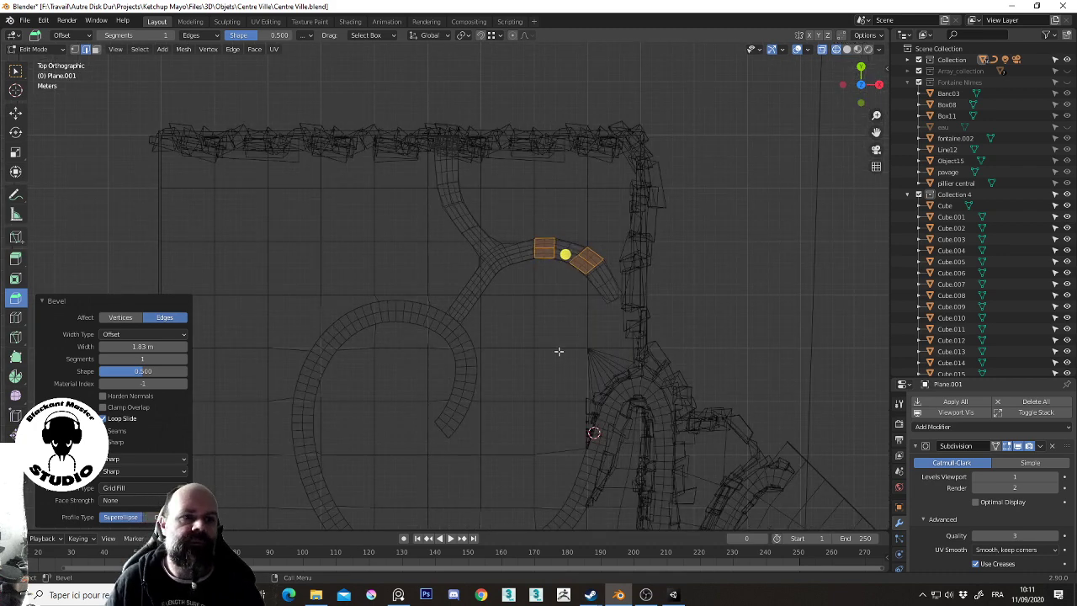
{"action": "key", "text": "Tab"}
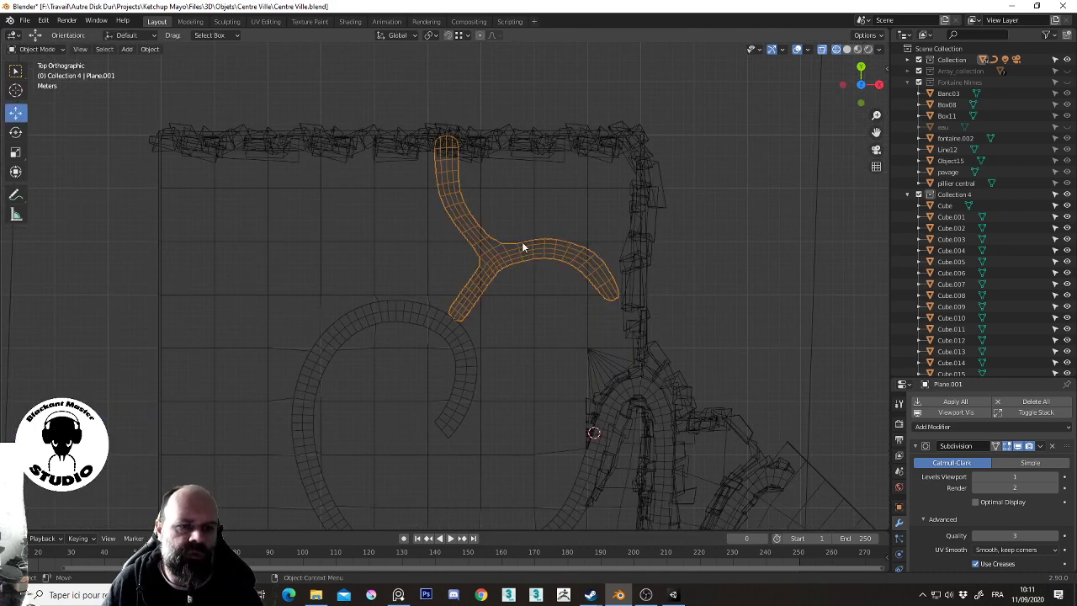
Apply the Subdivision modifier on the Y-shaped walkway Plane.001
{"action": "left_click", "coordinate": [1040, 446]}
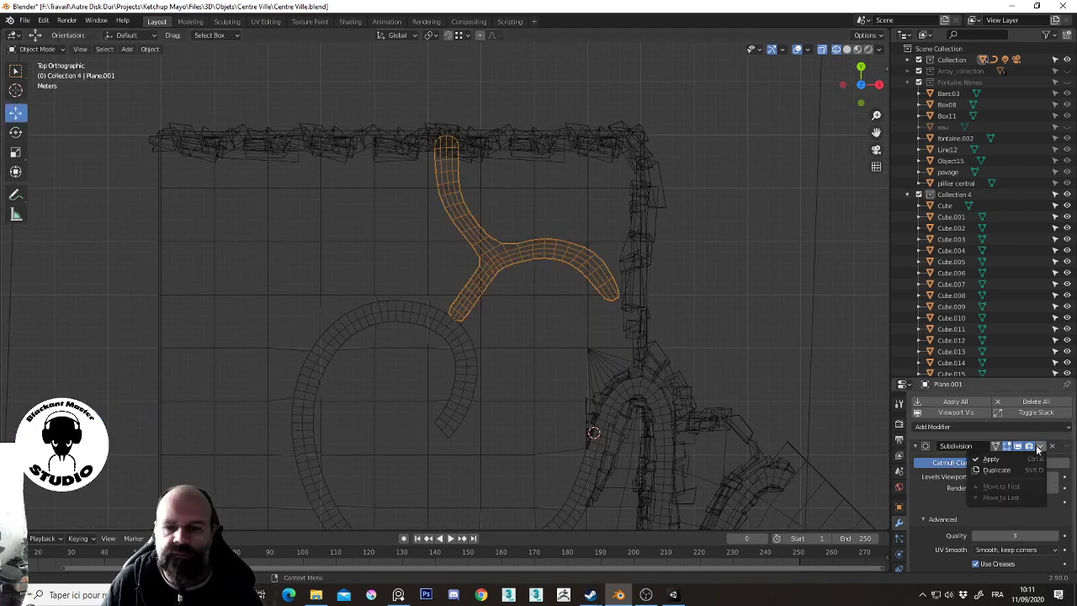
{"action": "left_click", "coordinate": [991, 459]}
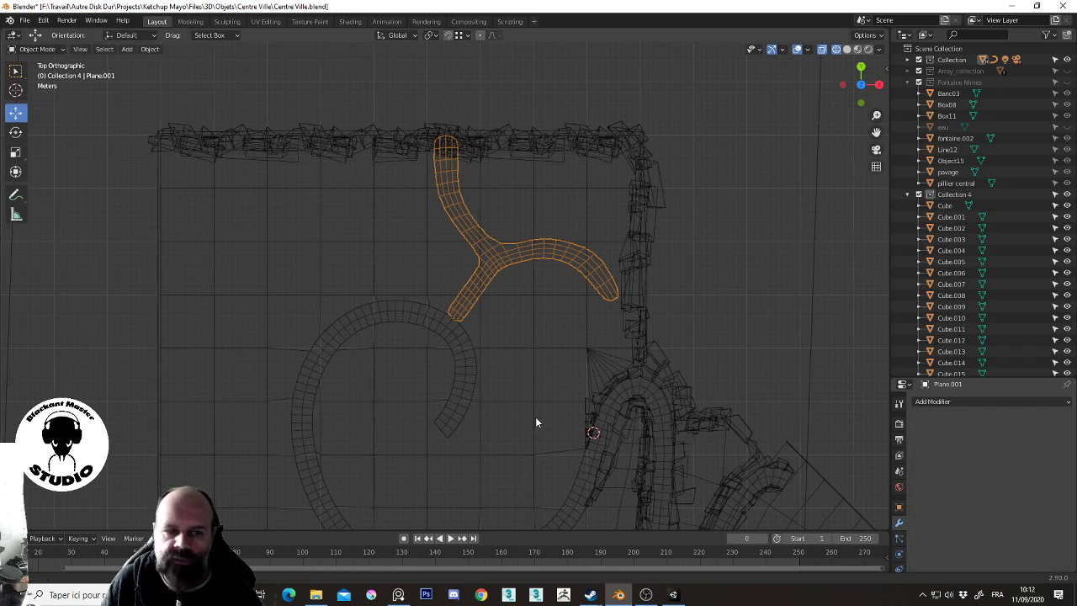
{"action": "middle_click_drag", "start_coordinate": [535, 417], "coordinate": [589, 151], "text": "shift"}
Apply the Subdivision modifier on the curved walkway Plane.002, then reselect Plane.002
{"action": "left_click", "coordinate": [357, 299]}
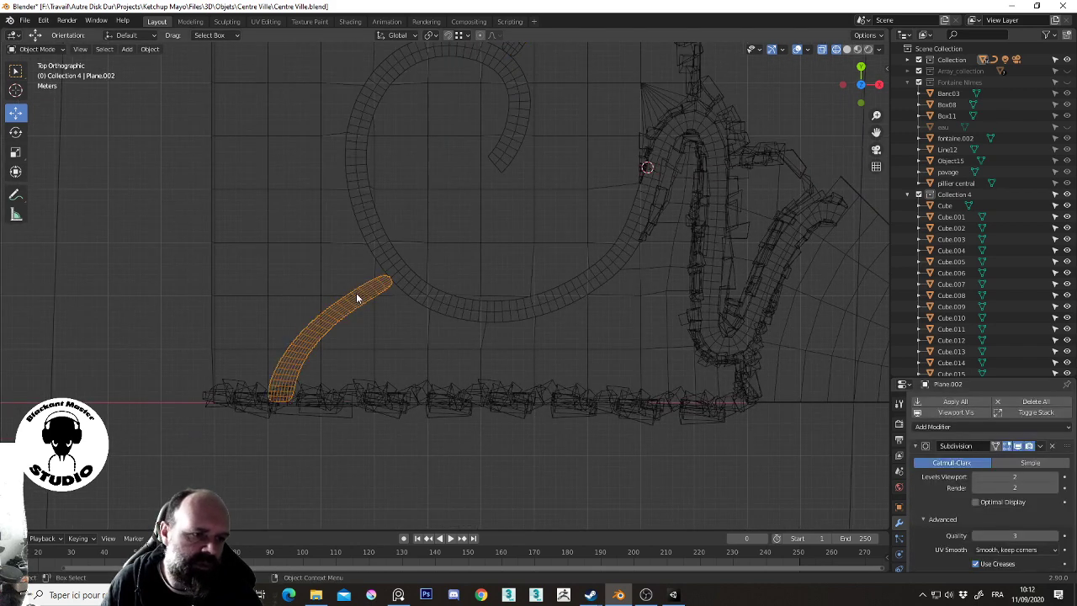
{"action": "left_click", "coordinate": [1041, 446]}
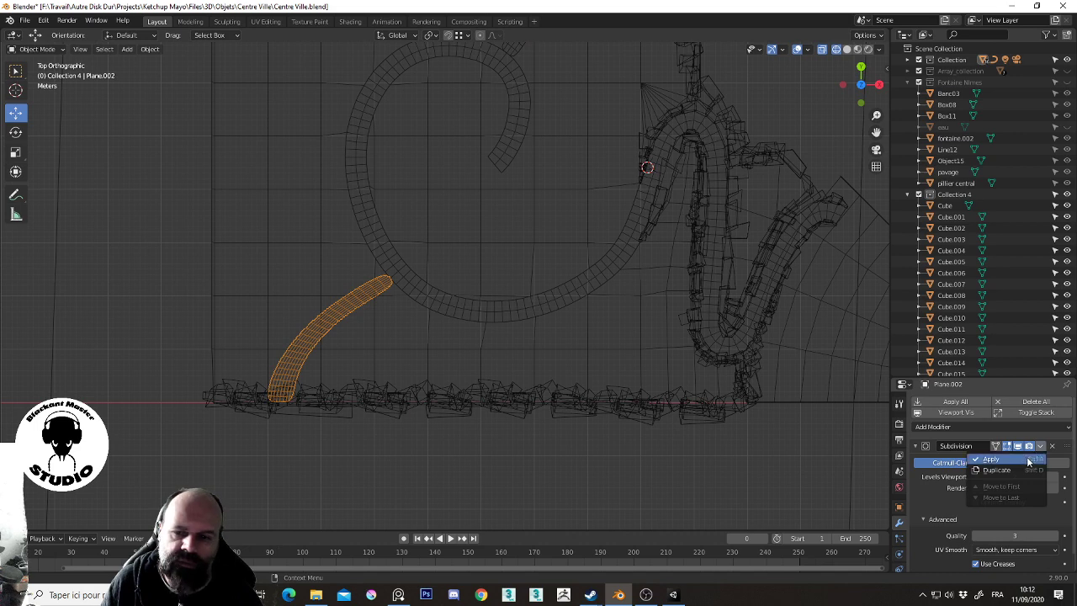
{"action": "left_click", "coordinate": [1018, 461]}
{"action": "middle_click_drag", "start_coordinate": [566, 124], "coordinate": [549, 226], "text": "shift"}
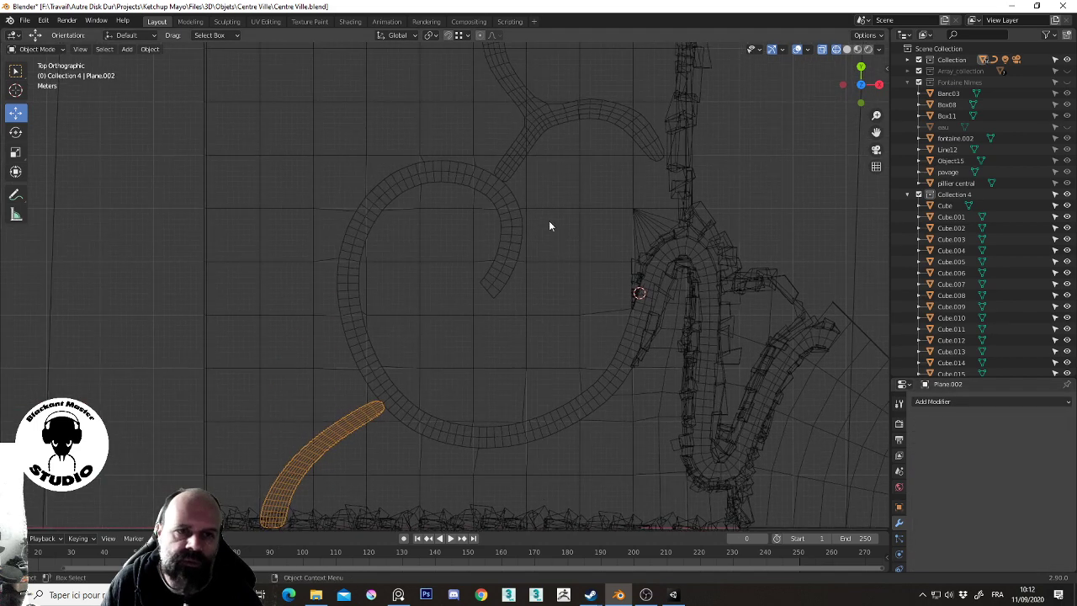
{"action": "left_click", "coordinate": [539, 131]}
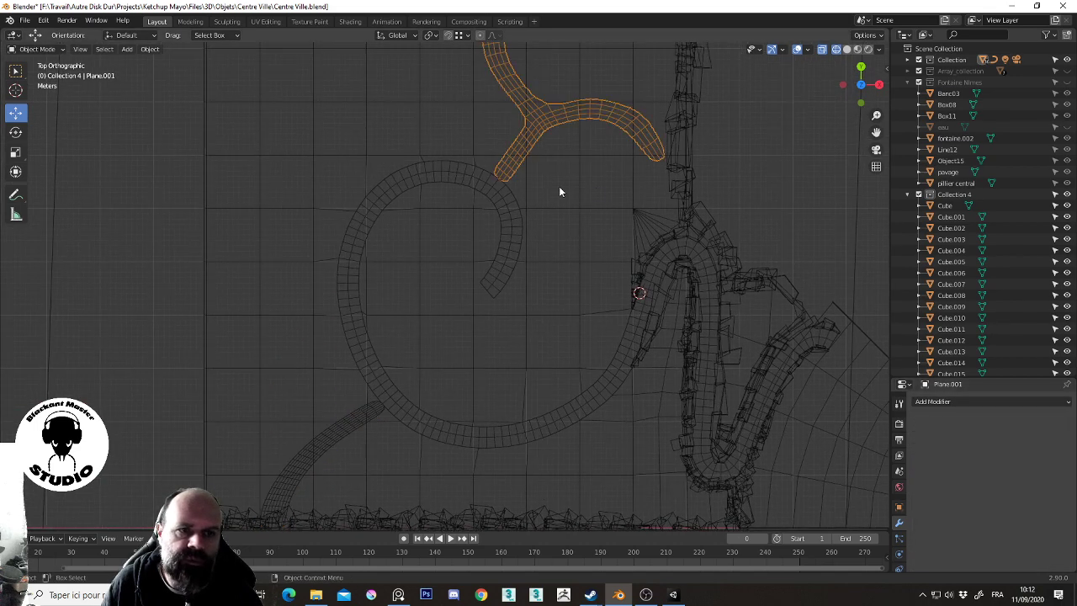
{"action": "left_click", "coordinate": [331, 442]}
{"action": "scroll", "coordinate": [388, 452], "scroll_direction": "up", "scroll_amount": 1}
Zoom to the curved walkway and enter Edit Mode with the Move tool
{"action": "middle_click_drag", "start_coordinate": [388, 452], "coordinate": [436, 319], "text": "shift"}
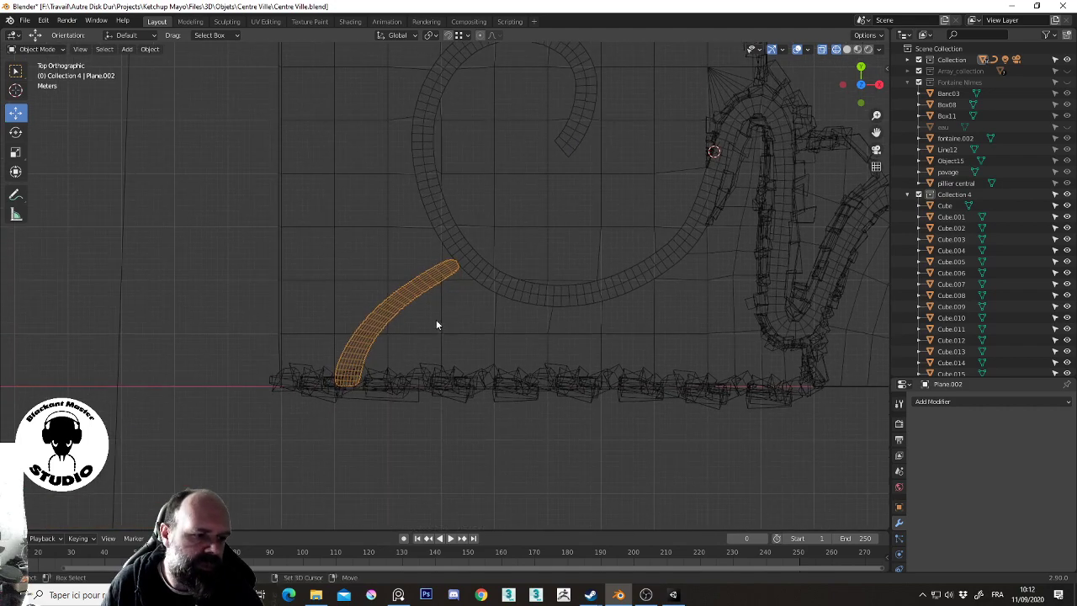
{"action": "scroll", "coordinate": [374, 312], "scroll_direction": "up", "scroll_amount": 2}
{"action": "scroll", "coordinate": [374, 312], "scroll_direction": "up", "scroll_amount": 2}
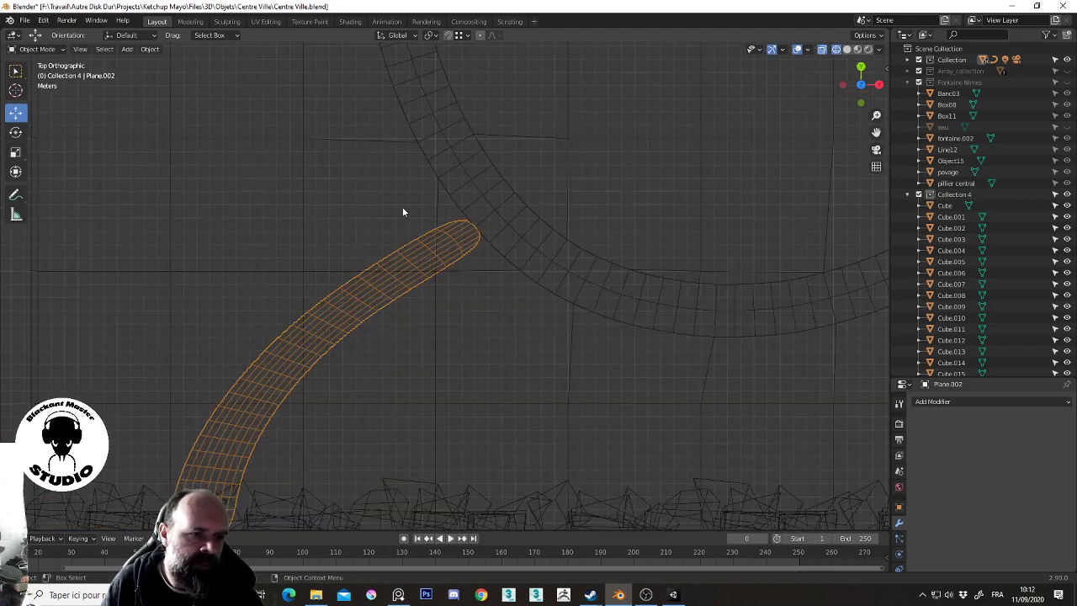
{"action": "key", "text": "Tab"}
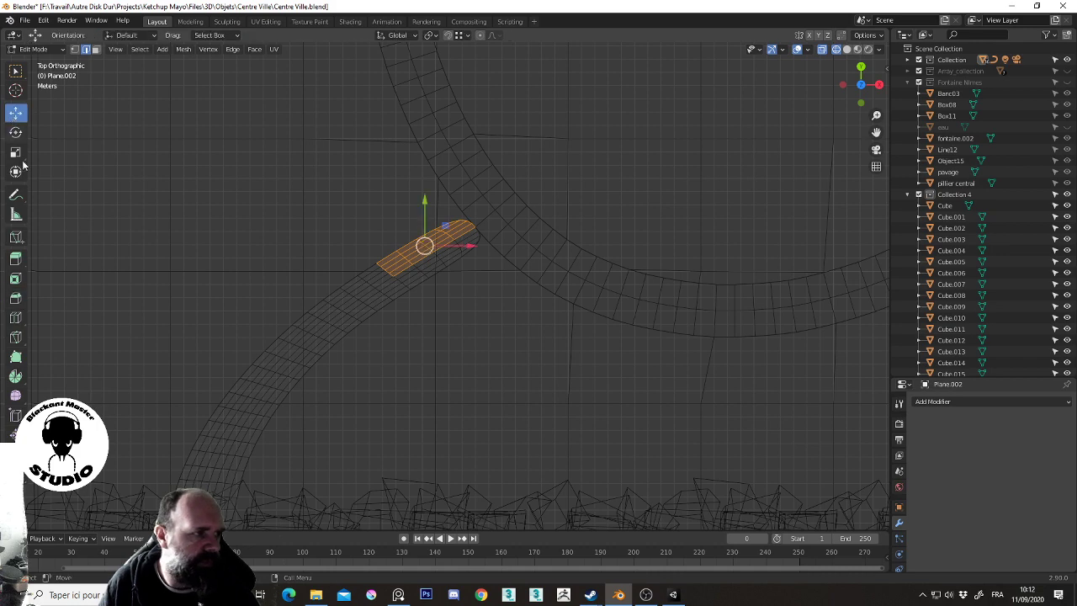
{"action": "left_click", "coordinate": [15, 112]}
Tilt the view, deselect the tip faces, and select two edge rings along the strip
{"action": "middle_click_drag", "start_coordinate": [390, 250], "coordinate": [453, 163]}
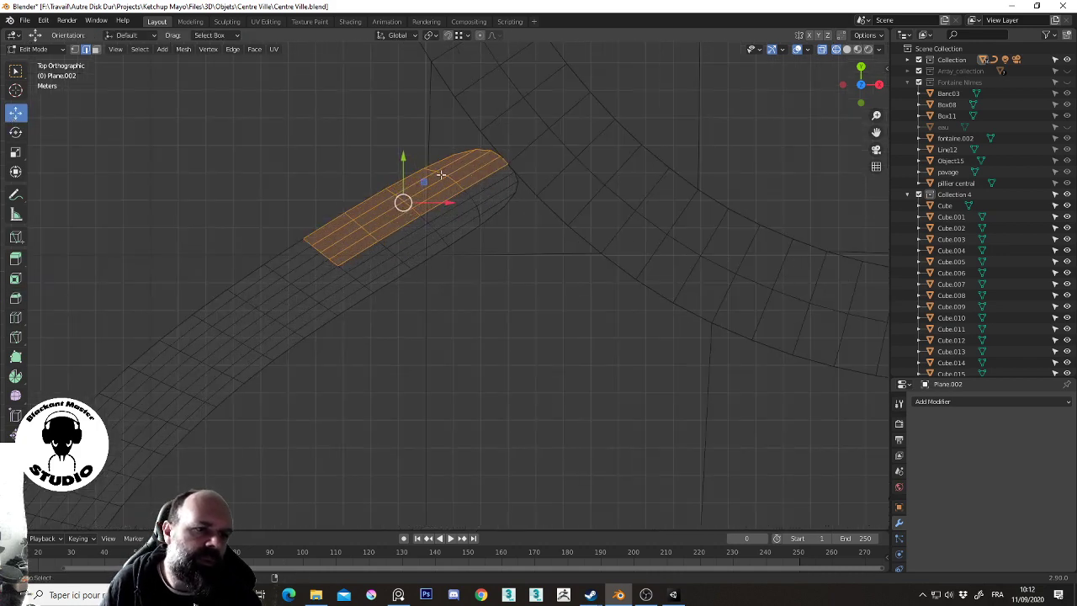
{"action": "left_click", "coordinate": [441, 173], "text": "alt+shift"}
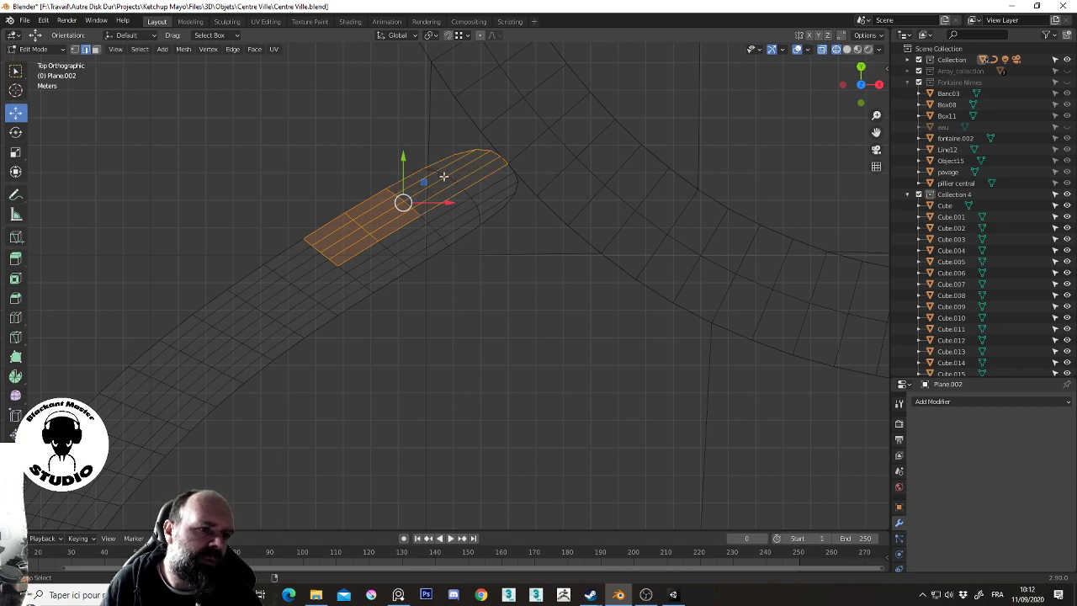
{"action": "left_click", "coordinate": [443, 175], "text": "ctrl+alt+shift"}
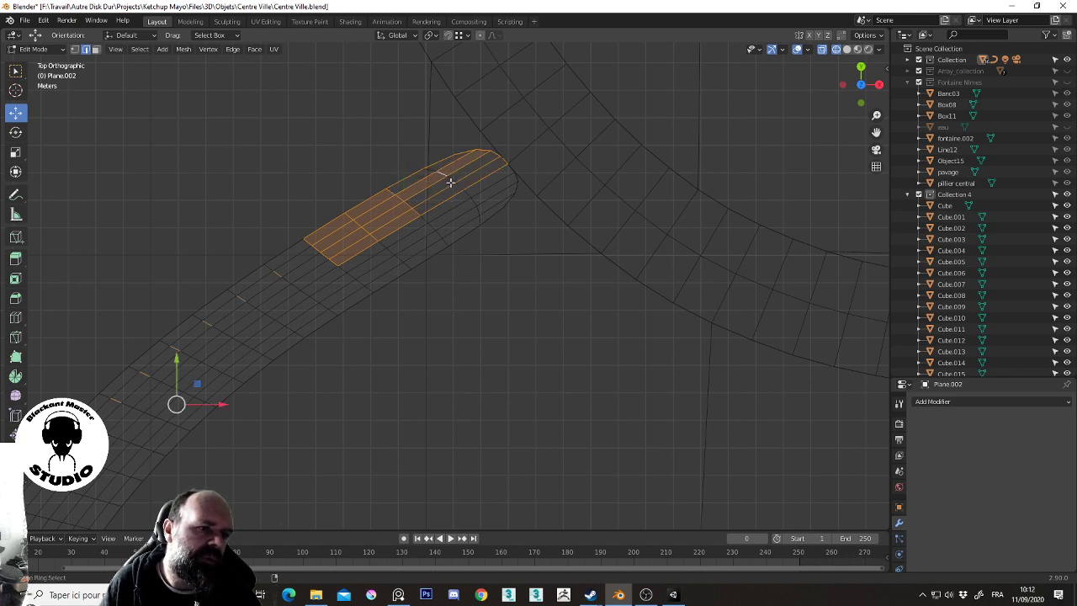
{"action": "left_click", "coordinate": [451, 180], "text": "ctrl+alt+shift"}
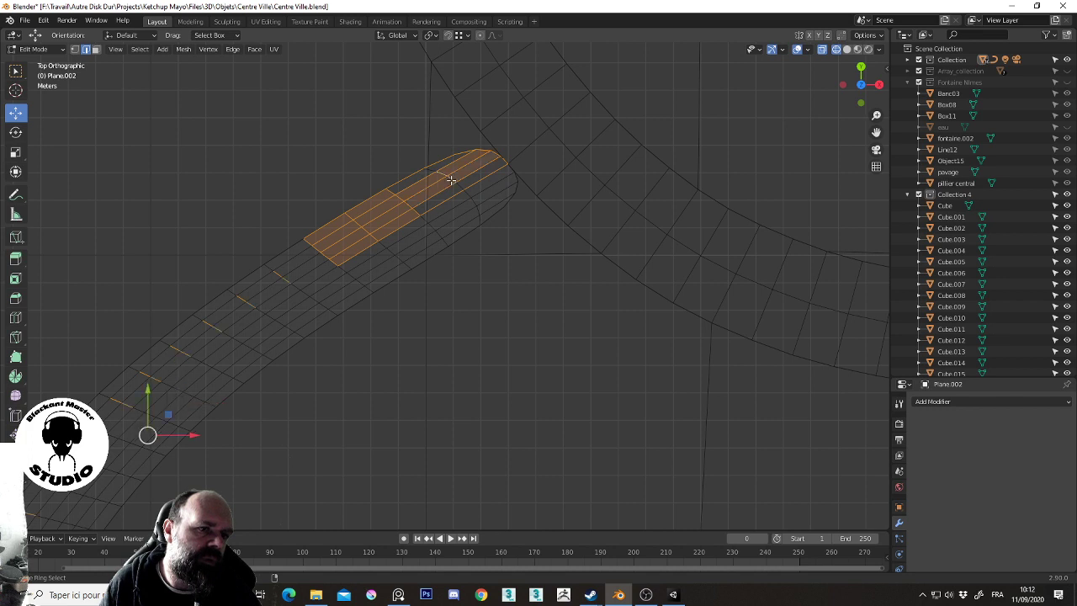
Clear the selection, switch to edge select mode, and pick one edge ring across the strip
{"action": "right_click", "coordinate": [451, 180]}
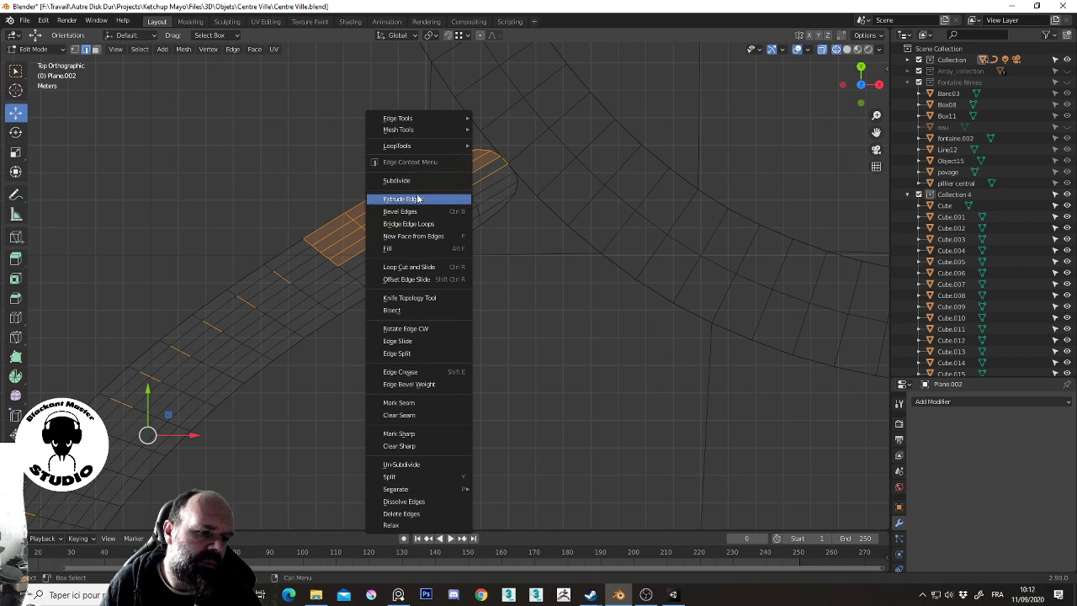
{"action": "left_click", "coordinate": [514, 140]}
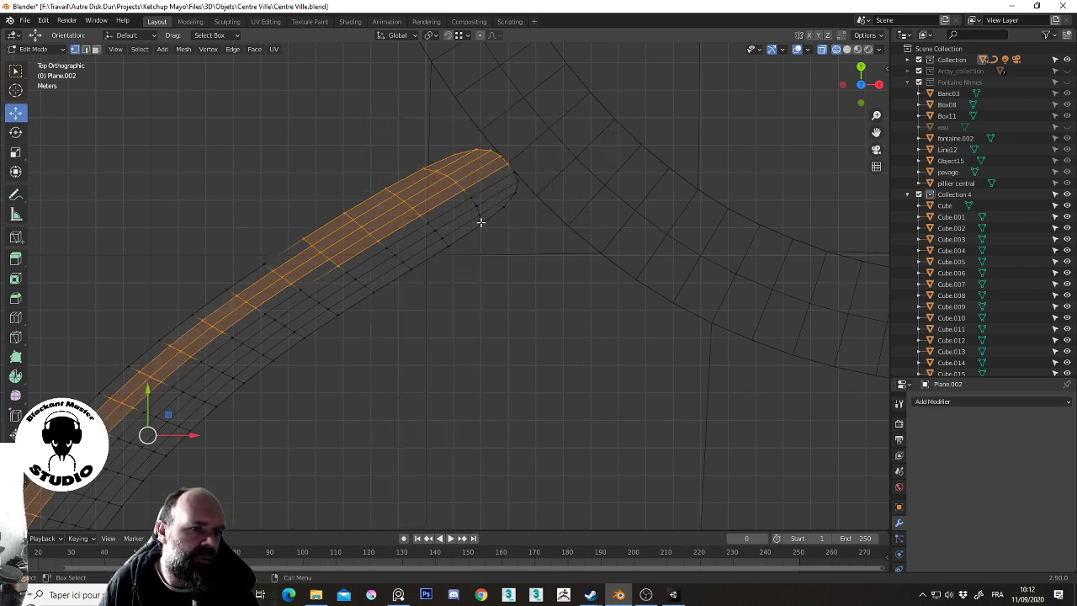
{"action": "left_click", "coordinate": [550, 214]}
{"action": "key", "text": "2"}
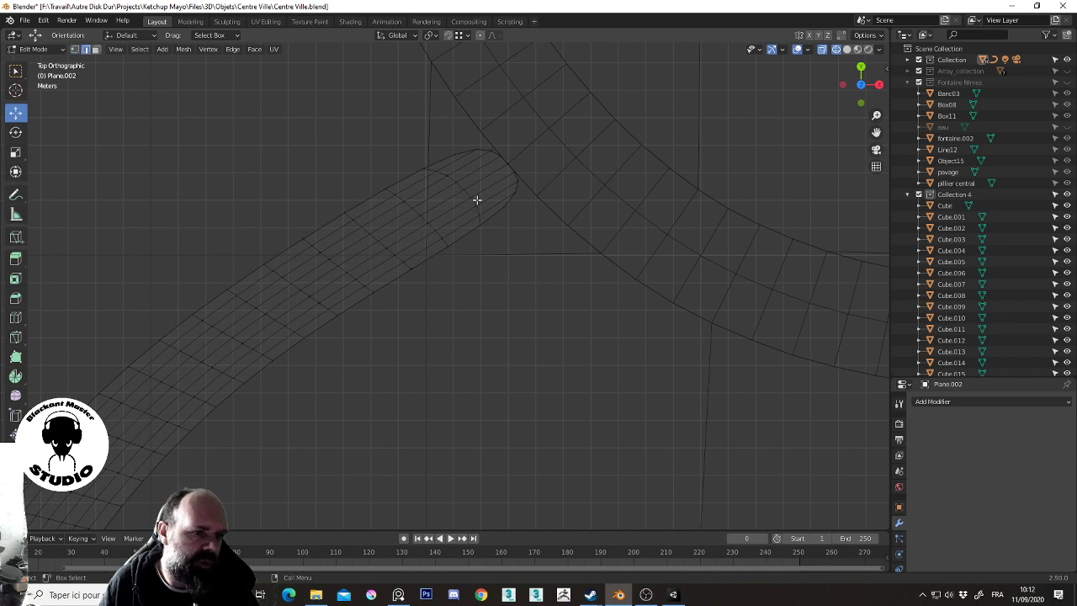
{"action": "left_click", "coordinate": [448, 176], "text": "ctrl+alt"}
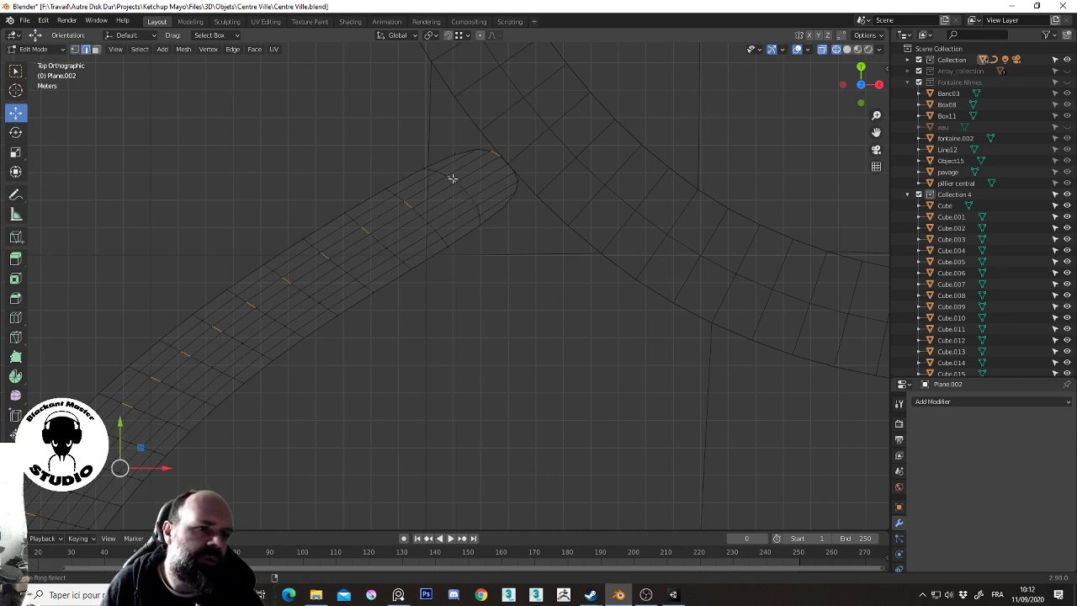
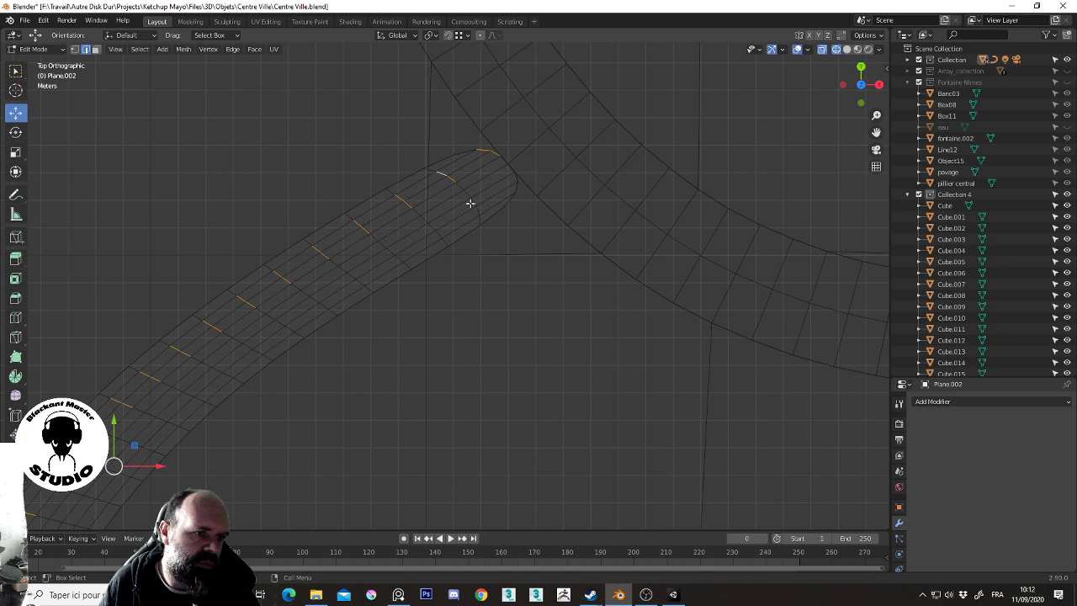
Try merging the strip's selected vertices by distance and at center, undoing both attempts
{"action": "left_click", "coordinate": [470, 203], "text": "ctrl+alt"}
{"action": "right_click", "coordinate": [470, 203]}
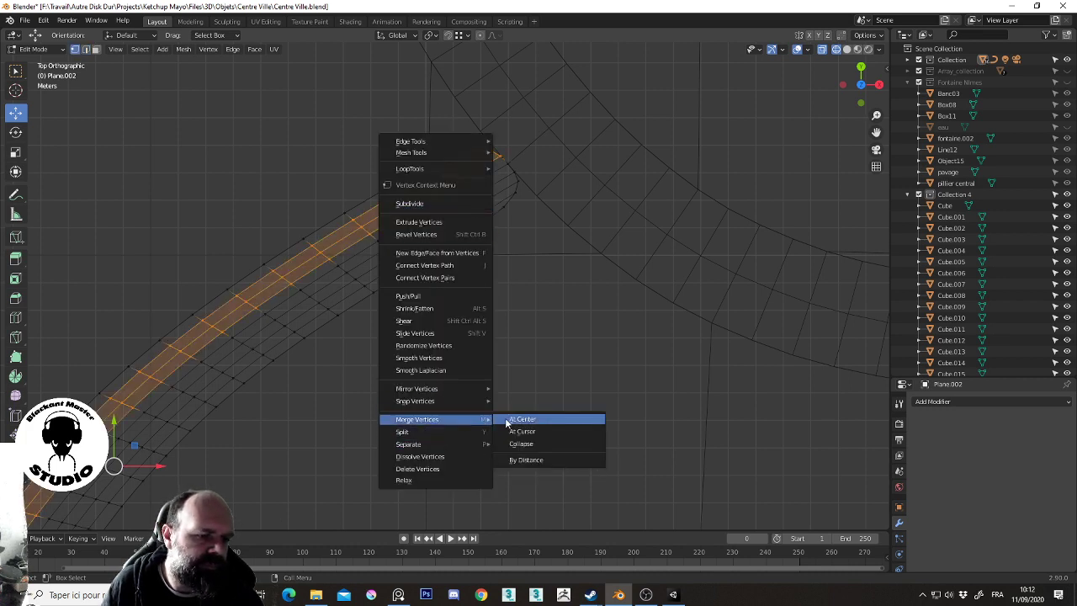
{"action": "mouse_move", "coordinate": [418, 419]}
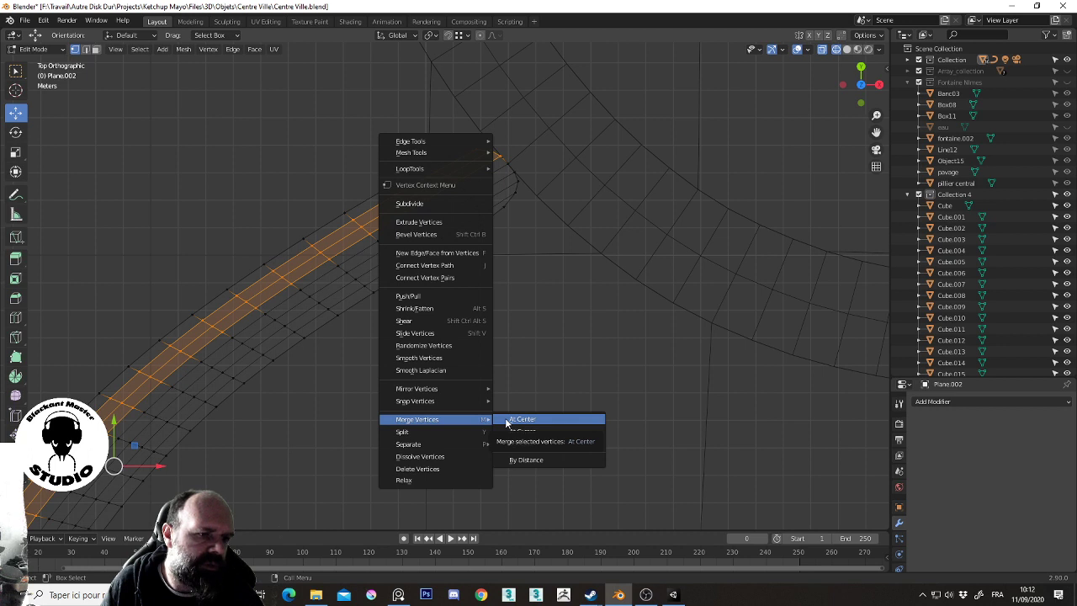
{"action": "left_click", "coordinate": [521, 460]}
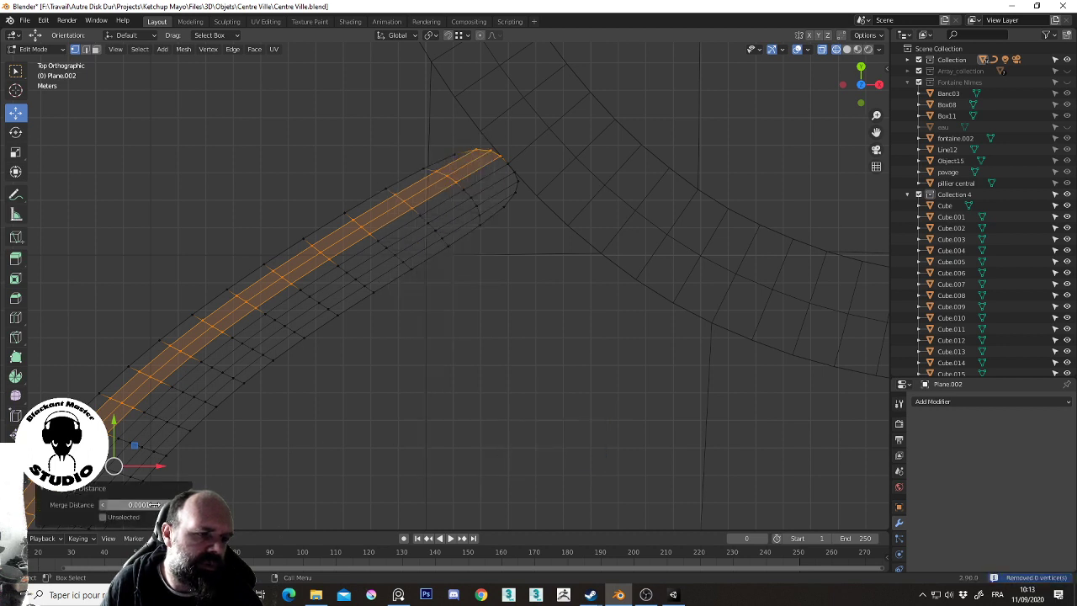
{"action": "left_click_drag", "start_coordinate": [154, 504], "coordinate": [244, 505]}
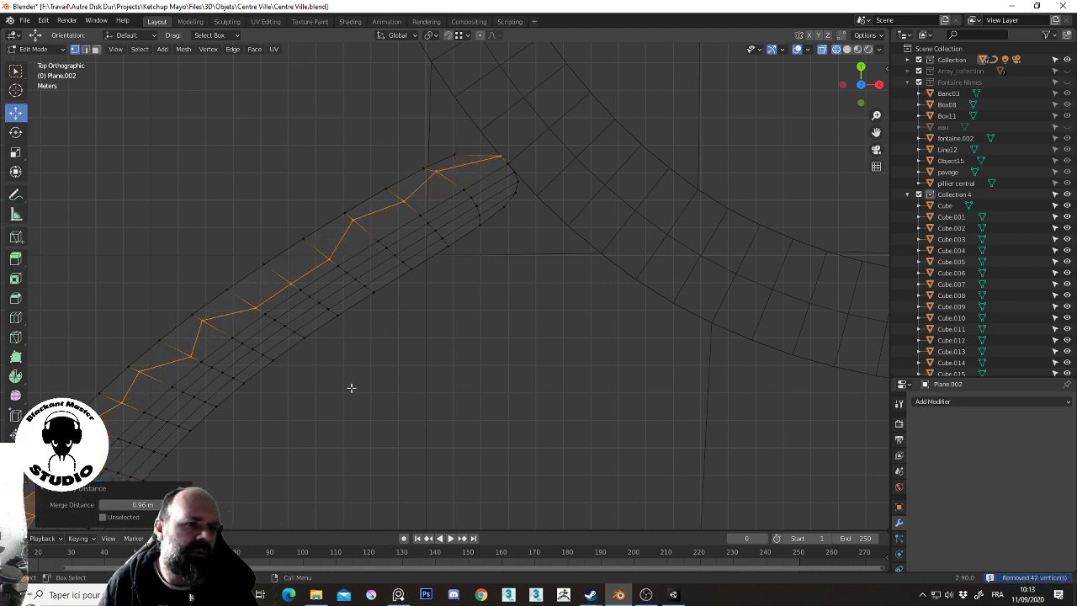
{"action": "key", "text": "ctrl+z"}
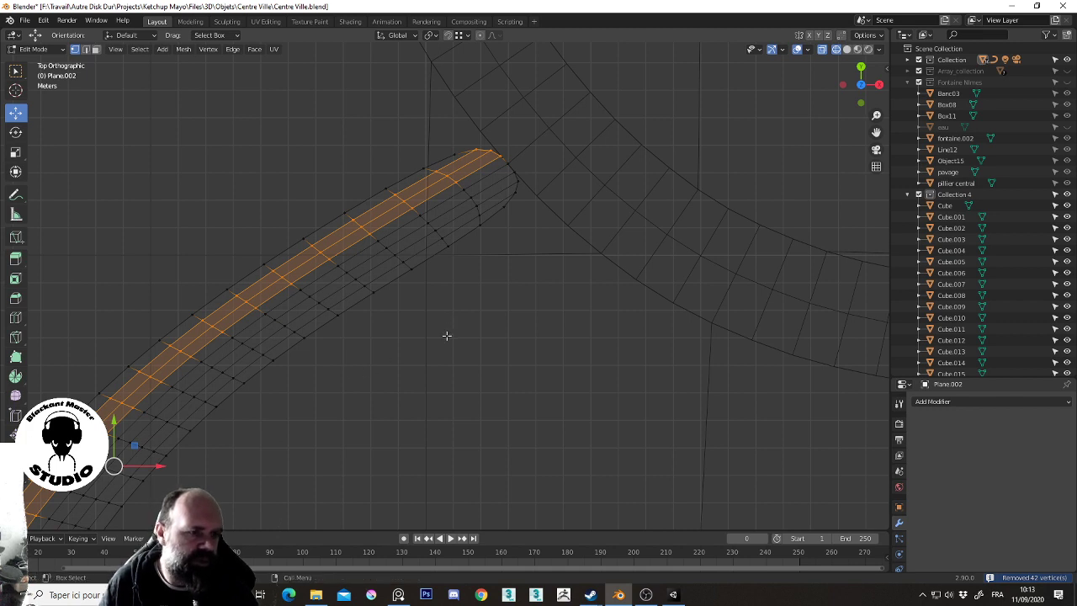
{"action": "right_click", "coordinate": [483, 320]}
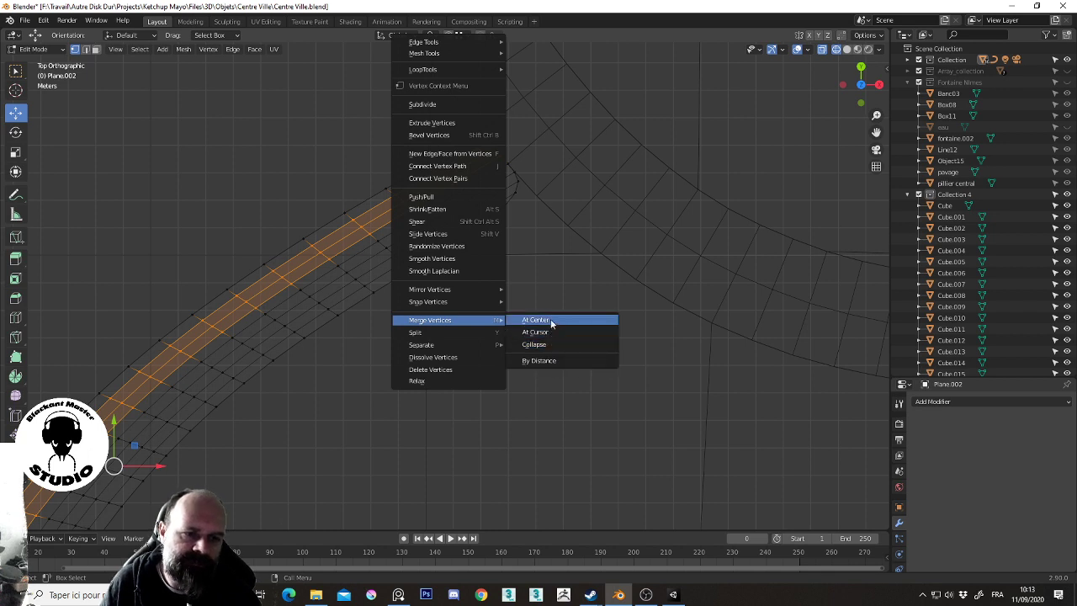
{"action": "left_click", "coordinate": [552, 321]}
{"action": "key", "text": "ctrl+z"}
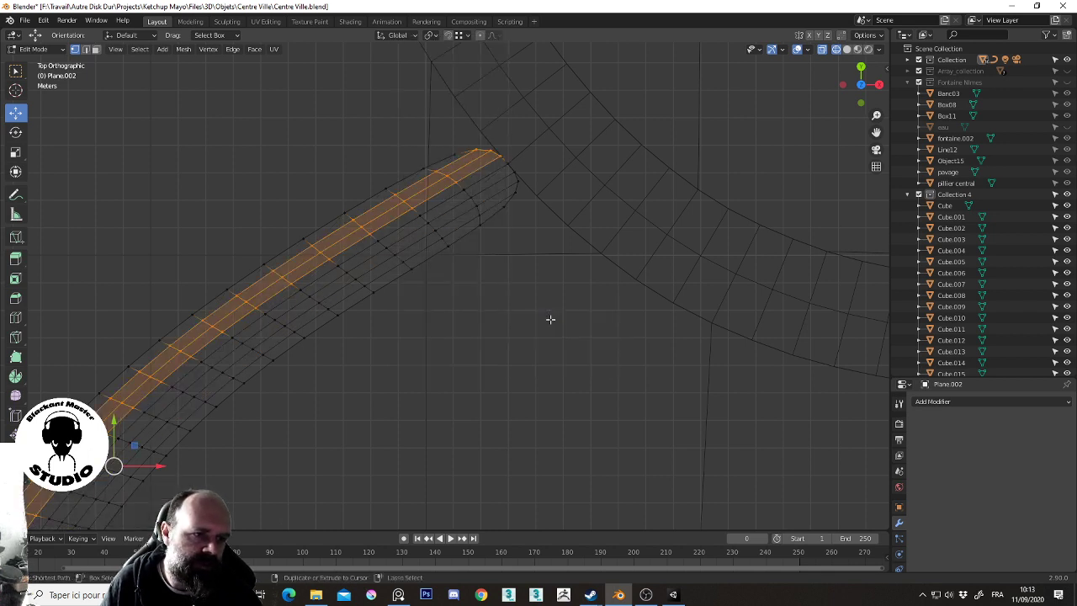
{"action": "right_click", "coordinate": [551, 319]}
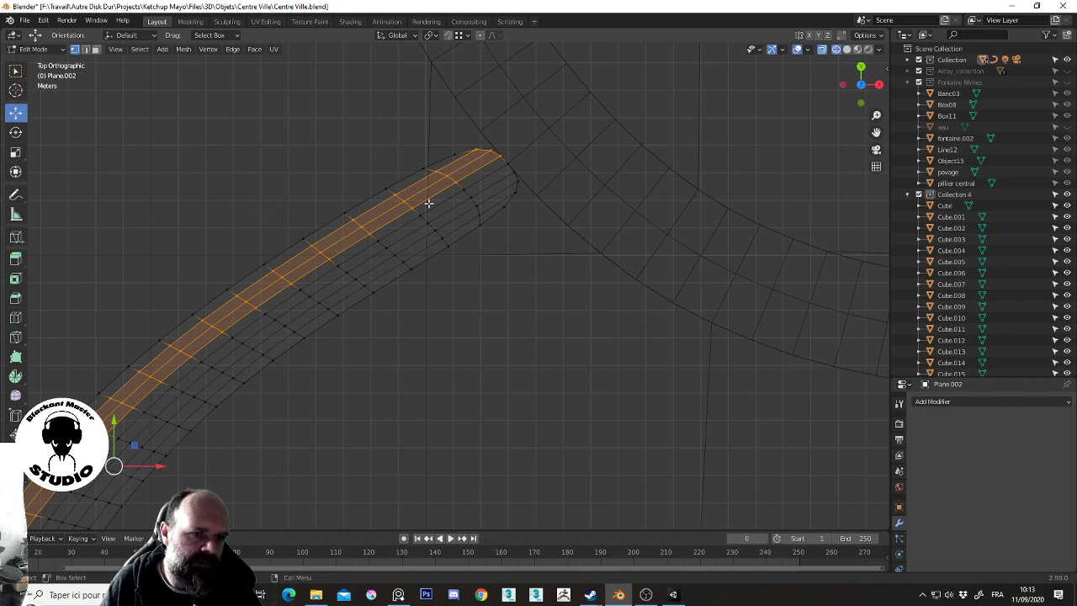
{"action": "left_click", "coordinate": [459, 169]}
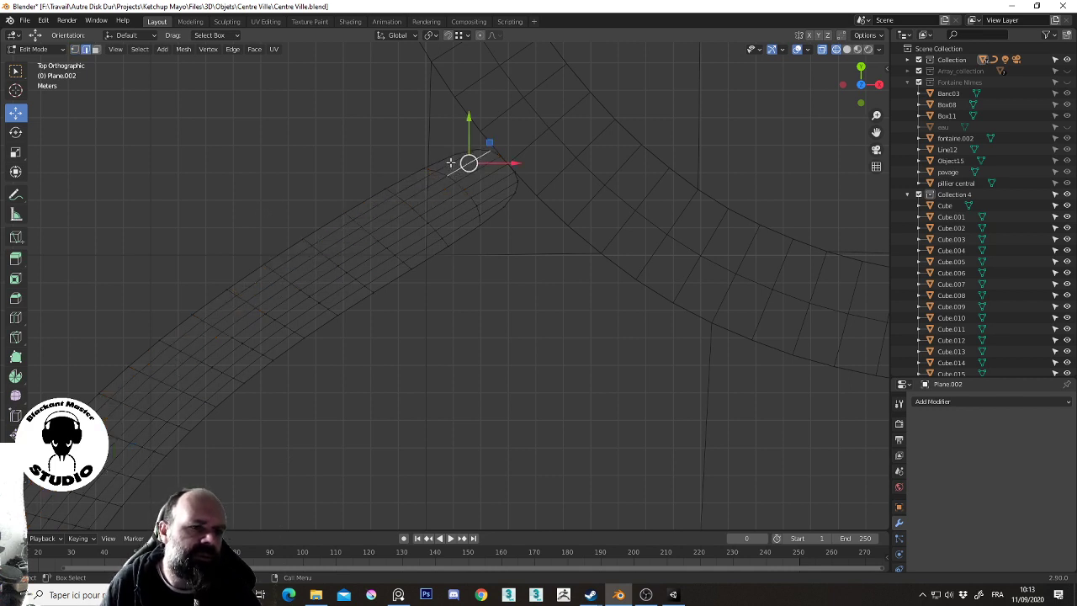
With snapping on, snap the strip's end vertices onto the curved road's edge
{"action": "key", "text": "1"}
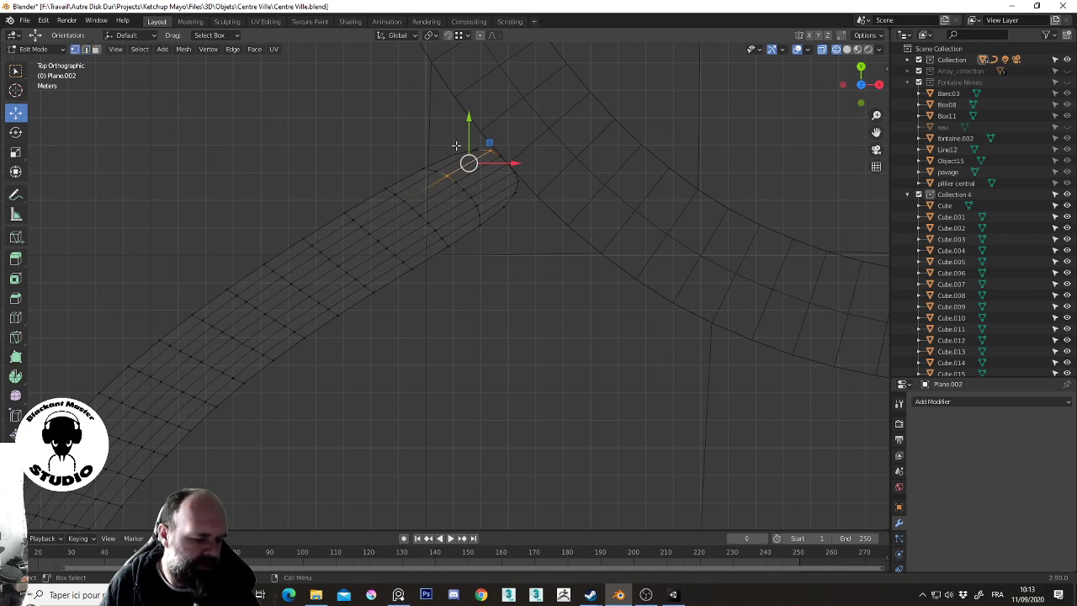
{"action": "left_click", "coordinate": [455, 154]}
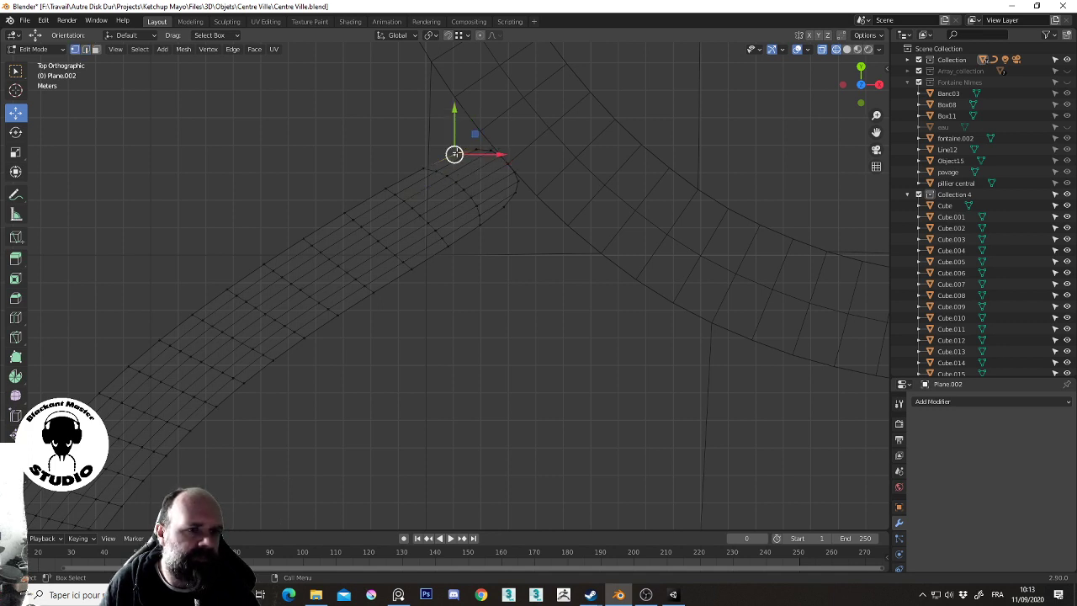
{"action": "left_click", "coordinate": [448, 35]}
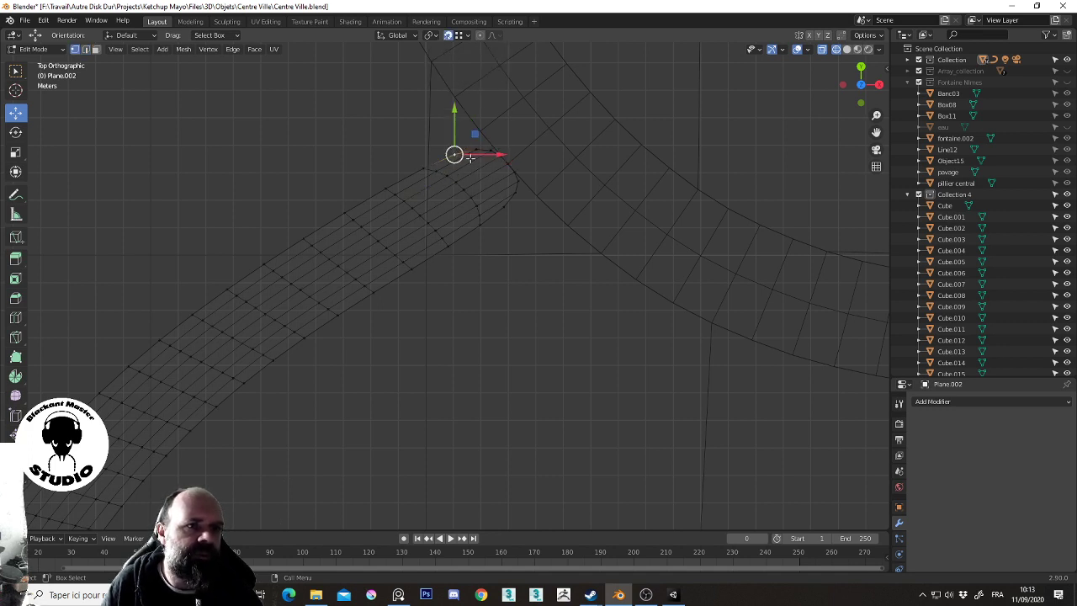
{"action": "left_click_drag", "start_coordinate": [455, 154], "coordinate": [480, 131]}
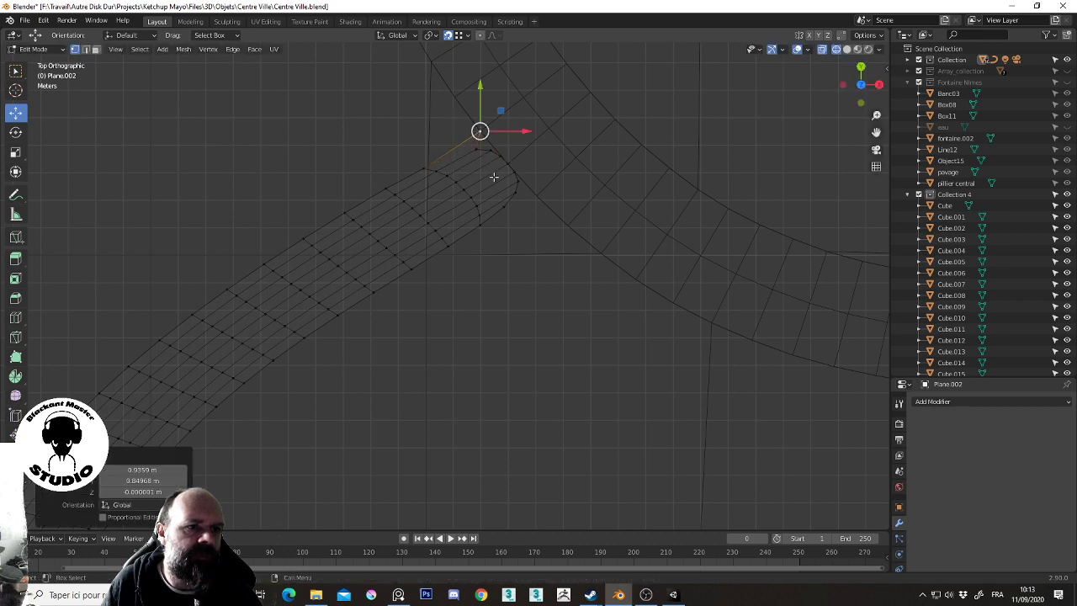
{"action": "left_click", "coordinate": [534, 197]}
{"action": "left_click_drag", "start_coordinate": [504, 205], "coordinate": [533, 197]}
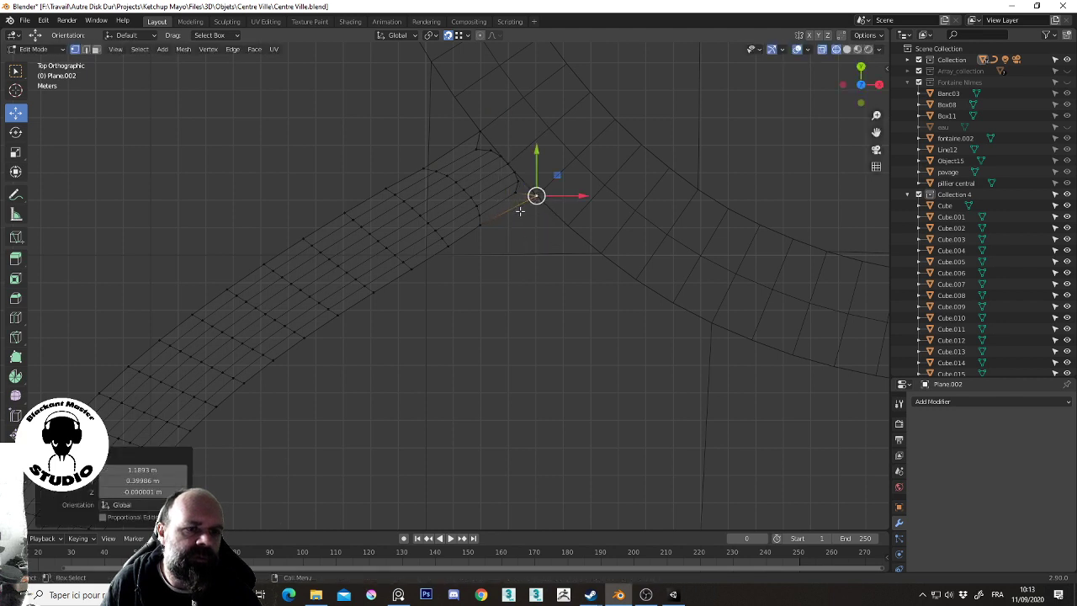
{"action": "left_click", "coordinate": [508, 208]}
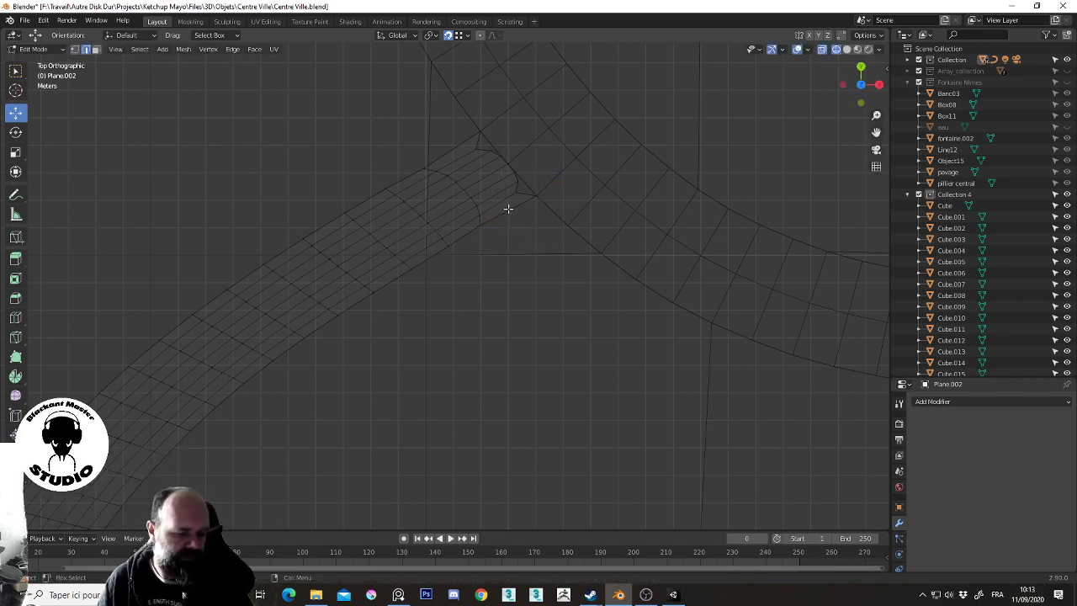
{"action": "left_click", "coordinate": [497, 202]}
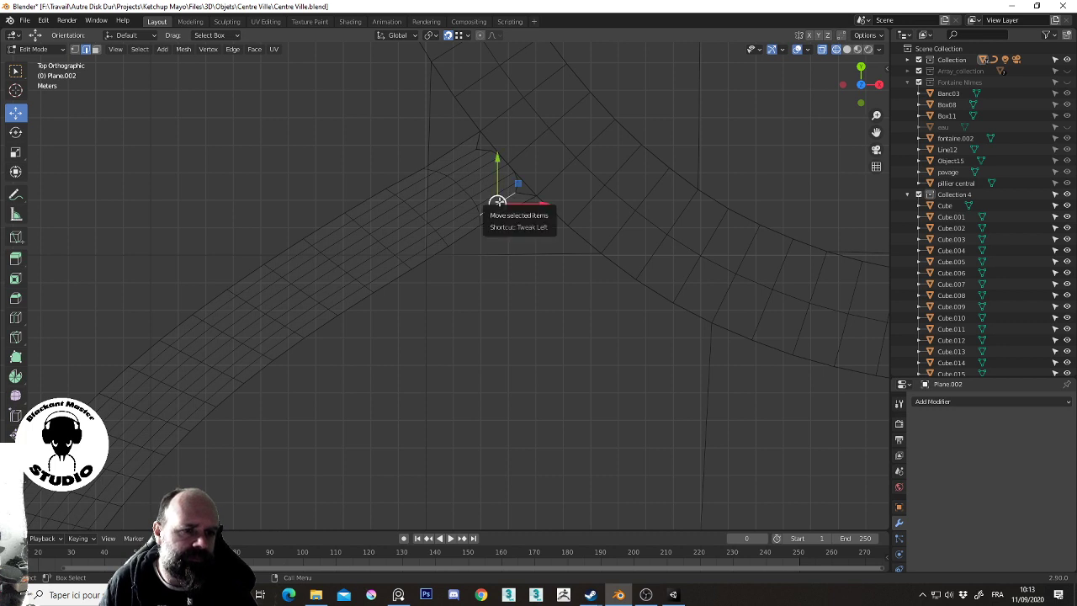
{"action": "left_click", "coordinate": [652, 598]}
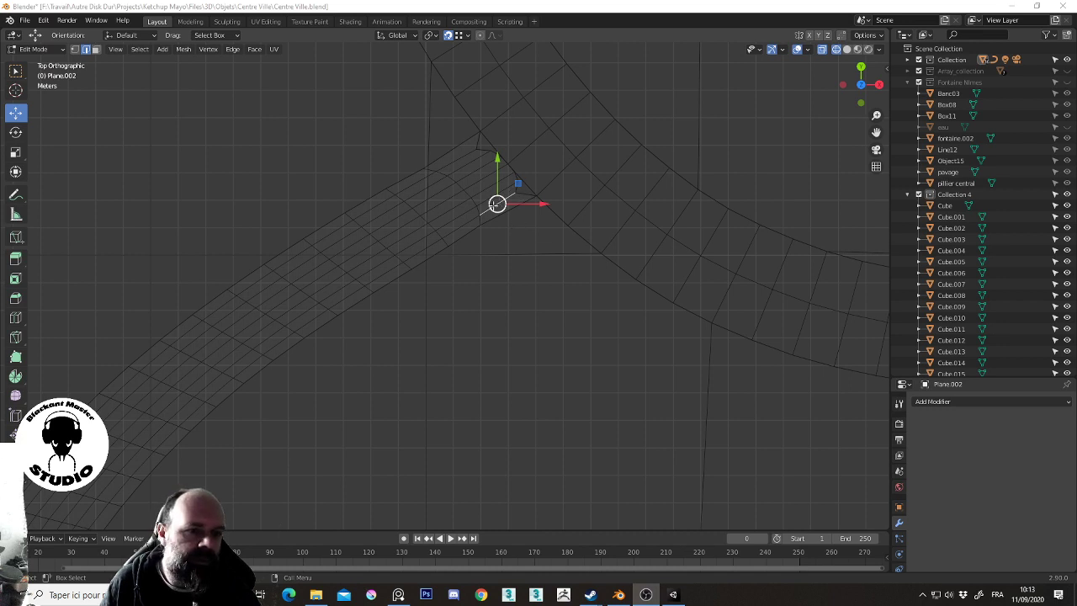
{"action": "left_click", "coordinate": [470, 218], "text": "alt"}
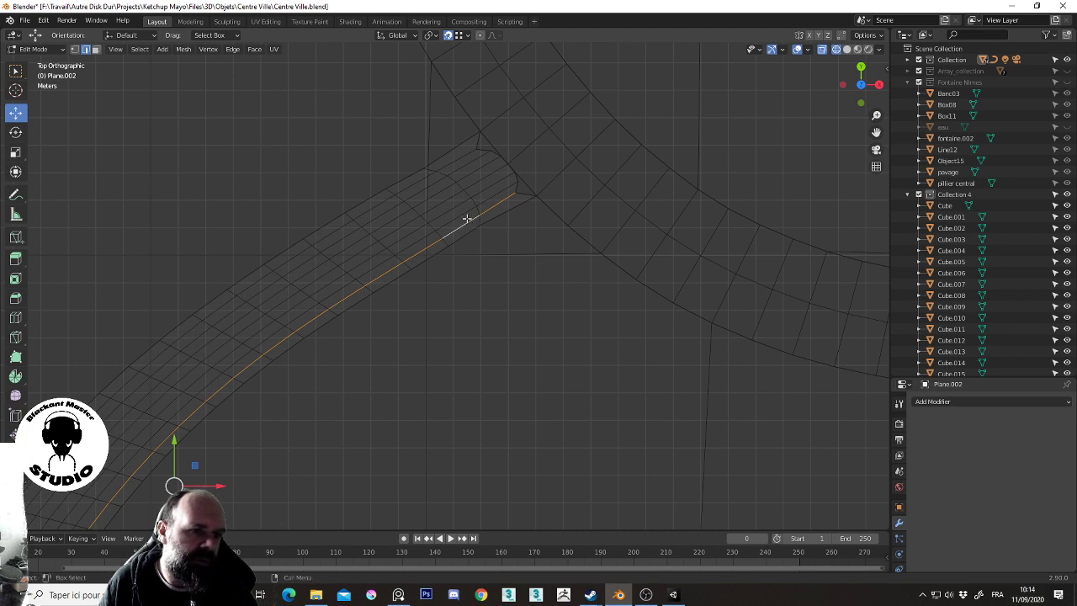
Dissolve the first three lengthwise edge loops along the road strip
{"action": "right_click", "coordinate": [467, 218]}
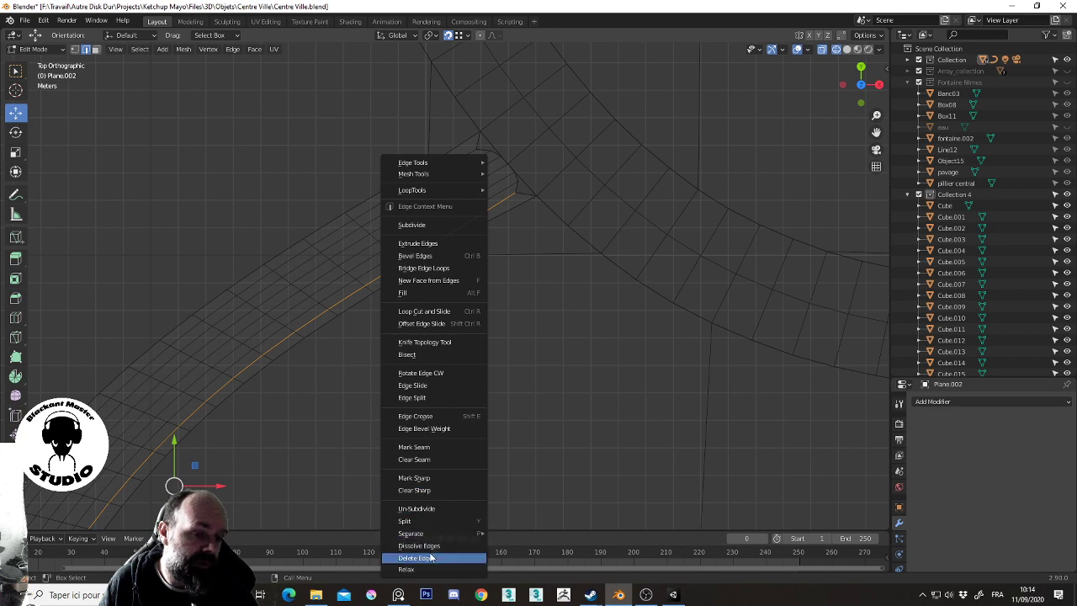
{"action": "left_click", "coordinate": [418, 545]}
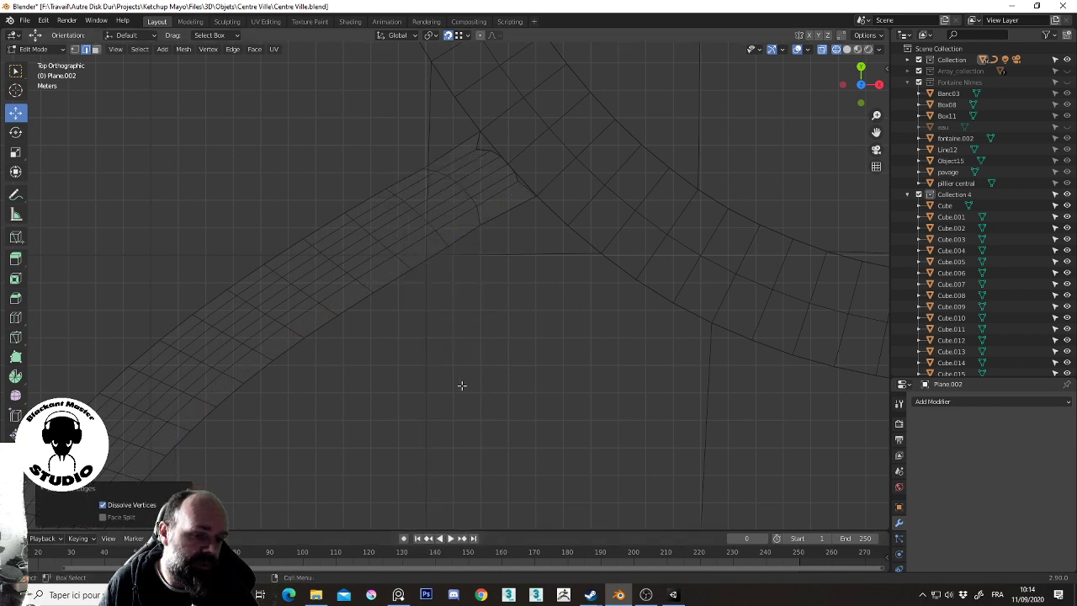
{"action": "left_click", "coordinate": [462, 214], "text": "alt"}
{"action": "right_click", "coordinate": [462, 215]}
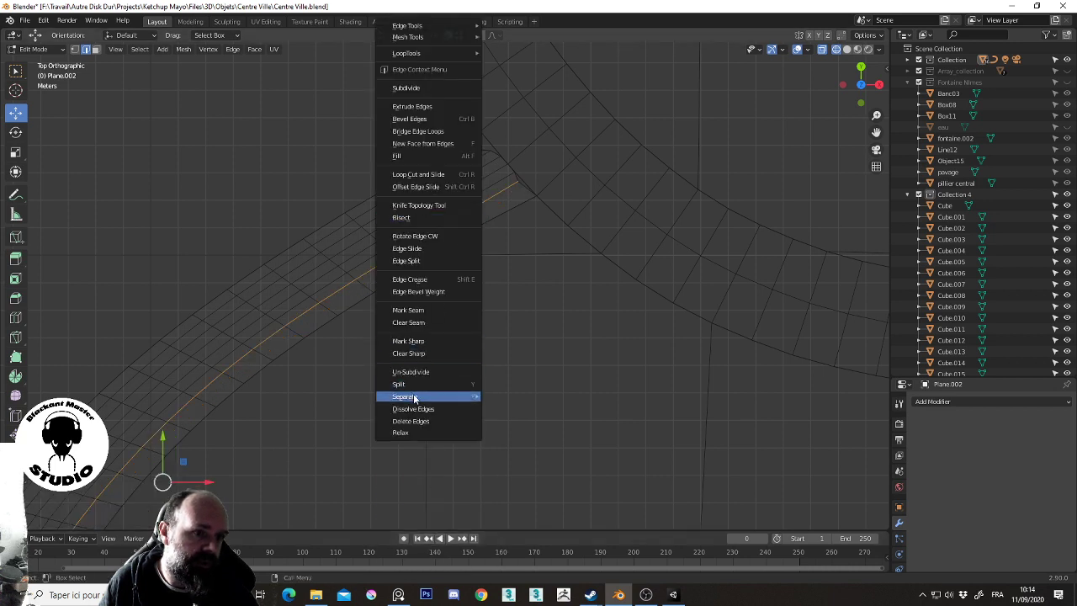
{"action": "left_click", "coordinate": [419, 410]}
{"action": "left_click", "coordinate": [443, 212], "text": "alt"}
{"action": "right_click", "coordinate": [445, 218]}
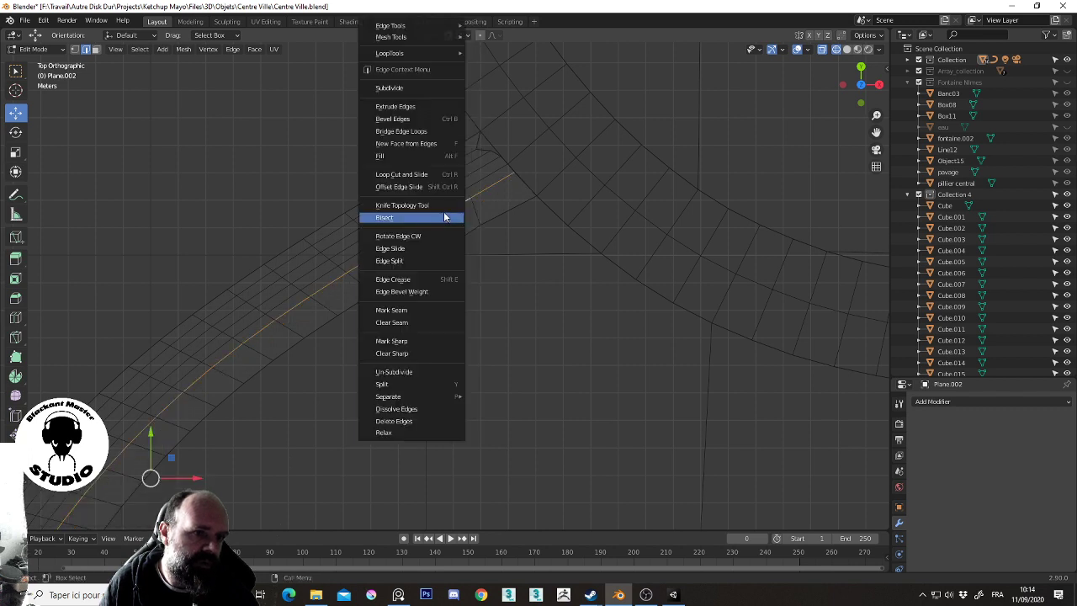
{"action": "left_click", "coordinate": [412, 409]}
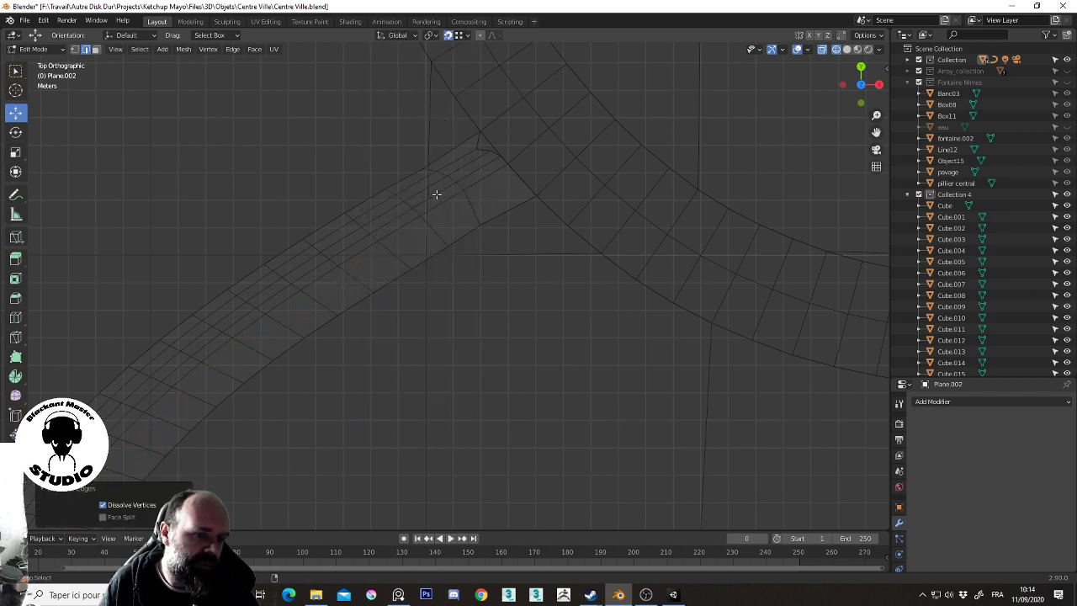
Dissolve the remaining parallel edge loops together, then return to vertex selection
{"action": "left_click", "coordinate": [431, 187], "text": "alt"}
{"action": "left_click", "coordinate": [425, 179], "text": "alt+shift"}
{"action": "right_click", "coordinate": [425, 177]}
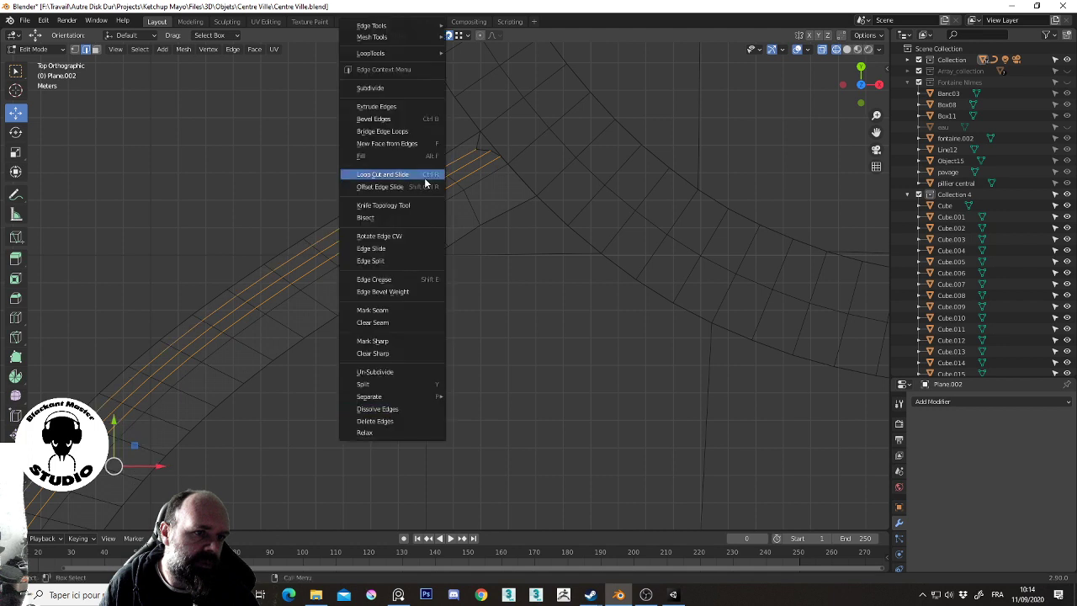
{"action": "left_click", "coordinate": [407, 409]}
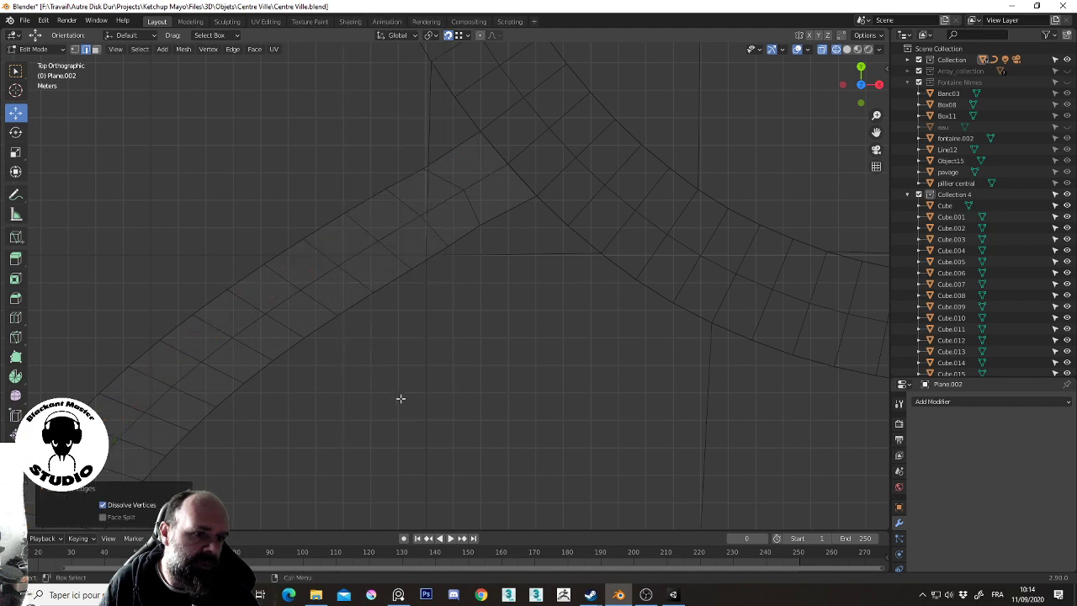
{"action": "key", "text": "1"}
{"action": "left_click", "coordinate": [464, 189]}
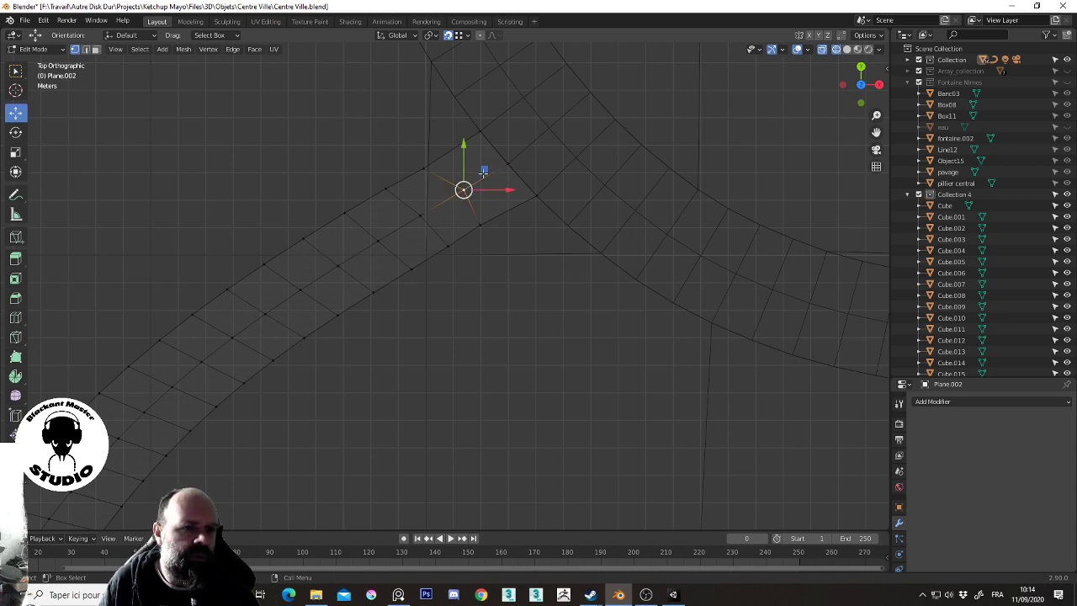
Relax two selected strip vertices with about 10 iterations
{"action": "left_click", "coordinate": [419, 215], "text": "shift"}
{"action": "right_click", "coordinate": [421, 211]}
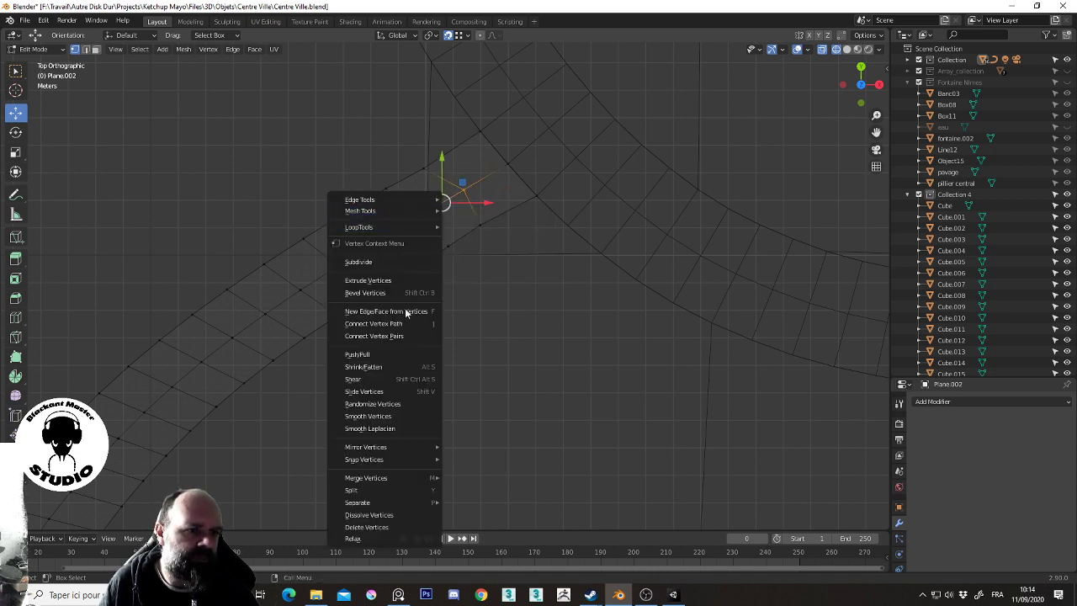
{"action": "left_click", "coordinate": [376, 539]}
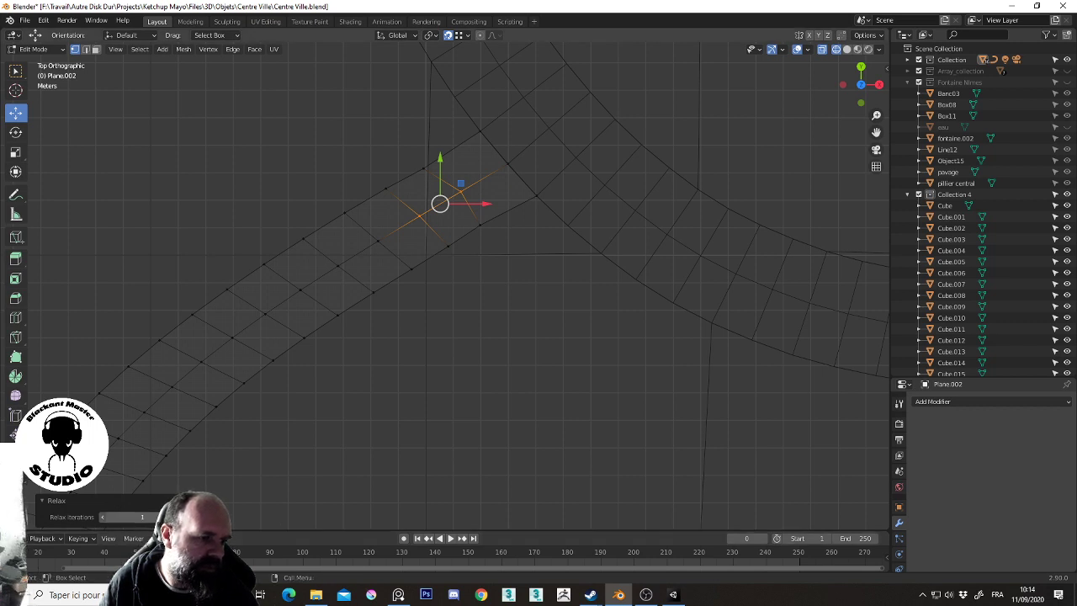
{"action": "left_click", "coordinate": [169, 516]}
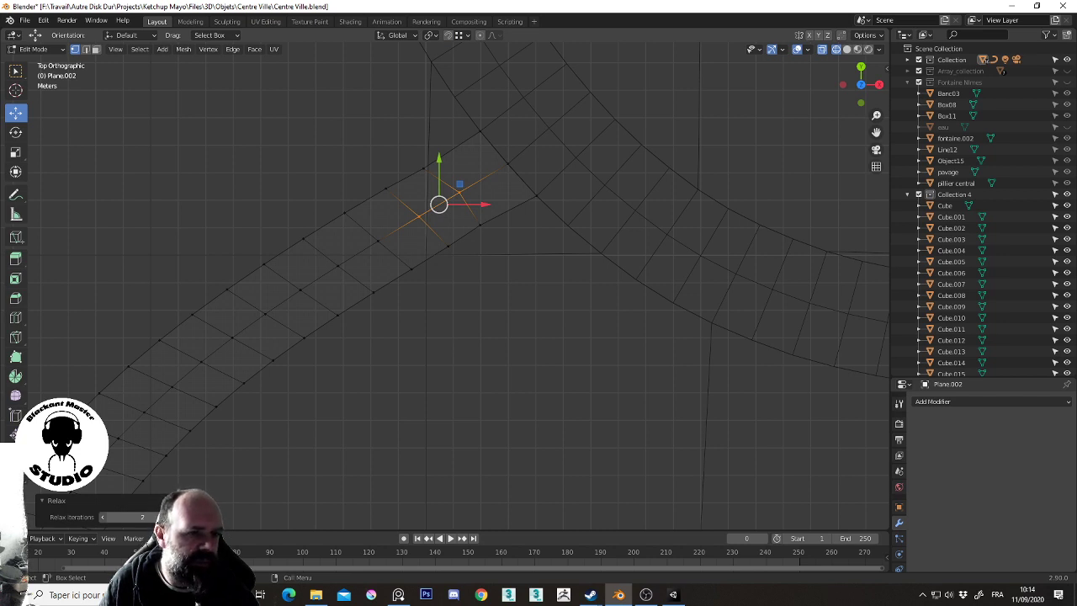
{"action": "left_click_drag", "start_coordinate": [139, 517], "coordinate": [151, 516]}
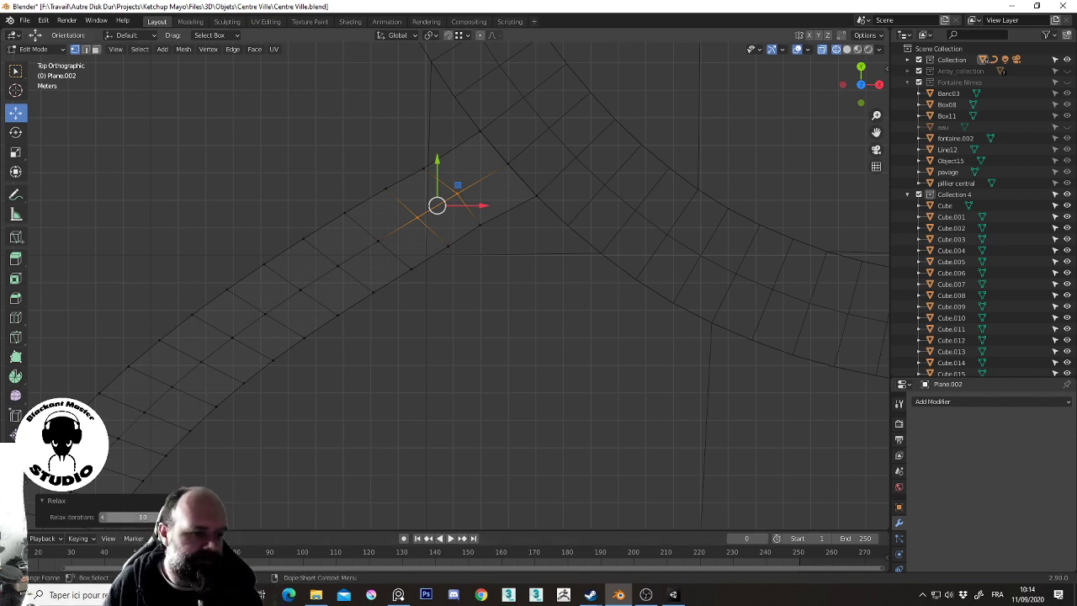
Move the junction vertices into line with the arc and edge-slide the last one
{"action": "left_click", "coordinate": [457, 192]}
{"action": "left_click_drag", "start_coordinate": [477, 174], "coordinate": [467, 180]}
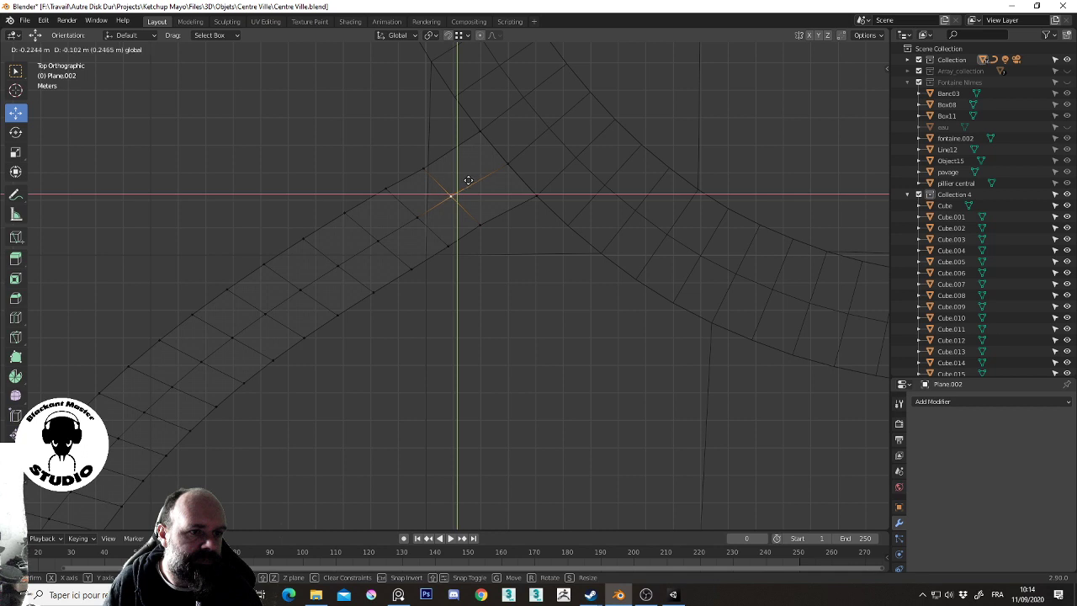
{"action": "mouse_move", "coordinate": [467, 179]}
{"action": "left_mouse_down"}
{"action": "mouse_move", "coordinate": [465, 188]}
{"action": "mouse_move", "coordinate": [500, 206]}
{"action": "left_mouse_up"}
{"action": "left_click", "coordinate": [480, 224]}
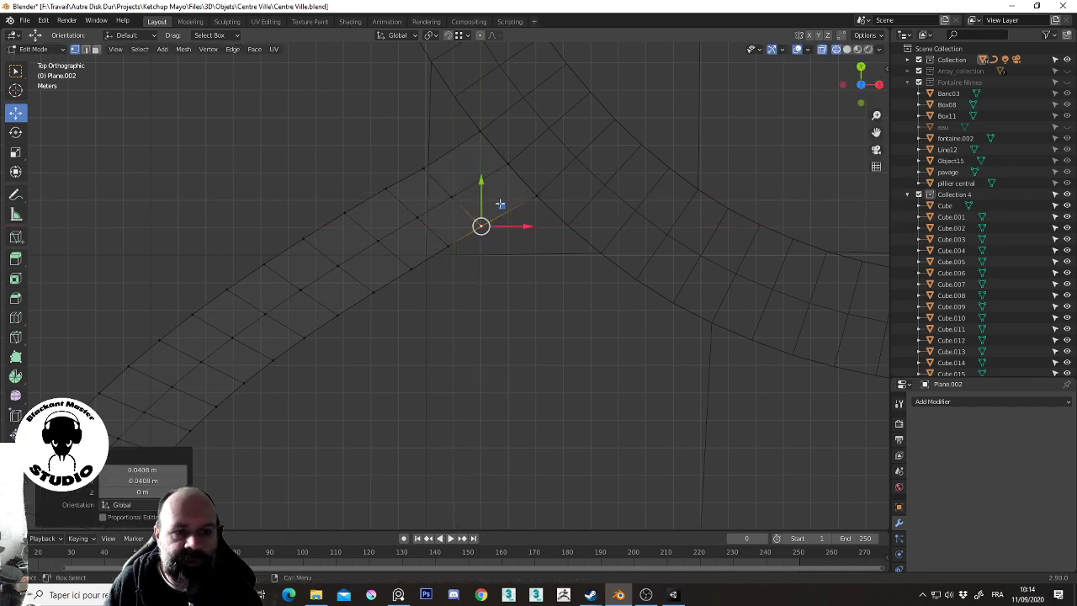
{"action": "left_click", "coordinate": [421, 168]}
{"action": "left_click_drag", "start_coordinate": [444, 146], "coordinate": [508, 207]}
{"action": "left_click", "coordinate": [452, 196]}
{"action": "left_click", "coordinate": [484, 228]}
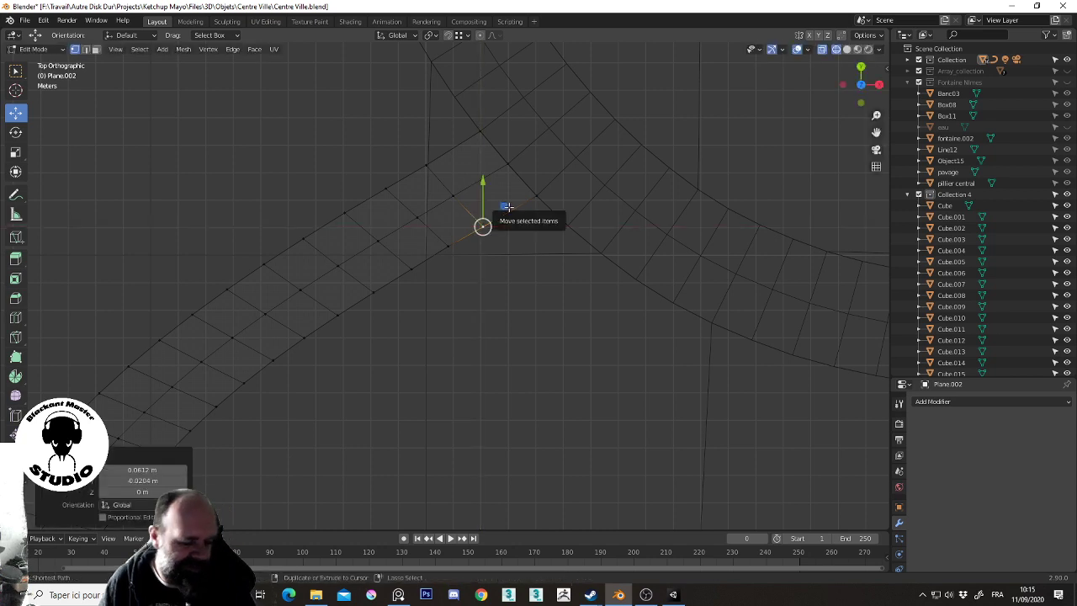
{"action": "key", "text": "g"}
{"action": "key", "text": "g"}
{"action": "left_click", "coordinate": [506, 209]}
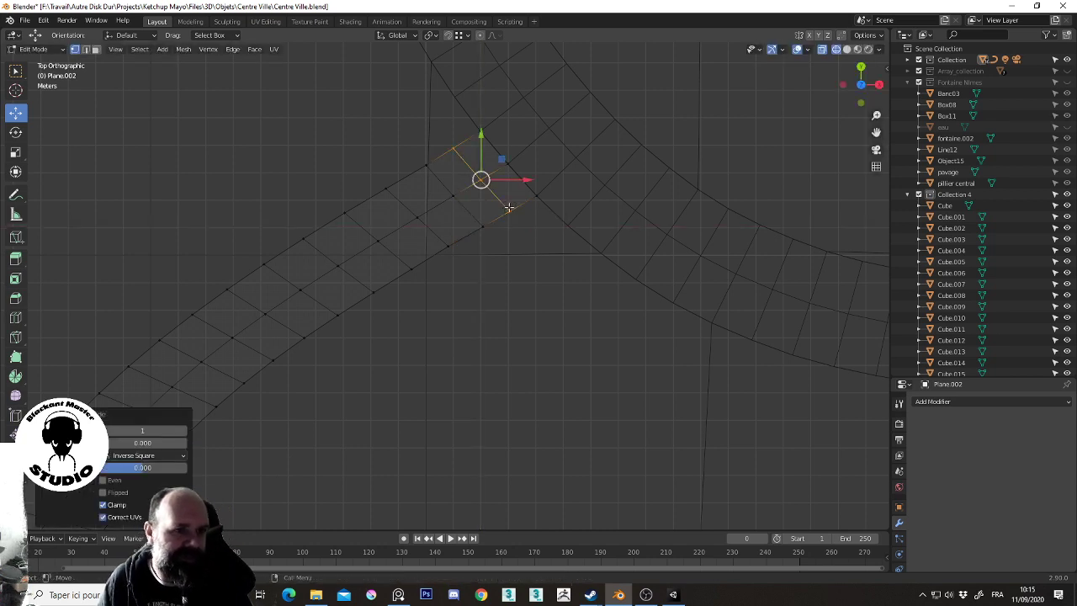
Move the strip's two end vertices down onto the cube row, one constrained with Shift+Z
{"action": "scroll", "coordinate": [457, 264], "scroll_direction": "down", "scroll_amount": 5}
{"action": "middle_click_drag", "start_coordinate": [413, 402], "coordinate": [509, 173], "text": "shift"}
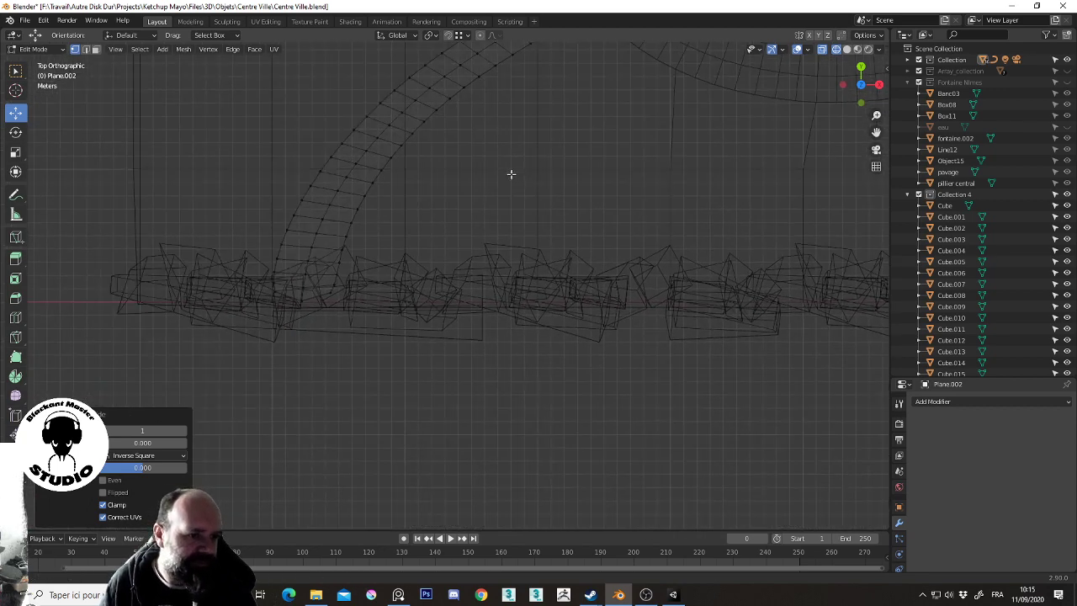
{"action": "scroll", "coordinate": [267, 299], "scroll_direction": "up", "scroll_amount": 2}
{"action": "left_click", "coordinate": [206, 300]}
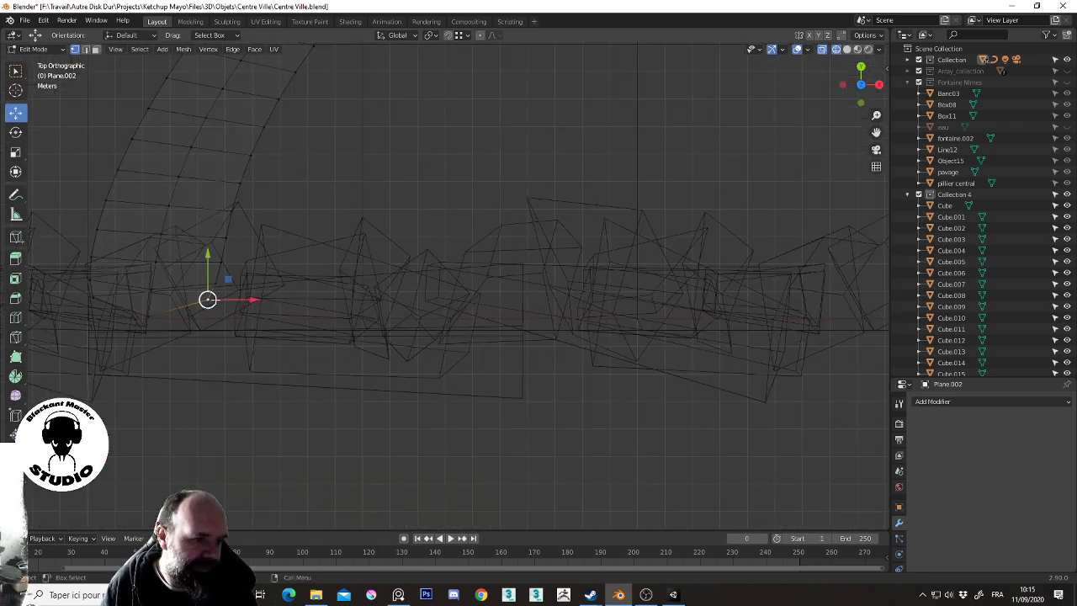
{"action": "key", "text": "g"}
{"action": "left_click", "coordinate": [232, 296]}
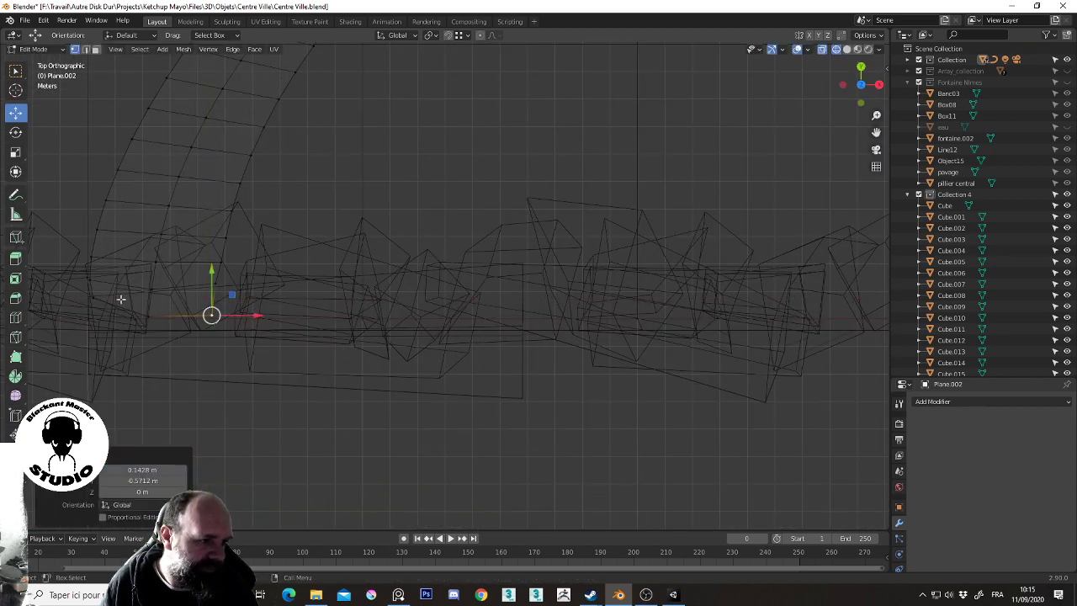
{"action": "left_click", "coordinate": [94, 299]}
{"action": "key", "text": "g"}
{"action": "key", "text": "shift+z"}
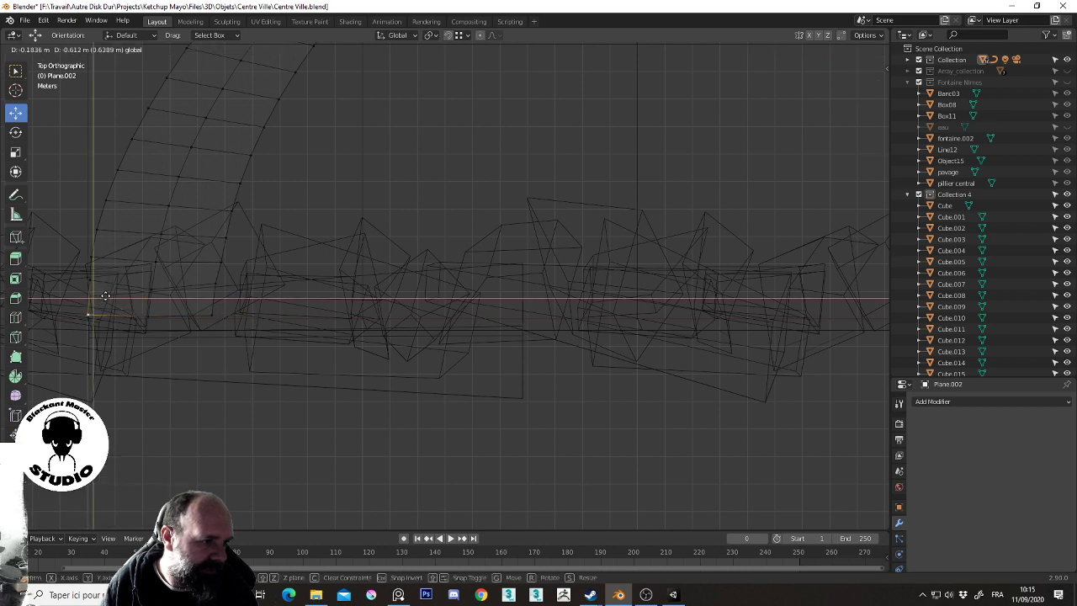
{"action": "left_click", "coordinate": [106, 296]}
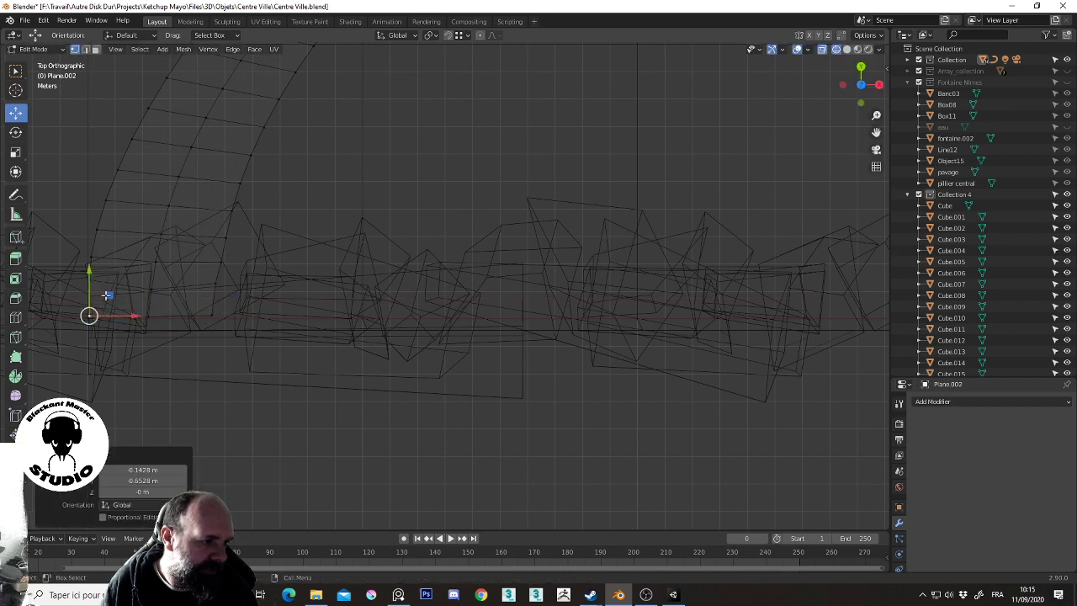
{"action": "key", "text": "ctrl+z"}
{"action": "key", "text": "g"}
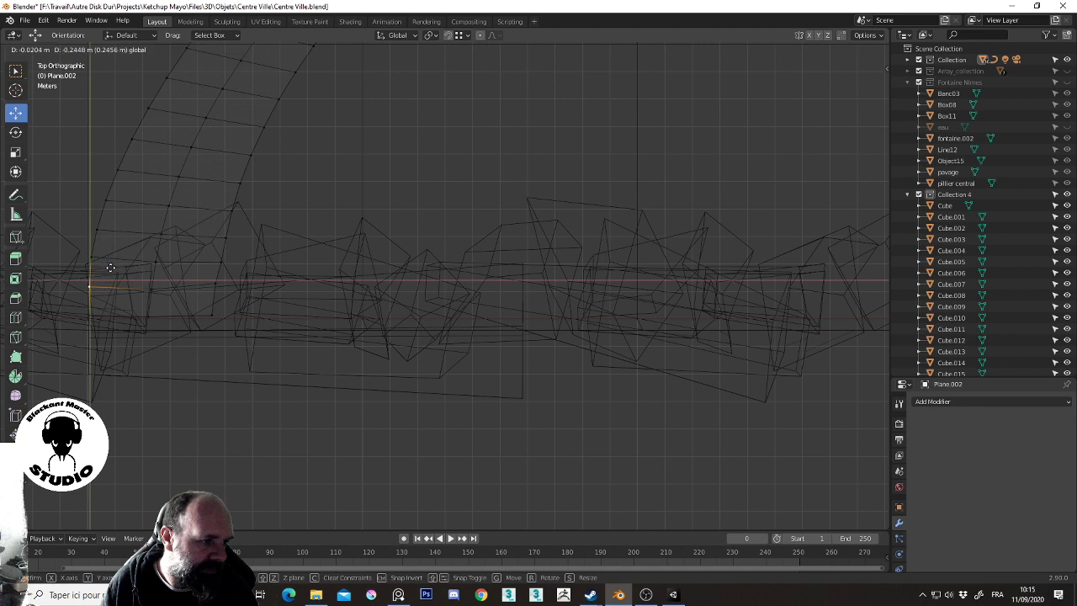
{"action": "left_click", "coordinate": [111, 268]}
Drop another end vertex 0.2856 m lower along Y onto the cube row
{"action": "left_click", "coordinate": [214, 287]}
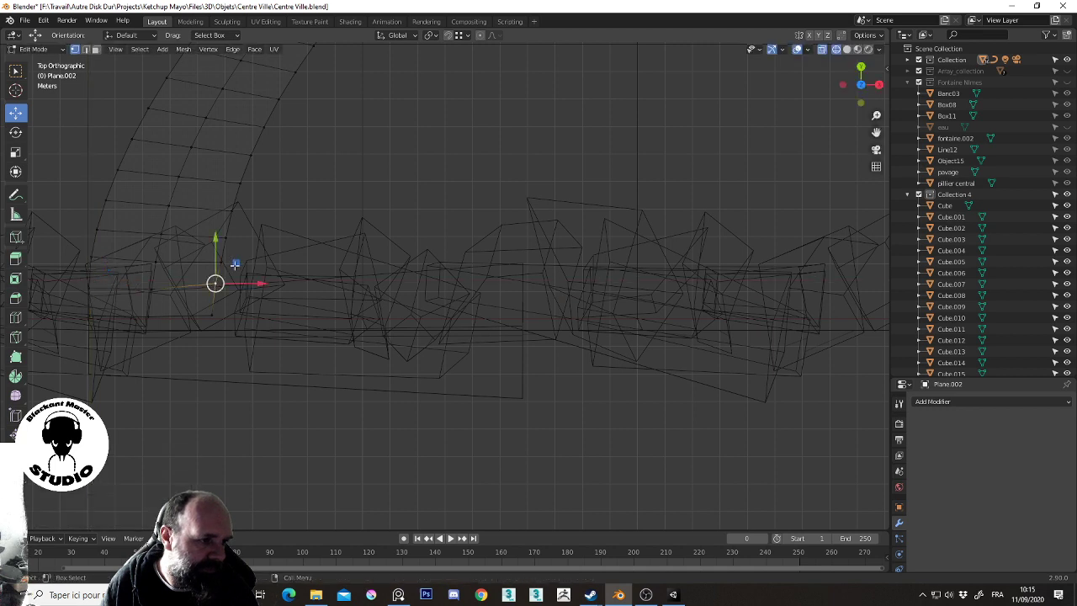
{"action": "key", "text": "g"}
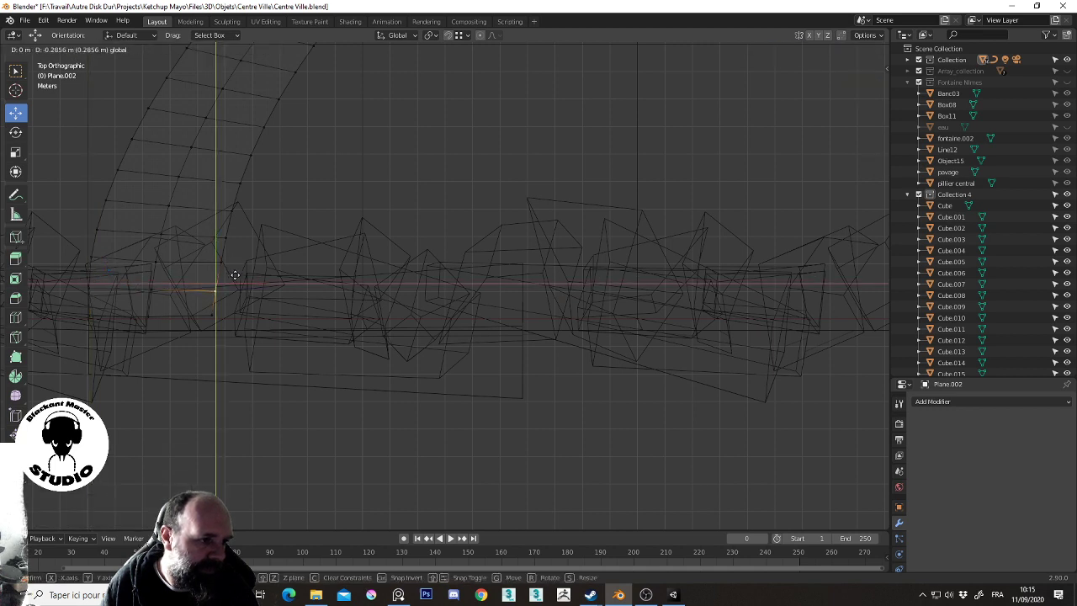
{"action": "left_click", "coordinate": [235, 274]}
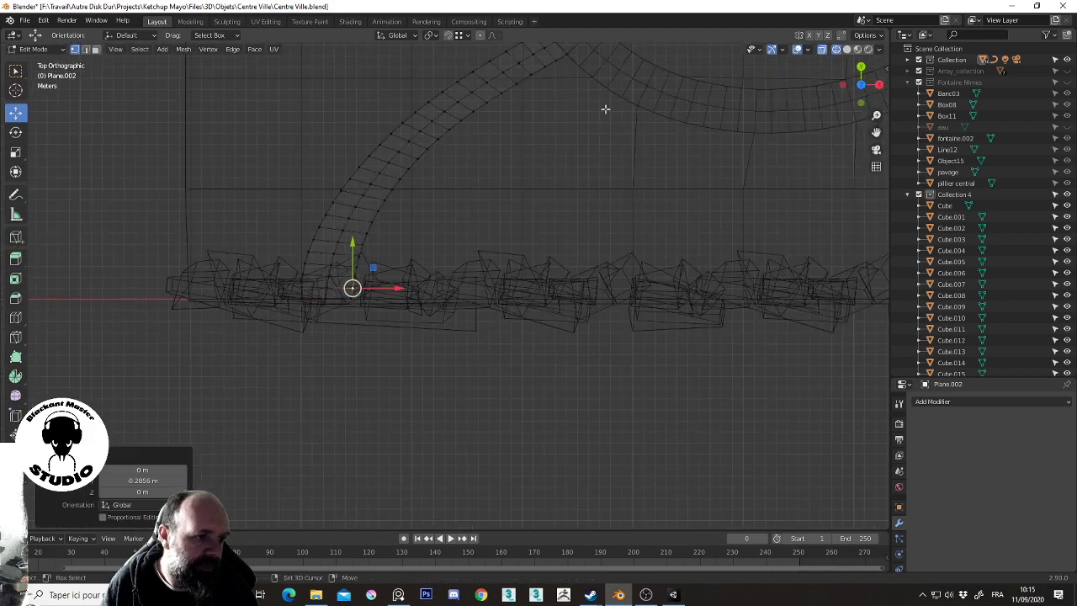
{"action": "middle_click_drag", "start_coordinate": [603, 109], "coordinate": [406, 354], "text": "shift"}
{"action": "scroll", "coordinate": [615, 191], "scroll_direction": "down", "scroll_amount": 4}
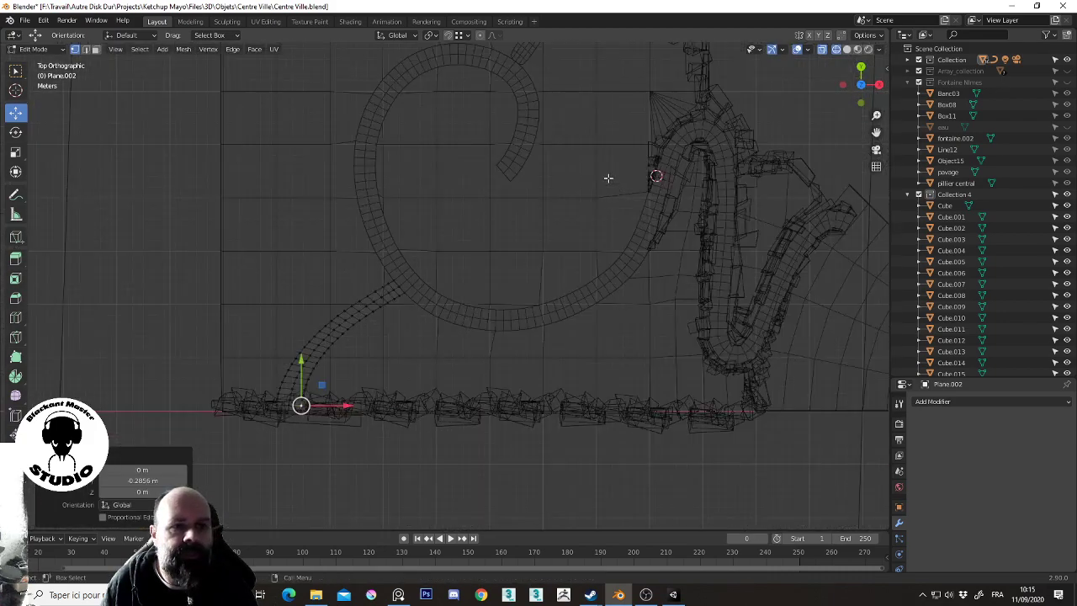
{"action": "middle_click_drag", "start_coordinate": [606, 120], "coordinate": [548, 312], "text": "shift"}
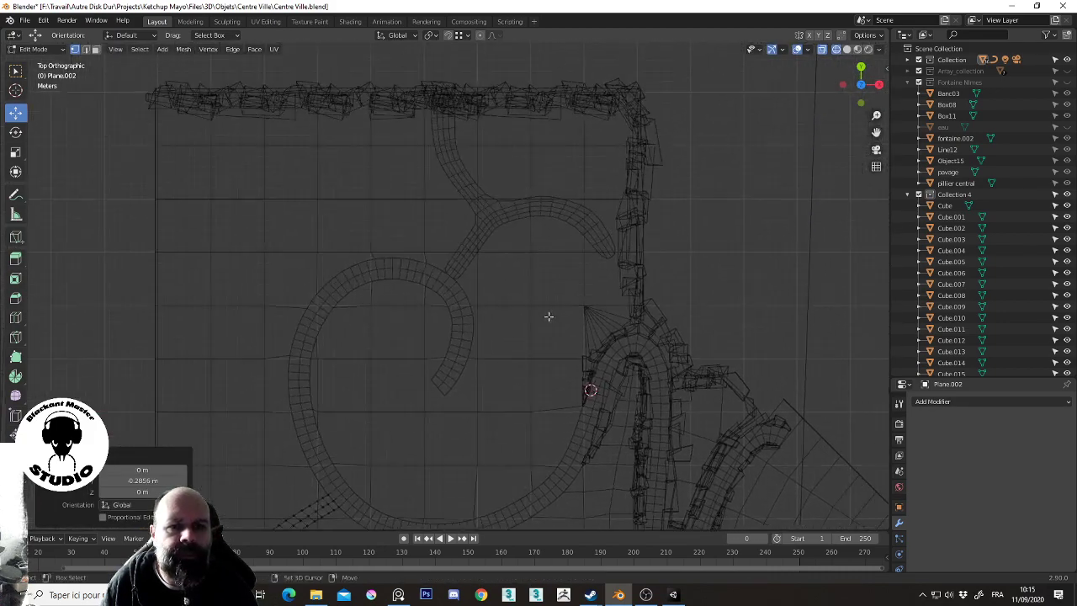
{"action": "scroll", "coordinate": [513, 192], "scroll_direction": "up", "scroll_amount": 5}
{"action": "mouse_move", "coordinate": [512, 192]}
{"action": "middle_mouse_down", "text": "shift"}
{"action": "mouse_move", "coordinate": [513, 294]}
{"action": "mouse_move", "coordinate": [497, 262]}
{"action": "middle_mouse_up", "text": "shift"}
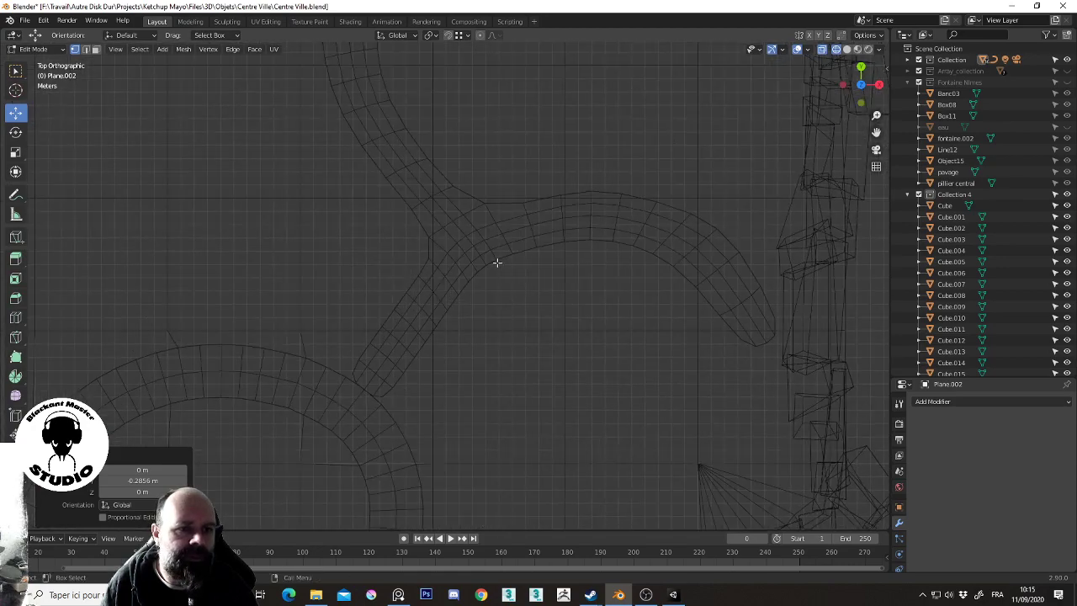
Switch to editing the Y-shaped Plane.001 road strip in face select mode
{"action": "key", "text": "Tab"}
{"action": "left_click", "coordinate": [485, 235]}
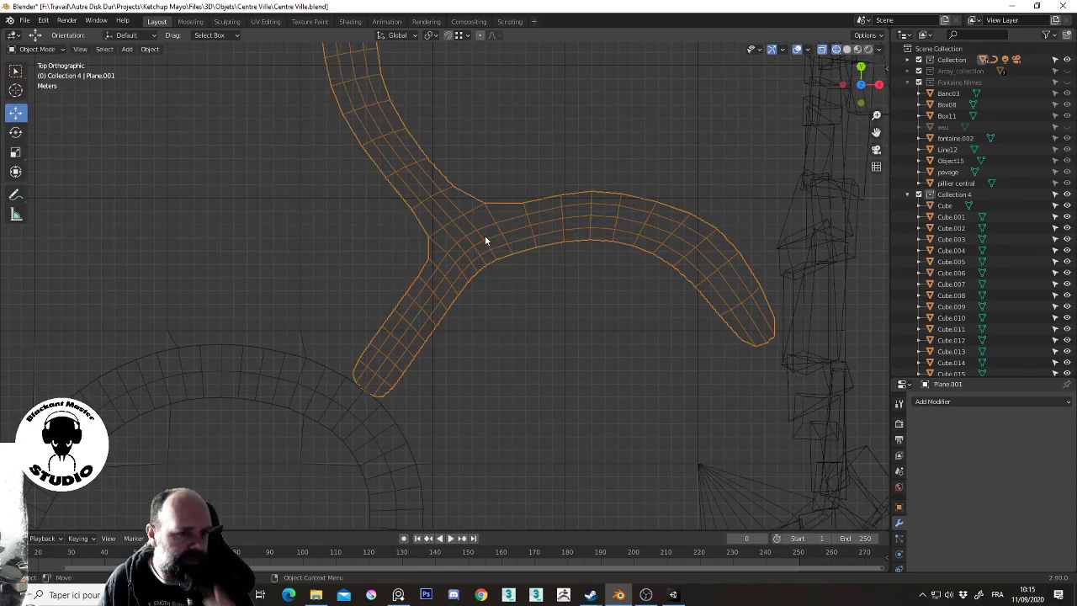
{"action": "key", "text": "Tab"}
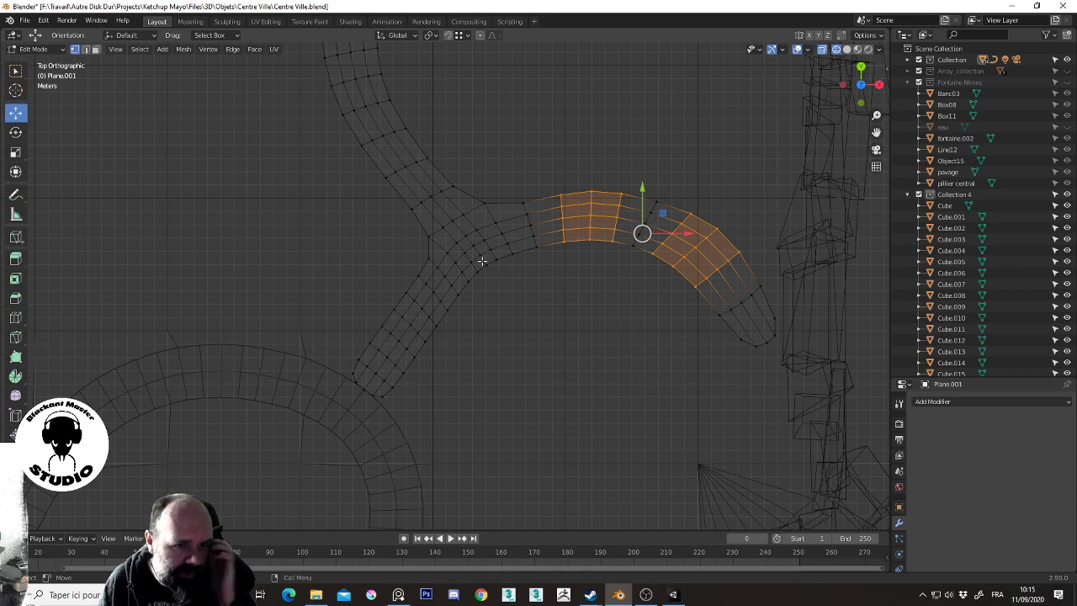
{"action": "key", "text": "3"}
Dissolve the edge loops along the main road and the upper-left branch
{"action": "left_click", "coordinate": [374, 356], "text": "alt"}
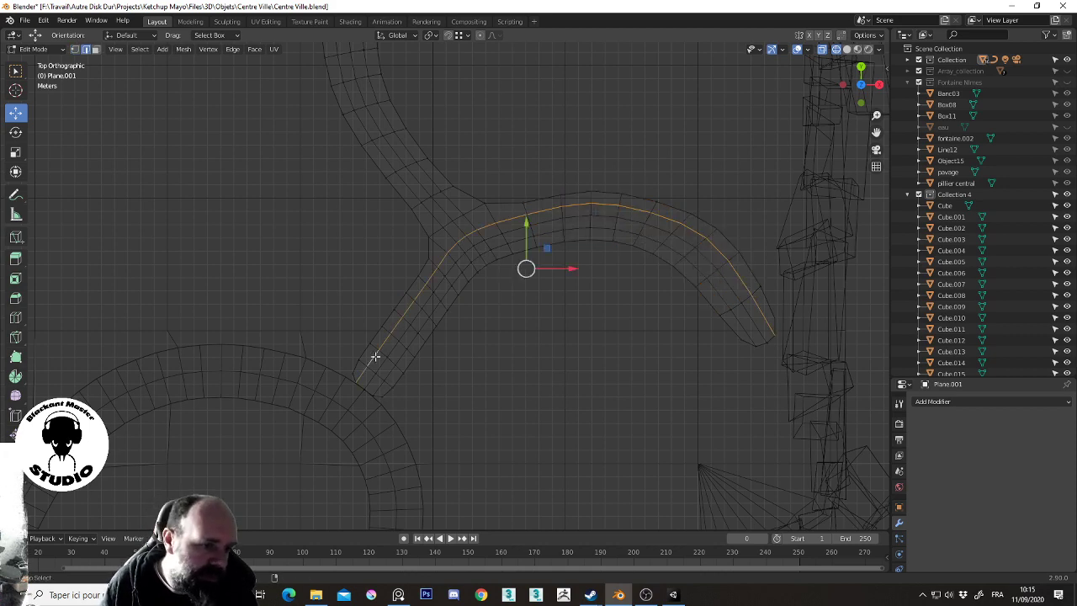
{"action": "right_click", "coordinate": [388, 374]}
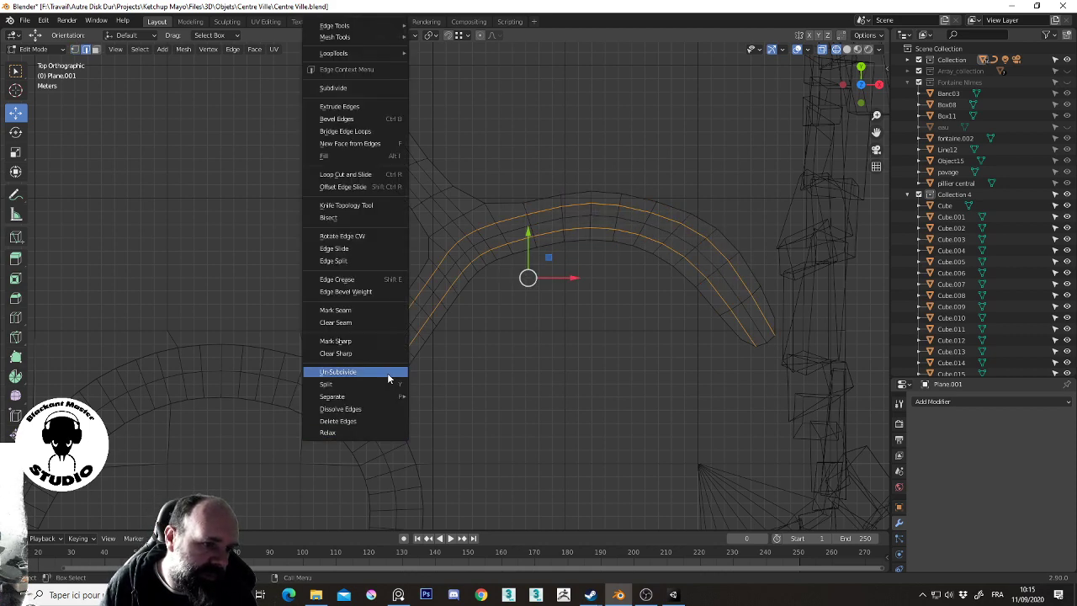
{"action": "left_click", "coordinate": [369, 409]}
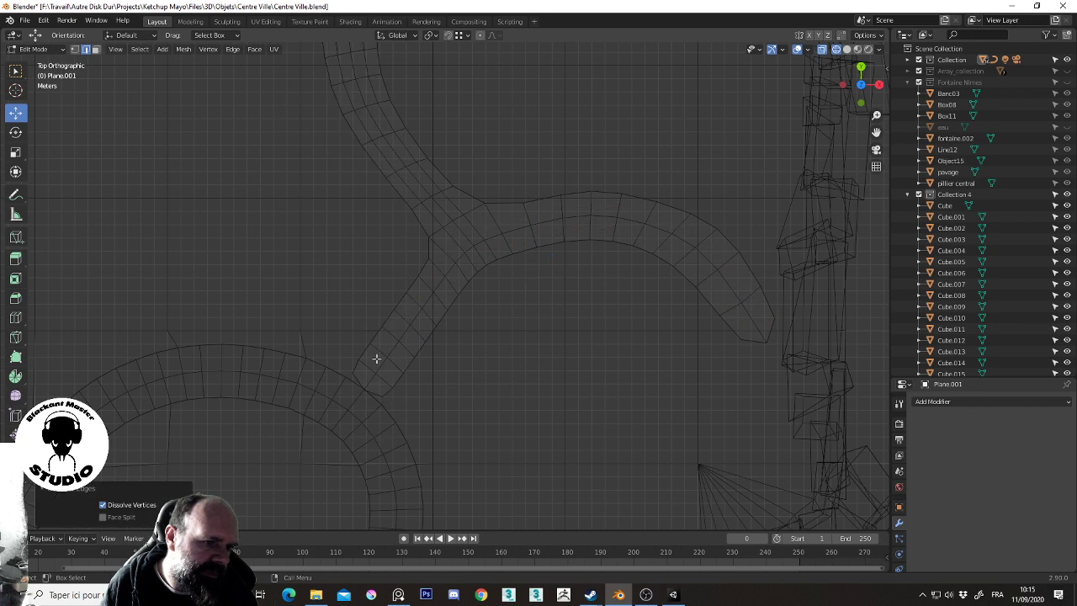
{"action": "left_click", "coordinate": [463, 234], "text": "alt"}
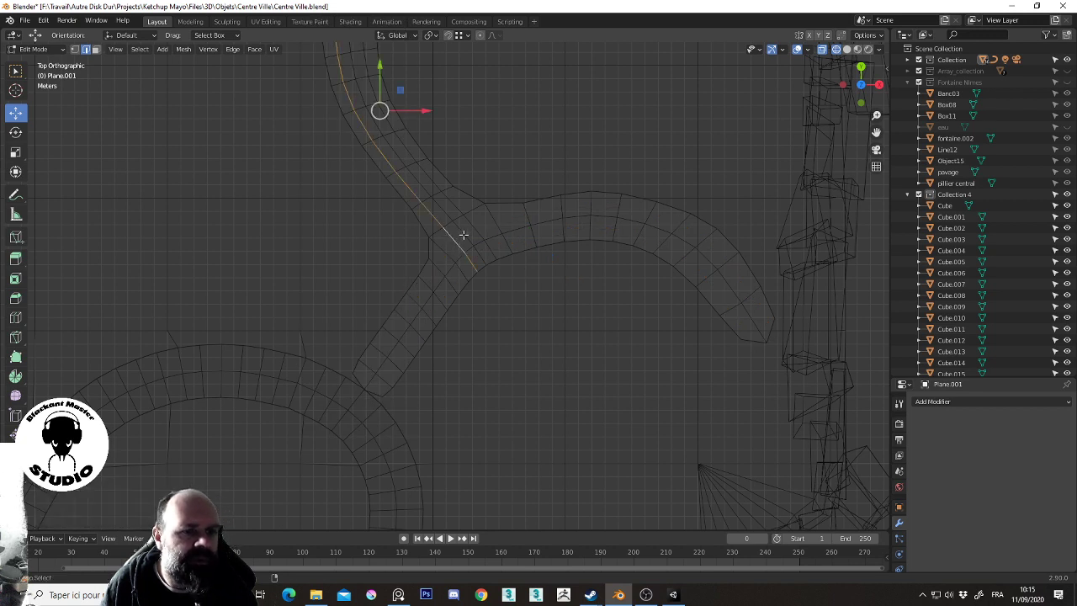
{"action": "right_click", "coordinate": [476, 228]}
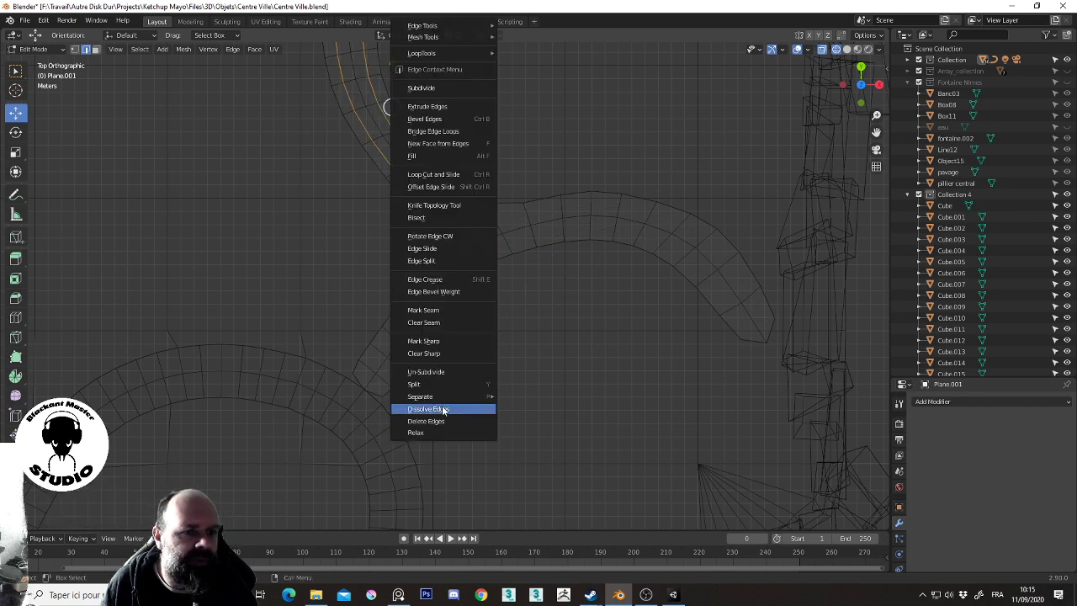
{"action": "left_click", "coordinate": [445, 410]}
{"action": "scroll", "coordinate": [643, 268], "scroll_direction": "down", "scroll_amount": 2}
{"action": "scroll", "coordinate": [643, 268], "scroll_direction": "down", "scroll_amount": 5}
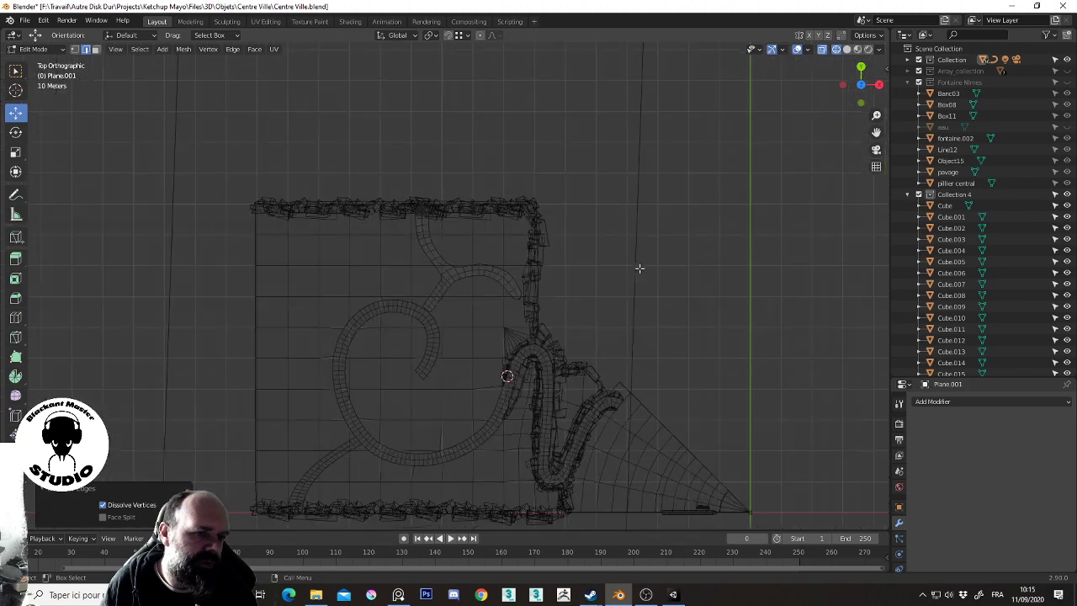
{"action": "scroll", "coordinate": [462, 337], "scroll_direction": "up", "scroll_amount": 1}
Move the road branch's end vertex to where the road meets the ring
{"action": "scroll", "coordinate": [462, 338], "scroll_direction": "up", "scroll_amount": 6}
{"action": "scroll", "coordinate": [390, 440], "scroll_direction": "down", "scroll_amount": 2}
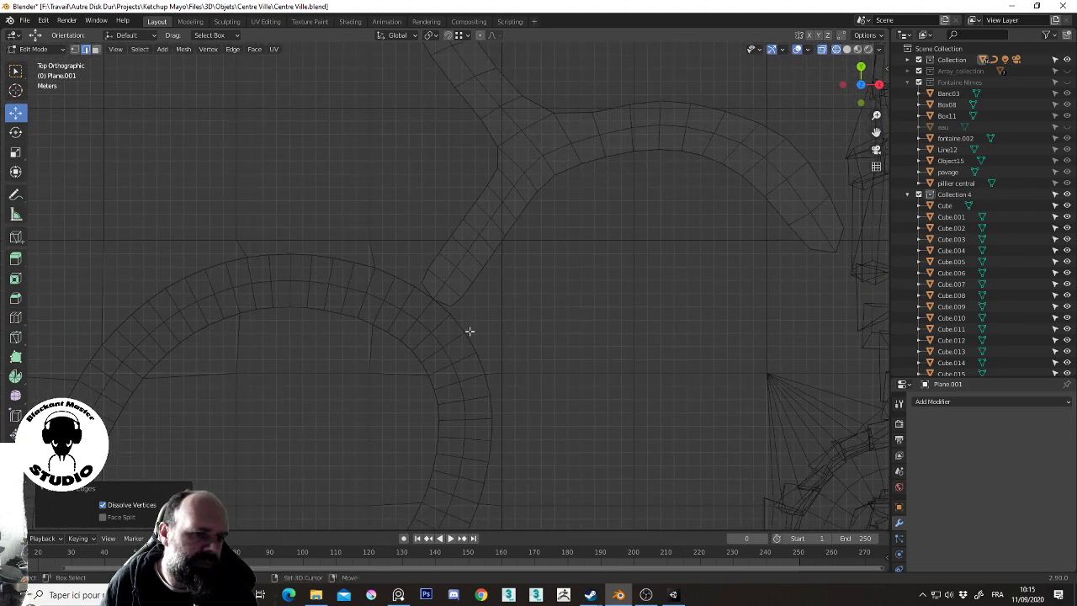
{"action": "left_click", "coordinate": [452, 304]}
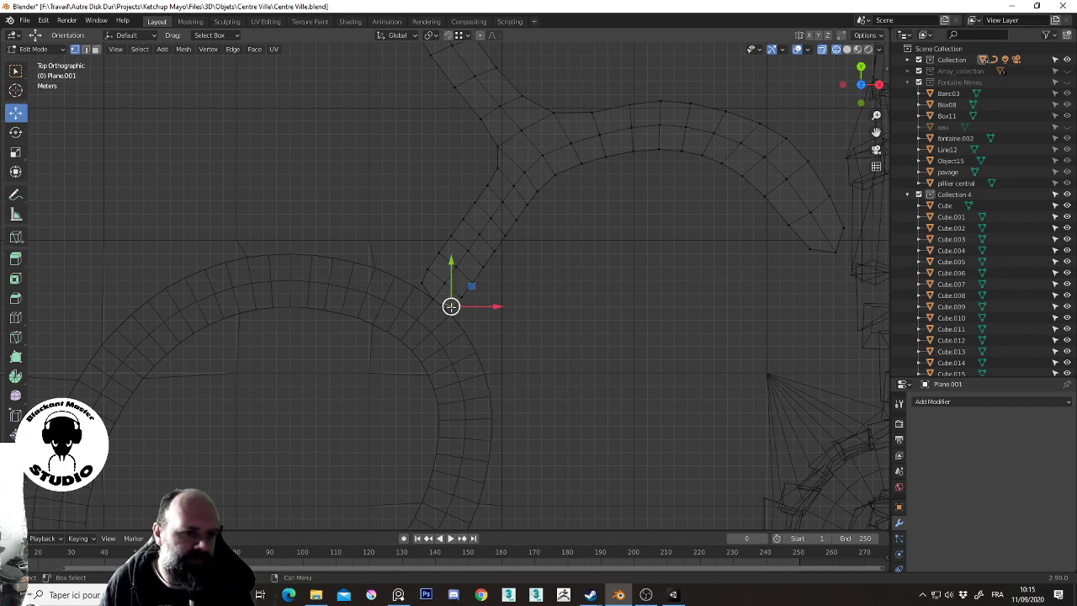
{"action": "key", "text": "g"}
{"action": "left_click", "coordinate": [450, 314]}
{"action": "scroll", "coordinate": [452, 313], "scroll_direction": "up", "scroll_amount": 3}
{"action": "scroll", "coordinate": [457, 370], "scroll_direction": "up", "scroll_amount": 2}
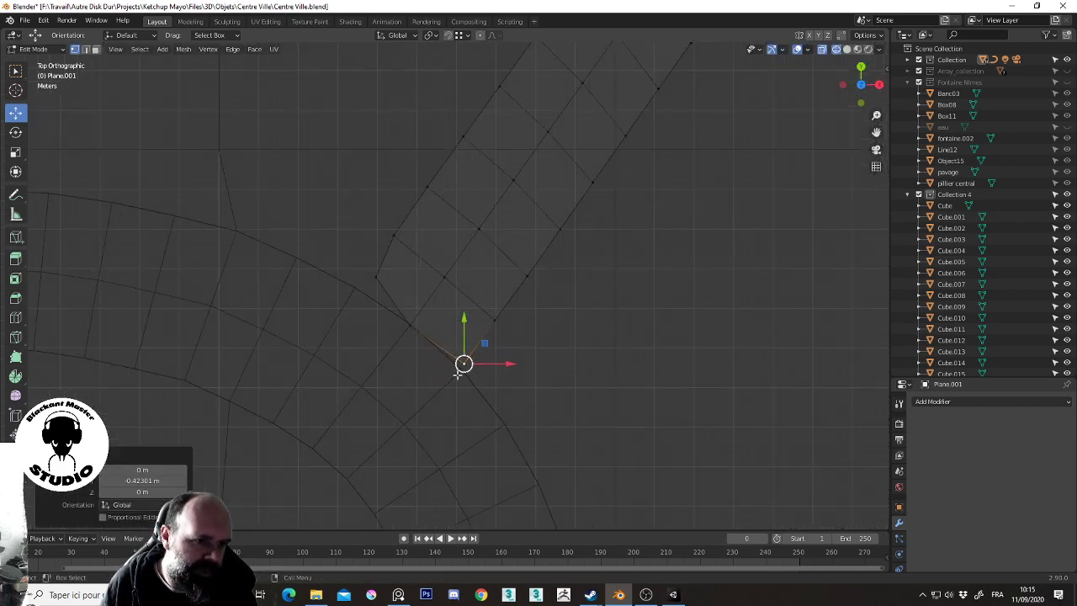
{"action": "key", "text": "g"}
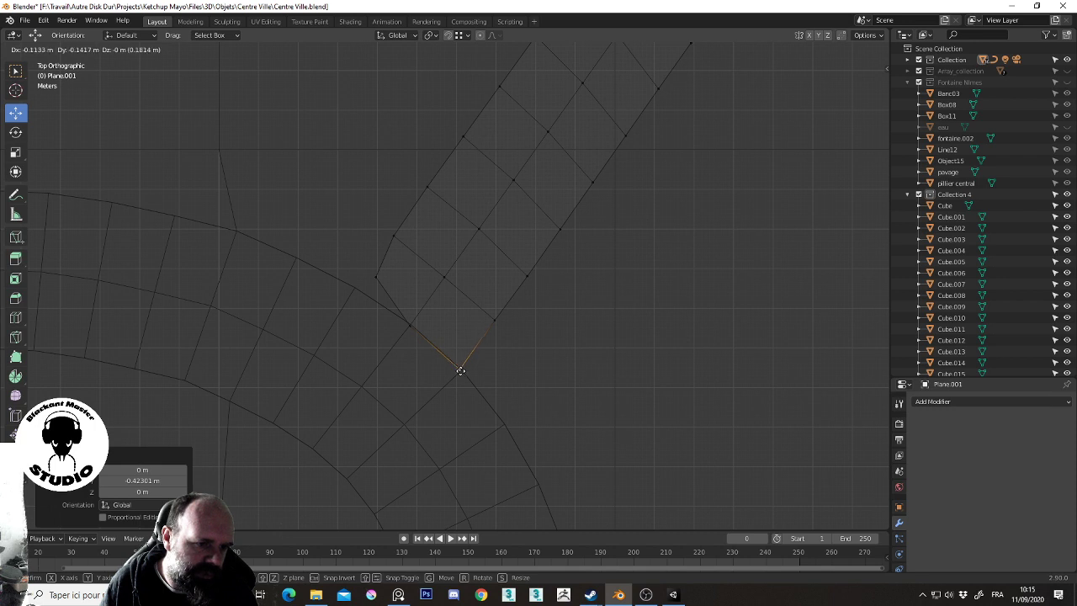
{"action": "left_click", "coordinate": [462, 371]}
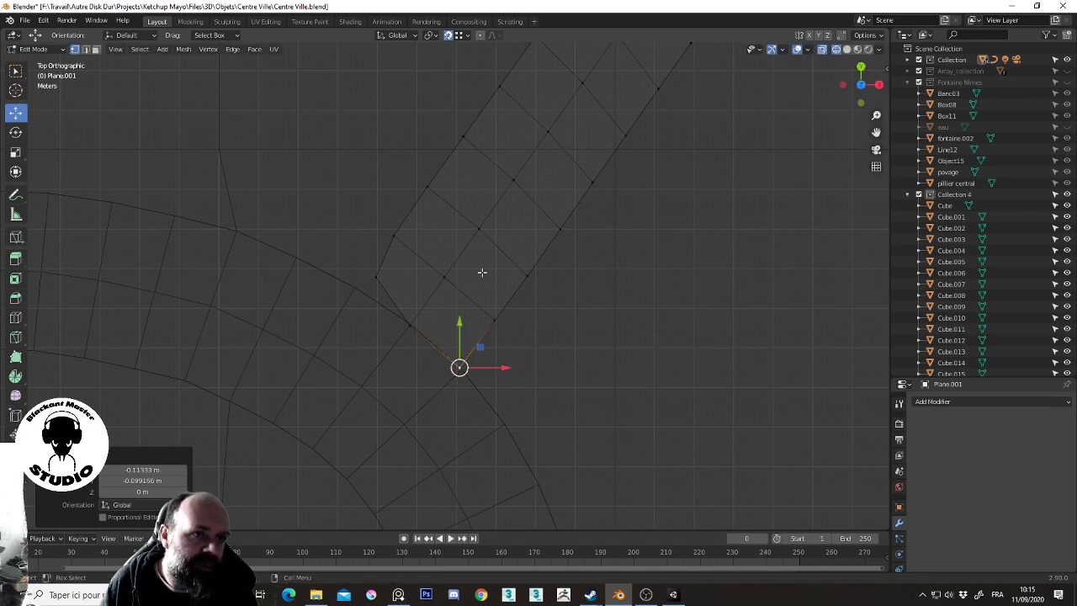
Reposition the next corner vertex of the strip onto the ring's edge
{"action": "key", "text": "g"}
{"action": "left_click", "coordinate": [461, 370]}
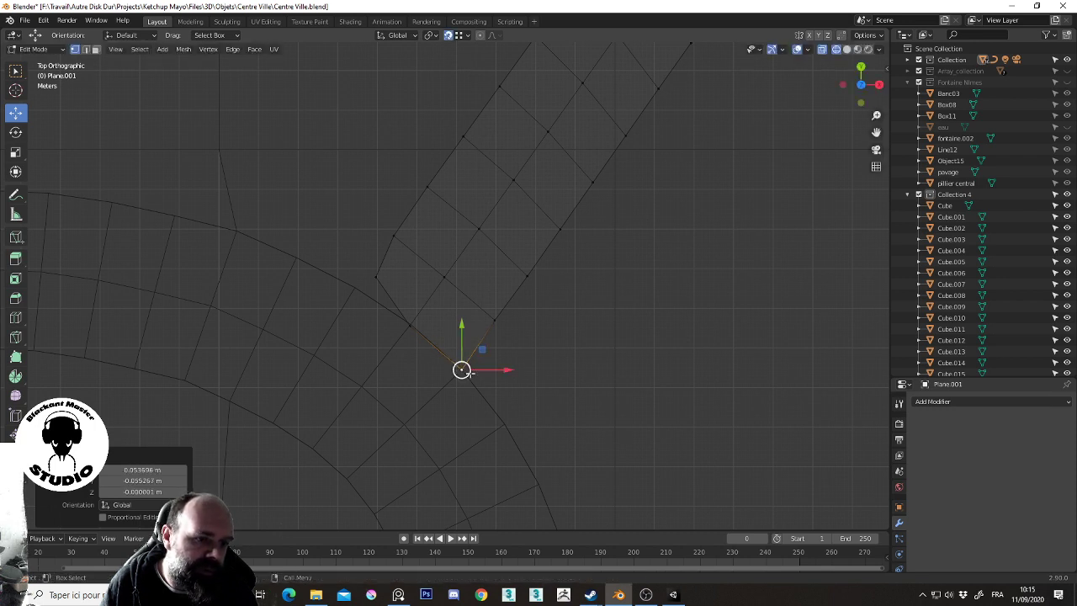
{"action": "key", "text": "g"}
{"action": "left_click", "coordinate": [410, 327]}
{"action": "key", "text": "g"}
{"action": "left_click", "coordinate": [413, 328]}
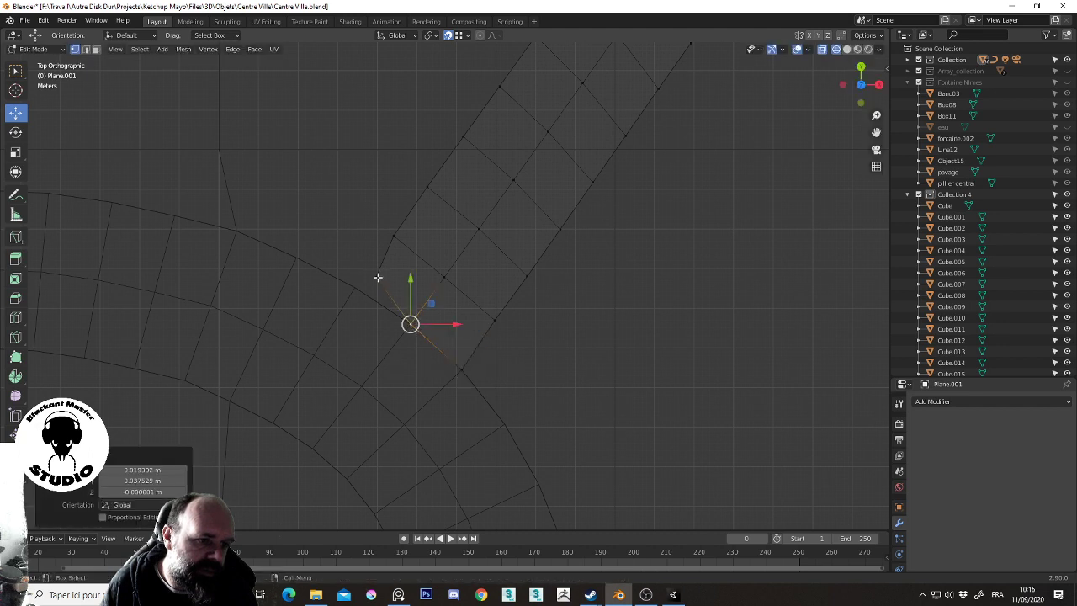
Place the strip's left corner vertex on the ring edge, shifted -0.53069 m, -0.26466 m
{"action": "left_click_drag", "start_coordinate": [378, 277], "coordinate": [345, 292]}
{"action": "left_click", "coordinate": [375, 277]}
{"action": "key", "text": "g"}
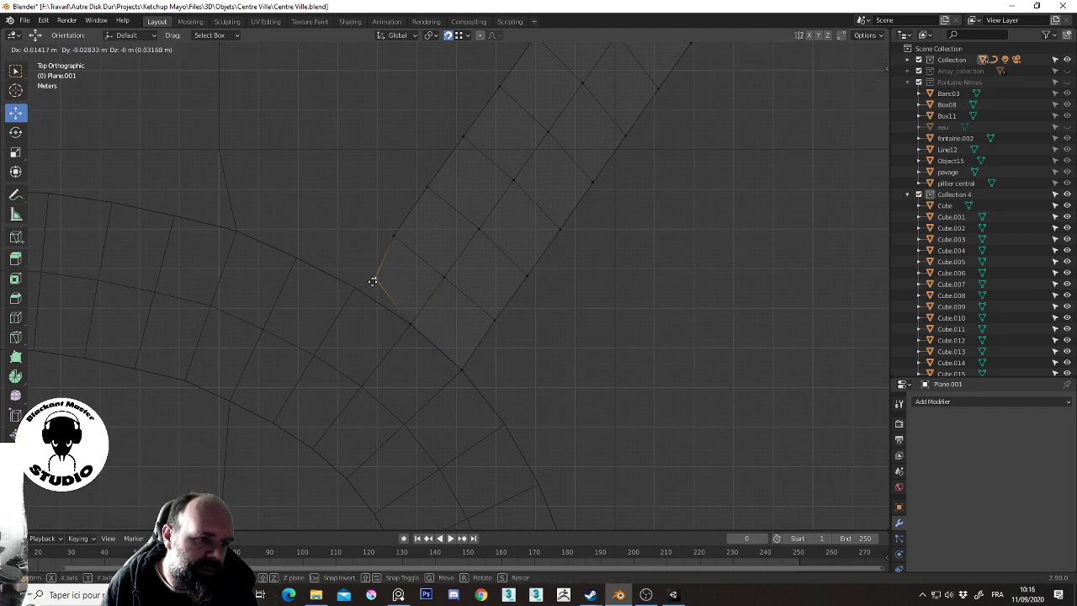
{"action": "left_click", "coordinate": [366, 288]}
{"action": "scroll", "coordinate": [463, 252], "scroll_direction": "down", "scroll_amount": 1}
{"action": "scroll", "coordinate": [527, 233], "scroll_direction": "down", "scroll_amount": 2}
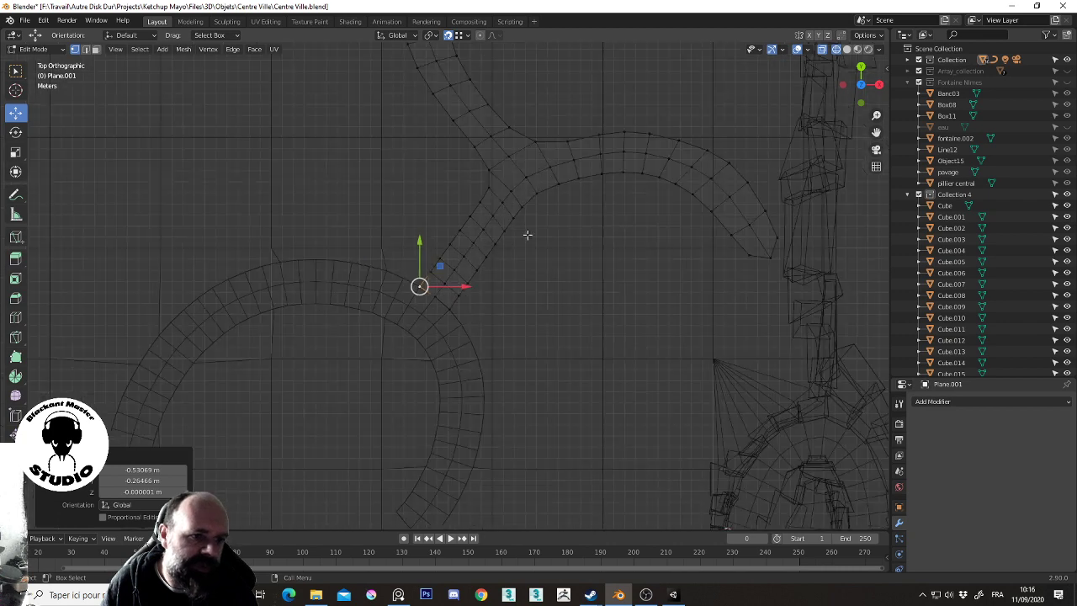
{"action": "middle_click_drag", "start_coordinate": [721, 202], "coordinate": [567, 233], "text": "shift"}
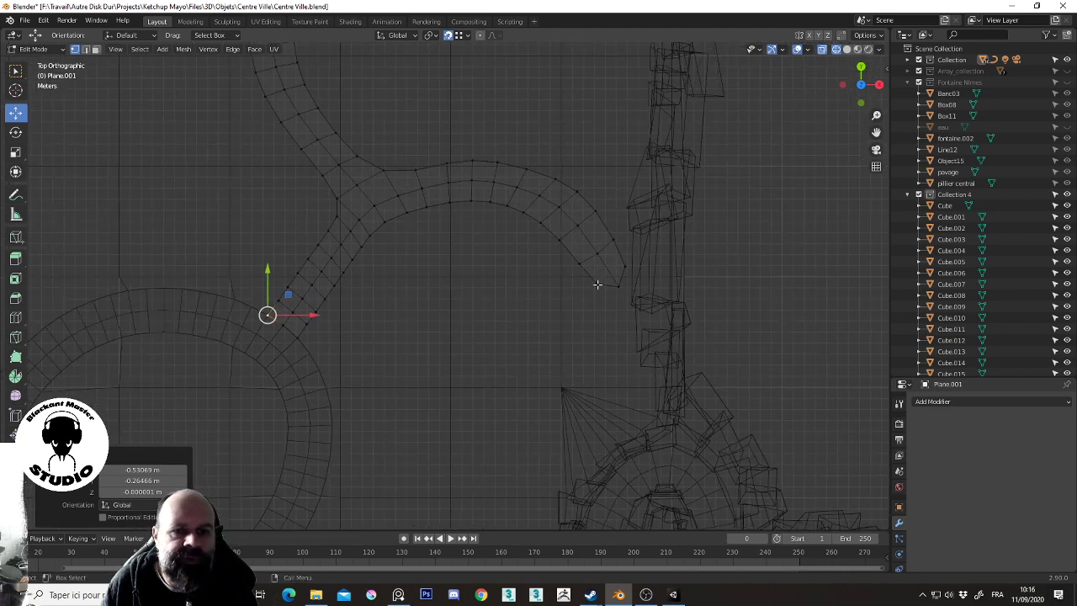
{"action": "left_click", "coordinate": [598, 284]}
Undo a trial move, then shift the other end vertex 0.09792 m, 0.02448 m against the cube column
{"action": "scroll", "coordinate": [658, 294], "scroll_direction": "up", "scroll_amount": 4}
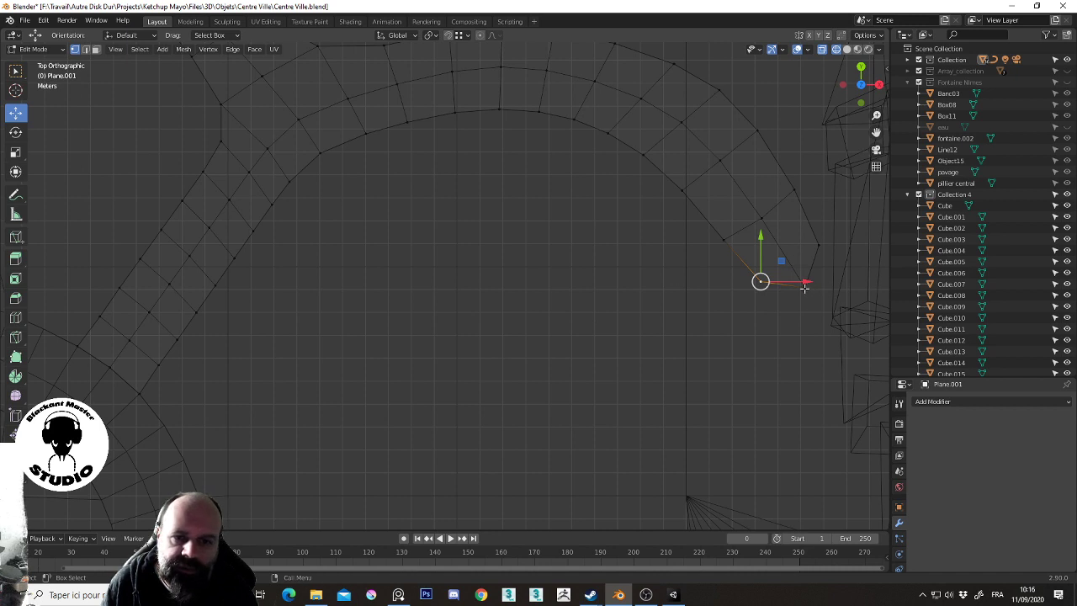
{"action": "mouse_move", "coordinate": [807, 288]}
{"action": "left_mouse_down"}
{"action": "mouse_move", "coordinate": [815, 240]}
{"action": "mouse_move", "coordinate": [772, 267]}
{"action": "left_mouse_up"}
{"action": "key", "text": "ctrl+z"}
{"action": "left_click", "coordinate": [820, 244]}
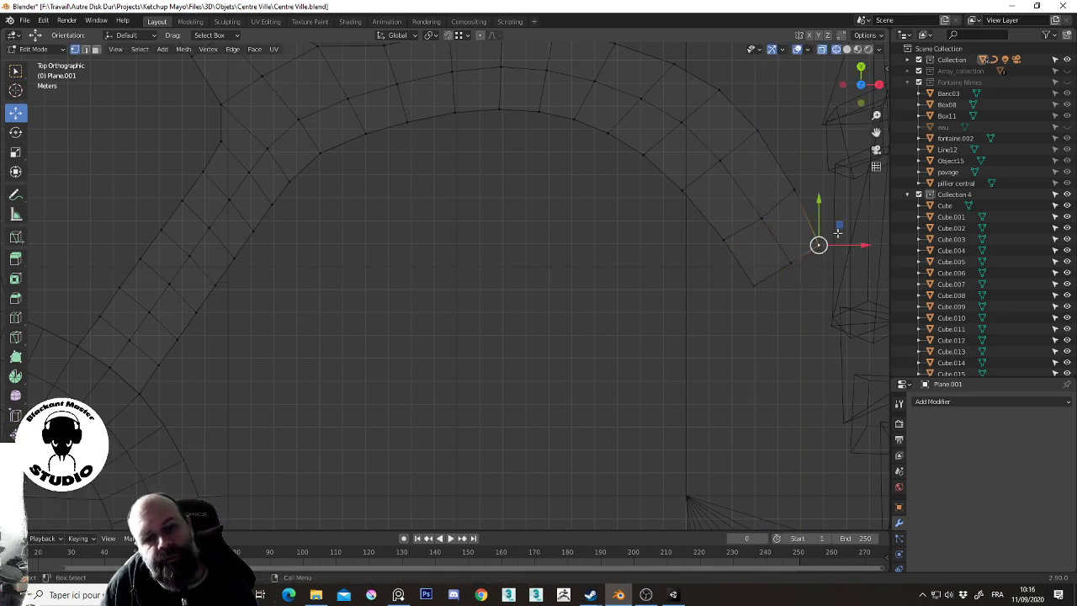
{"action": "left_click_drag", "start_coordinate": [839, 226], "coordinate": [842, 223]}
{"action": "scroll", "coordinate": [745, 252], "scroll_direction": "down", "scroll_amount": 5}
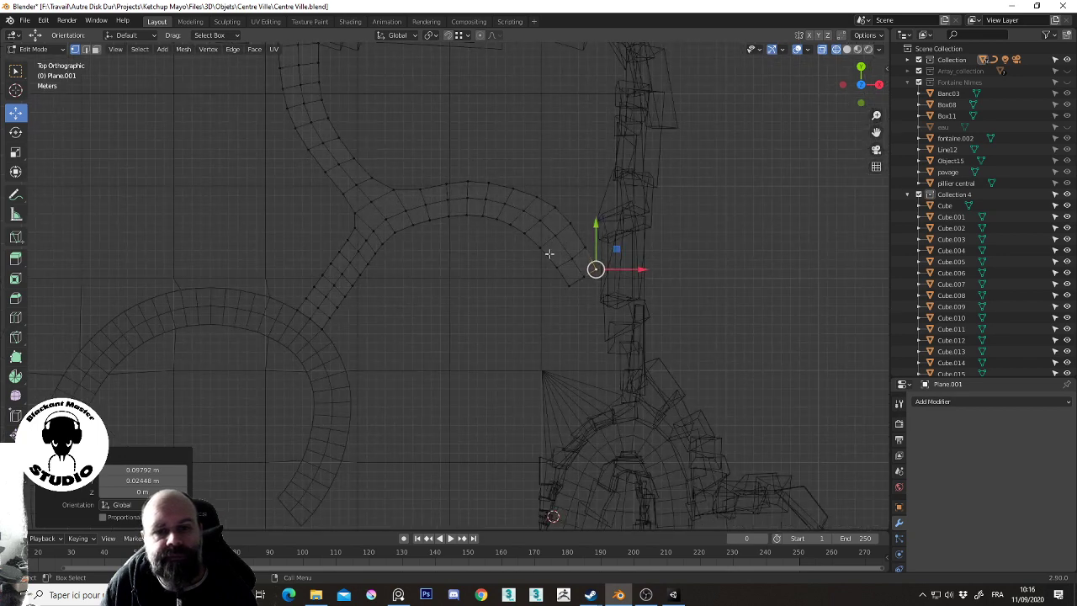
Flatten the vertical strip's three top-end vertices by scaling them to 0 on Y
{"action": "middle_click_drag", "start_coordinate": [404, 104], "coordinate": [546, 310], "text": "shift"}
{"action": "scroll", "coordinate": [465, 256], "scroll_direction": "up", "scroll_amount": 3}
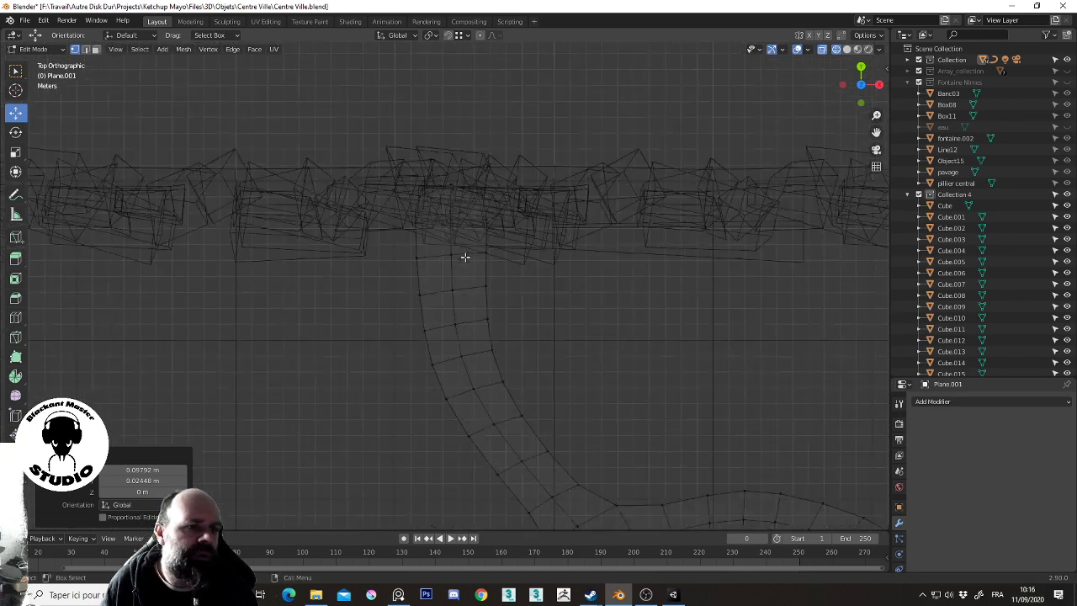
{"action": "scroll", "coordinate": [465, 256], "scroll_direction": "up", "scroll_amount": 3}
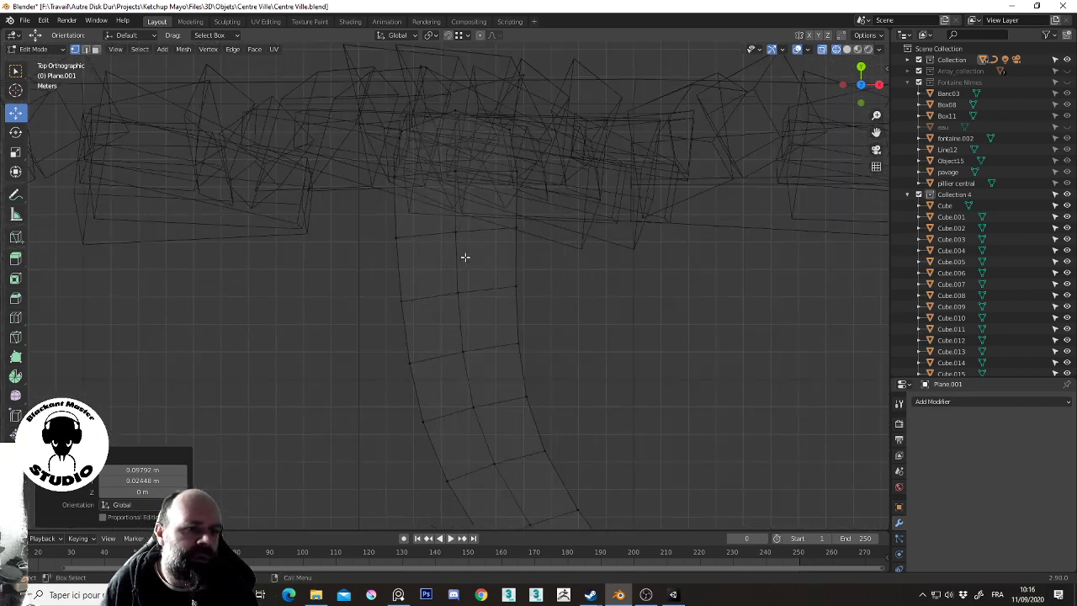
{"action": "left_click", "coordinate": [456, 109]}
{"action": "left_click", "coordinate": [405, 130], "text": "shift"}
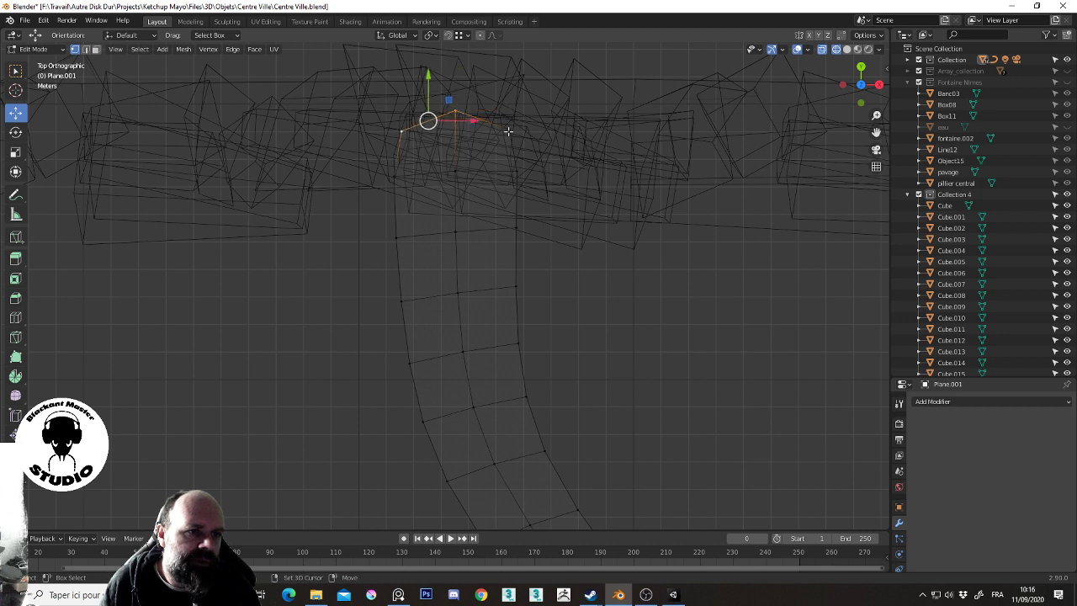
{"action": "left_click", "coordinate": [509, 130], "text": "shift"}
{"action": "key", "text": "s"}
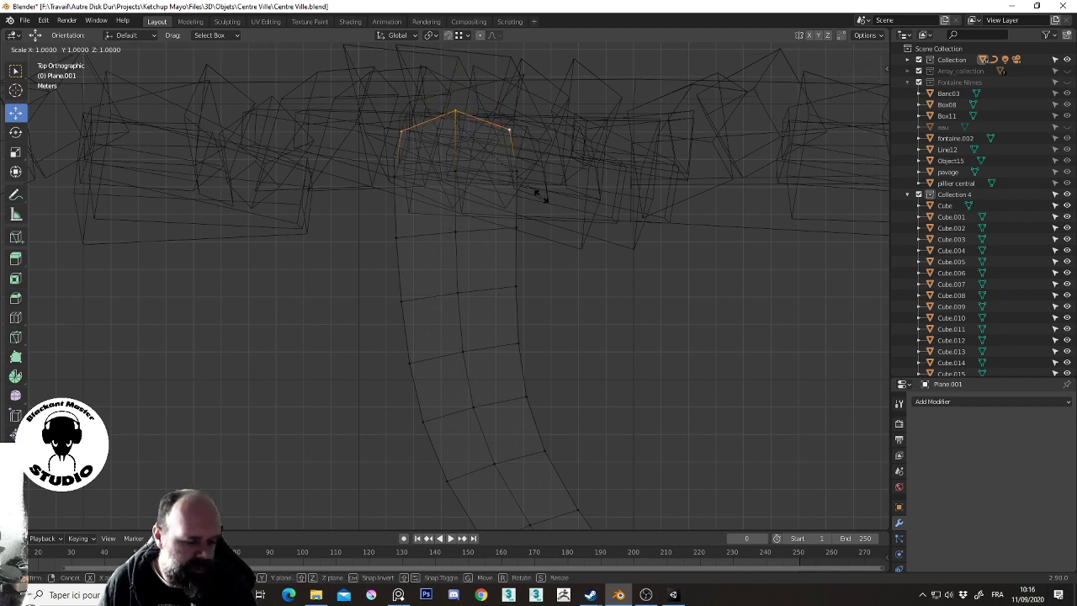
{"action": "key", "text": "y"}
{"action": "key", "text": "0"}
{"action": "key", "text": "Return"}
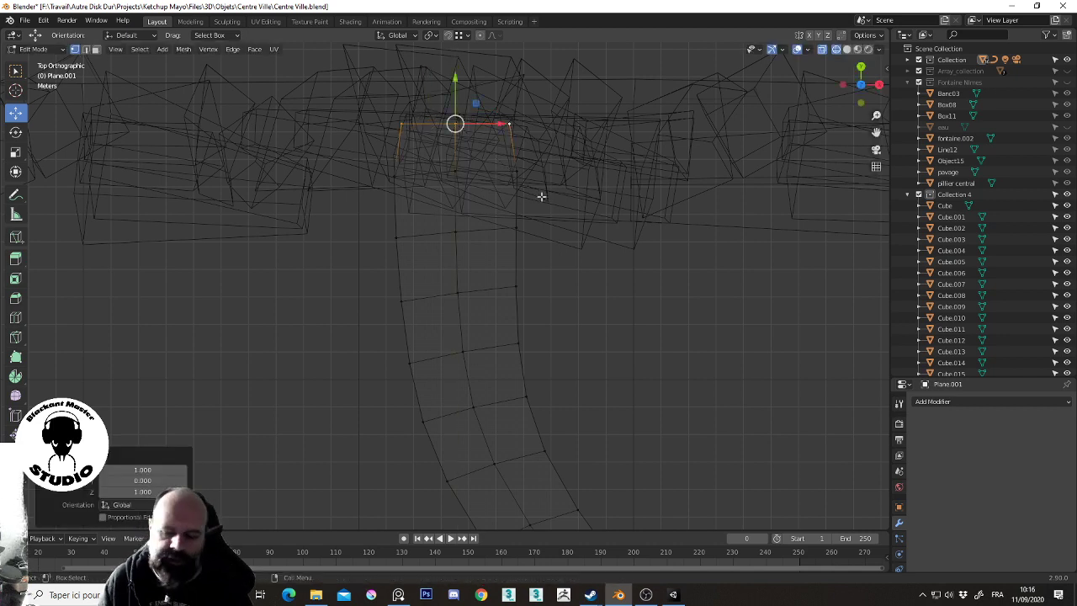
Lower the flattened end by -0.6284 m along Y
{"action": "left_click_drag", "start_coordinate": [454, 76], "coordinate": [458, 91]}
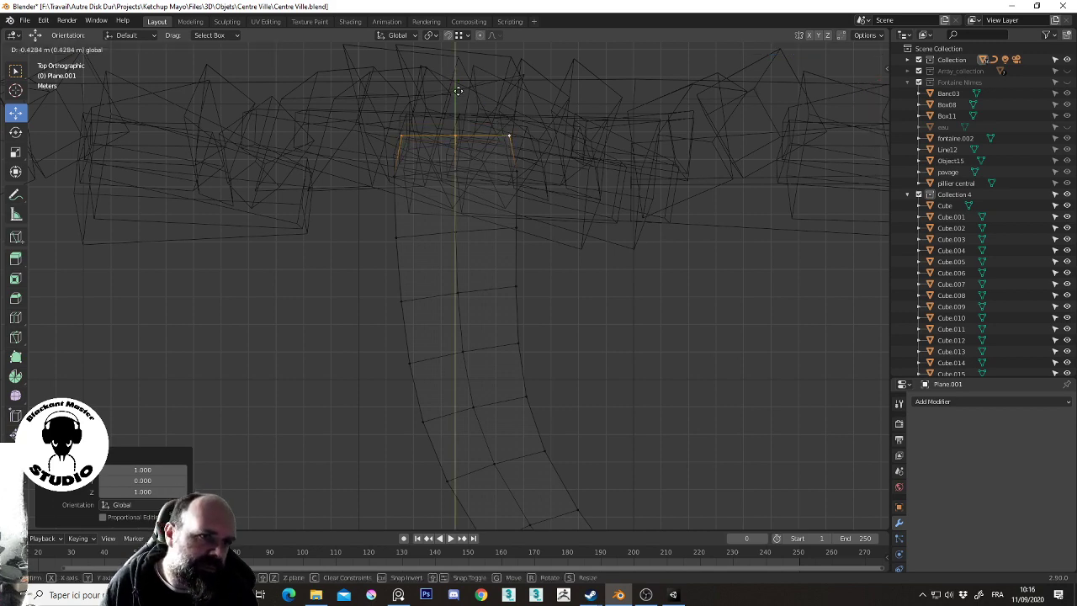
{"action": "scroll", "coordinate": [516, 208], "scroll_direction": "down", "scroll_amount": 8}
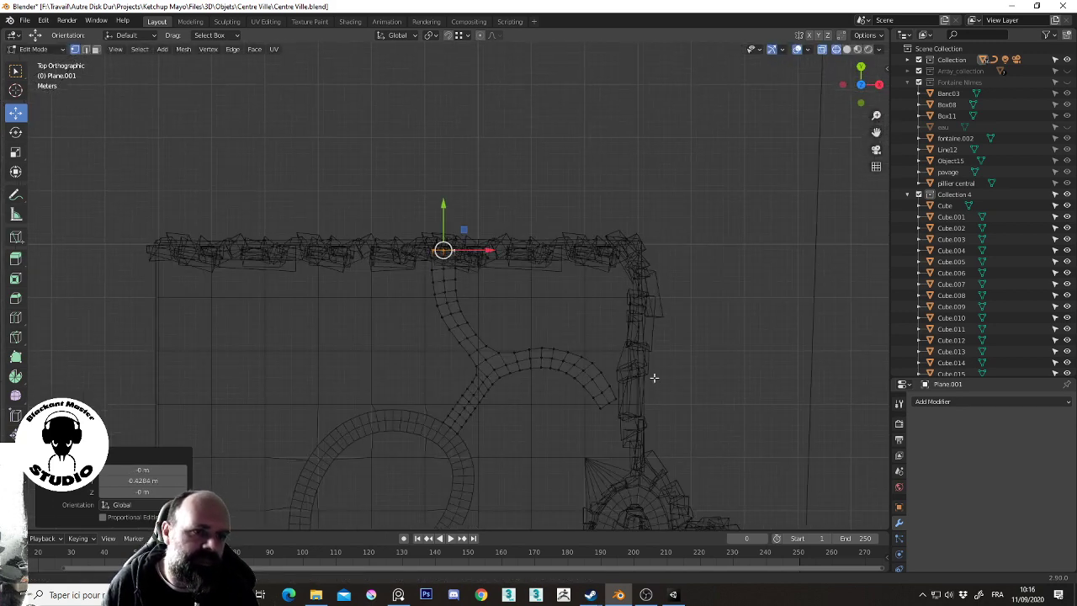
{"action": "middle_click_drag", "start_coordinate": [648, 380], "coordinate": [646, 228], "text": "shift"}
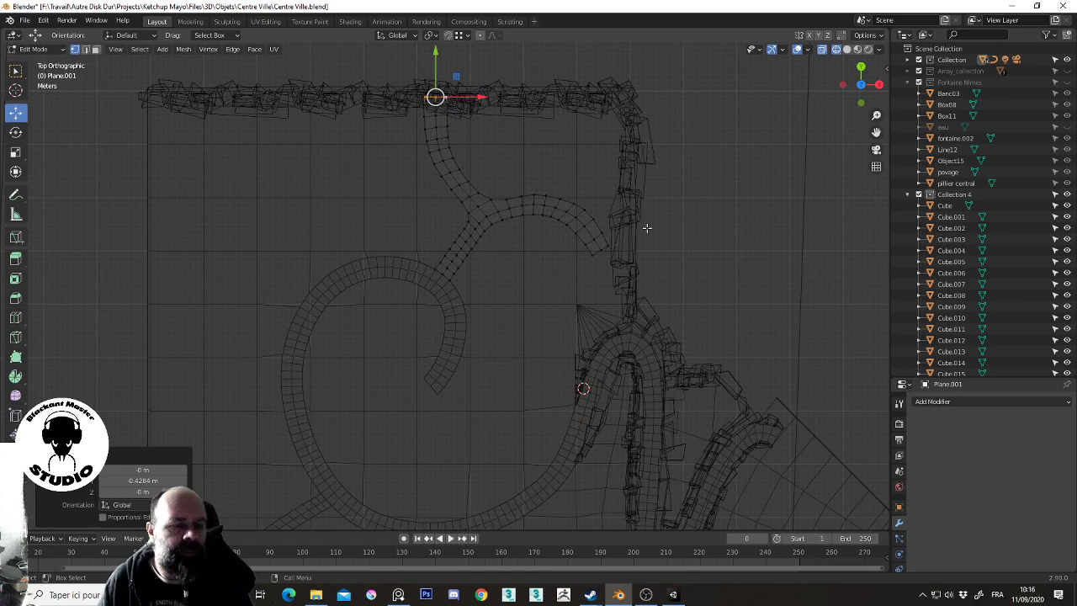
In Object Mode, make the spiral Plane active and join the road strip into it with Ctrl+J
{"action": "key", "text": "Tab"}
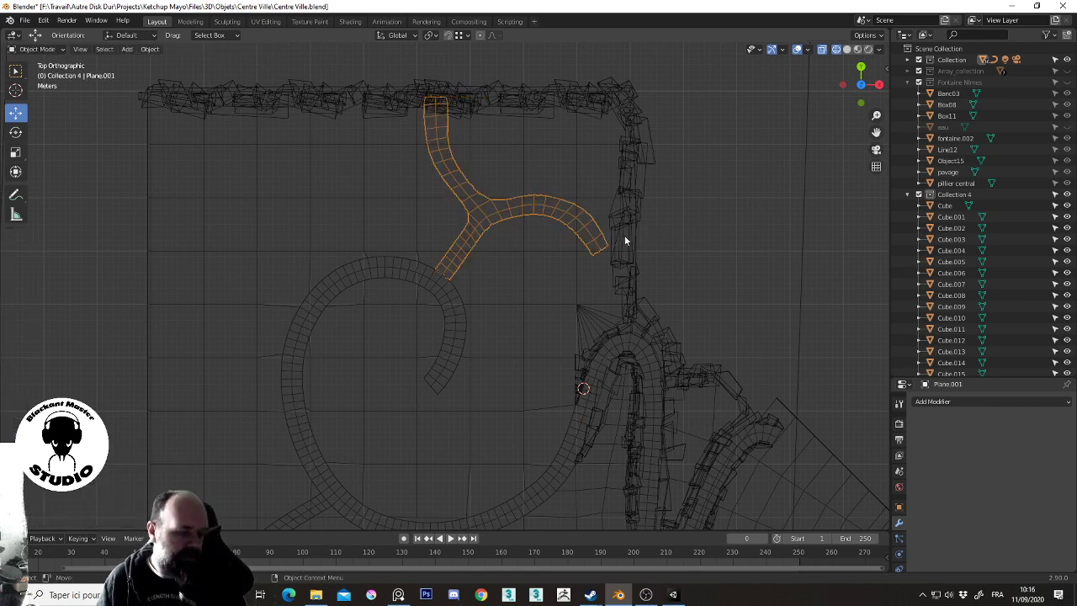
{"action": "left_click", "coordinate": [316, 505], "text": "shift"}
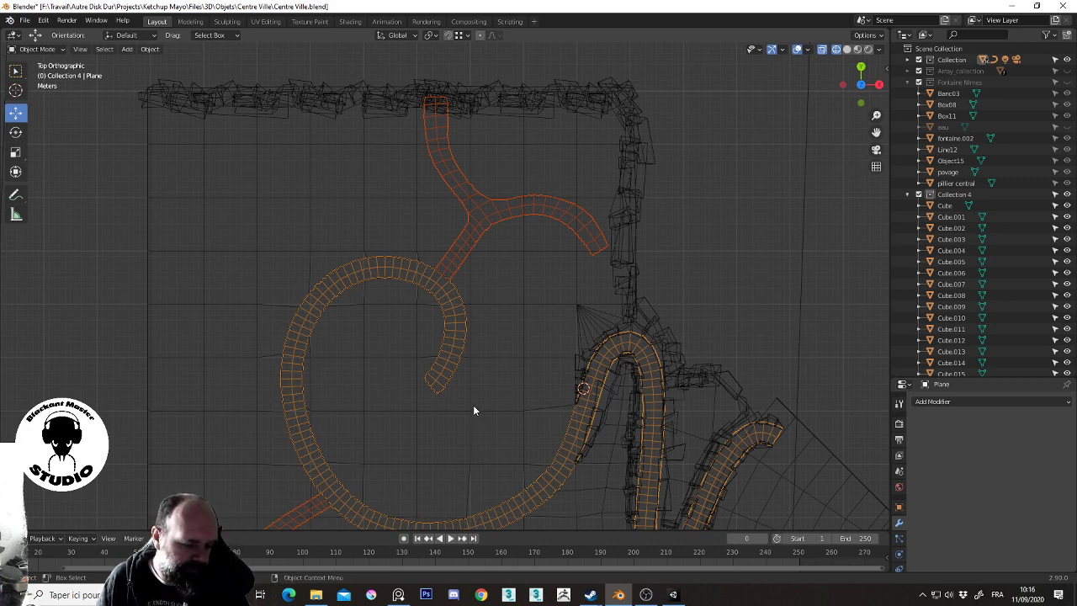
{"action": "key", "text": "ctrl"}
{"action": "key", "text": "ctrl+j"}
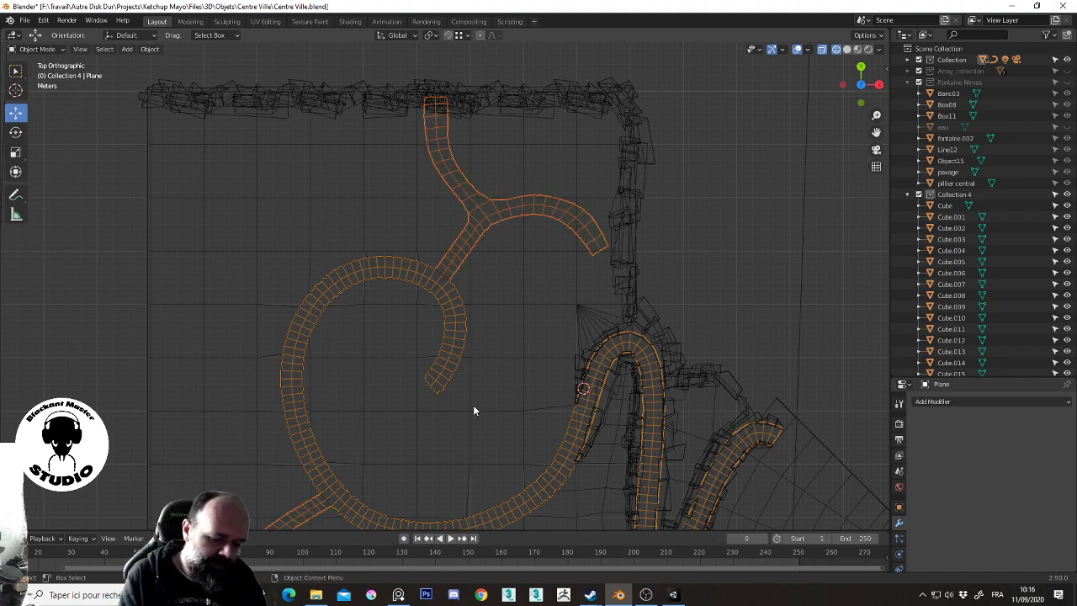
{"action": "scroll", "coordinate": [428, 290], "scroll_direction": "up", "scroll_amount": 4}
In Edit Mode, merge the three doubled vertex pairs at the first strip-ring junction at centre
{"action": "scroll", "coordinate": [449, 277], "scroll_direction": "up", "scroll_amount": 2}
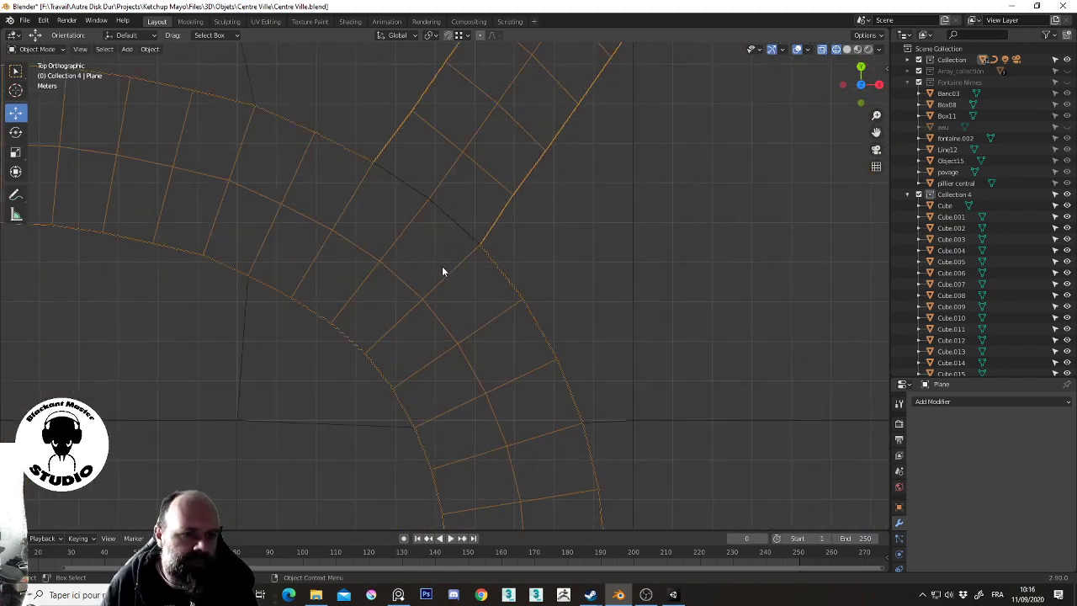
{"action": "key", "text": "Tab"}
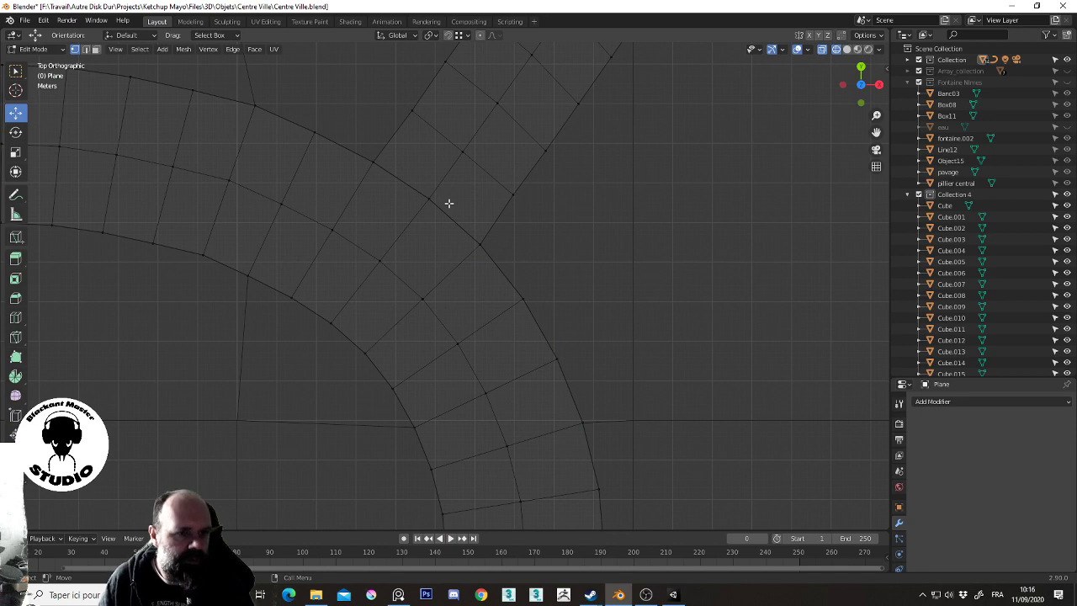
{"action": "left_click_drag", "start_coordinate": [395, 150], "coordinate": [341, 176]}
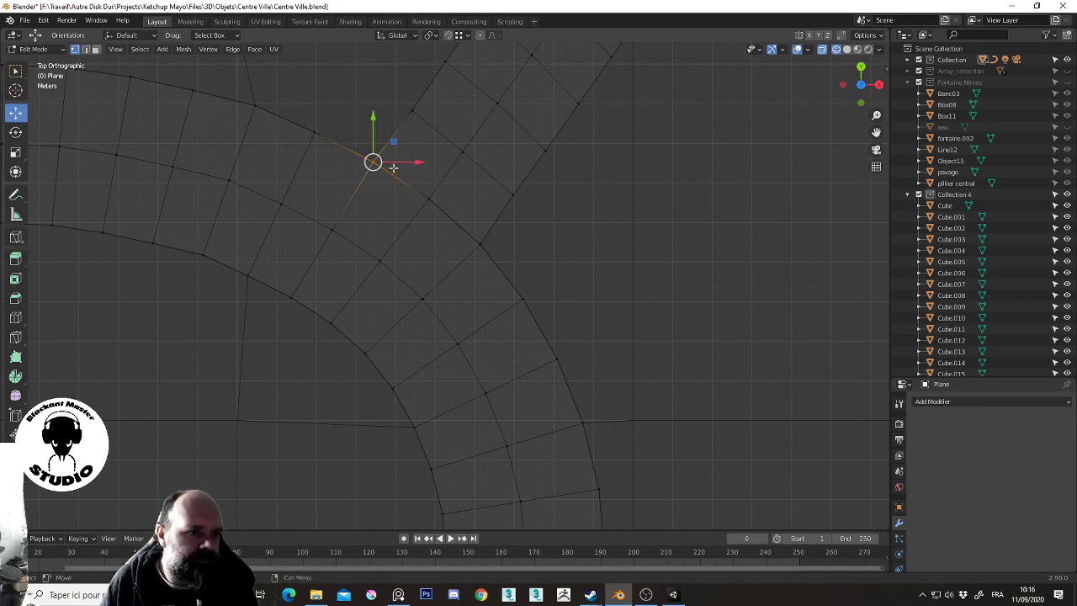
{"action": "right_click", "coordinate": [453, 263]}
{"action": "mouse_move", "coordinate": [400, 508]}
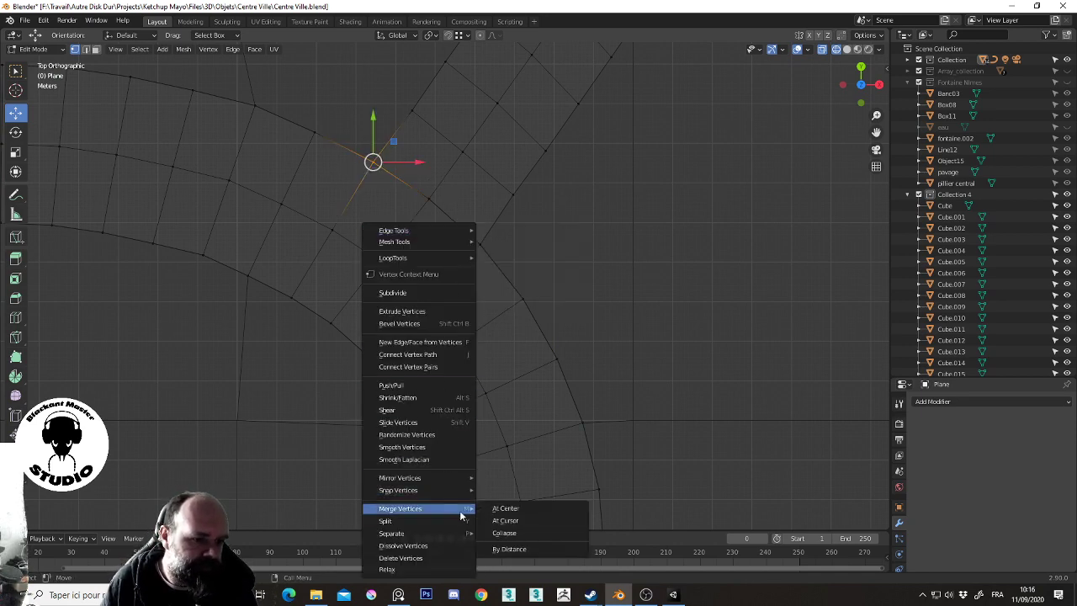
{"action": "left_click", "coordinate": [513, 508]}
{"action": "left_click_drag", "start_coordinate": [460, 181], "coordinate": [409, 227]}
{"action": "right_click", "coordinate": [452, 329]}
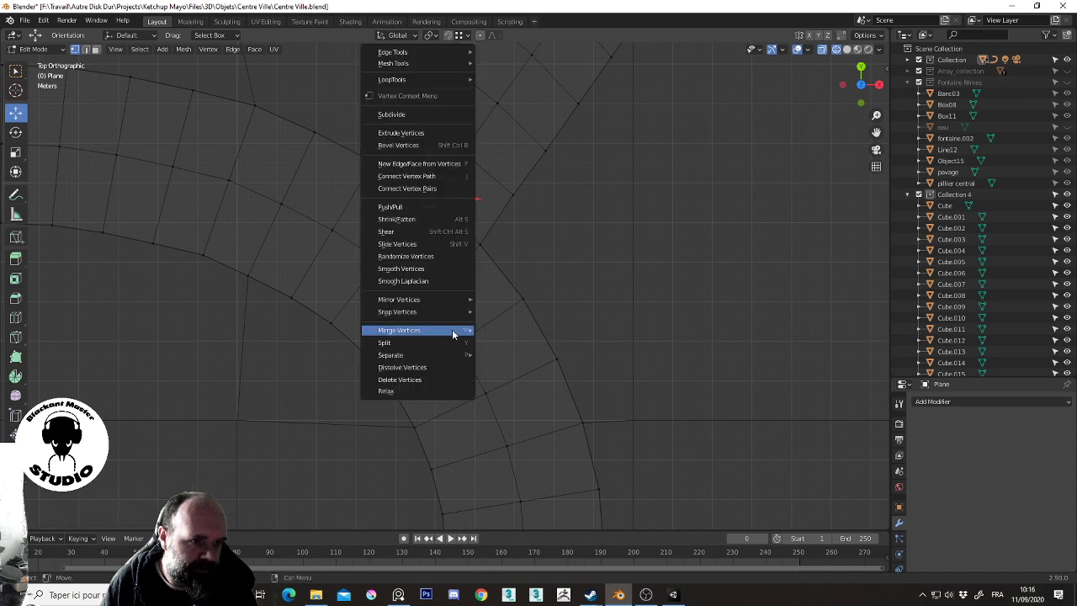
{"action": "left_click", "coordinate": [525, 332]}
{"action": "left_click_drag", "start_coordinate": [525, 217], "coordinate": [459, 263]}
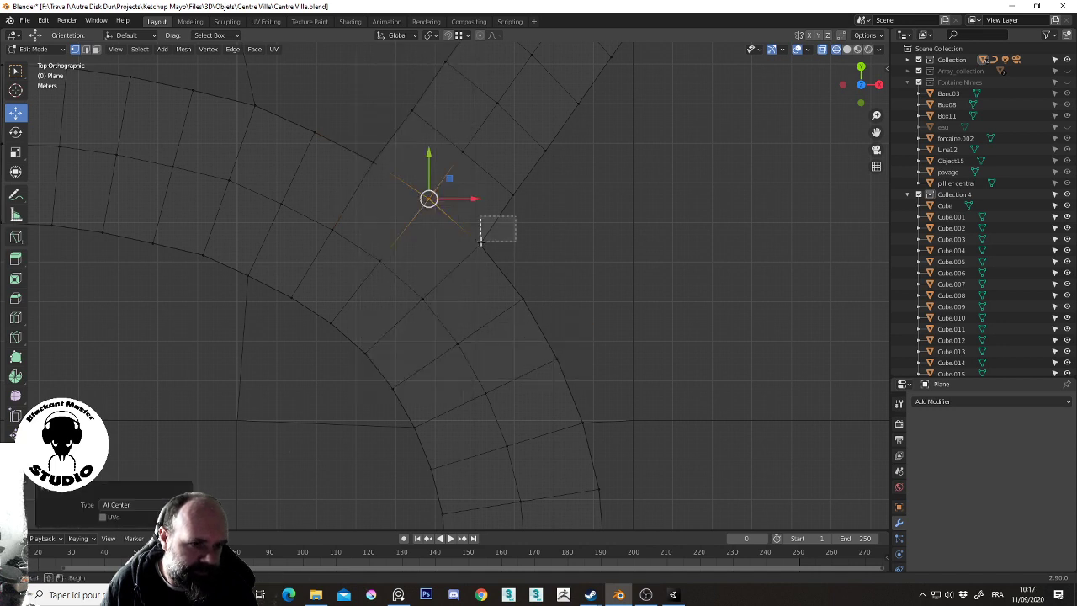
{"action": "right_click", "coordinate": [493, 356]}
{"action": "left_click", "coordinate": [538, 358]}
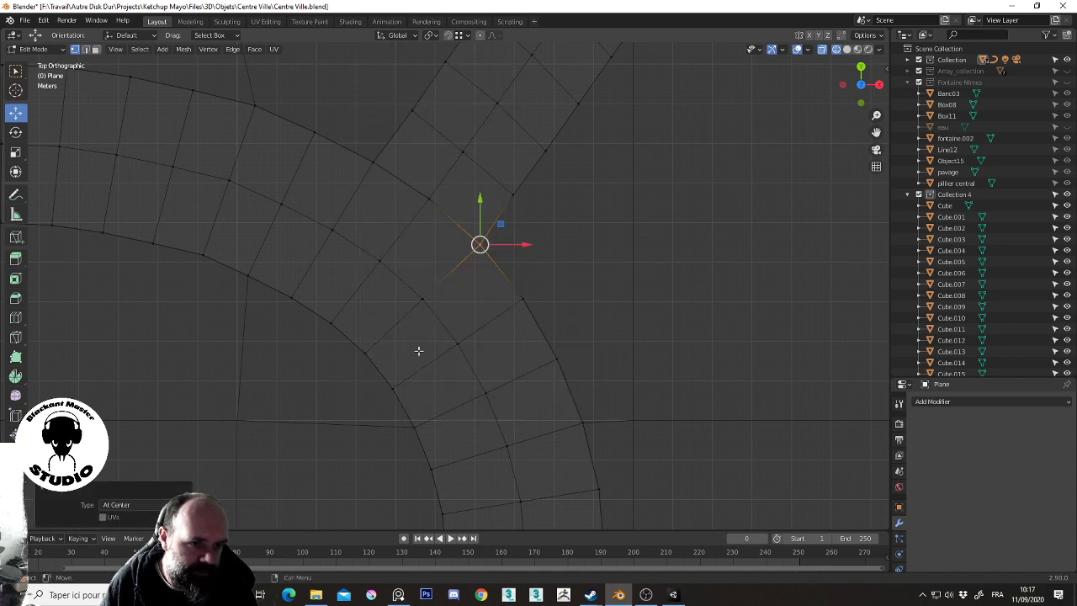
{"action": "scroll", "coordinate": [421, 353], "scroll_direction": "down", "scroll_amount": 3}
{"action": "scroll", "coordinate": [325, 459], "scroll_direction": "up", "scroll_amount": 3}
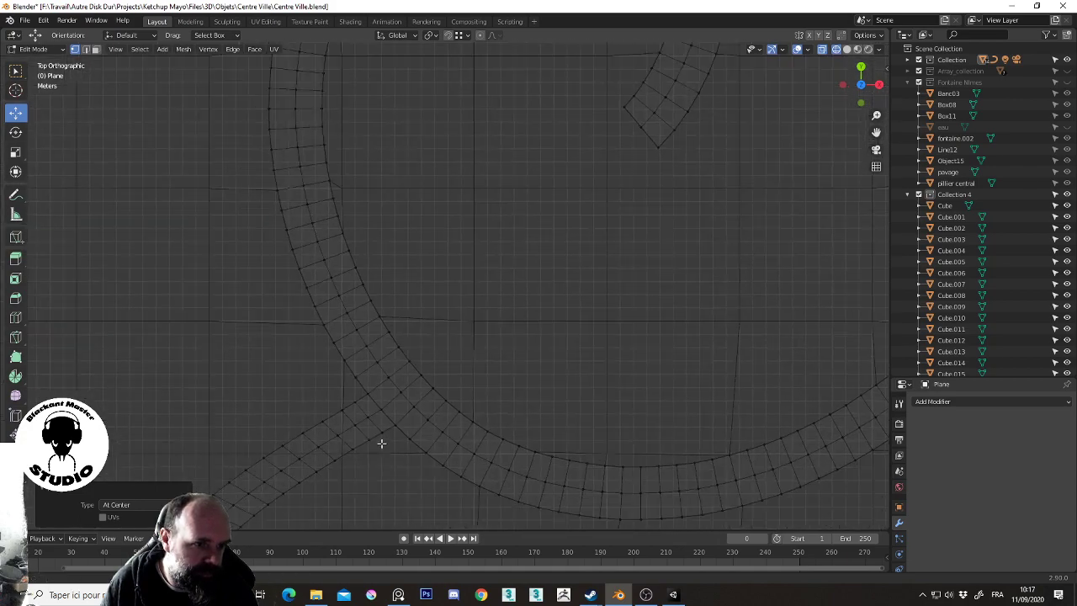
Merge the overlapping vertex pairs at the other strip-ring junction at their centres
{"action": "middle_click_drag", "start_coordinate": [380, 442], "coordinate": [449, 284], "text": "shift"}
{"action": "scroll", "coordinate": [449, 284], "scroll_direction": "up", "scroll_amount": 2}
{"action": "scroll", "coordinate": [468, 226], "scroll_direction": "up", "scroll_amount": 3}
{"action": "left_click_drag", "start_coordinate": [498, 135], "coordinate": [463, 164]}
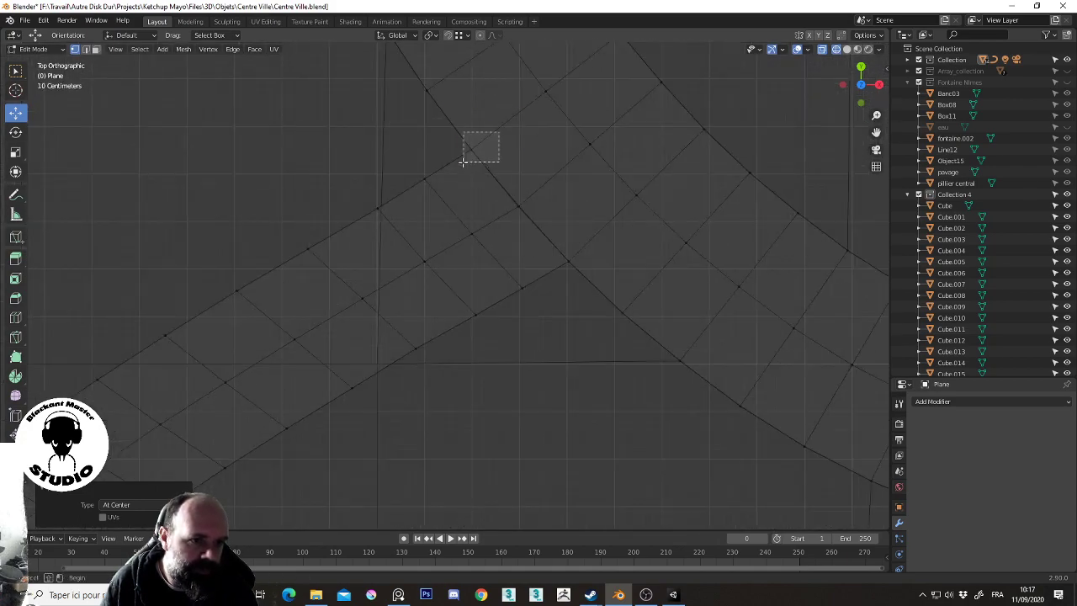
{"action": "right_click", "coordinate": [471, 168]}
{"action": "mouse_move", "coordinate": [419, 304]}
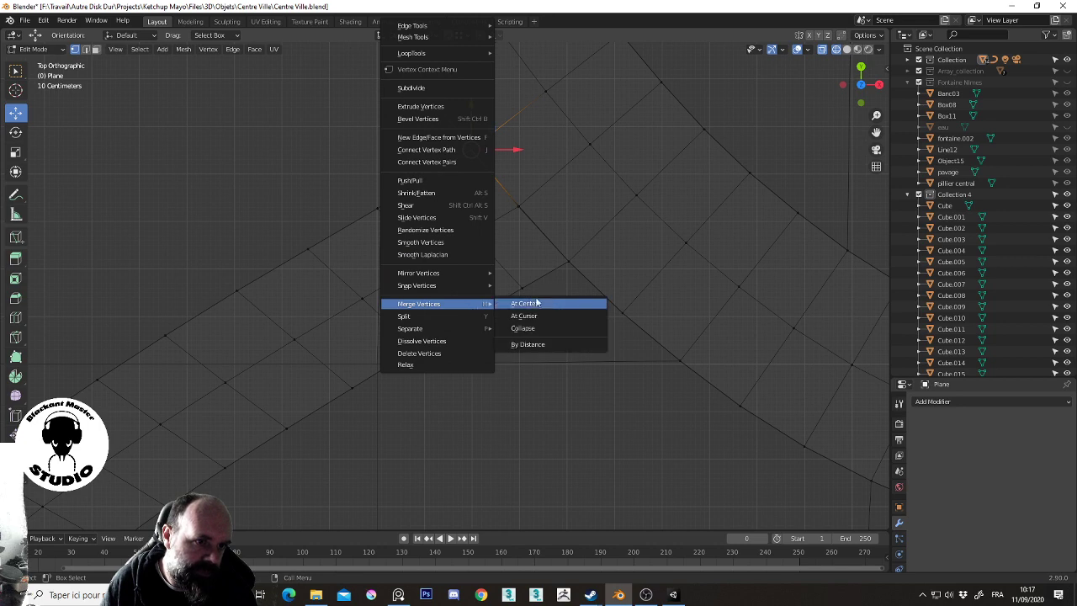
{"action": "left_click", "coordinate": [546, 305]}
{"action": "left_click", "coordinate": [517, 205]}
{"action": "right_click", "coordinate": [479, 304]}
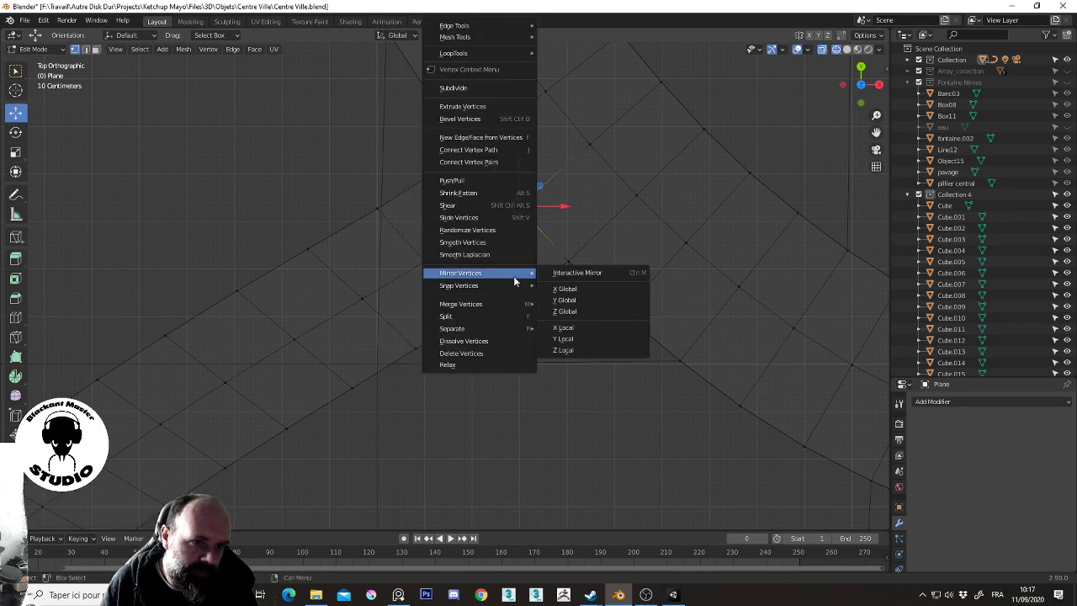
{"action": "mouse_move", "coordinate": [461, 304]}
{"action": "left_click", "coordinate": [566, 302]}
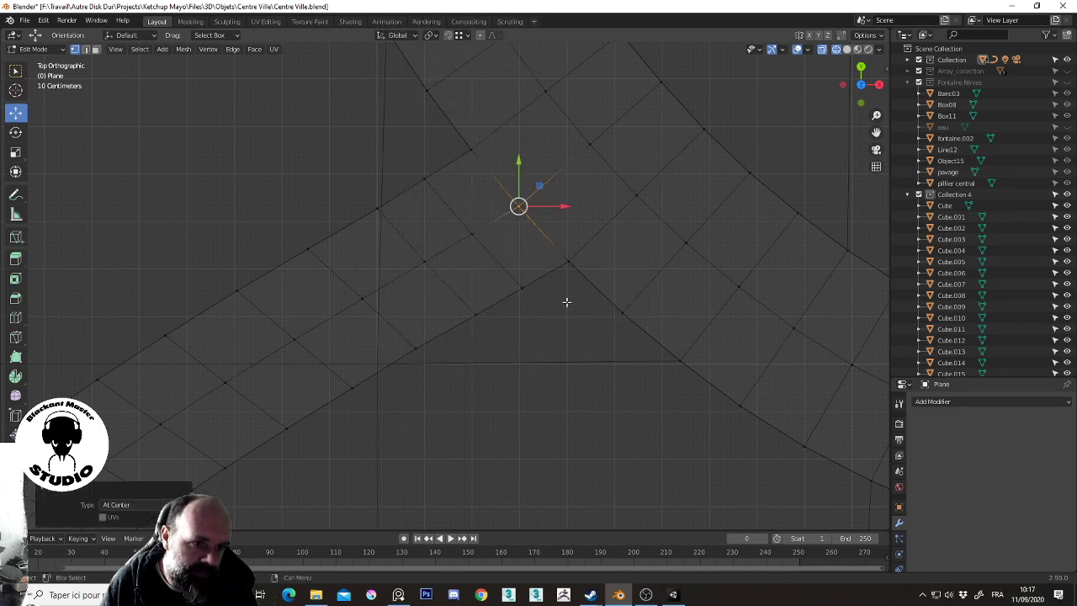
{"action": "left_click", "coordinate": [581, 255]}
{"action": "right_click", "coordinate": [571, 328]}
{"action": "left_click", "coordinate": [622, 328]}
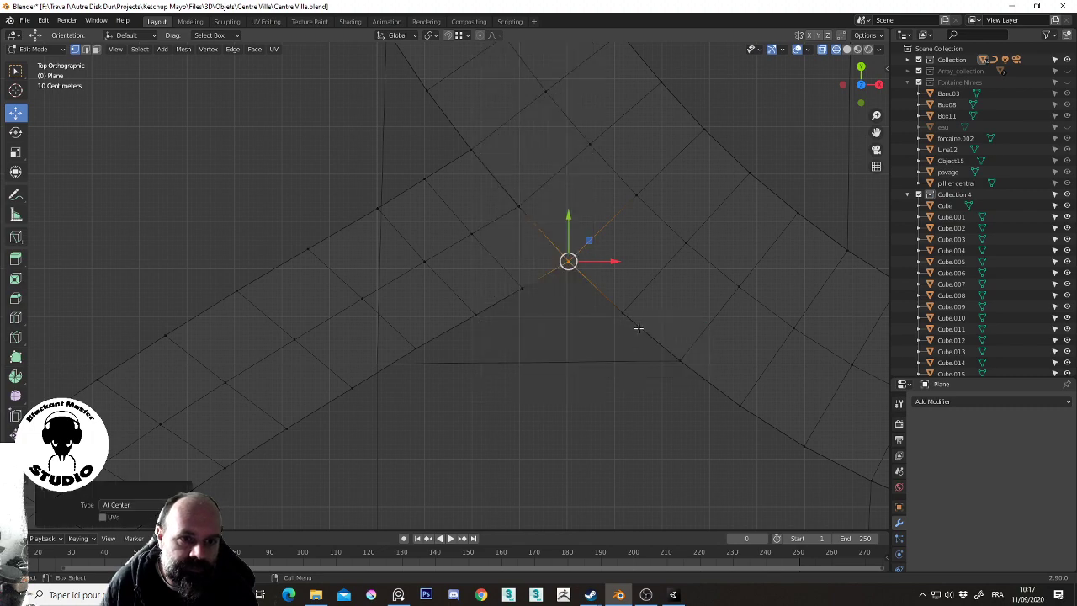
Zoom out and pan across the road strips to check the merged mesh
{"action": "scroll", "coordinate": [637, 325], "scroll_direction": "down", "scroll_amount": 10}
{"action": "scroll", "coordinate": [580, 287], "scroll_direction": "down", "scroll_amount": 10}
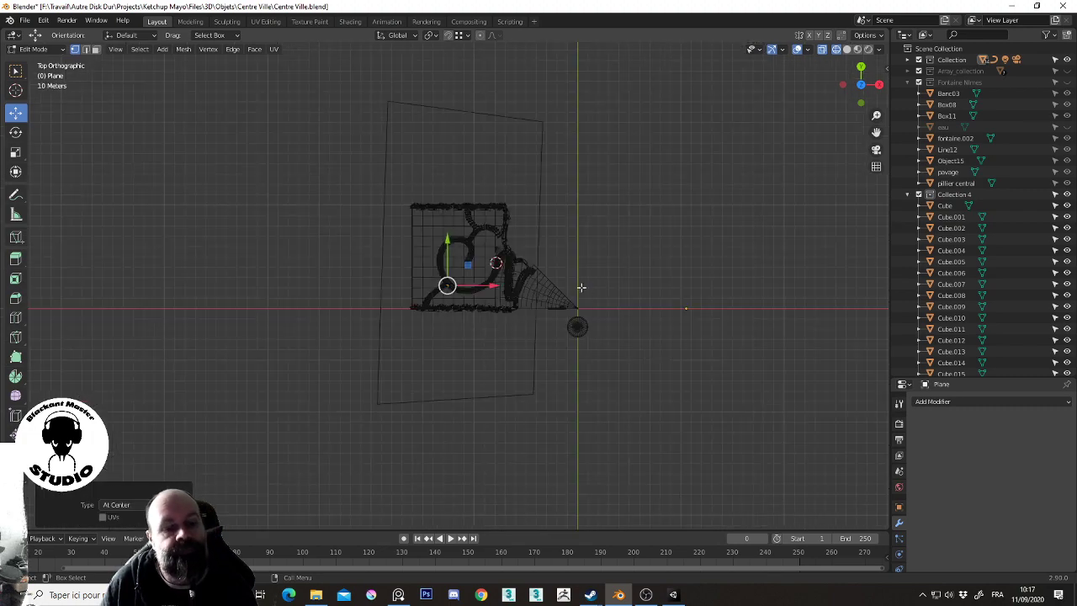
{"action": "scroll", "coordinate": [575, 281], "scroll_direction": "up", "scroll_amount": 5}
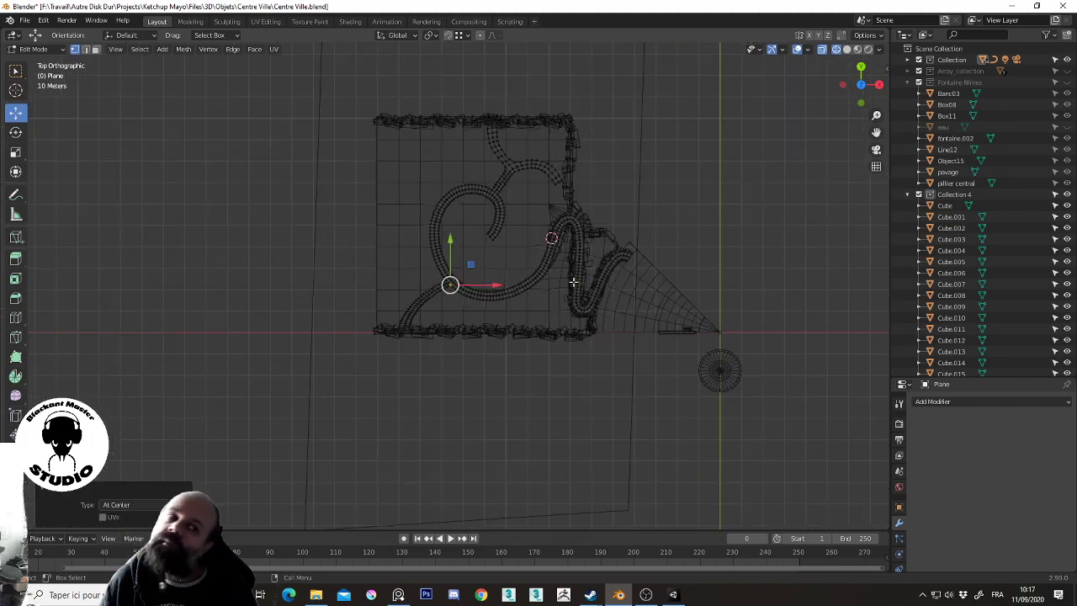
{"action": "scroll", "coordinate": [573, 277], "scroll_direction": "up", "scroll_amount": 4}
{"action": "scroll", "coordinate": [589, 261], "scroll_direction": "down", "scroll_amount": 3}
{"action": "middle_click_drag", "start_coordinate": [705, 183], "coordinate": [611, 248], "text": "shift"}
Return to Object Mode and view the joined road Plane in solid shading from a tilted perspective
{"action": "key", "text": "Tab"}
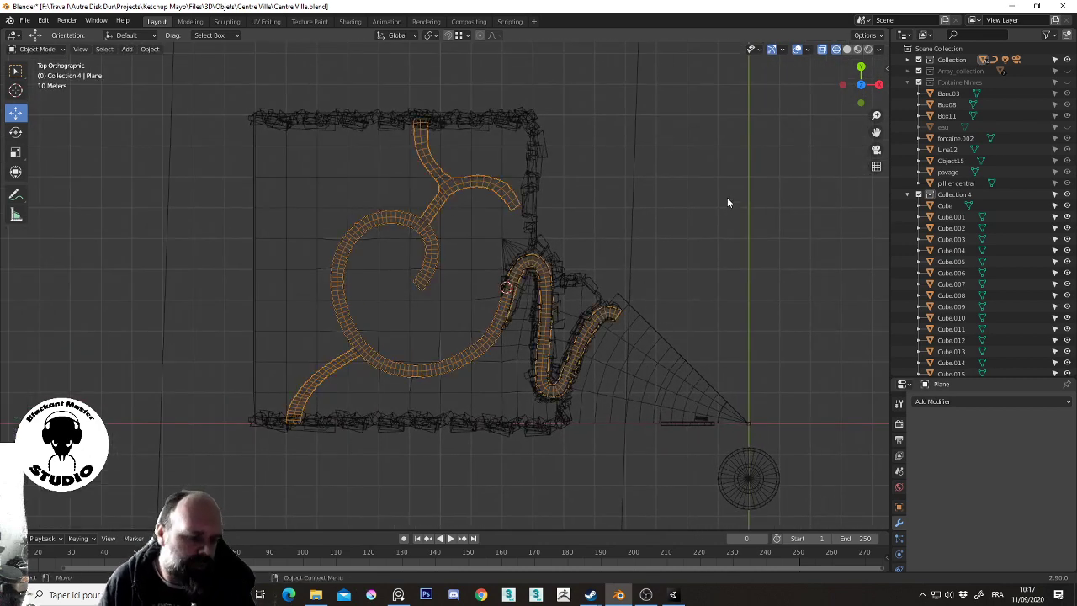
{"action": "left_click", "coordinate": [847, 48]}
{"action": "mouse_move", "coordinate": [729, 389]}
{"action": "middle_mouse_down"}
{"action": "mouse_move", "coordinate": [623, 300]}
{"action": "mouse_move", "coordinate": [580, 233]}
{"action": "mouse_move", "coordinate": [583, 283]}
{"action": "middle_mouse_up"}
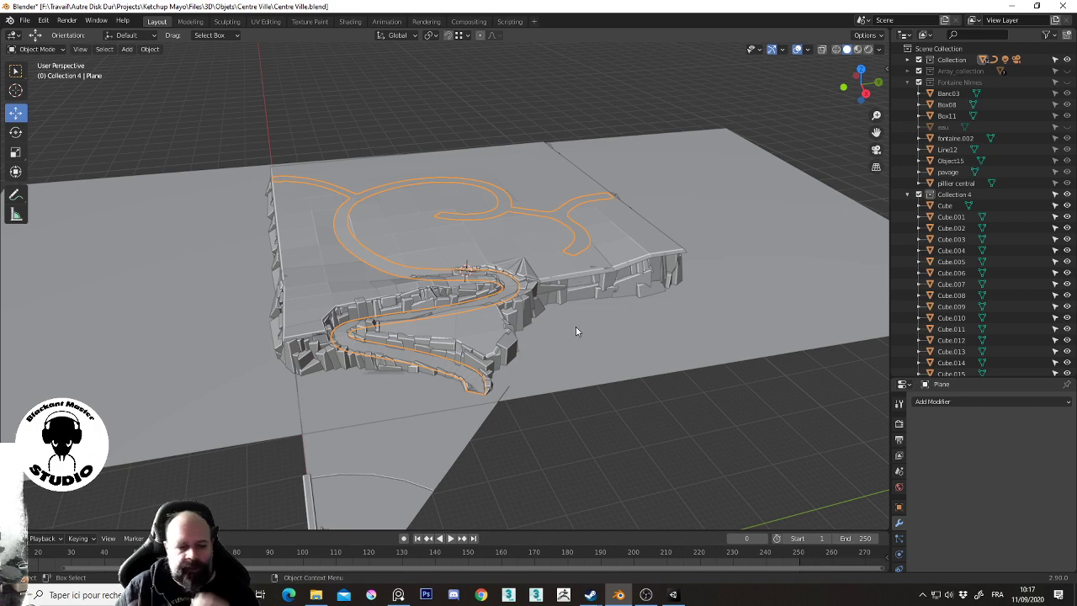
Switch to Photoshop, zoom through the village-street reference photo board, then hide it
{"action": "left_click", "coordinate": [430, 597]}
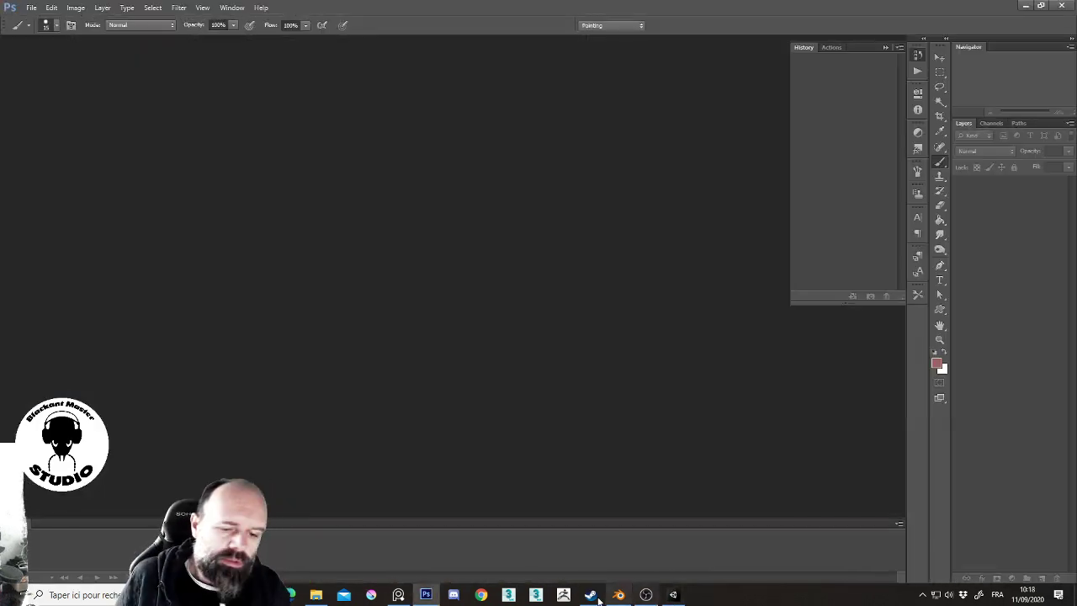
{"action": "left_click", "coordinate": [399, 595]}
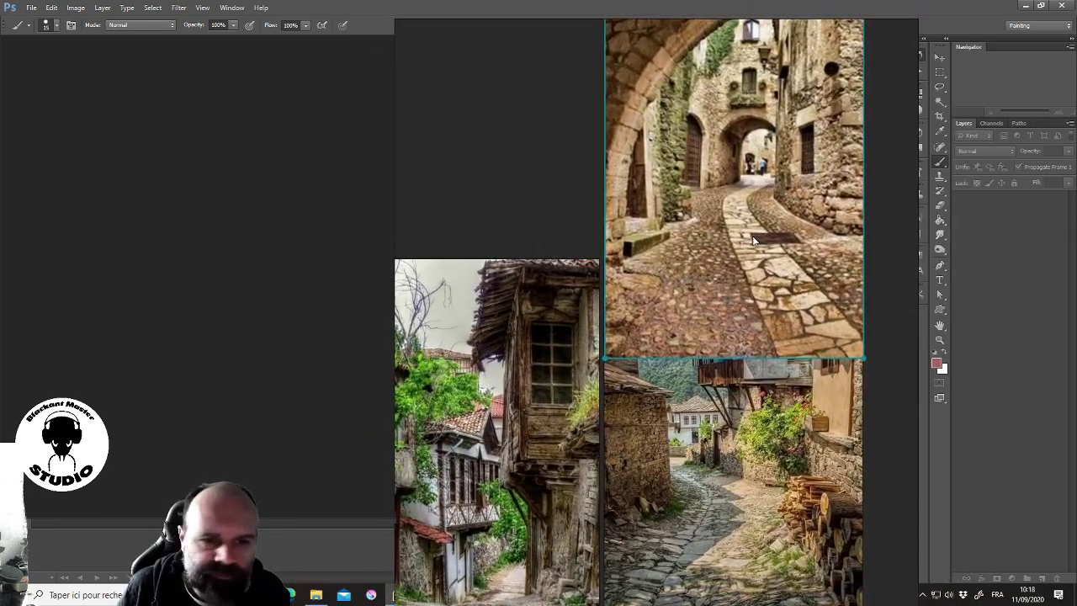
{"action": "scroll", "coordinate": [790, 271], "scroll_direction": "down", "scroll_amount": 1}
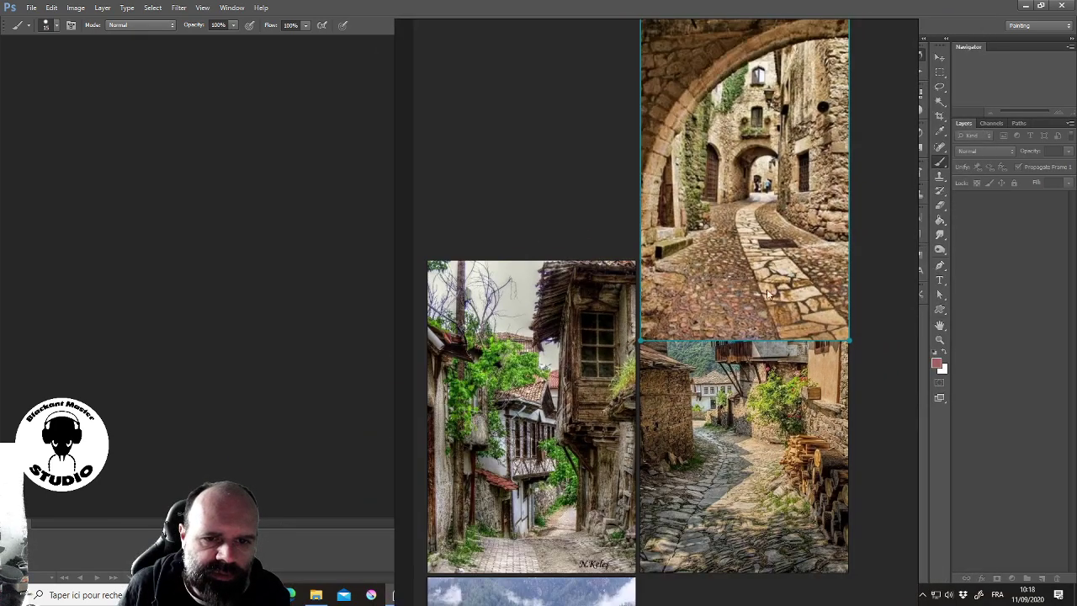
{"action": "scroll", "coordinate": [722, 574], "scroll_direction": "up", "scroll_amount": 1}
{"action": "scroll", "coordinate": [722, 572], "scroll_direction": "up", "scroll_amount": 1}
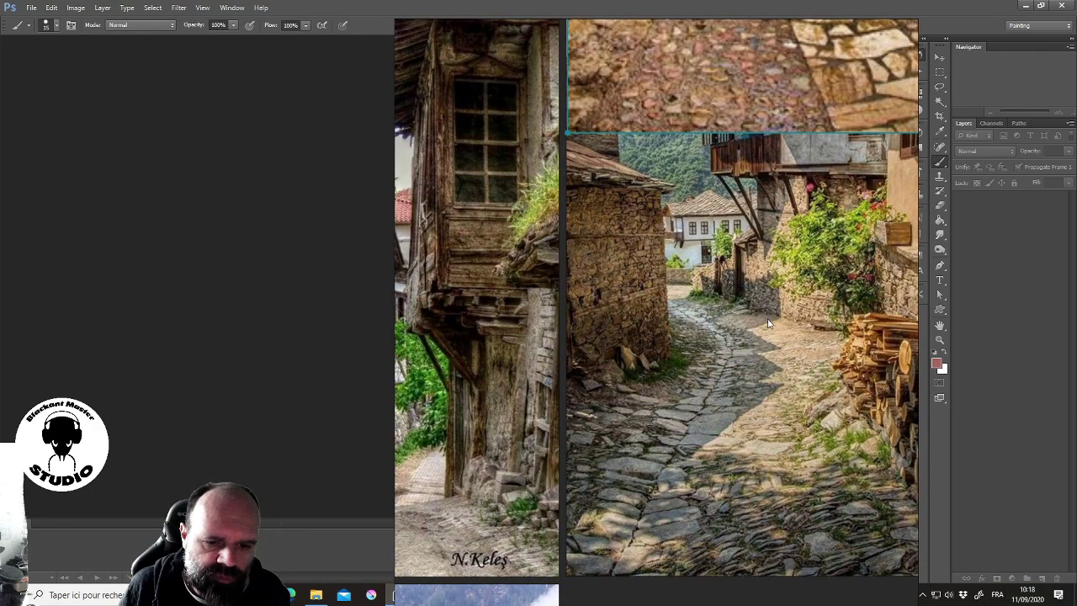
{"action": "scroll", "coordinate": [768, 324], "scroll_direction": "down", "scroll_amount": 1}
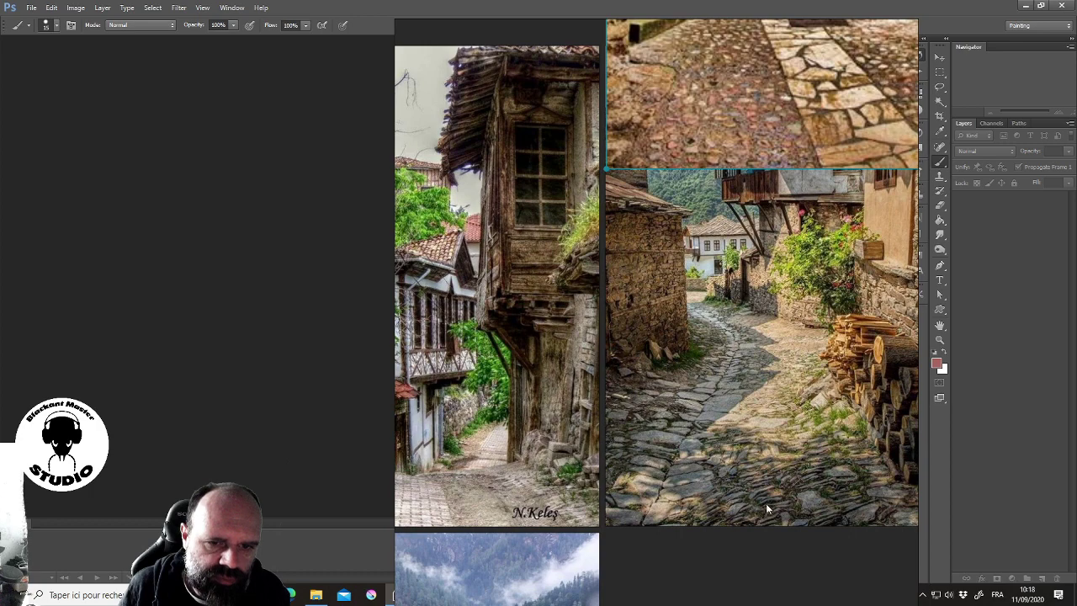
{"action": "scroll", "coordinate": [504, 492], "scroll_direction": "down", "scroll_amount": 1}
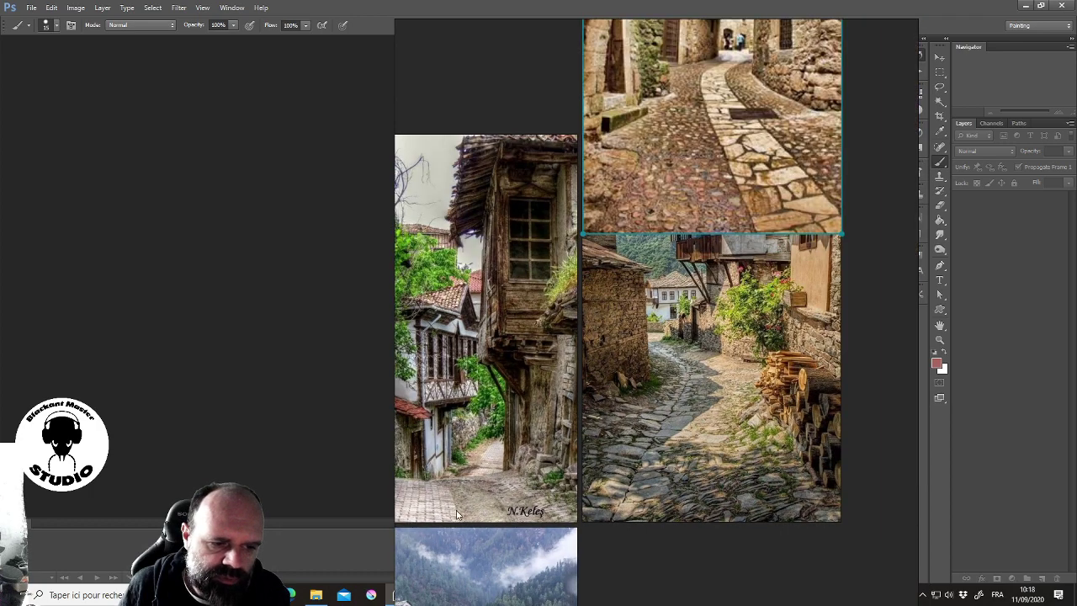
{"action": "scroll", "coordinate": [678, 329], "scroll_direction": "down", "scroll_amount": 1}
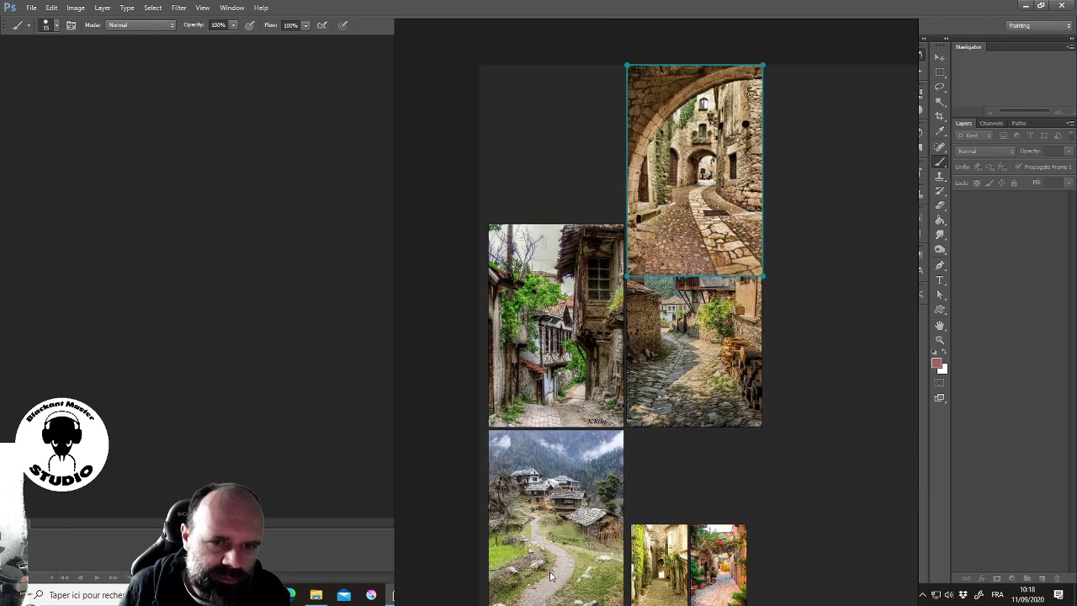
{"action": "scroll", "coordinate": [551, 576], "scroll_direction": "up", "scroll_amount": 2}
{"action": "scroll", "coordinate": [547, 546], "scroll_direction": "up", "scroll_amount": 1}
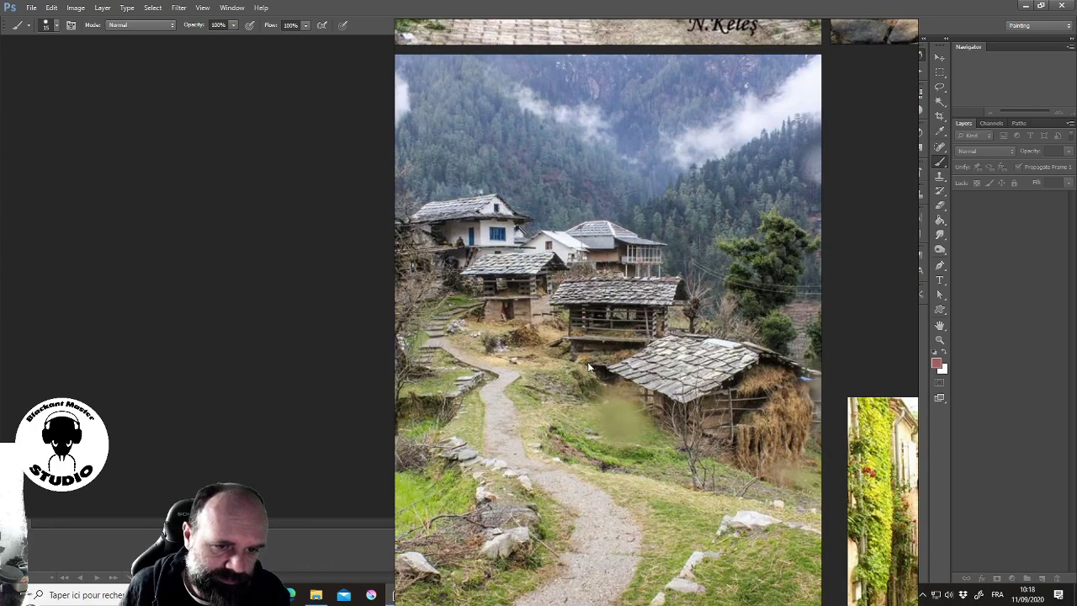
{"action": "scroll", "coordinate": [589, 366], "scroll_direction": "down", "scroll_amount": 2}
{"action": "scroll", "coordinate": [589, 366], "scroll_direction": "up", "scroll_amount": 1}
{"action": "scroll", "coordinate": [589, 366], "scroll_direction": "up", "scroll_amount": 1}
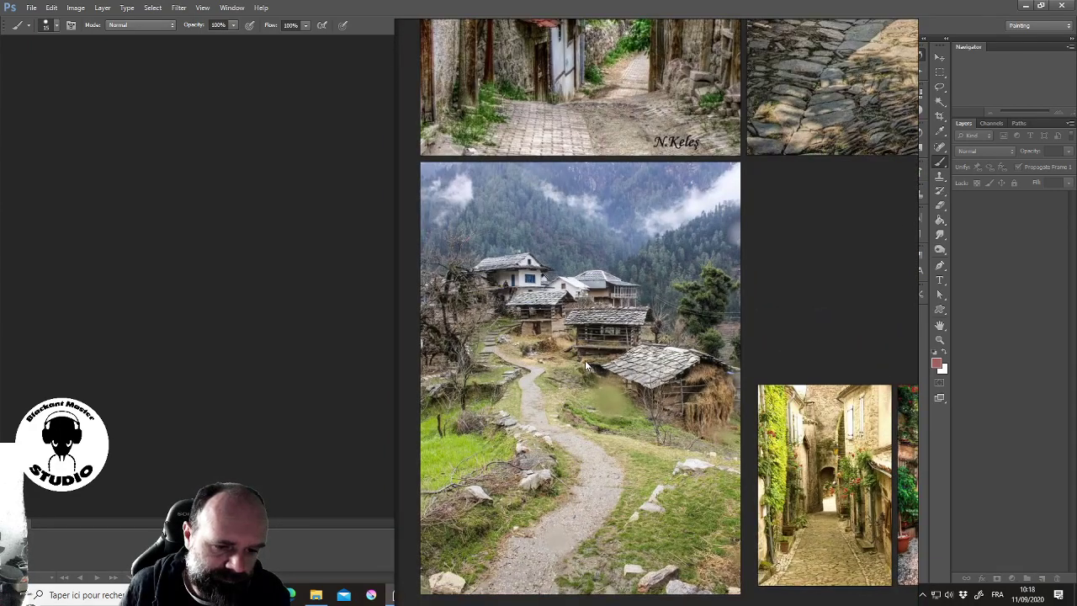
{"action": "key", "text": "alt+Tab"}
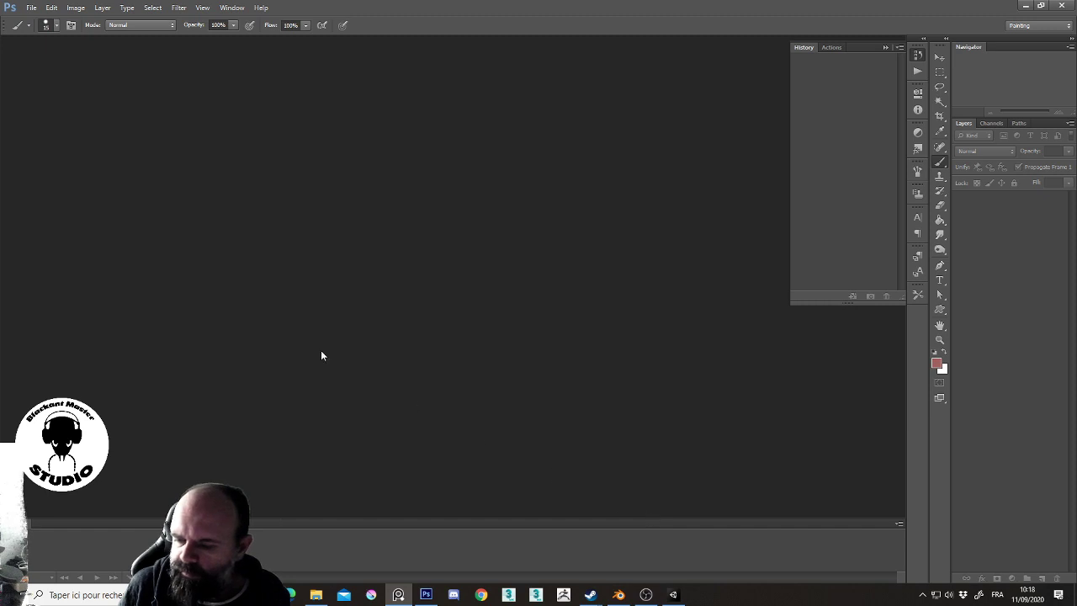
Create a blank white 256×256 pixel document and place the Ville photos folder beside it
{"action": "left_click", "coordinate": [31, 7]}
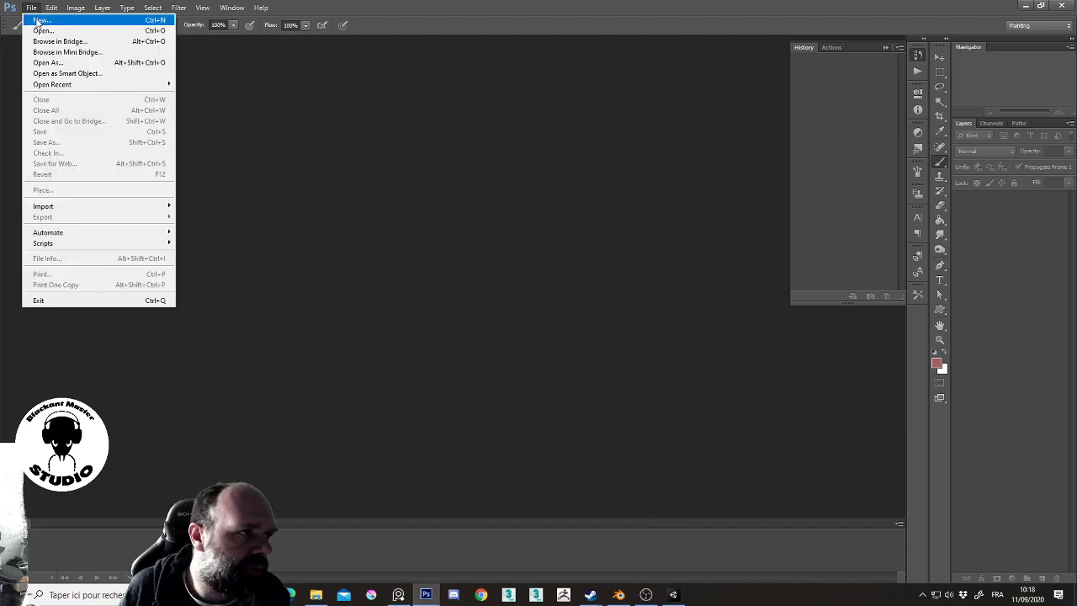
{"action": "left_click", "coordinate": [38, 18]}
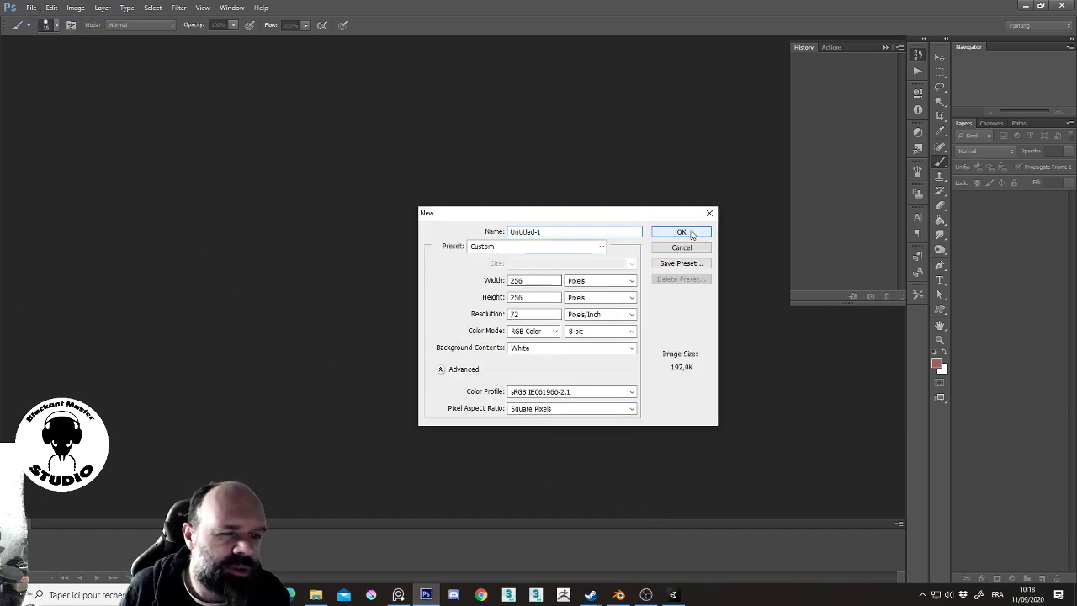
{"action": "left_click", "coordinate": [682, 231]}
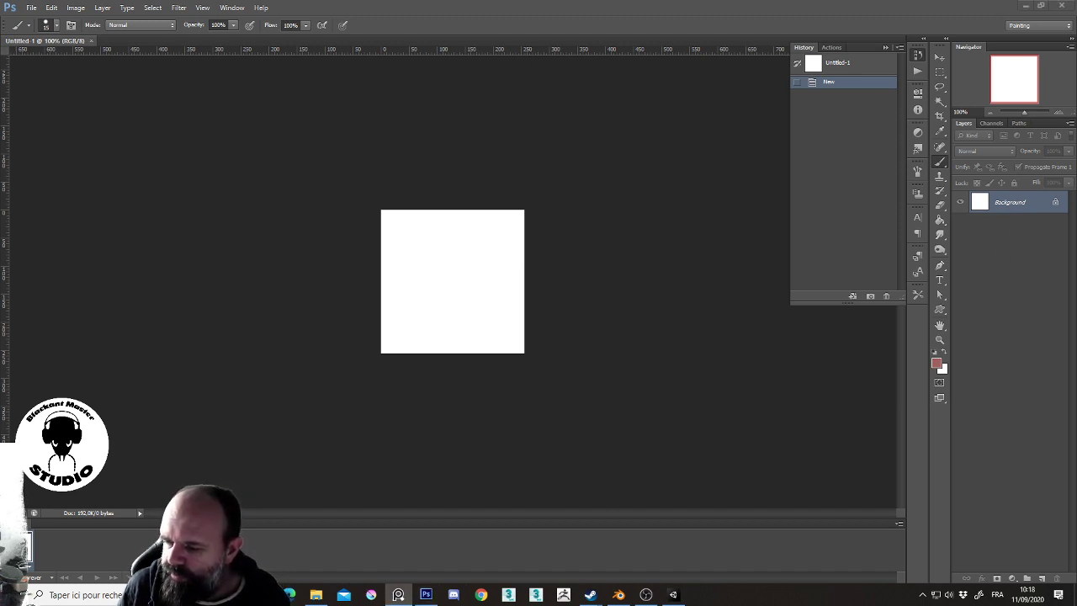
{"action": "scroll", "coordinate": [428, 298], "scroll_direction": "up", "scroll_amount": 3, "text": "alt"}
{"action": "scroll", "coordinate": [426, 291], "scroll_direction": "up", "scroll_amount": 3, "text": "alt"}
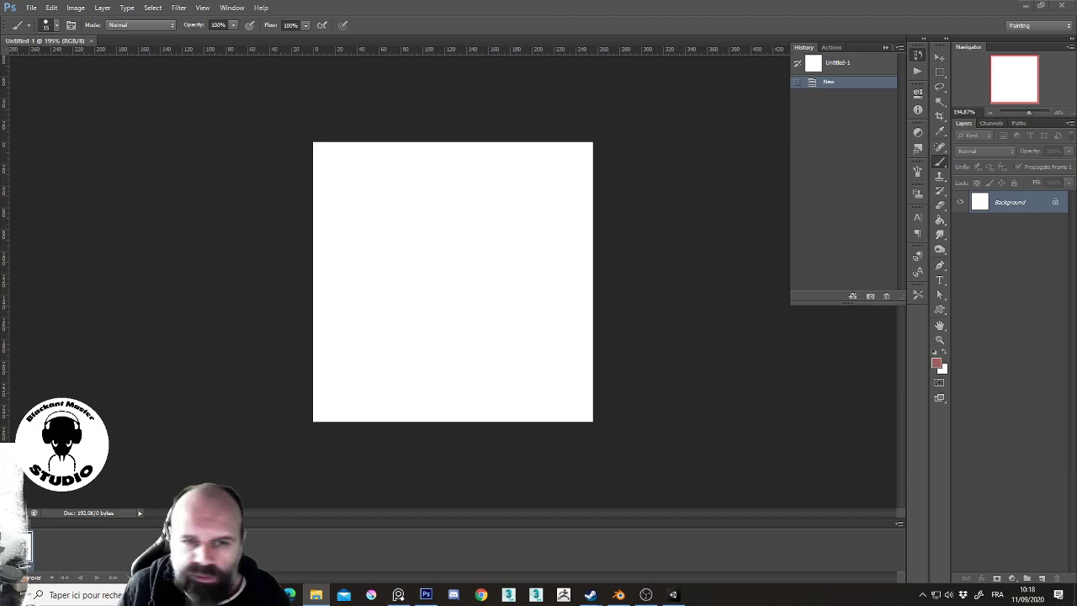
{"action": "left_click", "coordinate": [315, 595]}
{"action": "left_click_drag", "start_coordinate": [673, 237], "coordinate": [724, 75]}
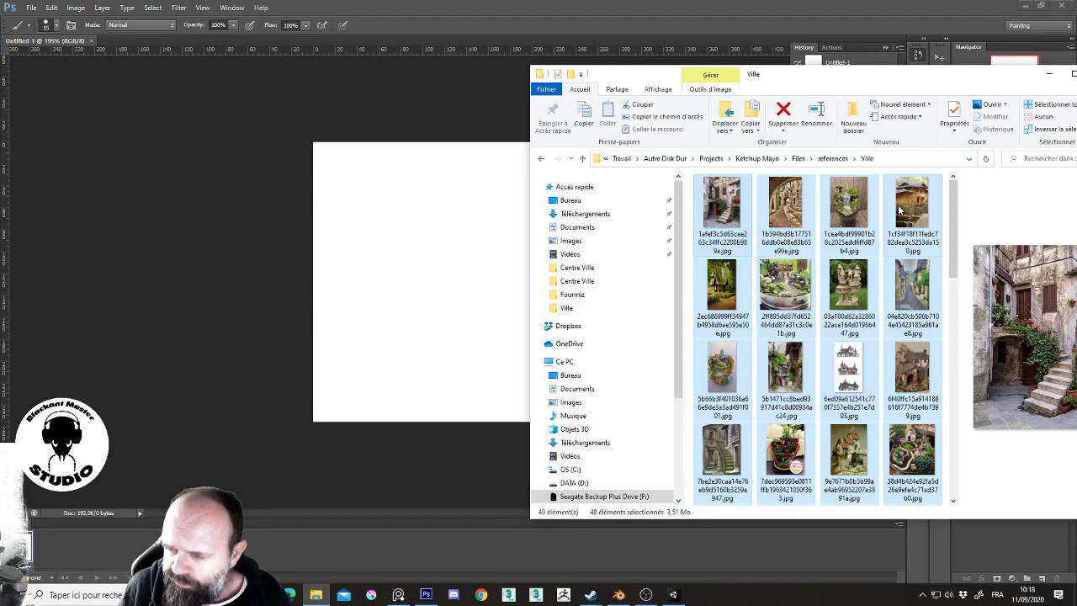
Drag the cobbled village-street photo from the Ville folder onto Untitled-1 and commit the placement
{"action": "scroll", "coordinate": [787, 406], "scroll_direction": "down", "scroll_amount": 3}
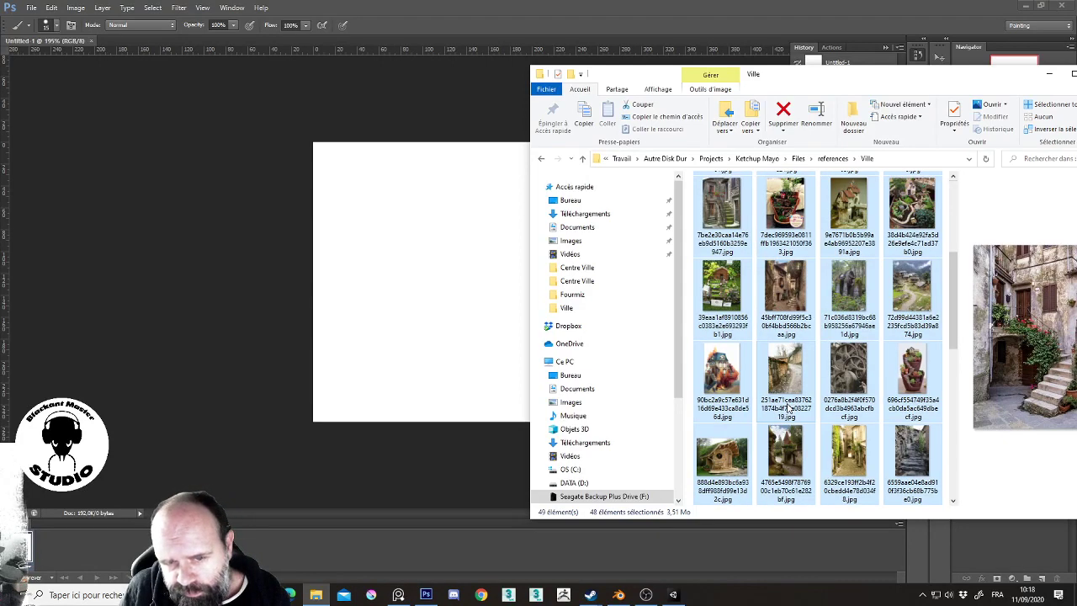
{"action": "scroll", "coordinate": [788, 407], "scroll_direction": "down", "scroll_amount": 3}
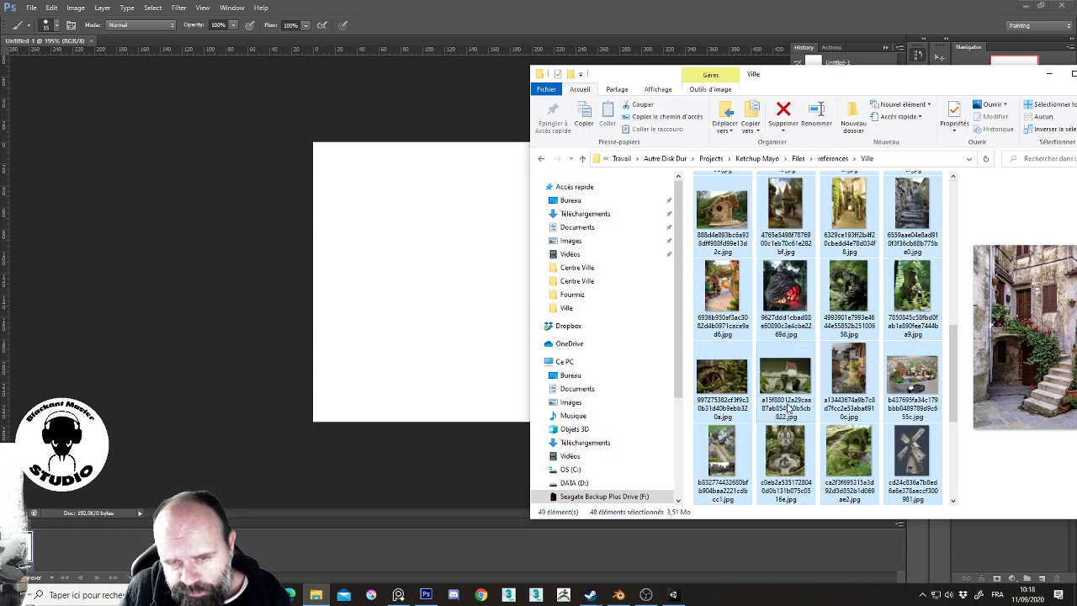
{"action": "scroll", "coordinate": [787, 407], "scroll_direction": "down", "scroll_amount": 3}
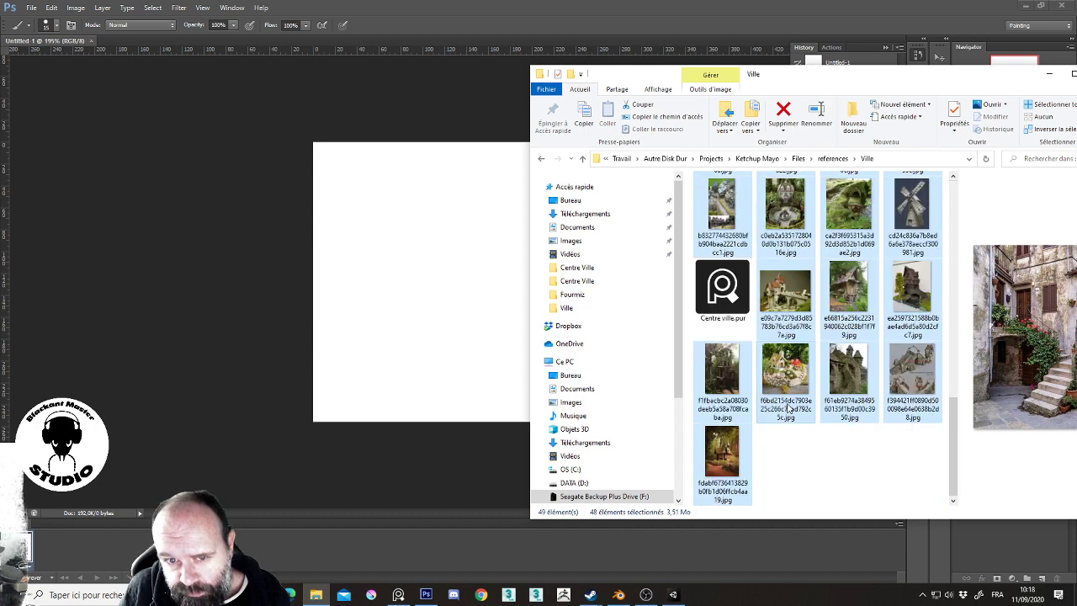
{"action": "scroll", "coordinate": [787, 406], "scroll_direction": "up", "scroll_amount": 3}
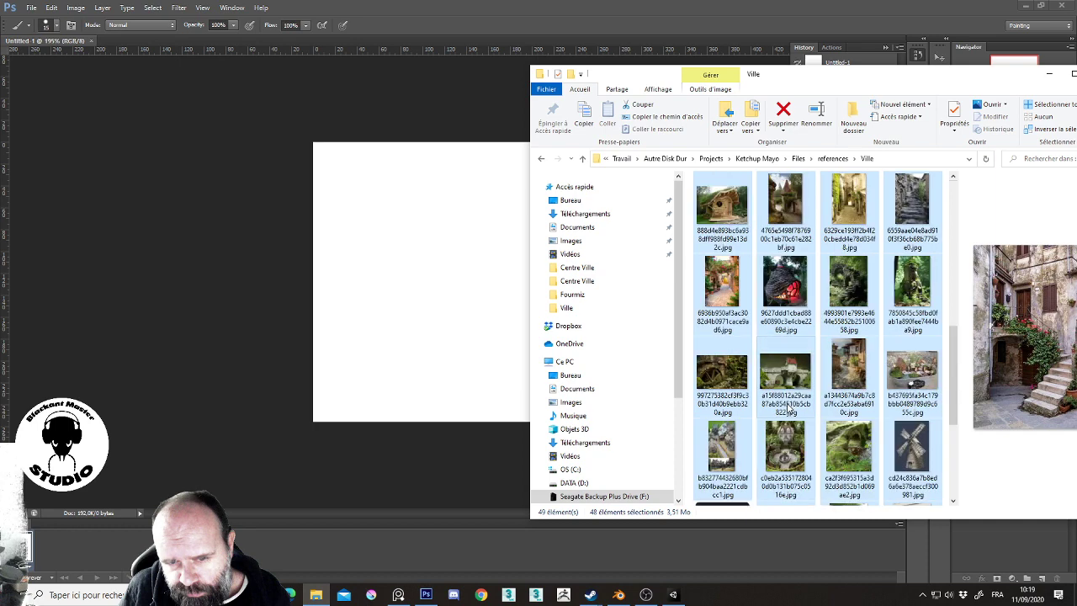
{"action": "left_click", "coordinate": [855, 383]}
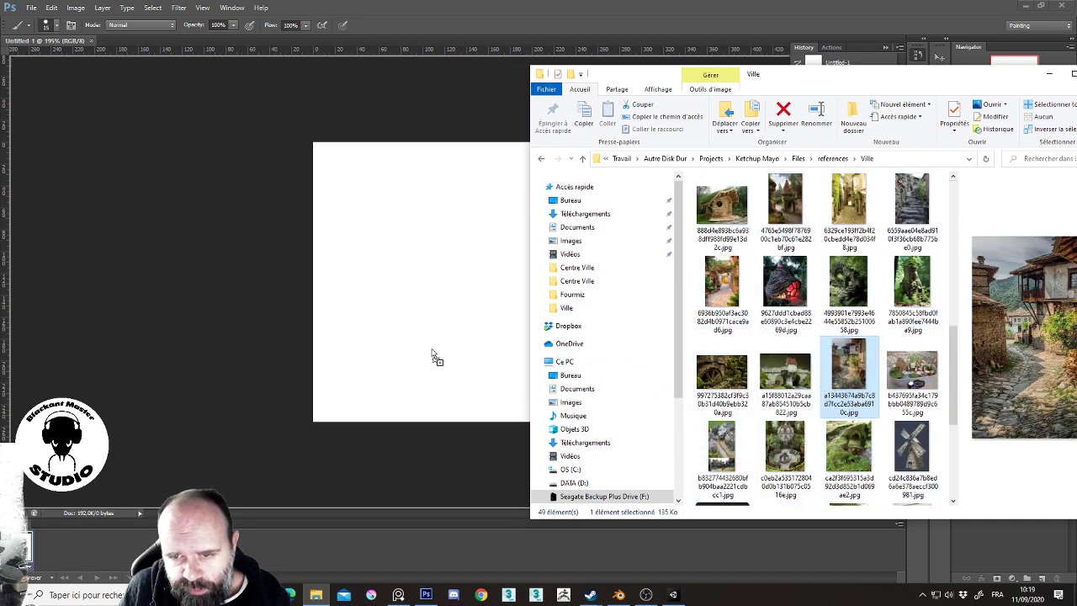
{"action": "left_click_drag", "start_coordinate": [850, 368], "coordinate": [536, 363]}
{"action": "key", "text": "Return"}
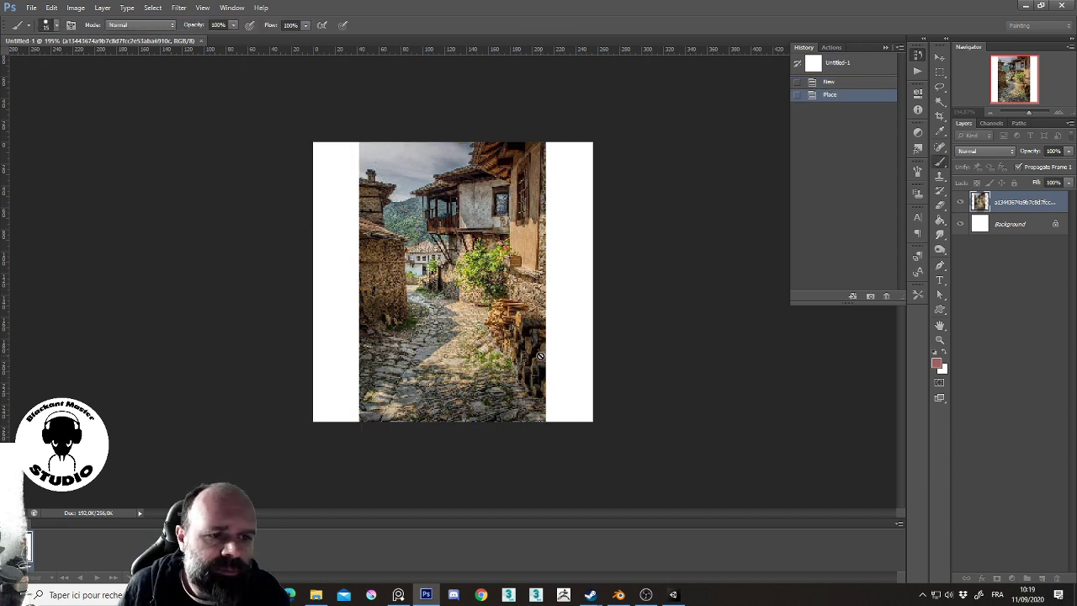